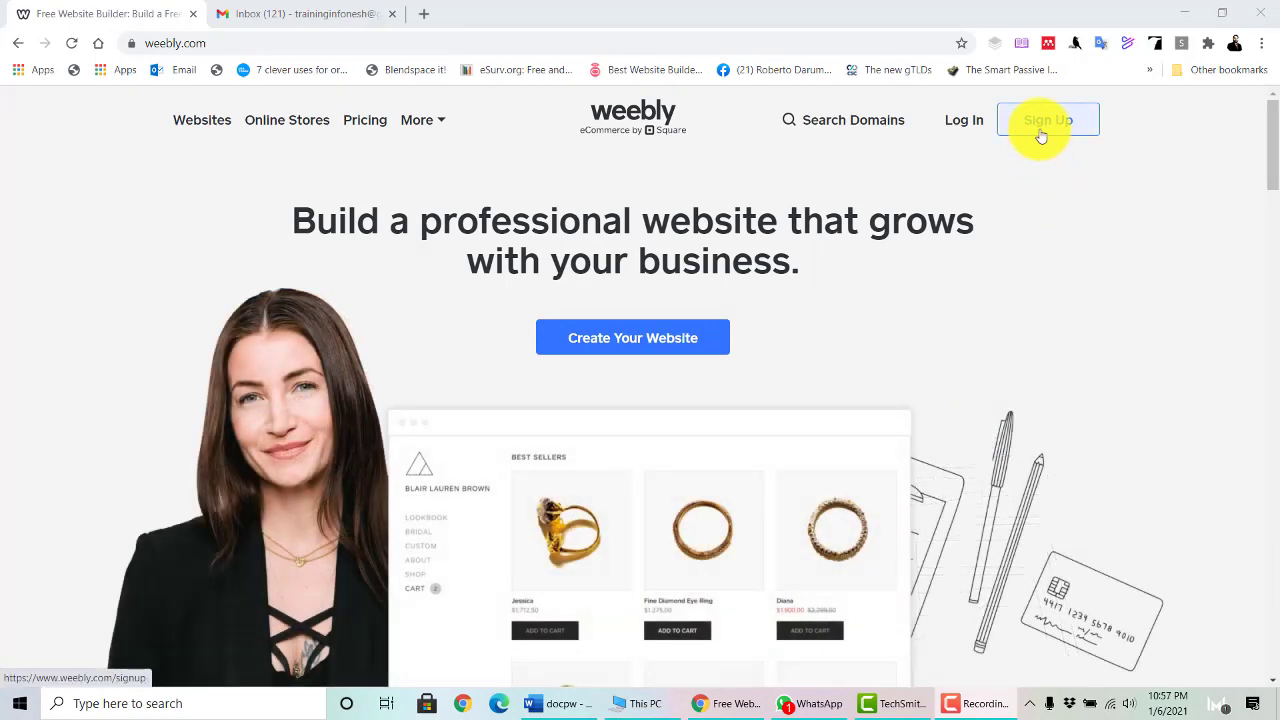
Step: Start a new Weebly account with first name, surname, email and its confirmation, and a password
left_click(1041, 137)
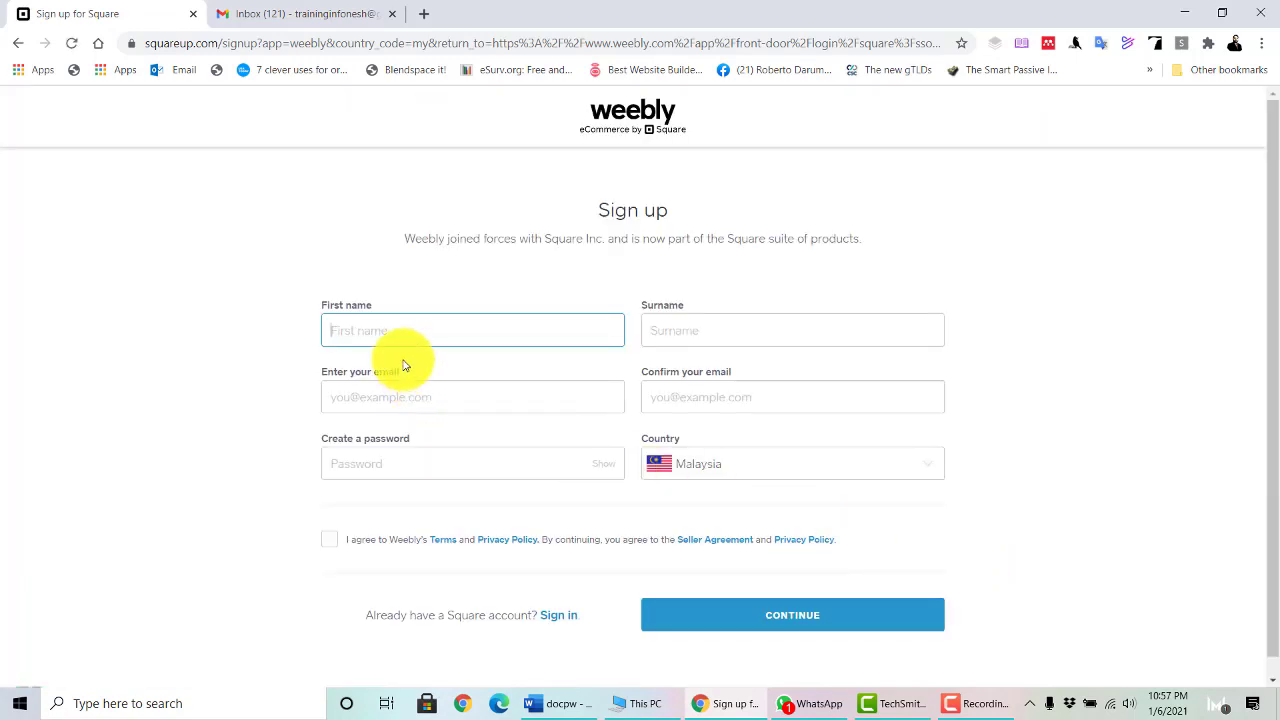
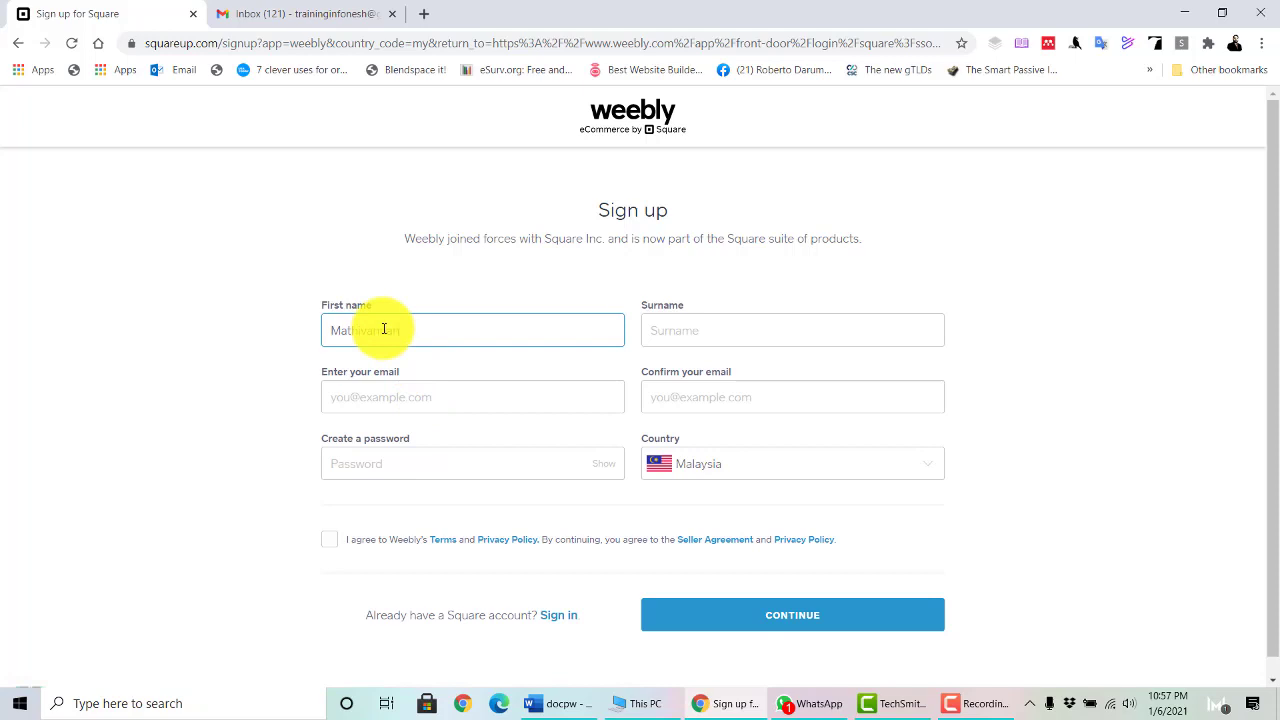
key("Tab")
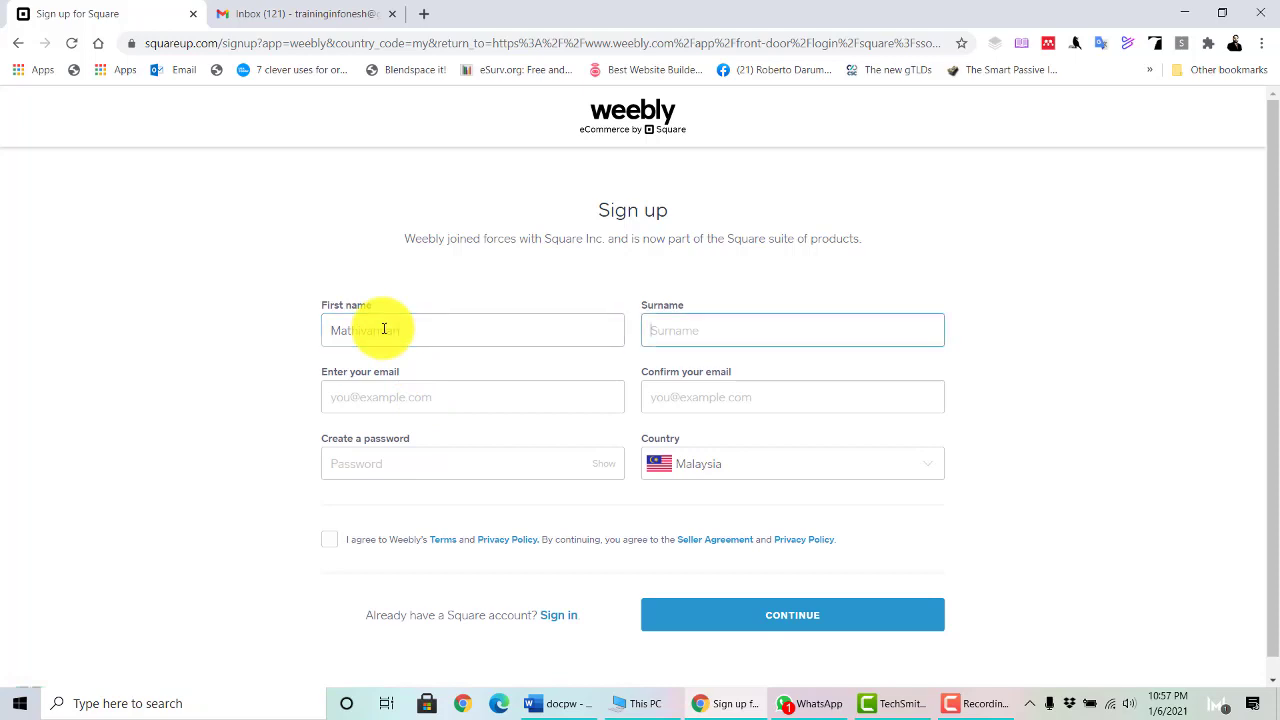
key("Tab")
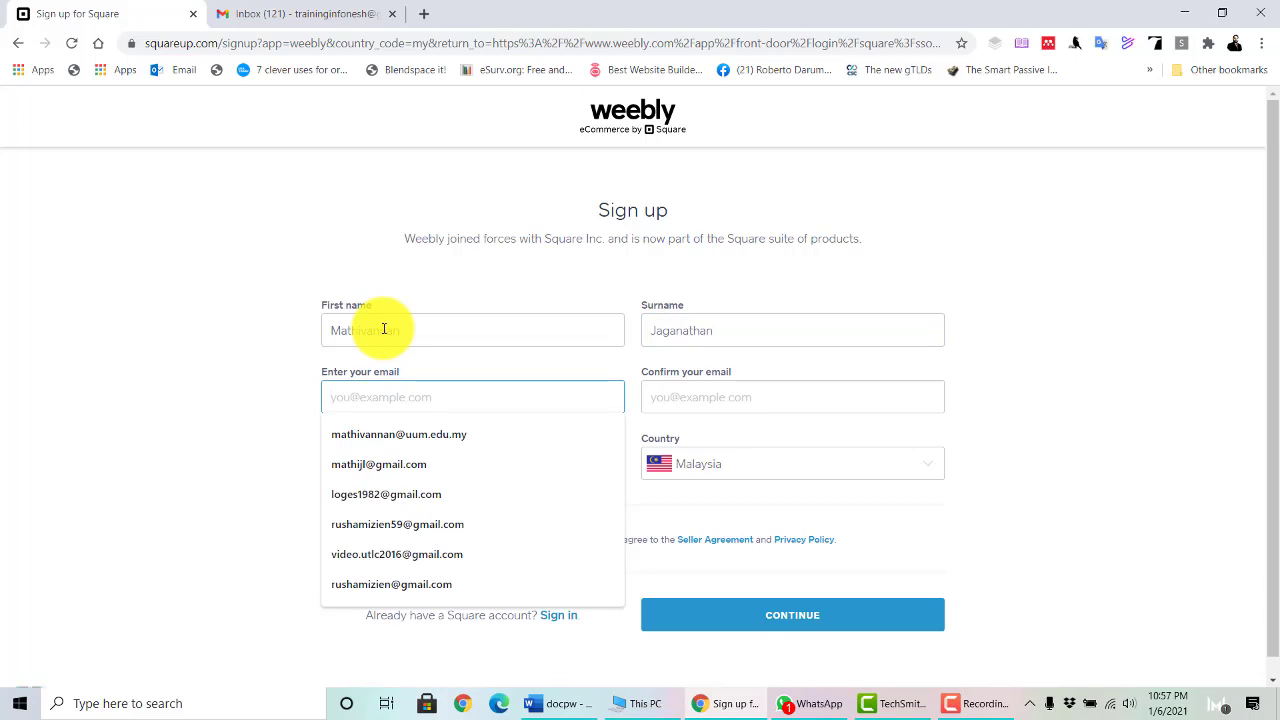
key("ctrl+v")
key("Tab")
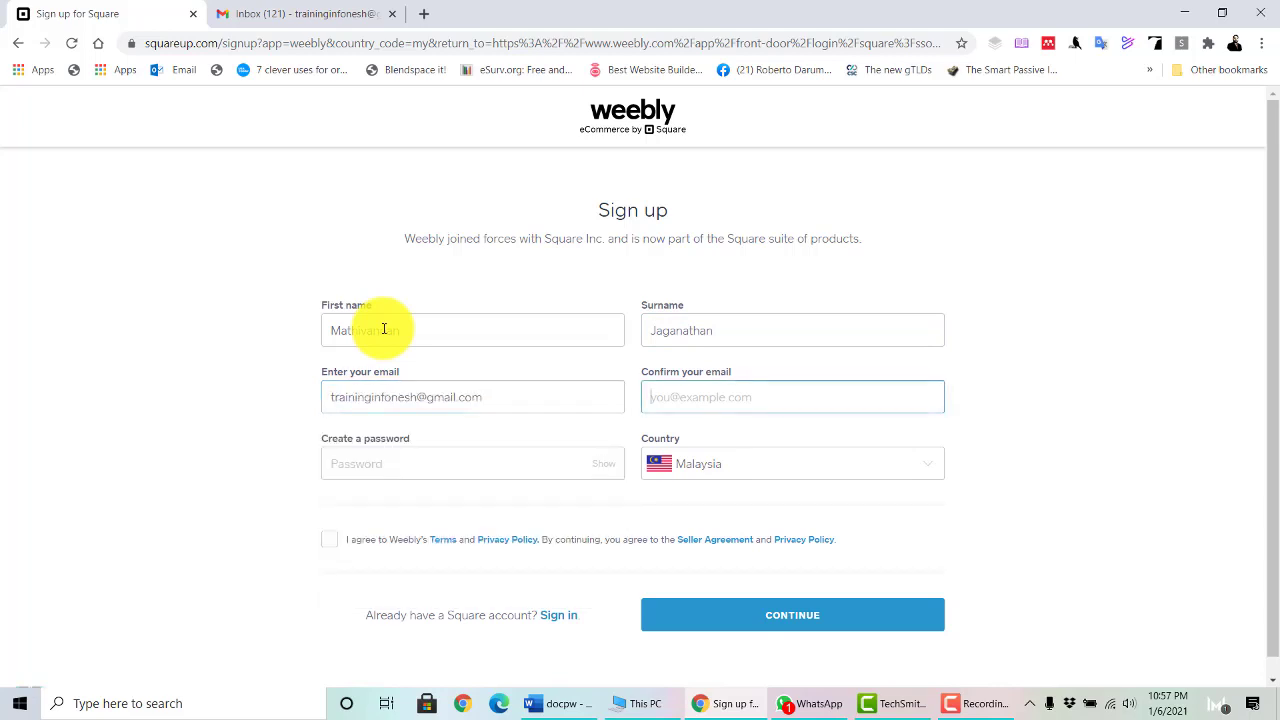
key("ctrl+v")
key("shift+Tab")
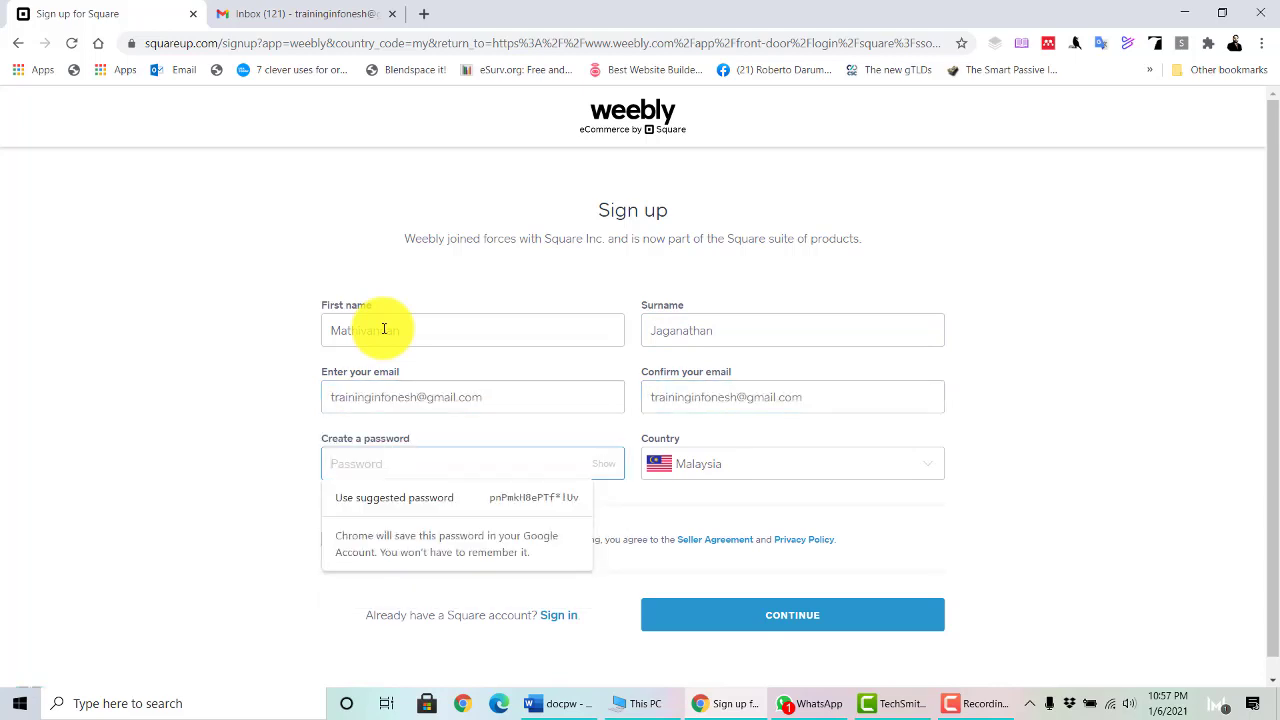
type("••••••••")
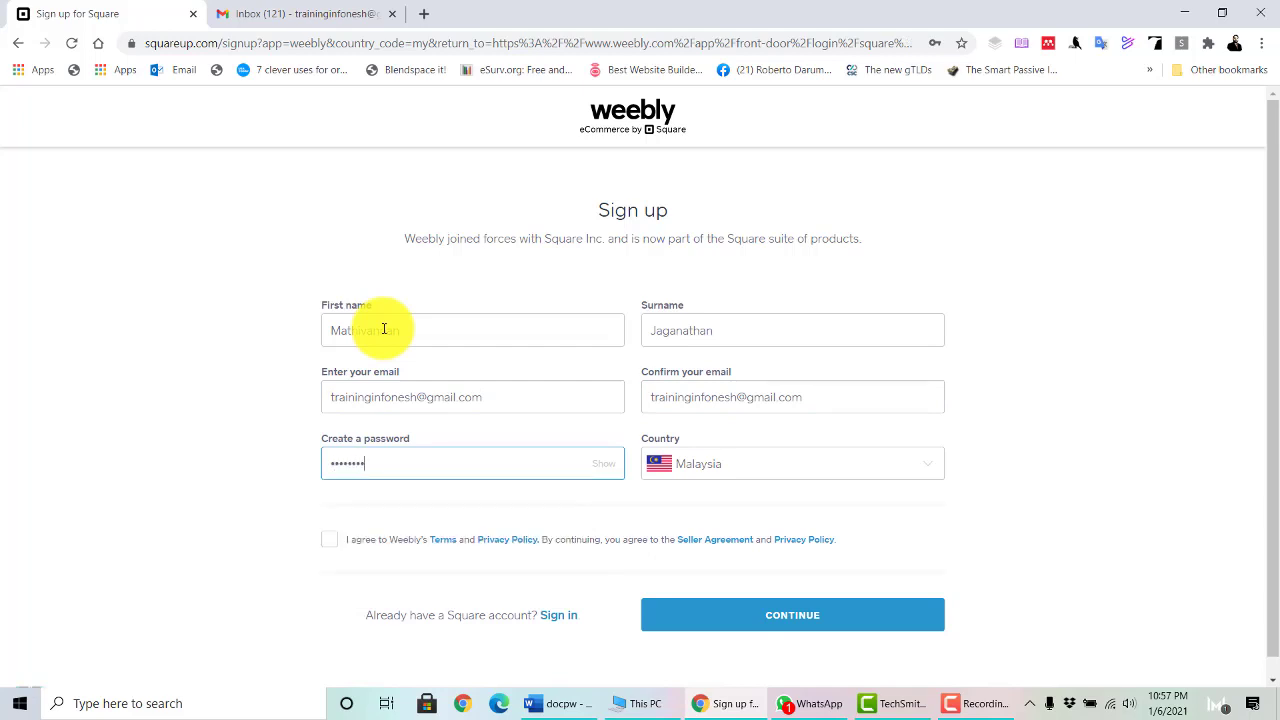
key("Tab")
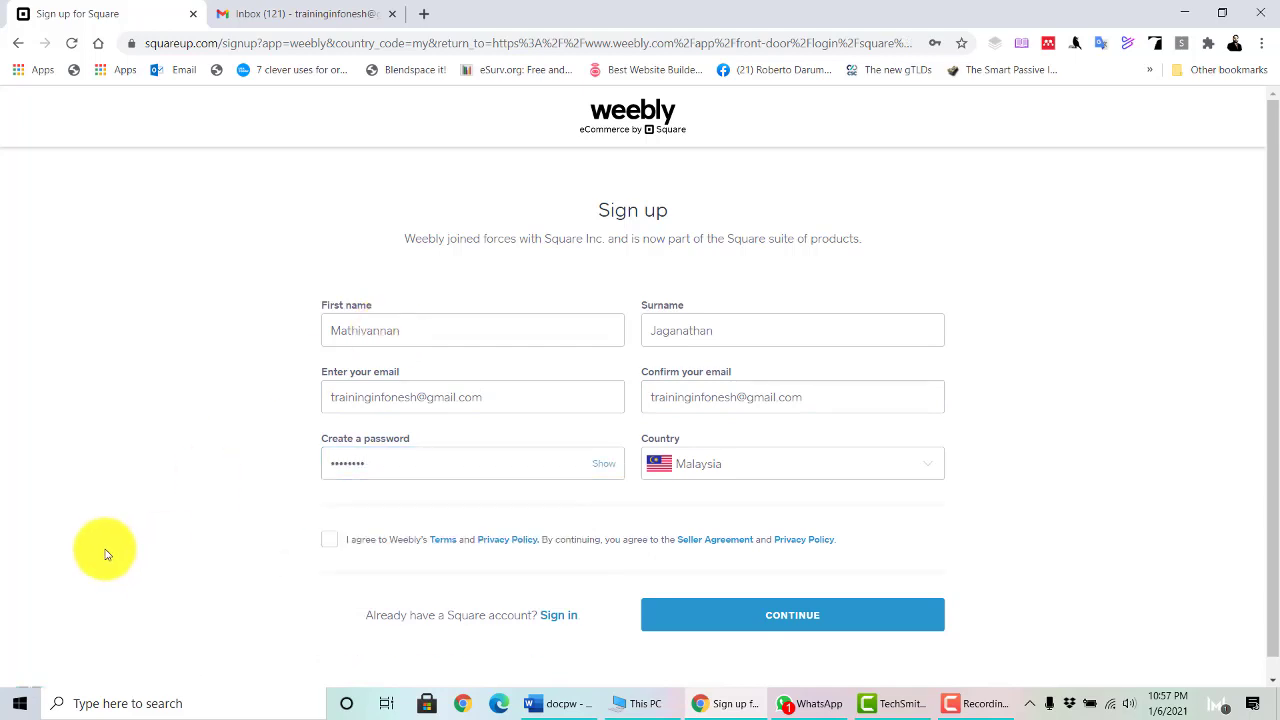
Step: Accept the terms and privacy policy and submit the sign-up form
left_click(329, 541)
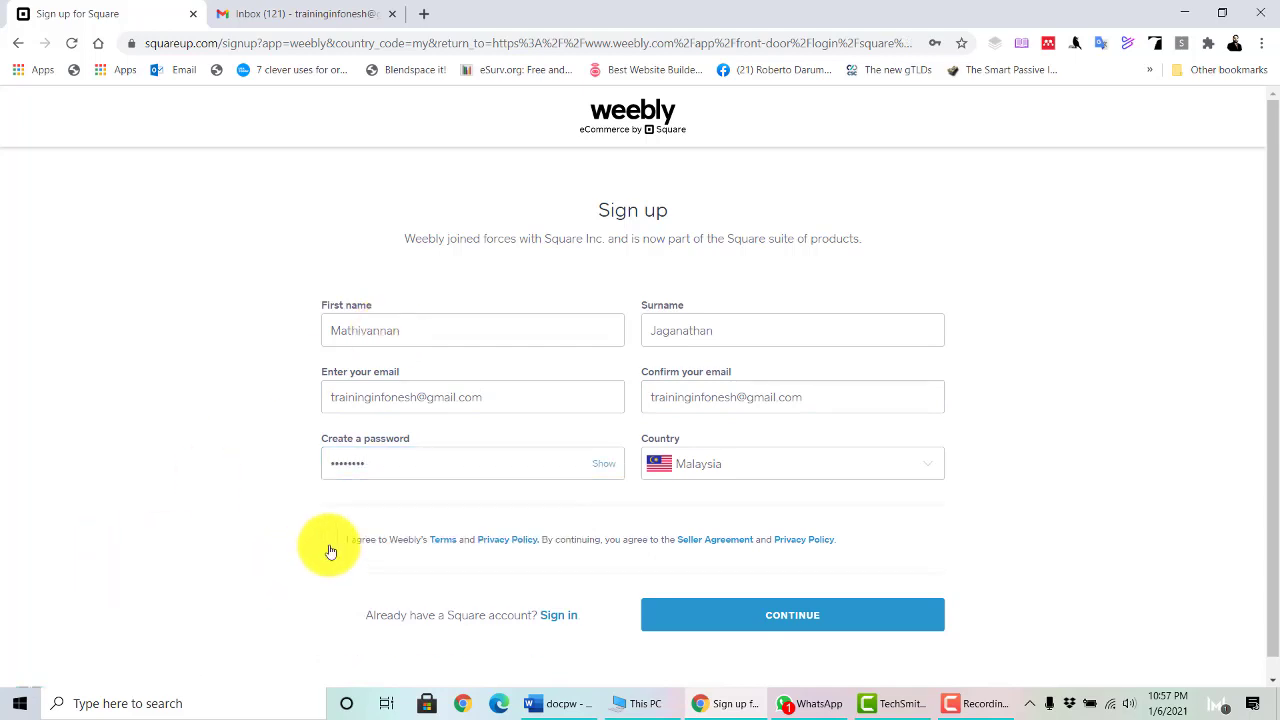
left_click(838, 621)
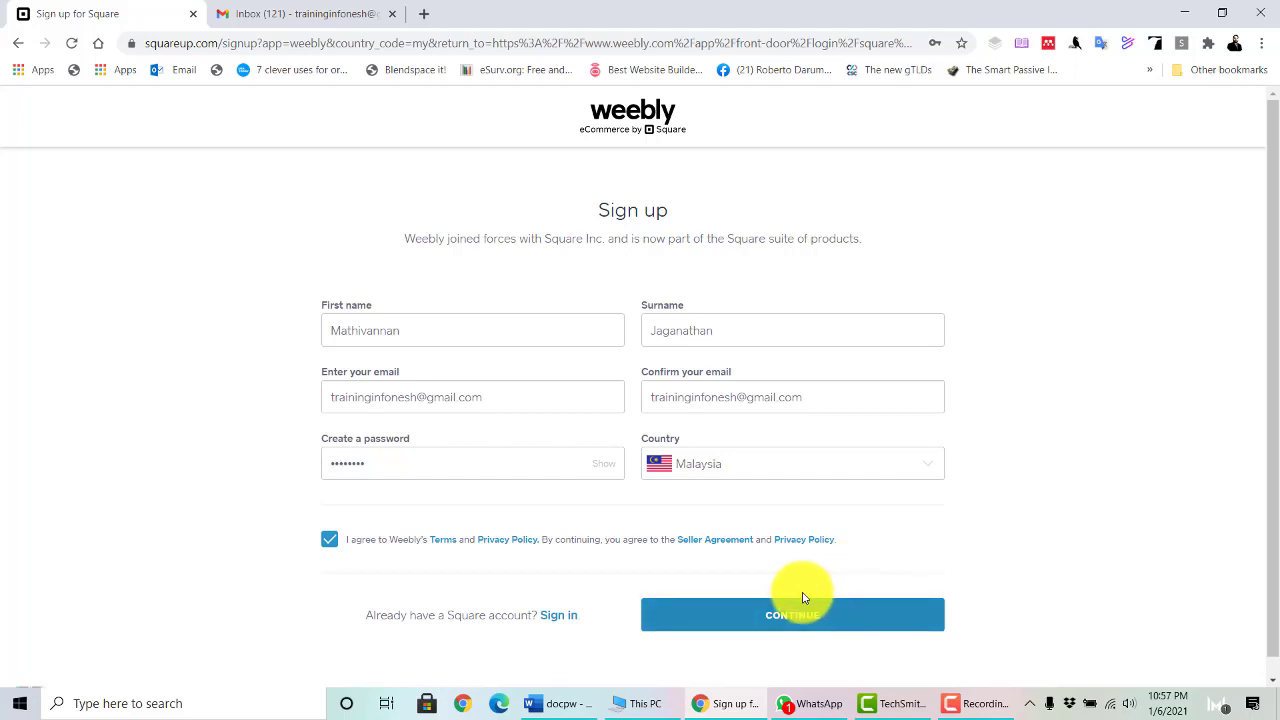
left_click(789, 625)
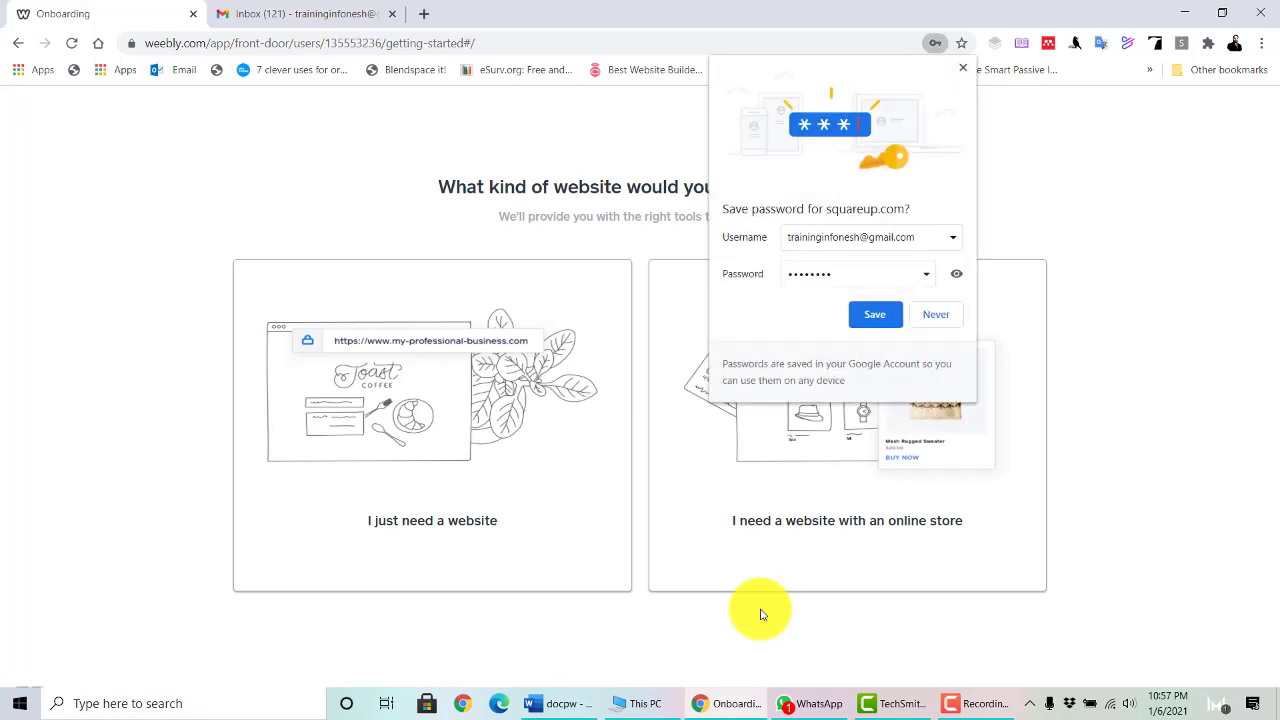
Step: Let Chrome save the password, then pick the 'I just need a website' option
left_click(860, 316)
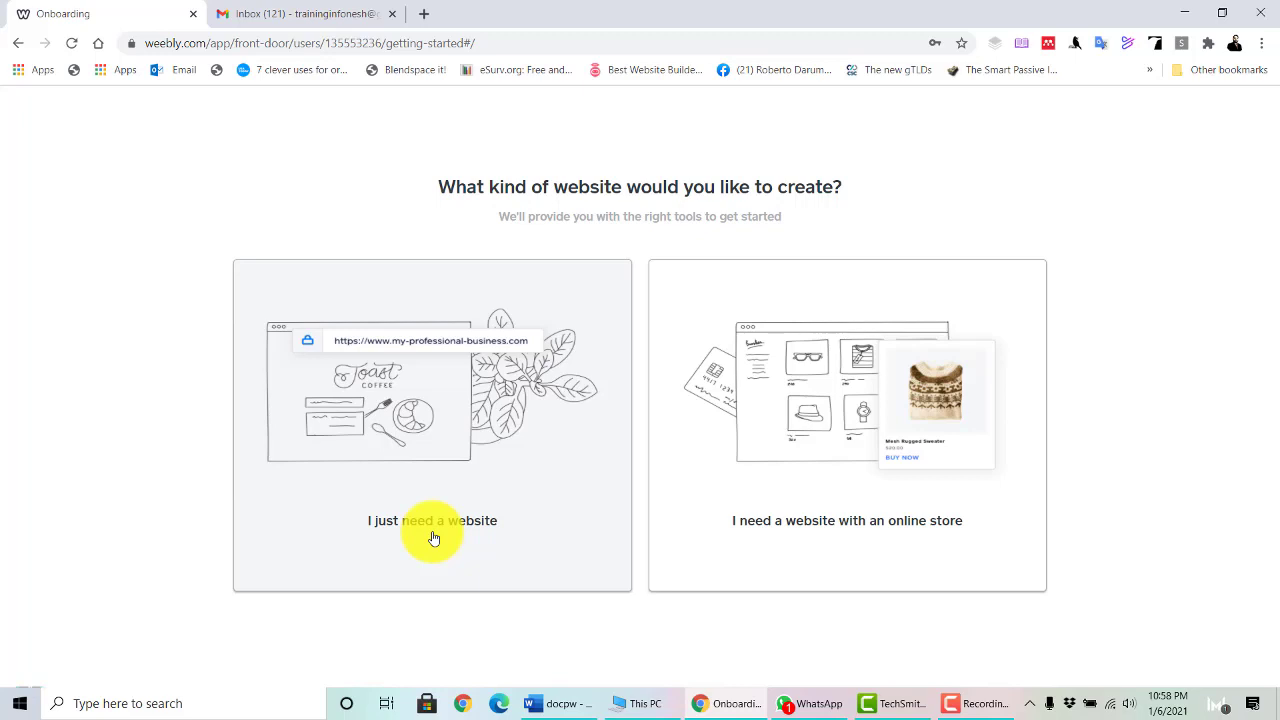
left_click(430, 445)
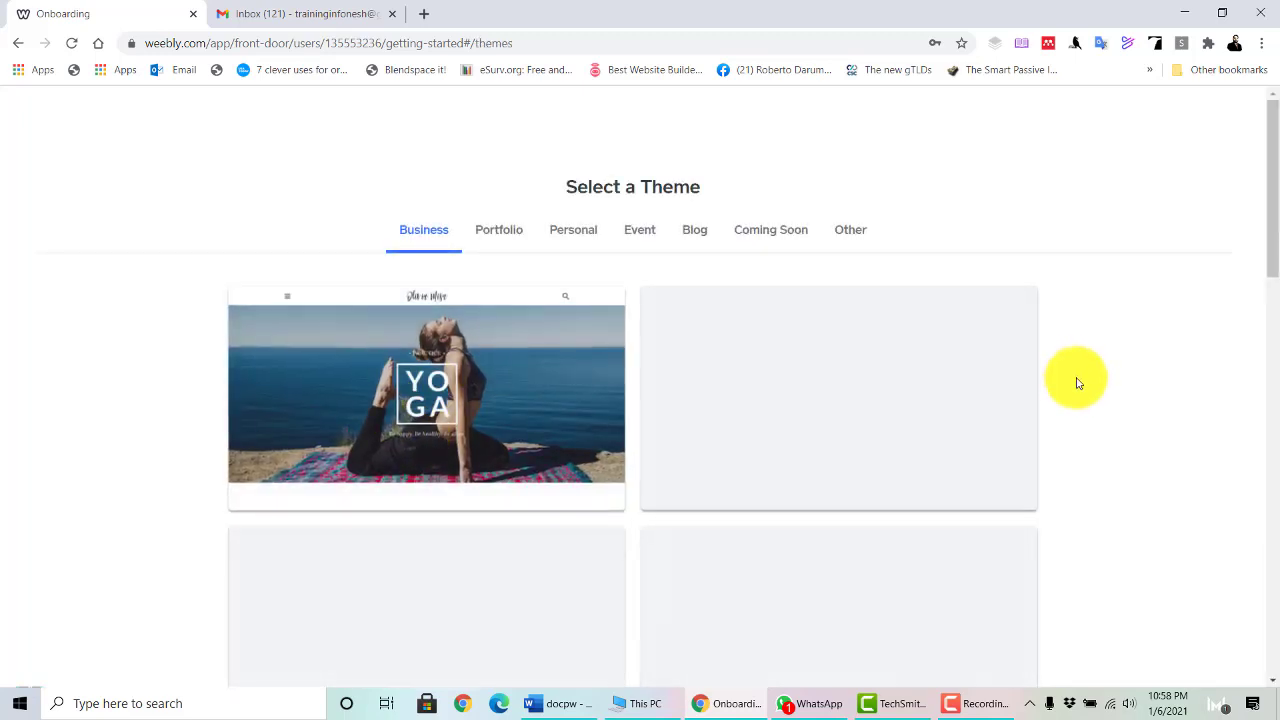
Step: Scroll down the Business themes and open the Urbandine theme in Theme Preview
scroll(1130, 370, "down", 2)
scroll(1130, 370, "up", 2)
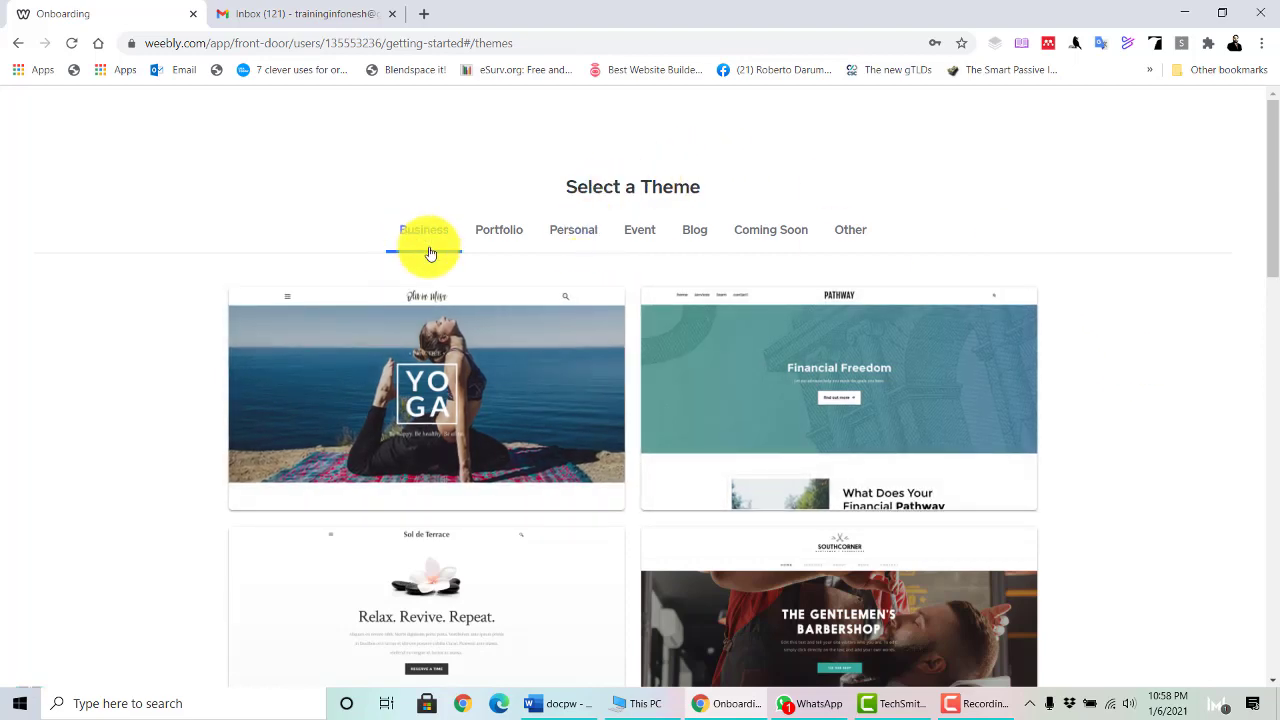
scroll(778, 432, "down", 1)
scroll(566, 412, "down", 7)
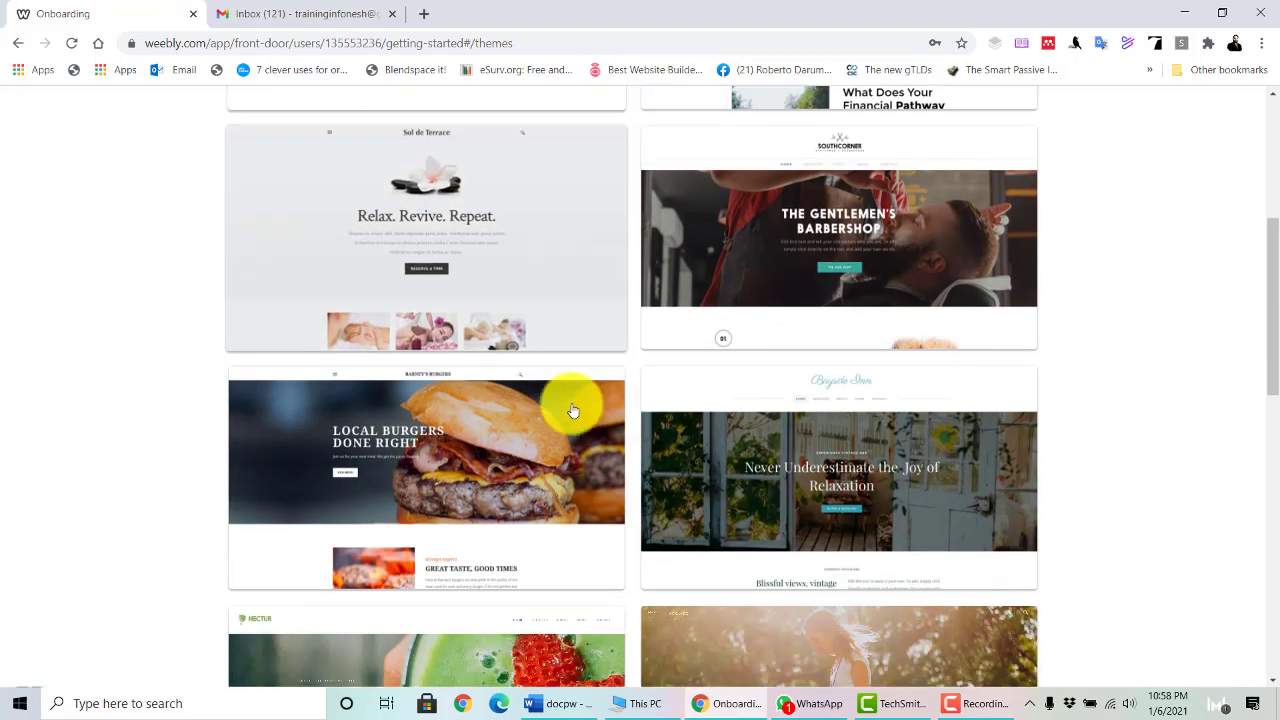
scroll(520, 405, "down", 1)
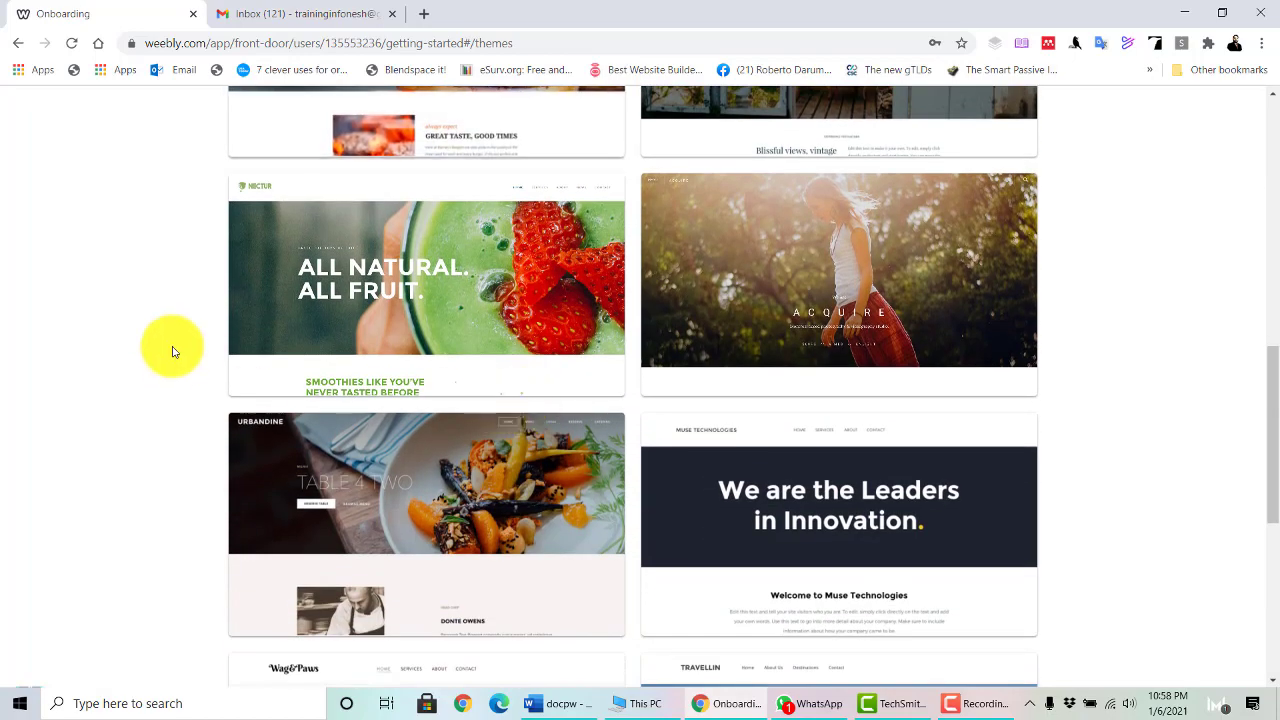
scroll(432, 500, "down", 2)
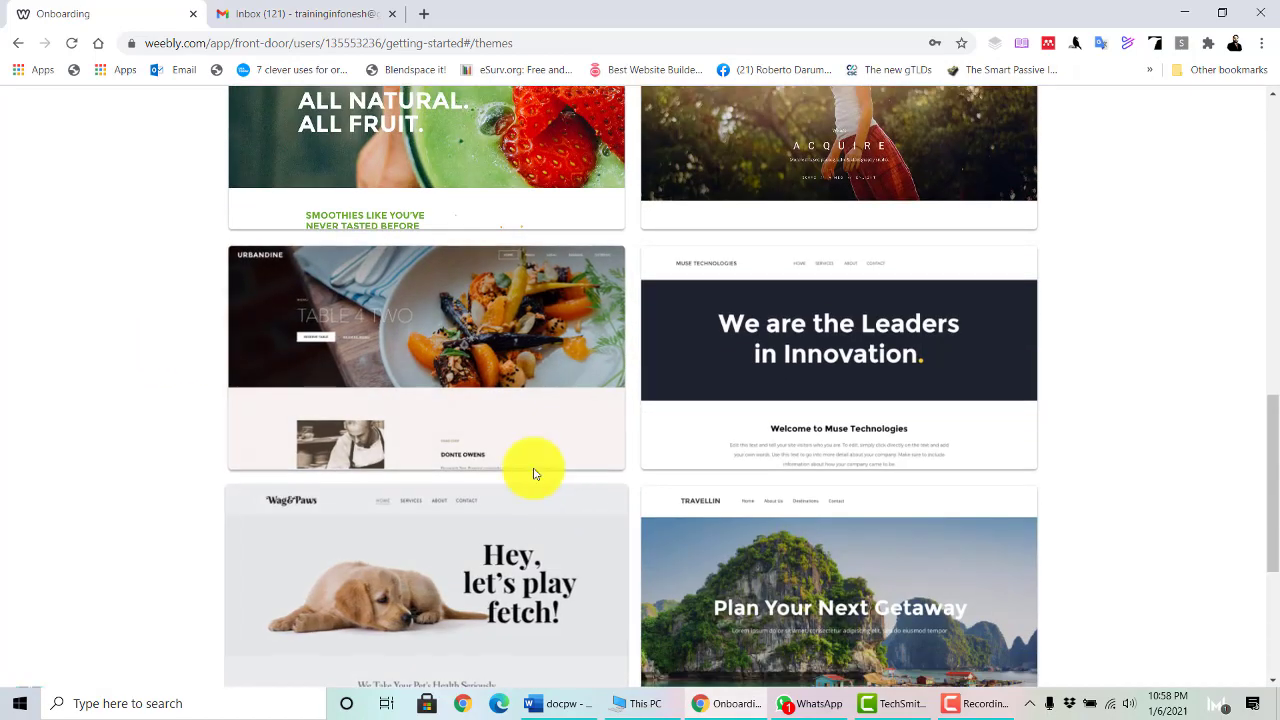
left_click(400, 341)
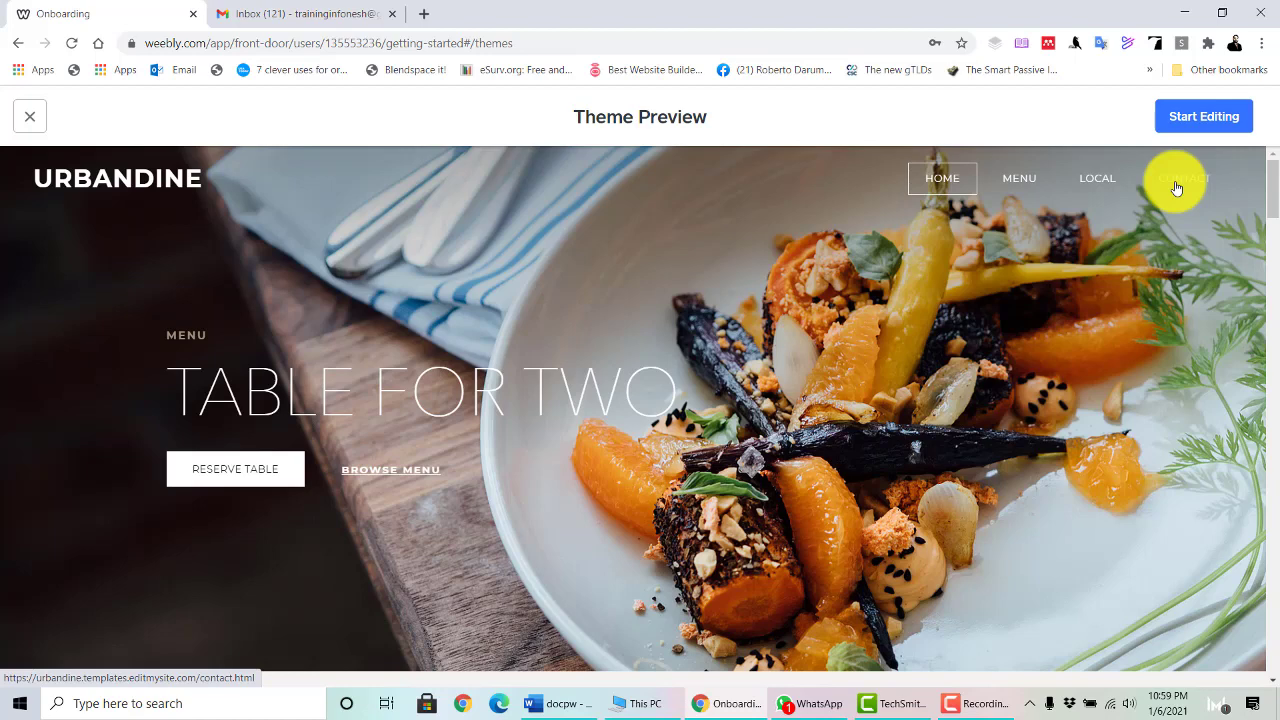
Step: Choose Start Editing to build the site on the Urbandine theme
left_click(1216, 124)
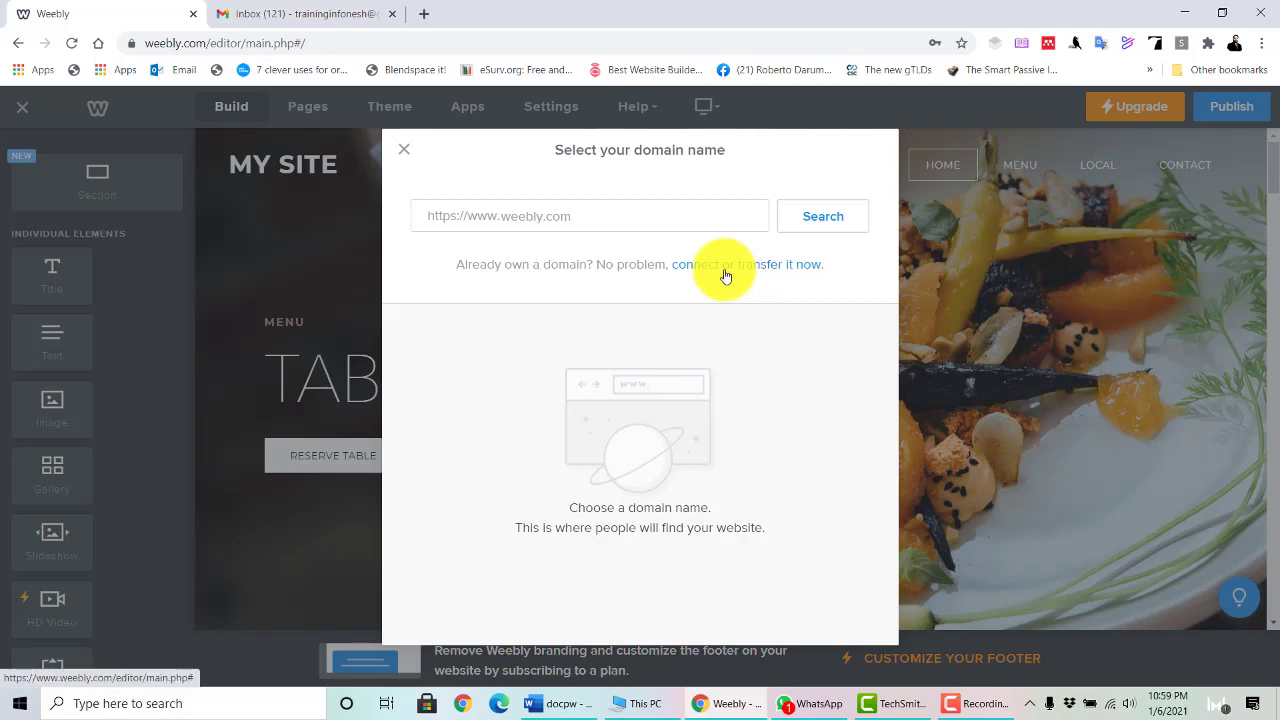
Step: Close the 'Select your domain name' dialog to reveal the Table for Two homepage
left_click(530, 218)
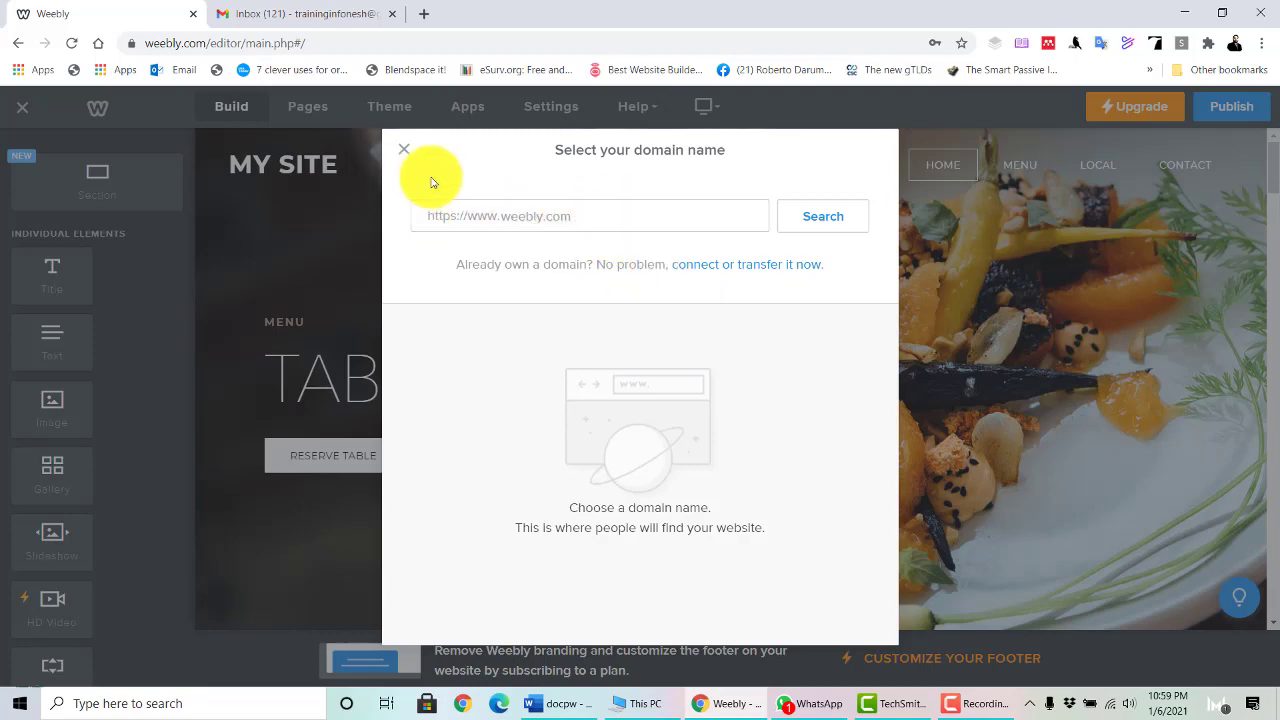
left_click(404, 150)
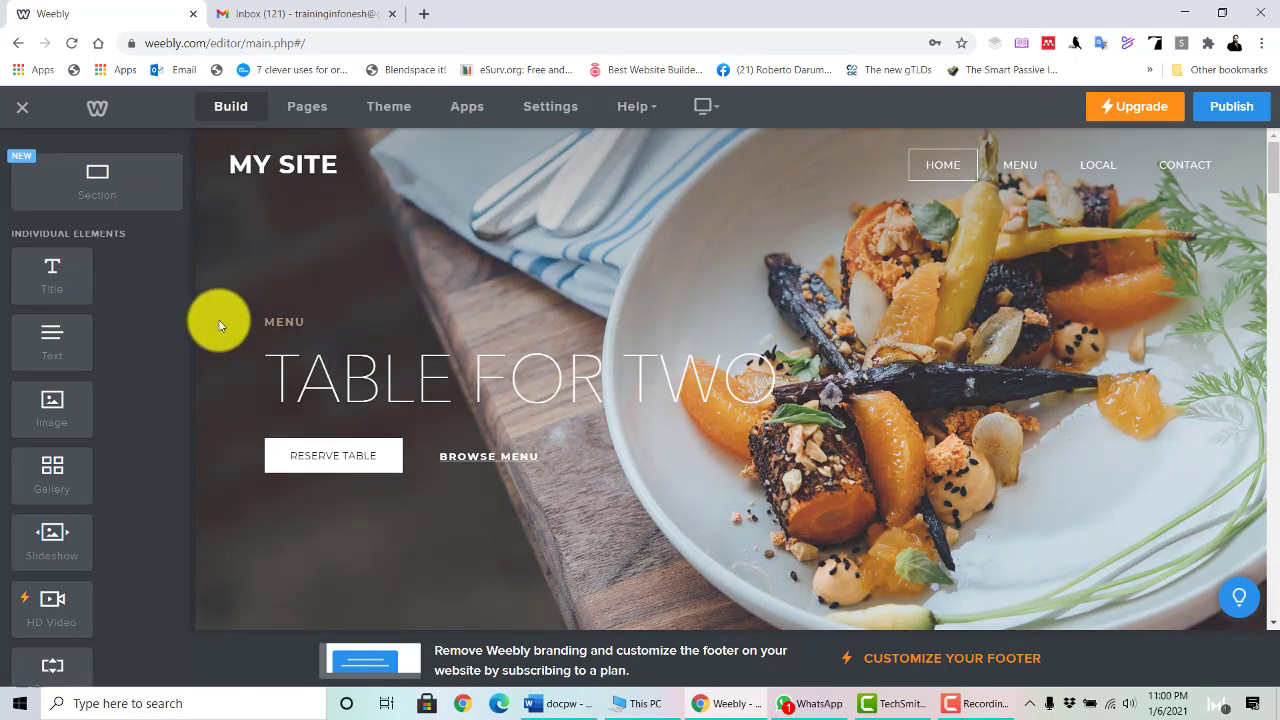
Step: Scroll the homepage down to the Head Chef section with its photo and paragraph
scroll(71, 351, "down", 3)
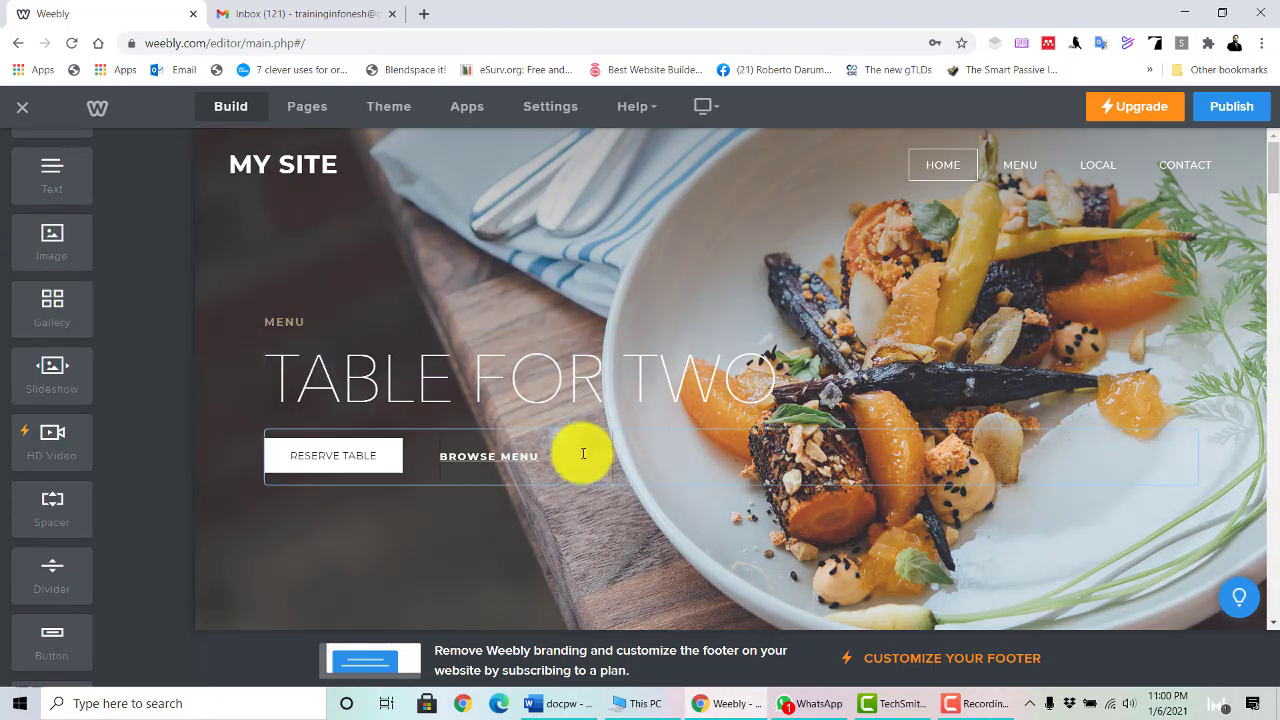
scroll(814, 514, "down", 3)
scroll(700, 500, "down", 2)
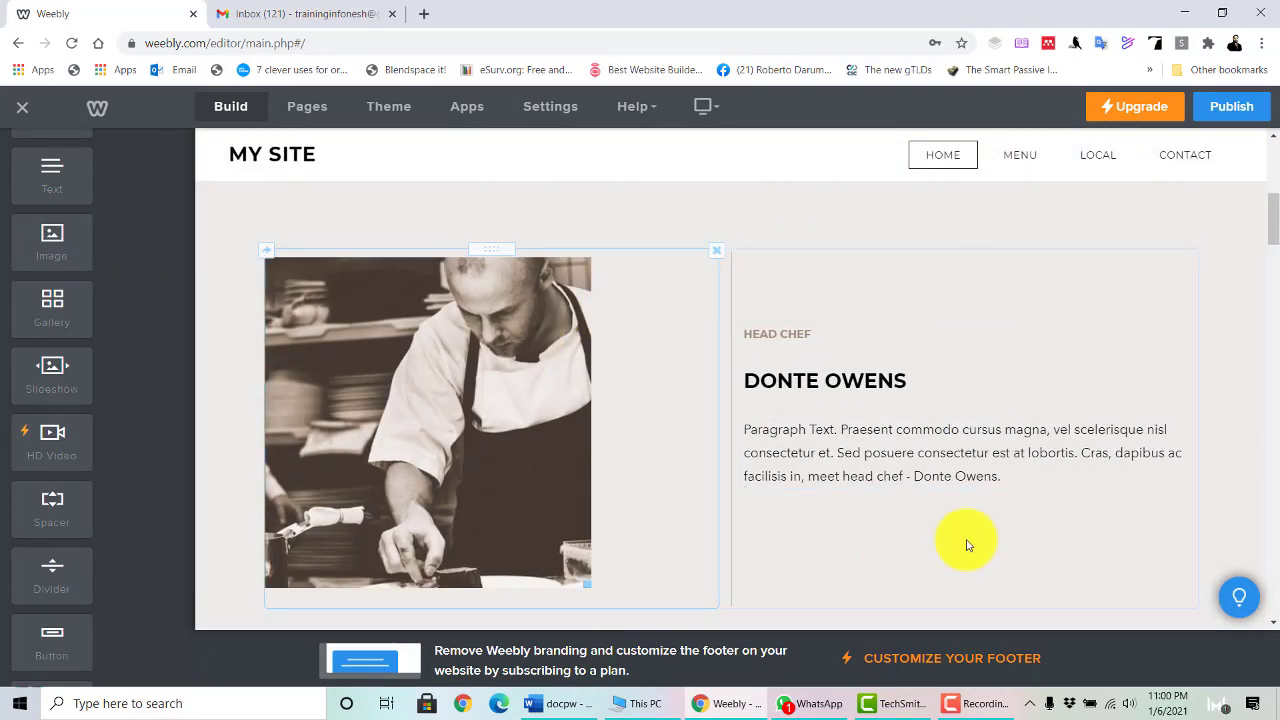
scroll(18, 428, "down", 1)
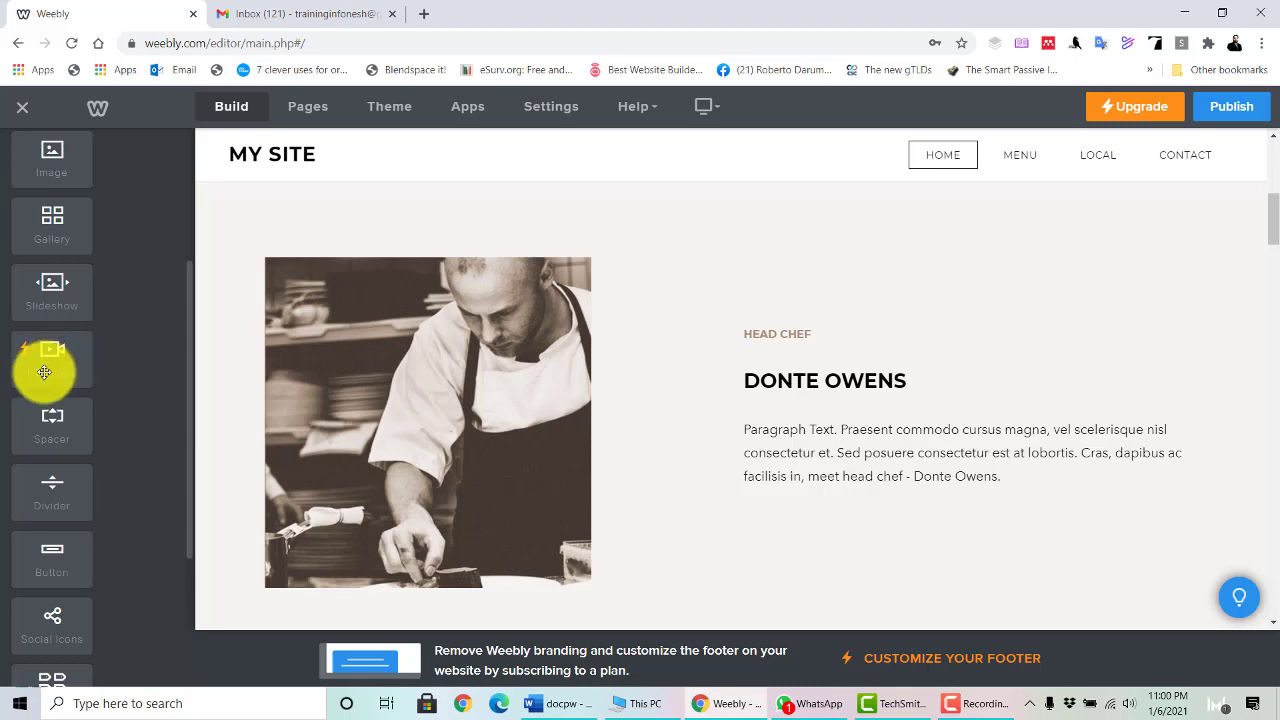
scroll(44, 362, "down", 3)
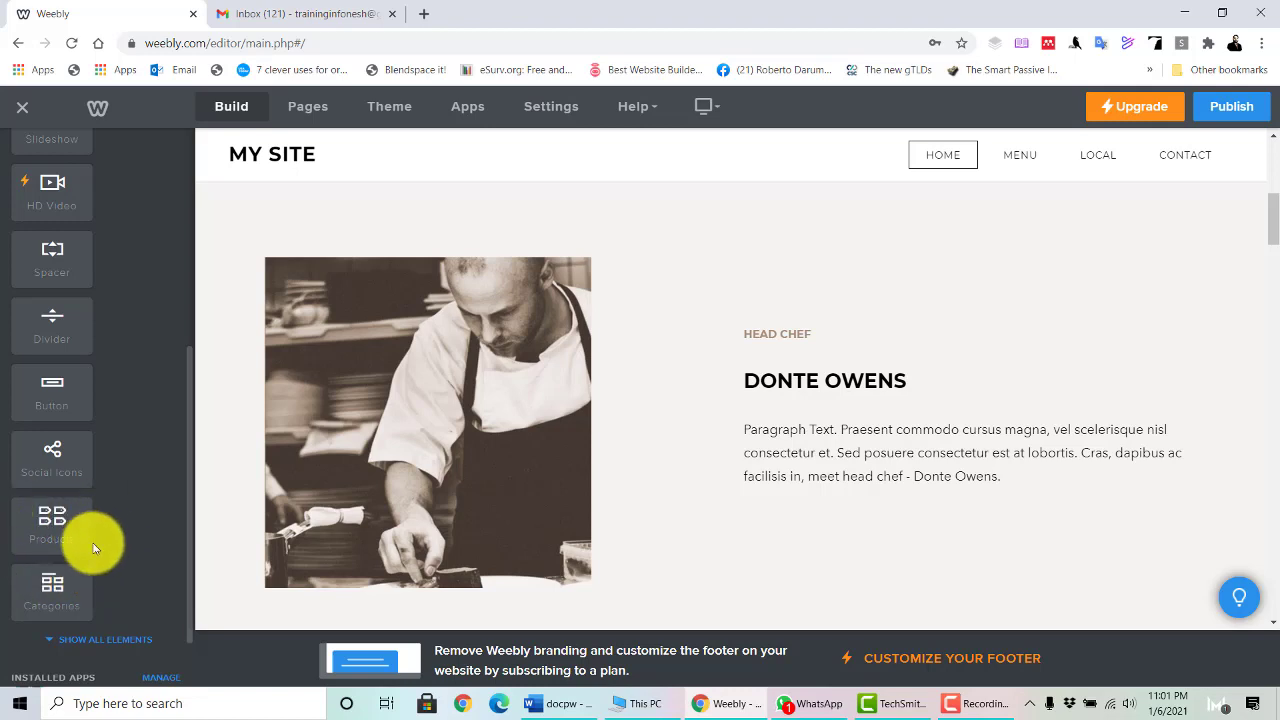
scroll(94, 543, "down", 2)
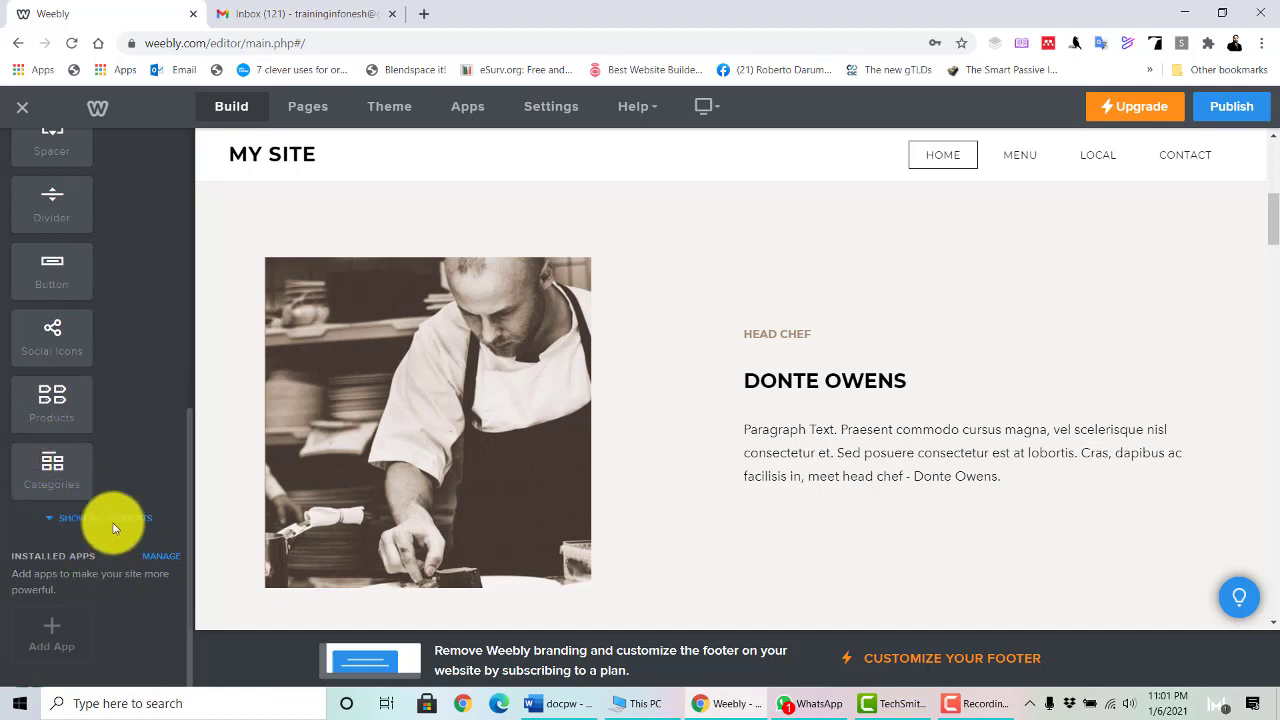
left_click(100, 519)
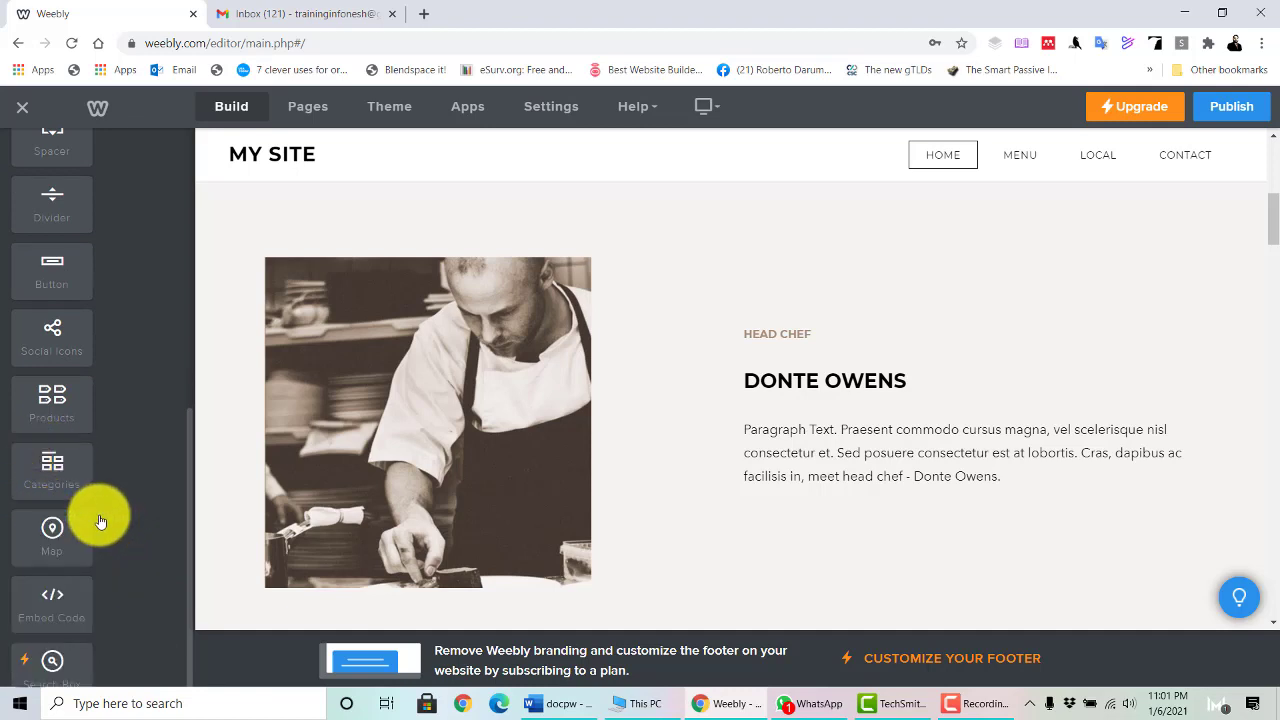
scroll(114, 540, "down", 3)
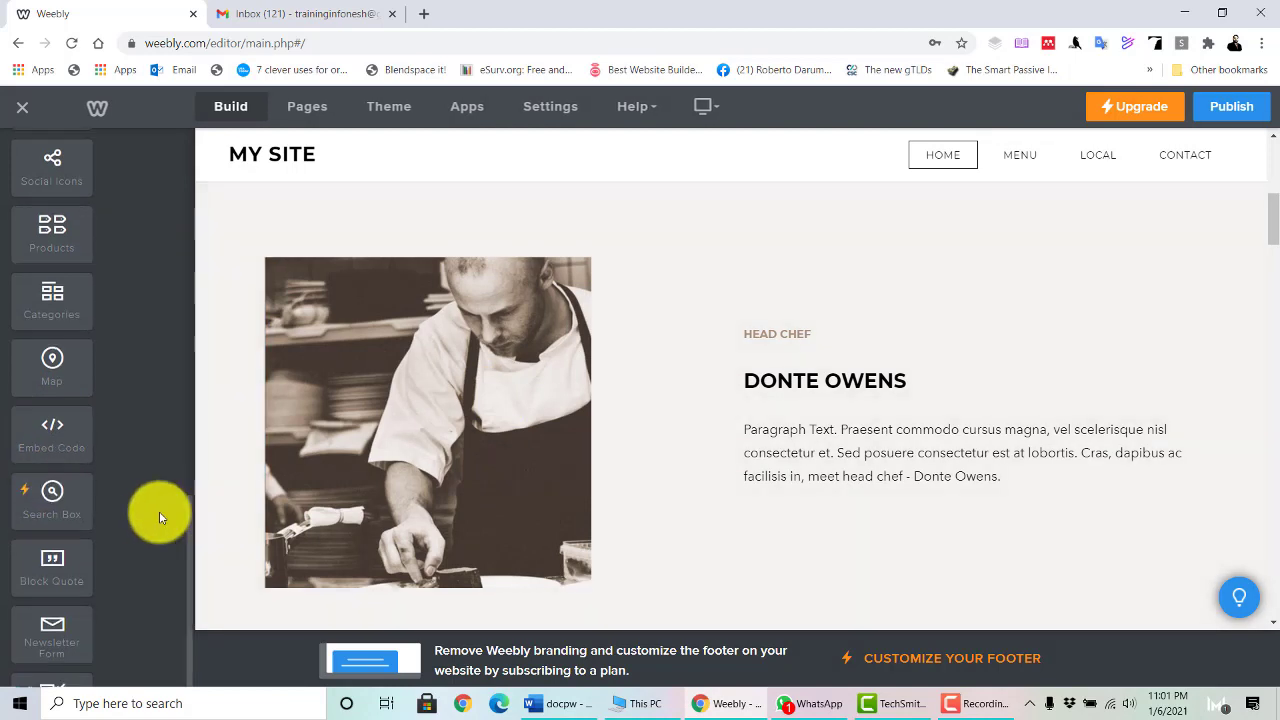
scroll(159, 511, "down", 2)
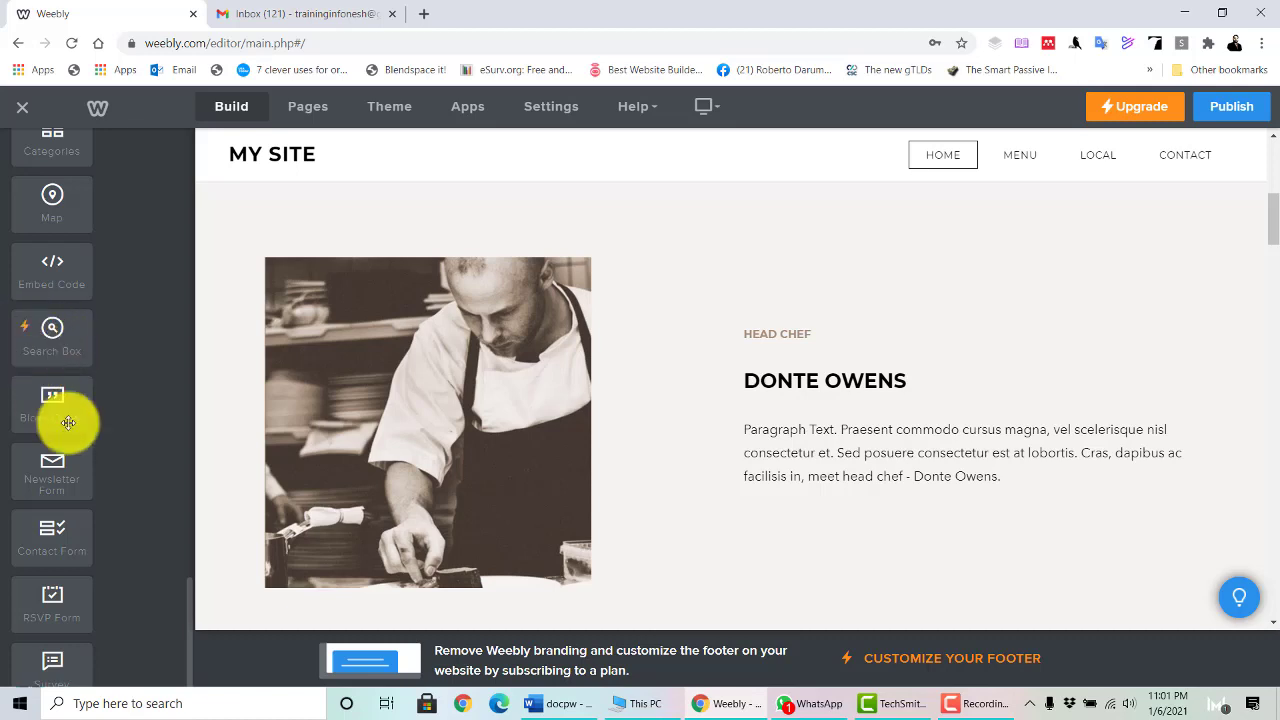
scroll(60, 380, "down", 1)
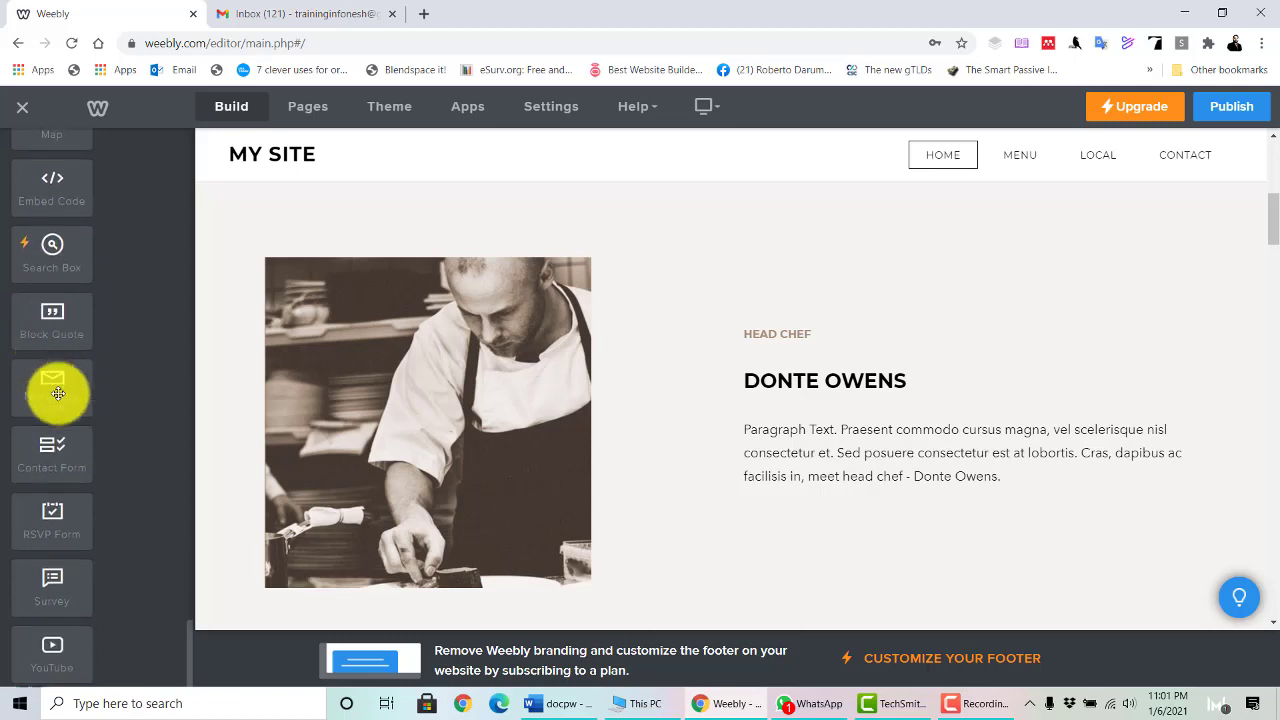
scroll(71, 471, "down", 3)
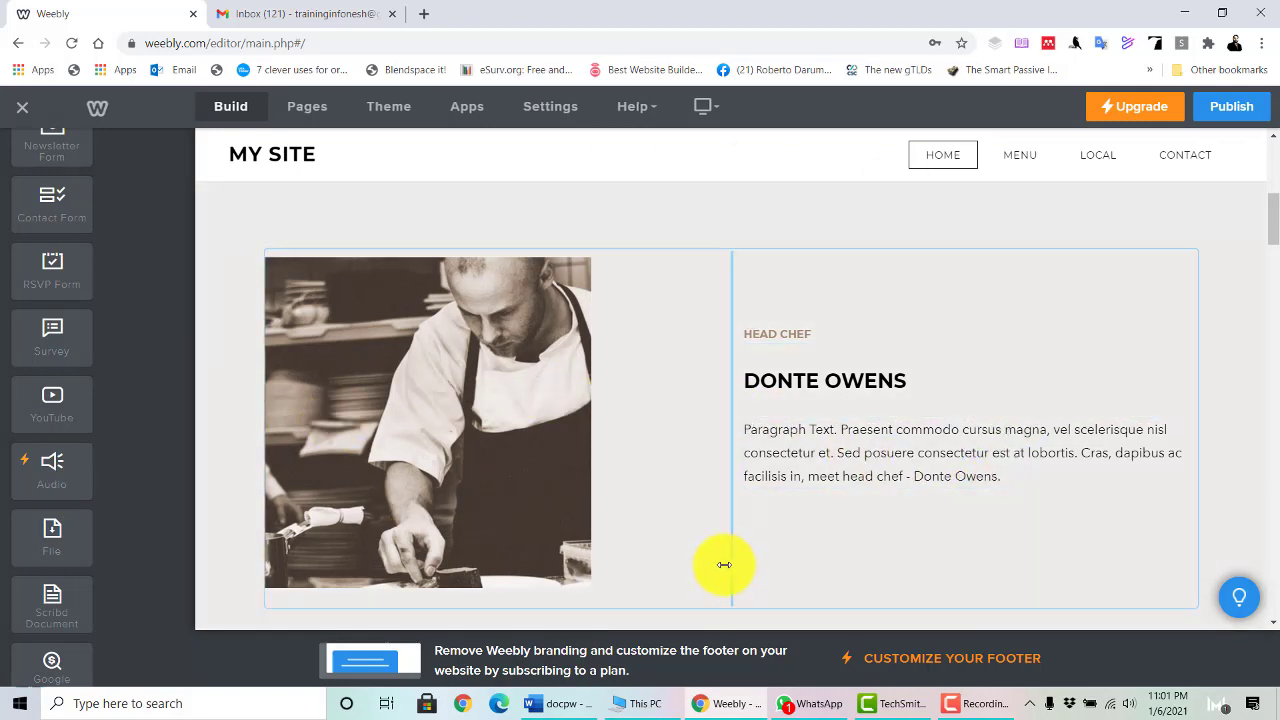
scroll(57, 480, "down", 1)
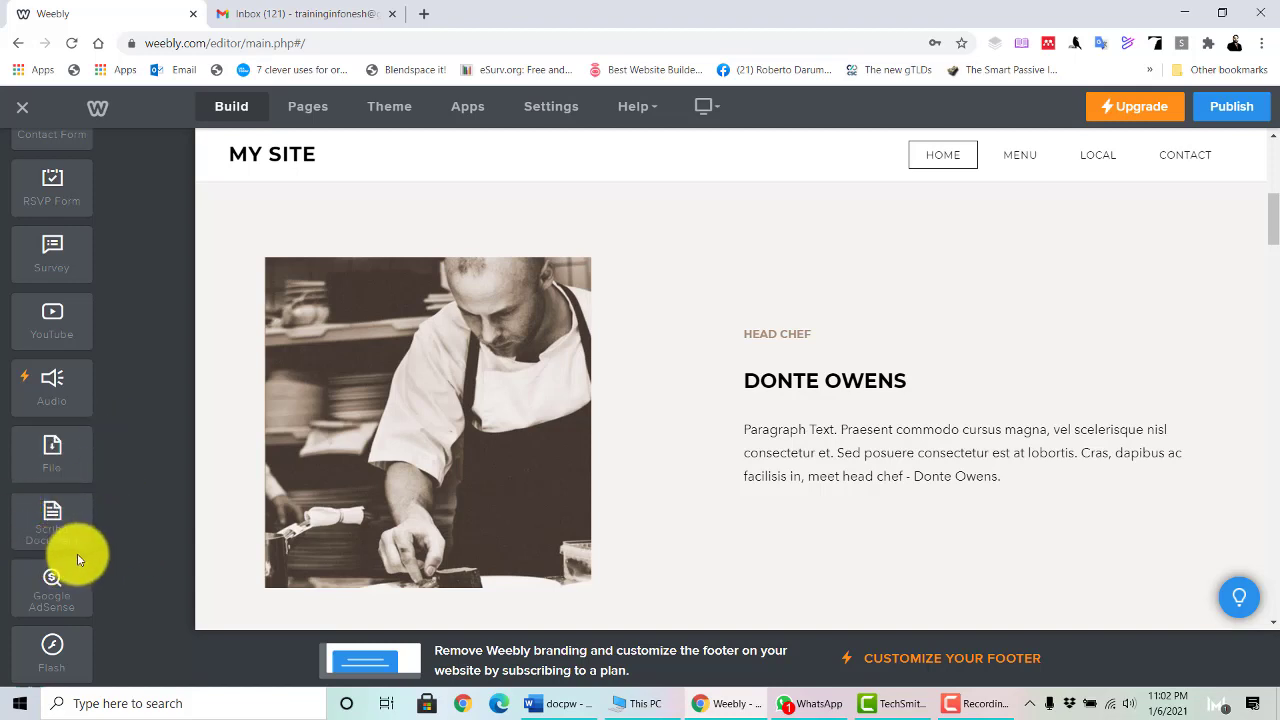
scroll(104, 569, "down", 2)
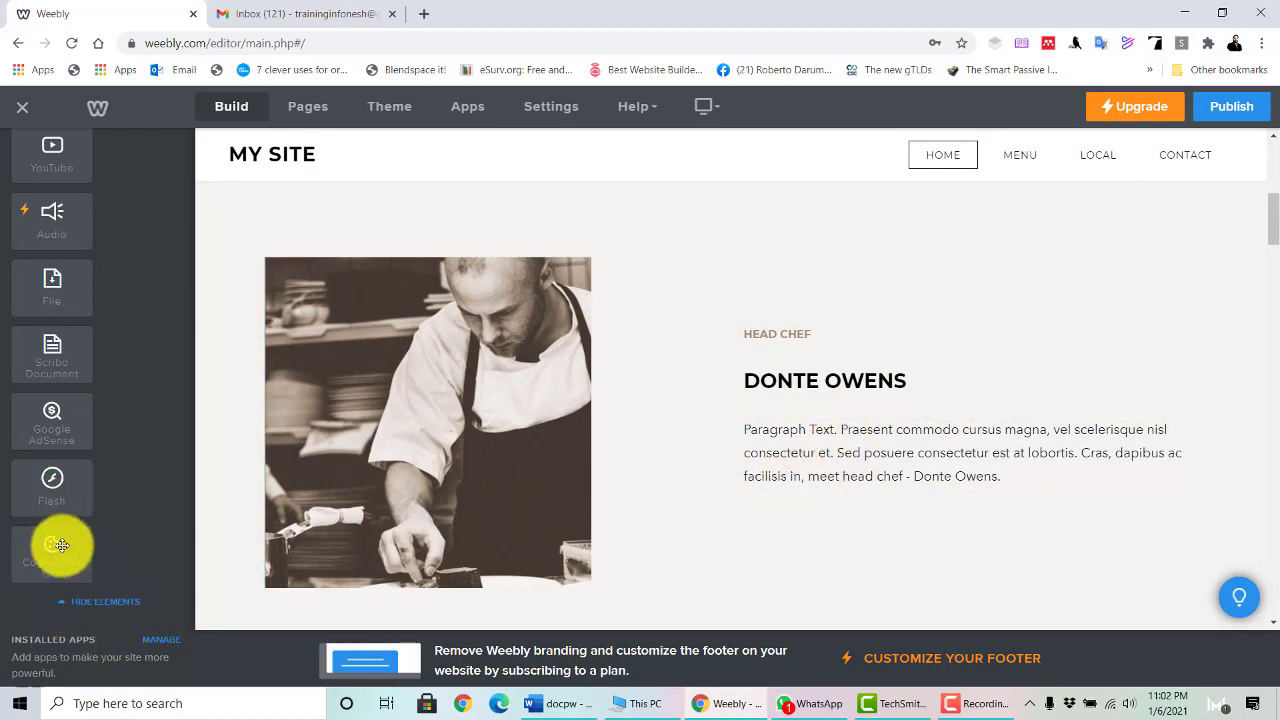
scroll(148, 535, "down", 1)
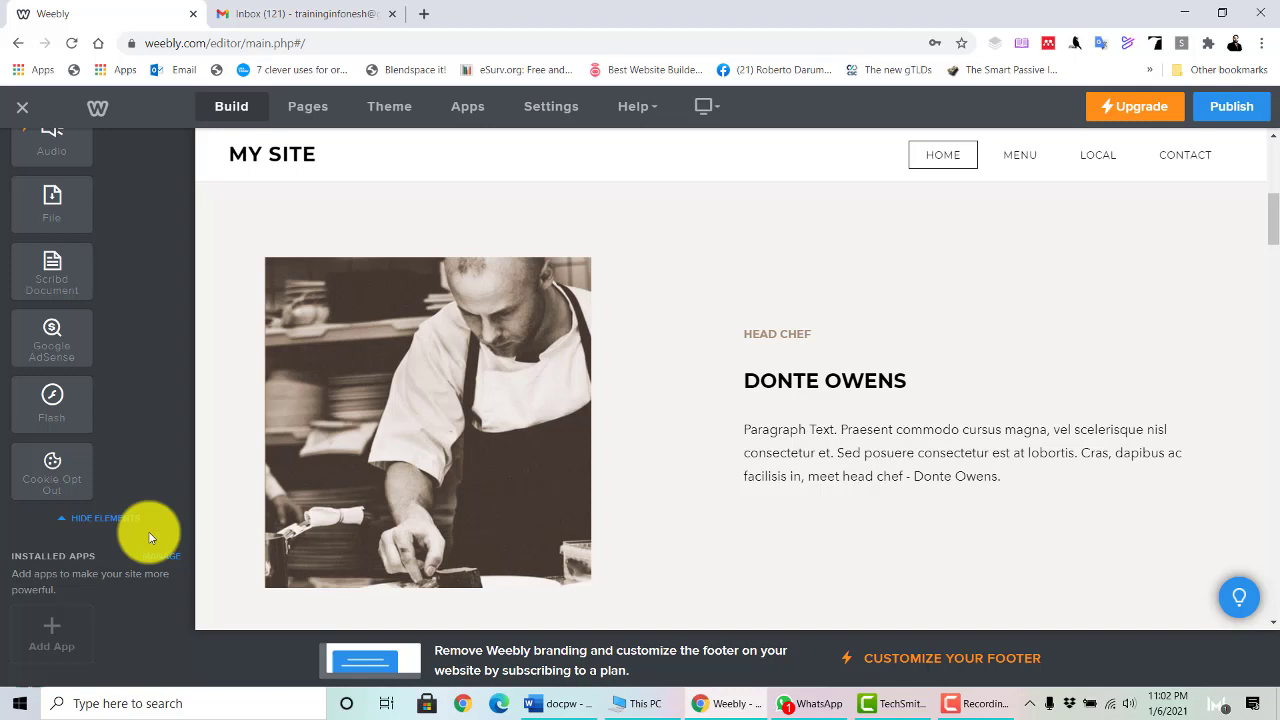
left_click(45, 640)
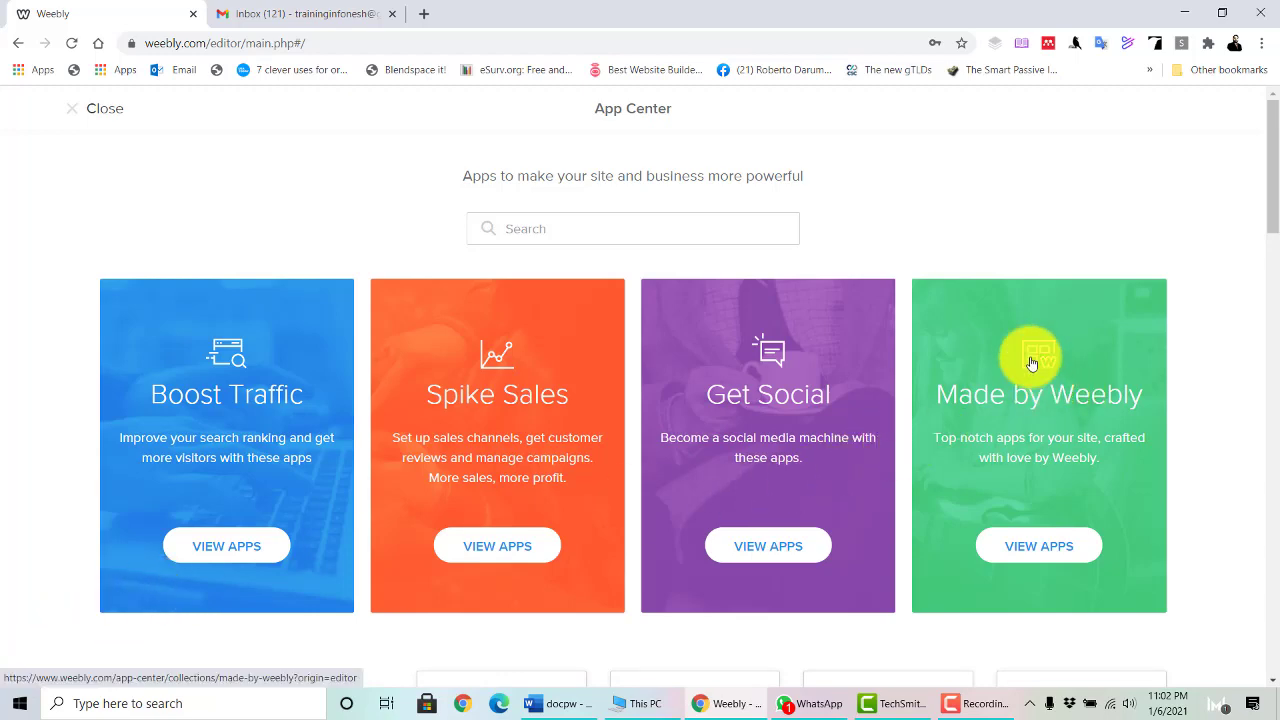
scroll(1029, 360, "down", 3)
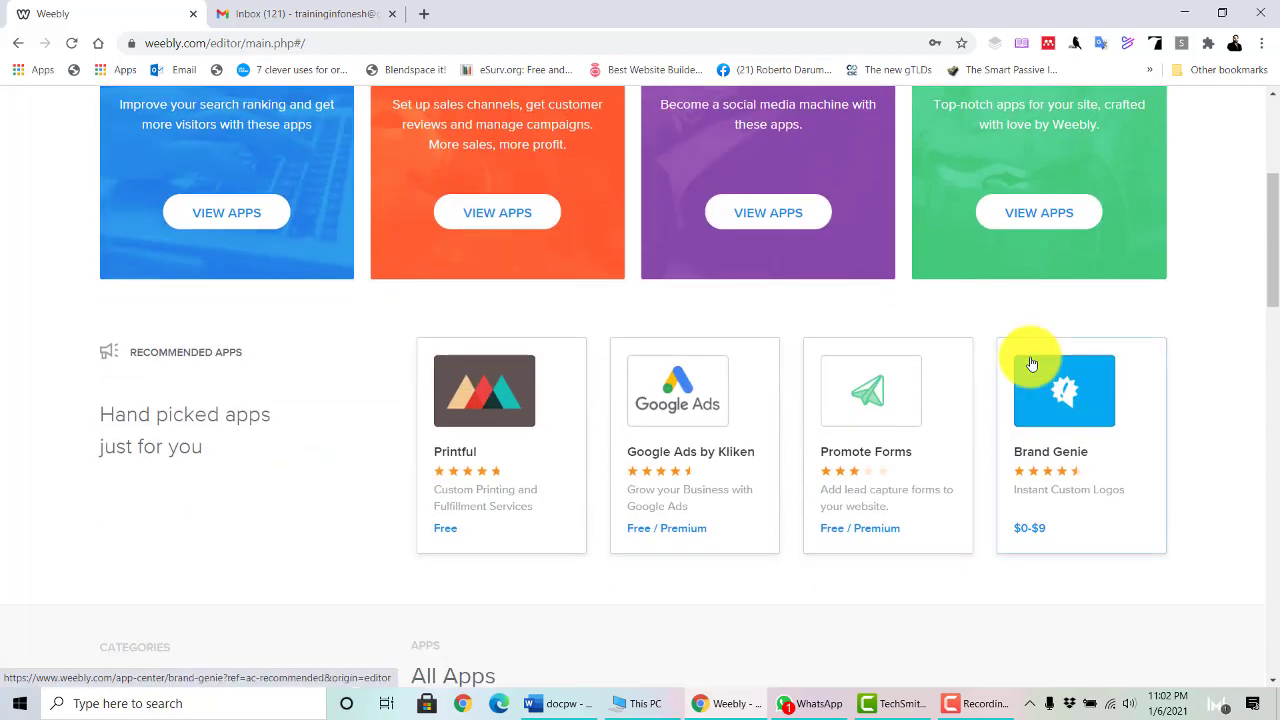
scroll(1029, 357, "down", 1)
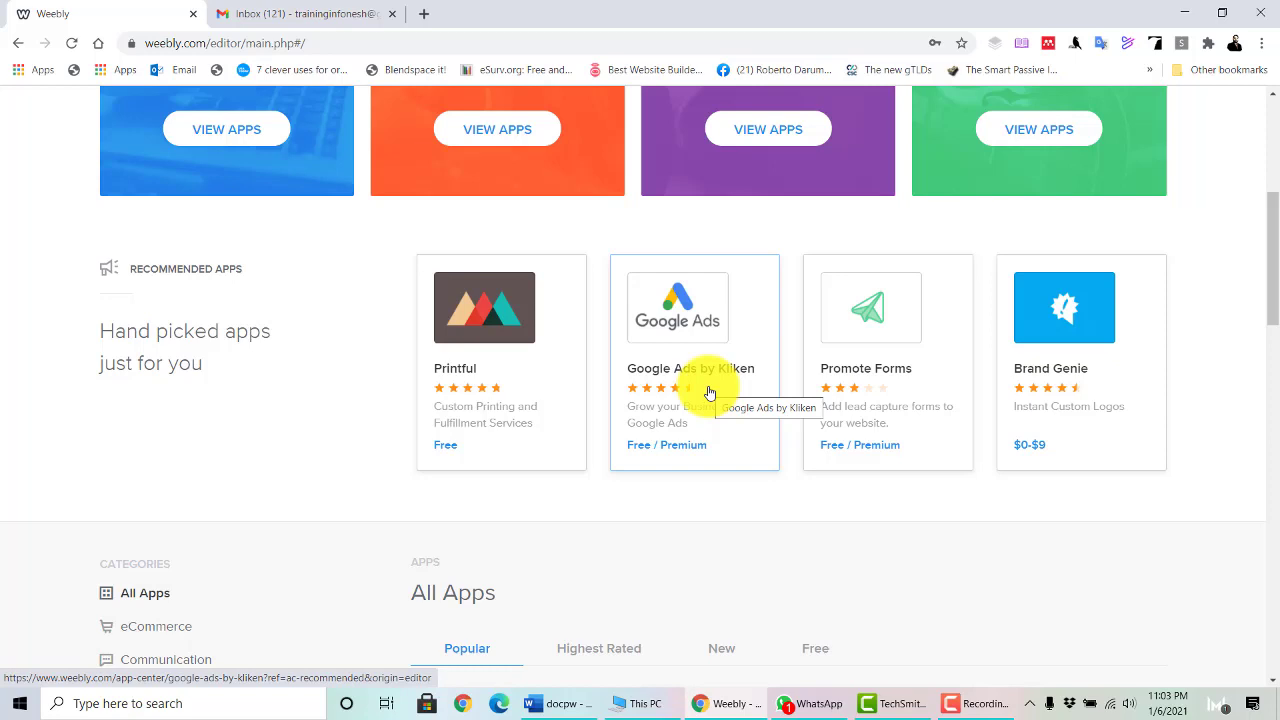
scroll(557, 488, "down", 3)
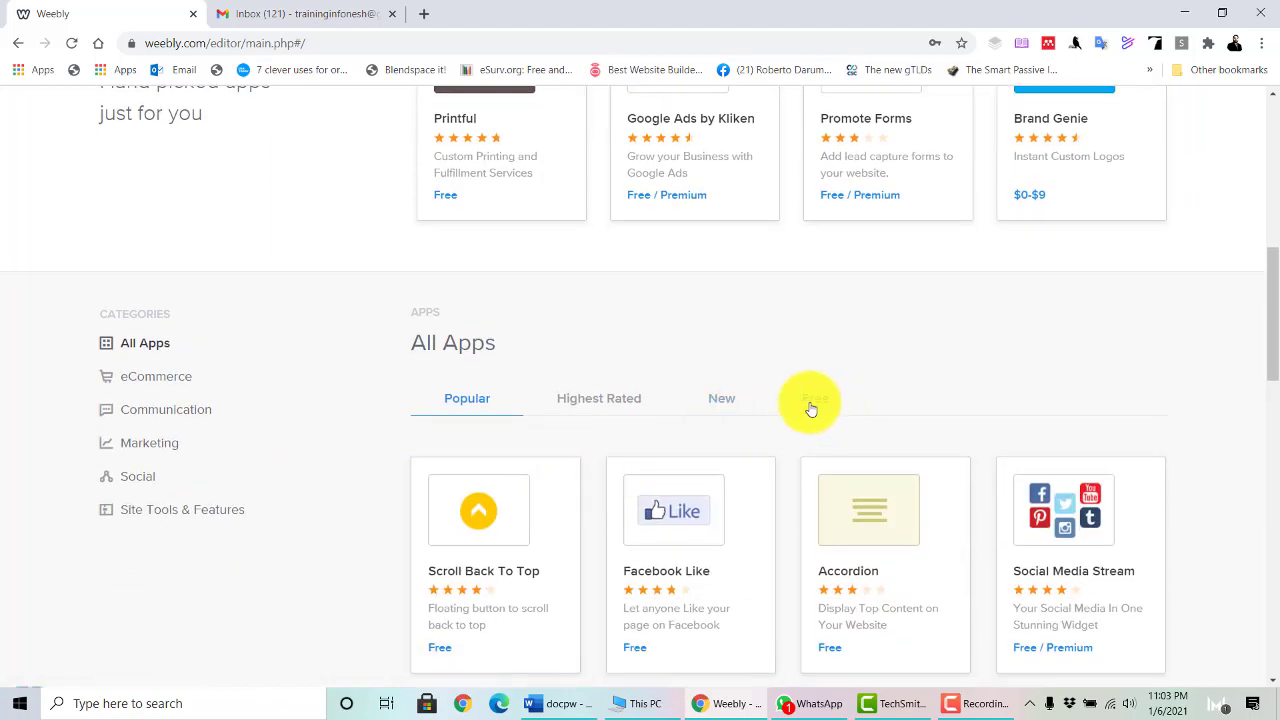
scroll(570, 480, "down", 3)
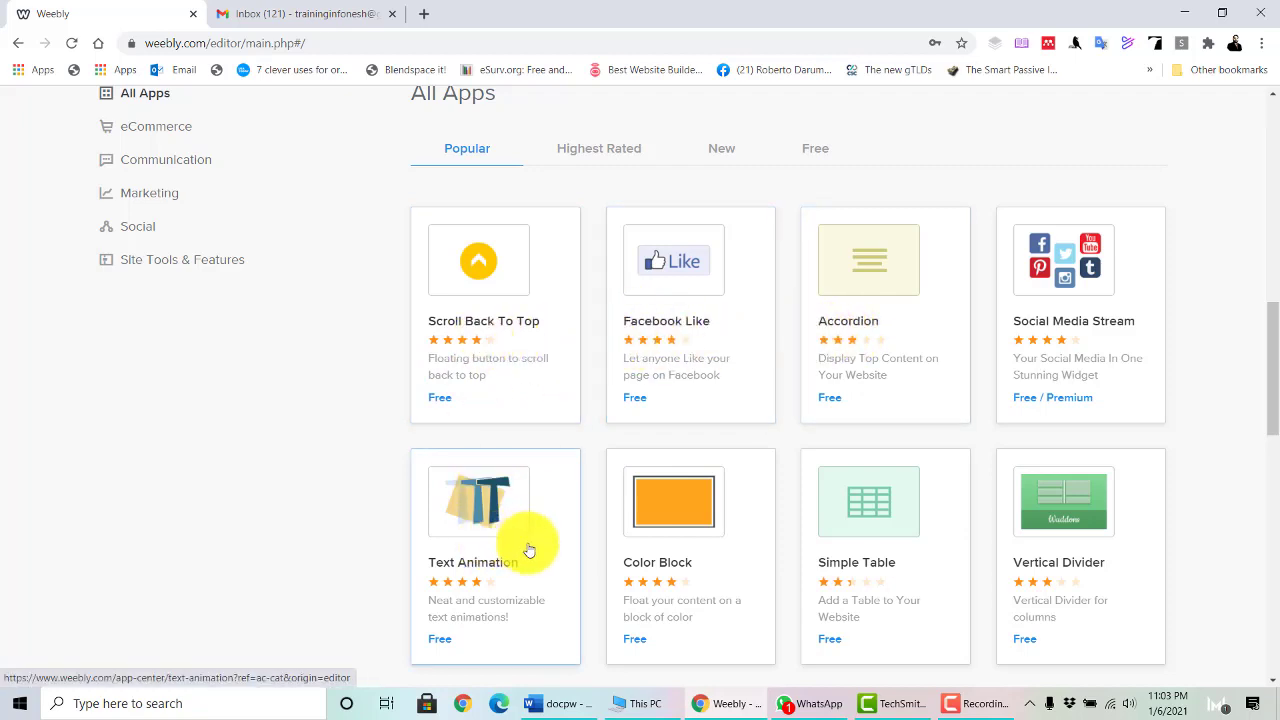
scroll(963, 512, "down", 4)
scroll(962, 511, "up", 7)
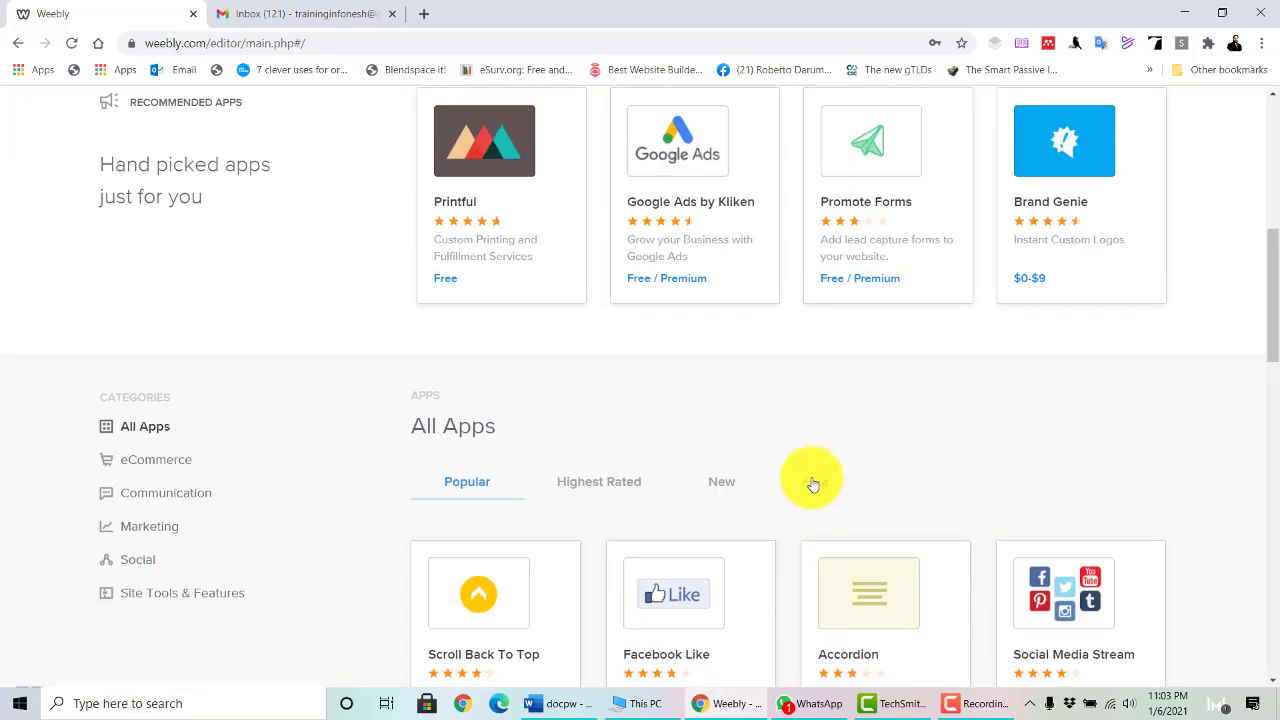
left_click(814, 484)
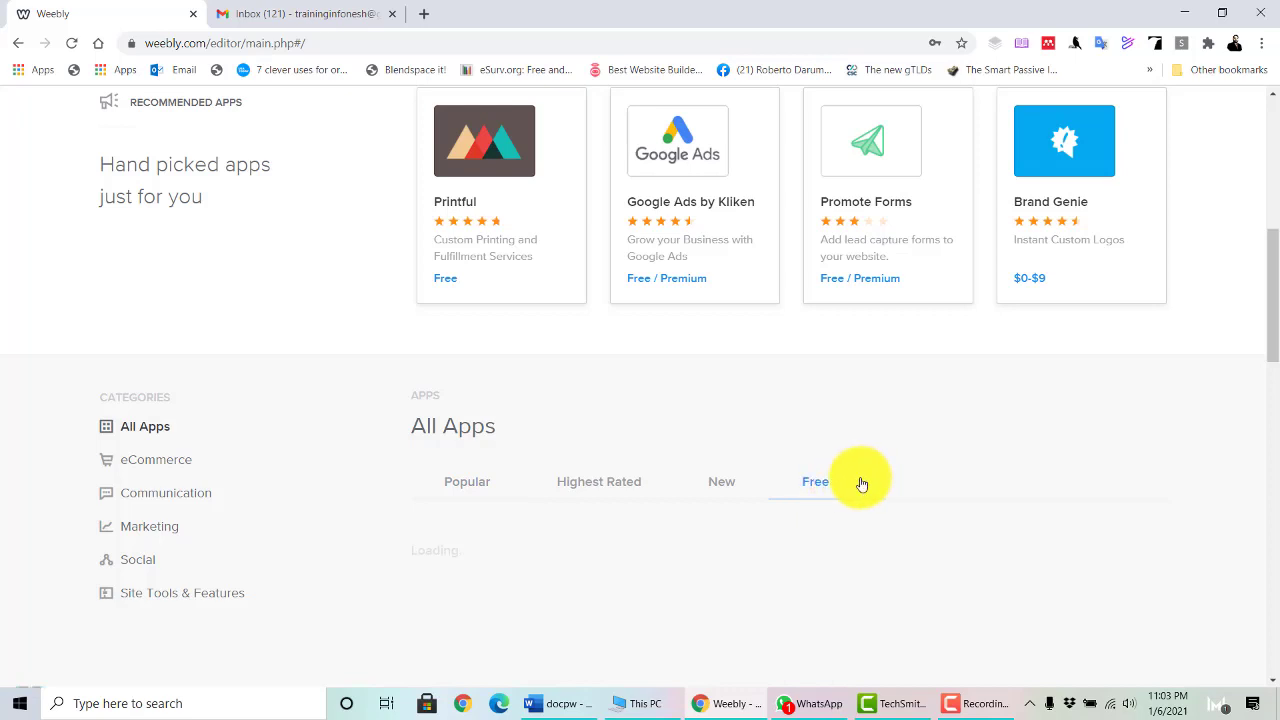
scroll(861, 484, "down", 2)
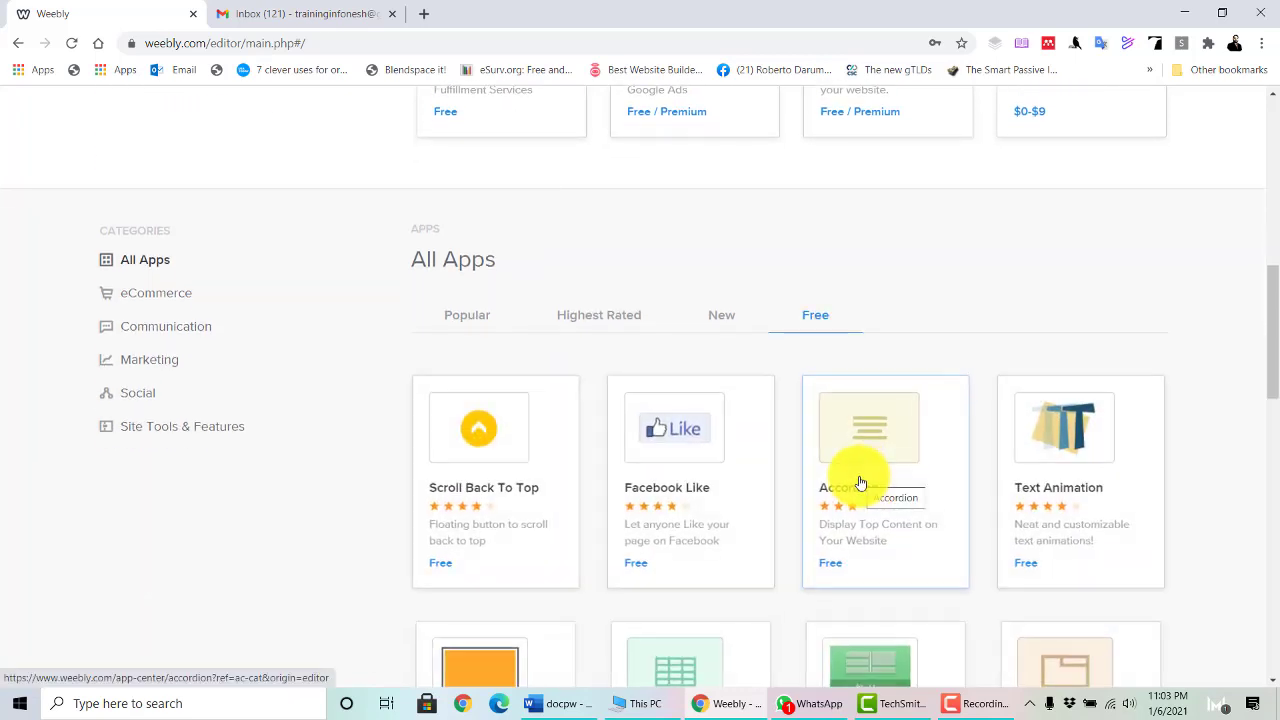
scroll(1014, 391, "down", 3)
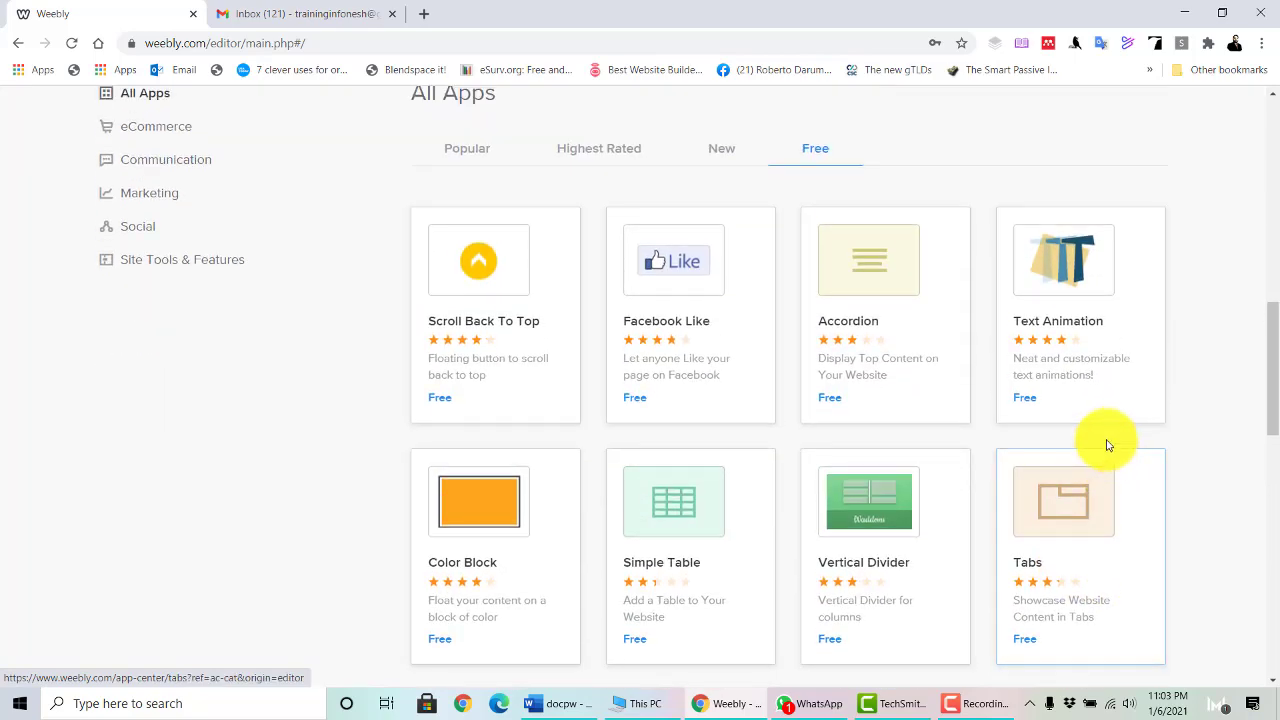
scroll(1024, 436, "down", 3)
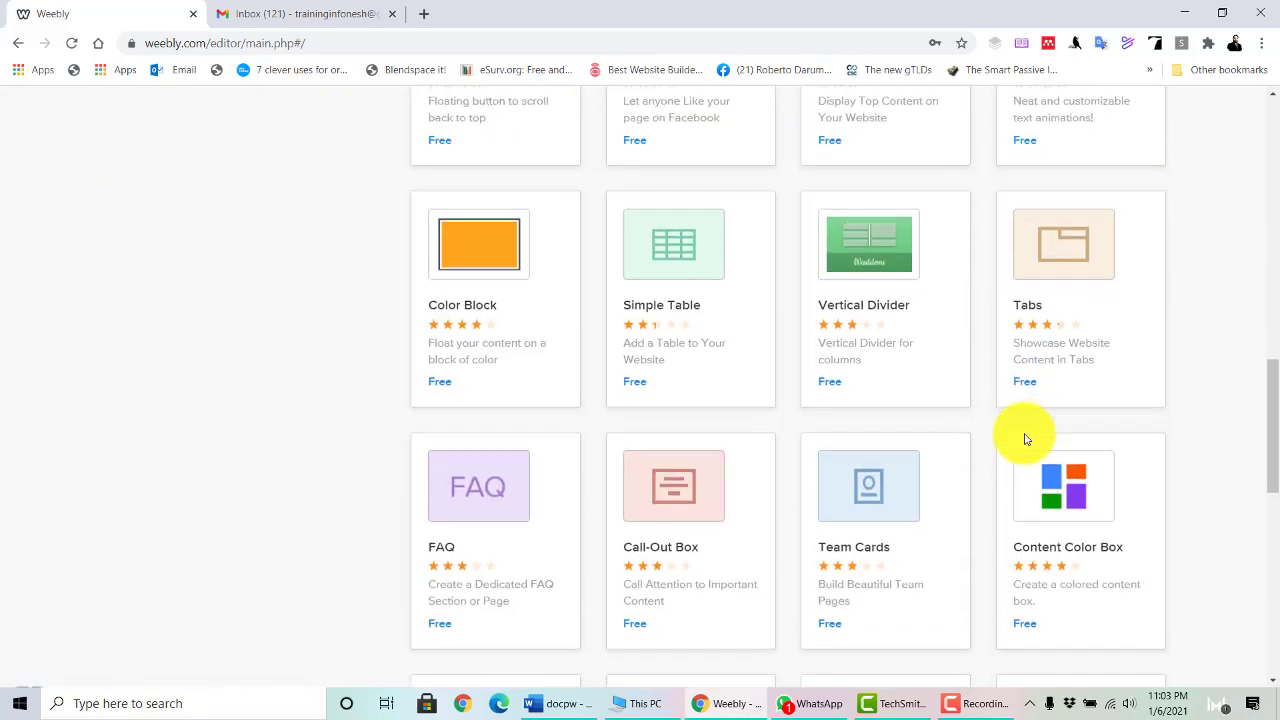
scroll(1024, 438, "down", 2)
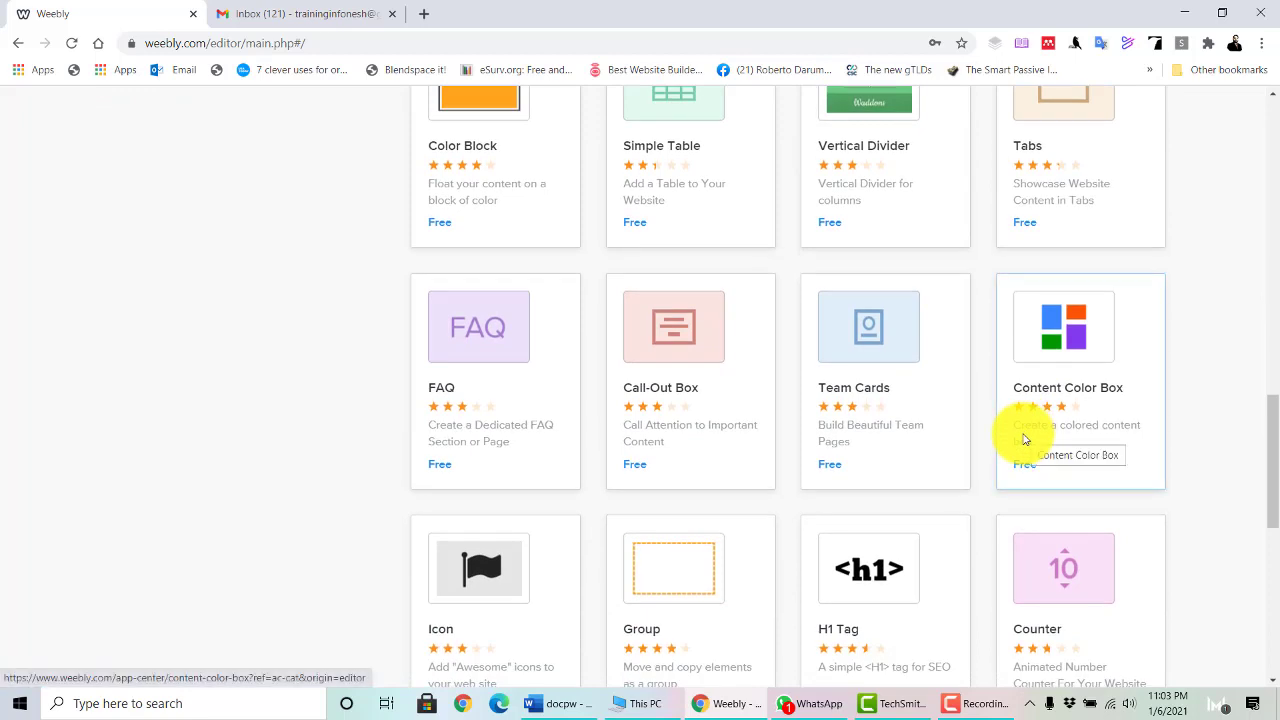
scroll(1024, 438, "down", 4)
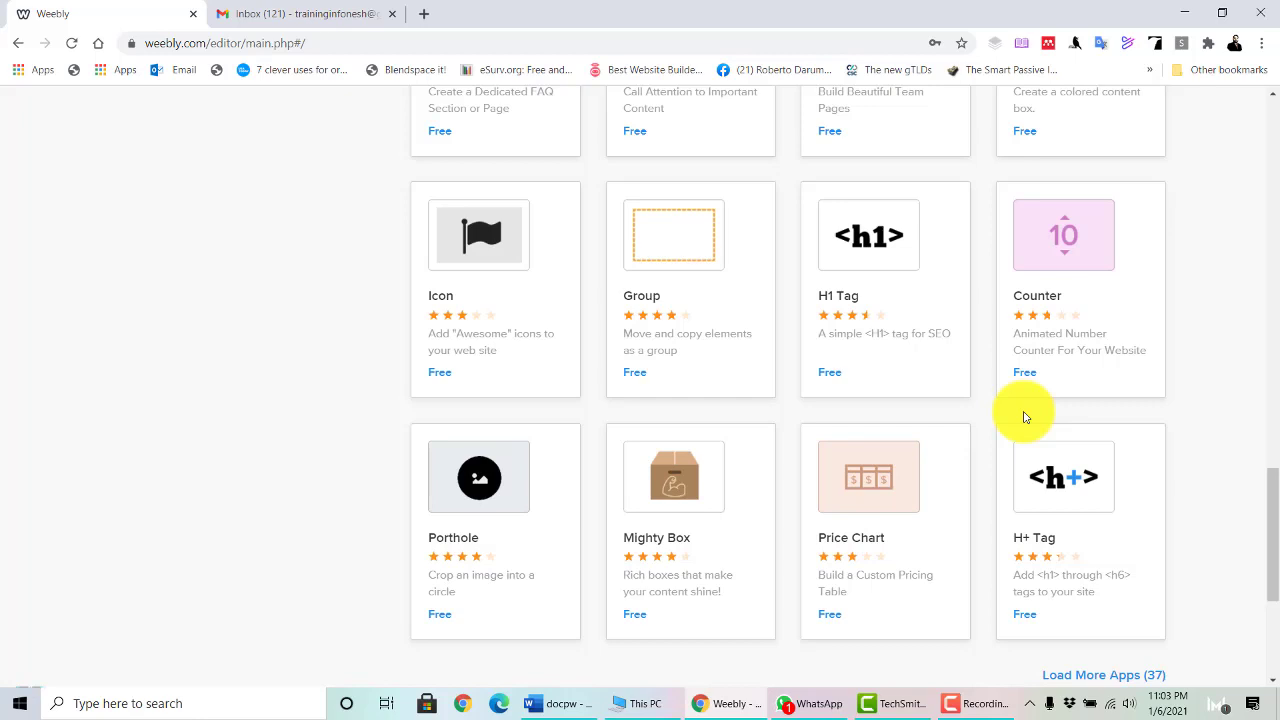
scroll(1023, 229, "down", 2)
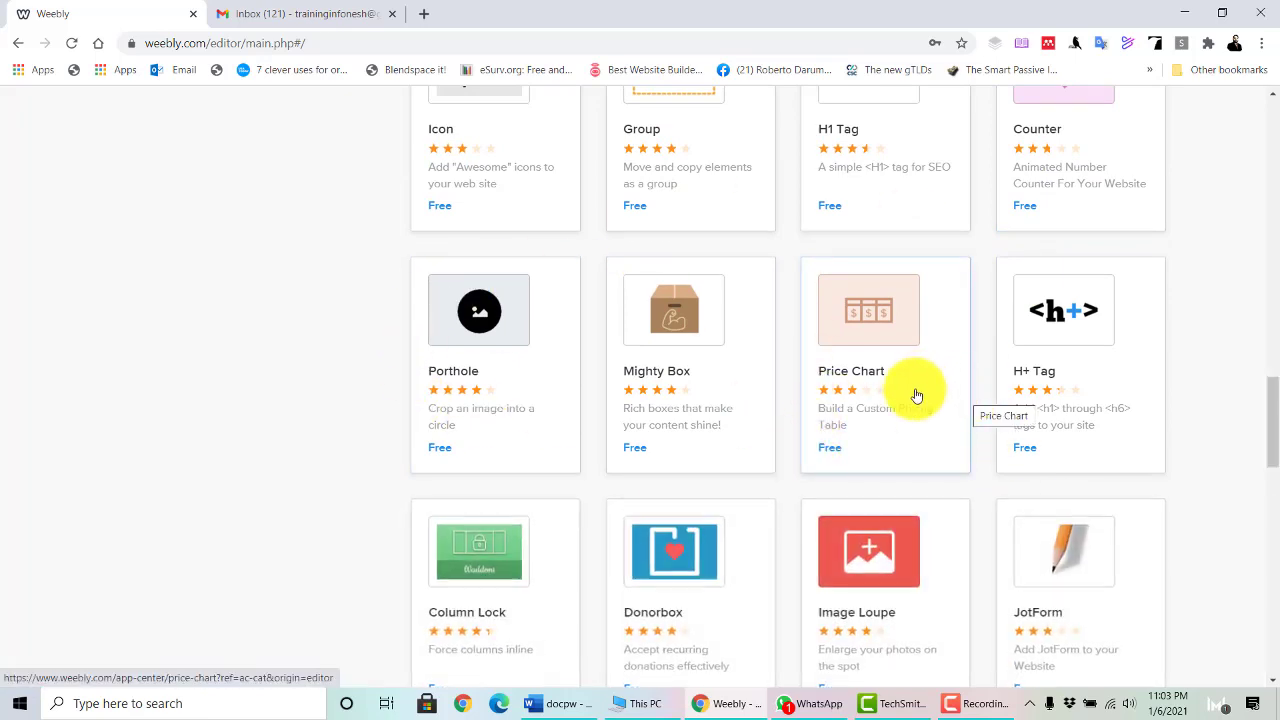
scroll(871, 443, "down", 3)
scroll(871, 449, "up", 15)
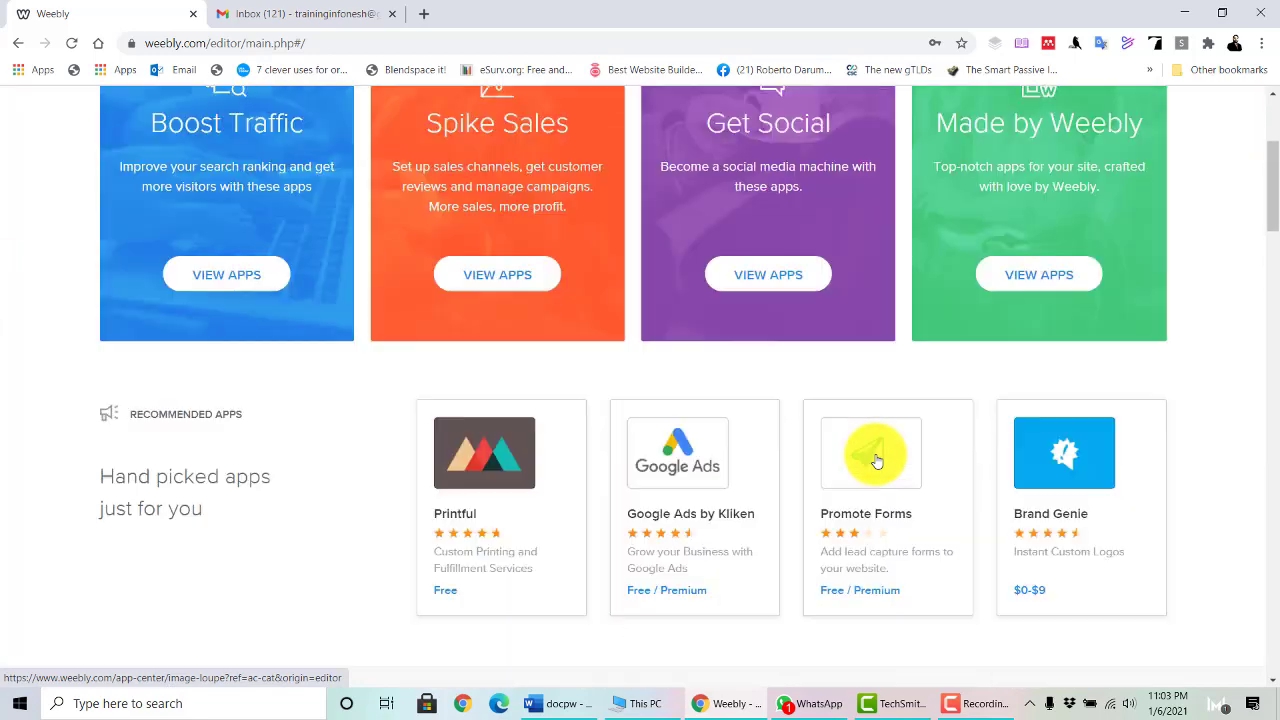
scroll(870, 455, "up", 3)
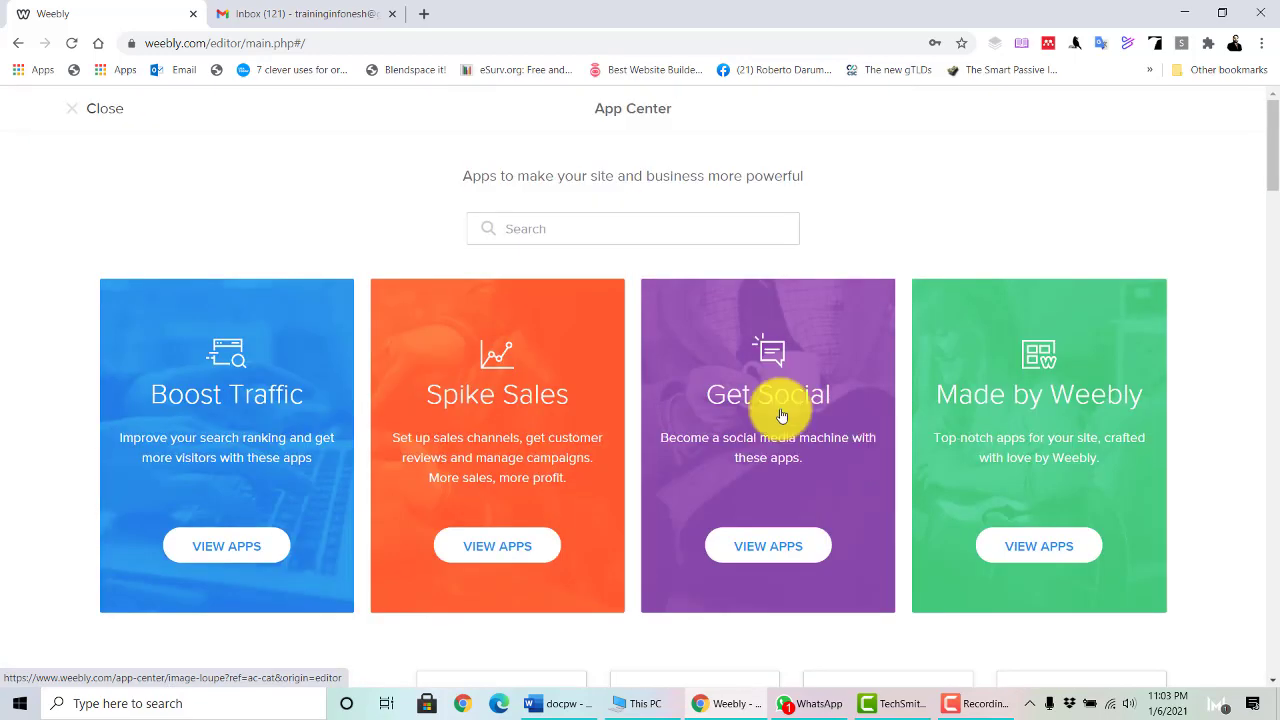
left_click(72, 113)
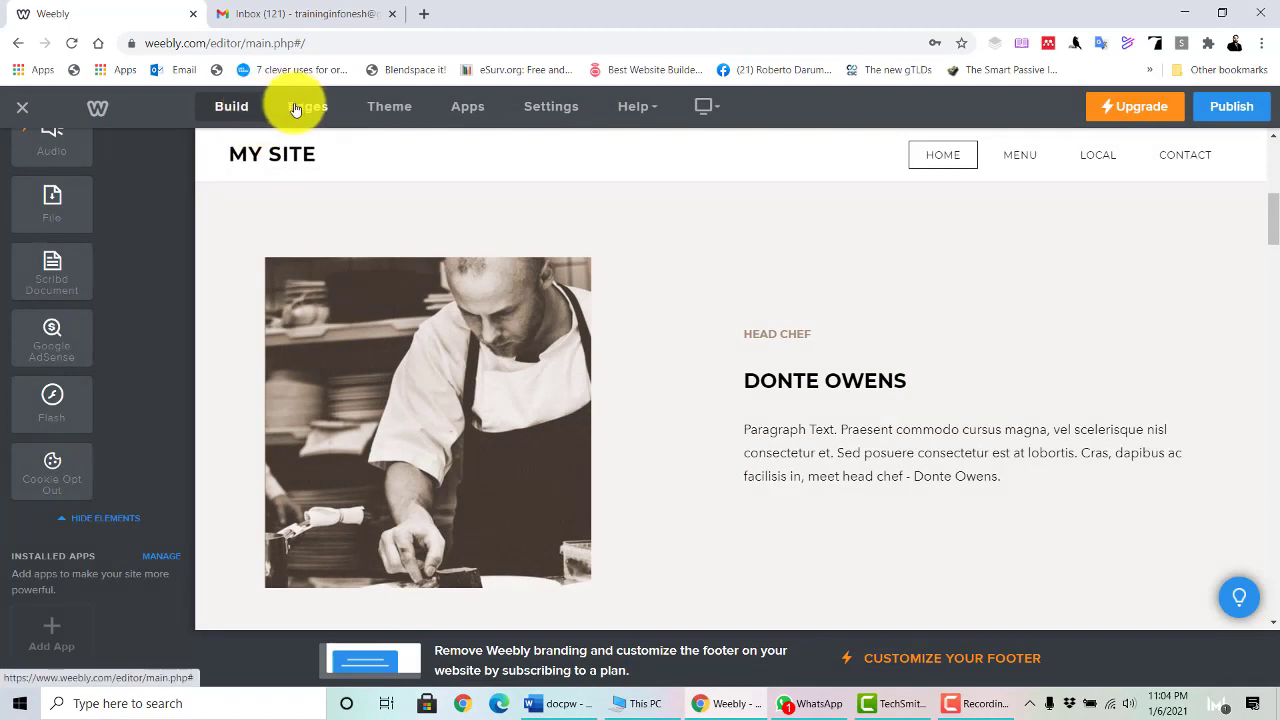
Step: Go through Pages and Theme to Change Theme, opening the Theme Gallery
left_click(305, 109)
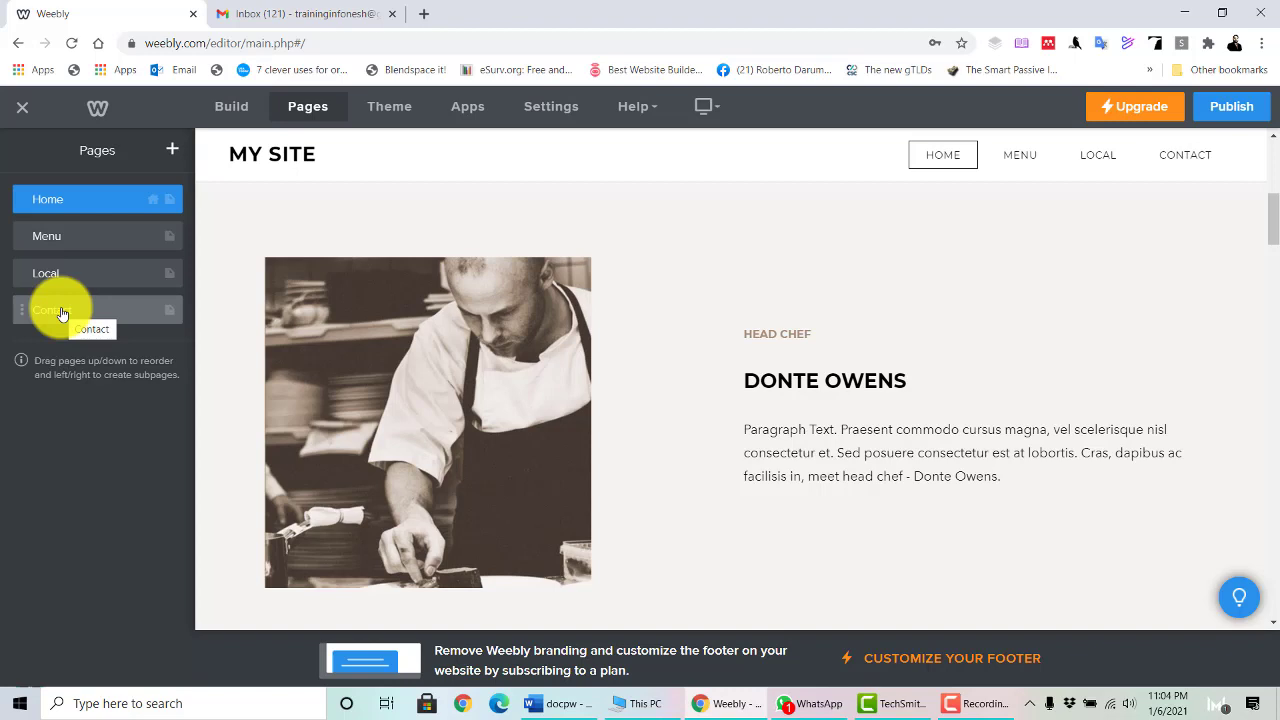
left_click(384, 117)
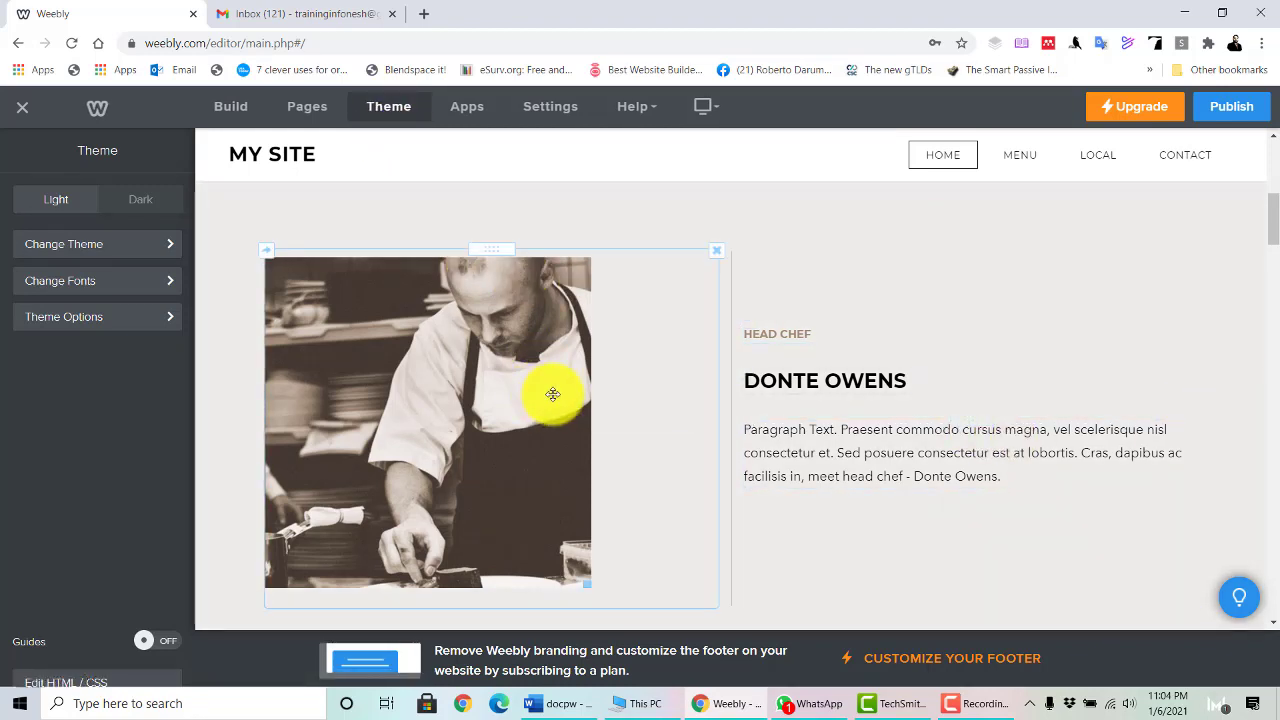
left_click(97, 254)
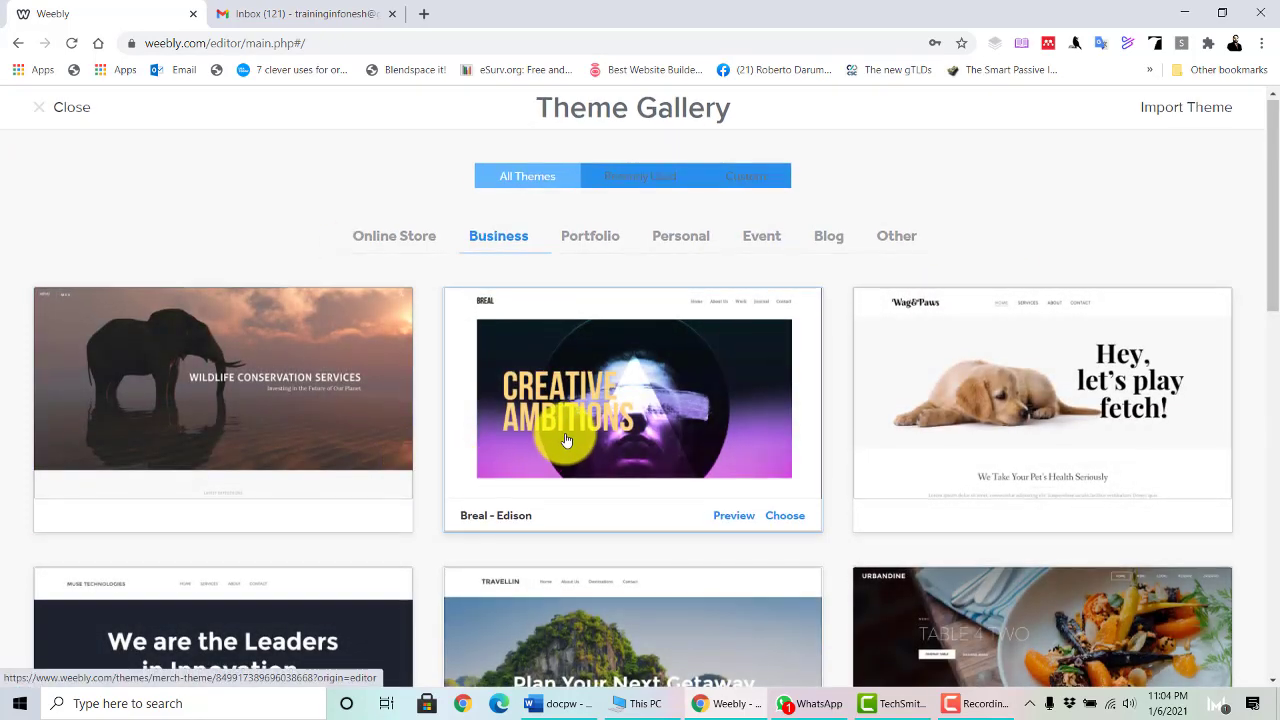
Step: Scroll the Business themes, then look over the Online Store theme category
scroll(591, 434, "down", 3)
scroll(607, 434, "down", 6)
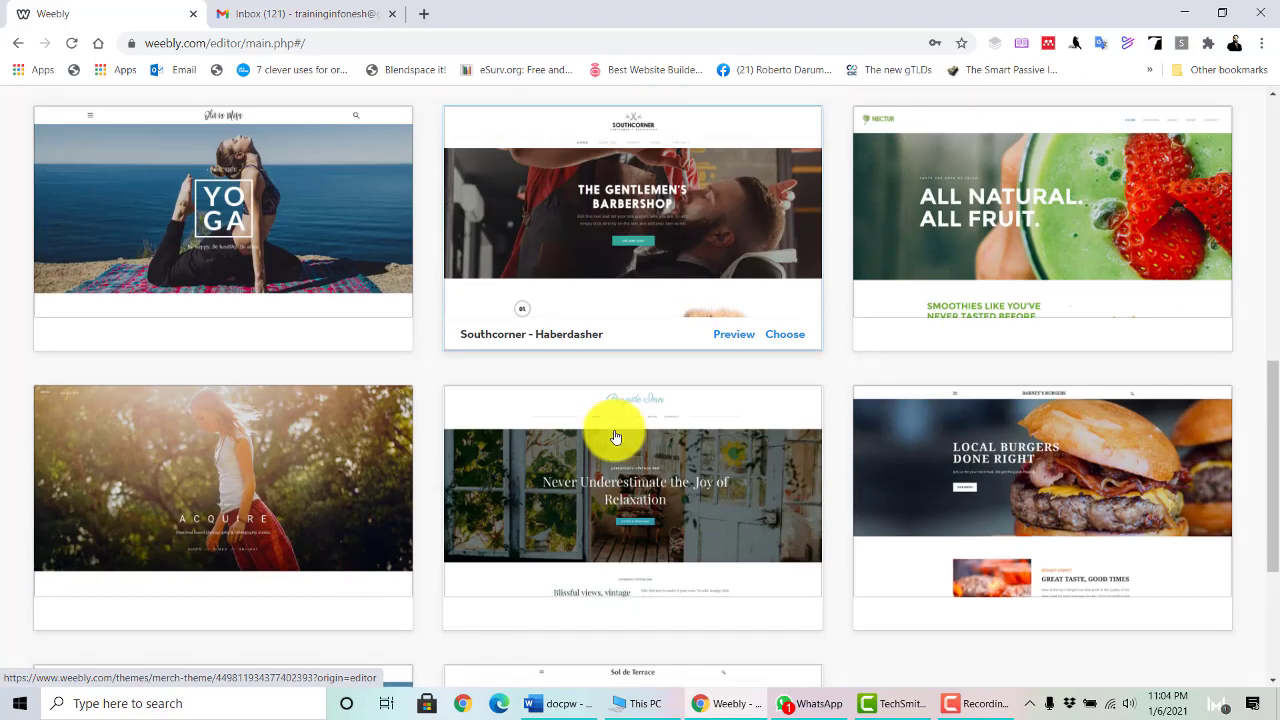
scroll(625, 425, "up", 2)
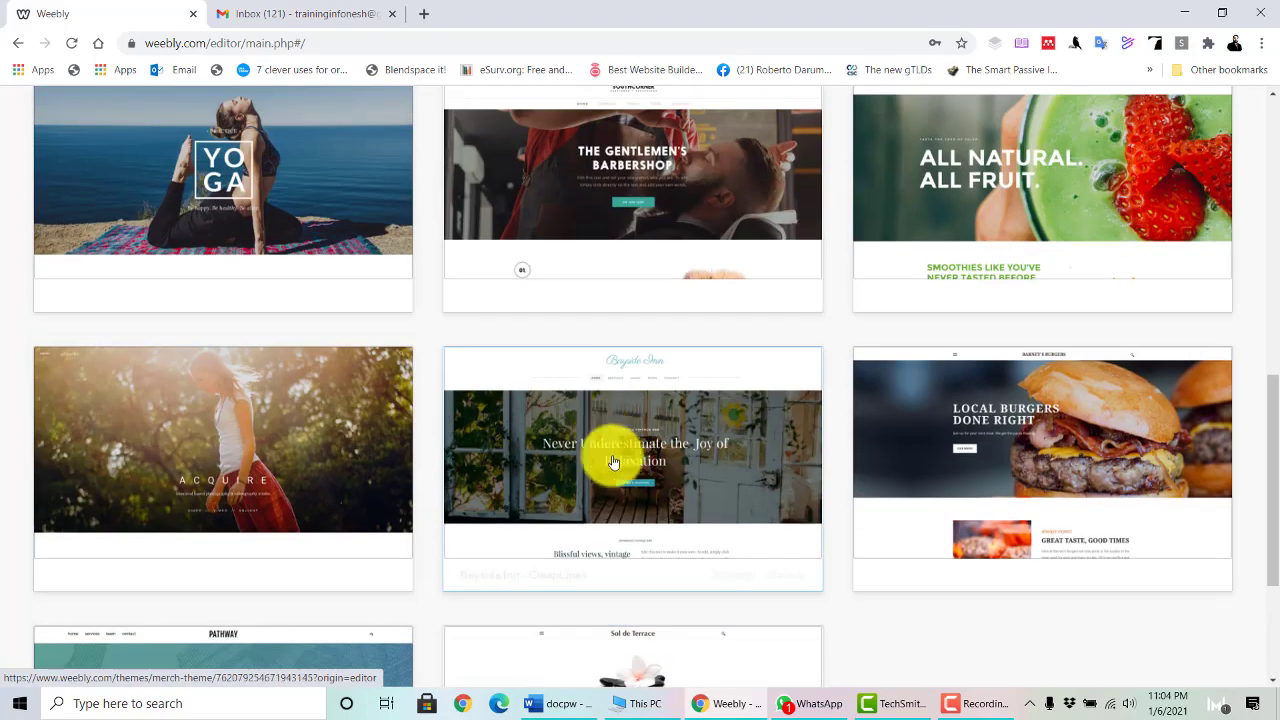
scroll(651, 471, "up", 7)
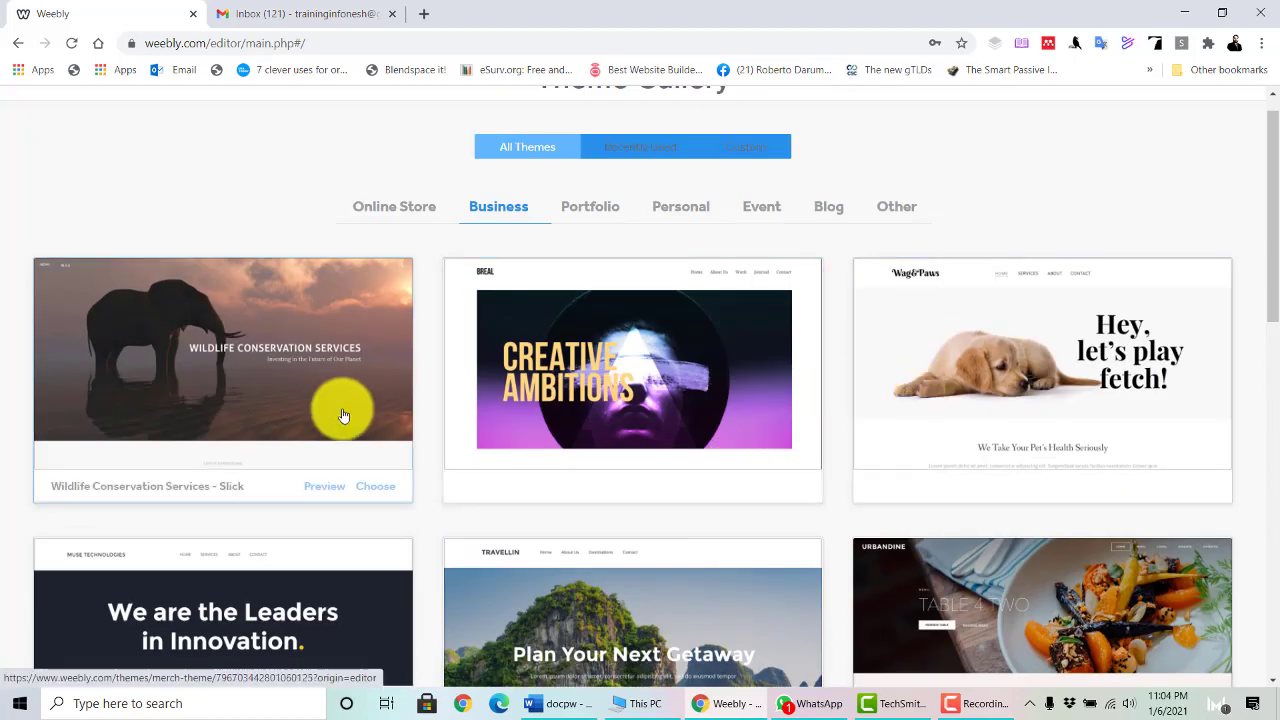
left_click(389, 213)
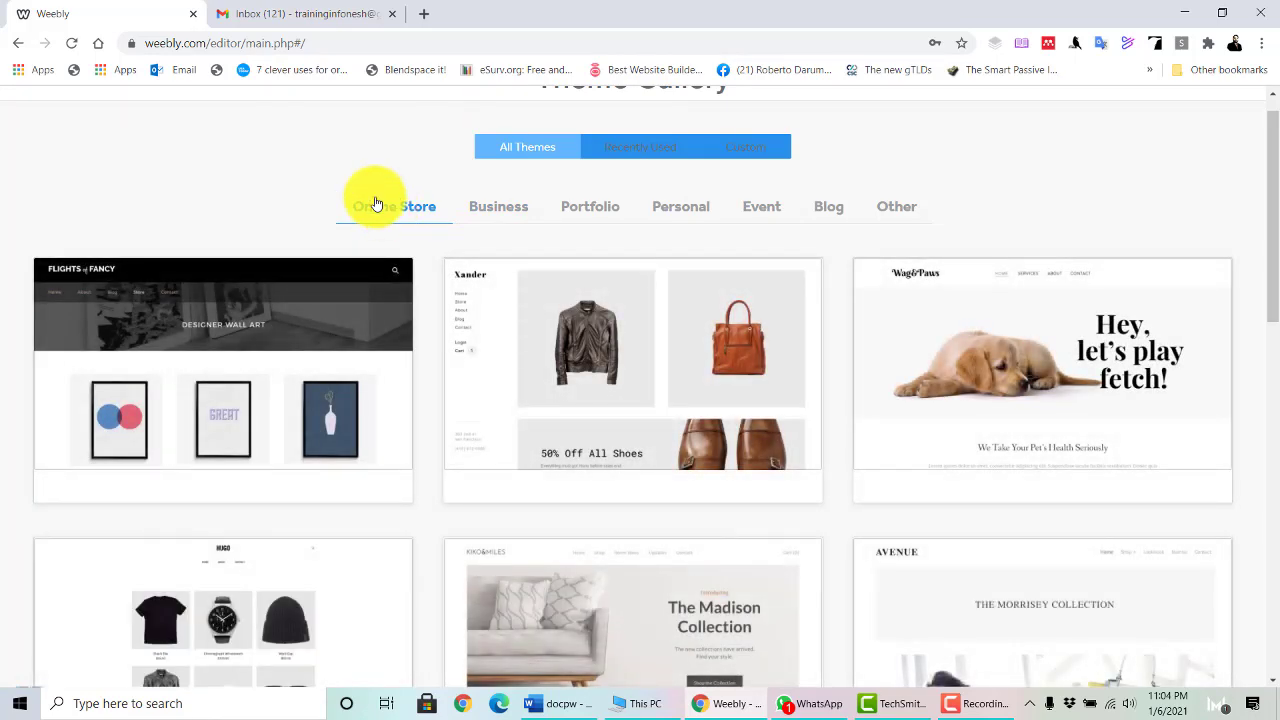
scroll(960, 455, "down", 2)
scroll(1004, 460, "up", 3)
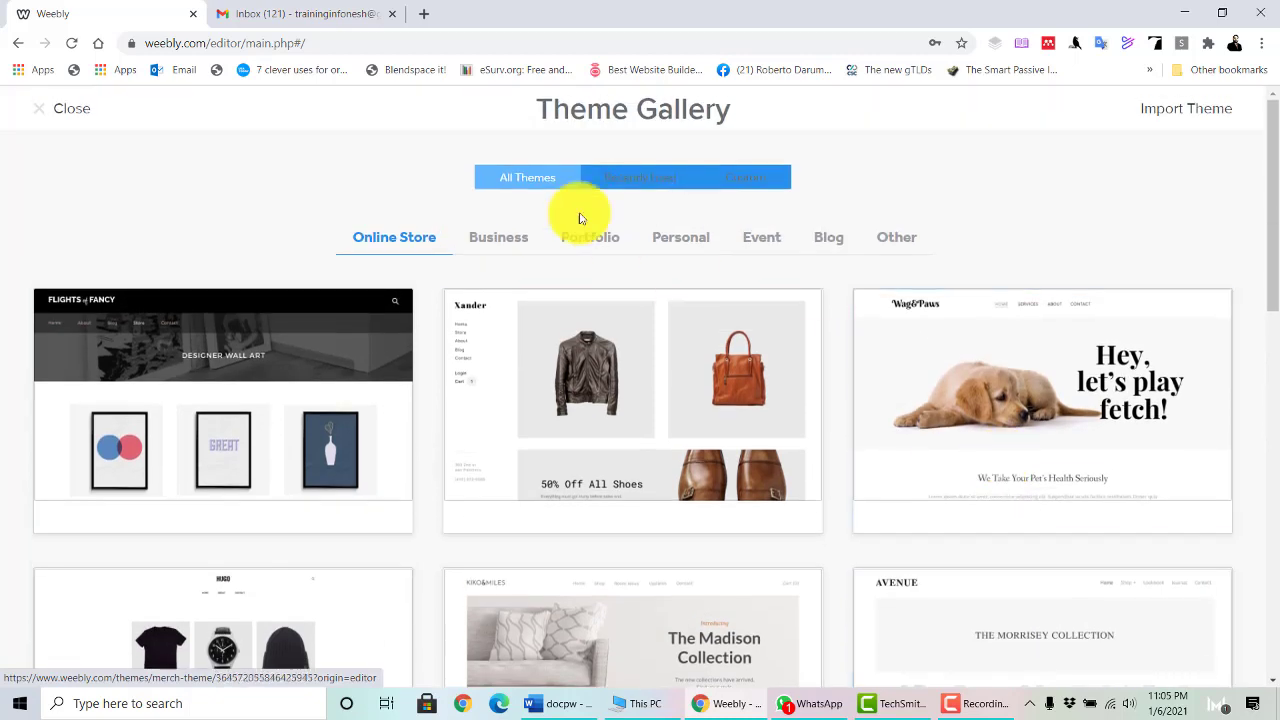
Step: Return to Business themes and open the Urban Dine - Birdseye 2 theme details
left_click(508, 237)
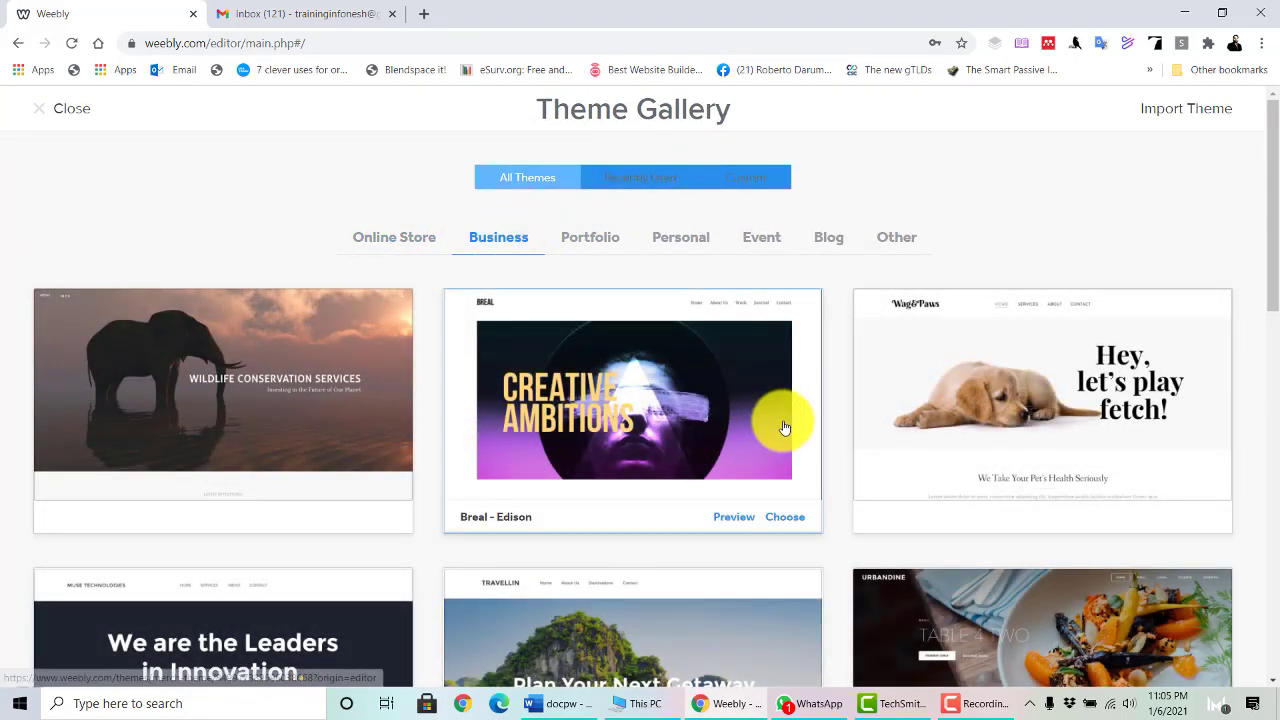
scroll(994, 417, "down", 3)
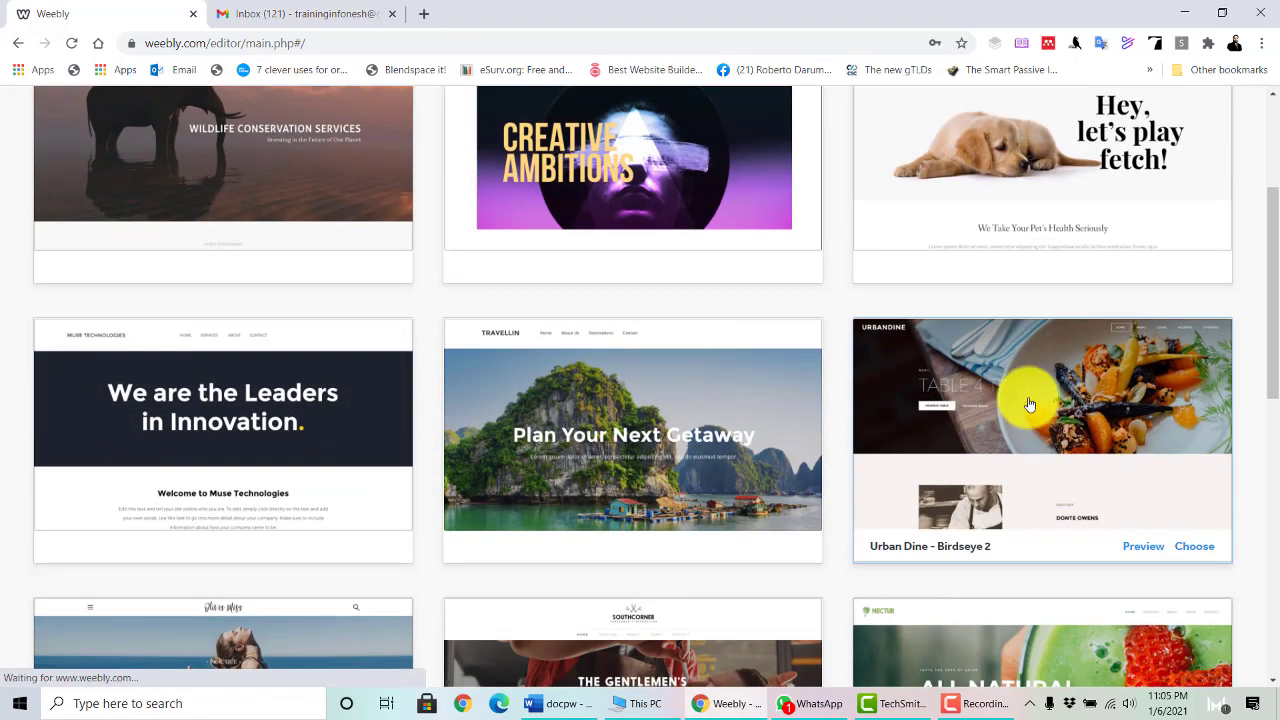
left_click(1030, 404)
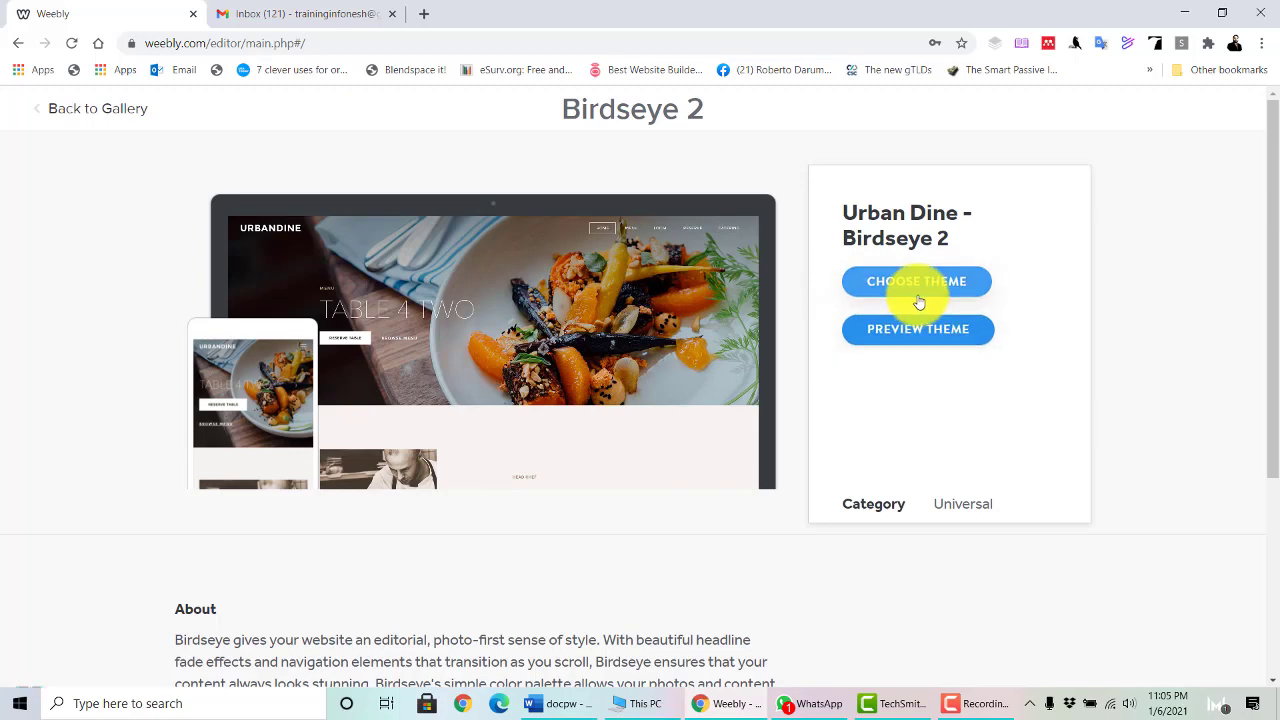
left_click(912, 284)
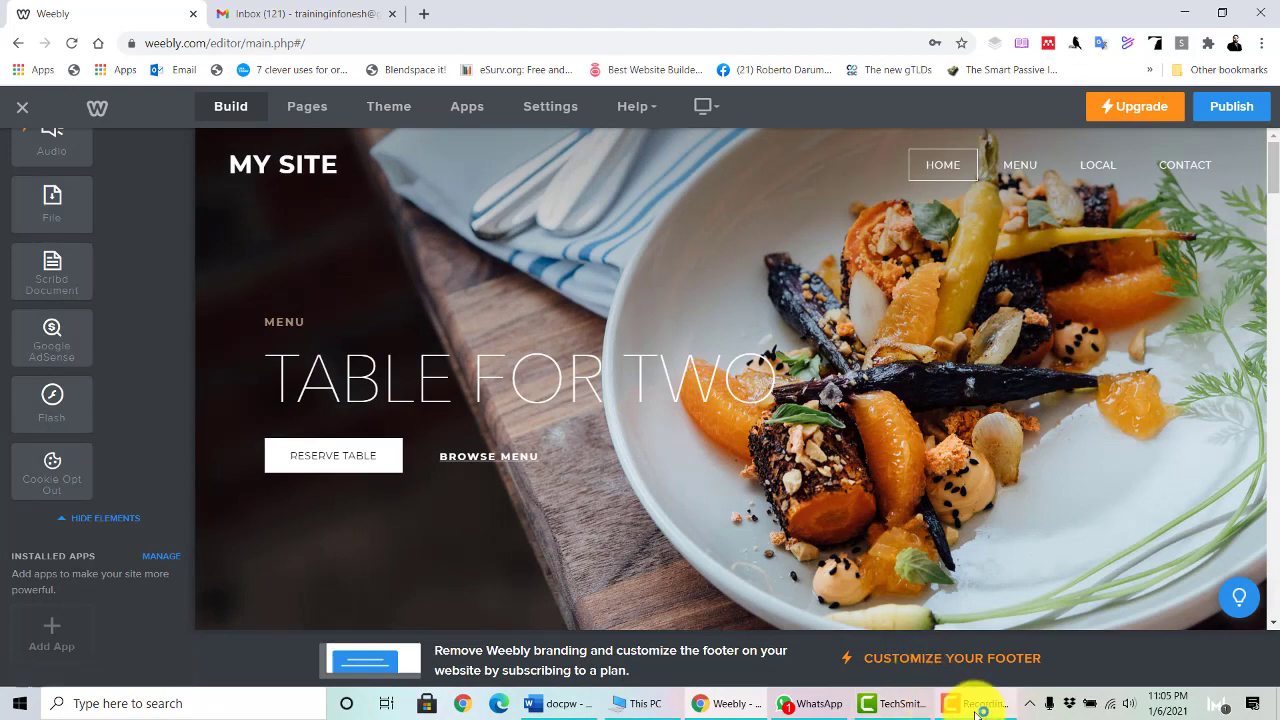
left_click(975, 702)
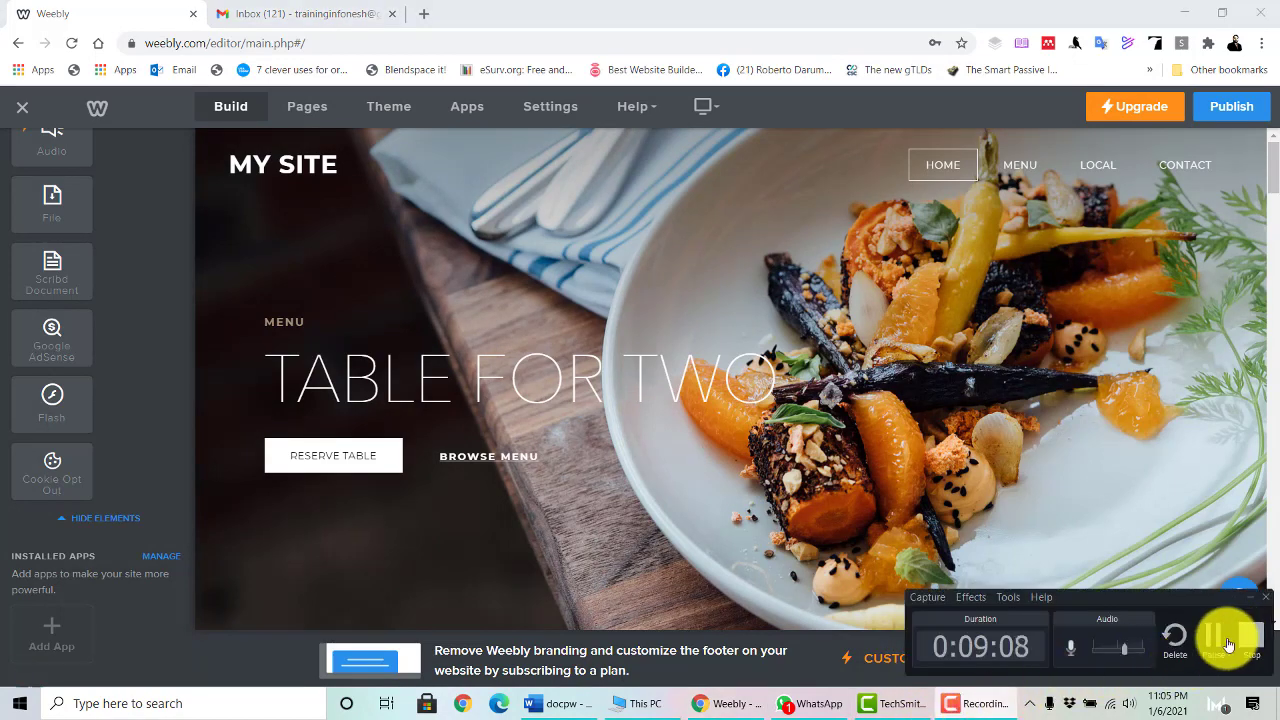
left_click(1249, 623)
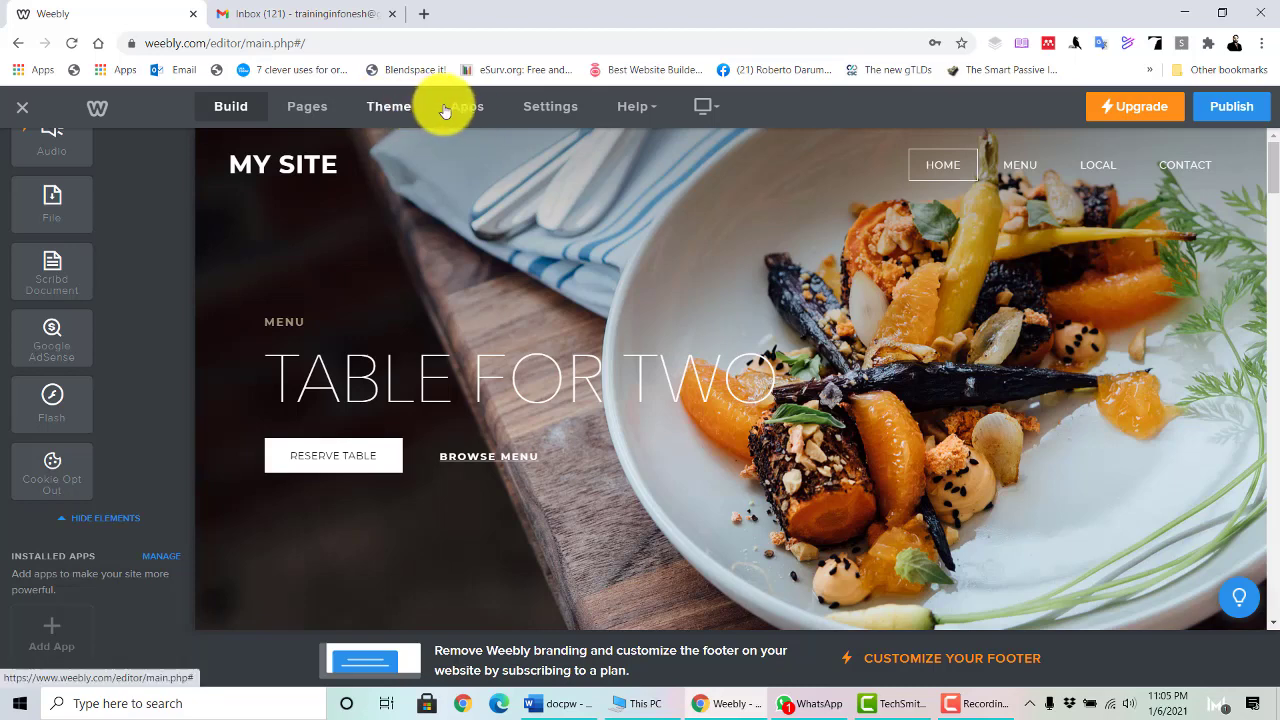
left_click(472, 104)
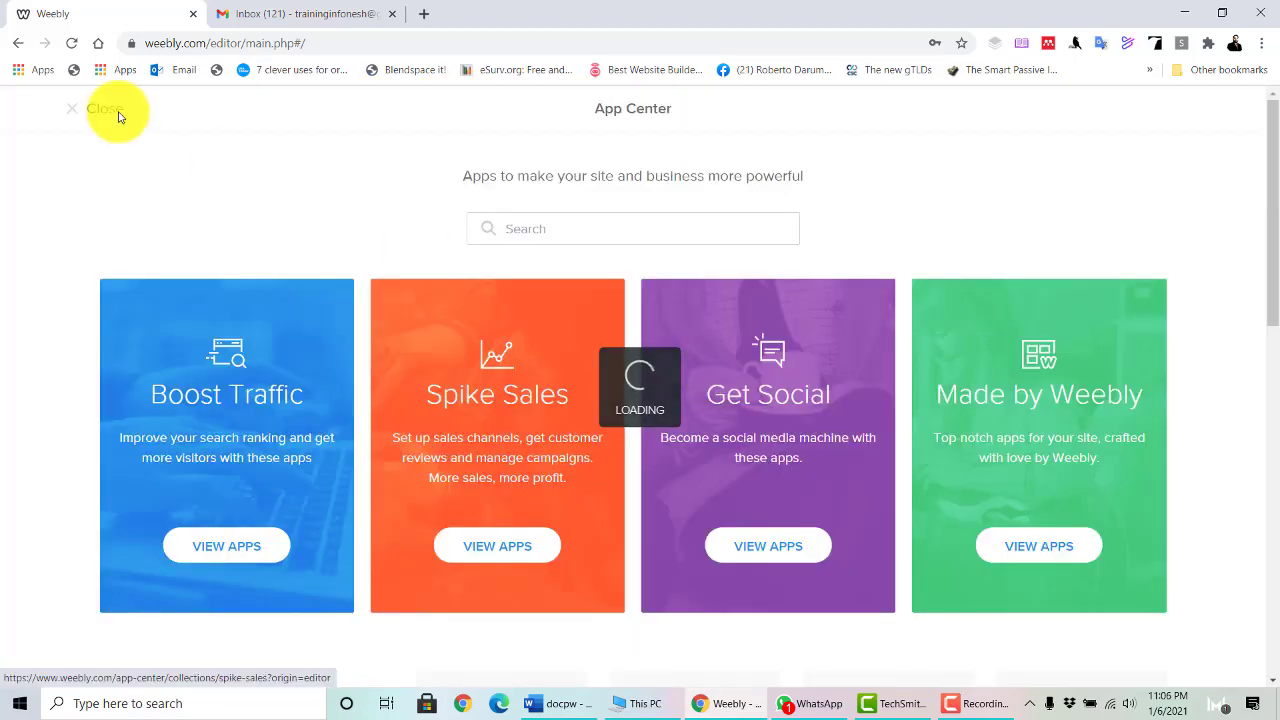
left_click(77, 106)
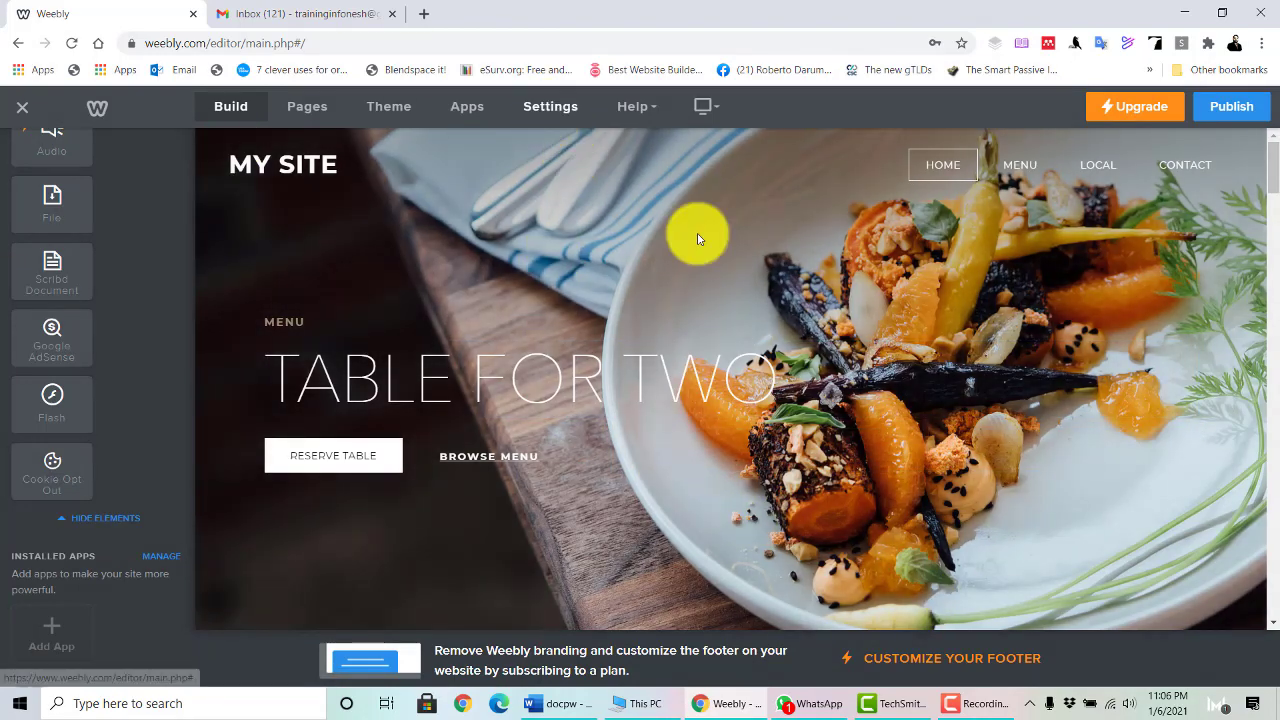
left_click(981, 706)
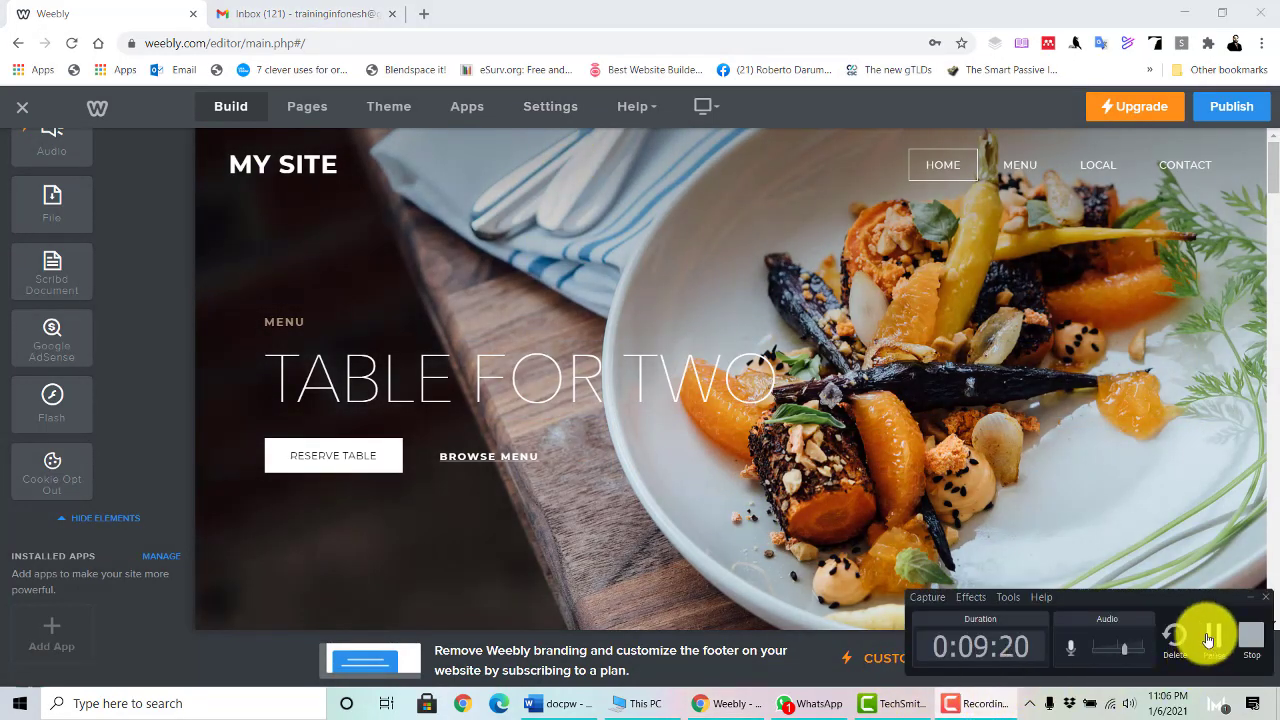
left_click(1209, 628)
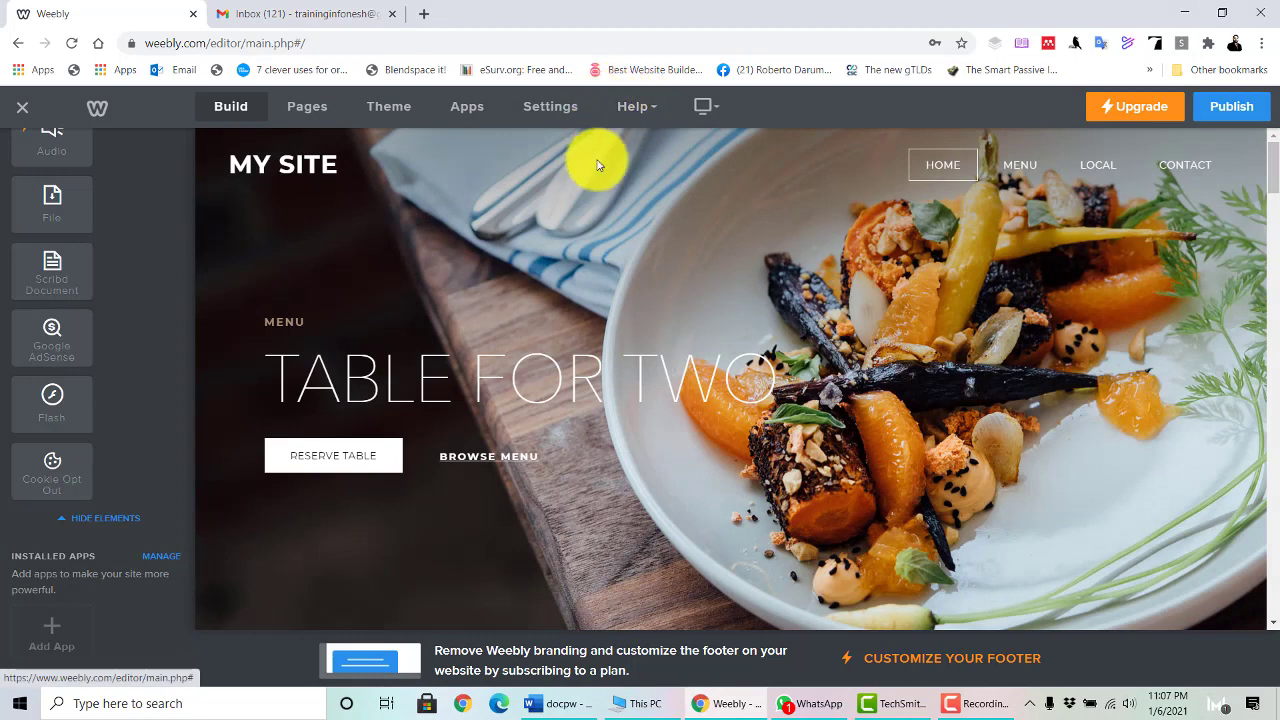
Step: Open site Settings, check the General page, then switch to the SEO page
left_click(562, 112)
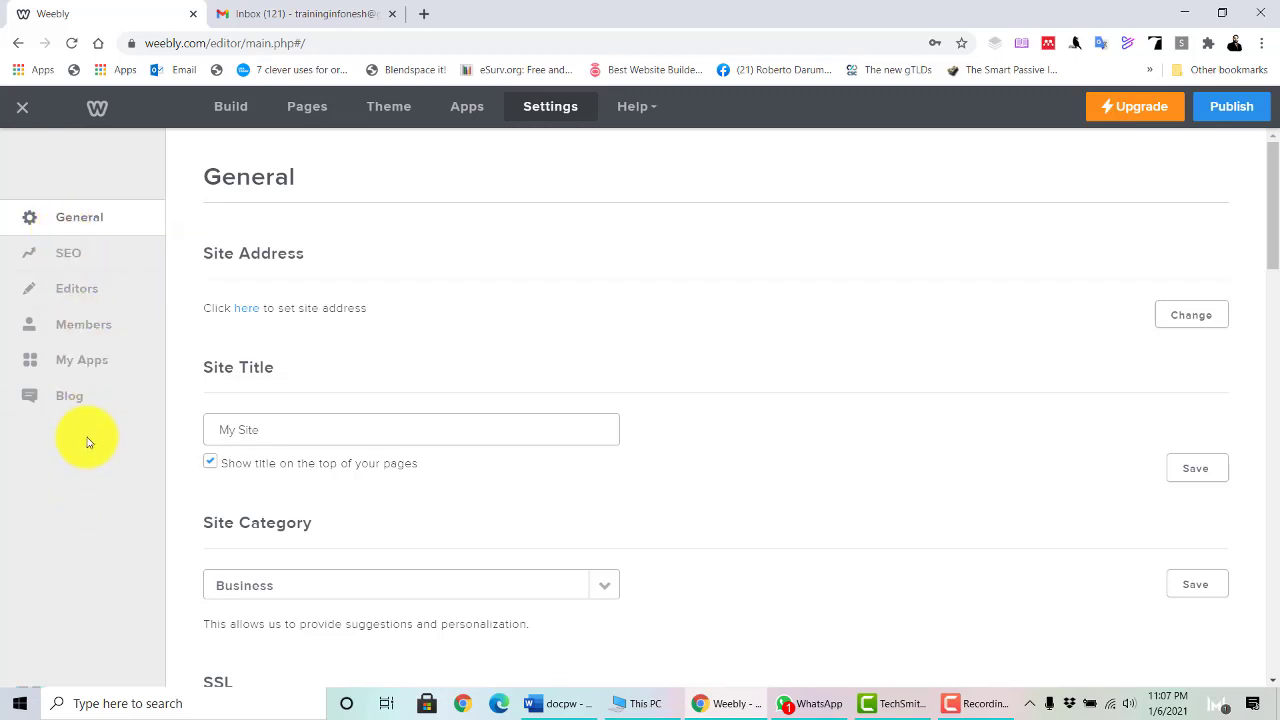
left_click(92, 219)
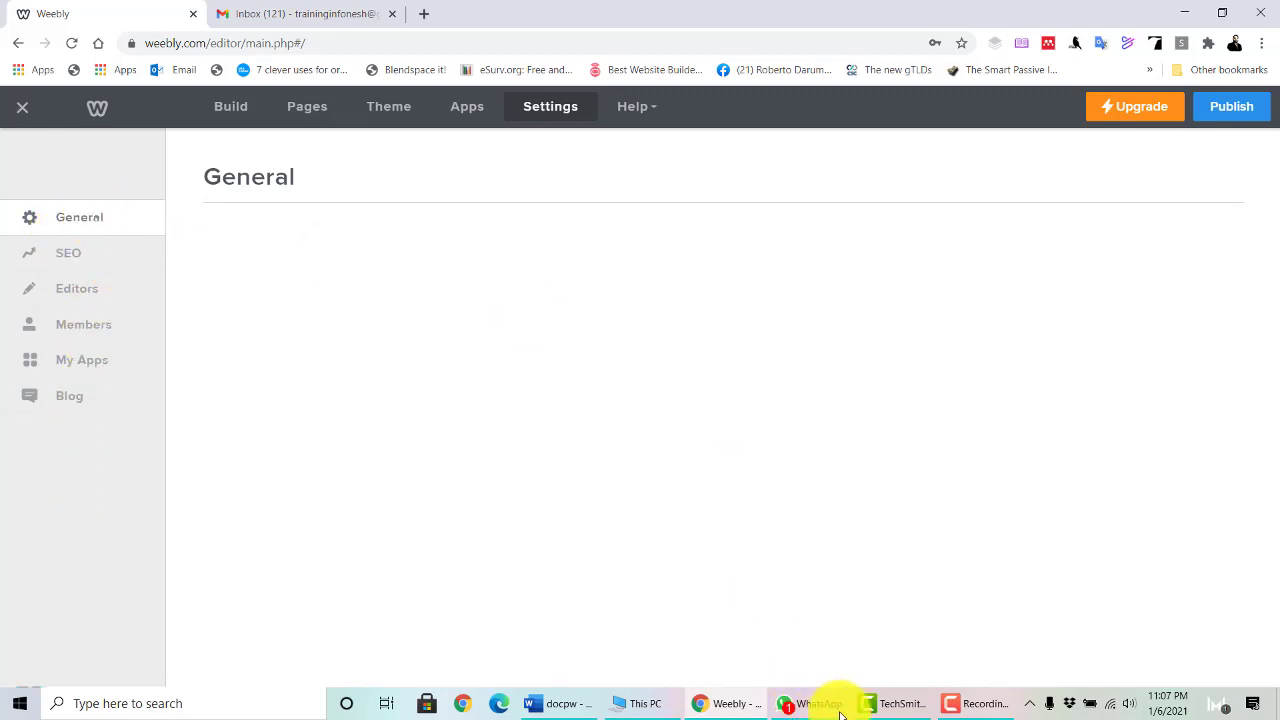
left_click(985, 703)
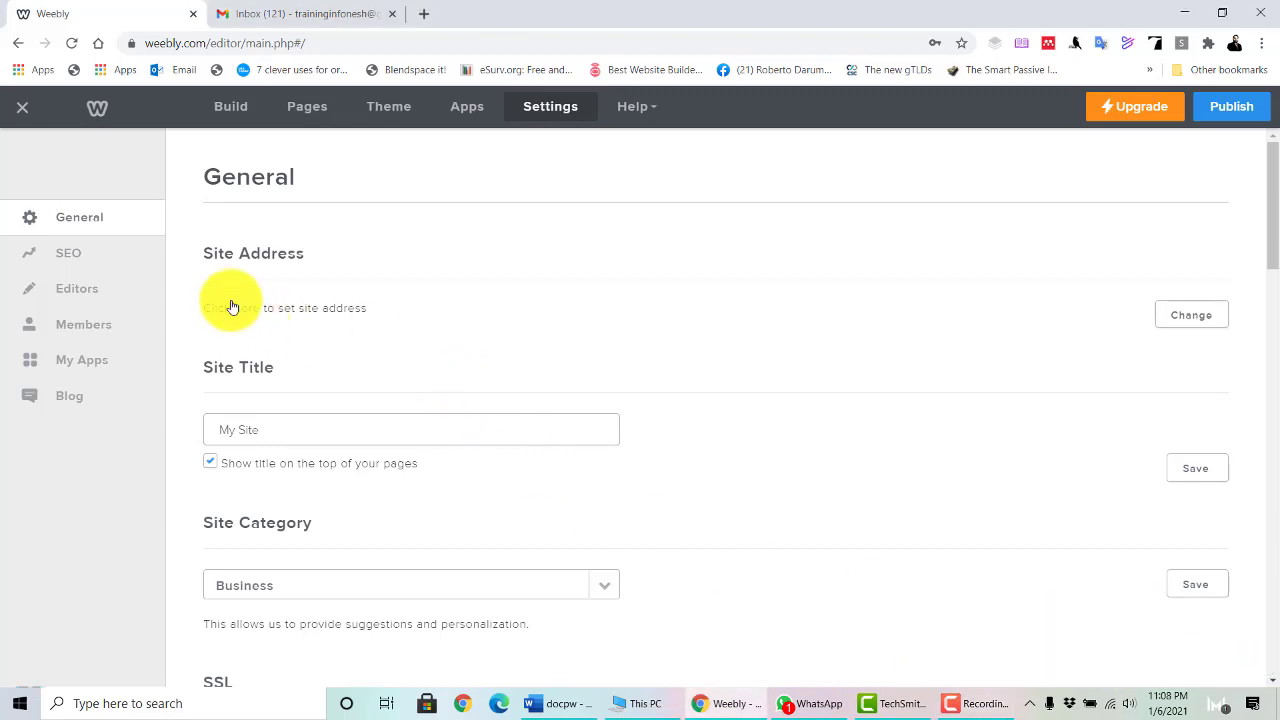
left_click(81, 266)
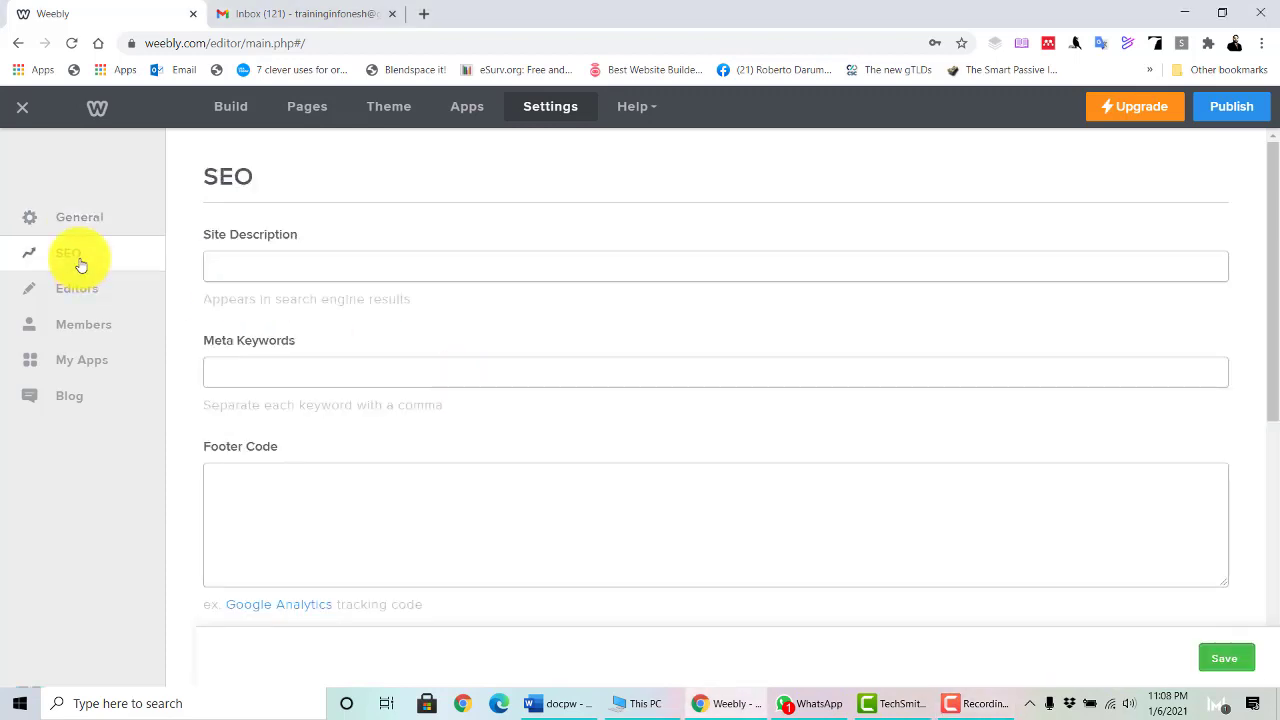
Step: Look over the SEO fields and 301 Redirects, then go to the Editors settings
left_click(291, 260)
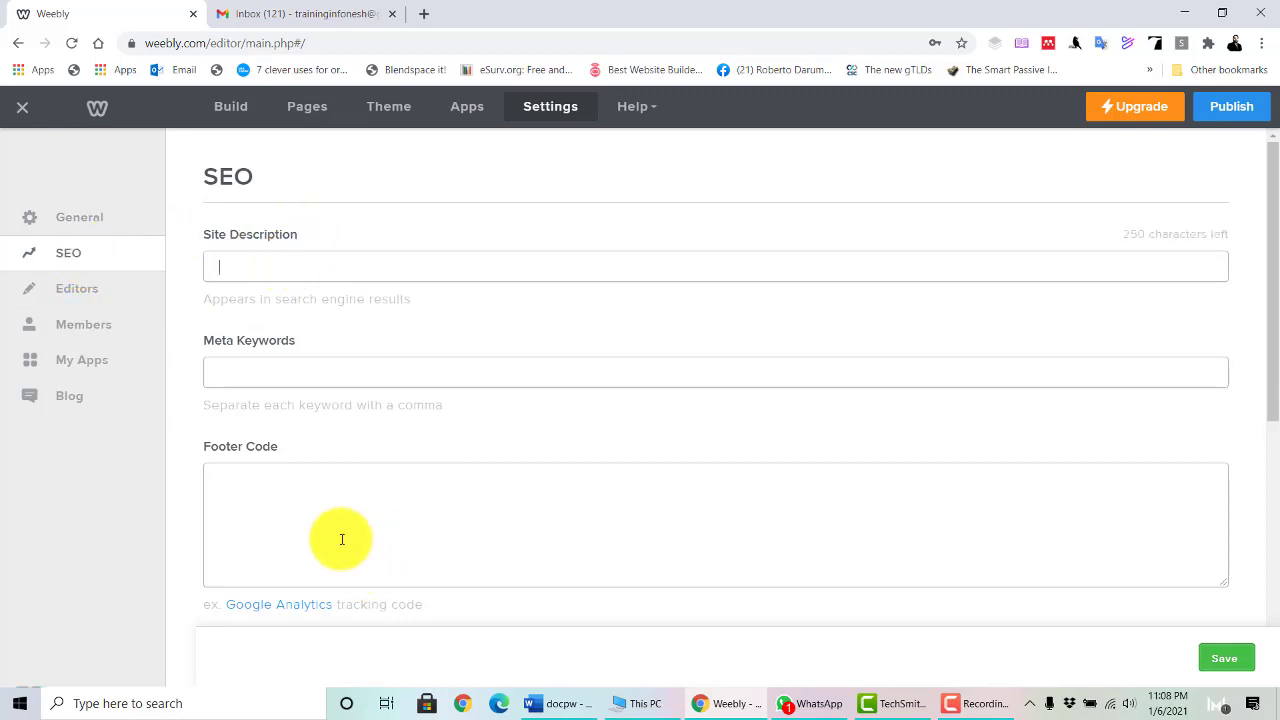
left_click(332, 509)
scroll(331, 509, "down", 3)
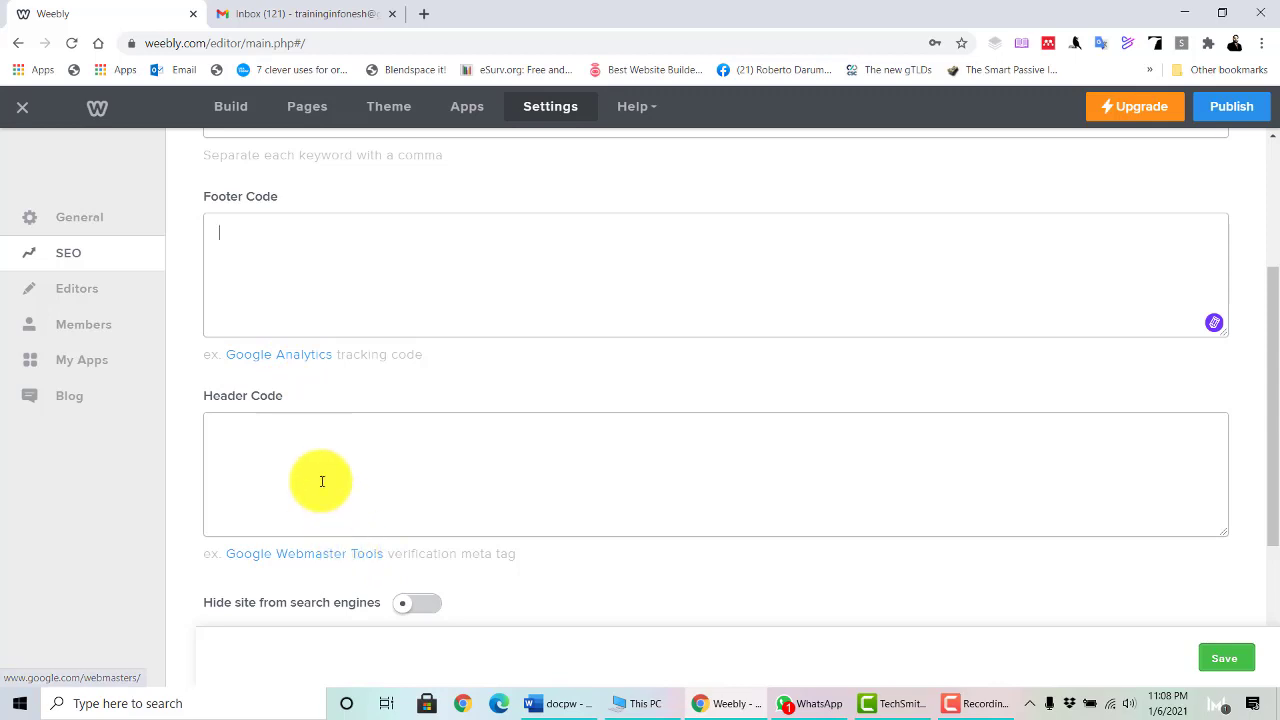
scroll(322, 481, "down", 1)
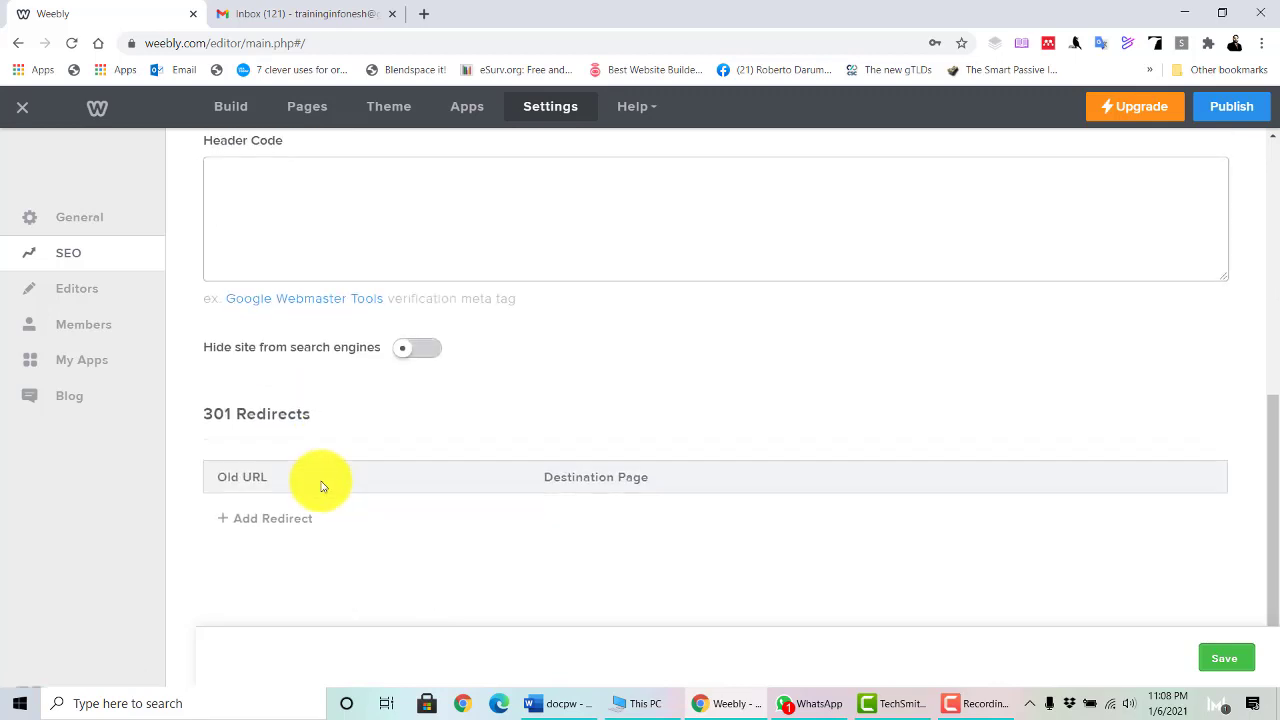
left_click(84, 300)
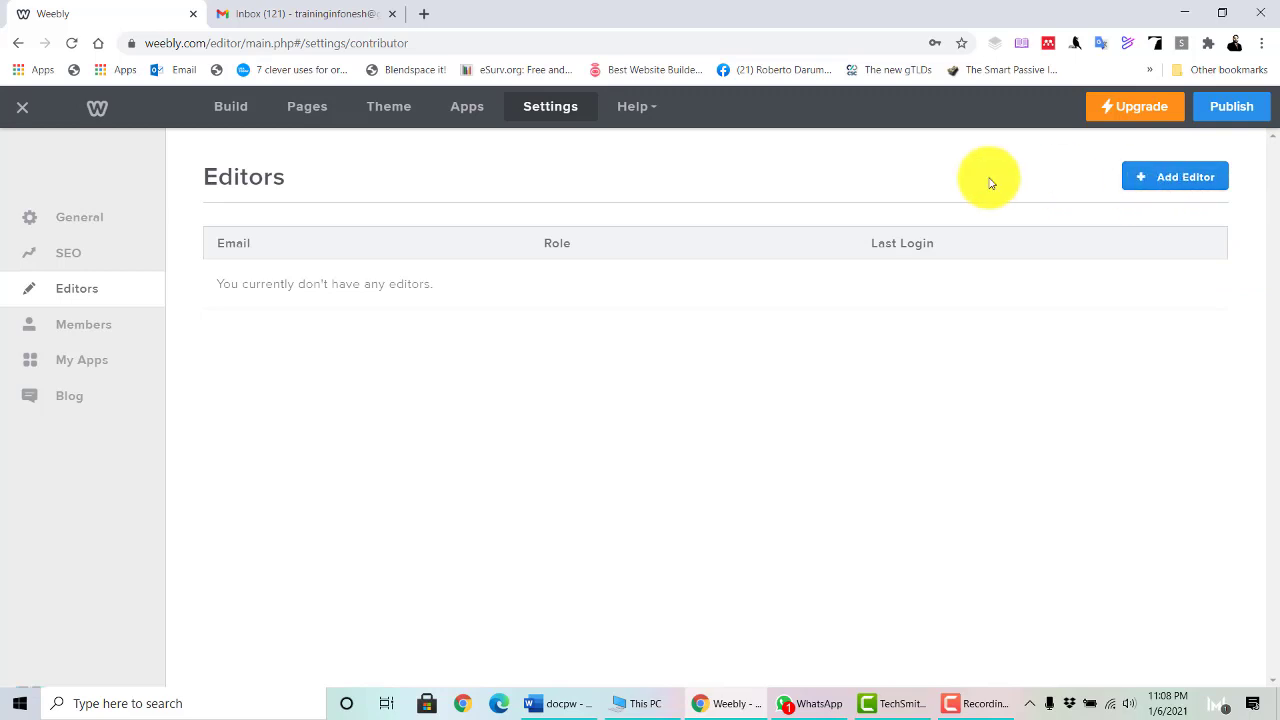
Step: Review the Members and My Apps settings, visiting the App Center and closing it
left_click(97, 341)
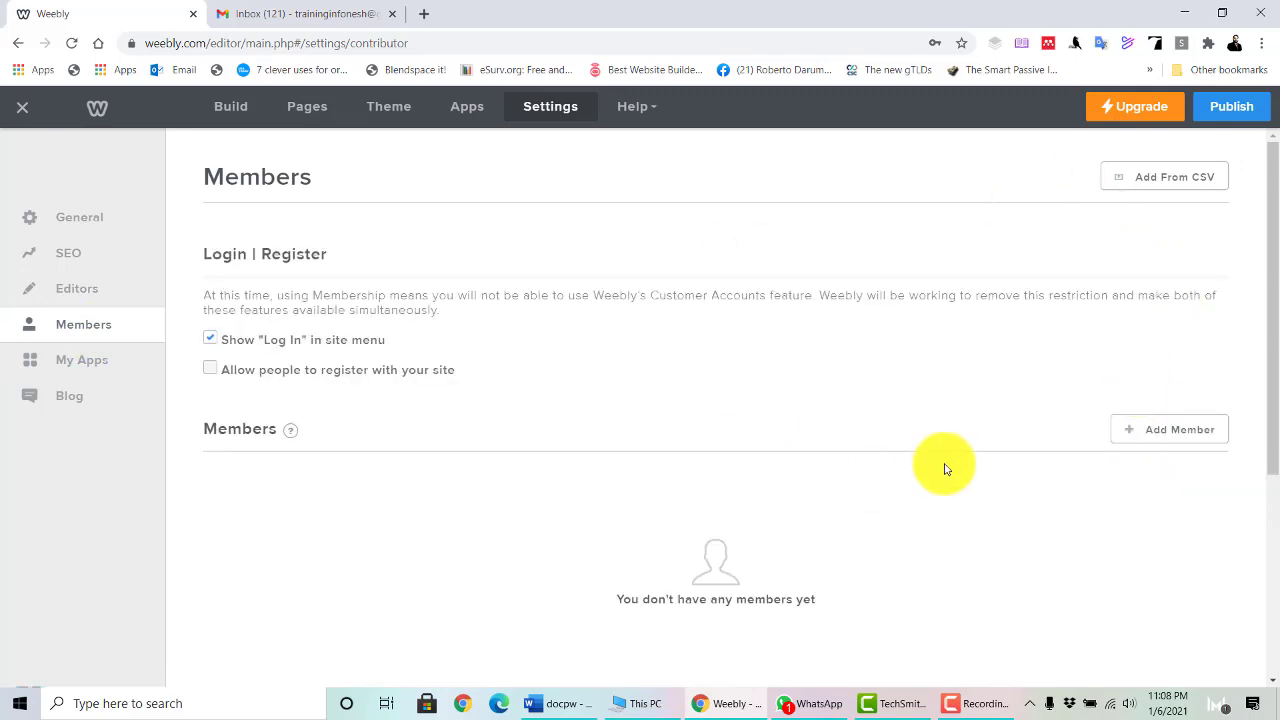
left_click(73, 372)
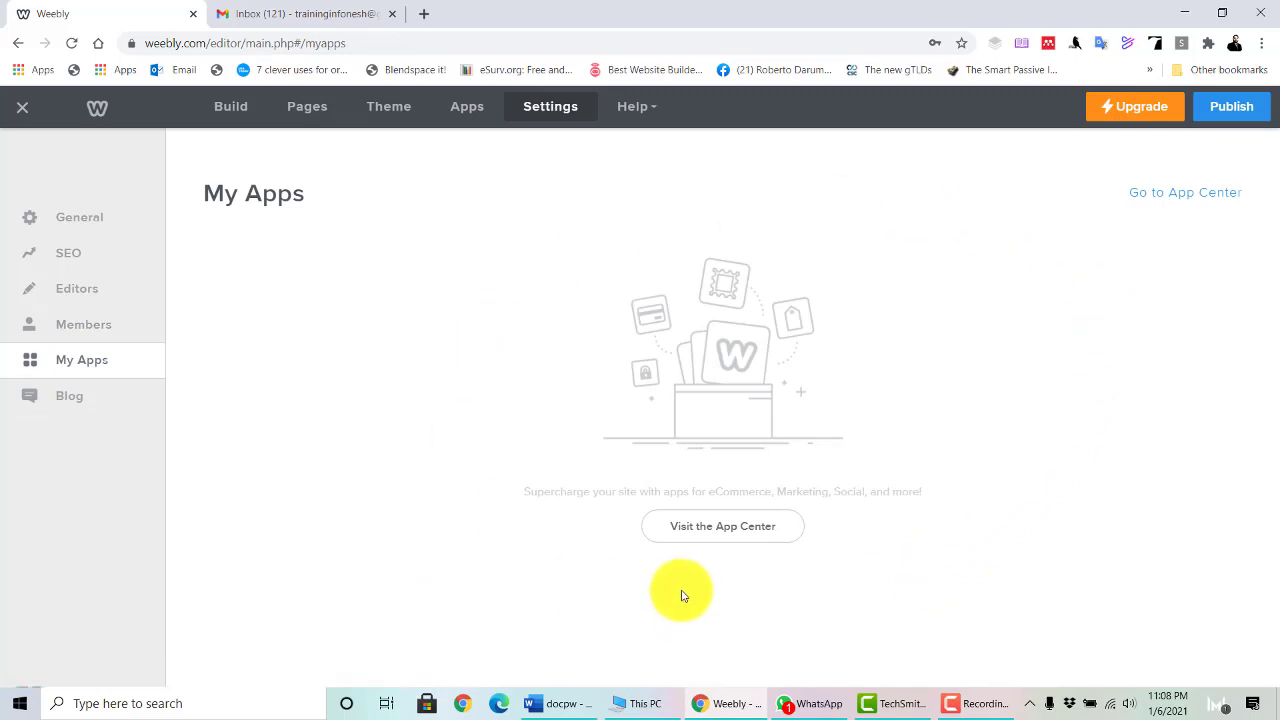
left_click(463, 104)
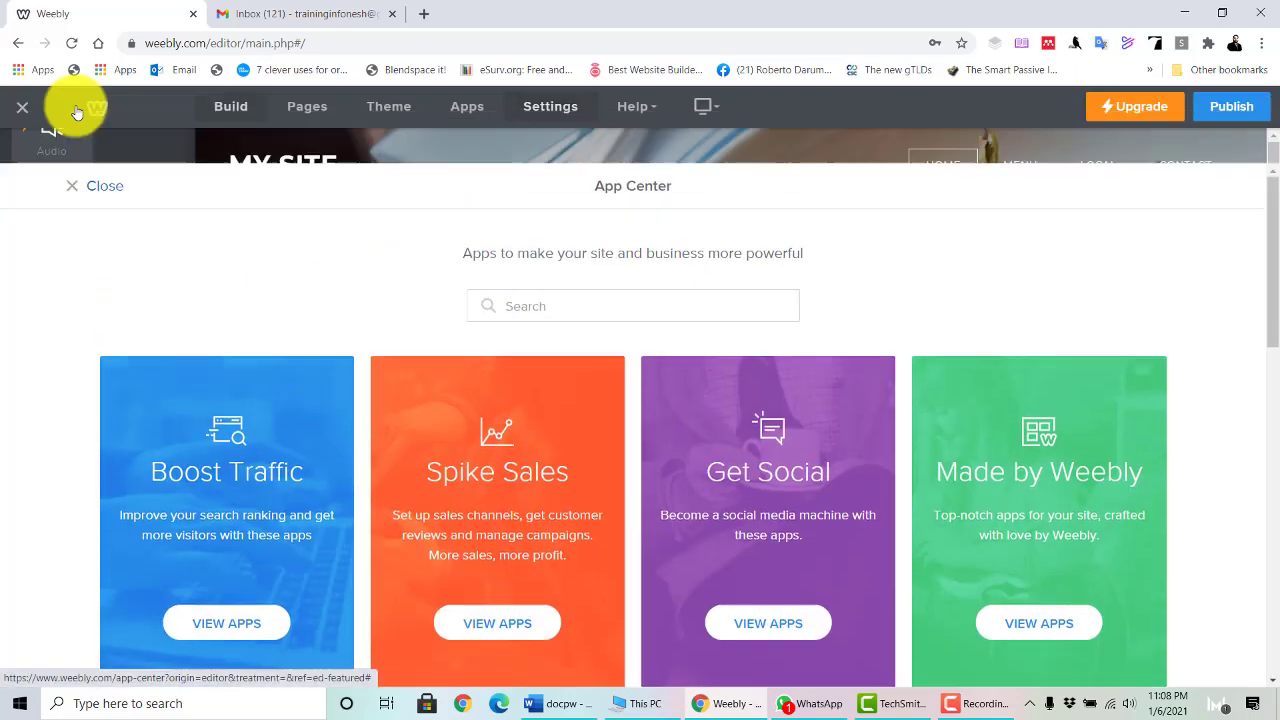
left_click(100, 183)
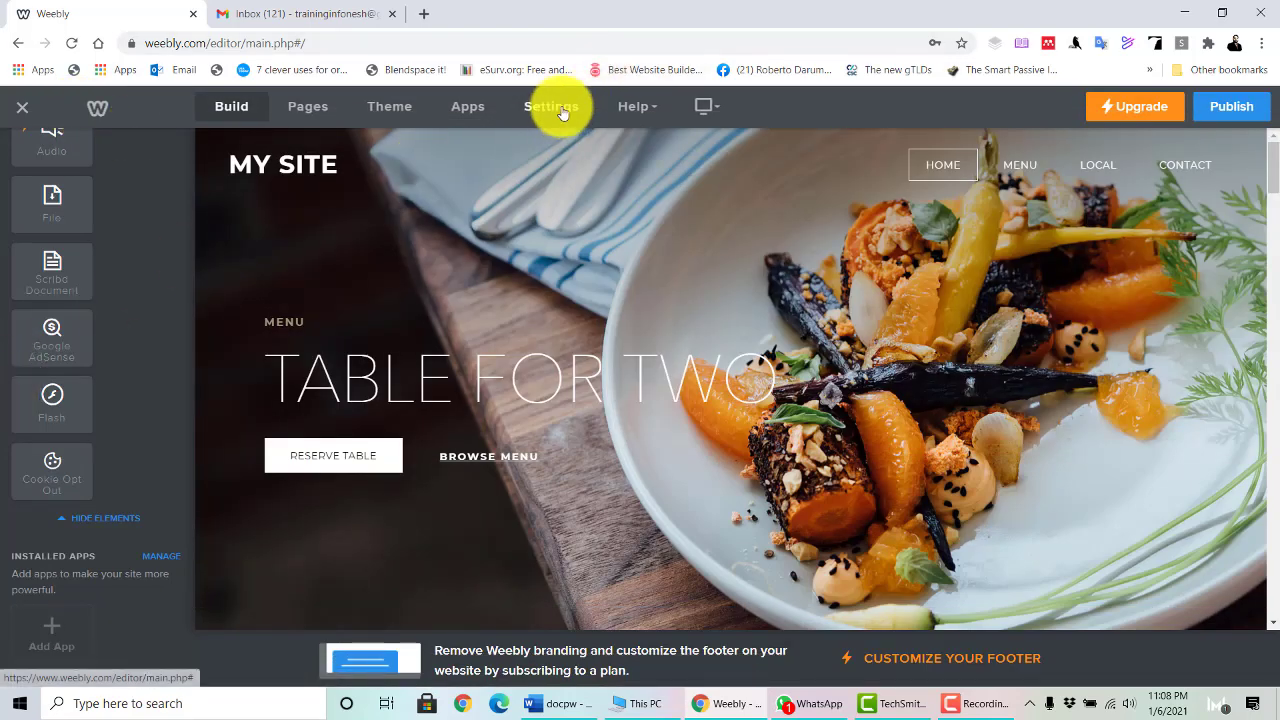
Step: Reopen settings and check My Apps and Blog, ending on General settings
left_click(563, 110)
left_click(62, 360)
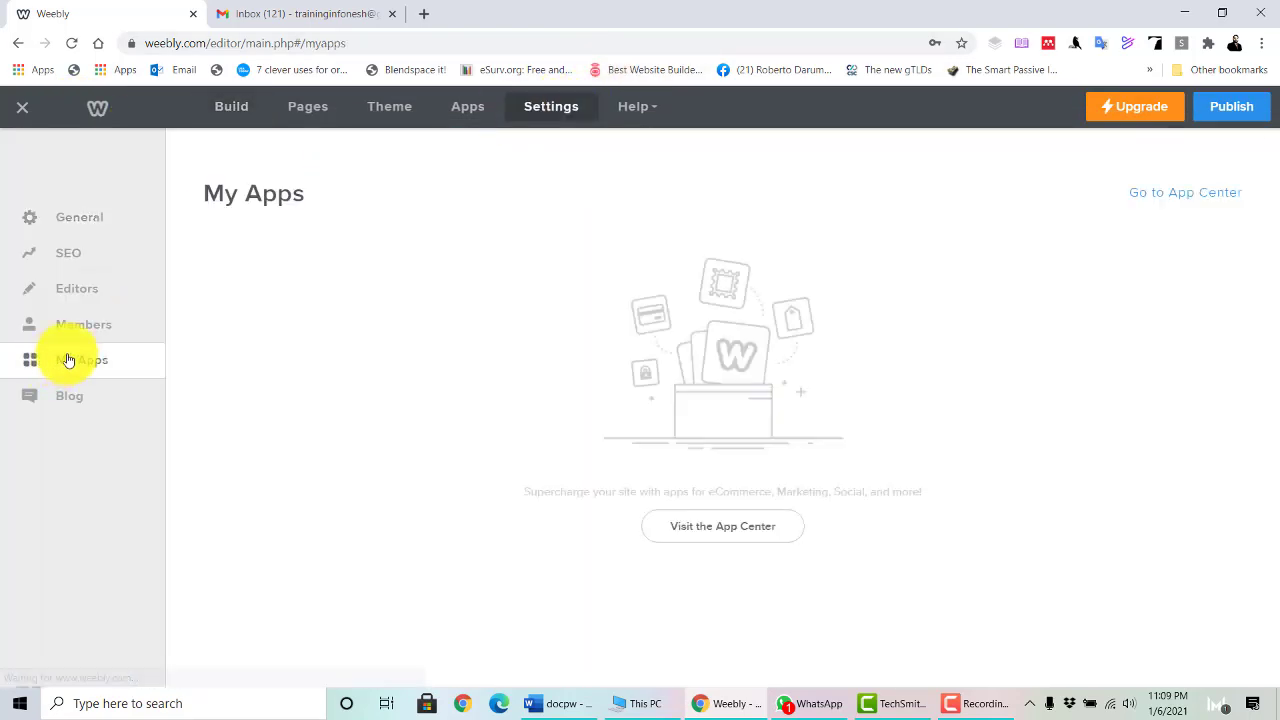
left_click(88, 408)
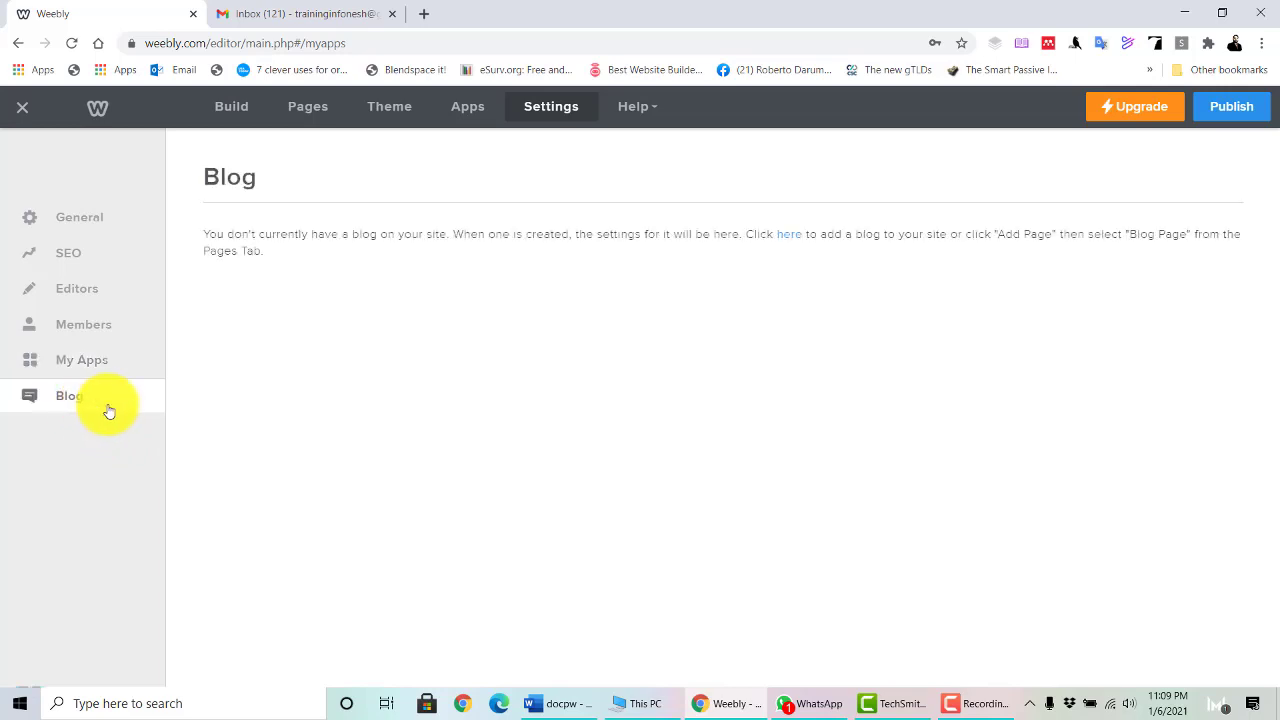
left_click(72, 224)
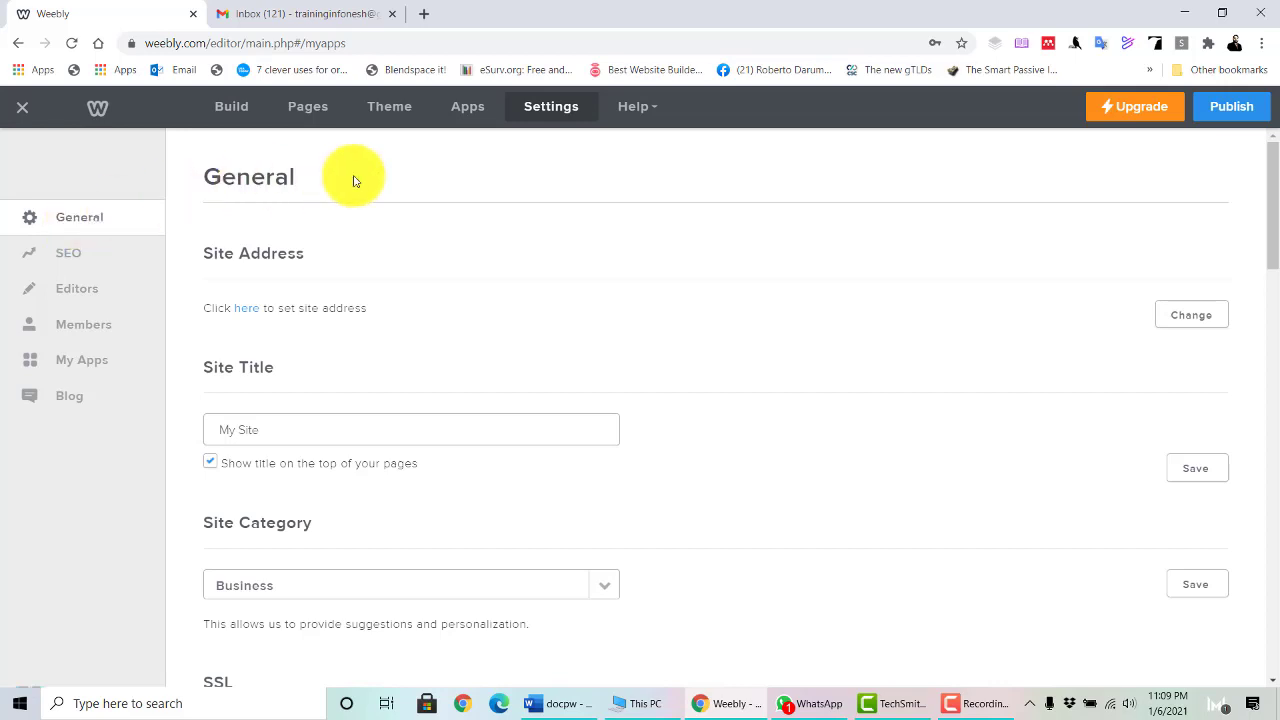
Step: Return to the editor and open the Home page's settings in the Pages list
left_click(227, 118)
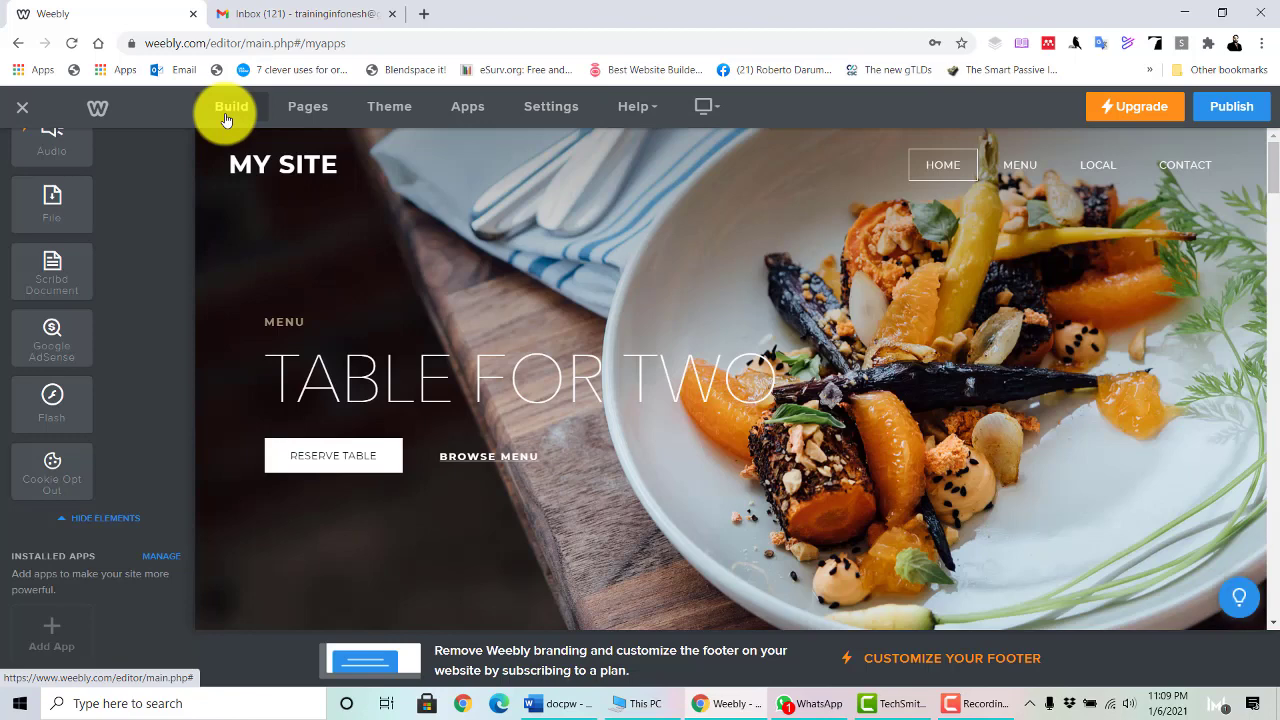
left_click(290, 113)
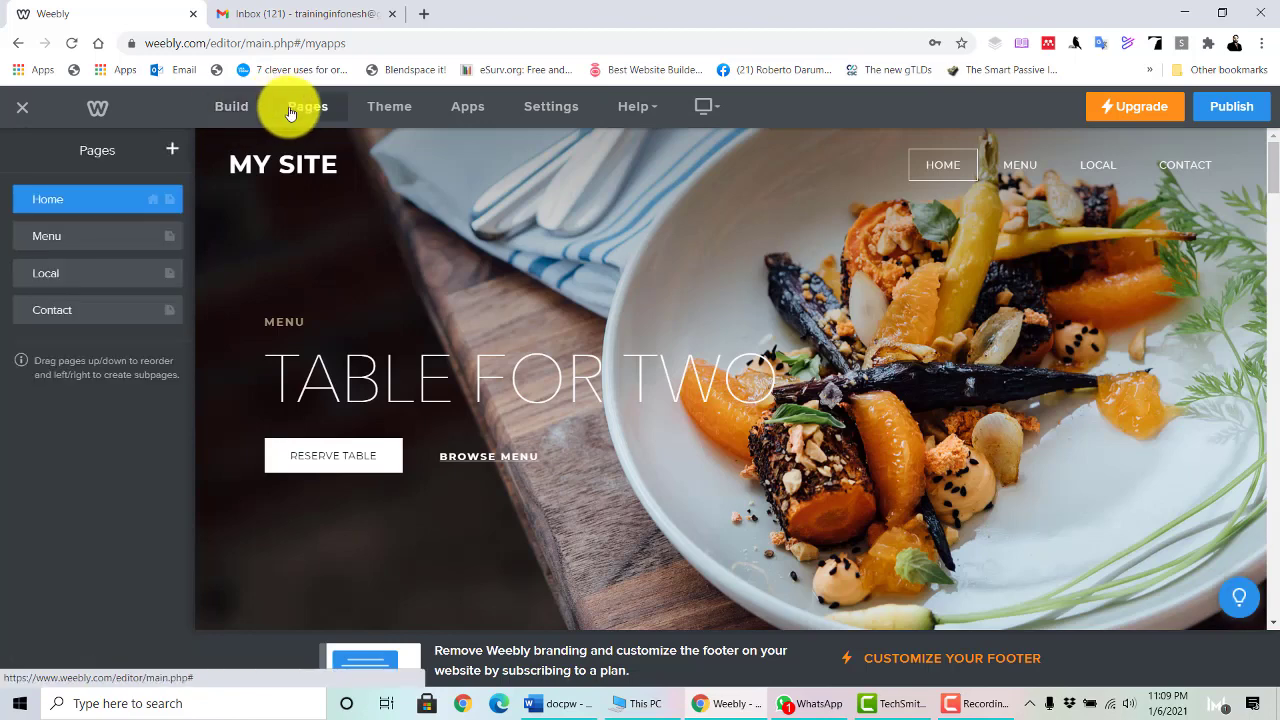
left_click(101, 199)
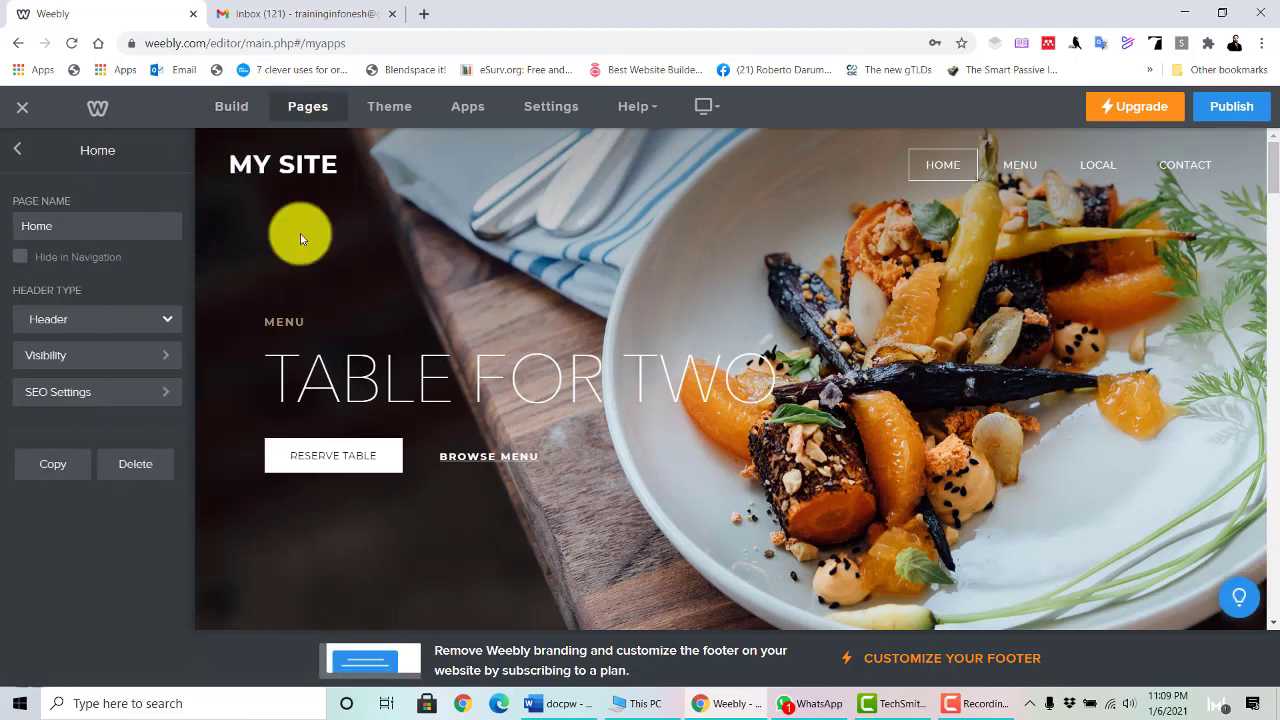
scroll(900, 333, "down", 10)
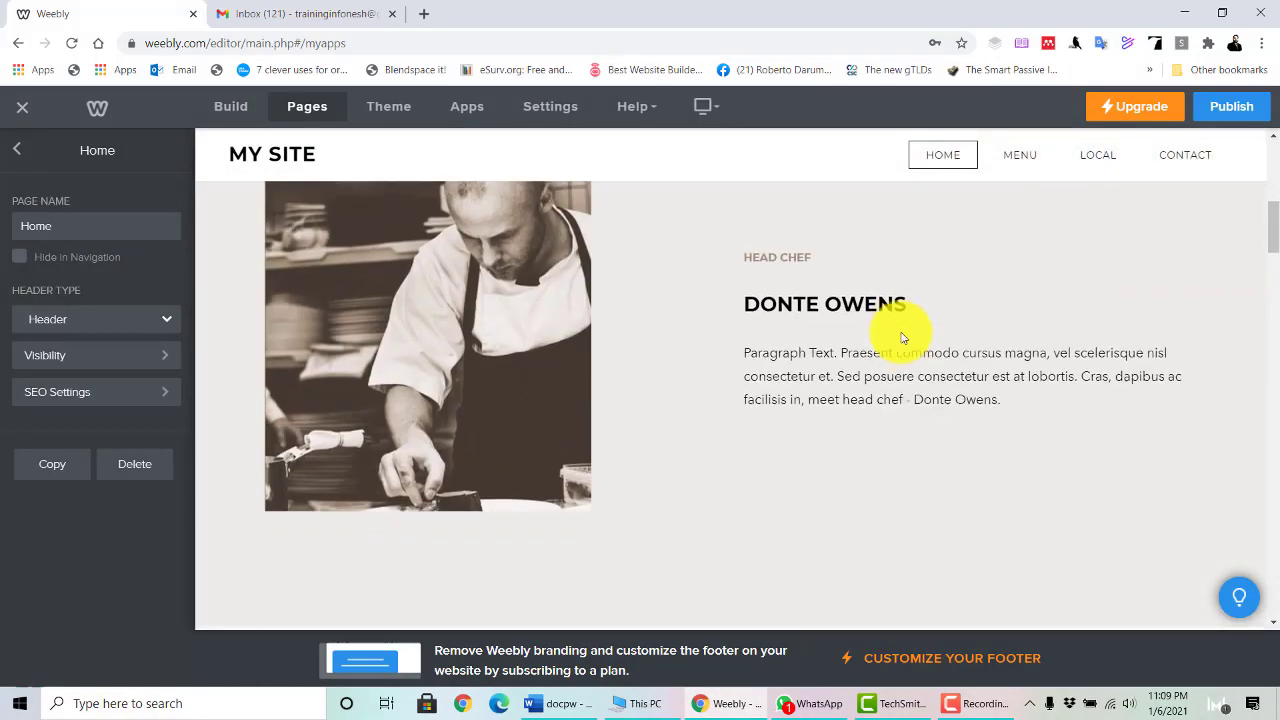
scroll(906, 338, "down", 12)
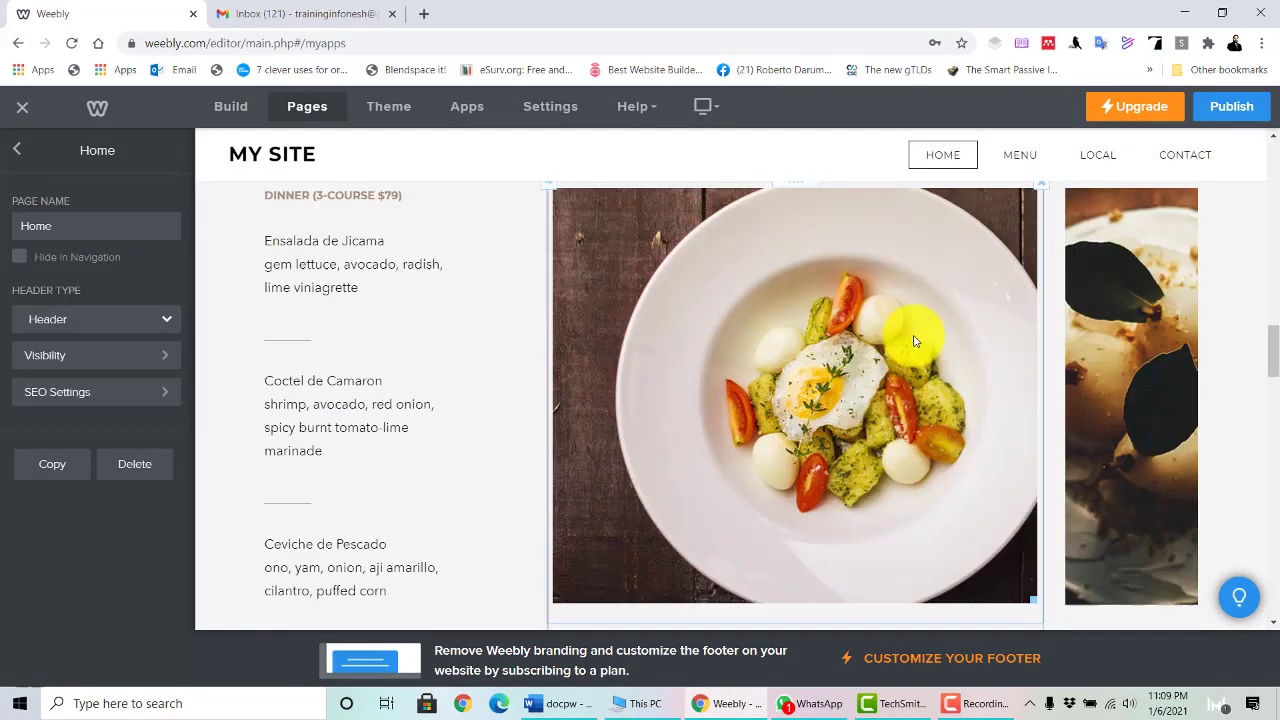
scroll(920, 343, "up", 8)
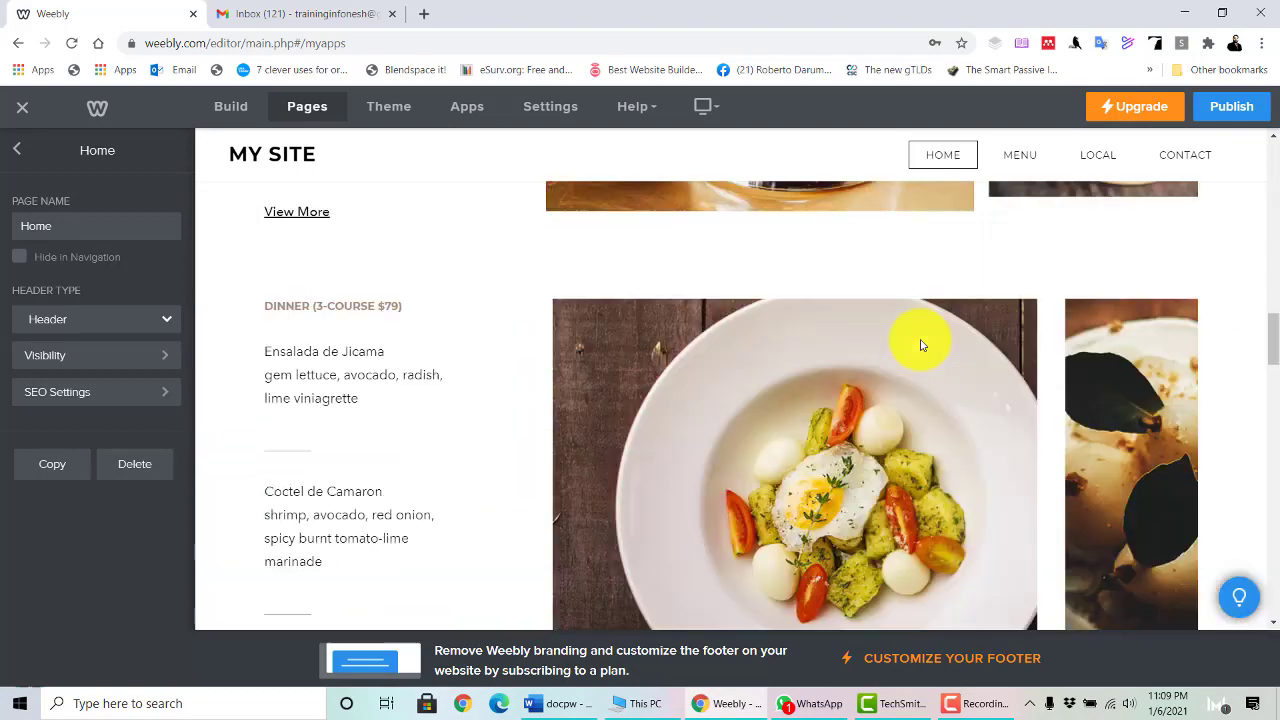
scroll(920, 343, "up", 10)
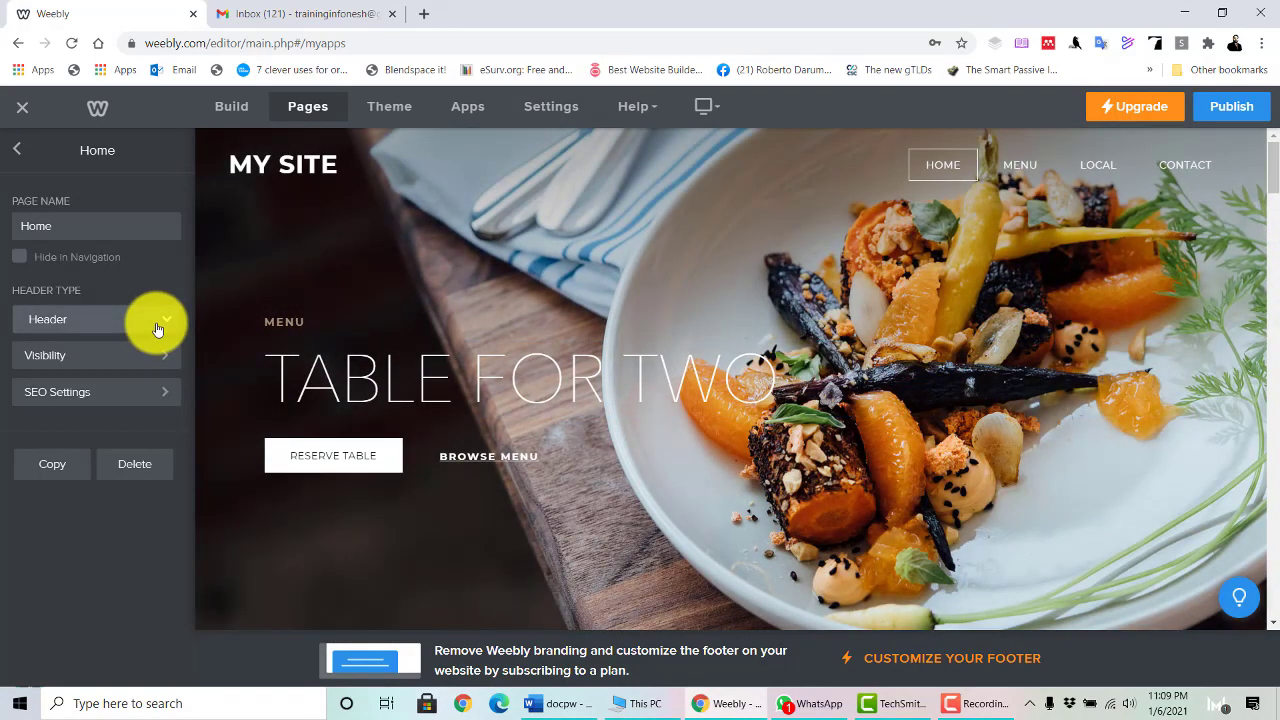
Step: Try No Header and Splash for Home, finally setting its header type to Header
left_click(157, 319)
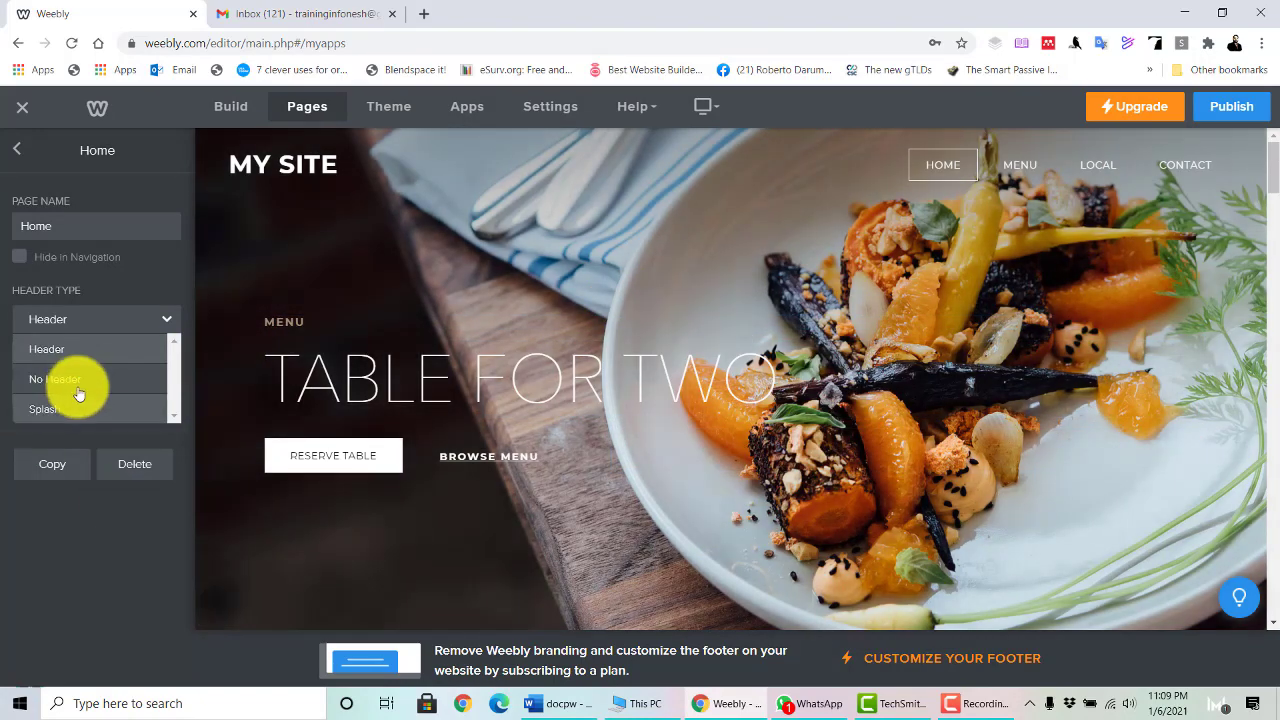
left_click(75, 384)
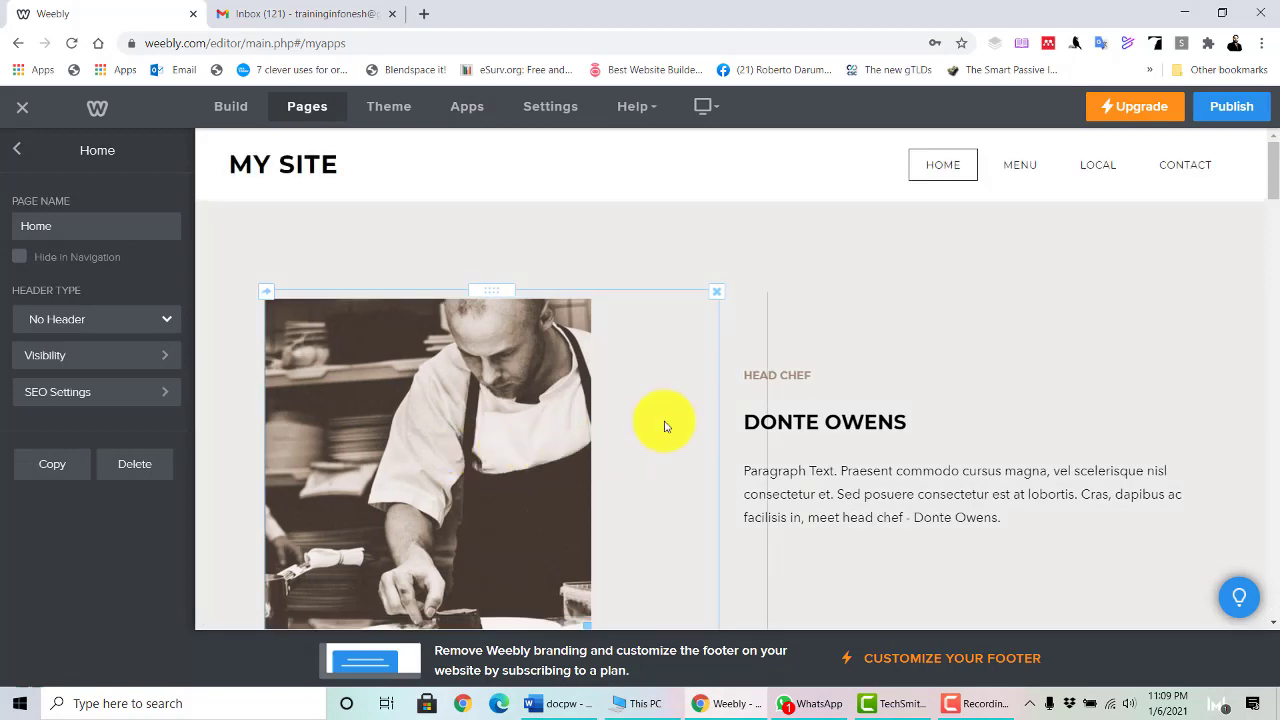
left_click(118, 320)
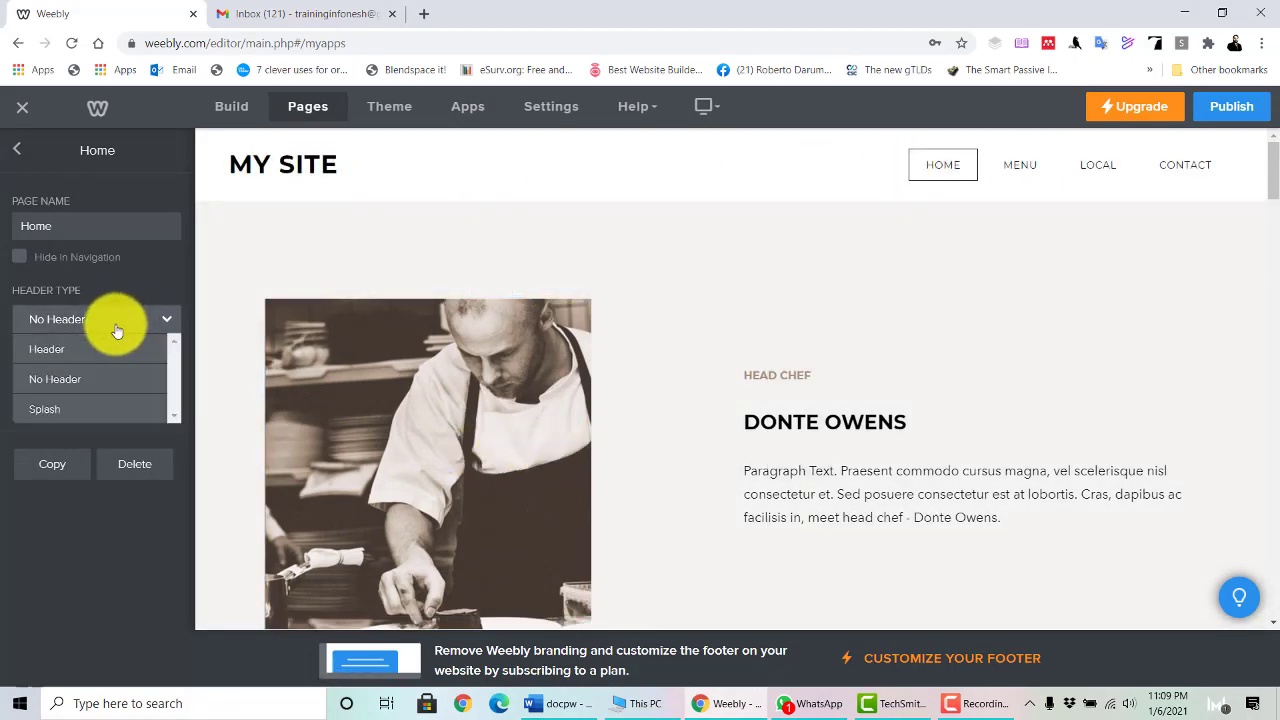
left_click(64, 409)
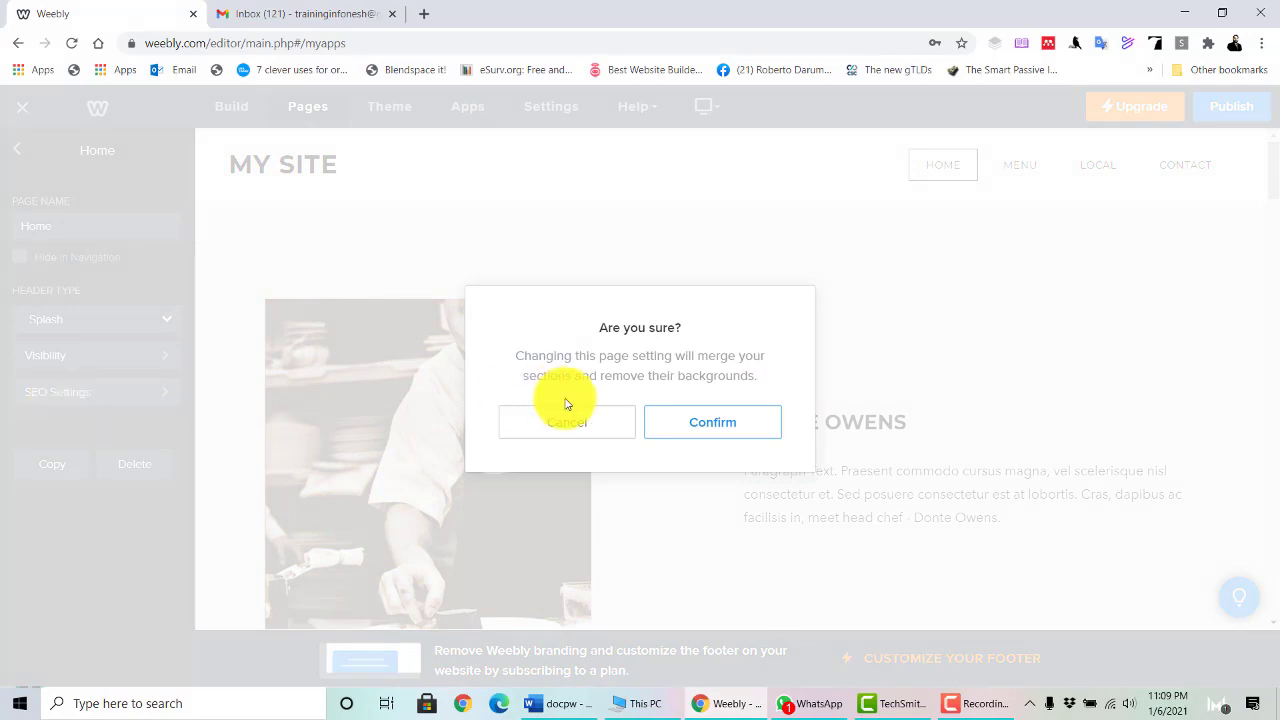
left_click(700, 430)
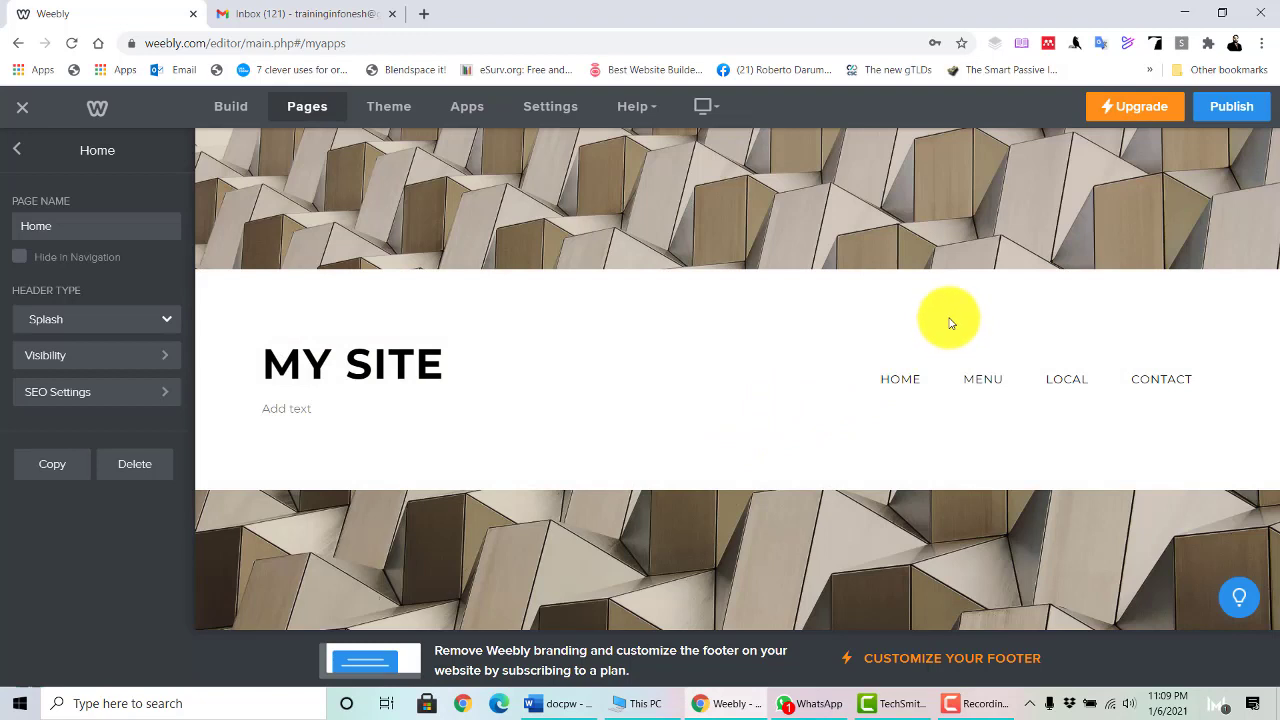
left_click(165, 330)
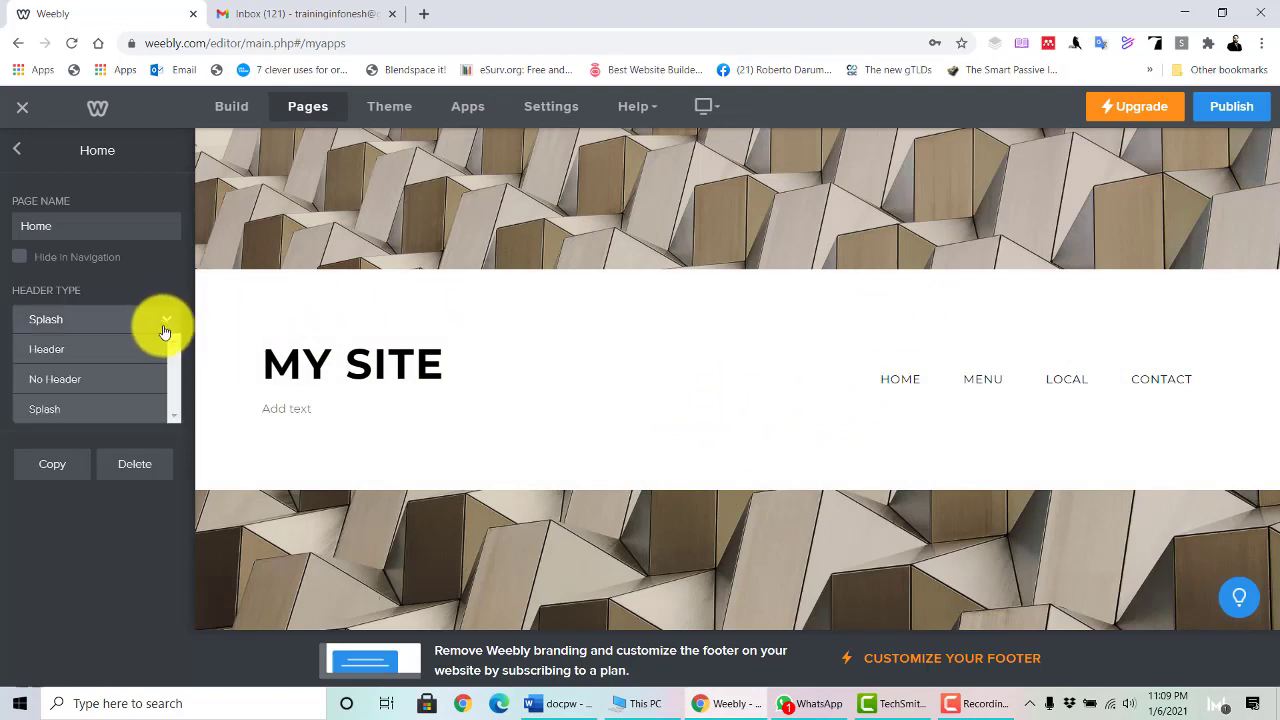
left_click(98, 350)
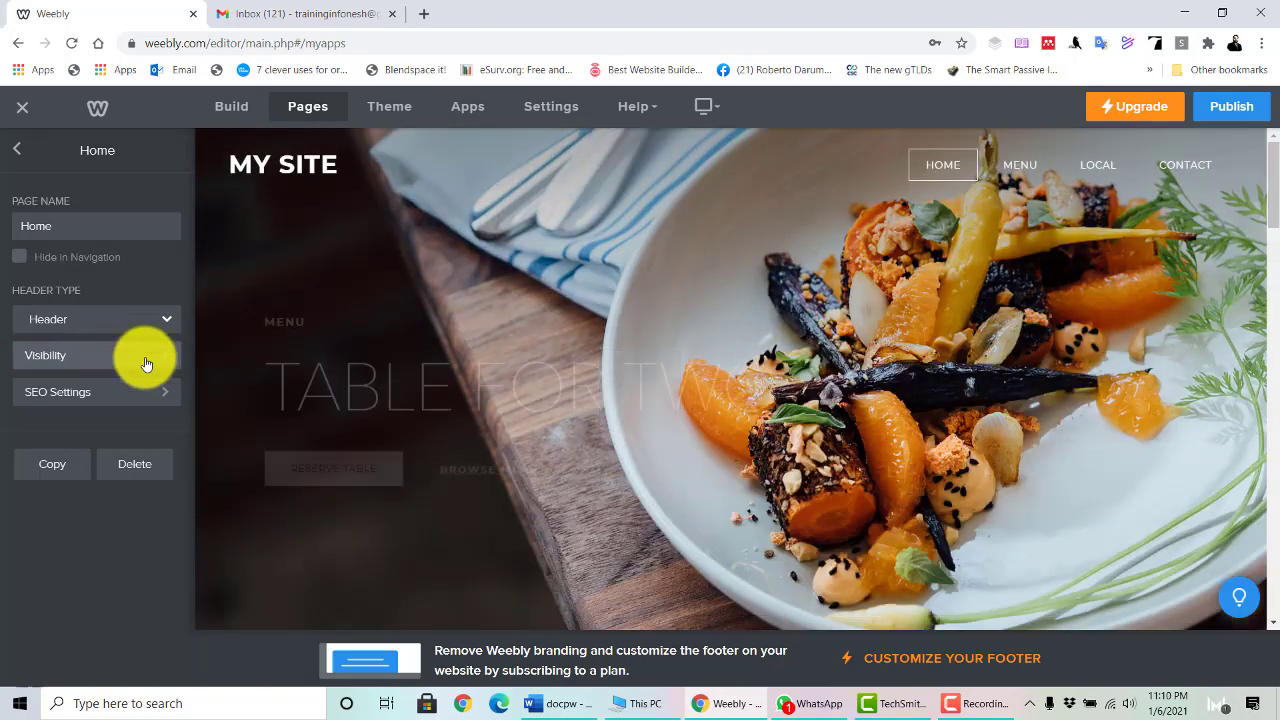
left_click(138, 358)
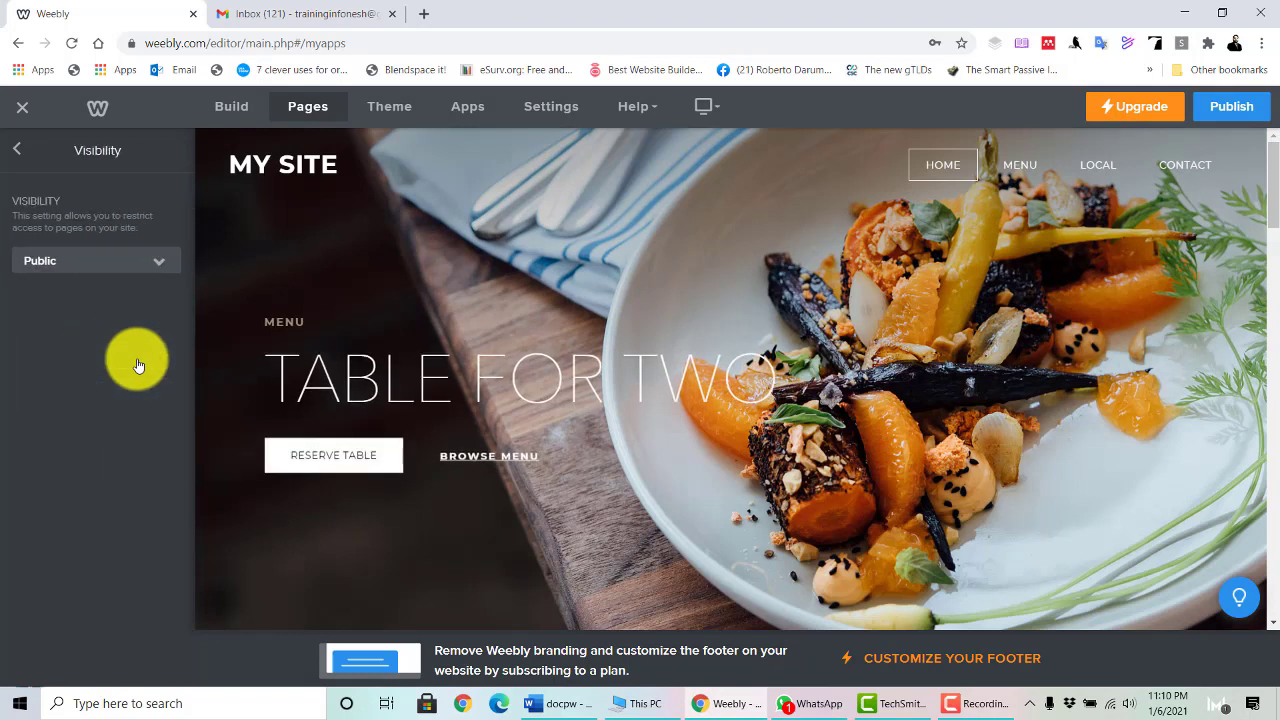
left_click(136, 262)
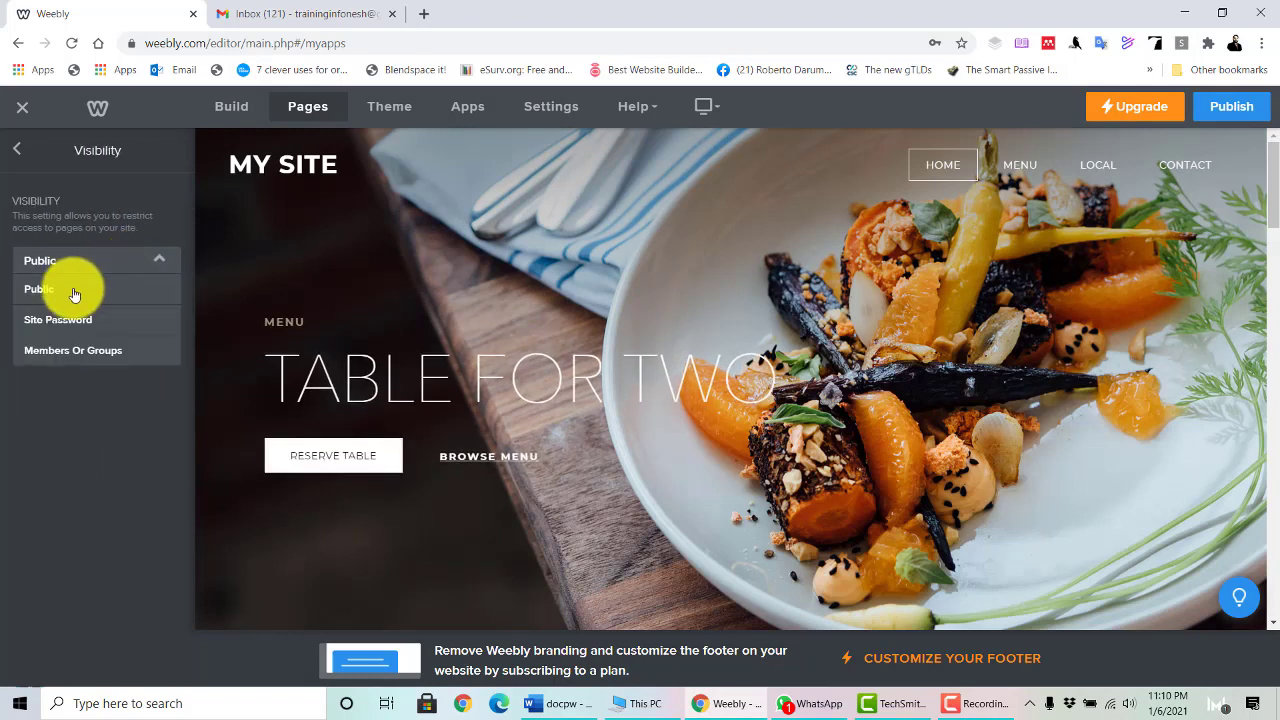
left_click(102, 352)
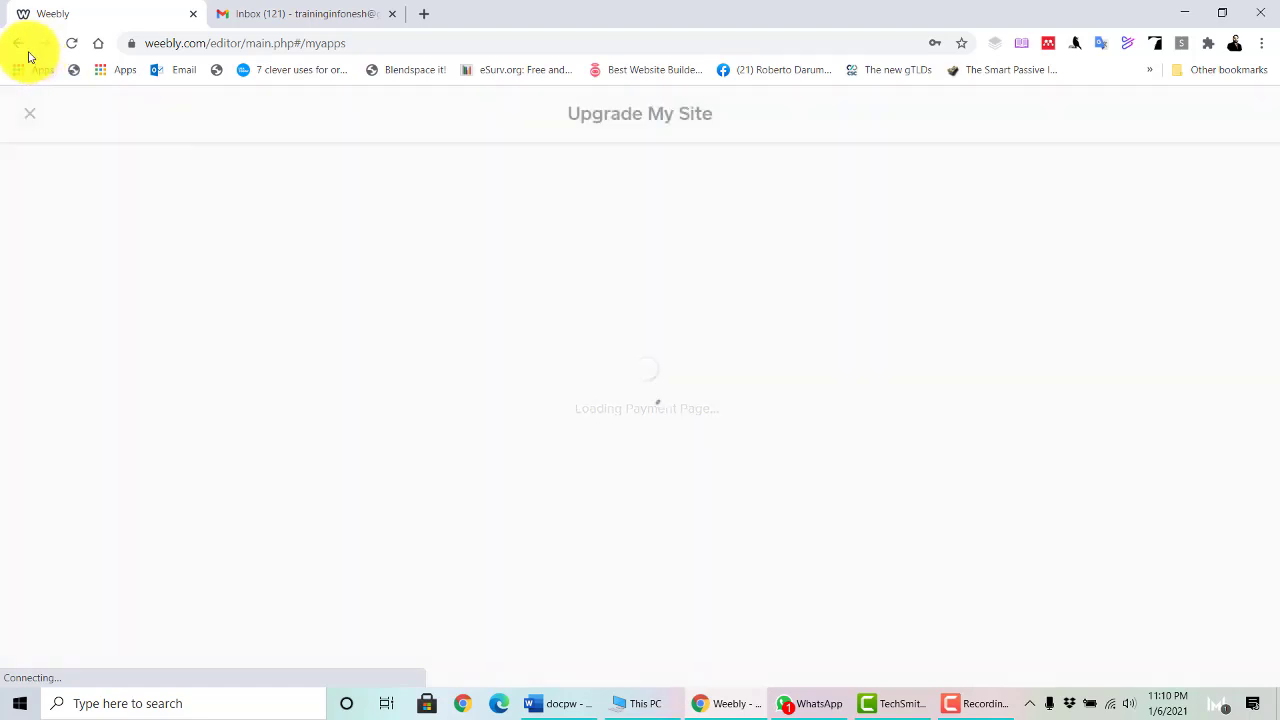
left_click(30, 113)
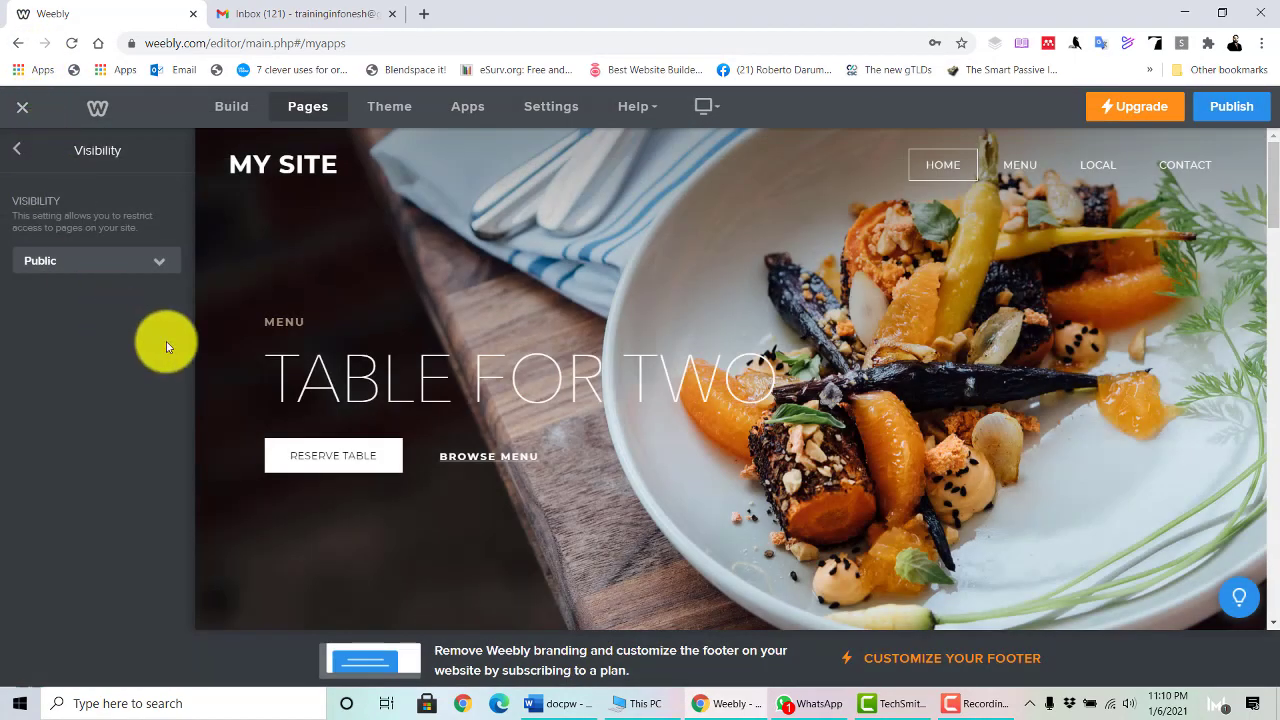
left_click(67, 276)
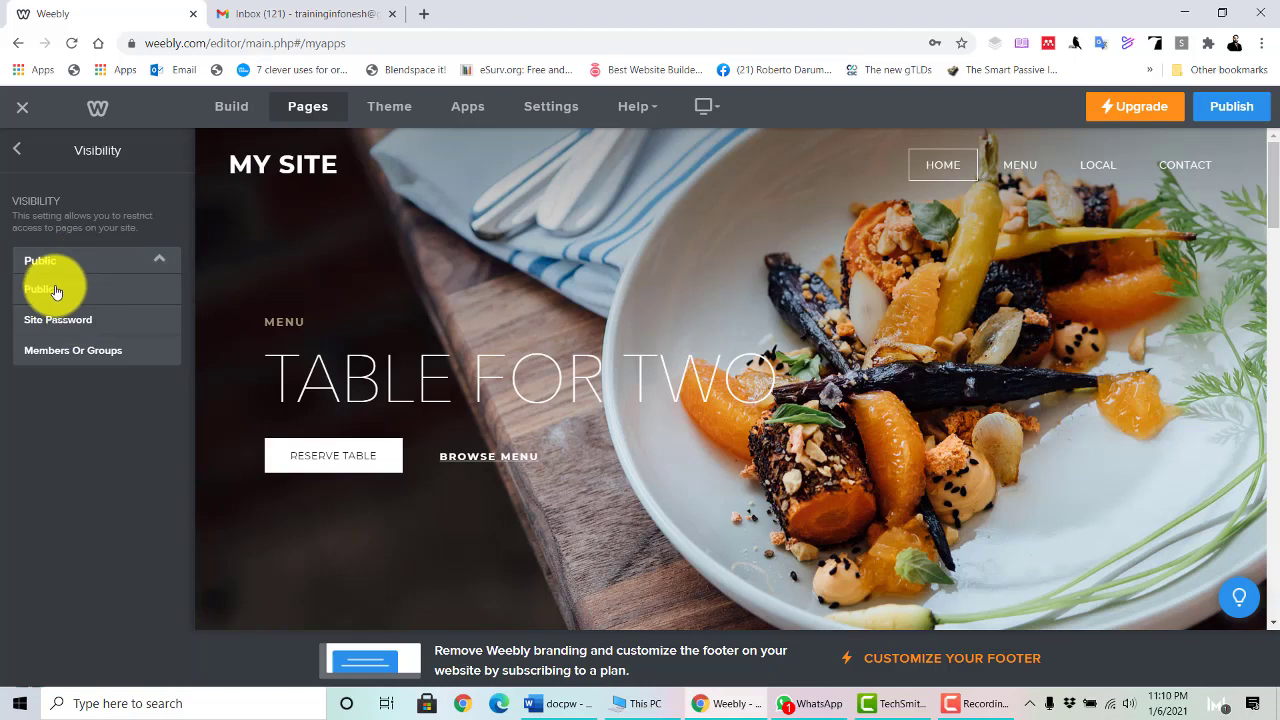
left_click(51, 286)
left_click(17, 149)
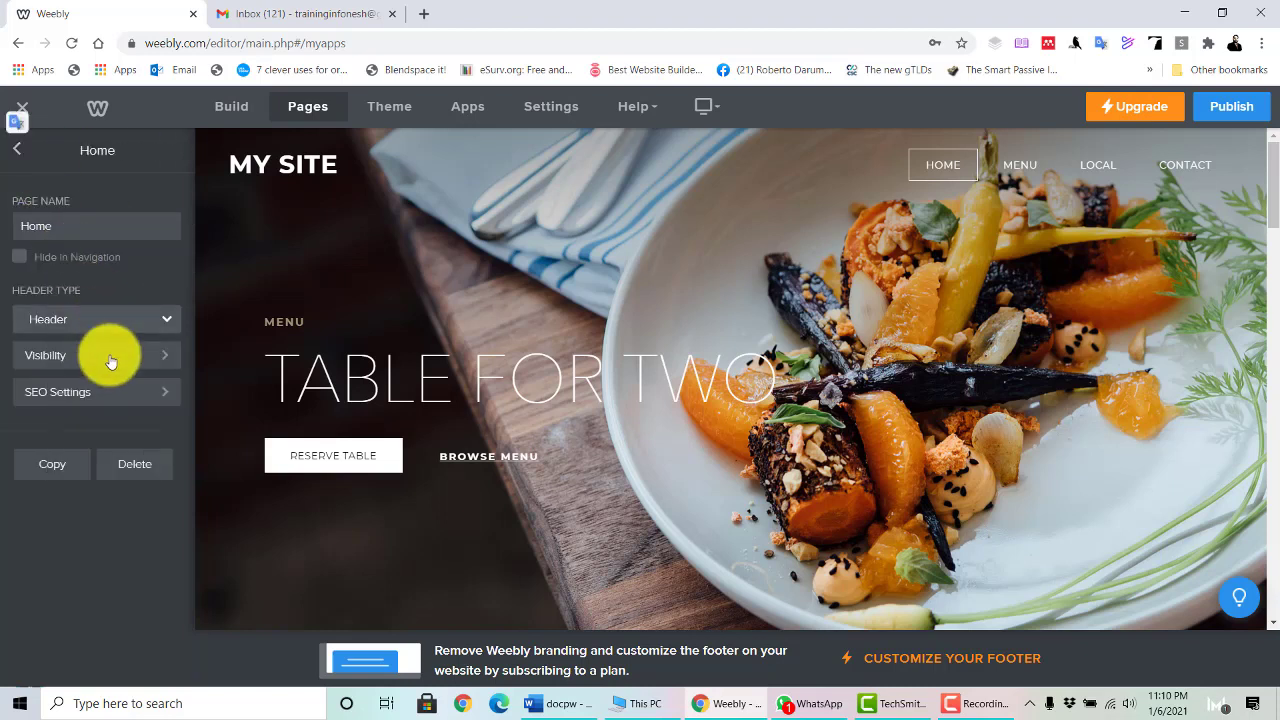
Step: Set the Home page's SEO title to 'Home' and description to 'This website'
left_click(86, 392)
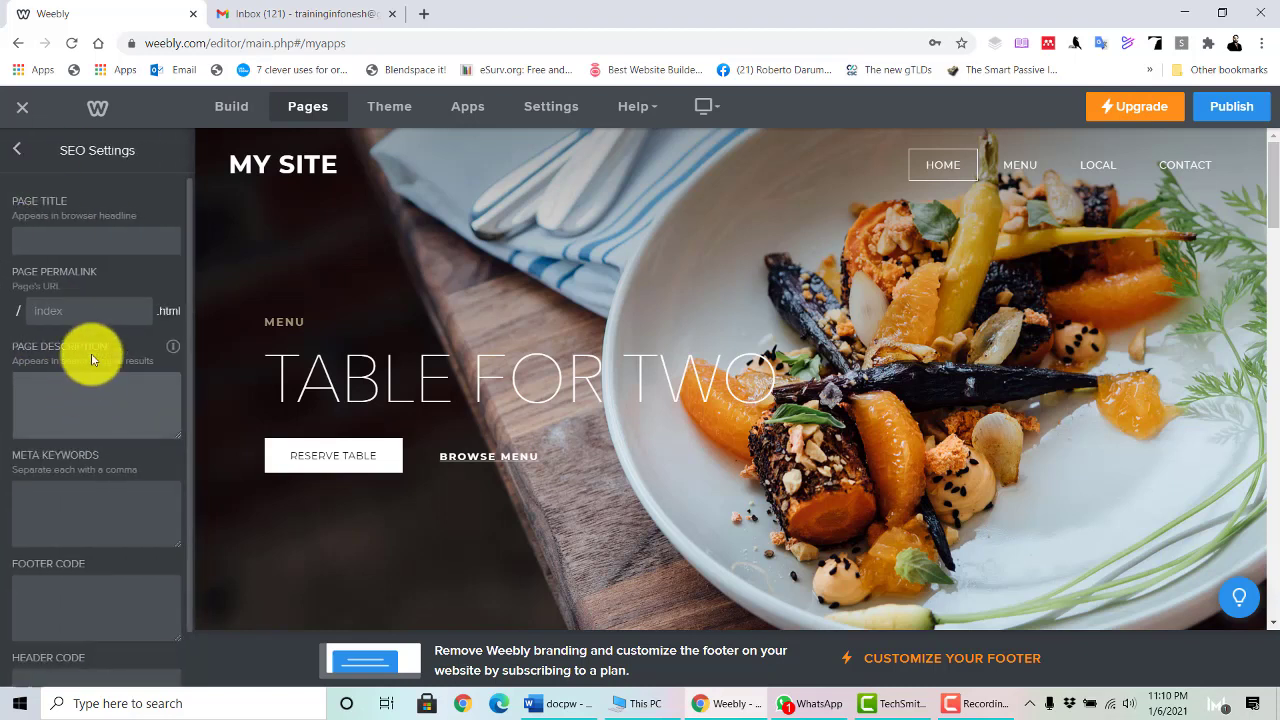
left_click(54, 243)
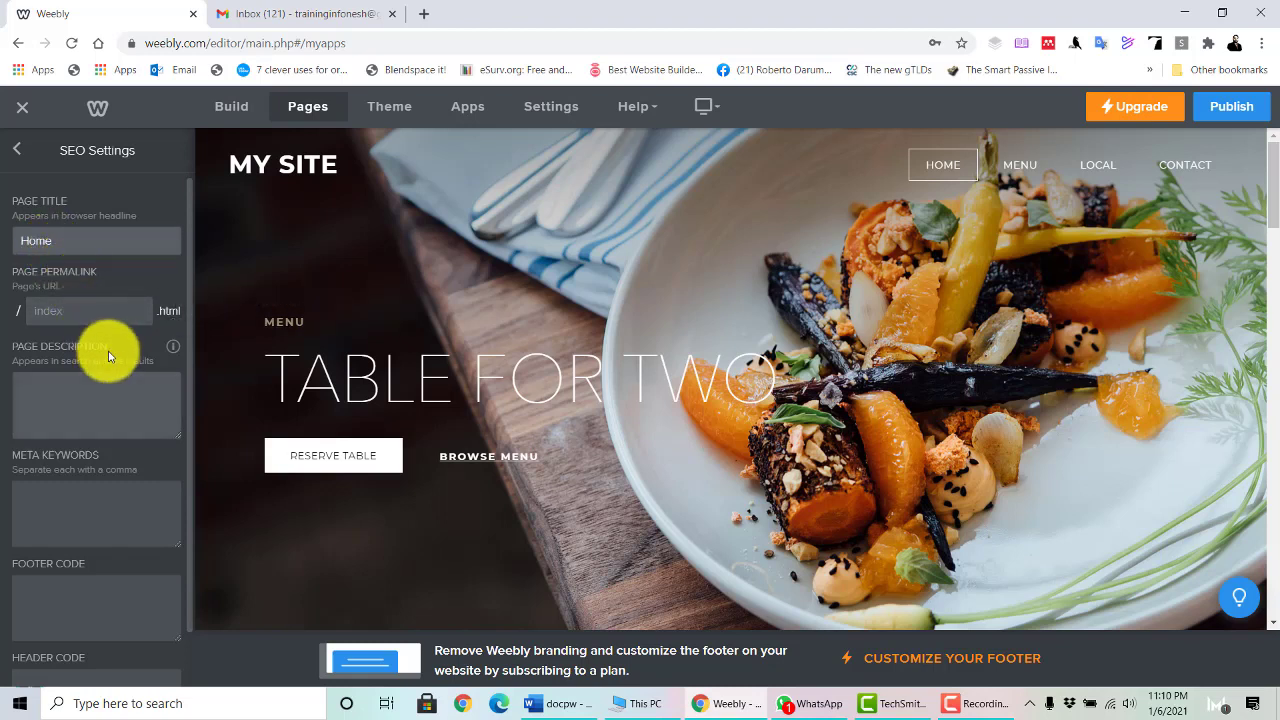
mouse_move(91, 317)
left_click(80, 394)
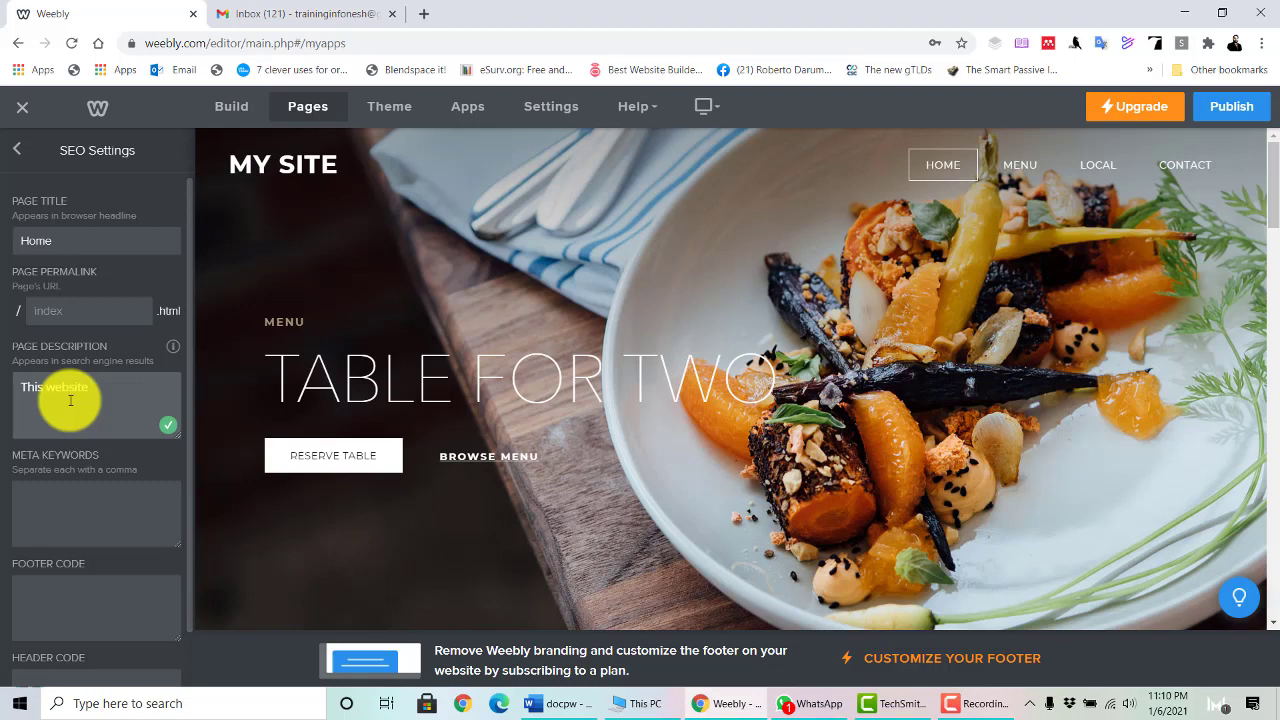
left_click(54, 506)
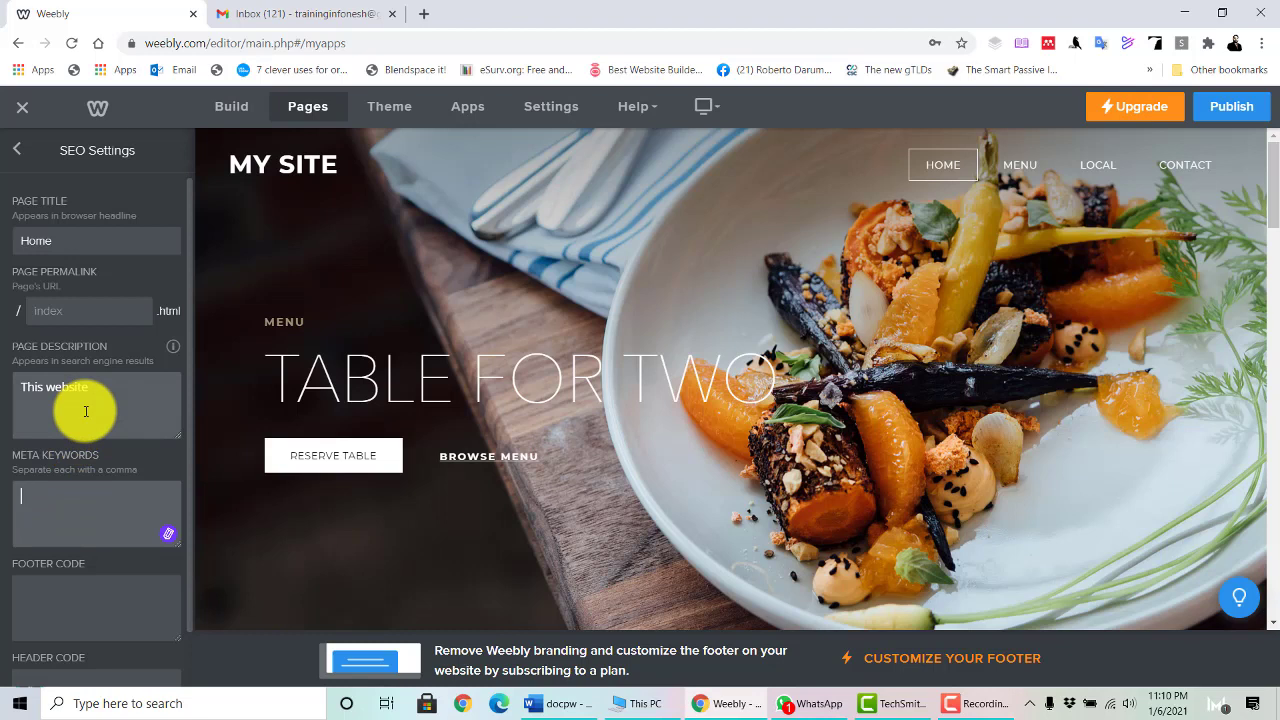
scroll(90, 432, "down", 1)
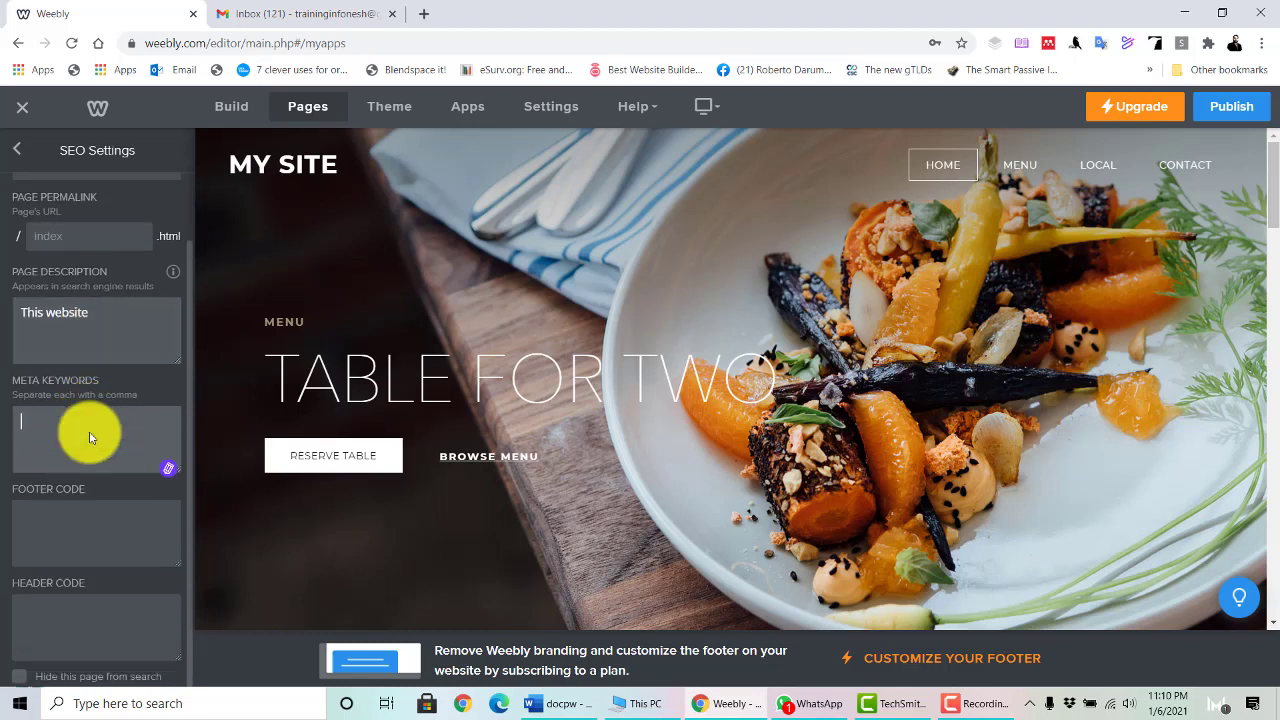
left_click(88, 590)
left_click(61, 502)
left_click(61, 428)
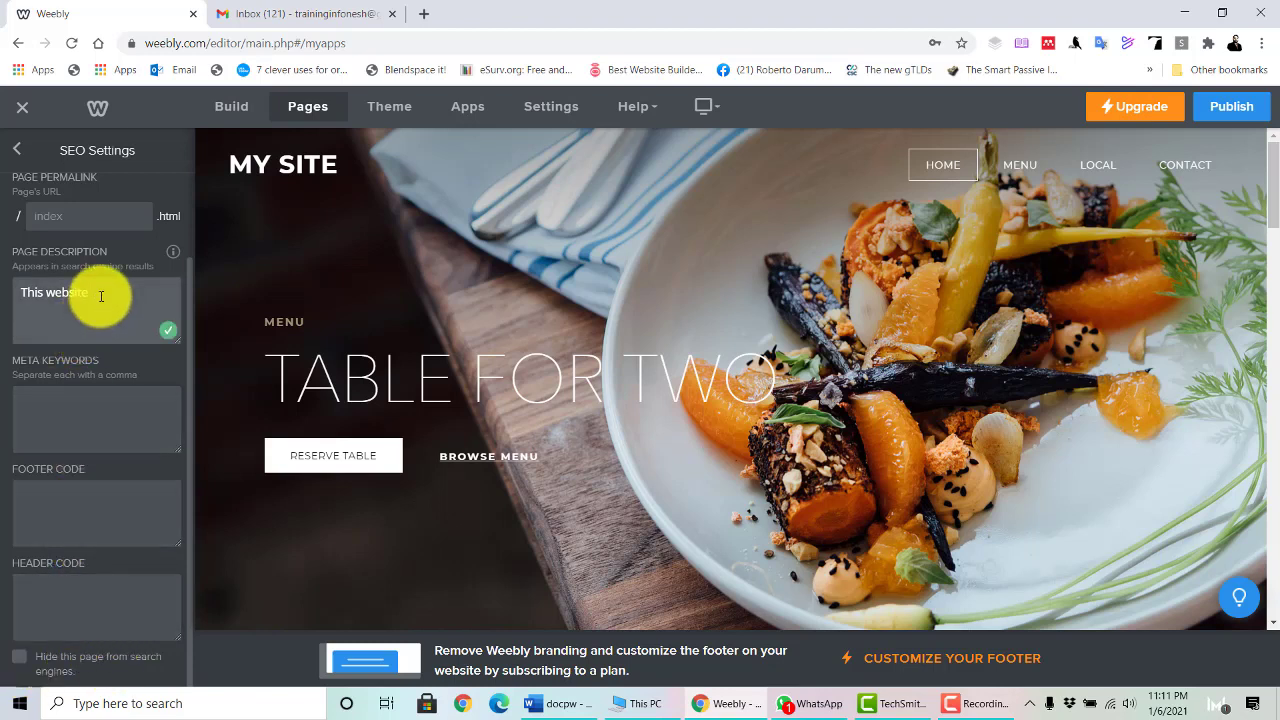
scroll(100, 300, "up", 3)
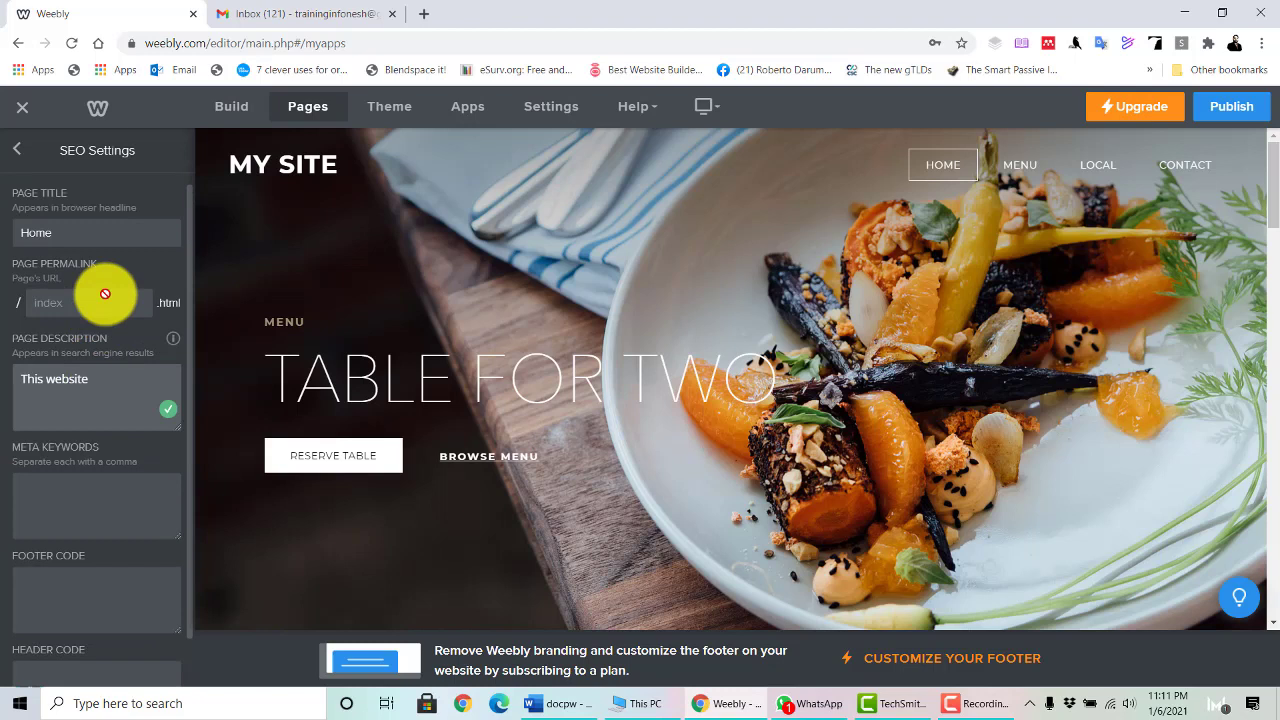
left_click(17, 149)
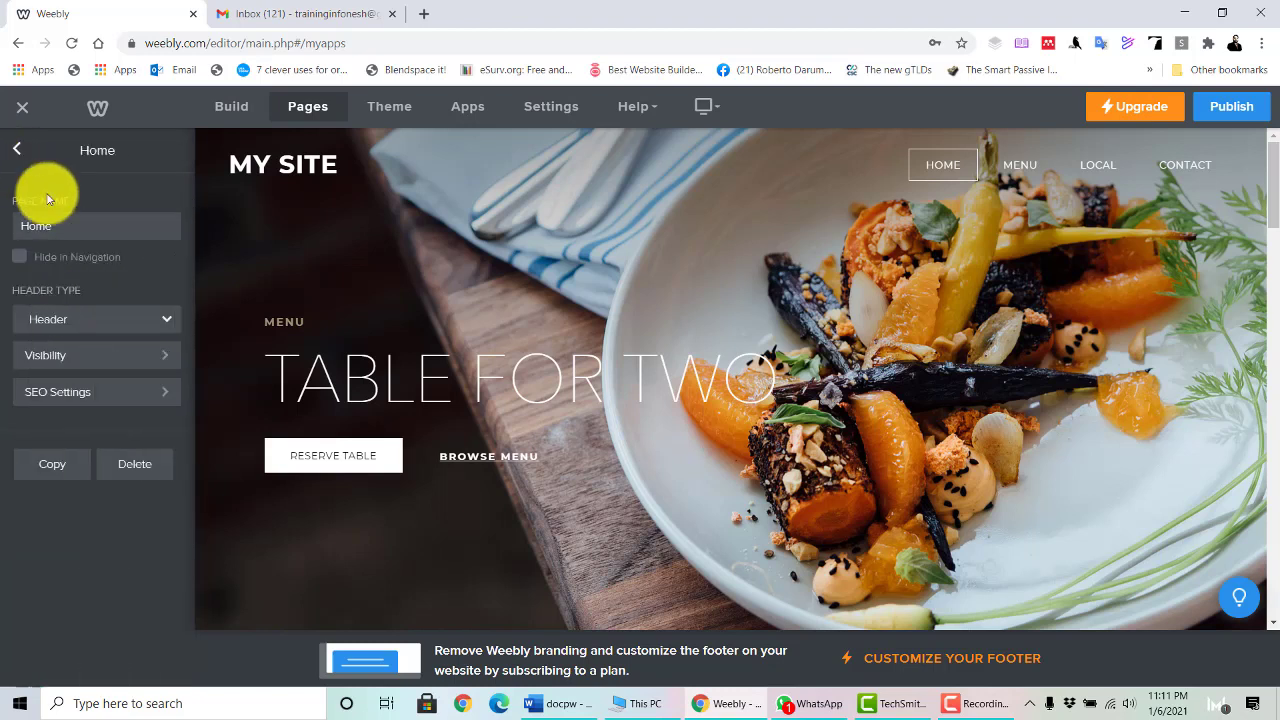
Step: Look over the Menu page's settings from the Pages list
left_click(14, 150)
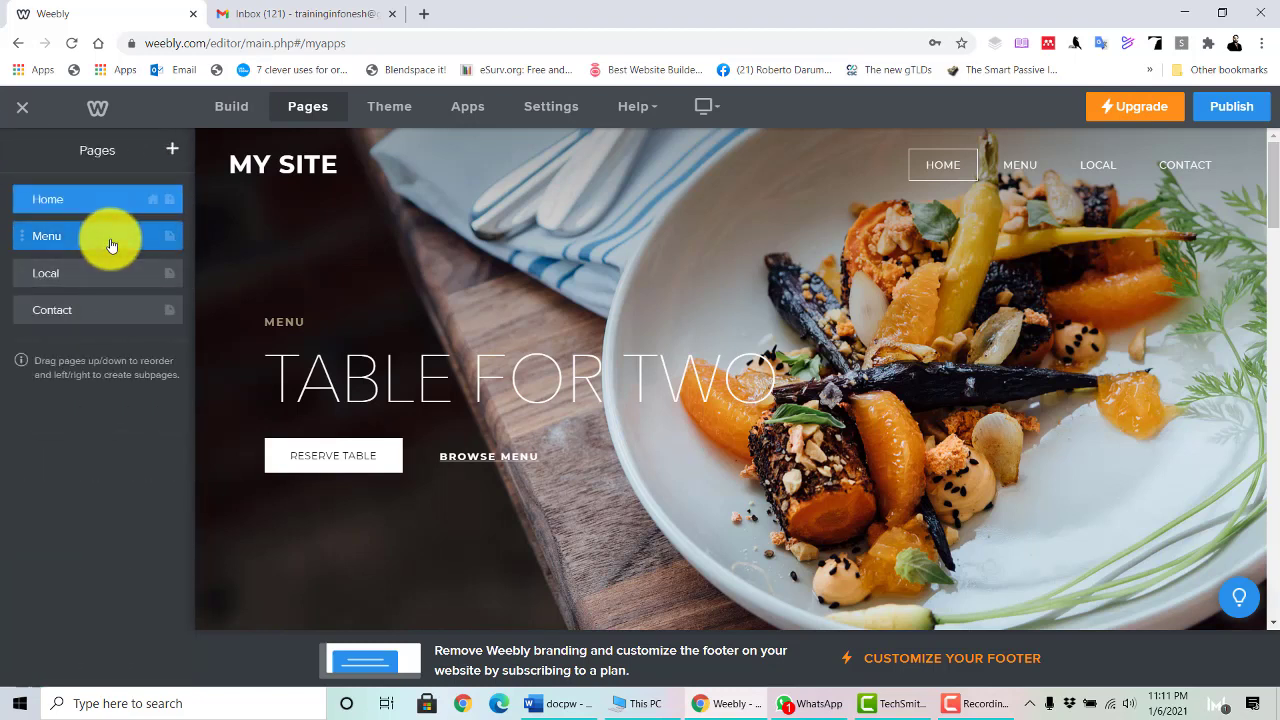
left_click(110, 245)
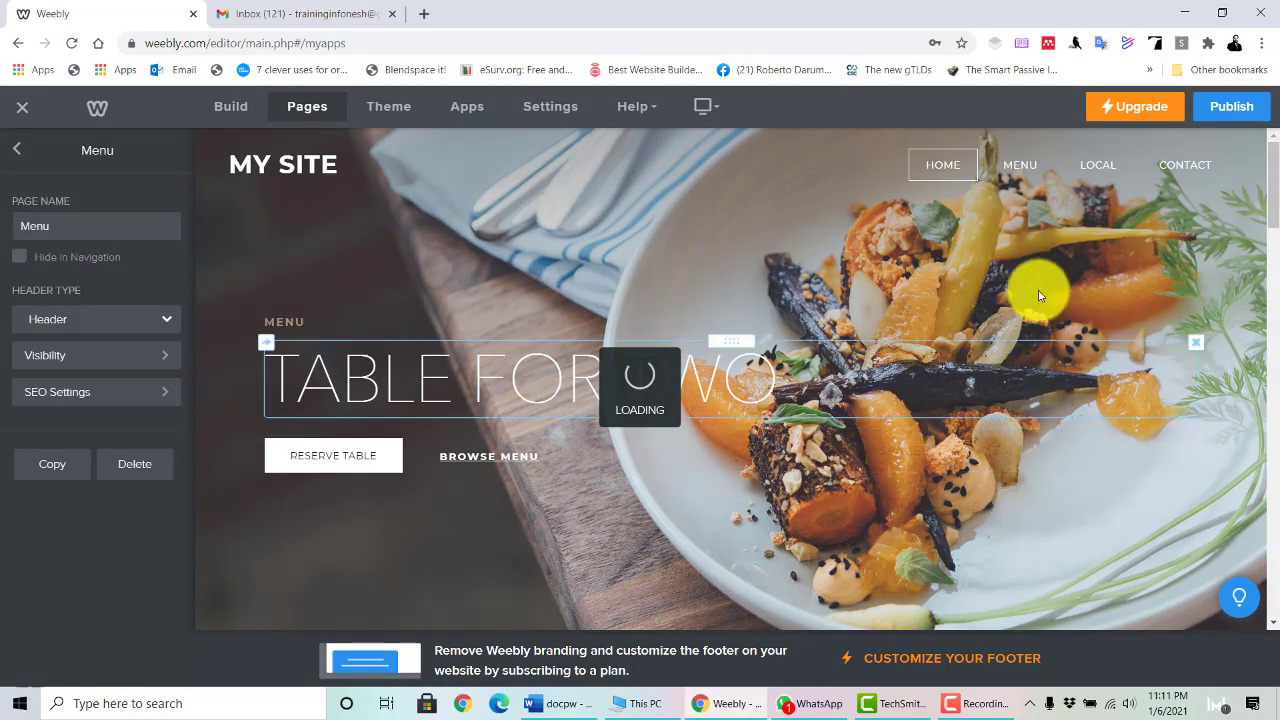
scroll(720, 462, "down", 2)
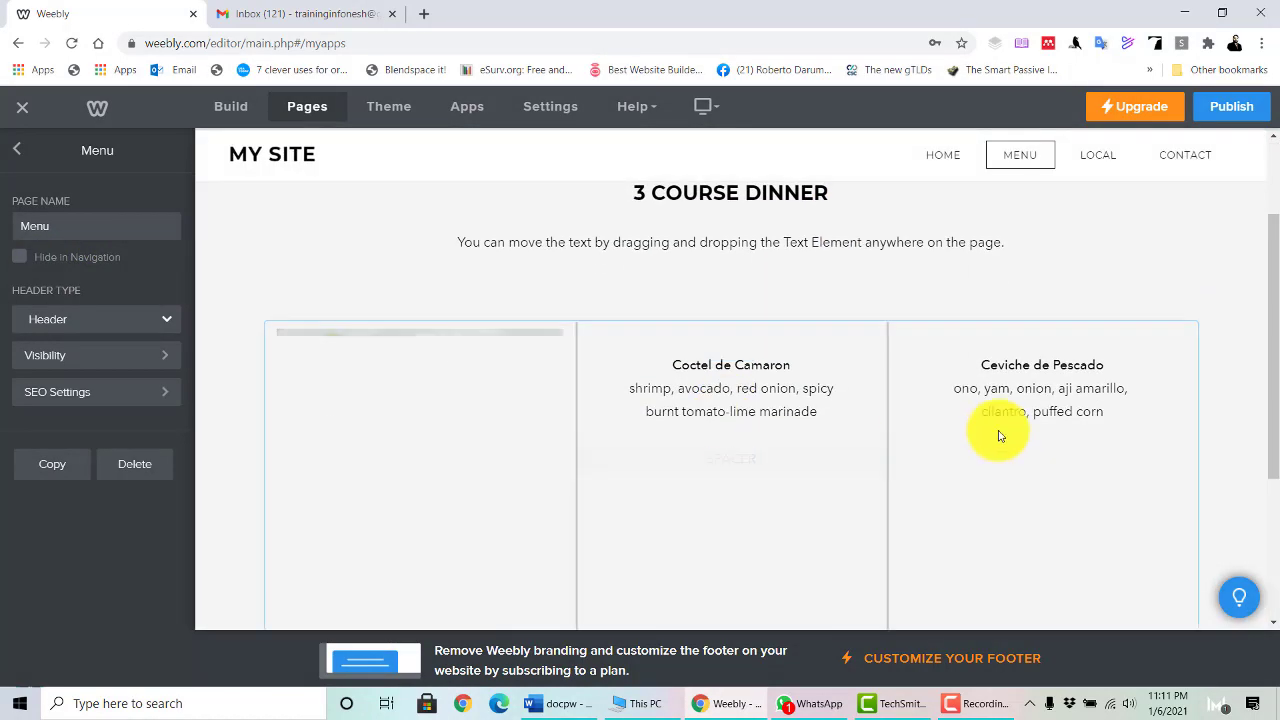
scroll(998, 435, "down", 3)
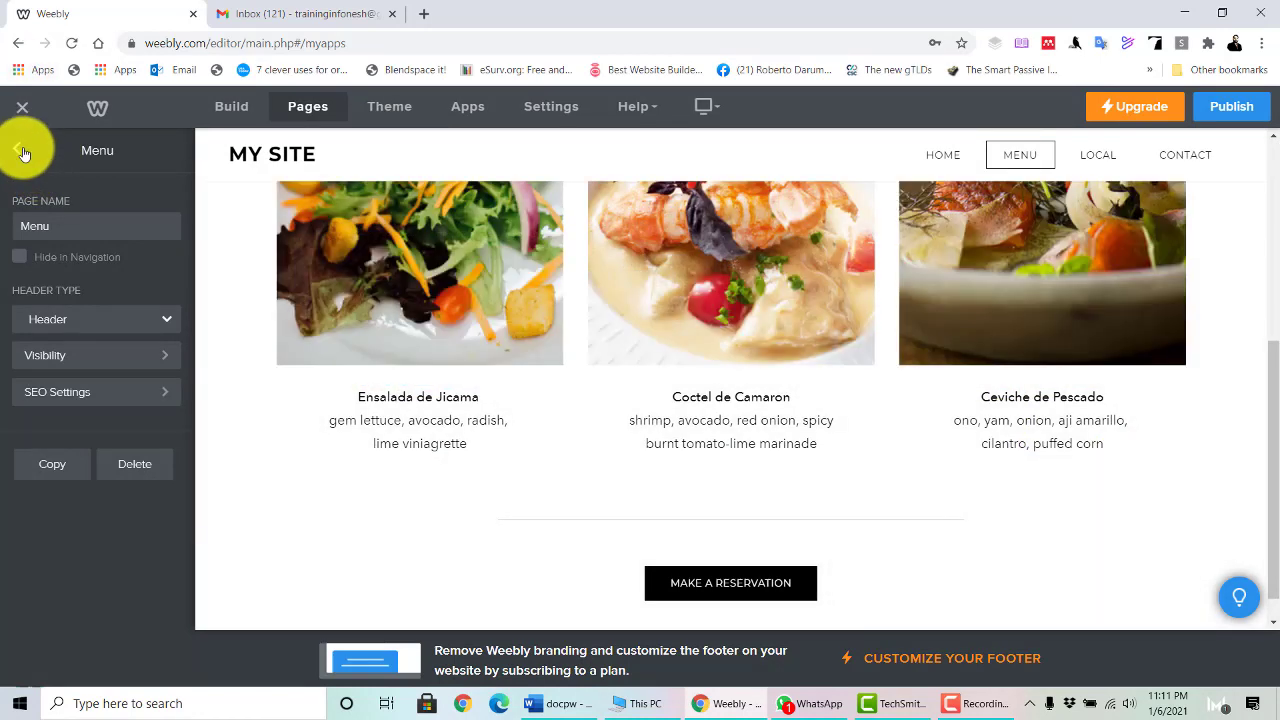
left_click(20, 150)
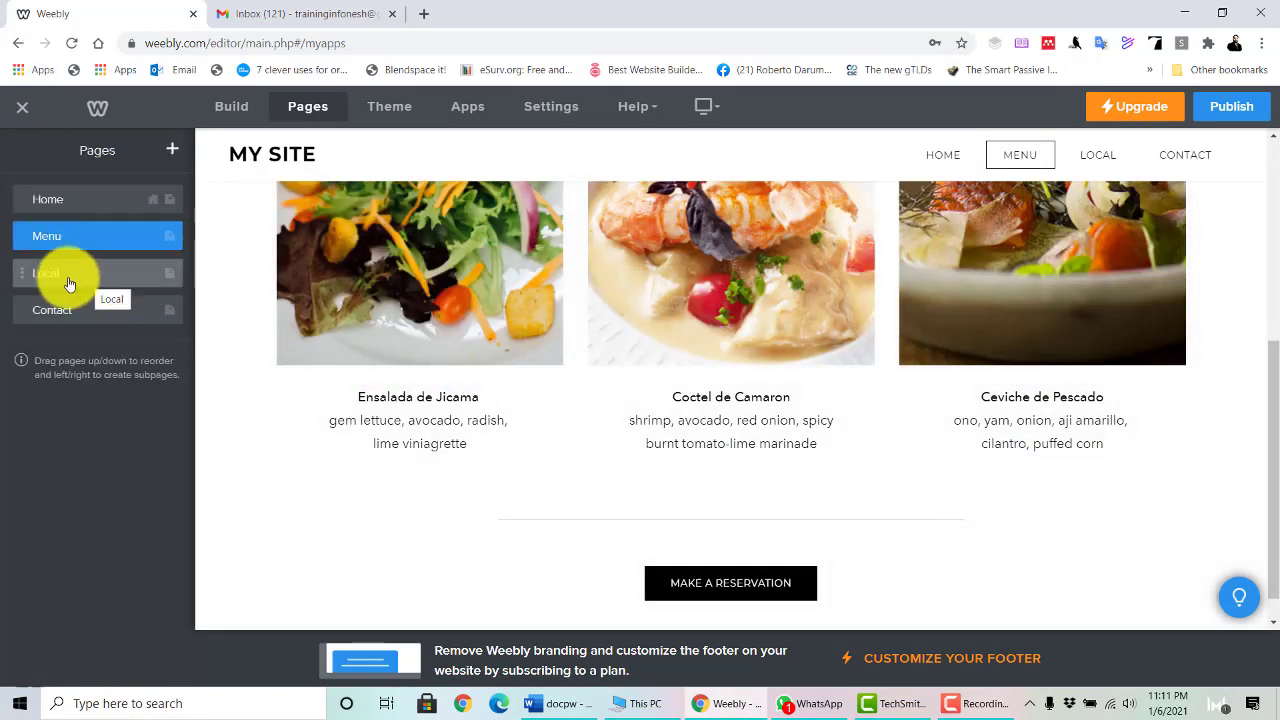
Step: Delete the Local page and show the available new page types
left_click(69, 284)
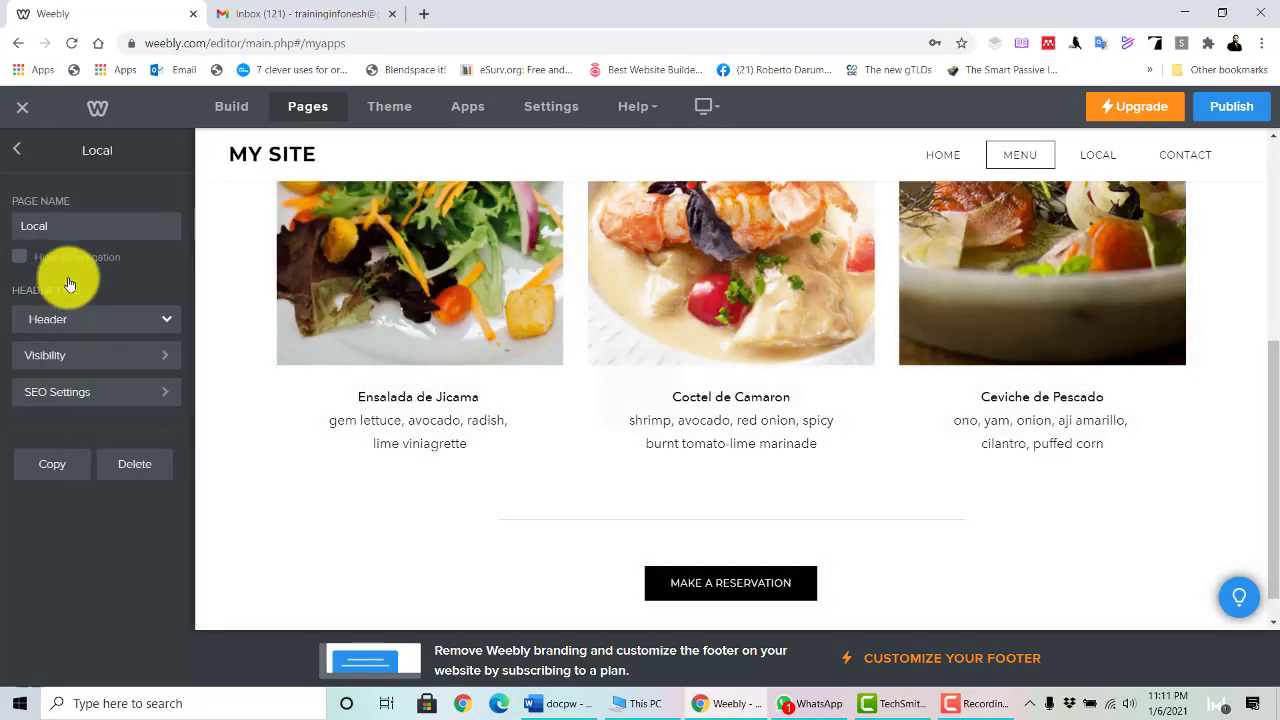
left_click(134, 466)
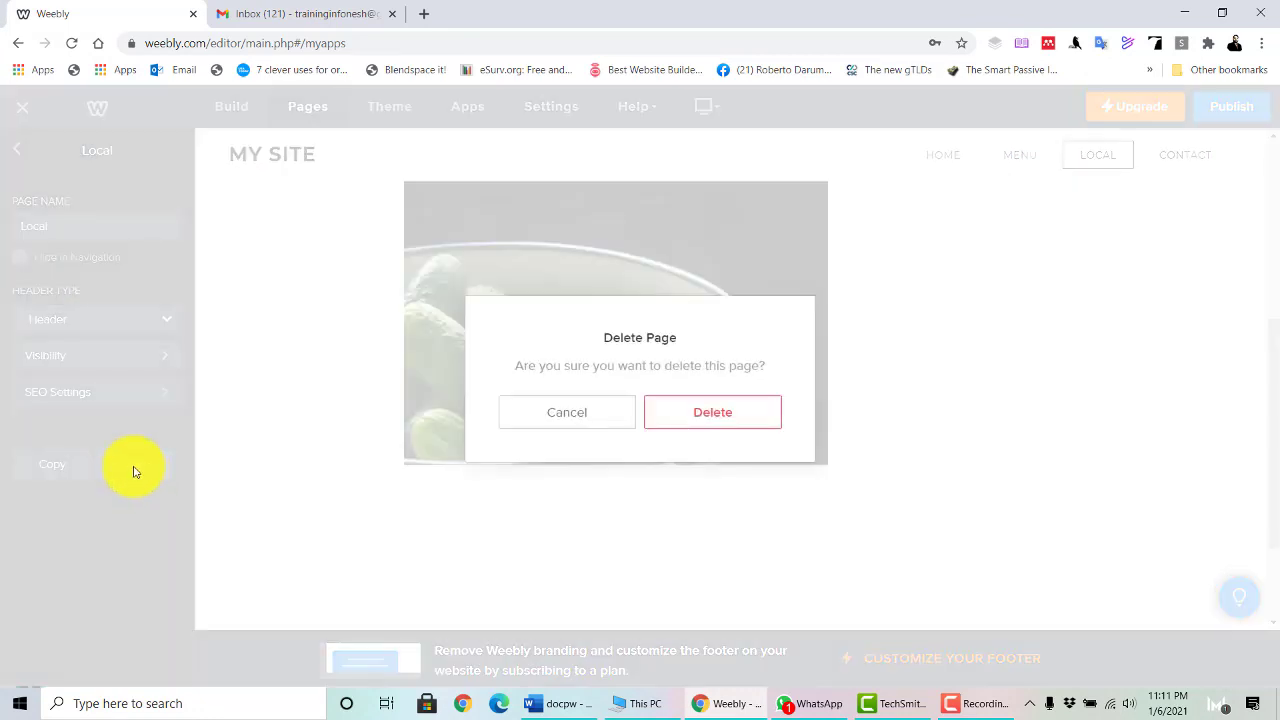
left_click(711, 413)
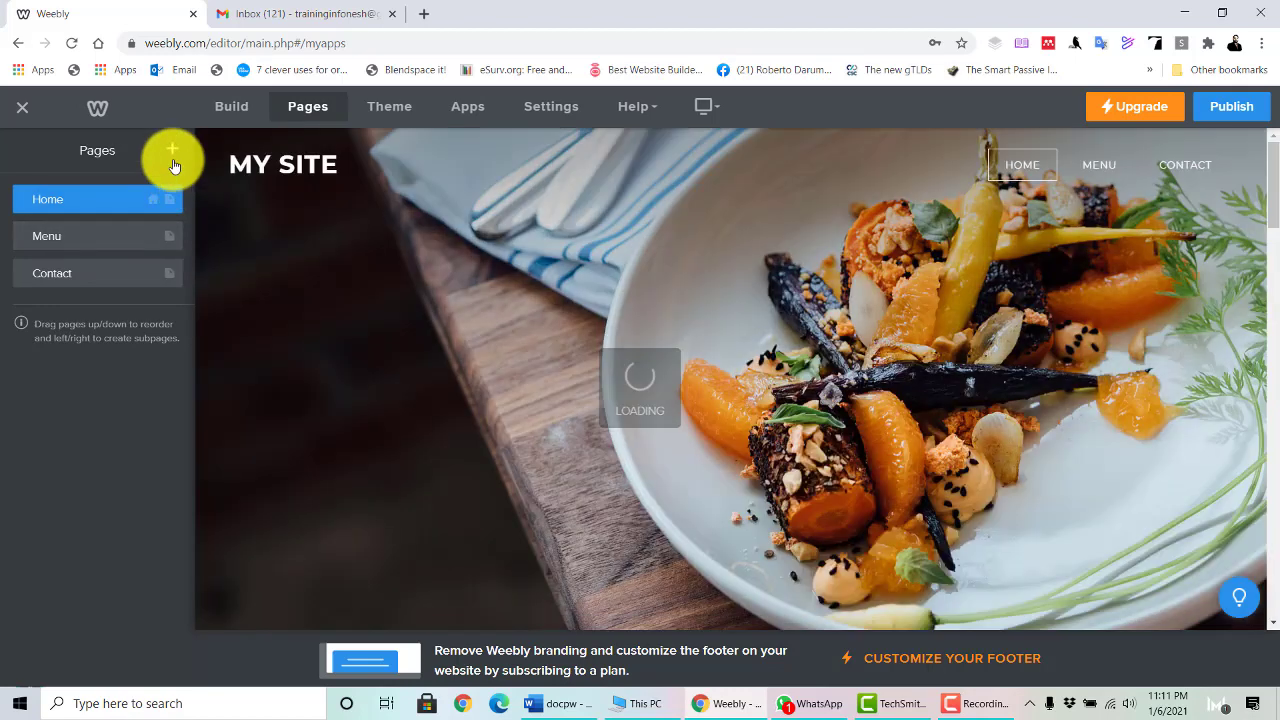
left_click(173, 163)
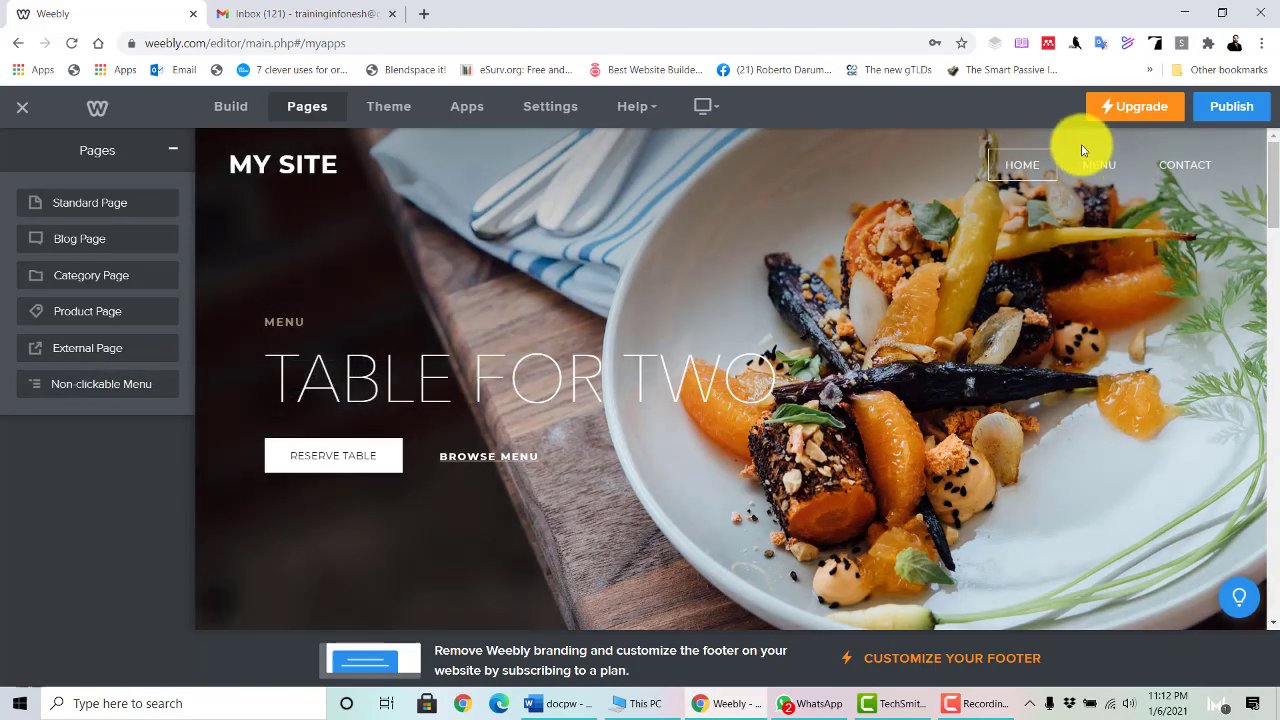
Step: Add a new standard page named 'Our Team'
left_click(1098, 166)
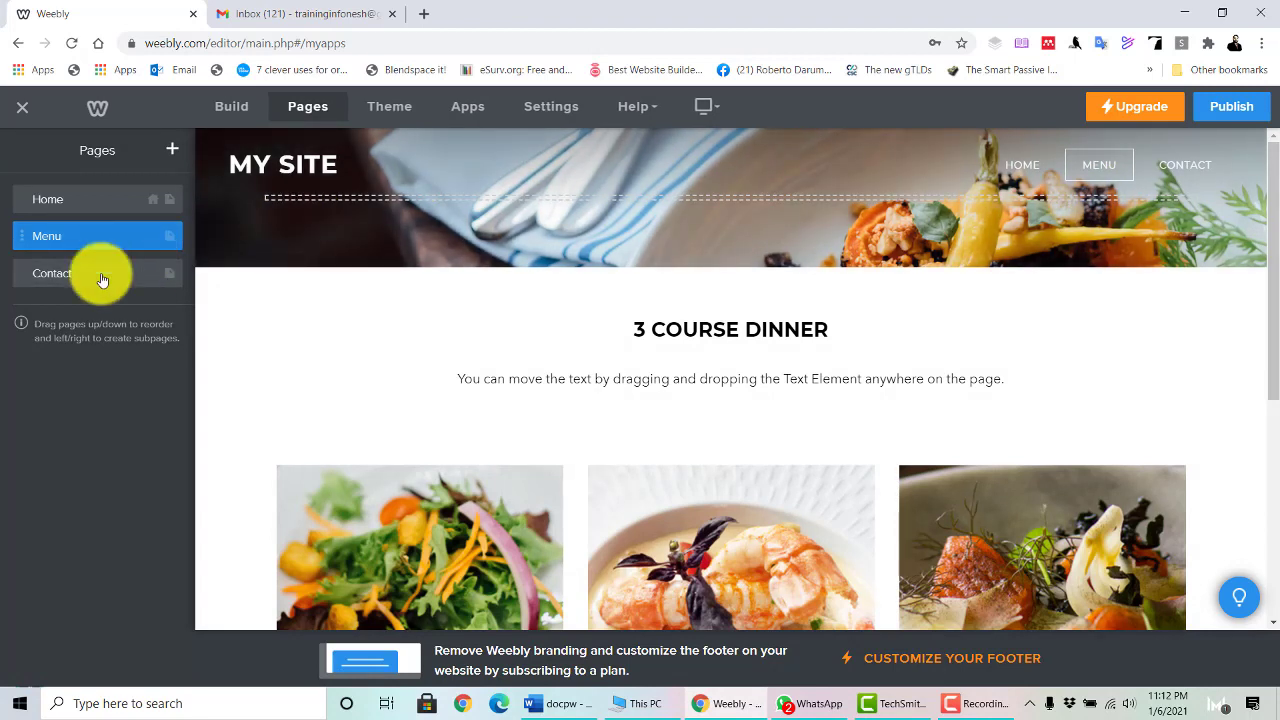
left_click(174, 155)
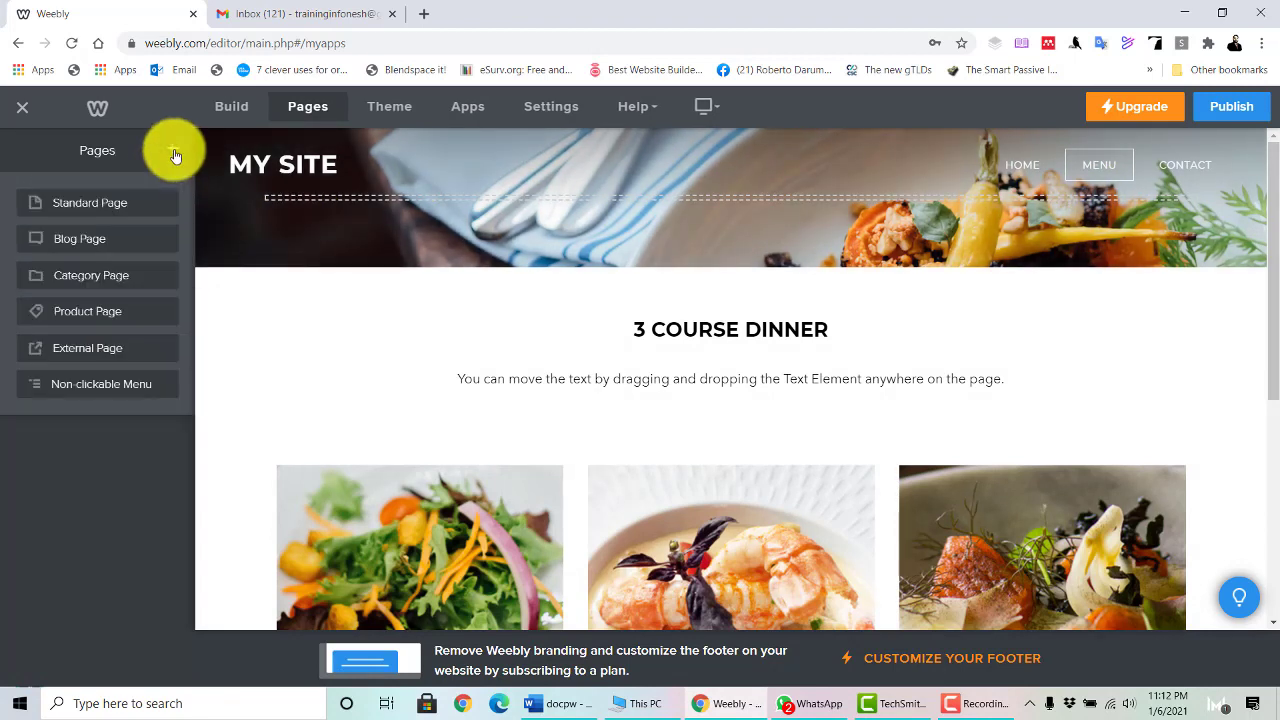
left_click(100, 207)
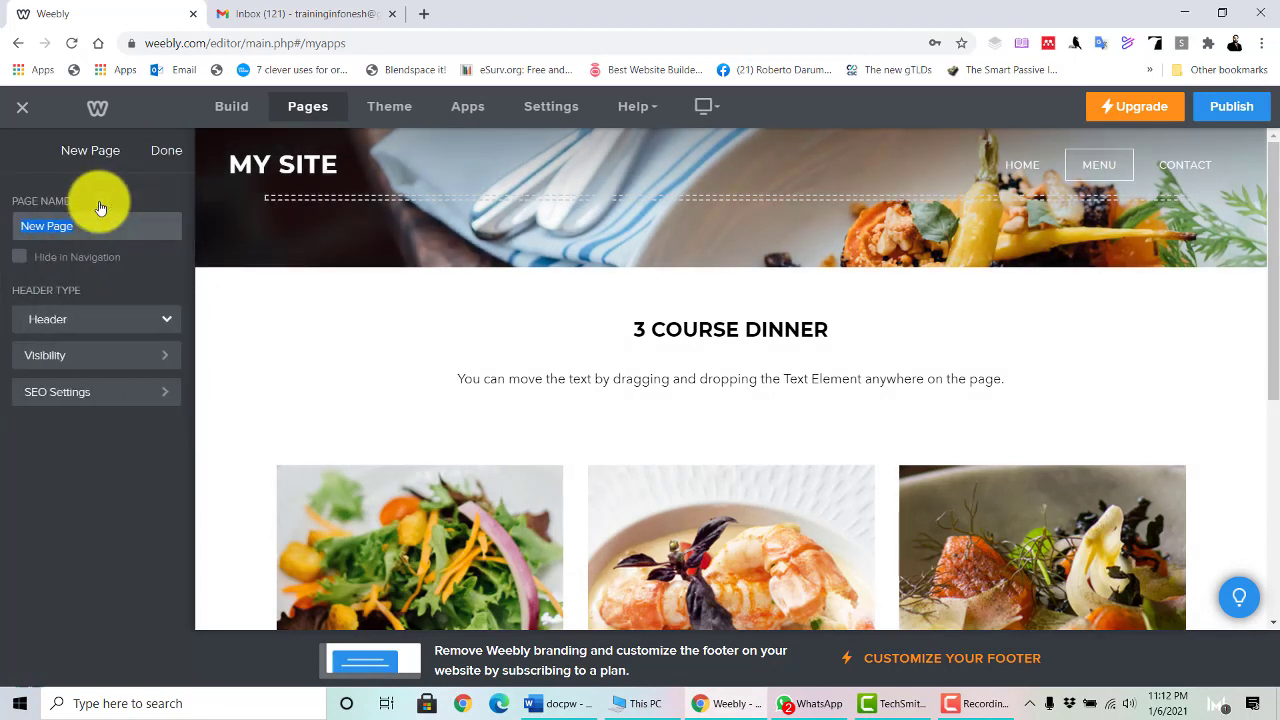
key("BackSpace")
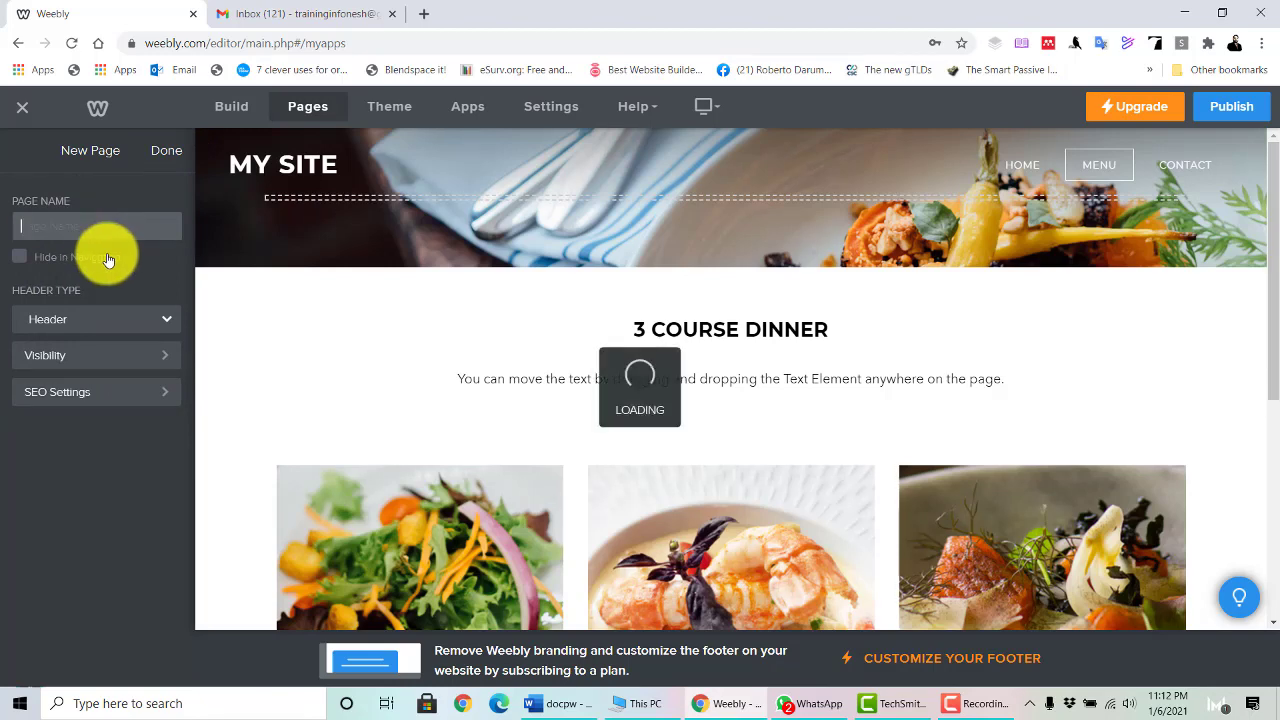
type("Our")
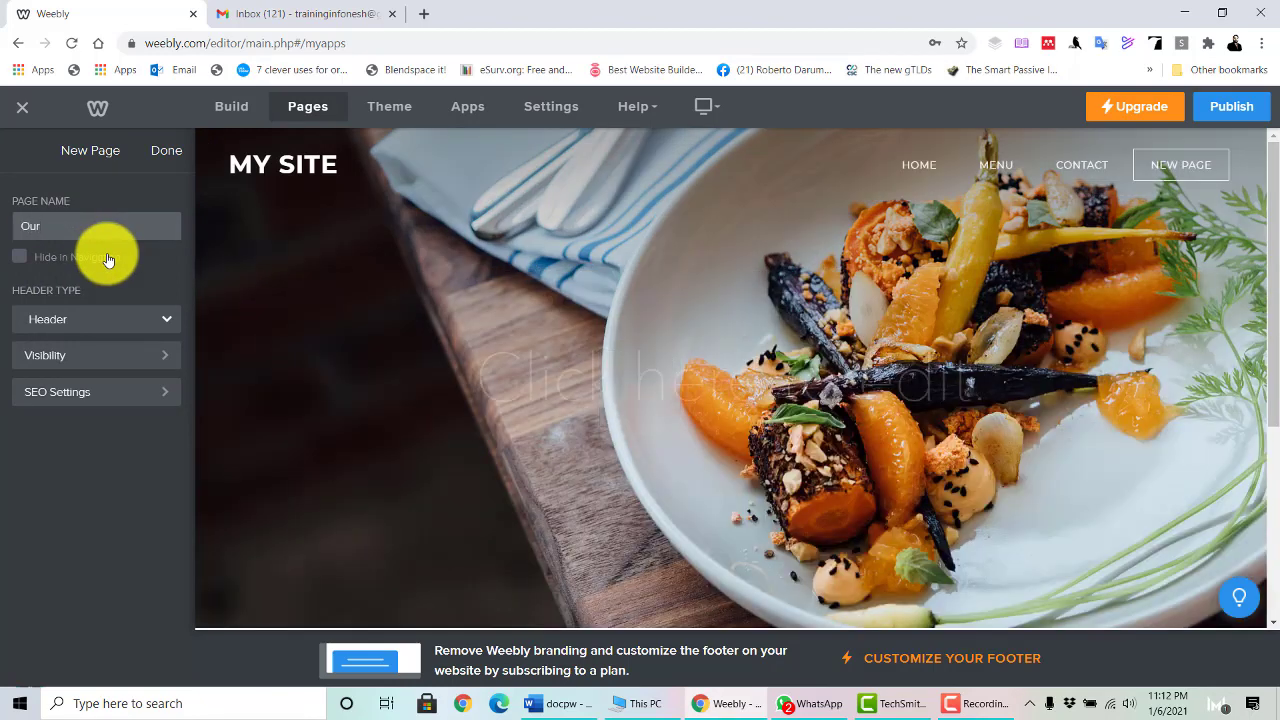
type(" Team")
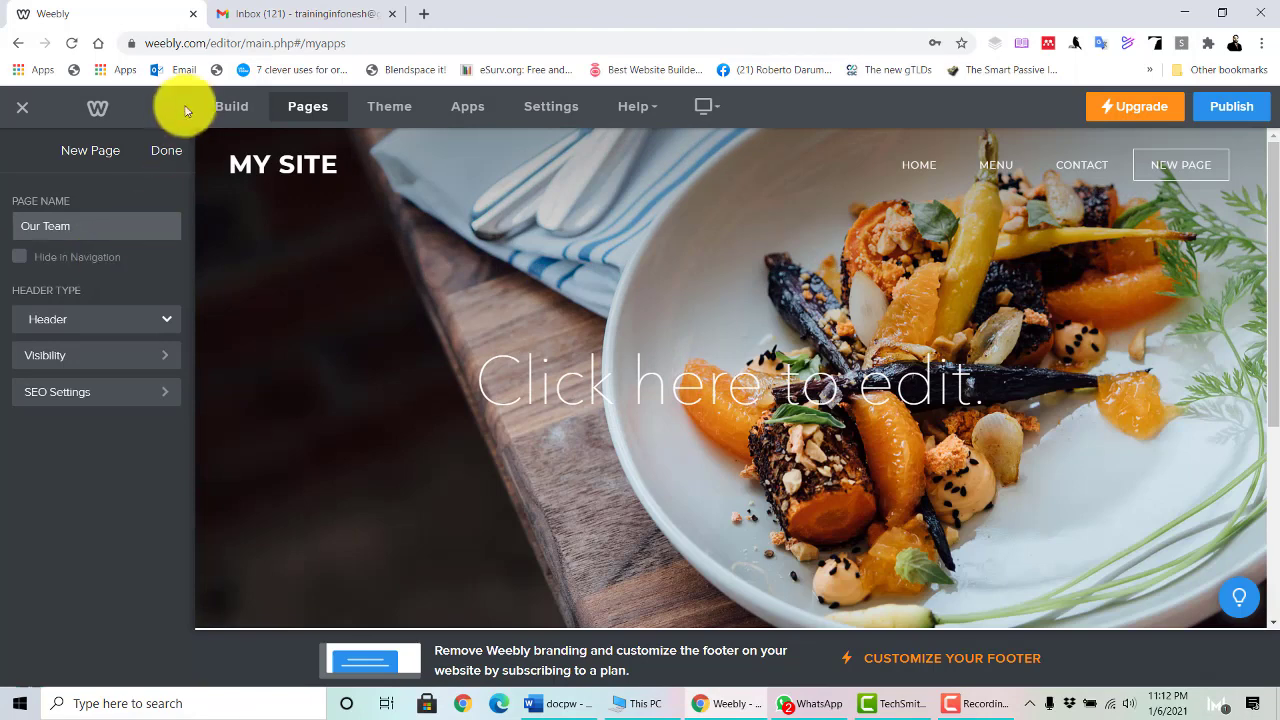
left_click(166, 152)
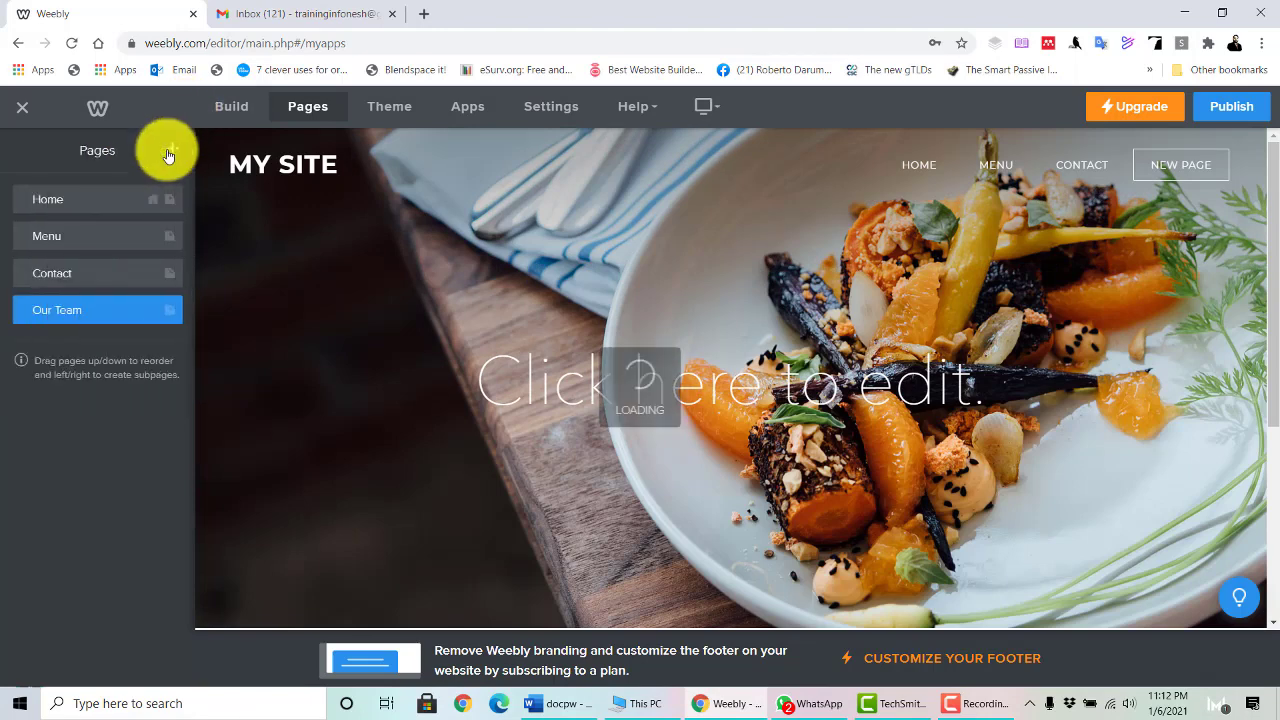
Step: Move Our Team above Contact in the page order
left_click(19, 314)
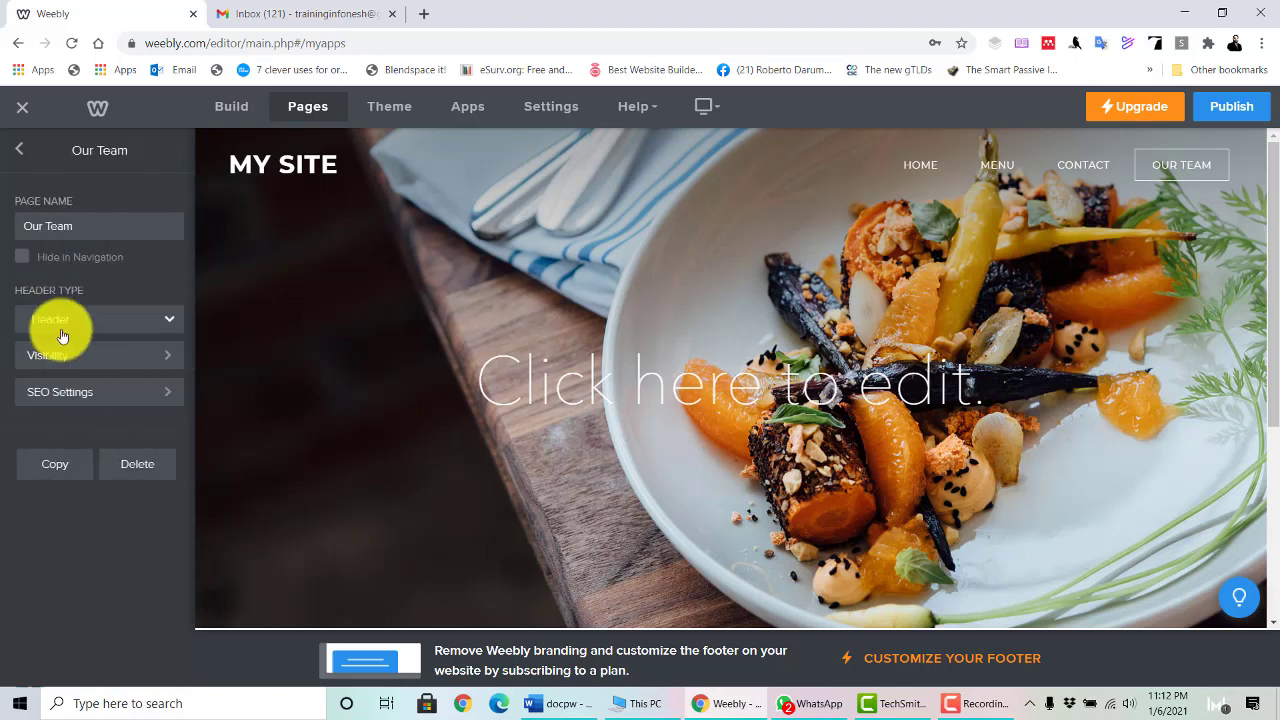
left_click(20, 151)
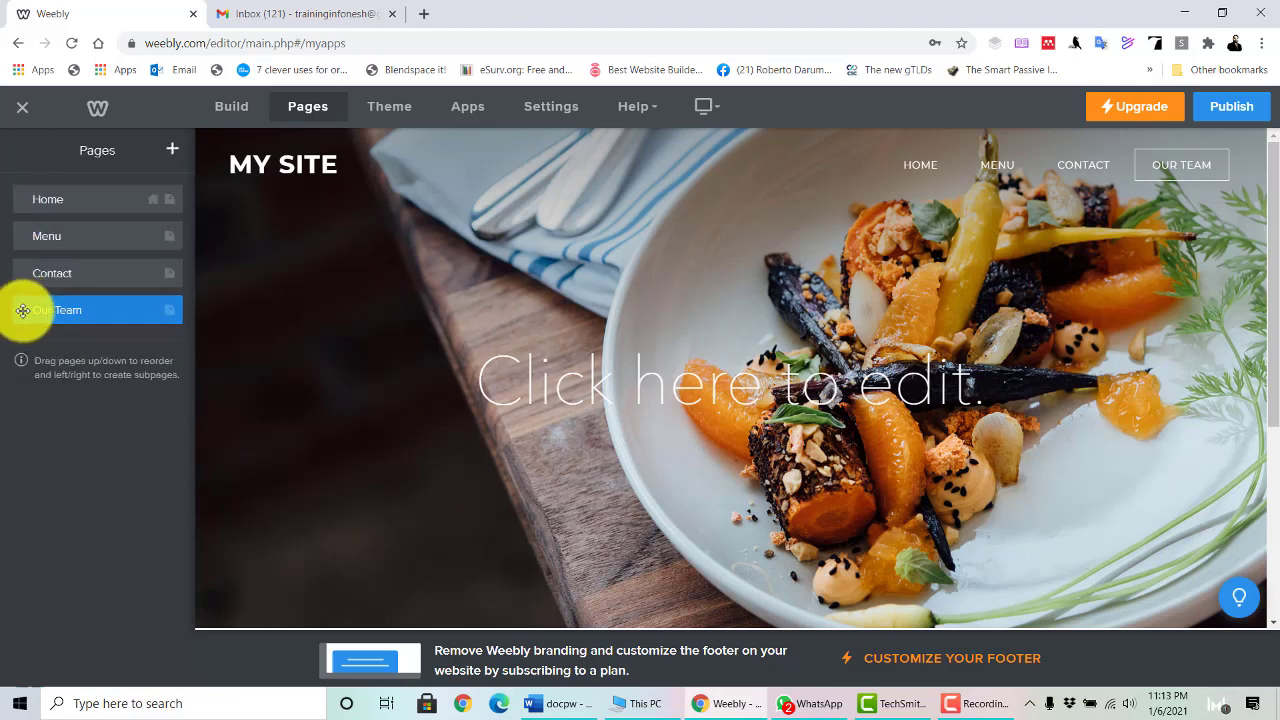
left_click_drag(22, 305, 24, 274)
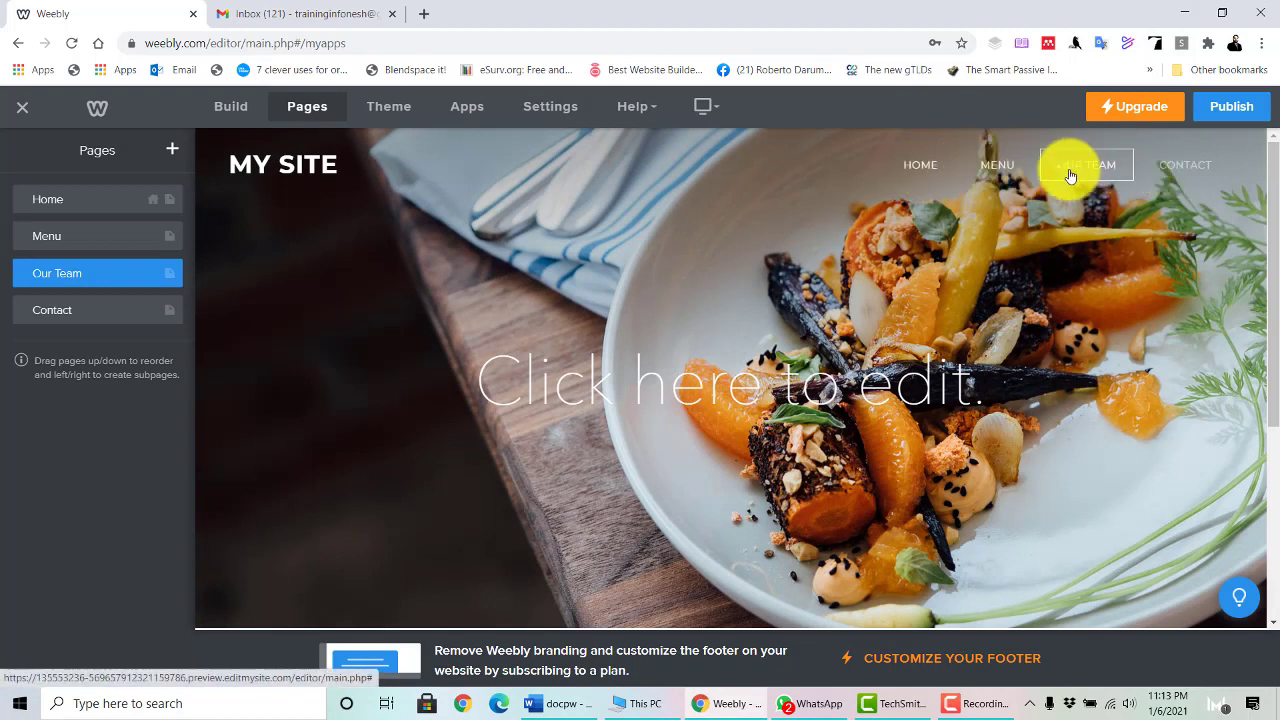
Step: Delete the Menu page, leaving Home, Our Team and Contact, and show new page types
left_click(101, 241)
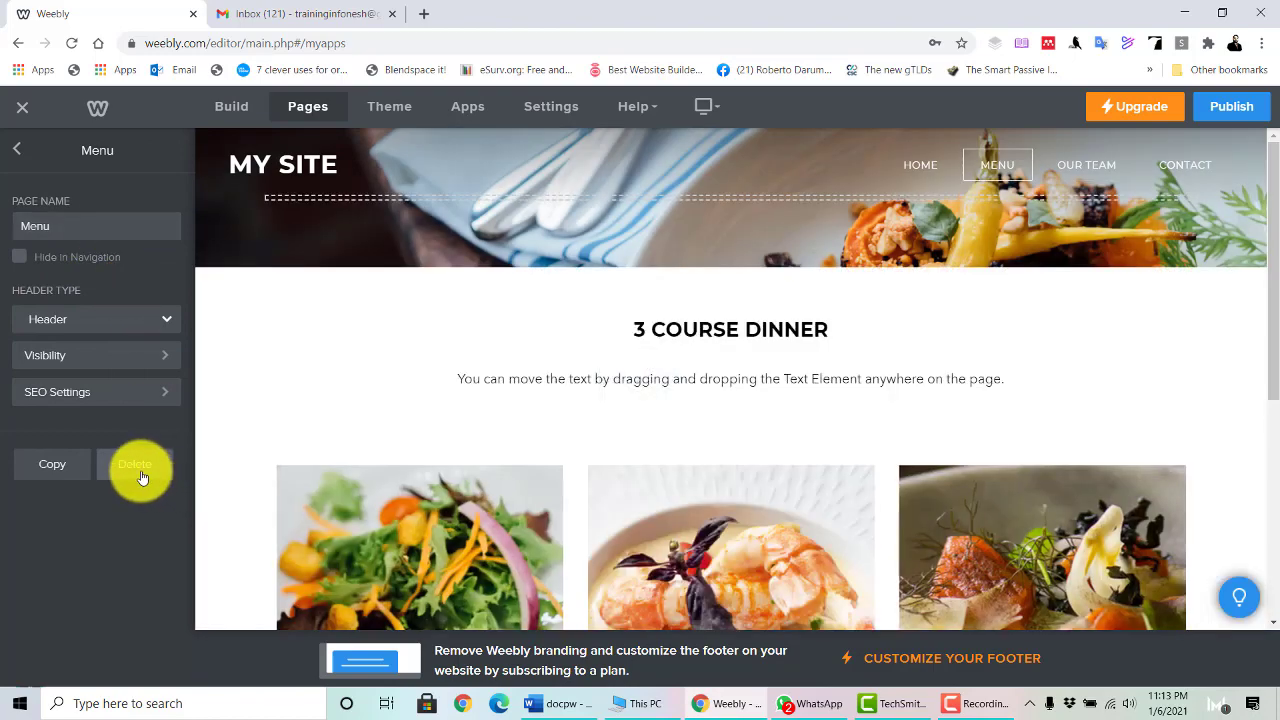
left_click(142, 476)
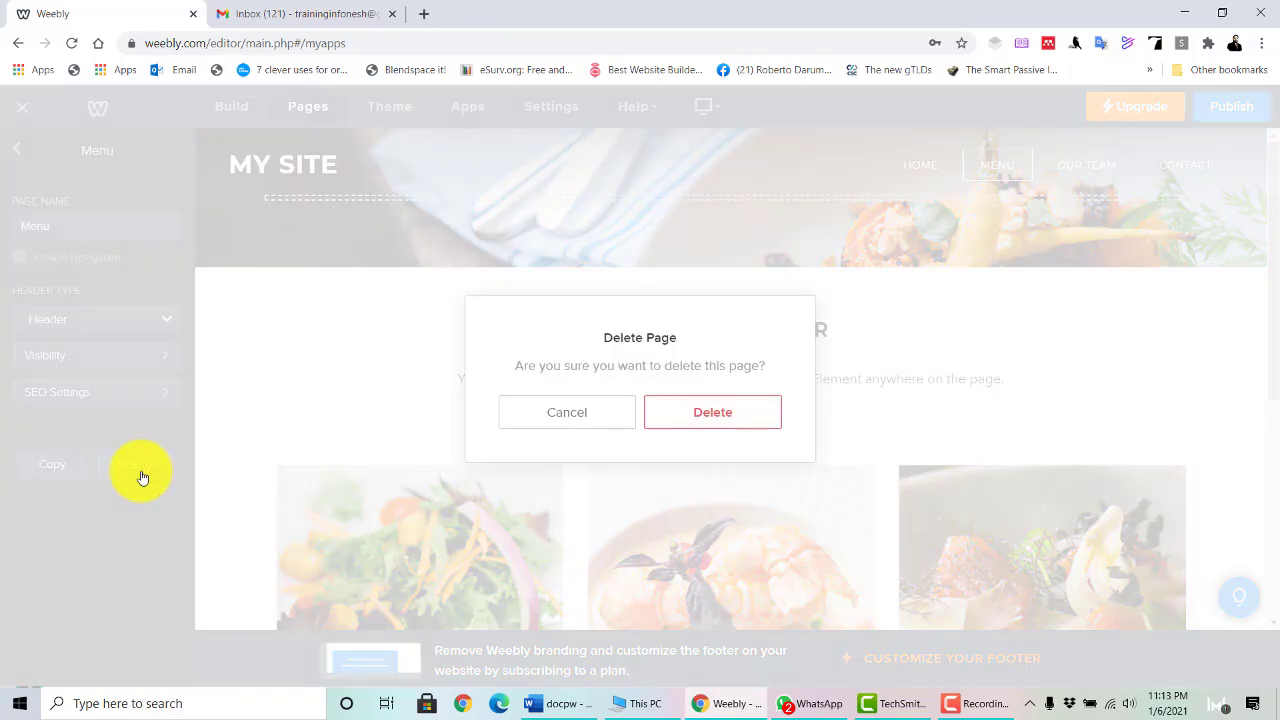
left_click(733, 419)
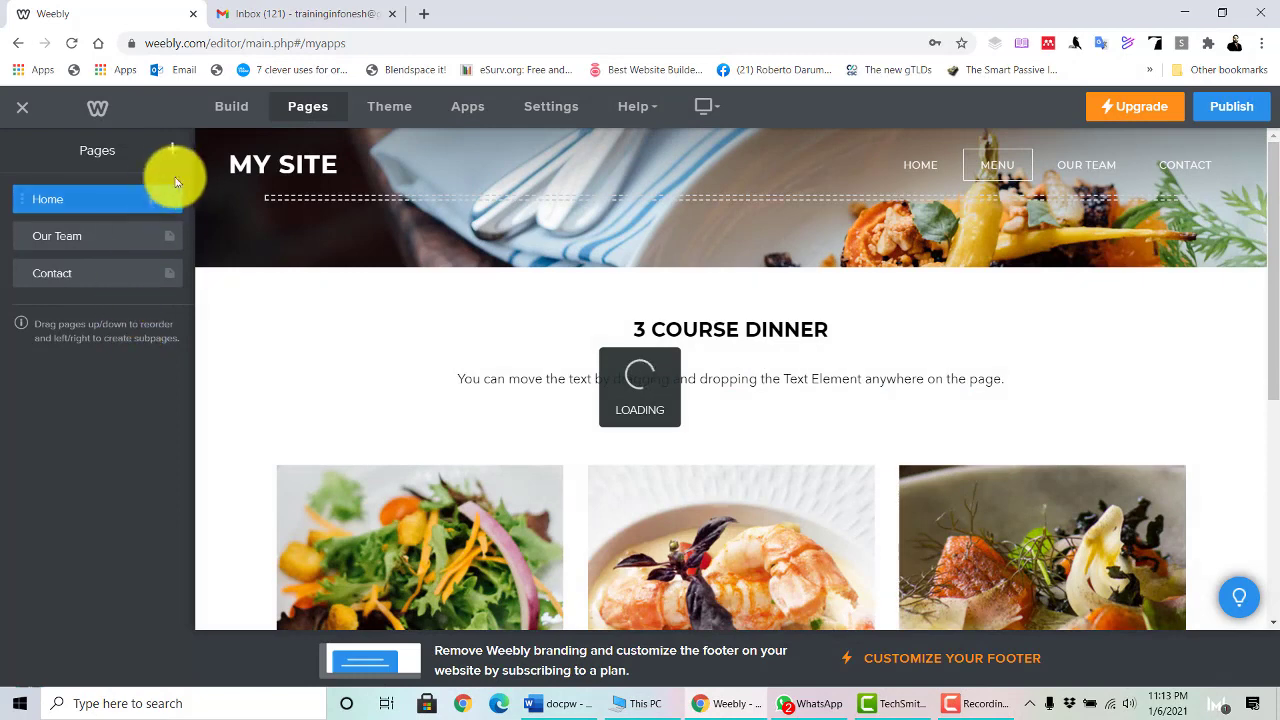
left_click(172, 154)
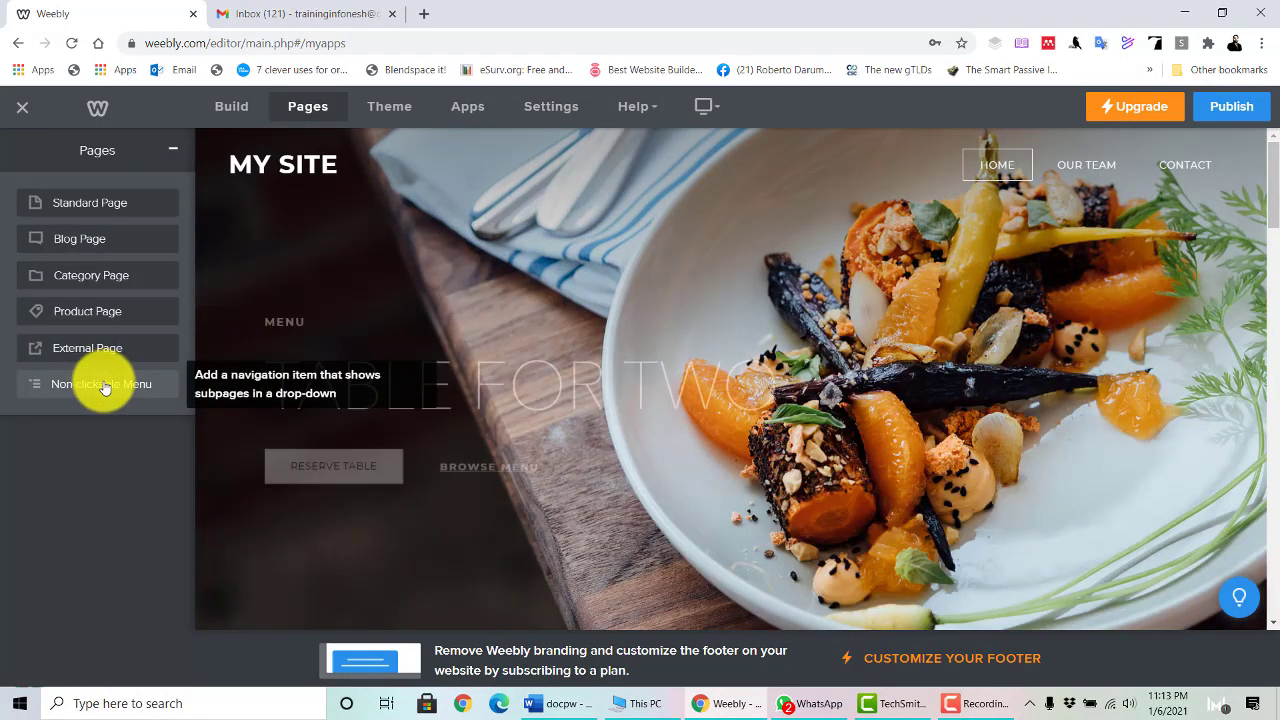
Step: Add a non-clickable menu item named 'Our Products'
left_click(104, 386)
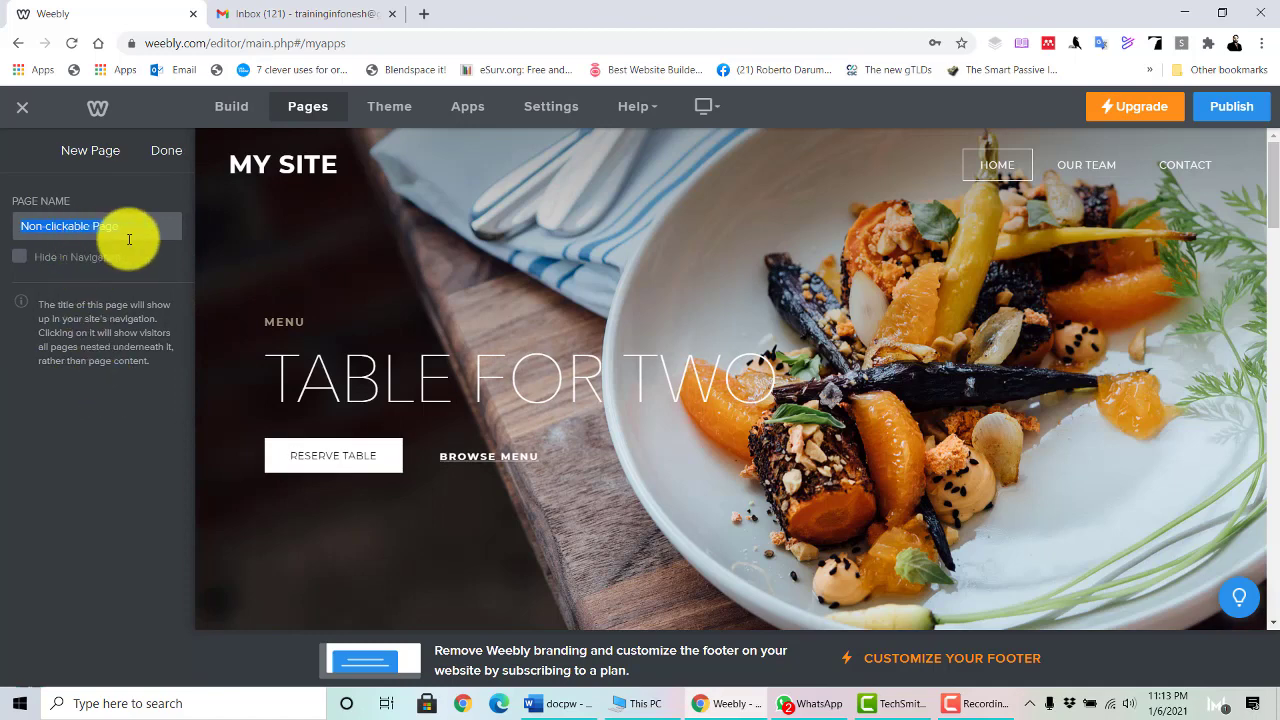
type("Prod")
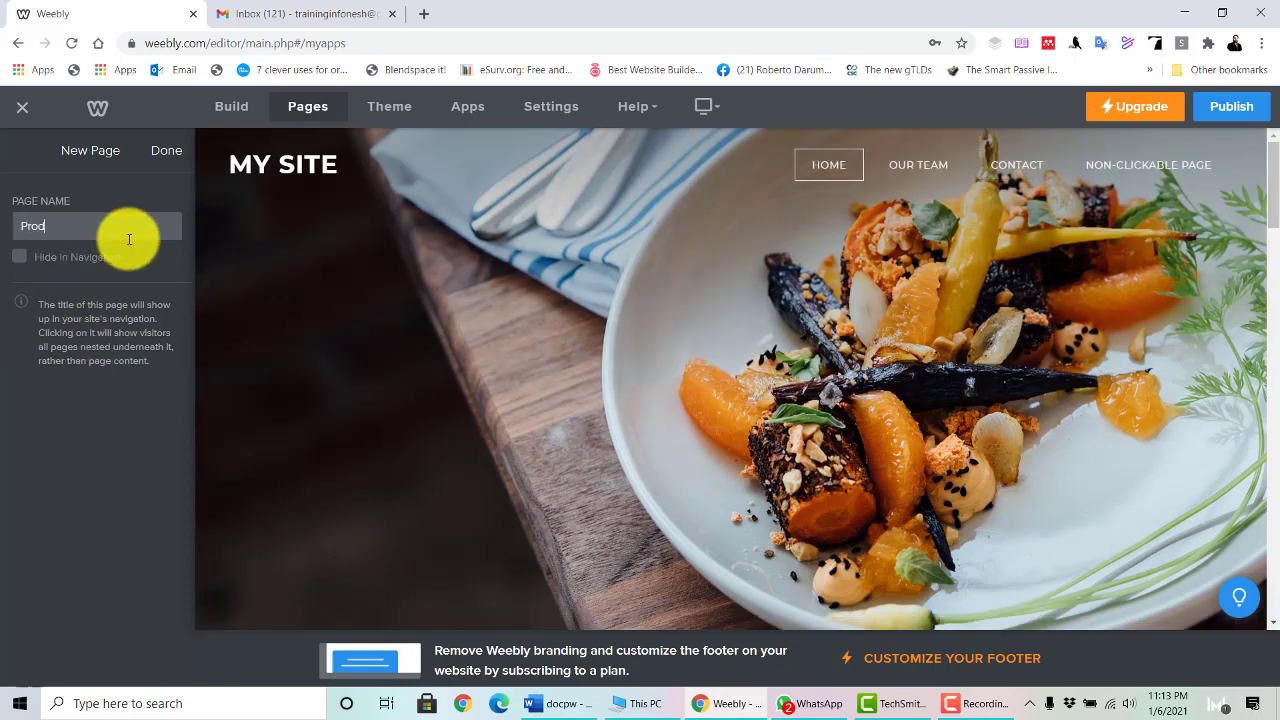
type("c")
key("BackSpace")
key("BackSpace")
key("BackSpace")
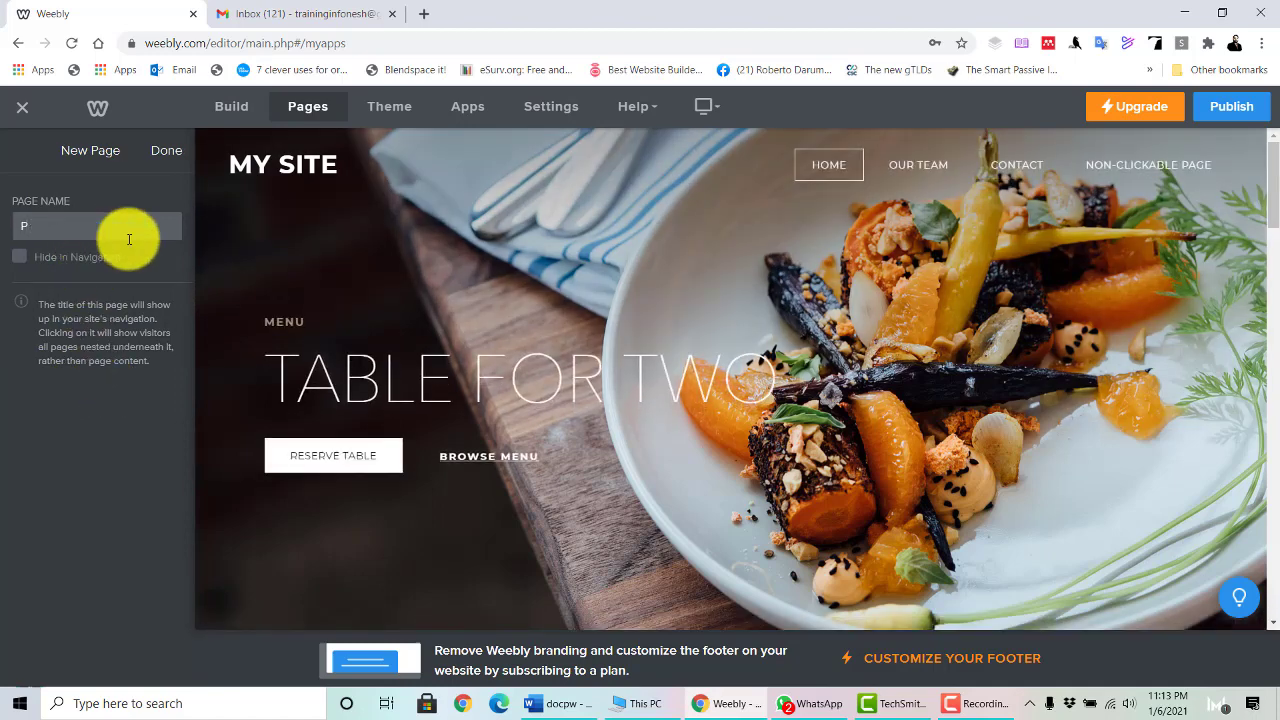
type("Our Products")
left_click(163, 155)
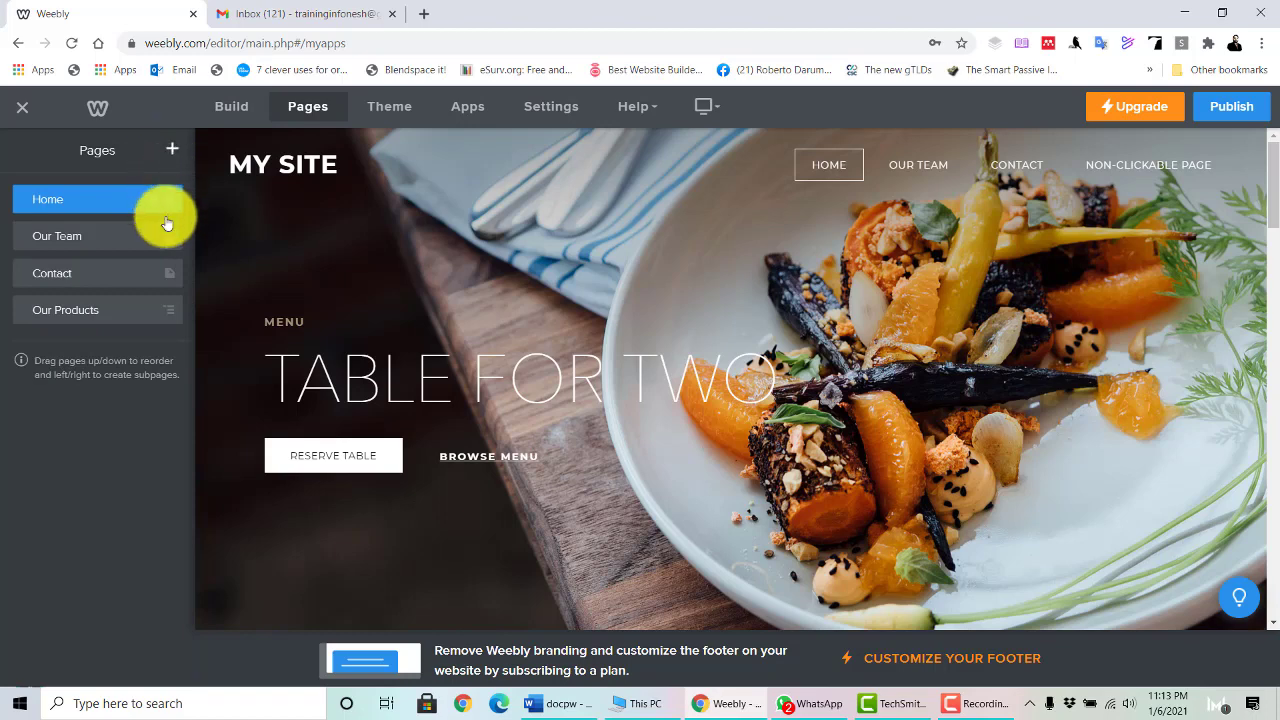
Step: Move Our Products directly below Home in the page list
left_click_drag(16, 312, 16, 240)
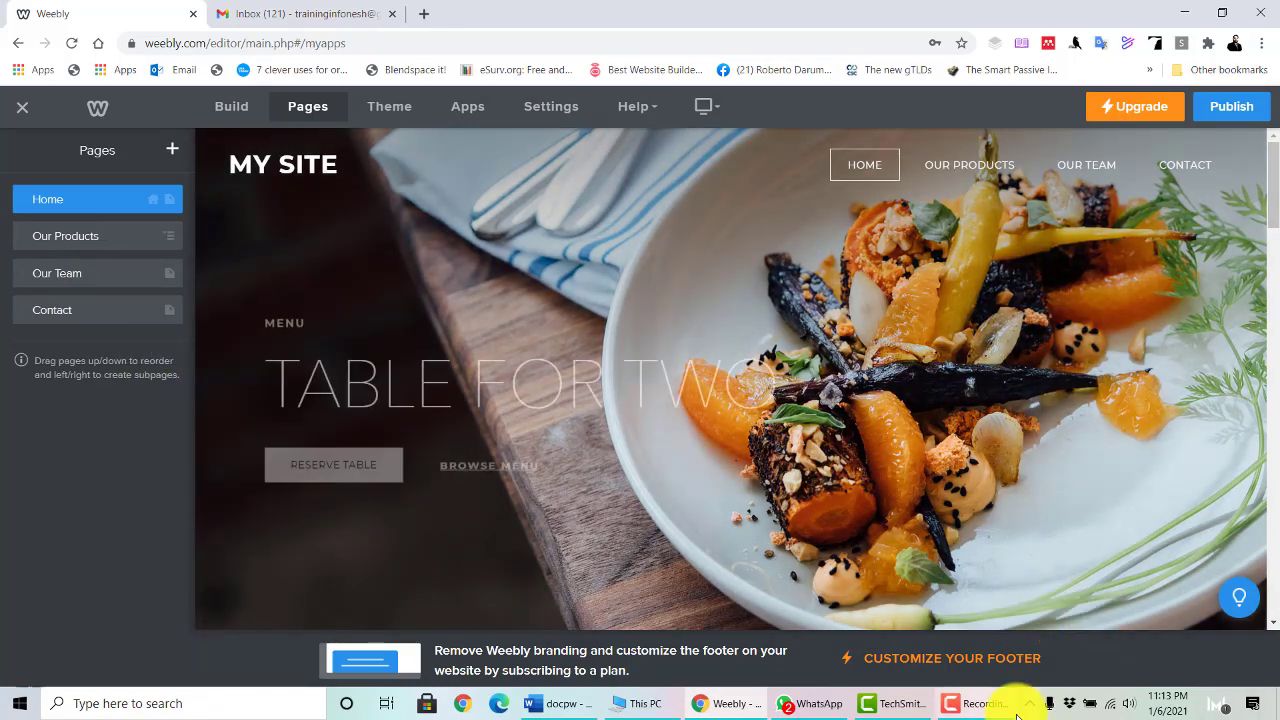
left_click(1110, 700)
left_click(1213, 645)
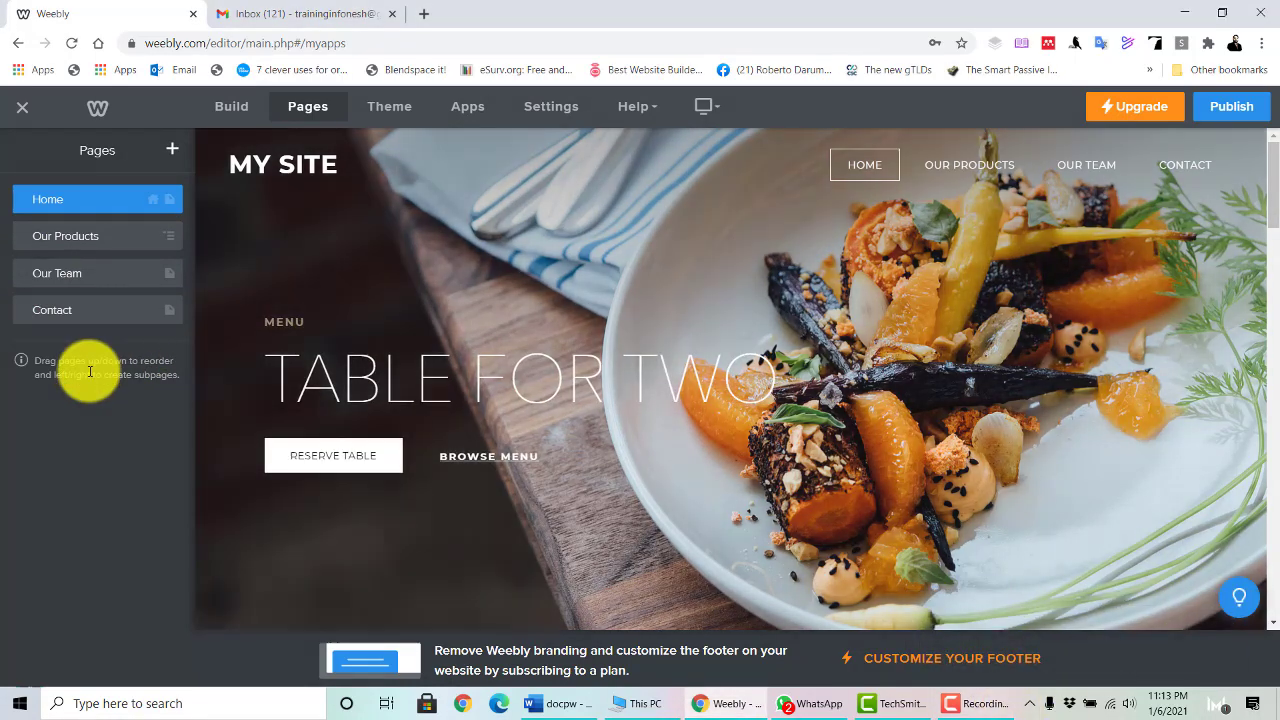
left_click(77, 238)
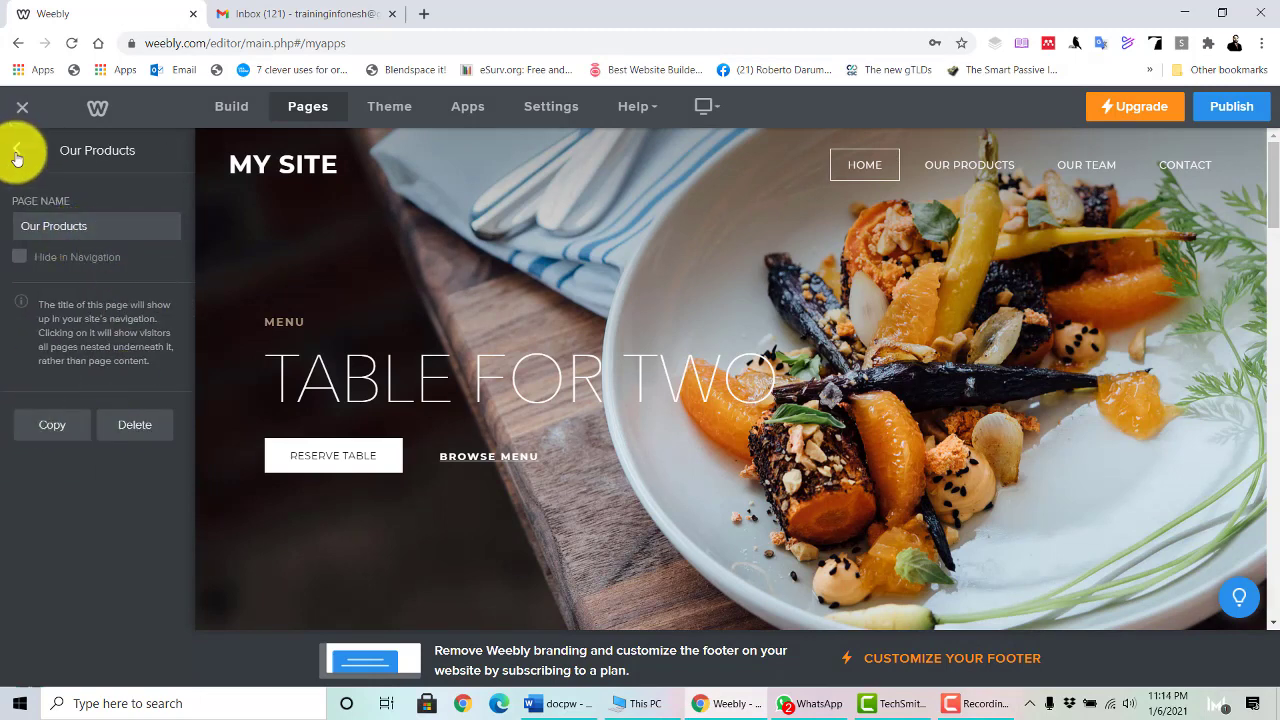
left_click(17, 152)
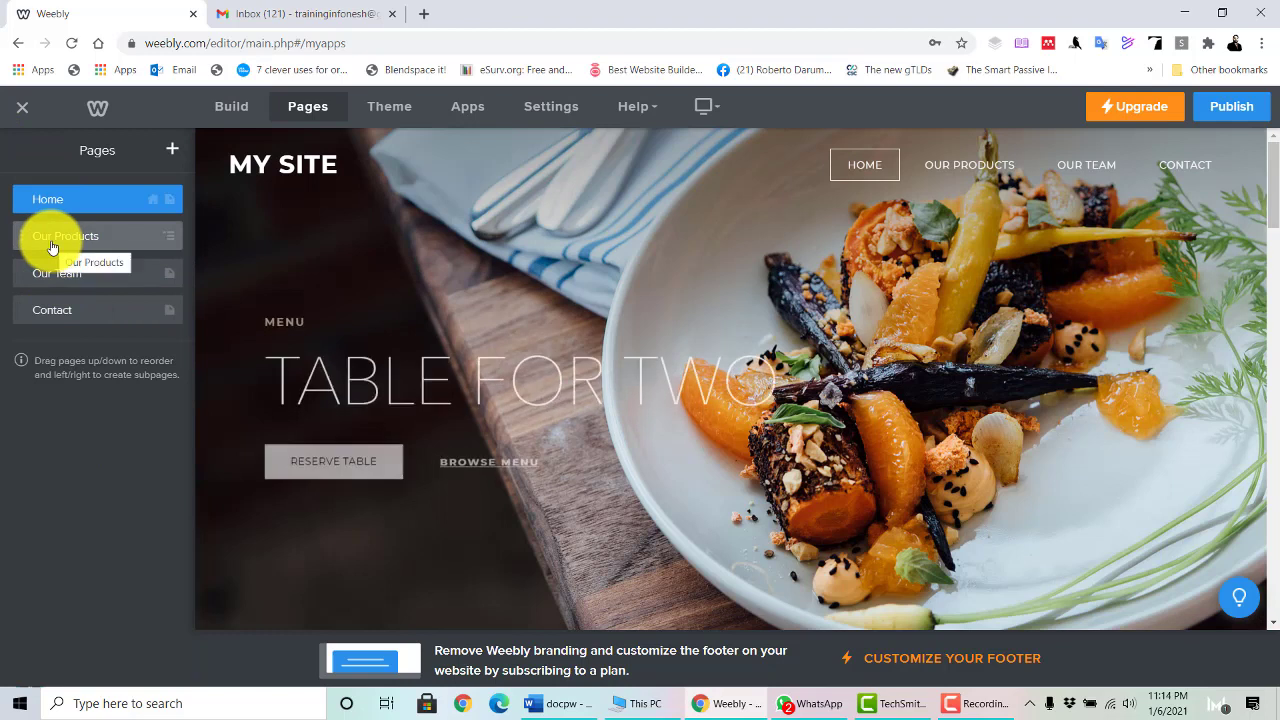
left_click(172, 152)
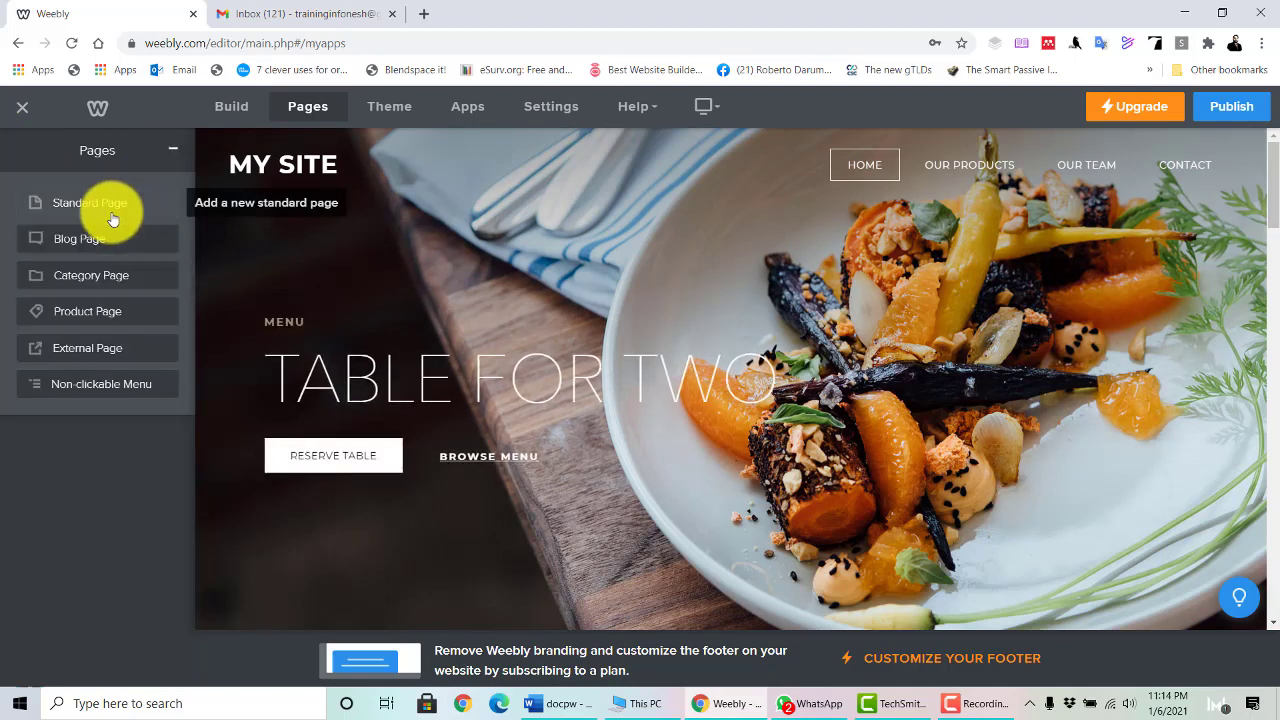
Step: Add a standard page named 'Food'
left_click(103, 213)
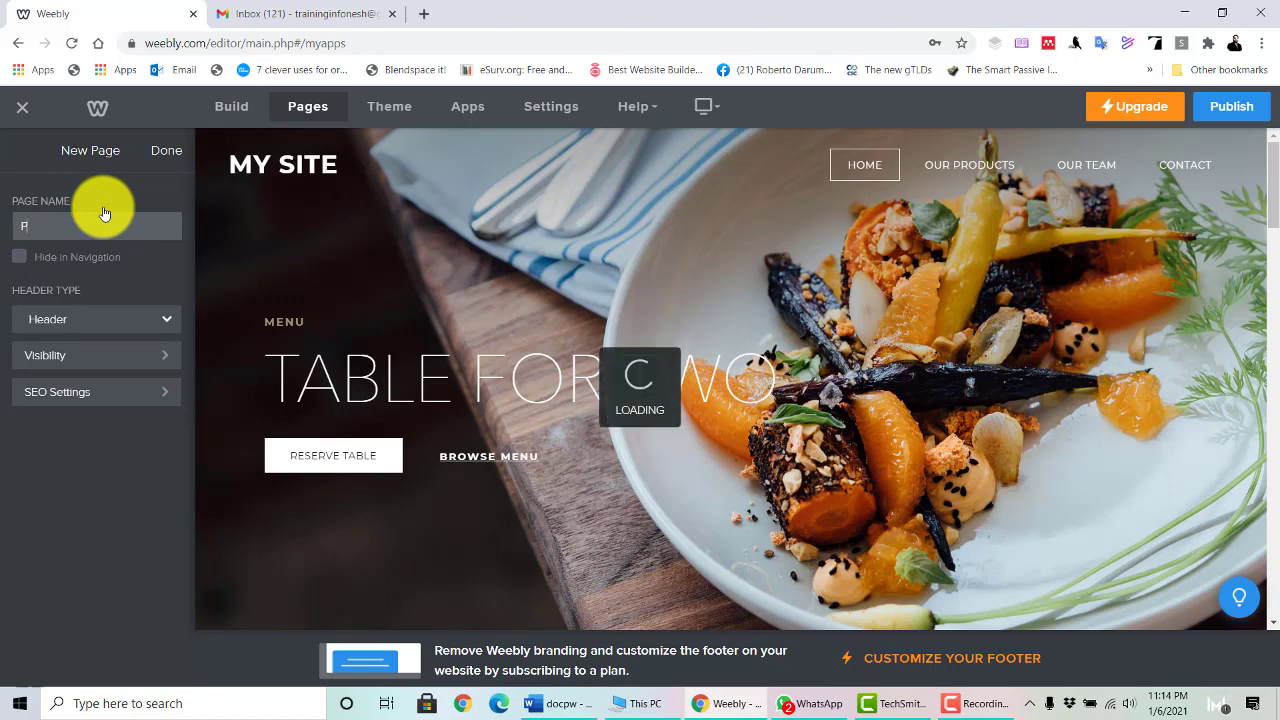
type("P")
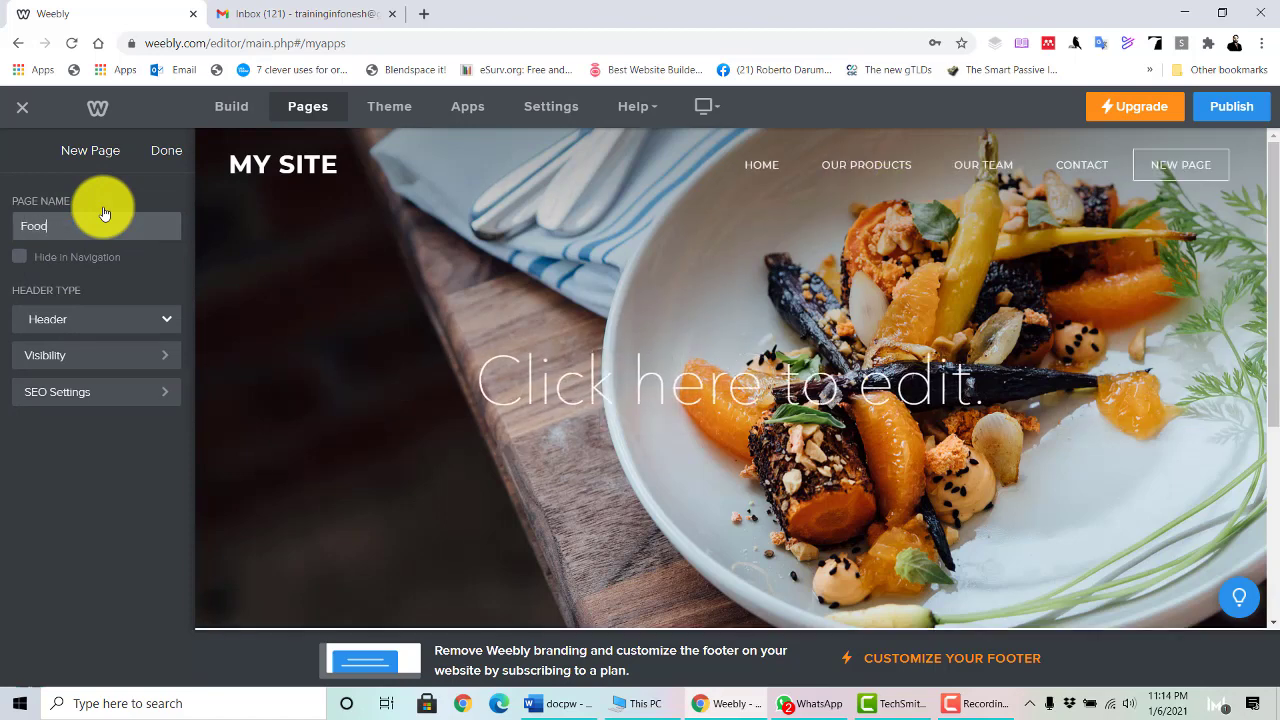
left_click(165, 155)
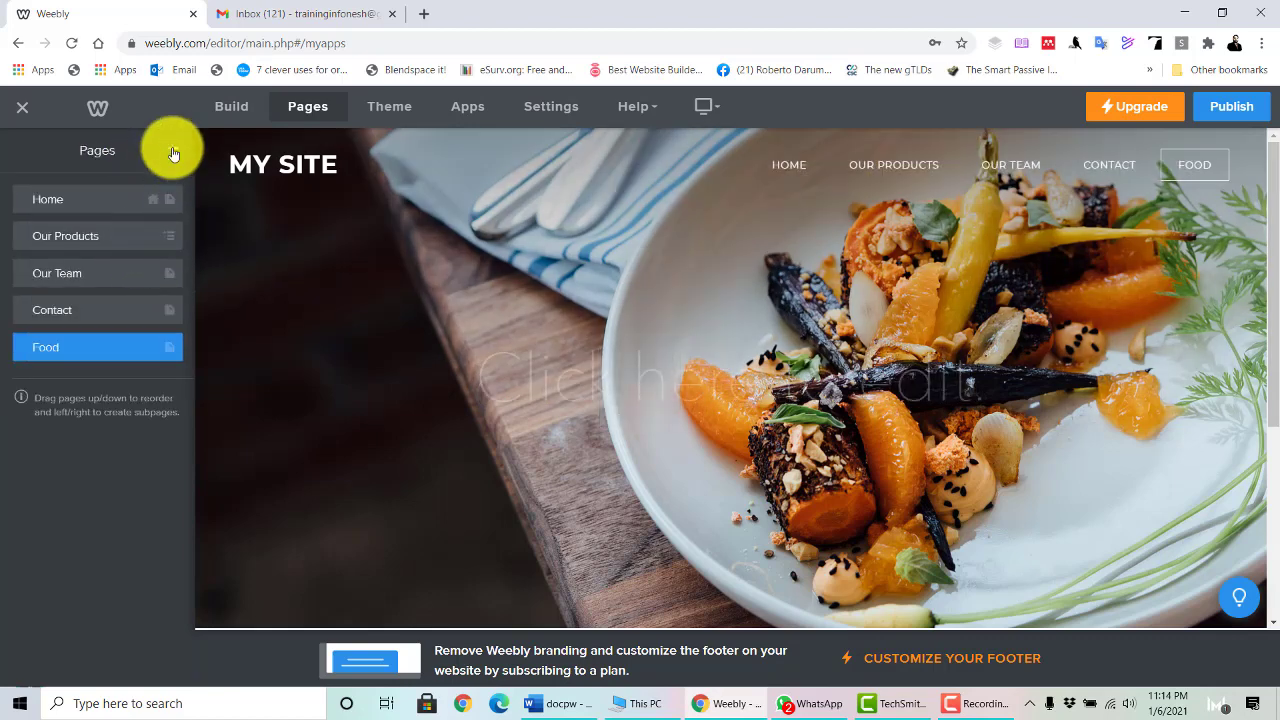
Step: Add a second standard page named 'Drinks'
left_click(172, 151)
left_click(109, 205)
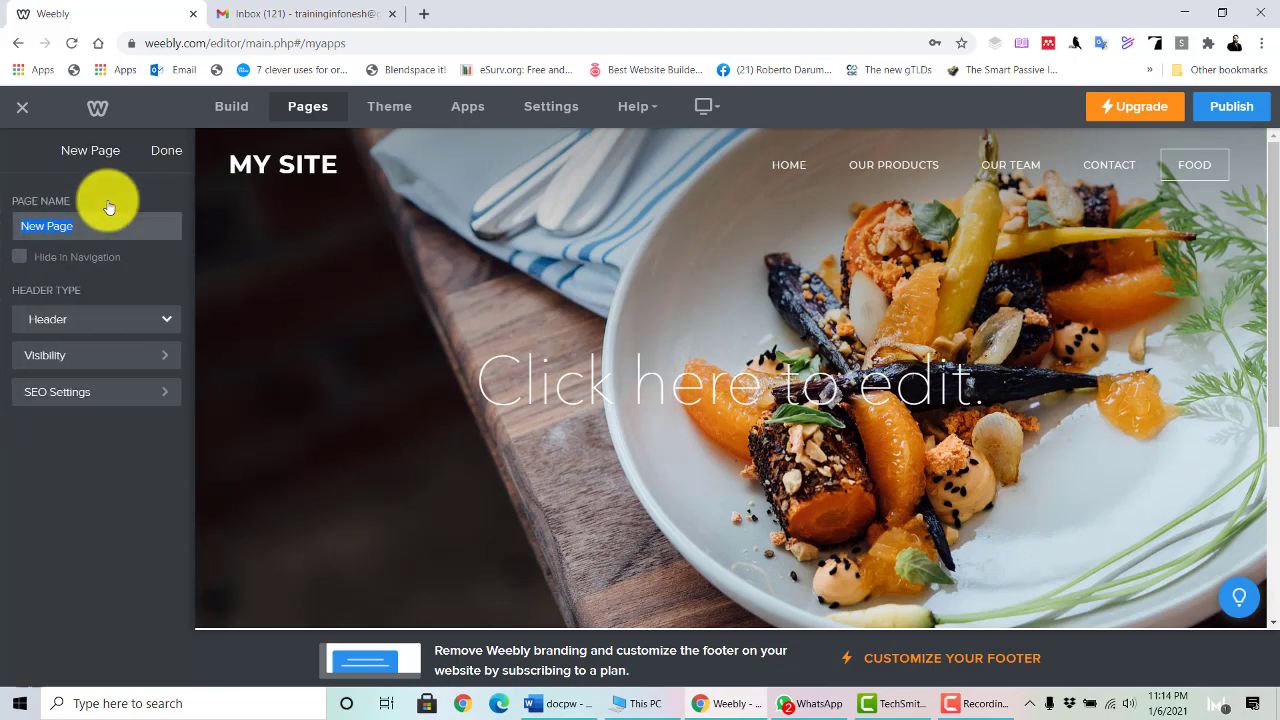
type("Dr")
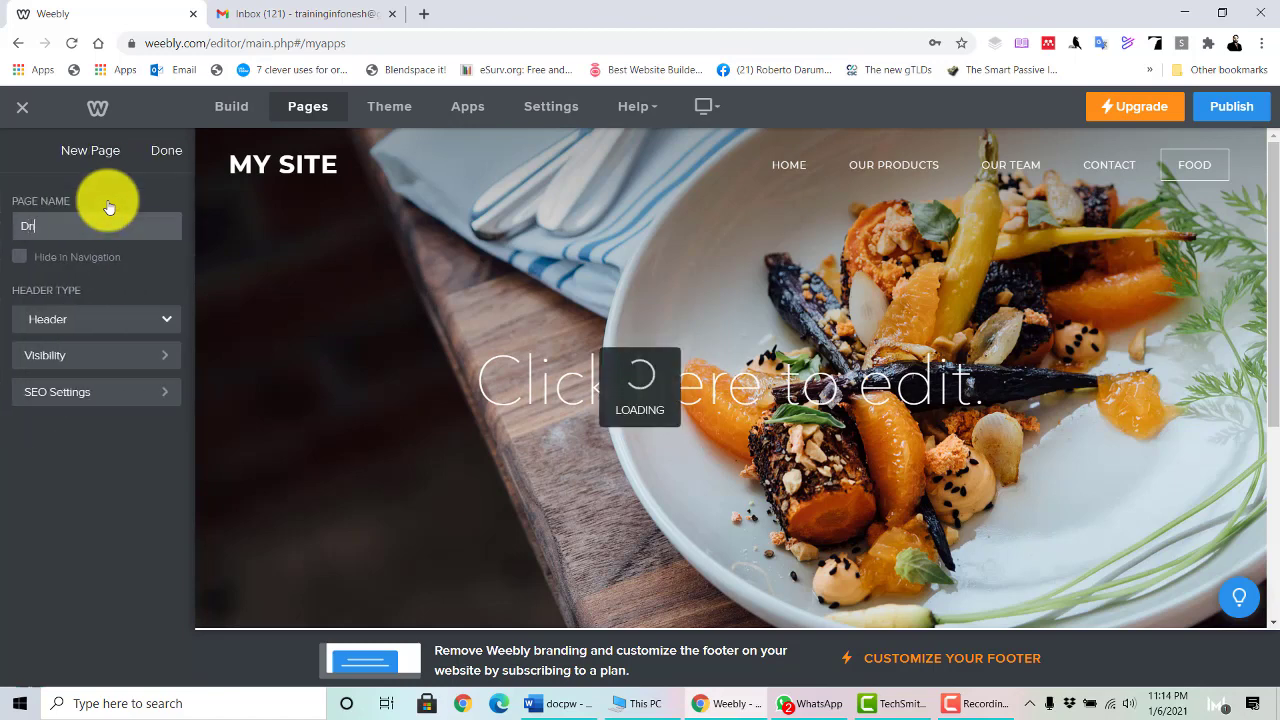
type("inks")
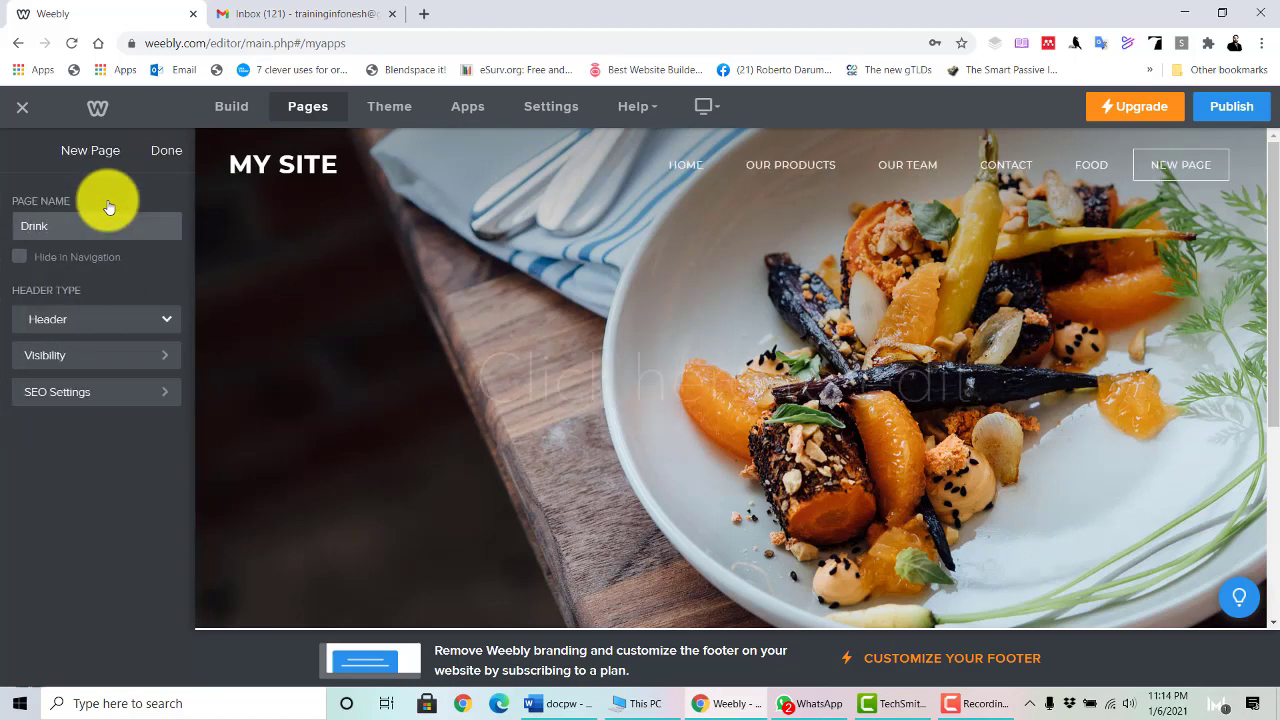
key("BackSpace")
key("BackSpace")
key("BackSpace")
key("BackSpace")
key("BackSpace")
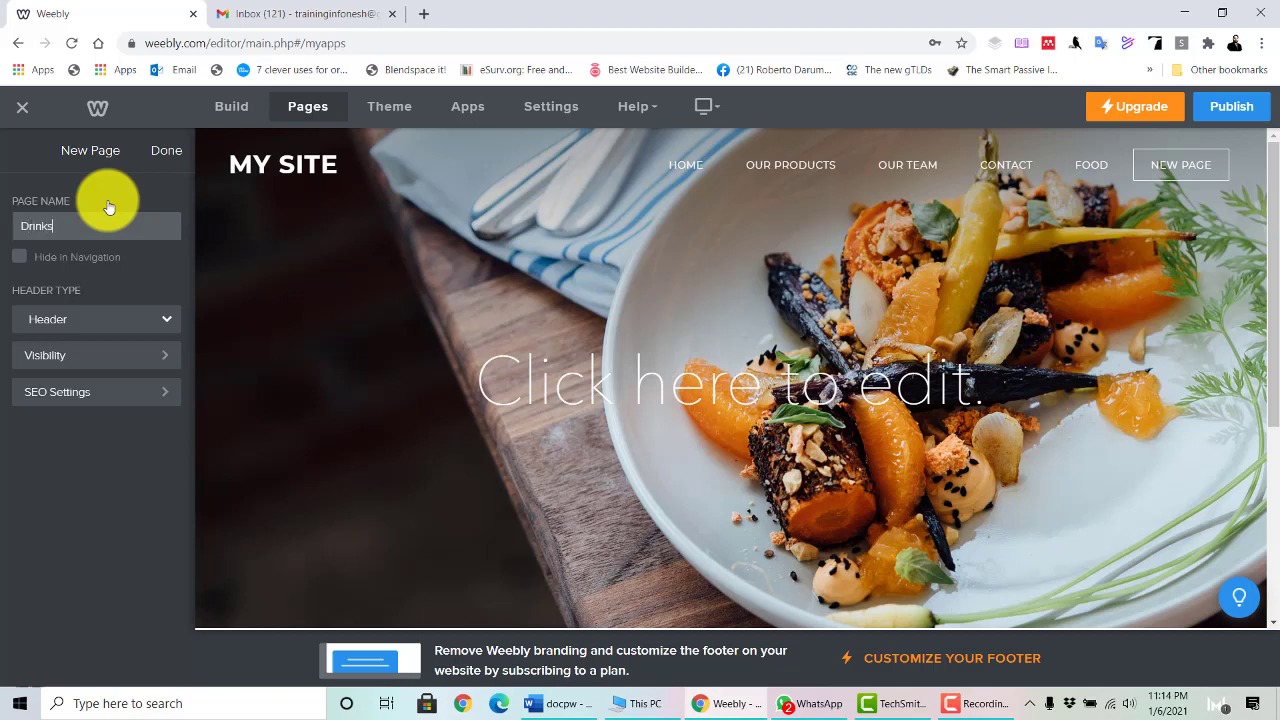
left_click(158, 151)
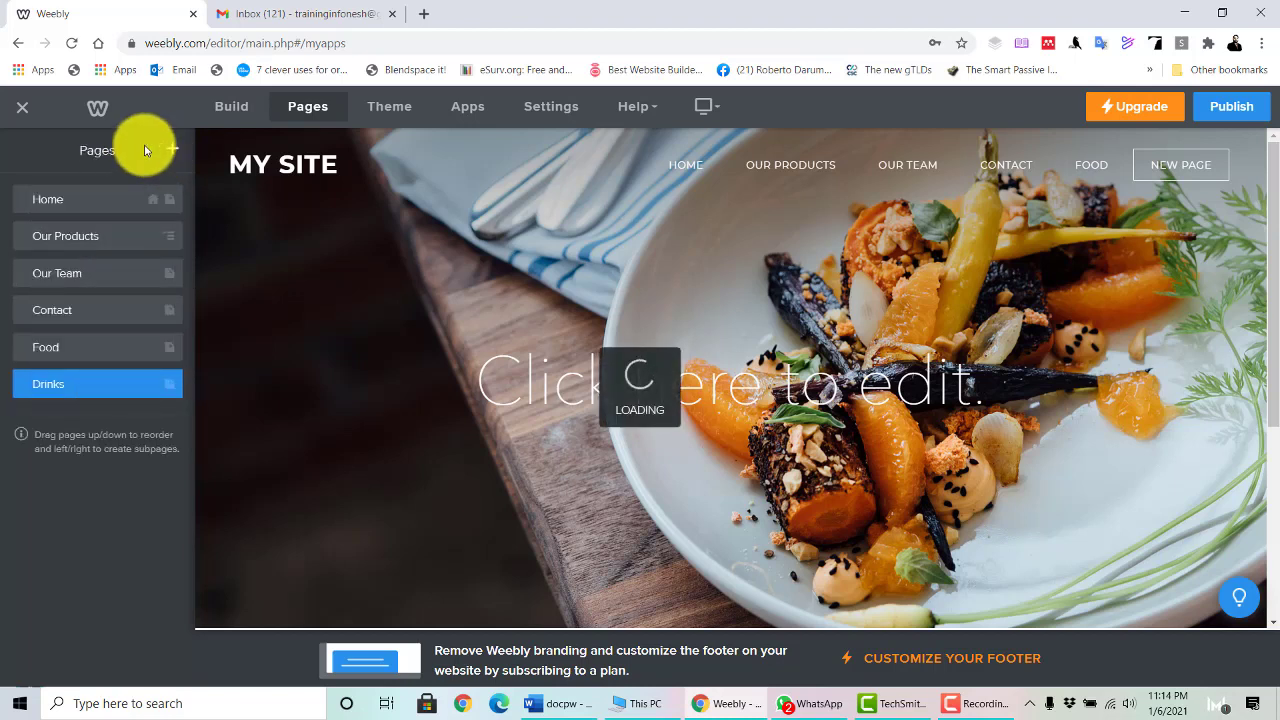
left_click(33, 390)
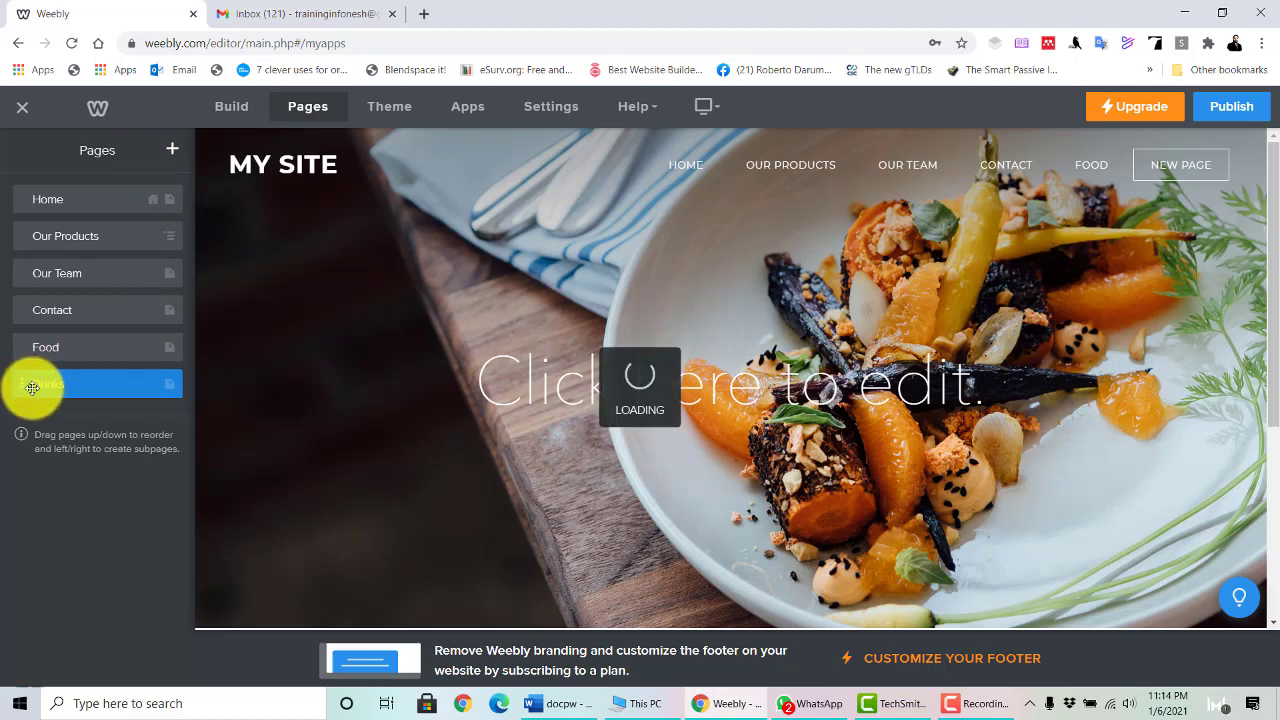
Step: Drag Drinks and Food under Our Products and indent both as its subpages
left_click_drag(33, 388, 40, 292)
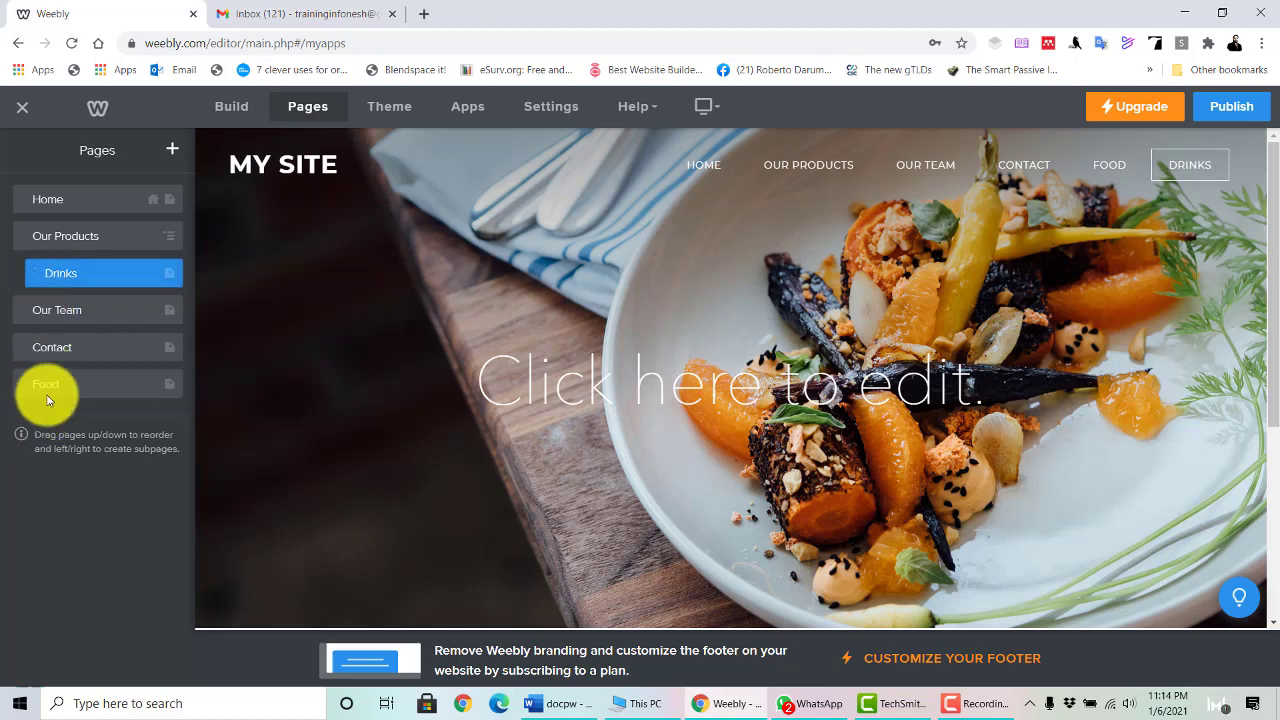
left_click_drag(43, 396, 62, 315)
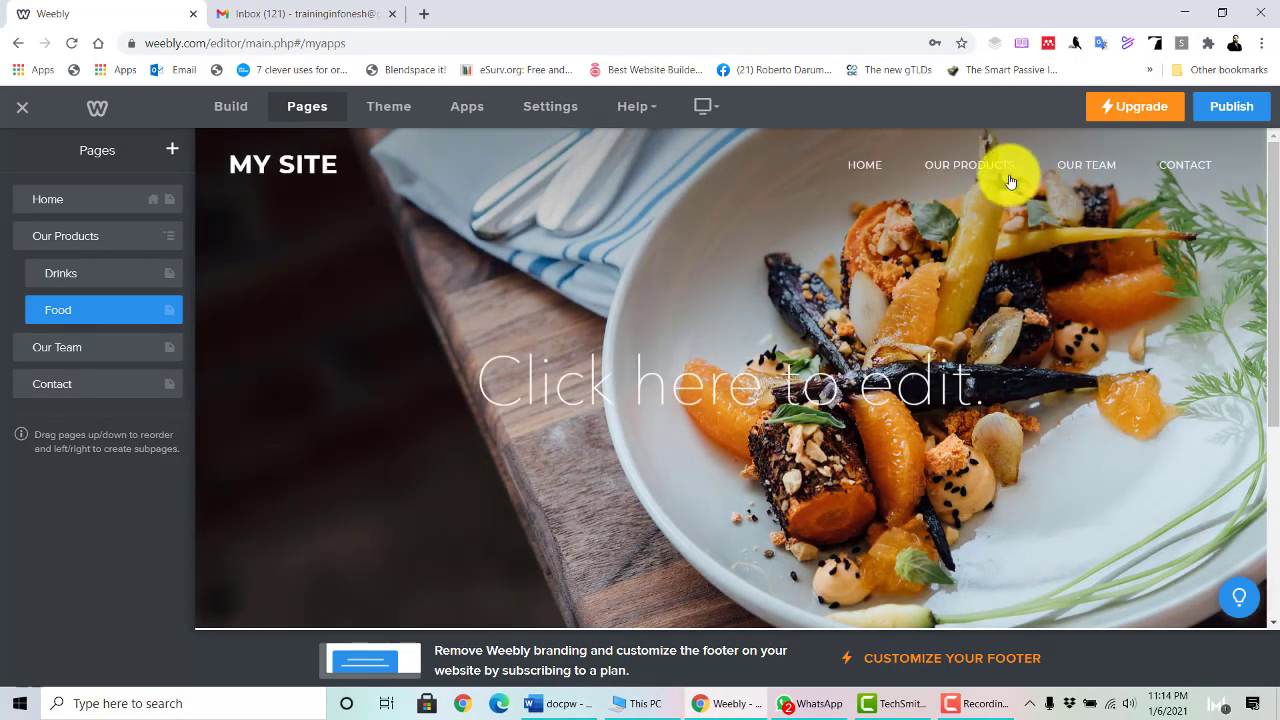
mouse_move(983, 163)
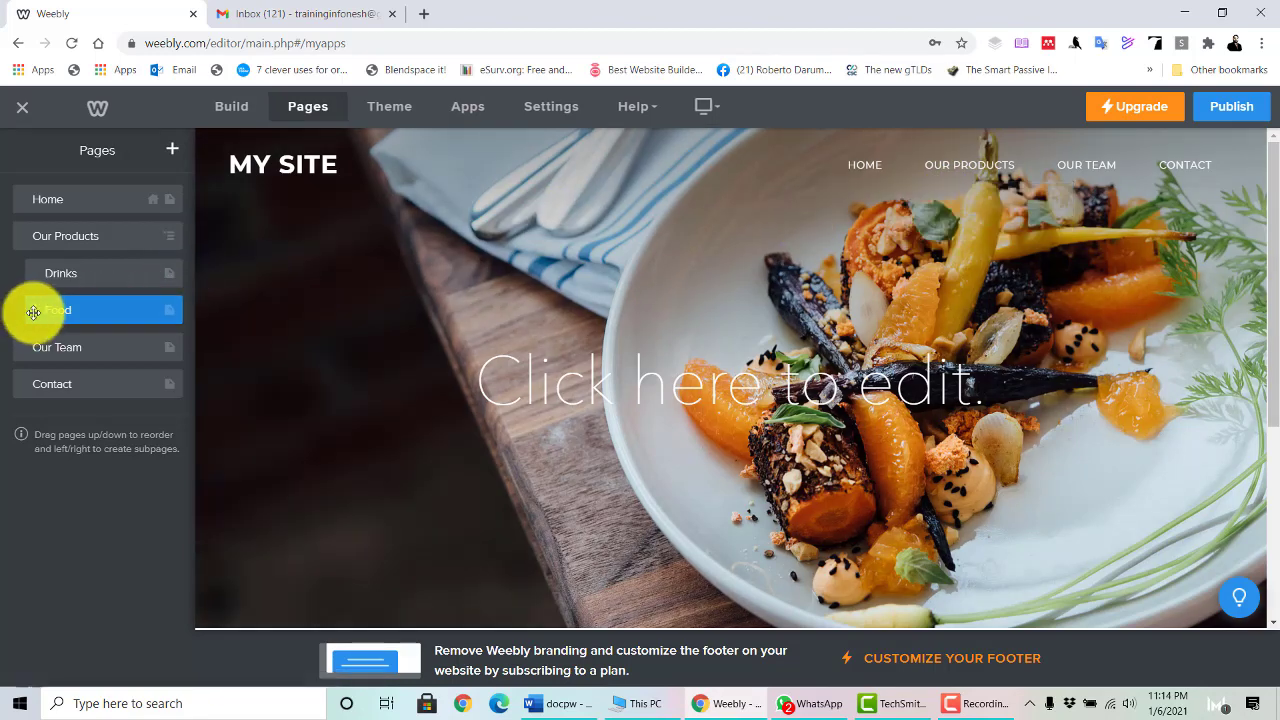
left_click_drag(34, 312, 66, 286)
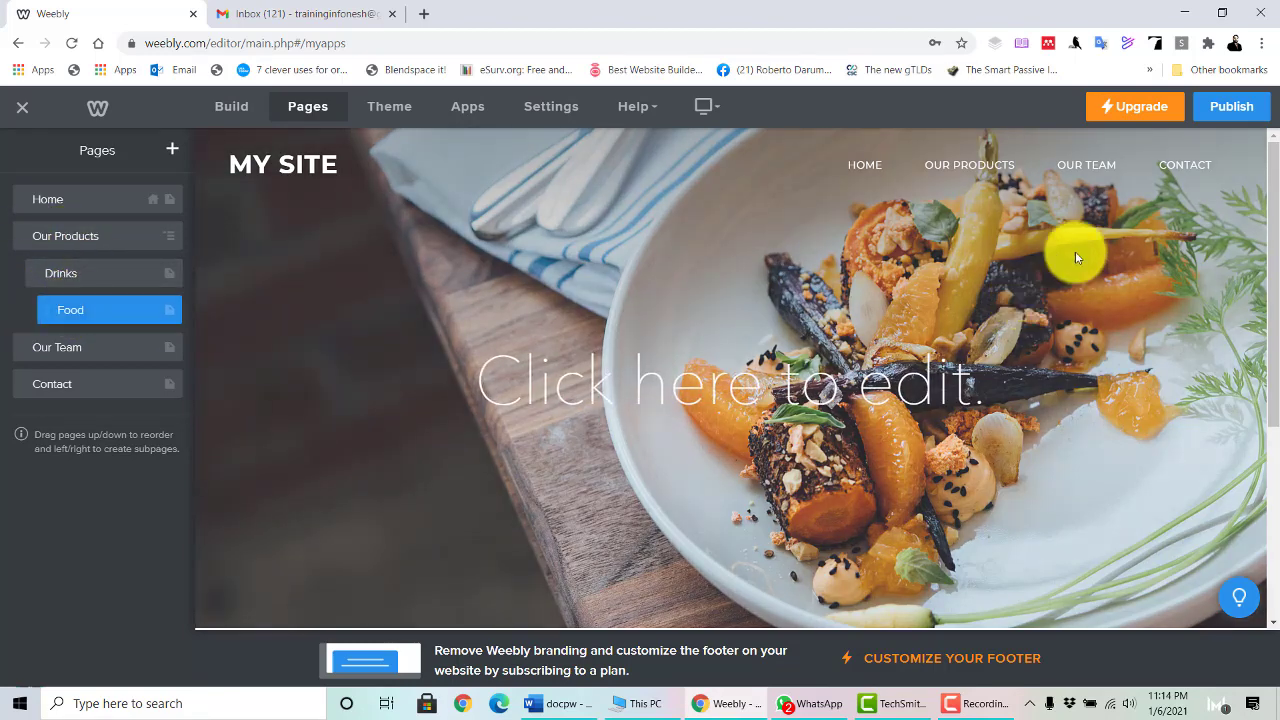
mouse_move(1000, 170)
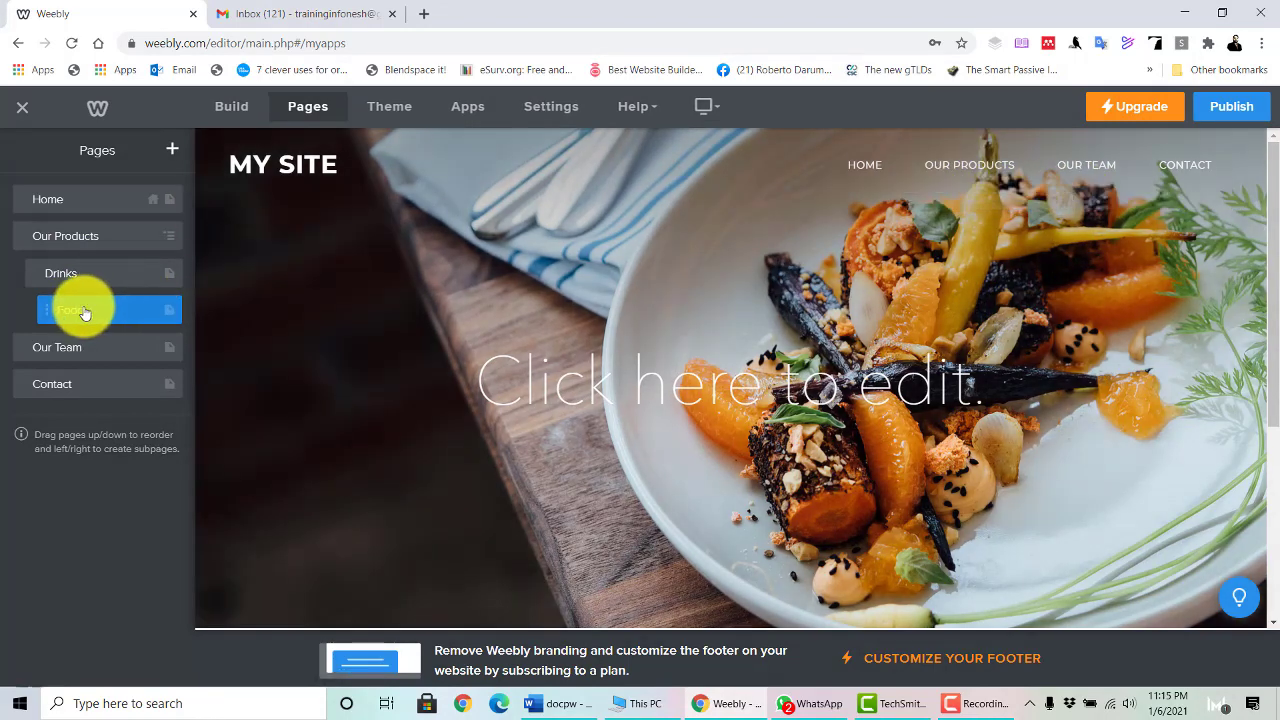
left_click_drag(85, 313, 76, 313)
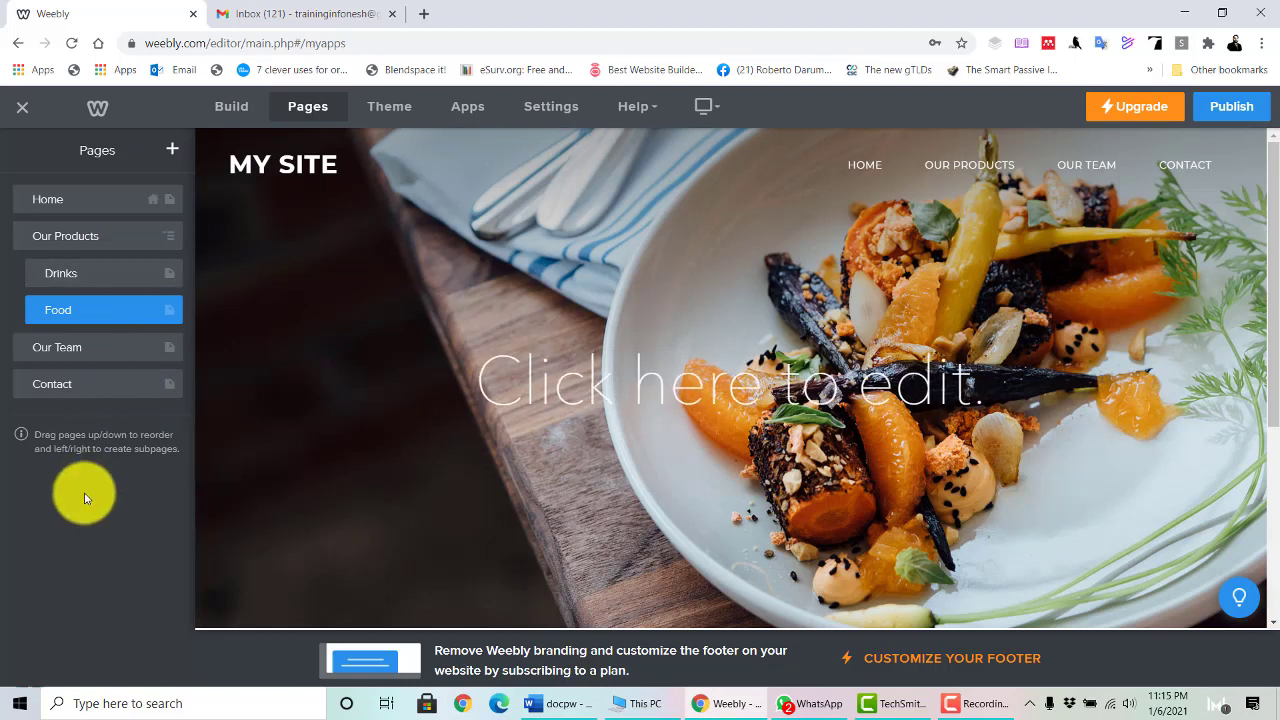
left_click(172, 150)
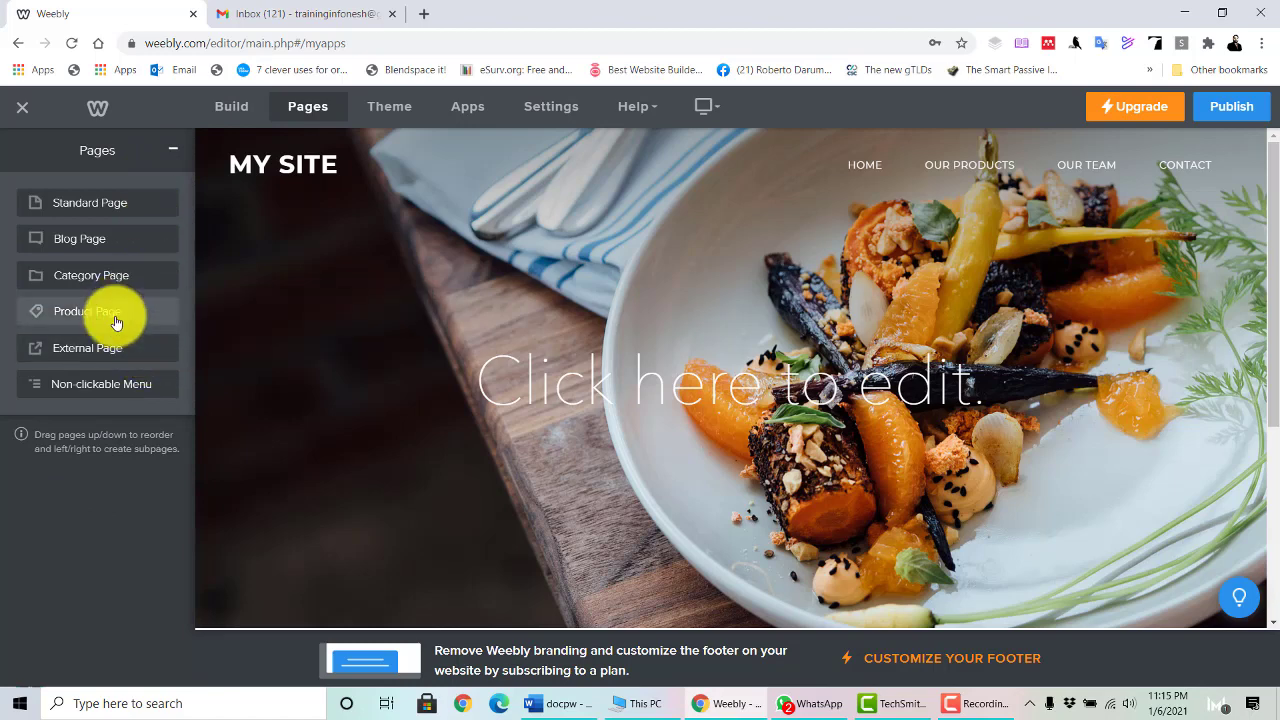
Step: Start a new store product and keep its item type as Physical
left_click(115, 318)
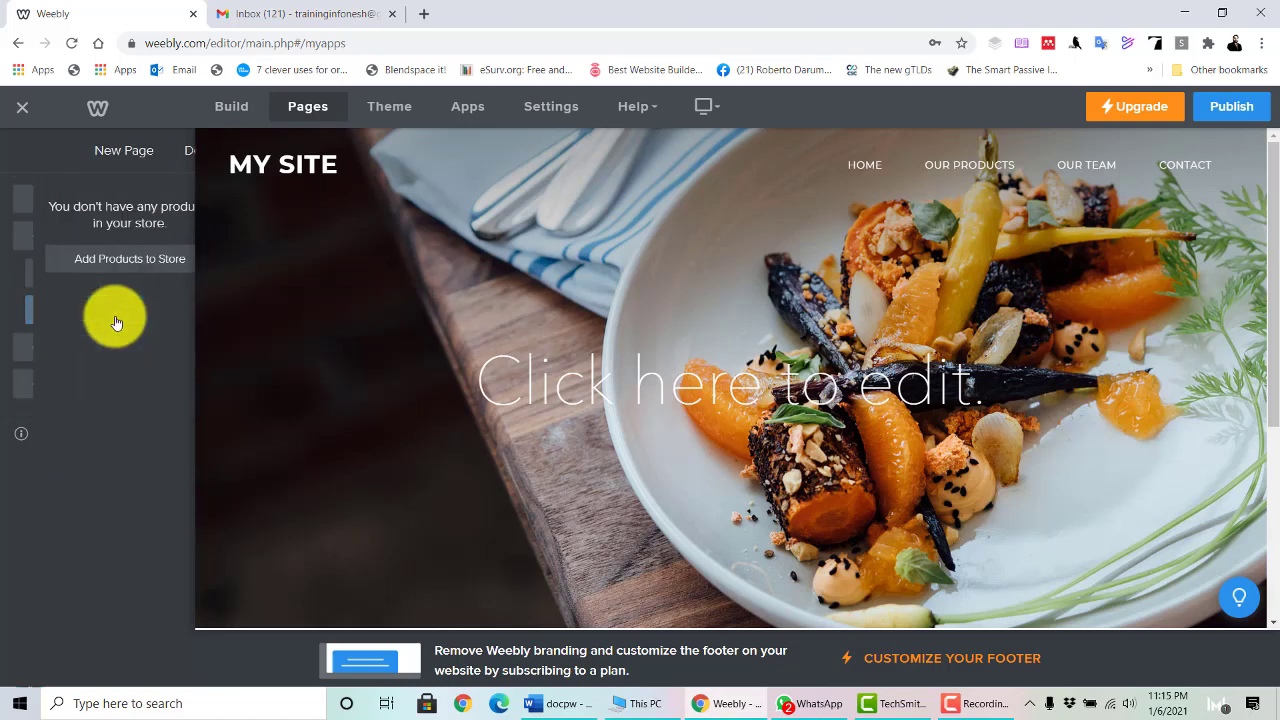
left_click(97, 262)
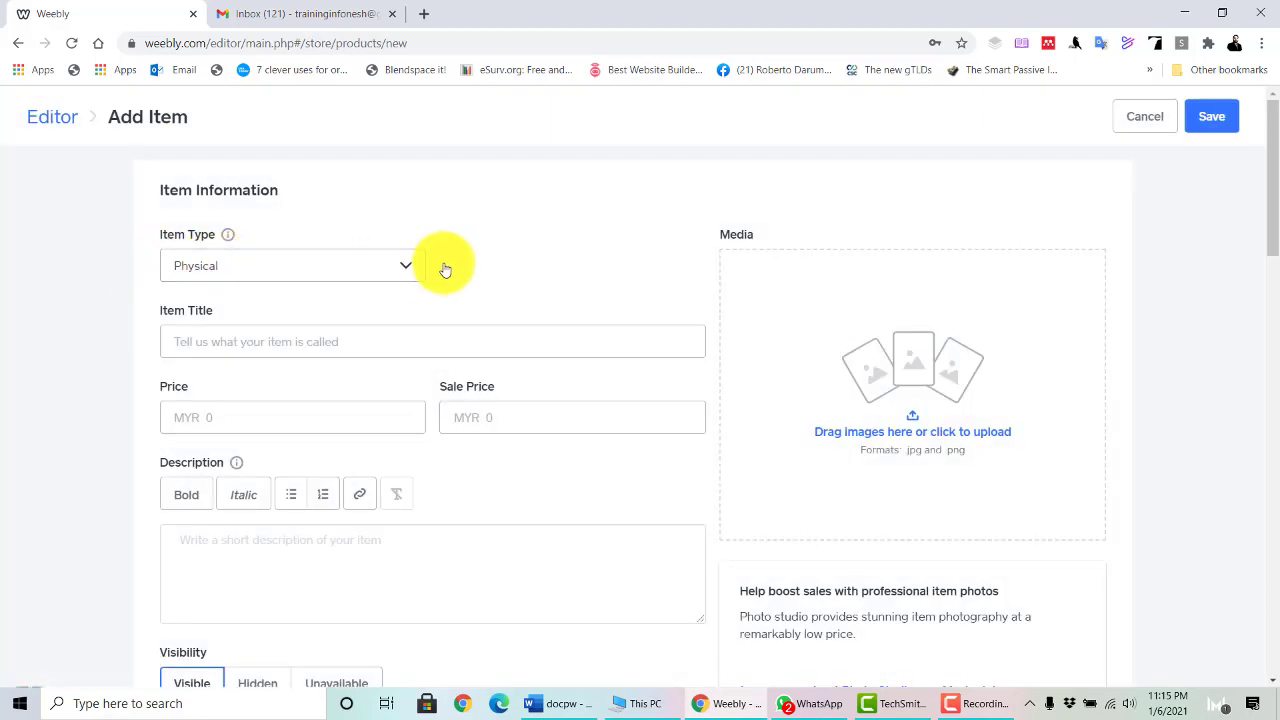
left_click(274, 266)
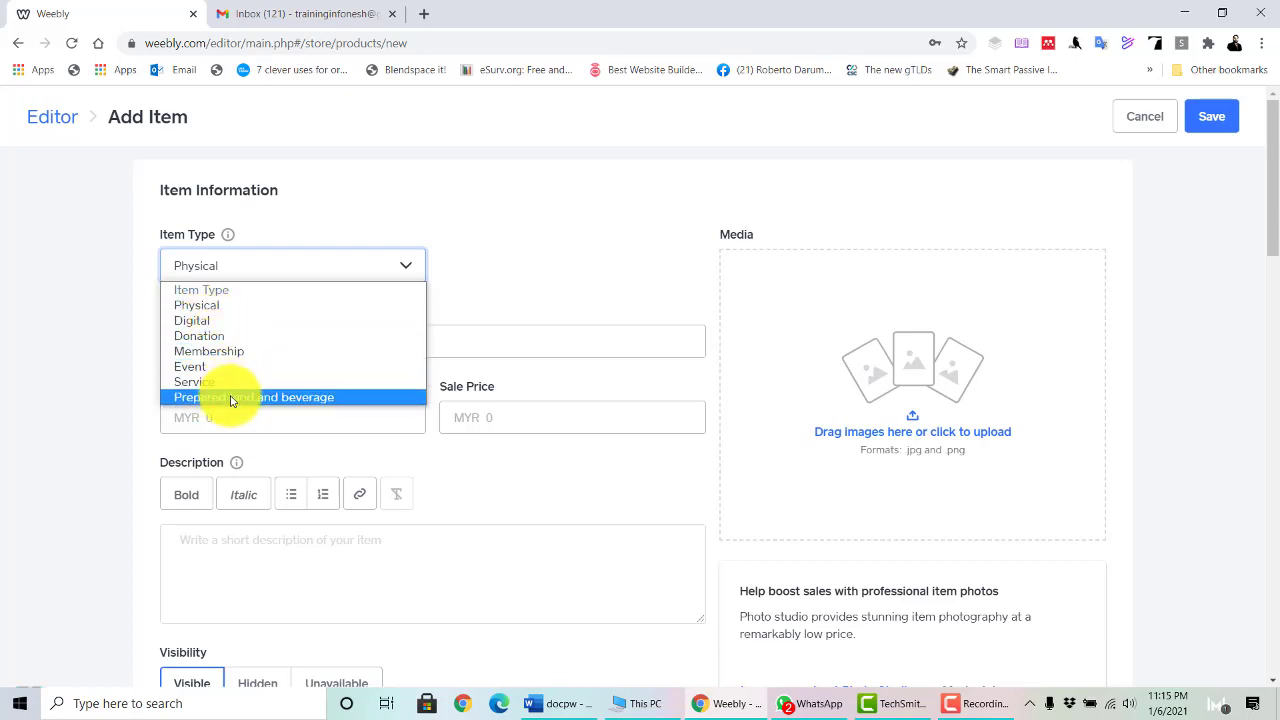
left_click(218, 306)
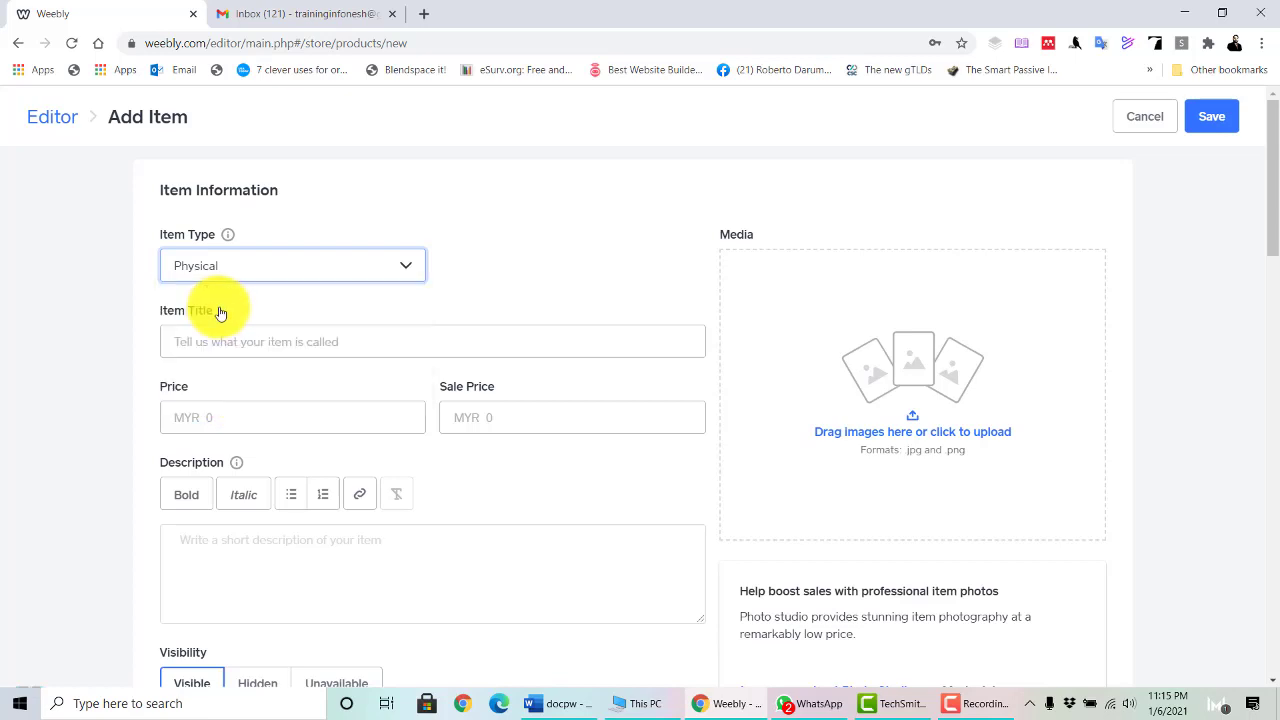
Step: Title the product 'Burger' with a price of MYR 2 and begin its description
left_click(257, 341)
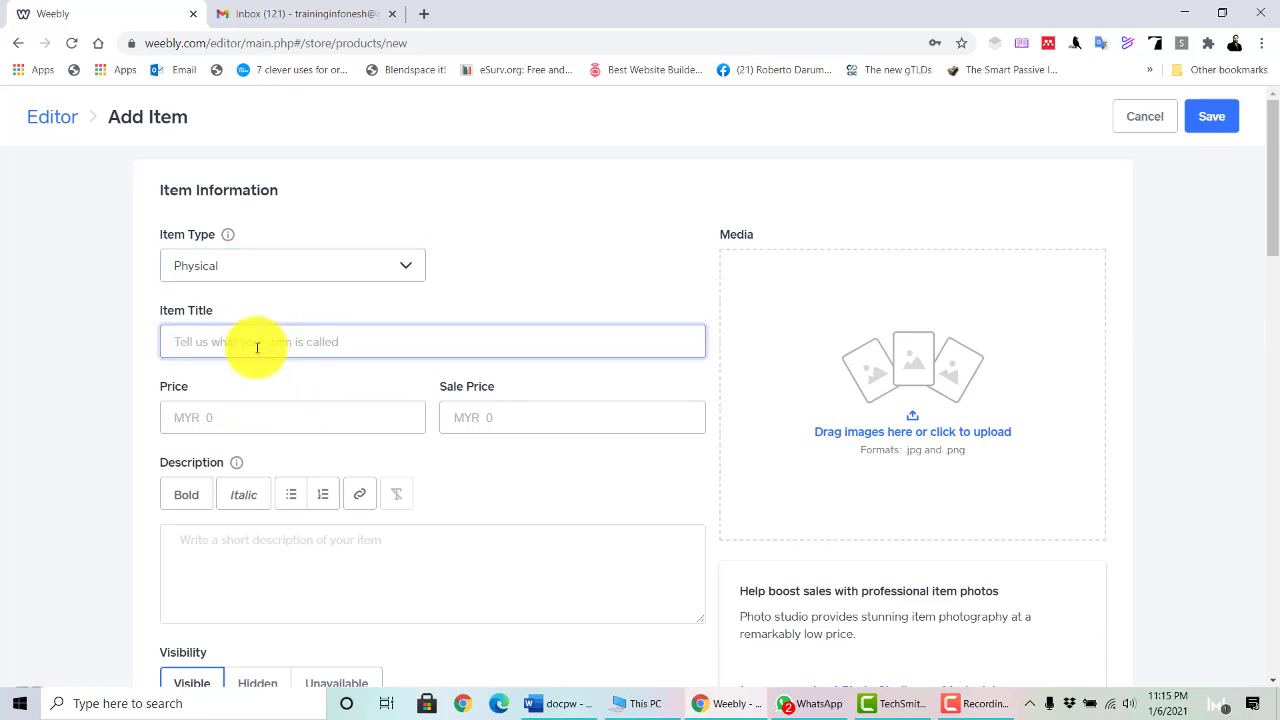
scroll(257, 347, "down", 1)
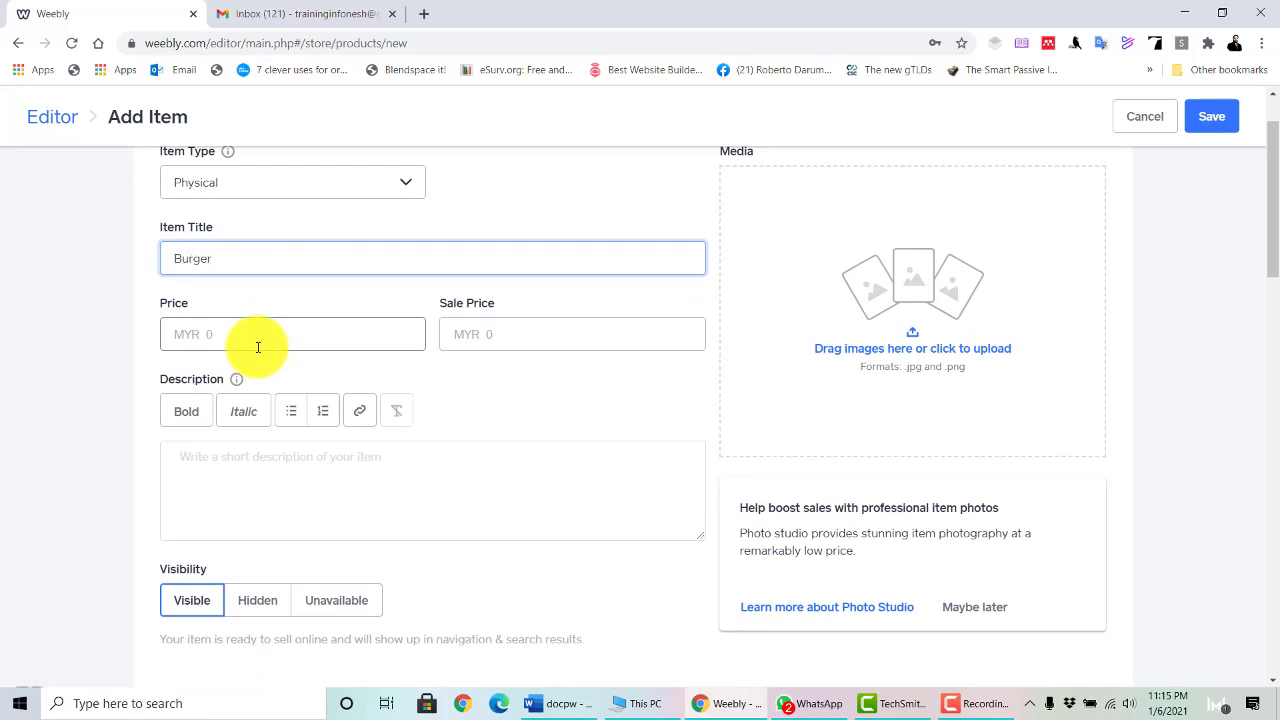
left_click(257, 347)
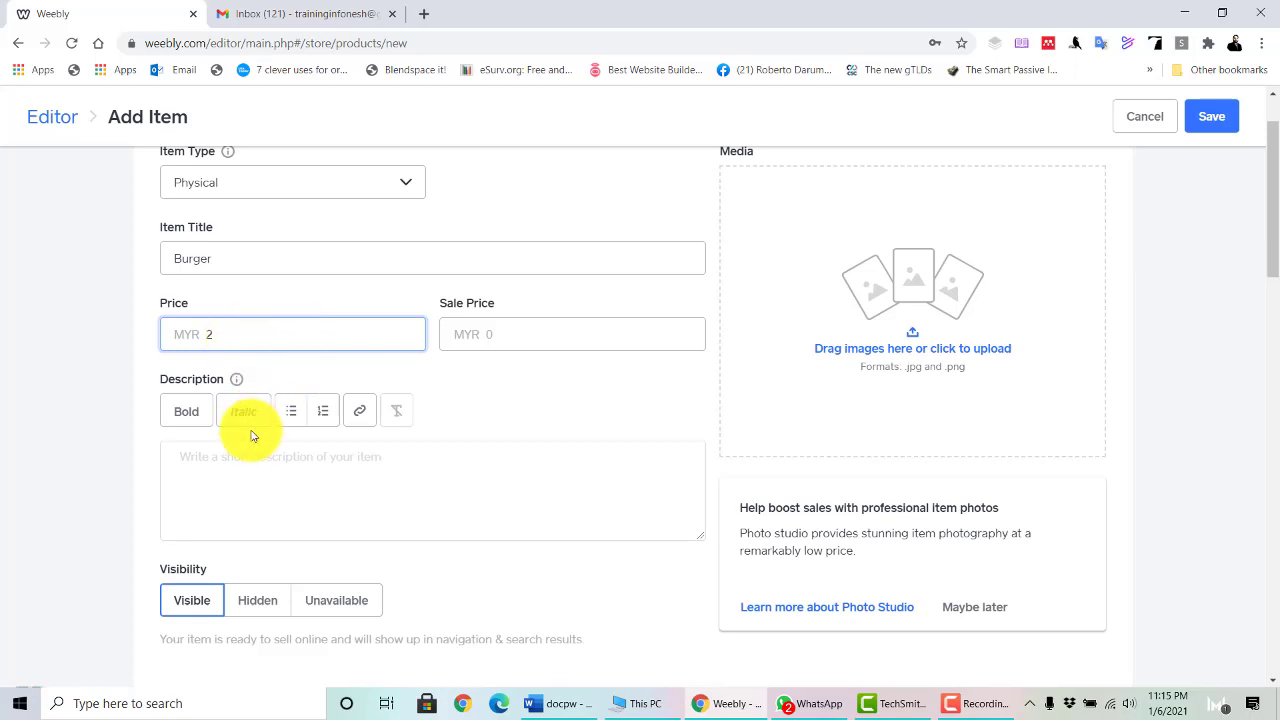
left_click(214, 478)
scroll(214, 471, "down", 3)
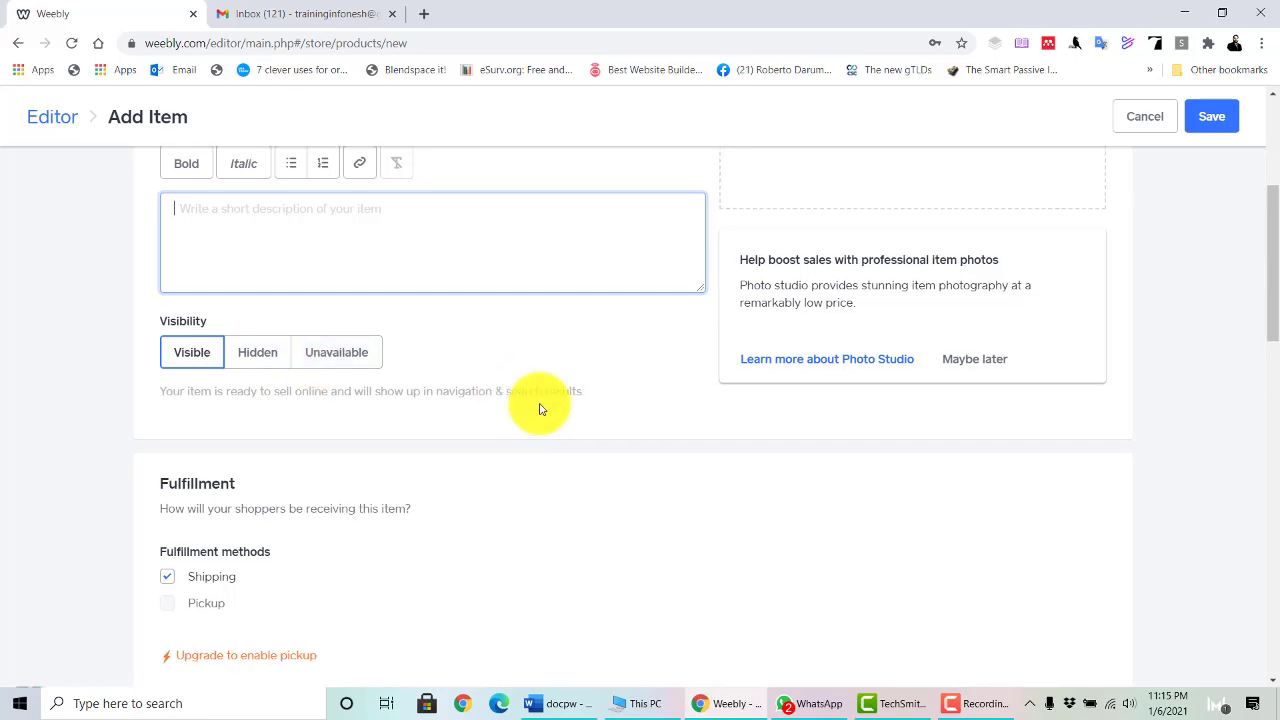
scroll(880, 408, "up", 3)
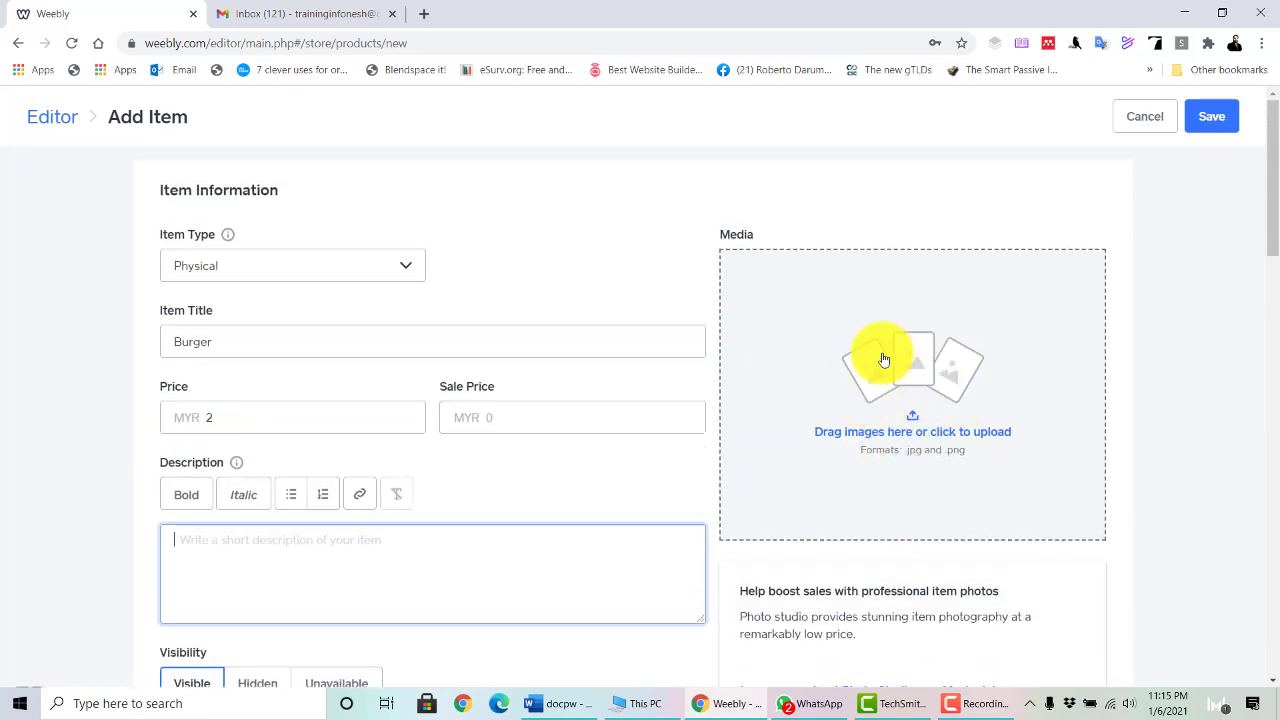
Step: Search Google for 'burger' in a new tab and show the image results
left_click(424, 13)
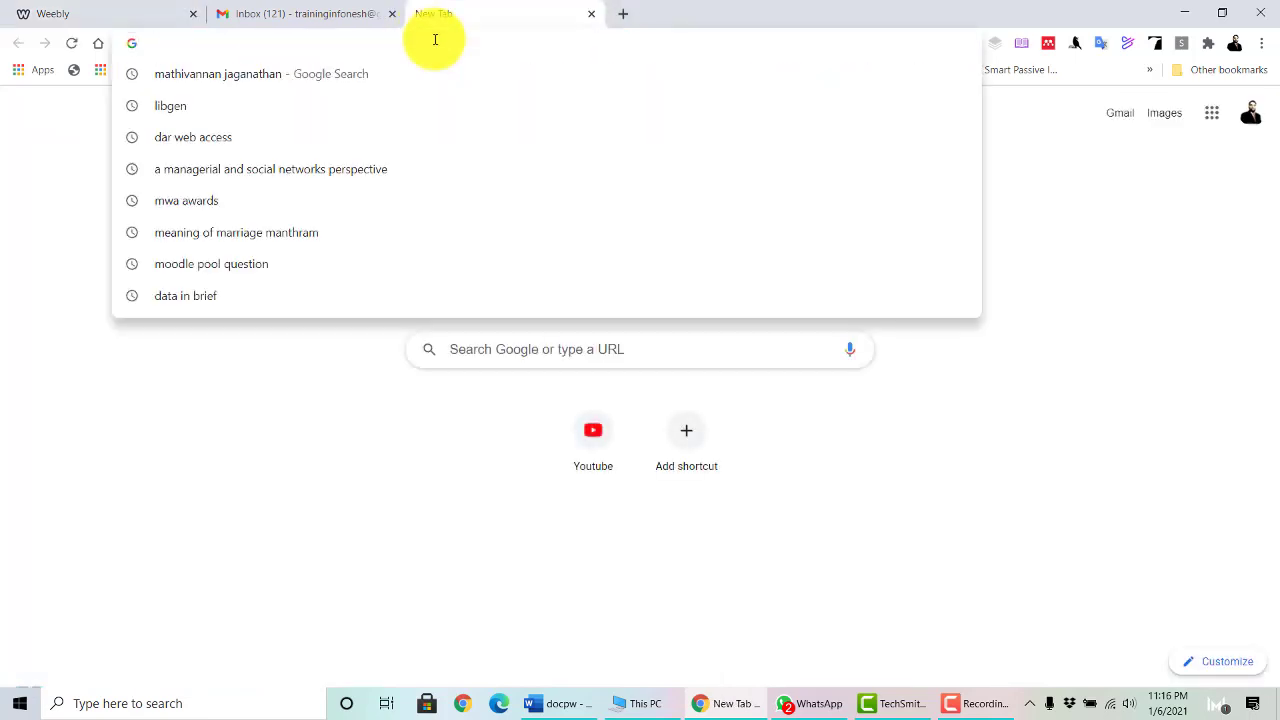
type("burge")
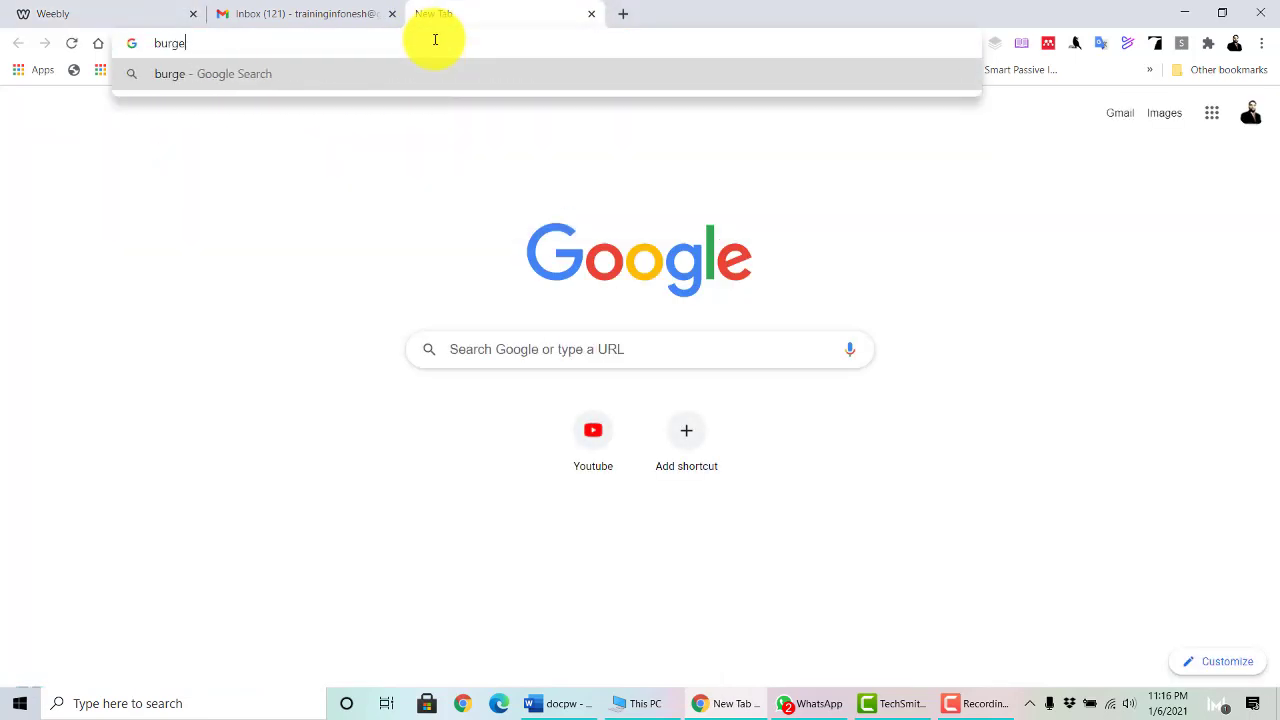
type("r")
key("Return")
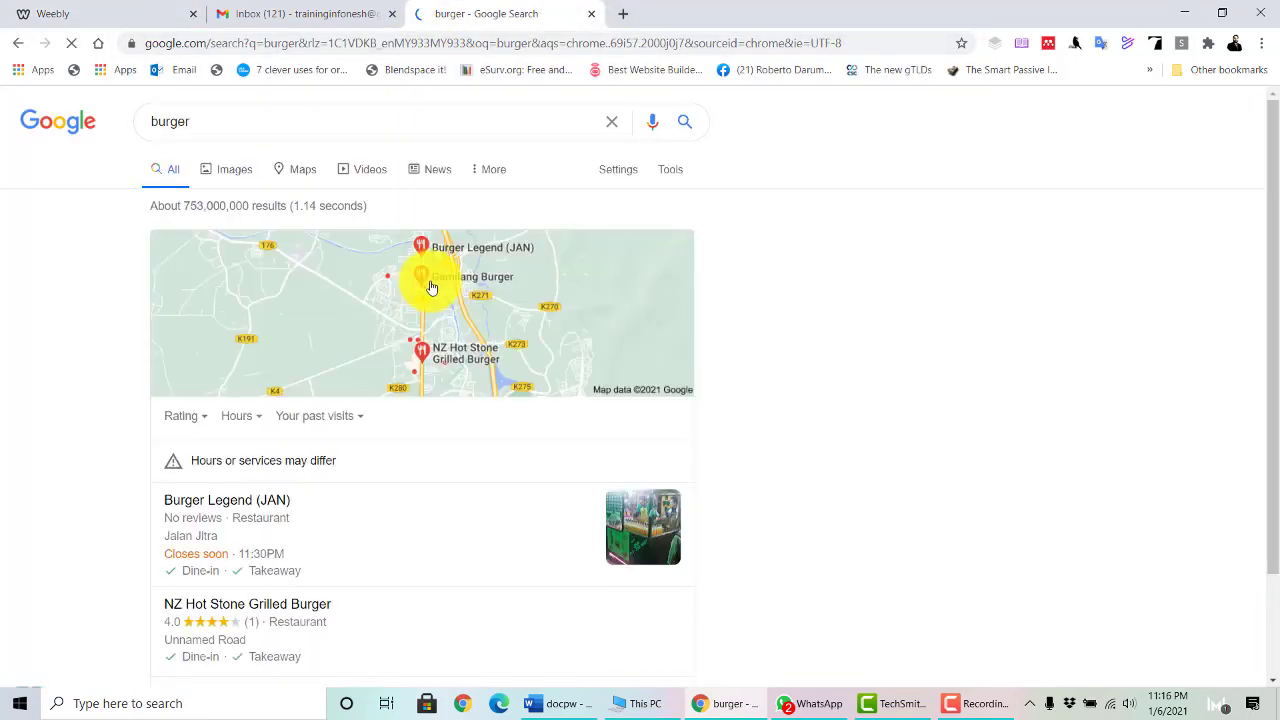
left_click(234, 171)
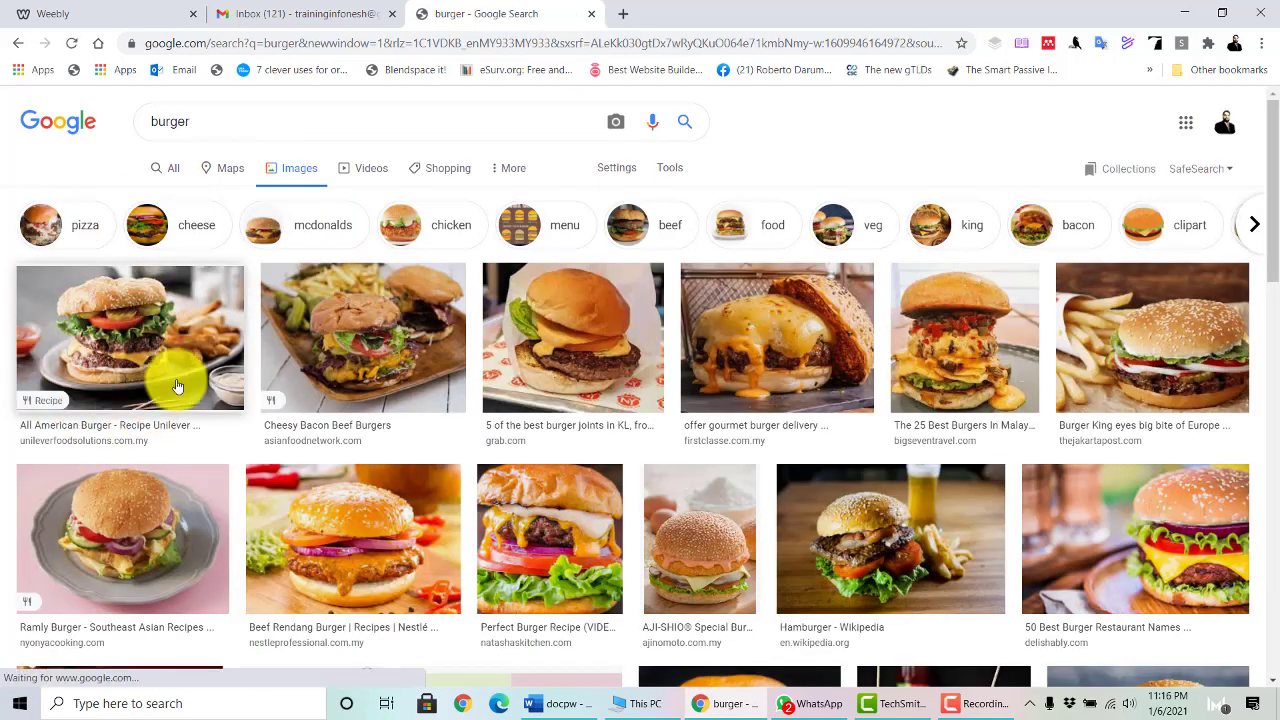
Step: Save the first burger photo (All American Burger) to the Desktop as download.jfif
left_click(175, 370)
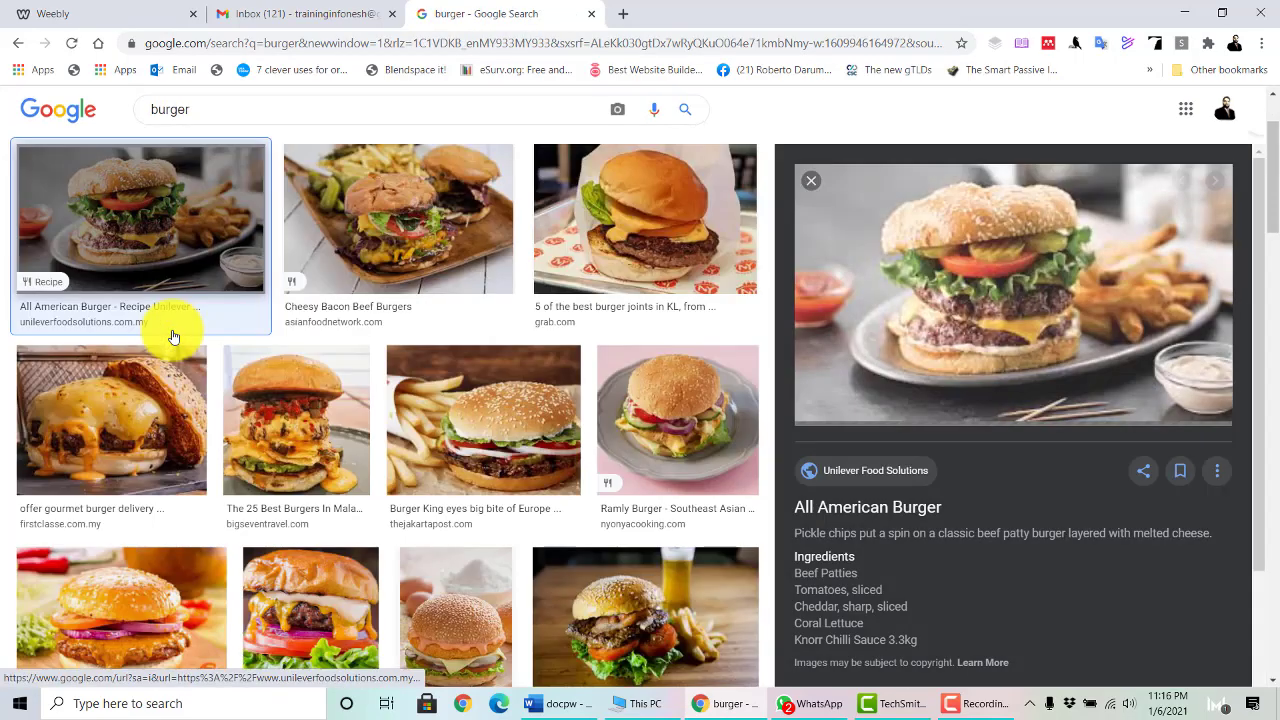
right_click(1006, 275)
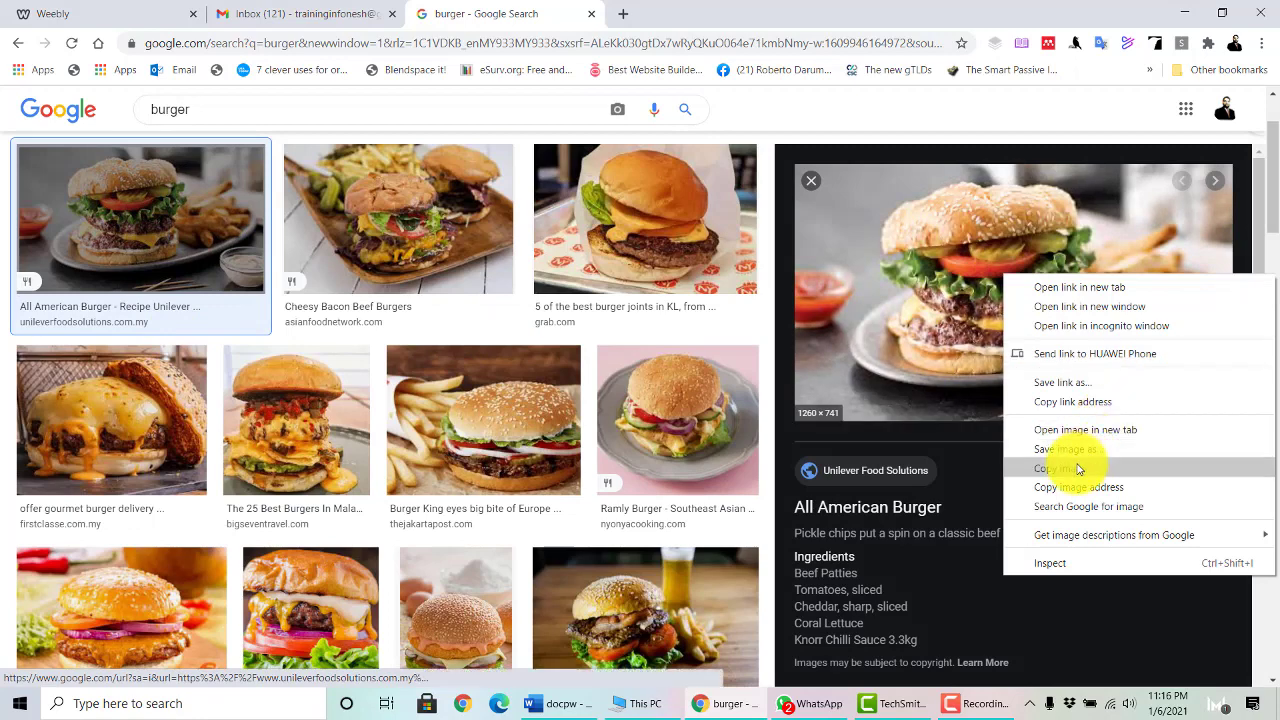
left_click(1078, 469)
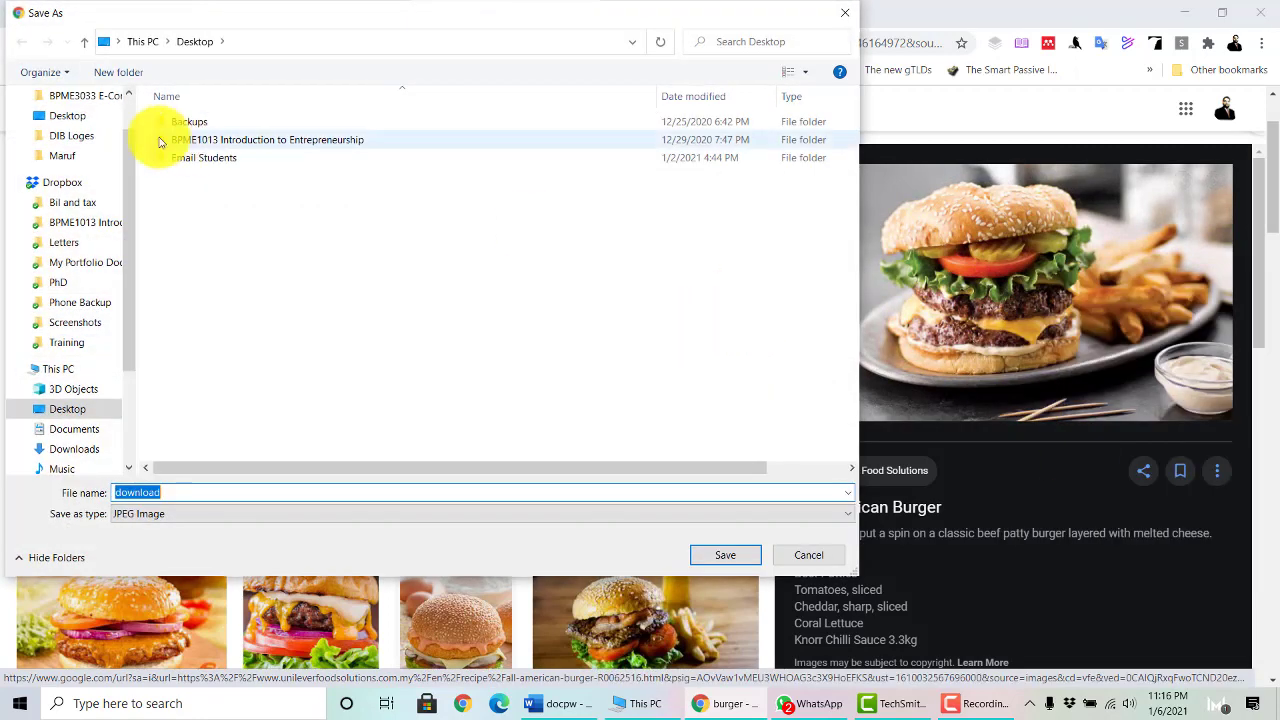
scroll(66, 171, "up", 1)
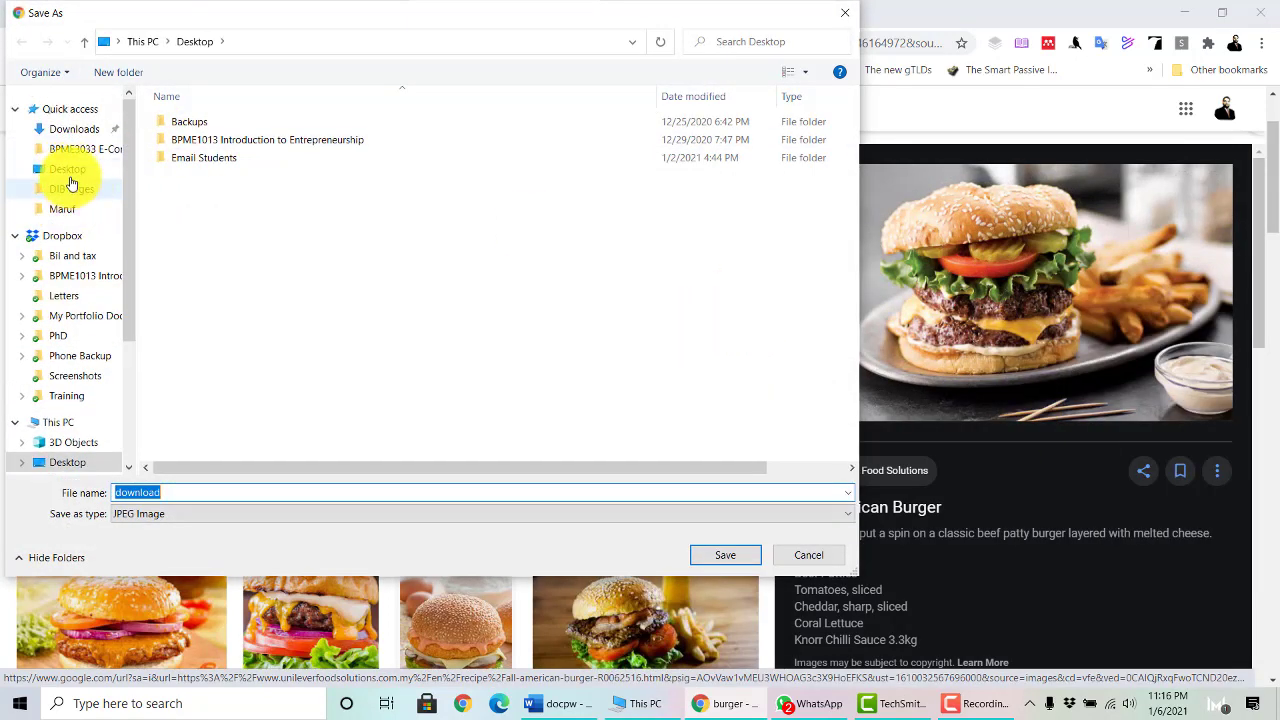
left_click(68, 170)
left_click(712, 558)
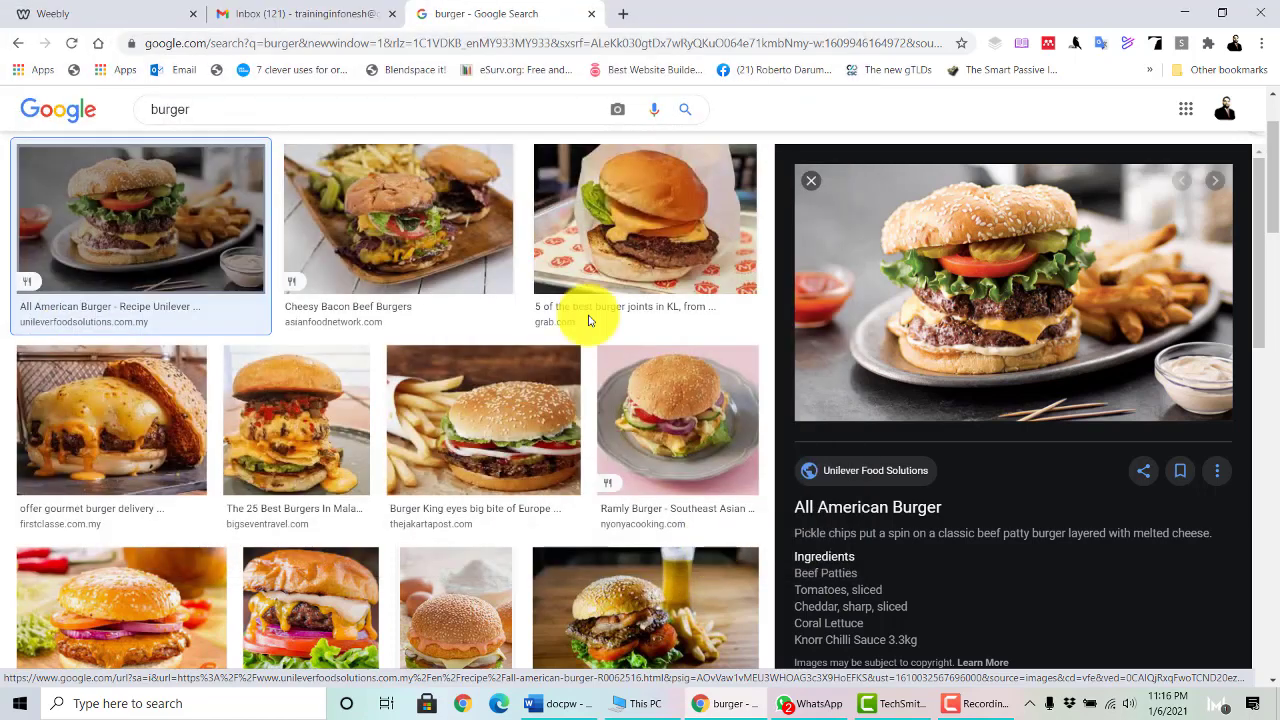
left_click(117, 16)
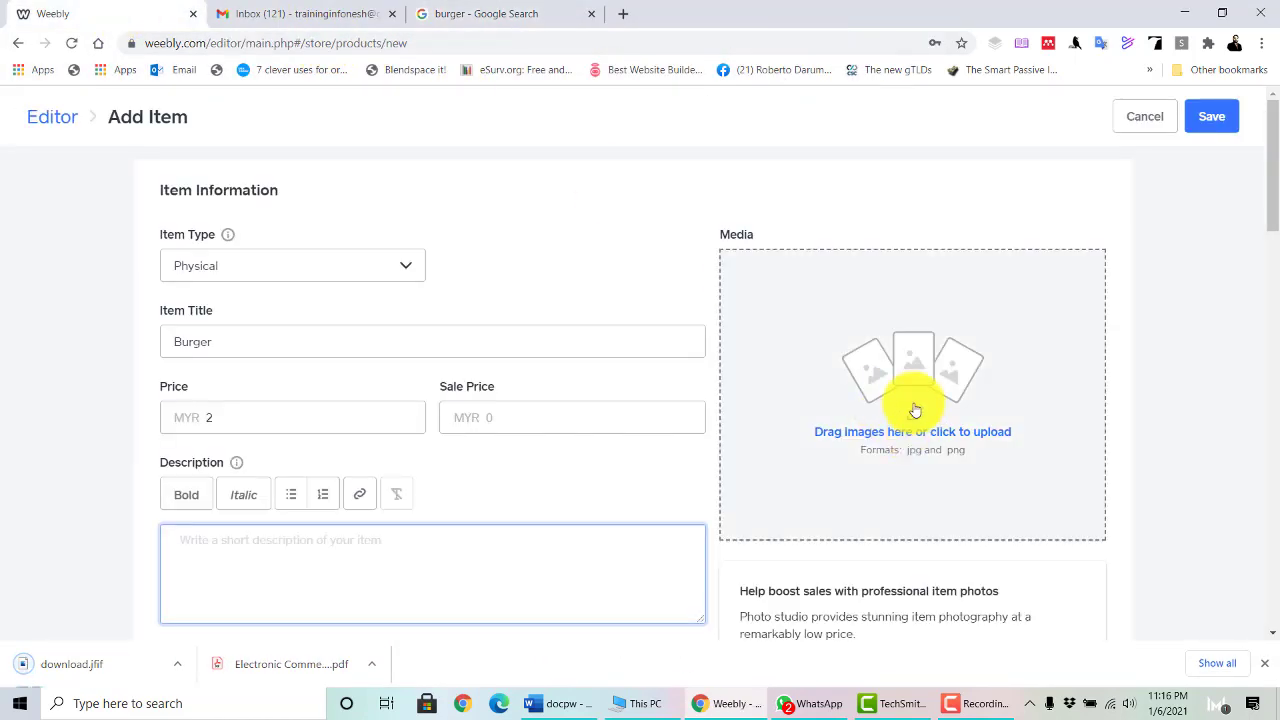
Step: Upload the saved download.jfif burger photo as the Burger product's image
left_click(914, 433)
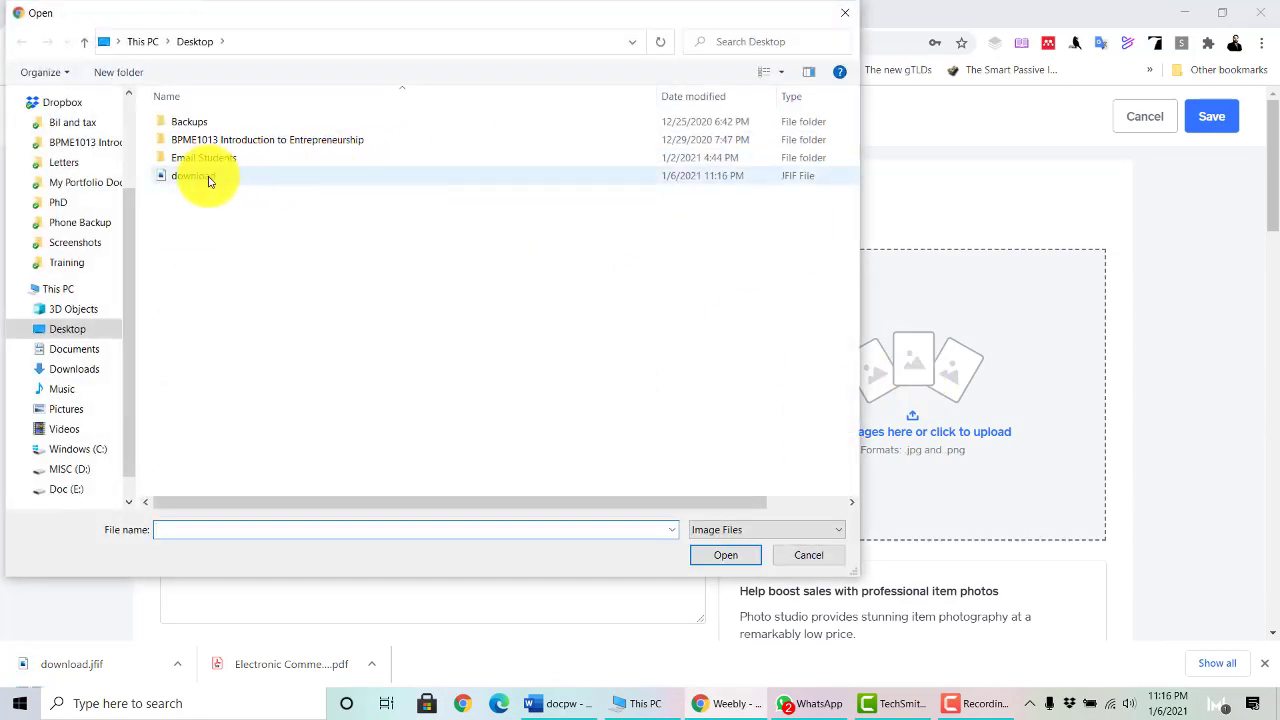
double_click(194, 176)
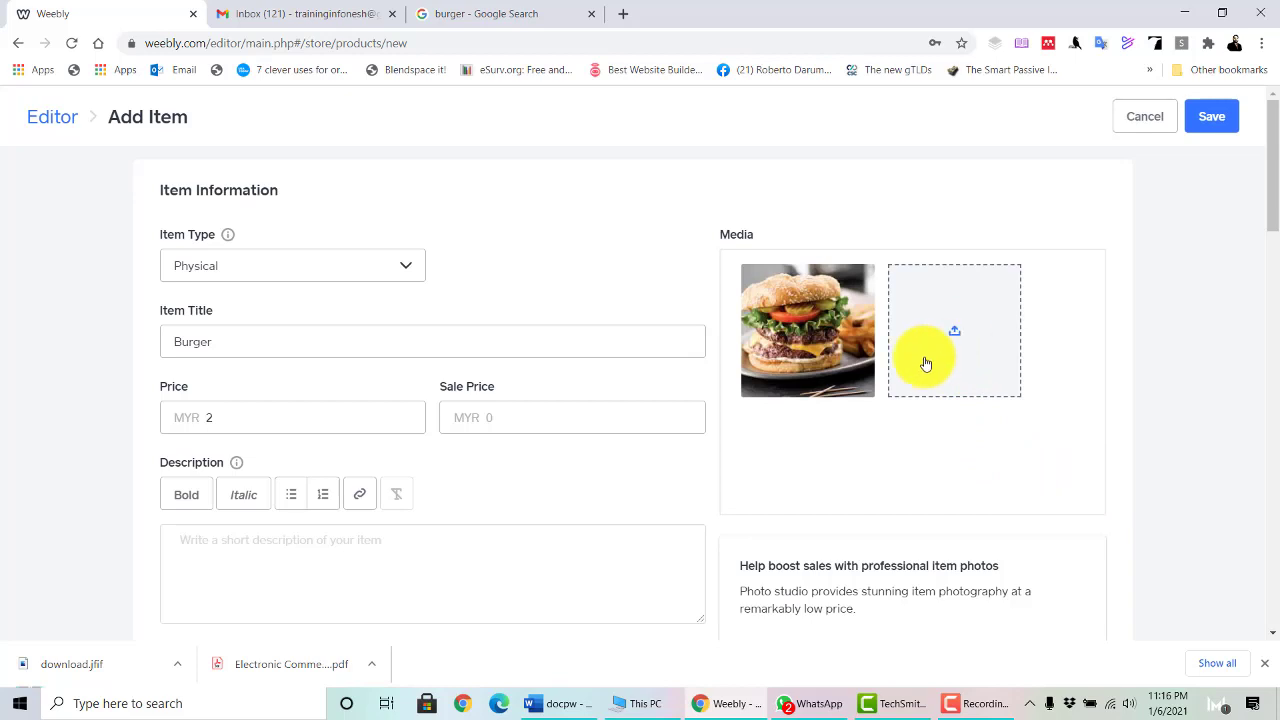
scroll(63, 425, "down", 3)
scroll(63, 425, "down", 2)
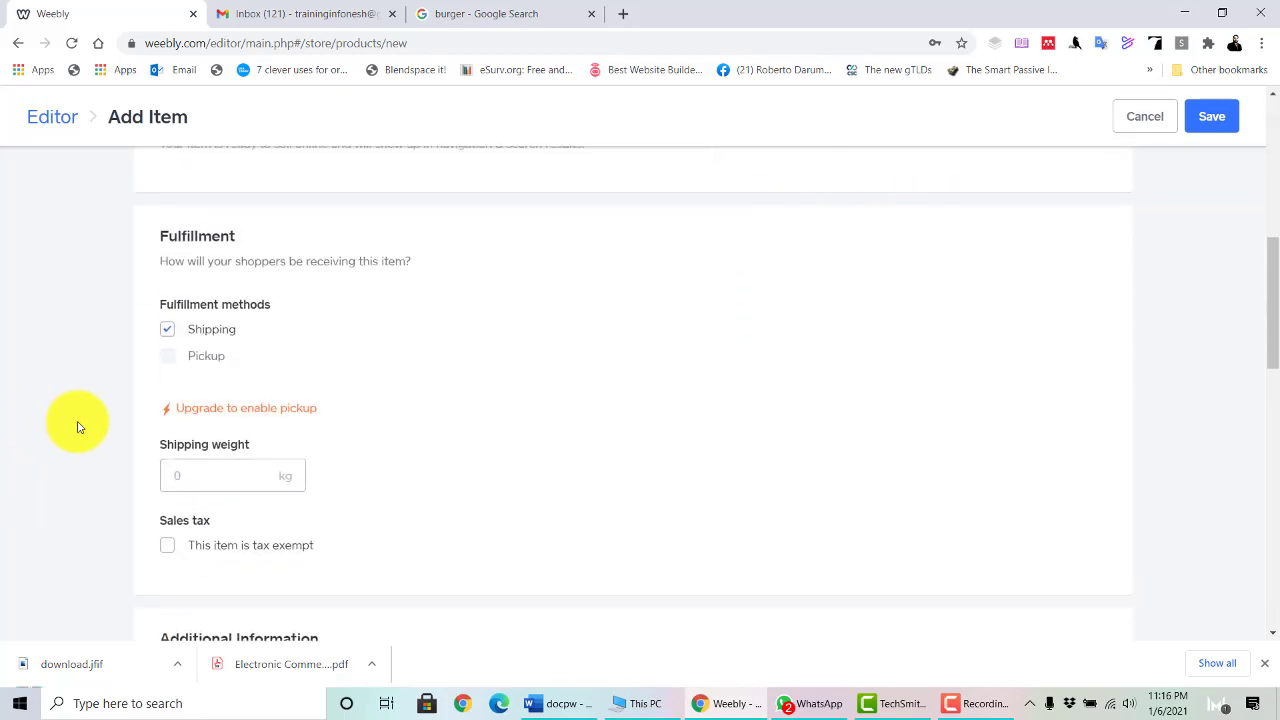
Step: Review the Burger form's Shipping fulfillment, Permalink and SEO fields
scroll(77, 423, "up", 2)
scroll(402, 395, "down", 3)
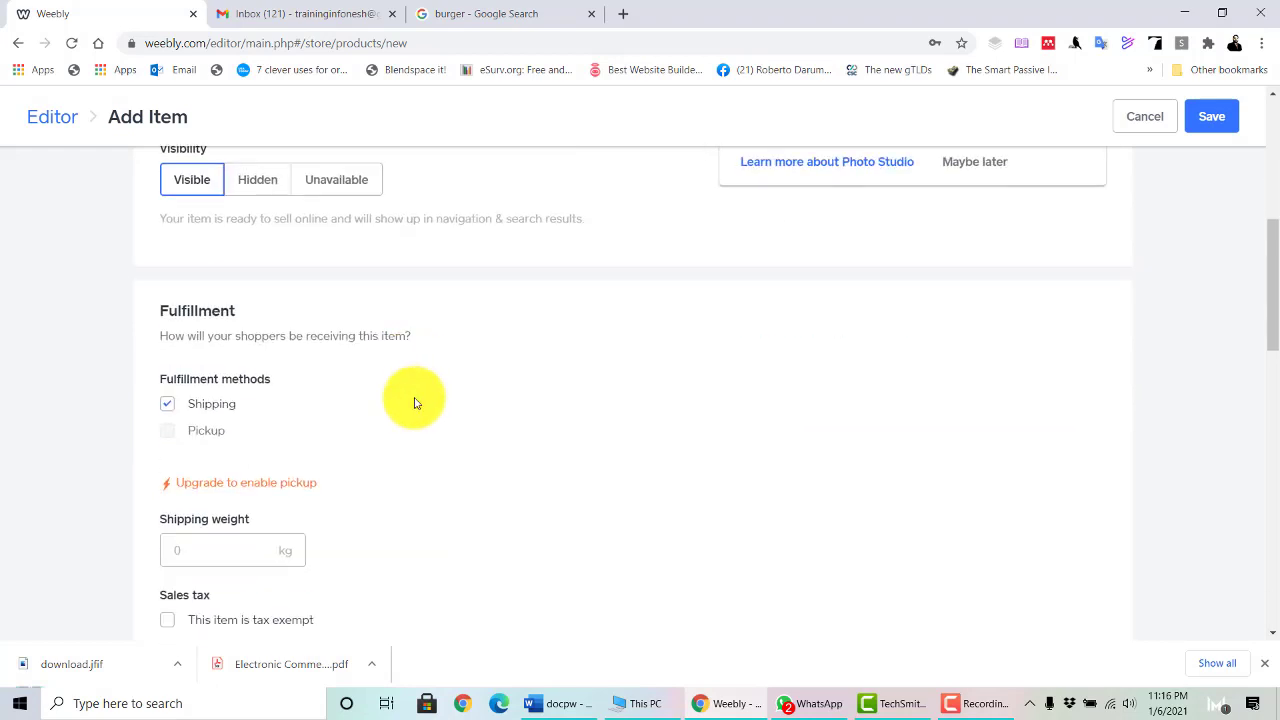
scroll(548, 411, "up", 2)
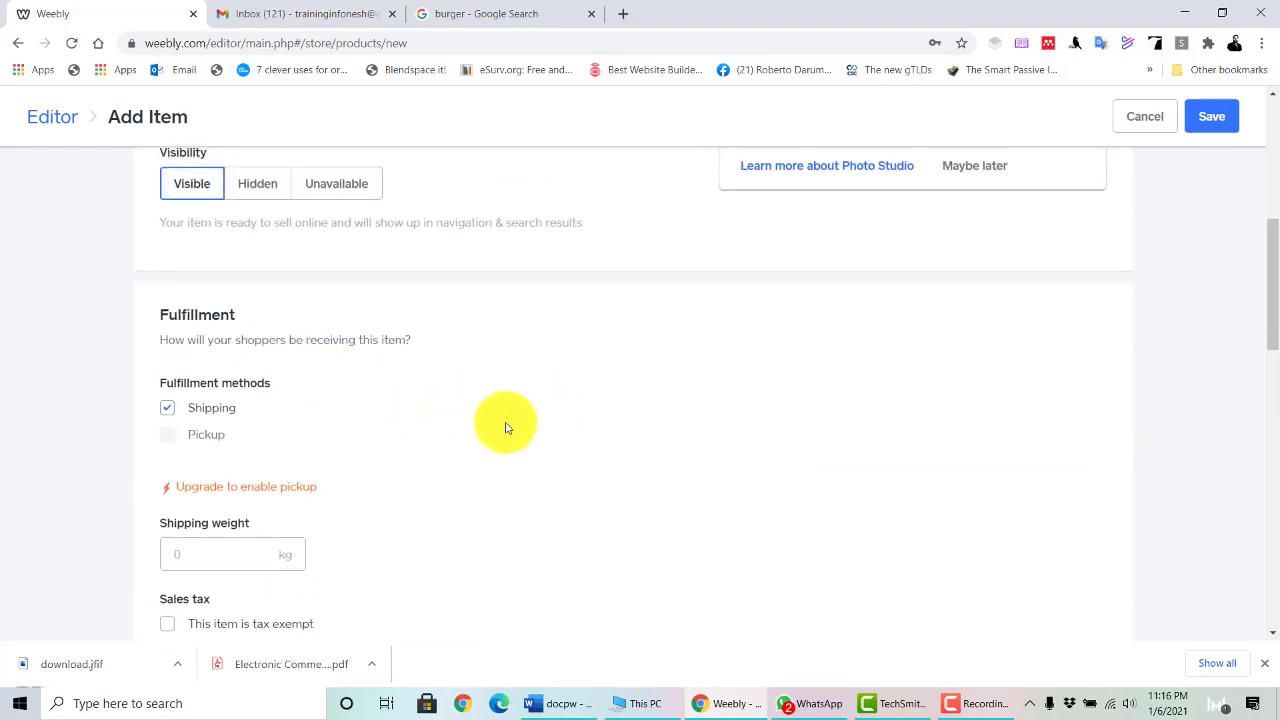
scroll(450, 410, "down", 2)
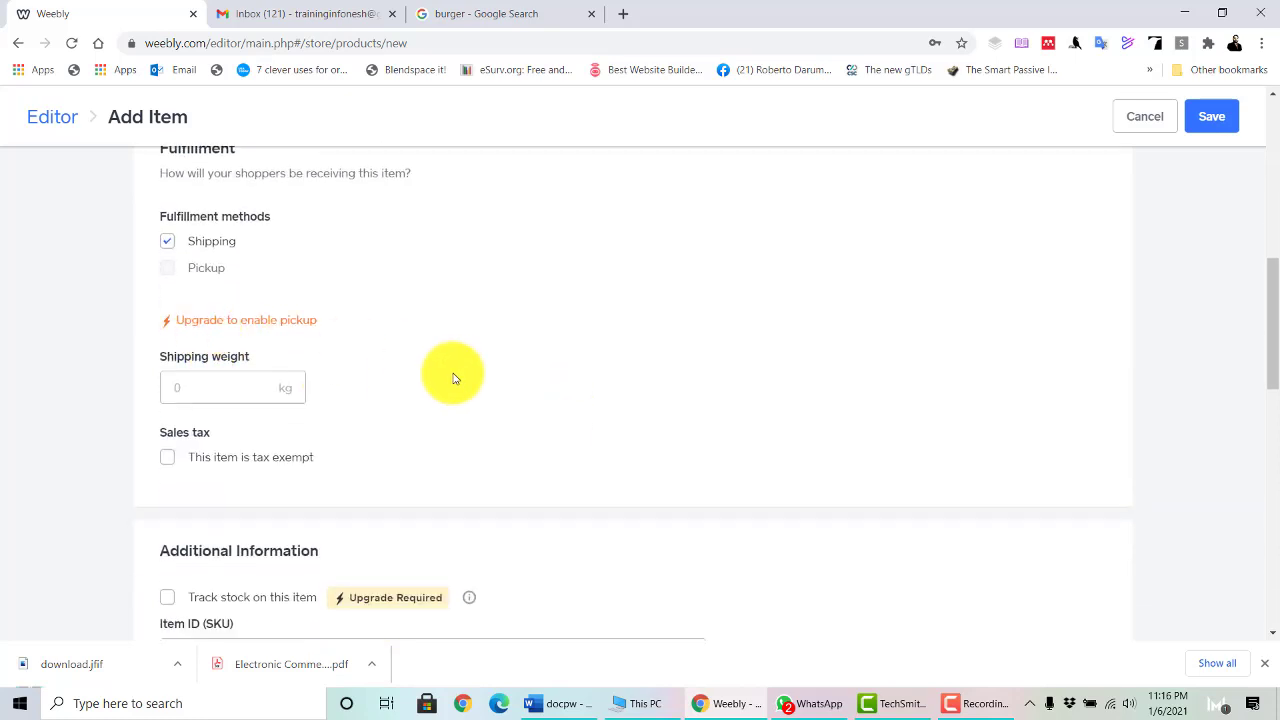
scroll(451, 371, "down", 6)
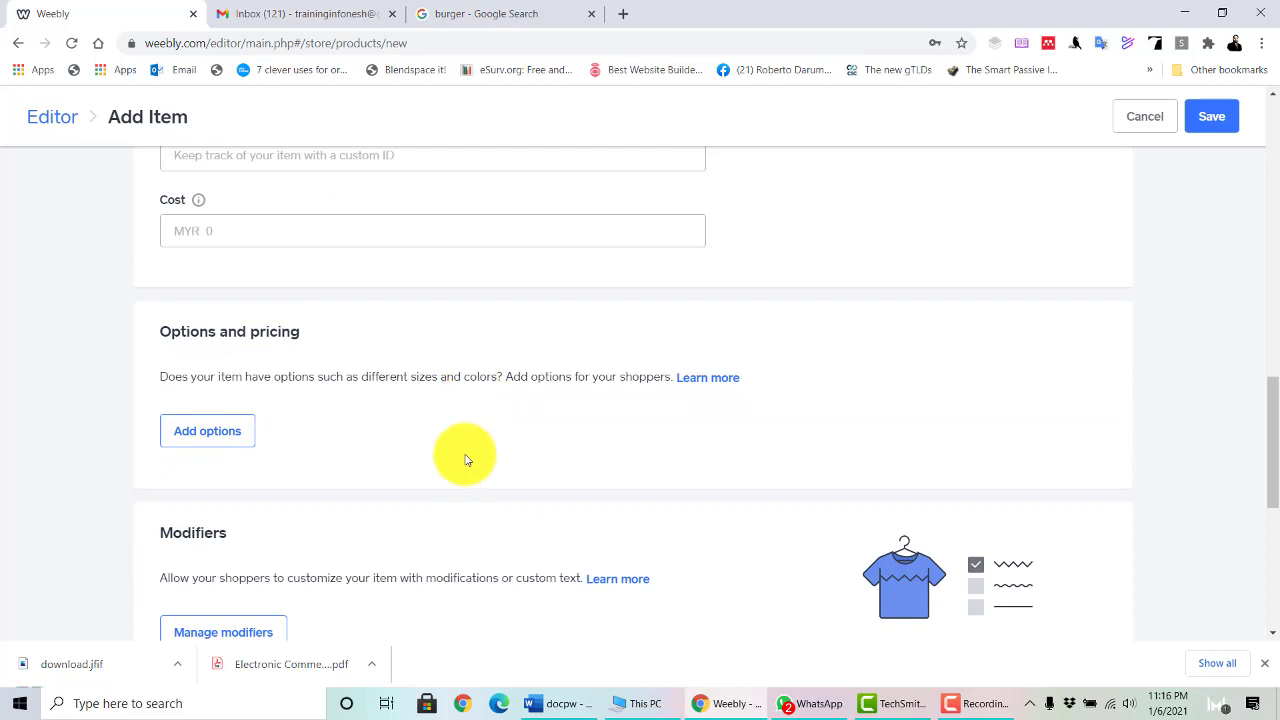
scroll(300, 340, "down", 2)
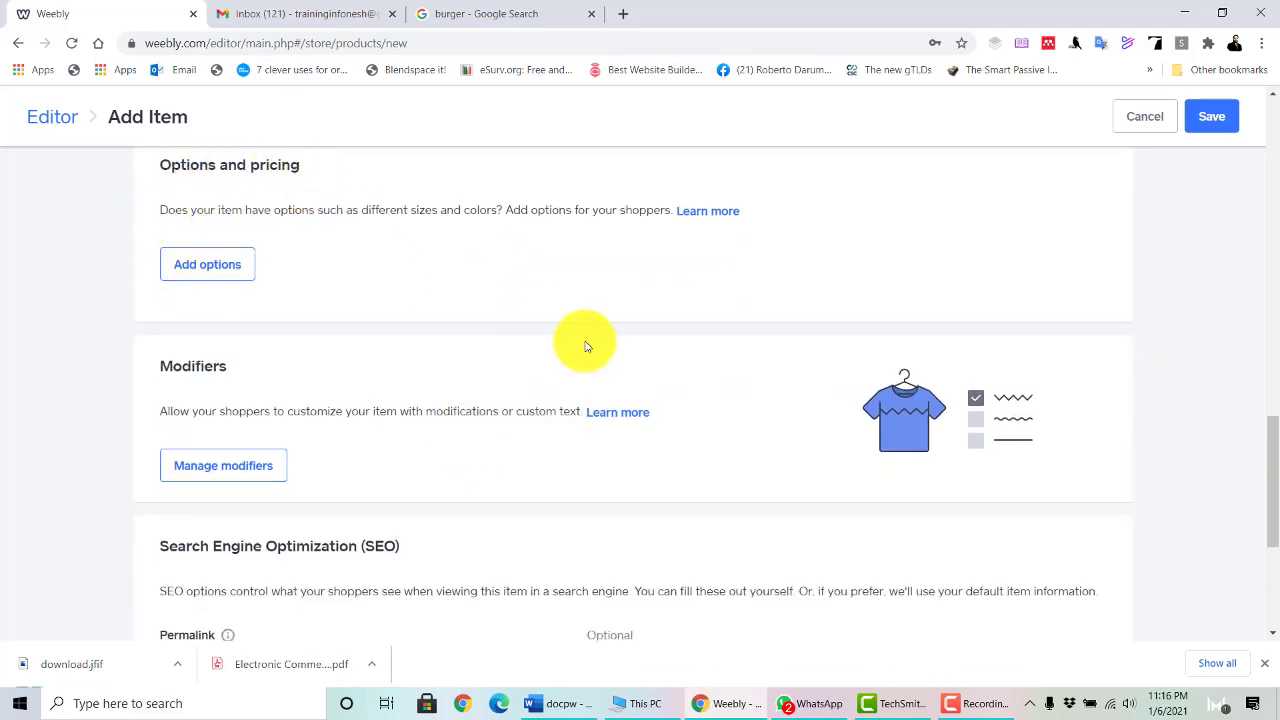
scroll(586, 343, "down", 2)
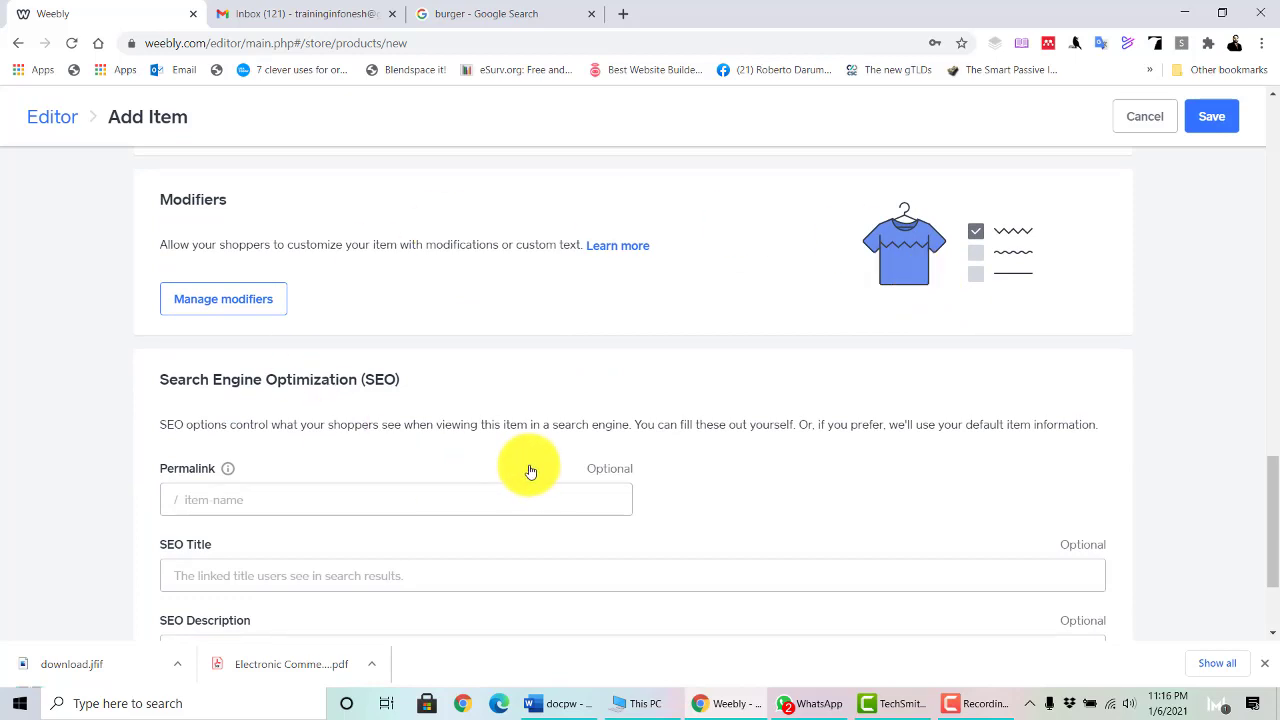
scroll(502, 458, "down", 2)
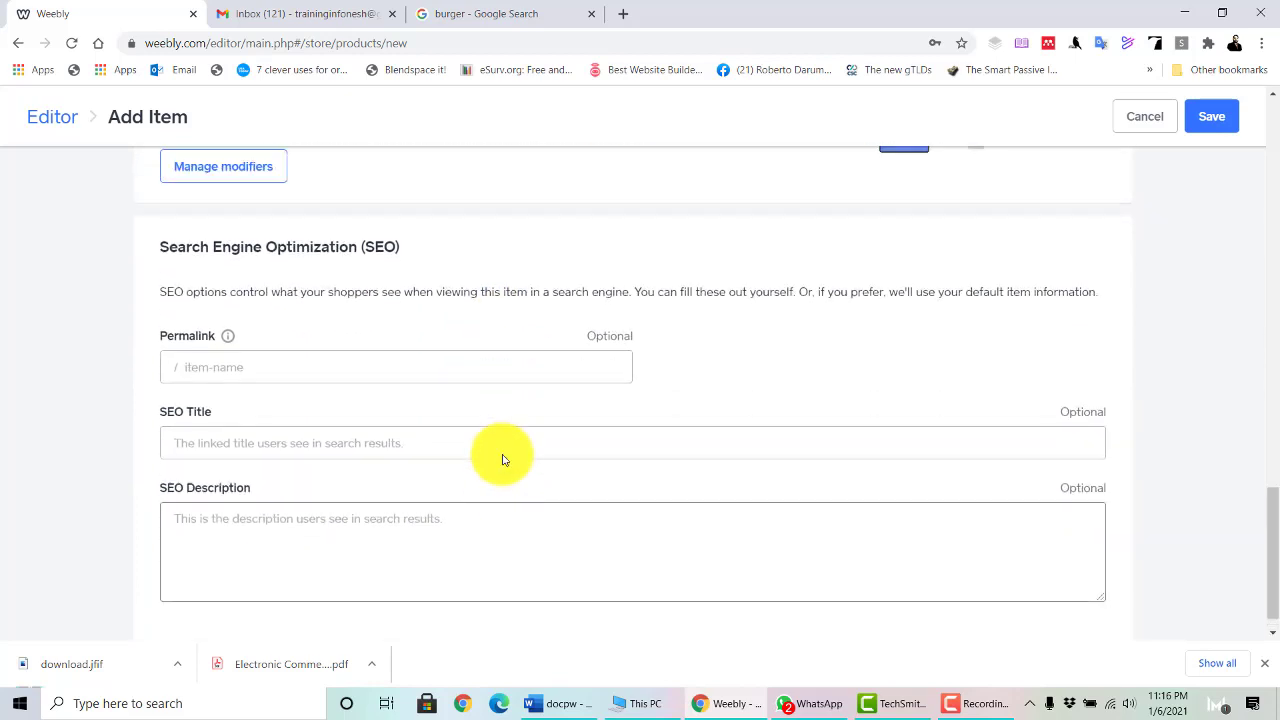
scroll(502, 458, "up", 8)
Step: Save the Burger product and look at the Our Products page settings
left_click(1222, 121)
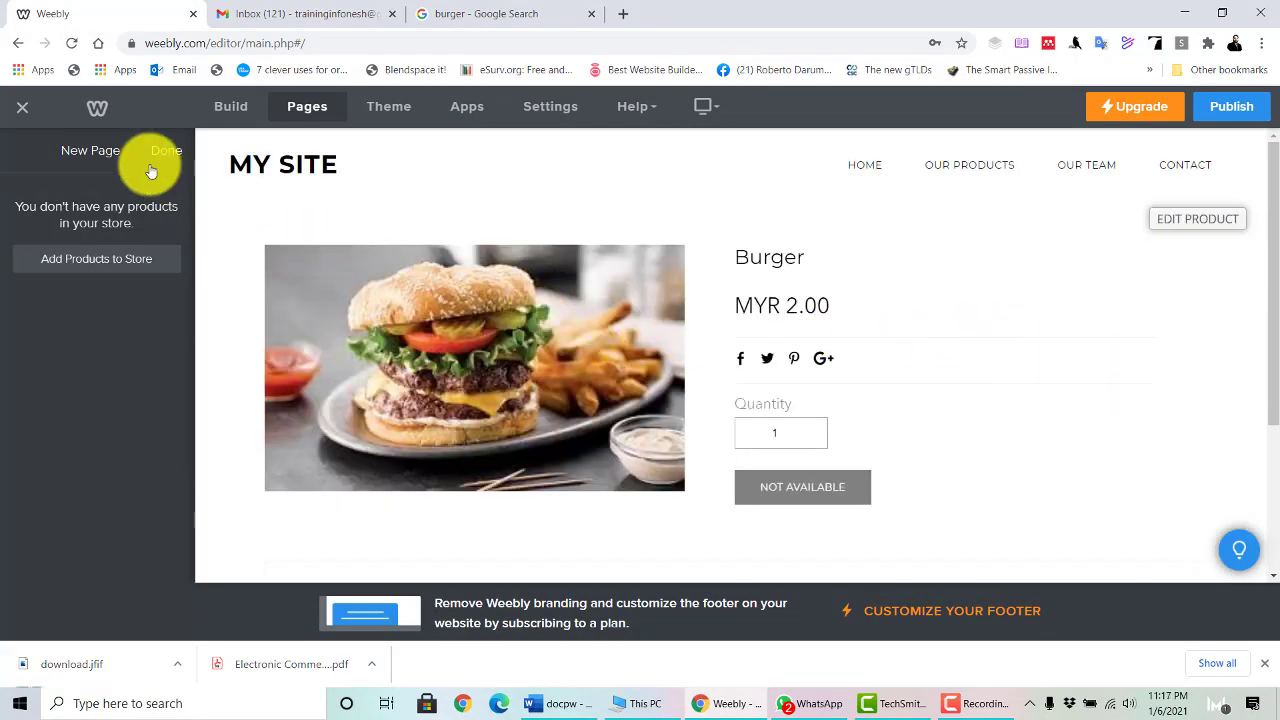
left_click(177, 150)
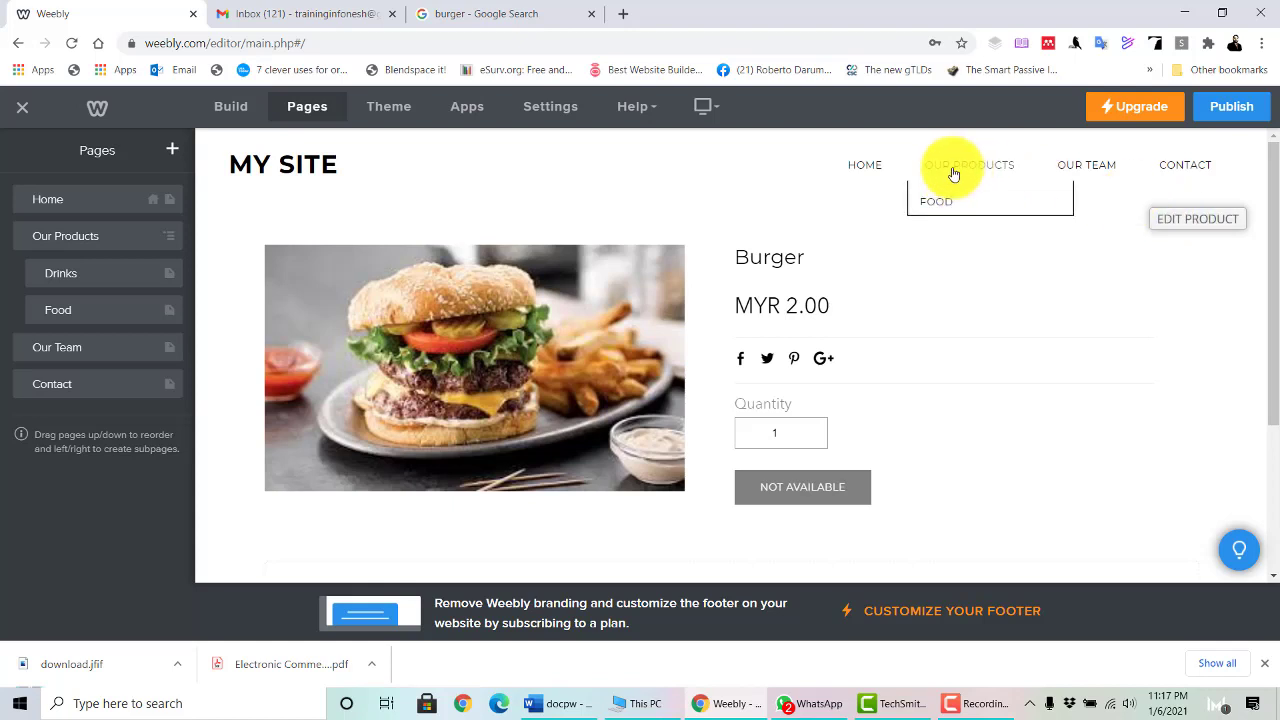
left_click(81, 250)
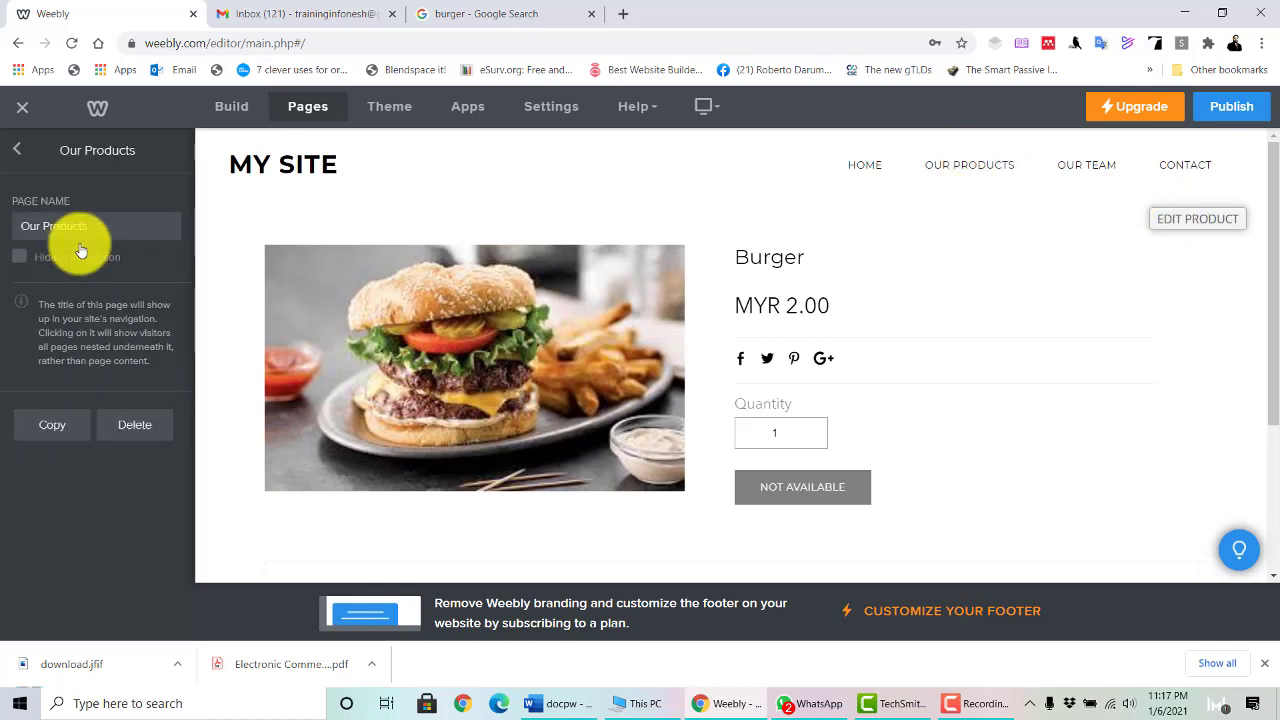
left_click(19, 153)
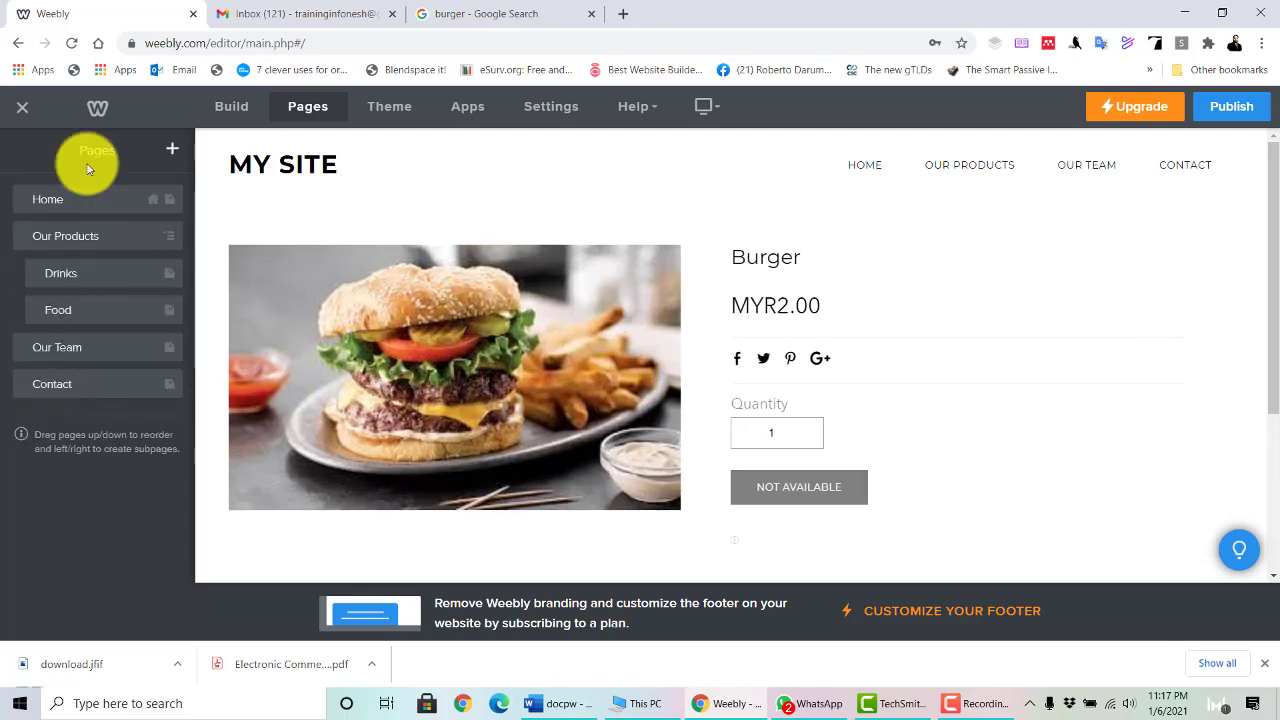
Step: Open the Drinks page and view its empty content area below the header
mouse_move(984, 190)
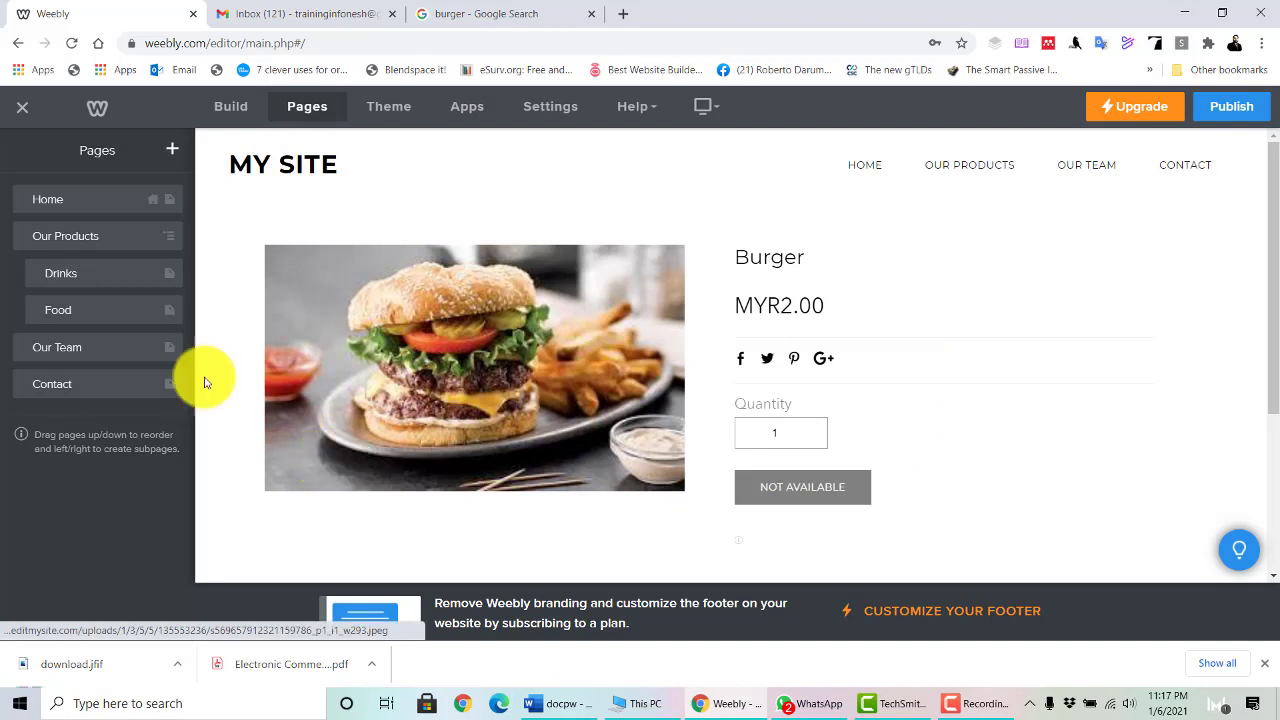
left_click(64, 277)
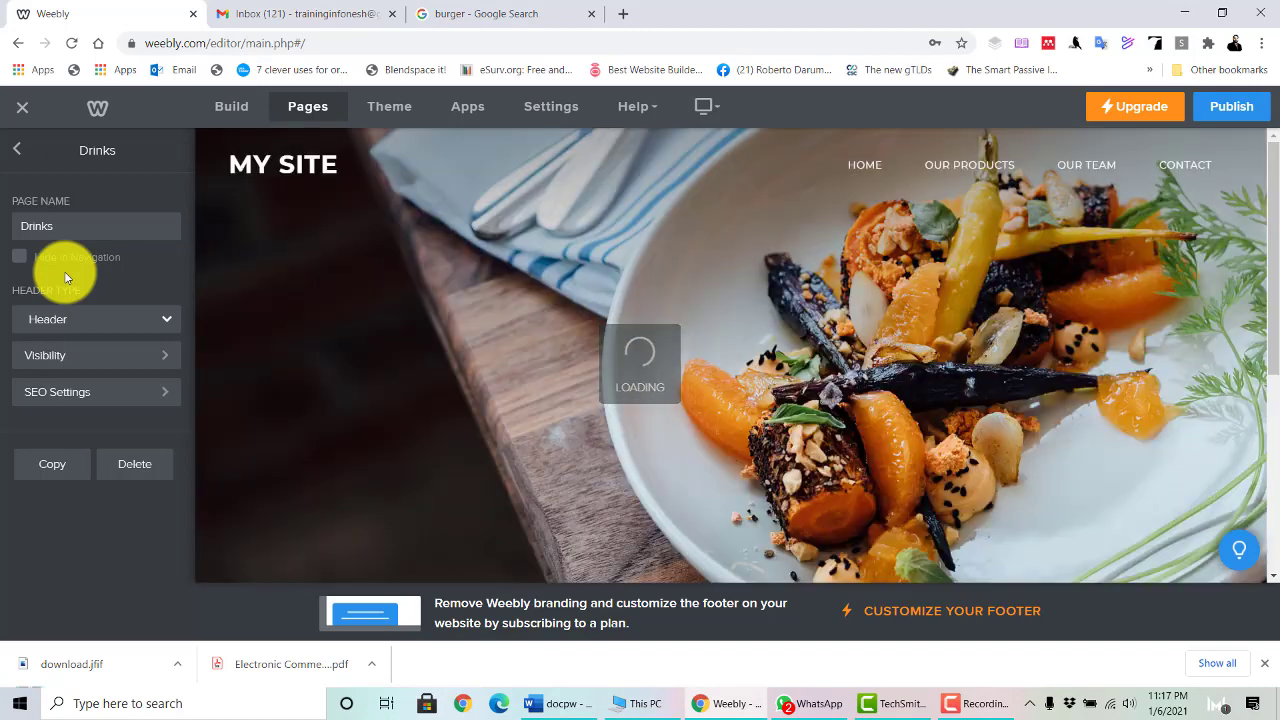
scroll(668, 395, "down", 3)
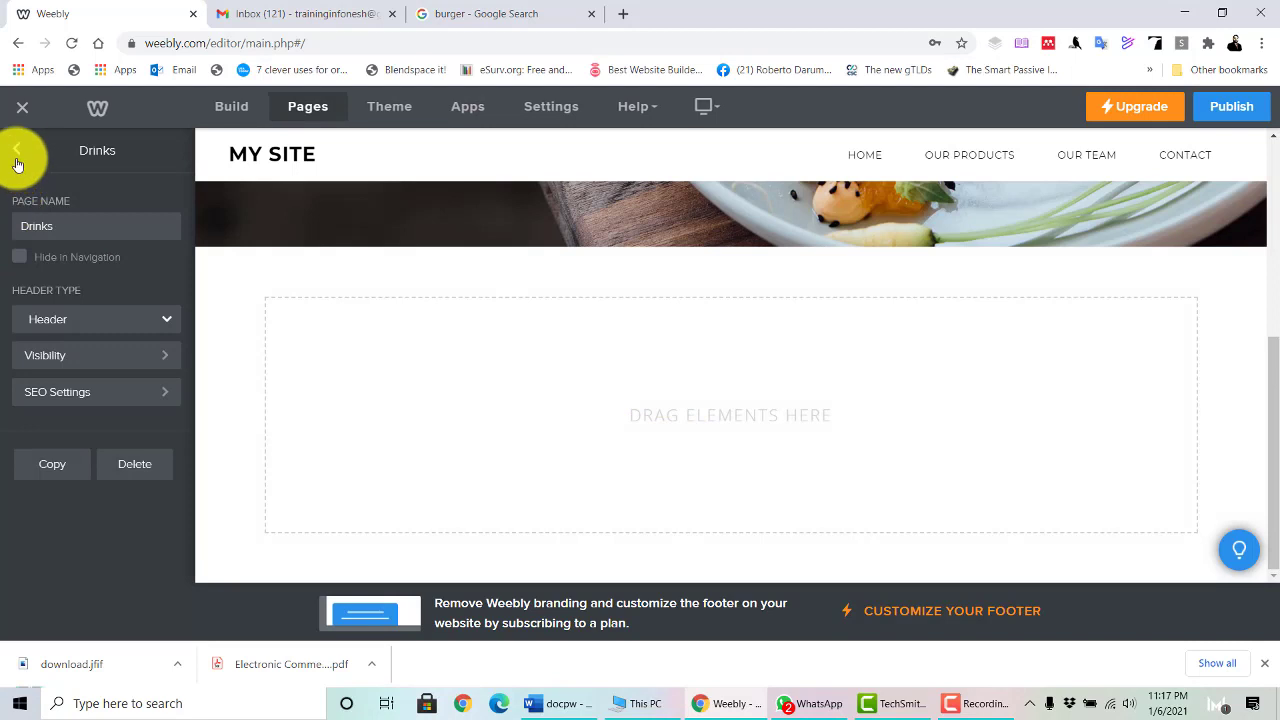
left_click(20, 154)
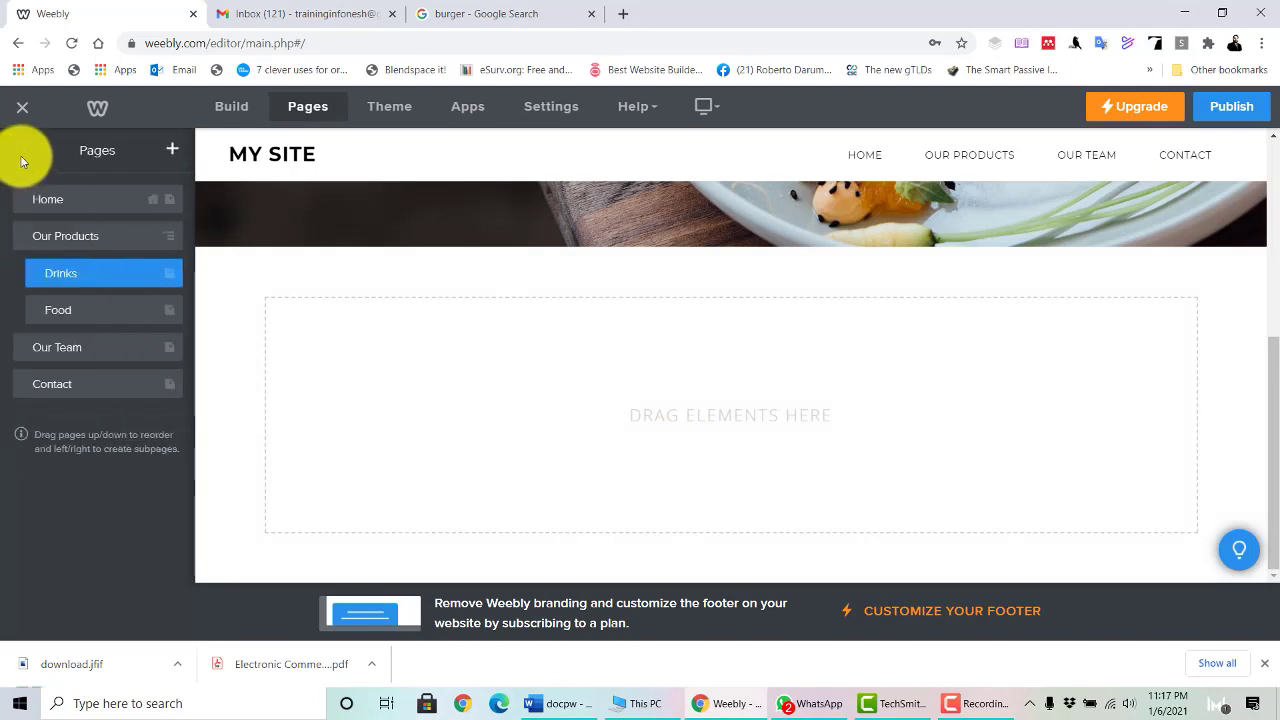
Step: Add a new Product Page for the Burger product
left_click(172, 155)
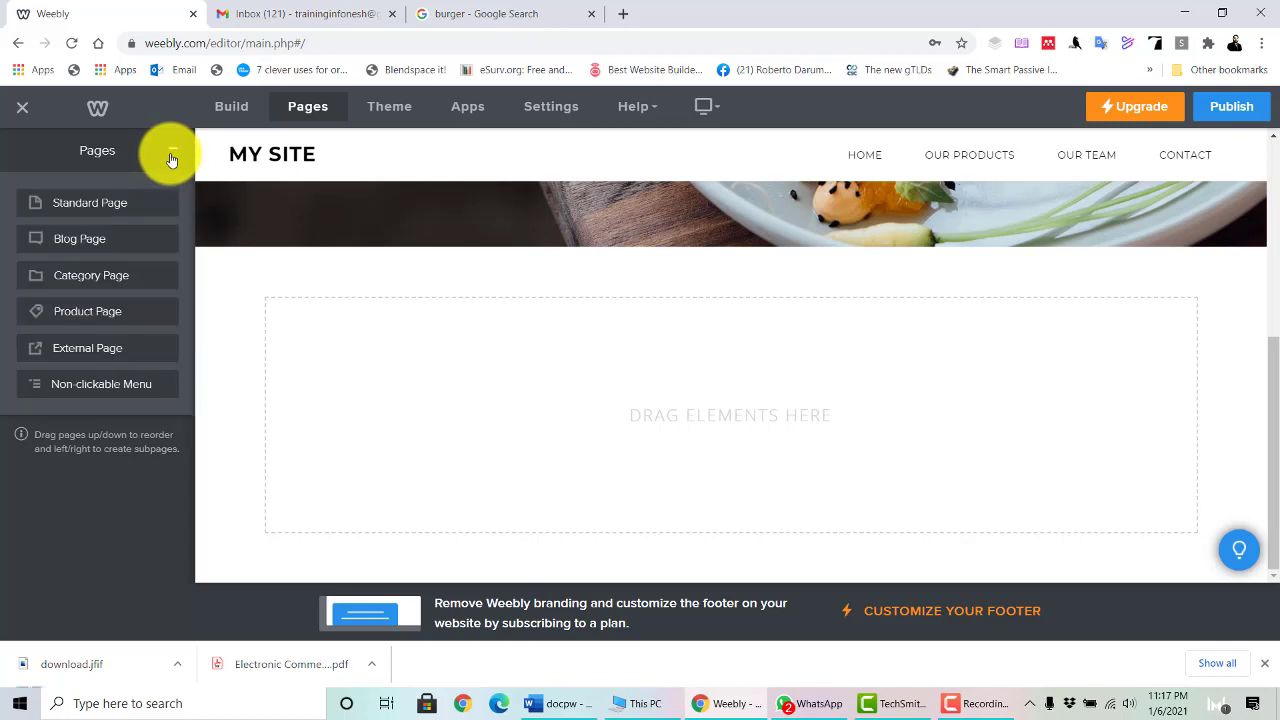
left_click(95, 312)
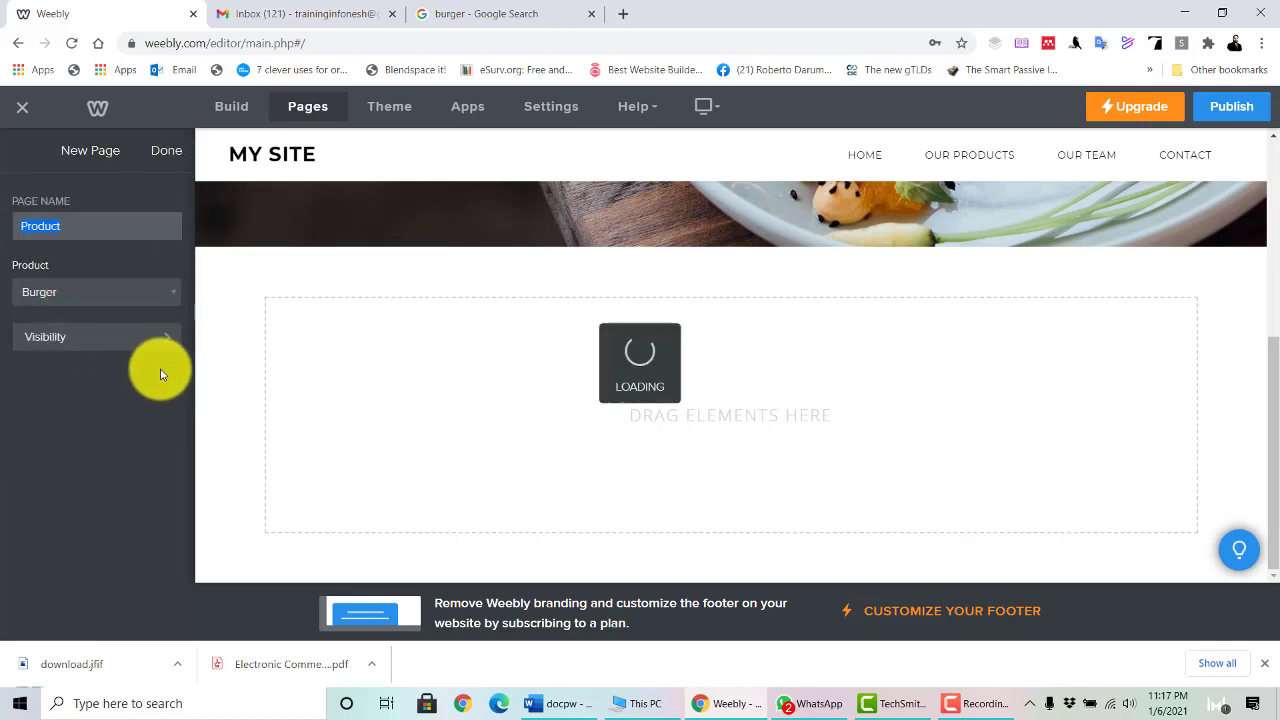
left_click(165, 152)
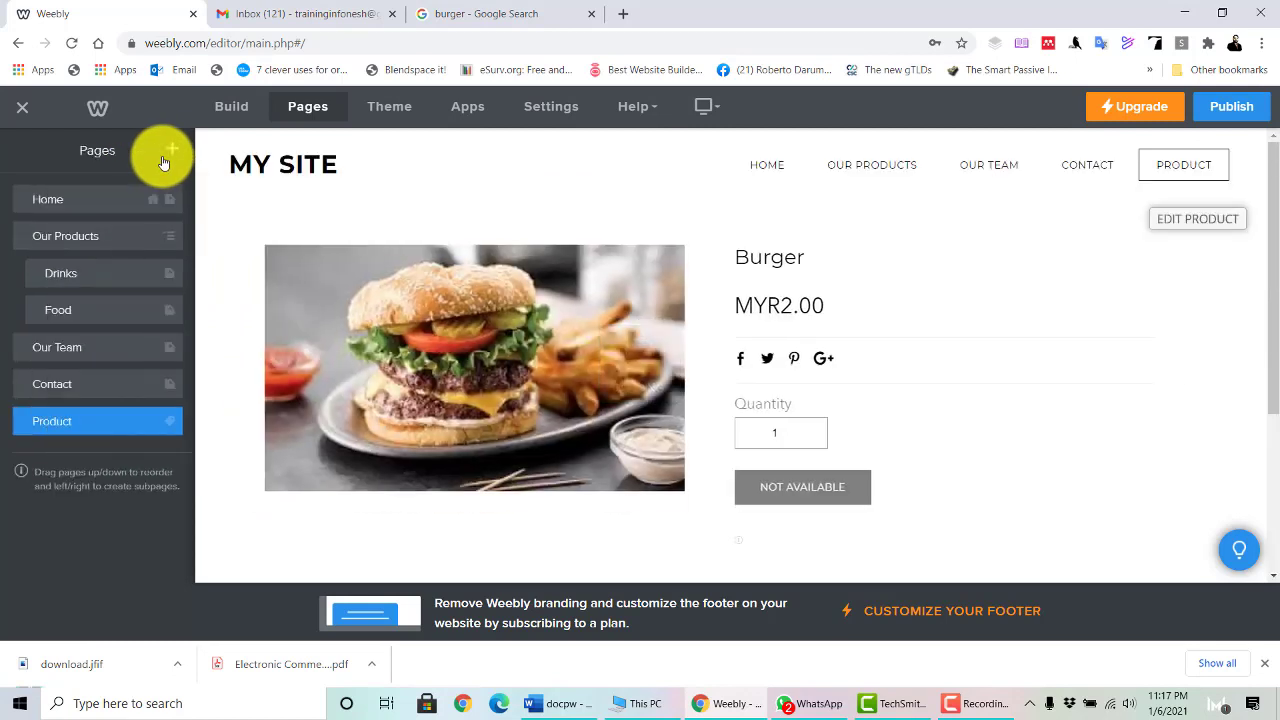
left_click(82, 428)
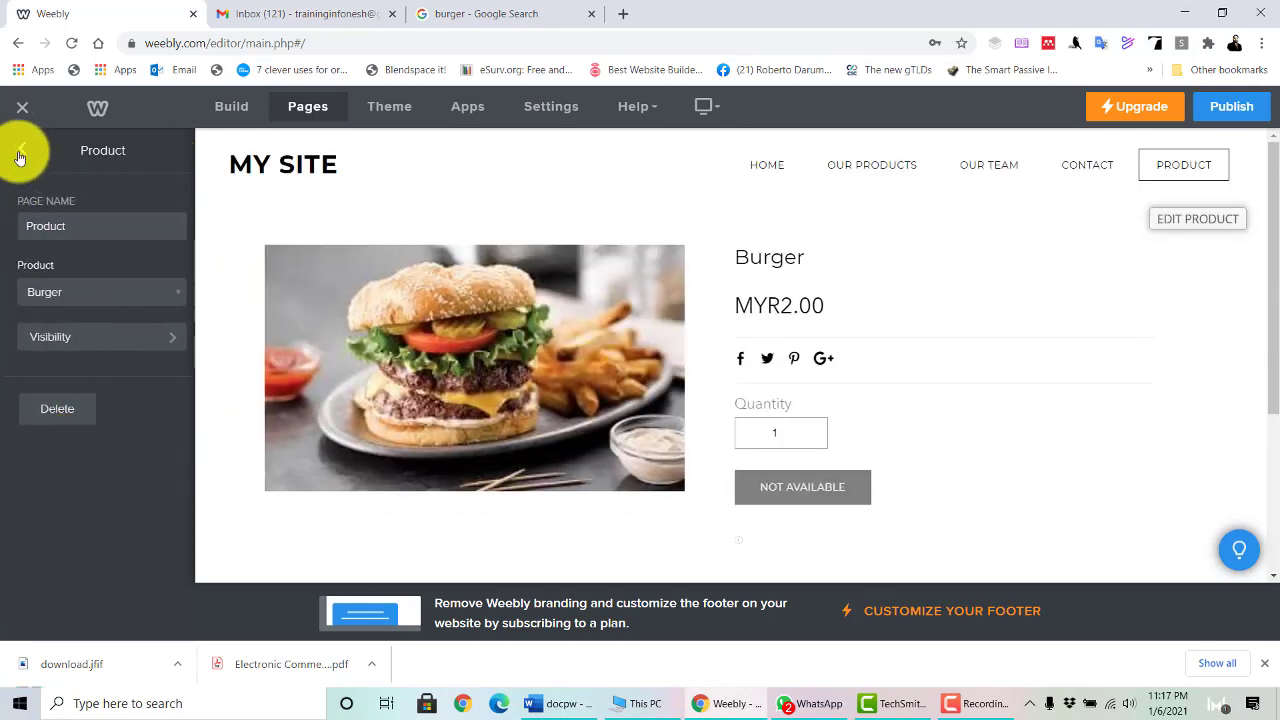
left_click(20, 150)
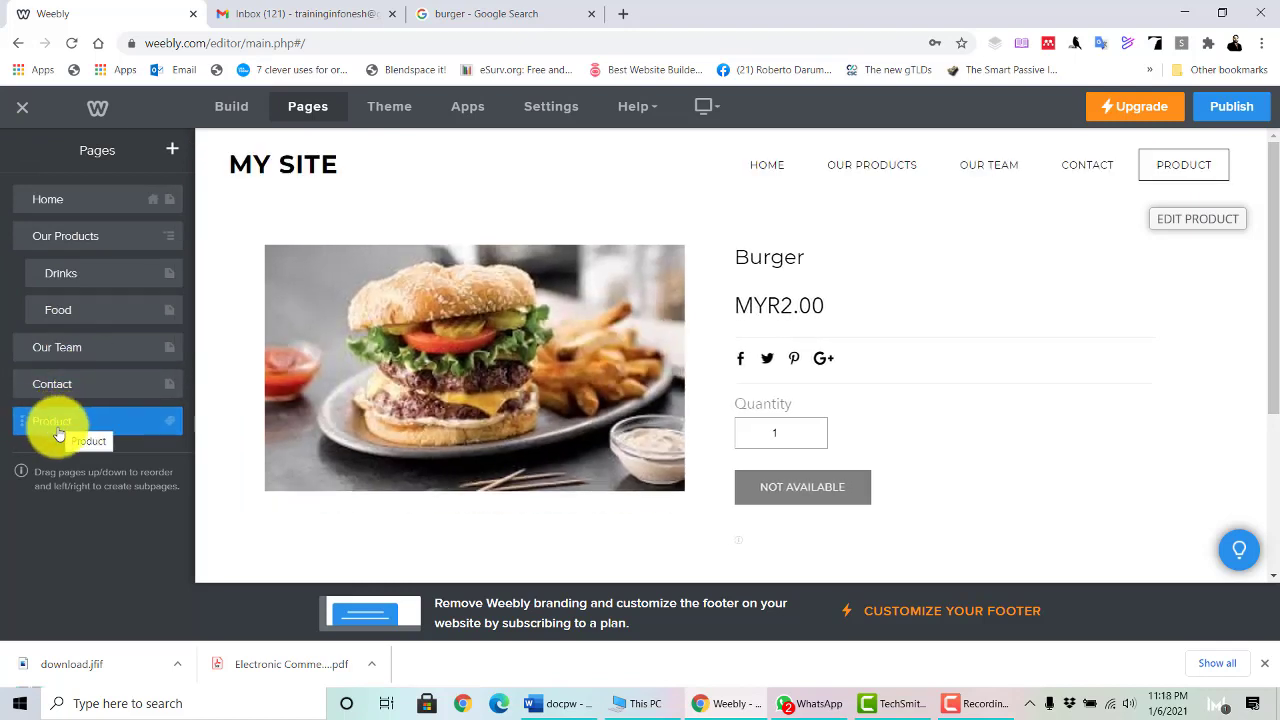
Step: Nest the Product page under Our Products, between Drinks and Food
left_click(57, 430)
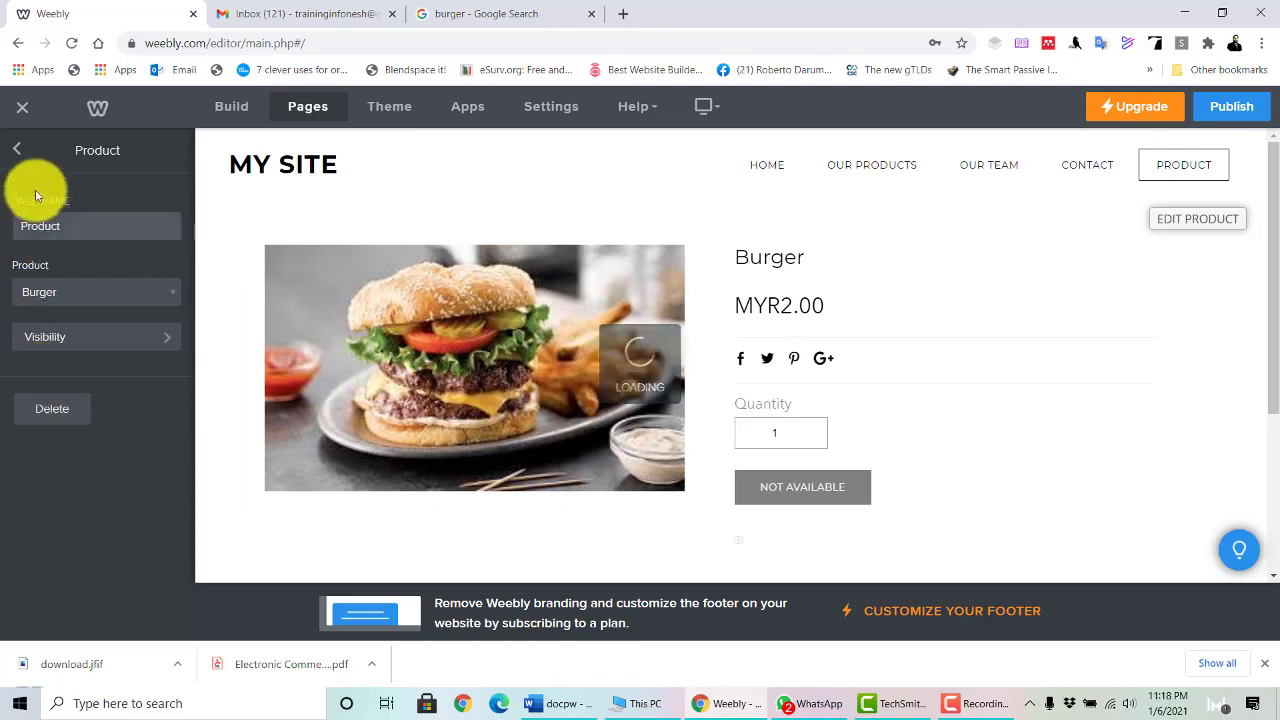
left_click(20, 152)
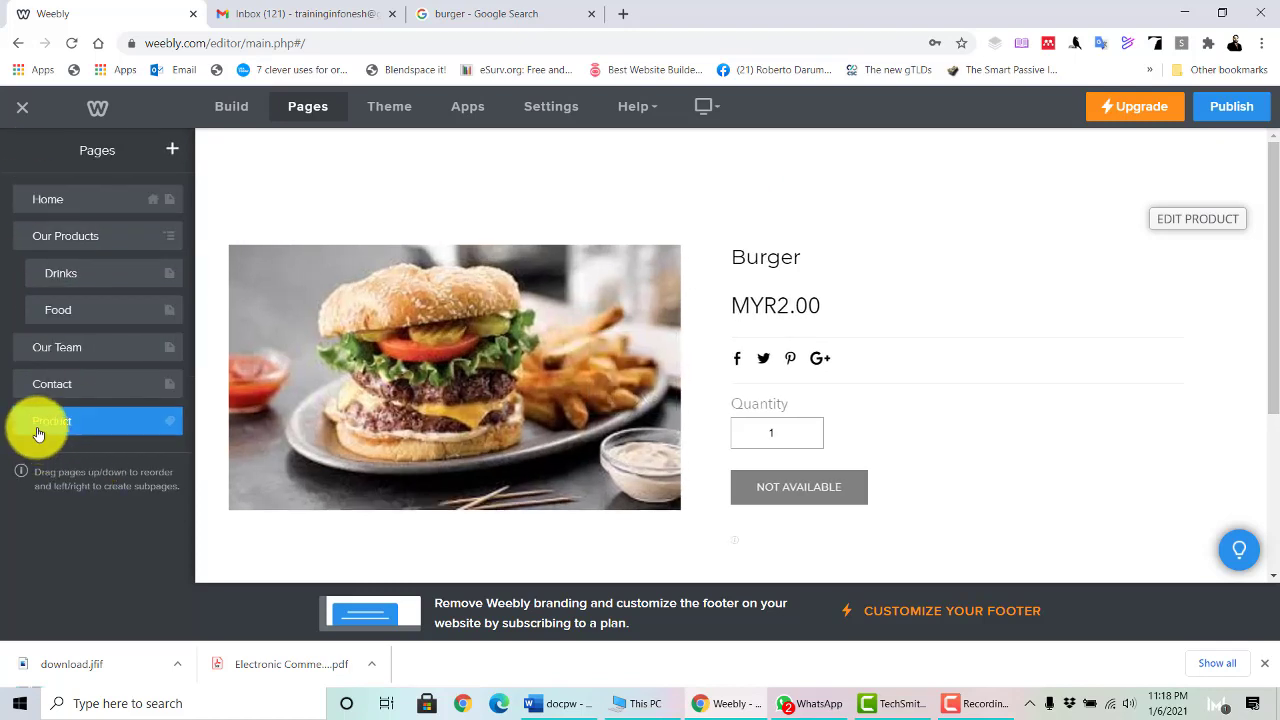
left_click_drag(29, 423, 50, 350)
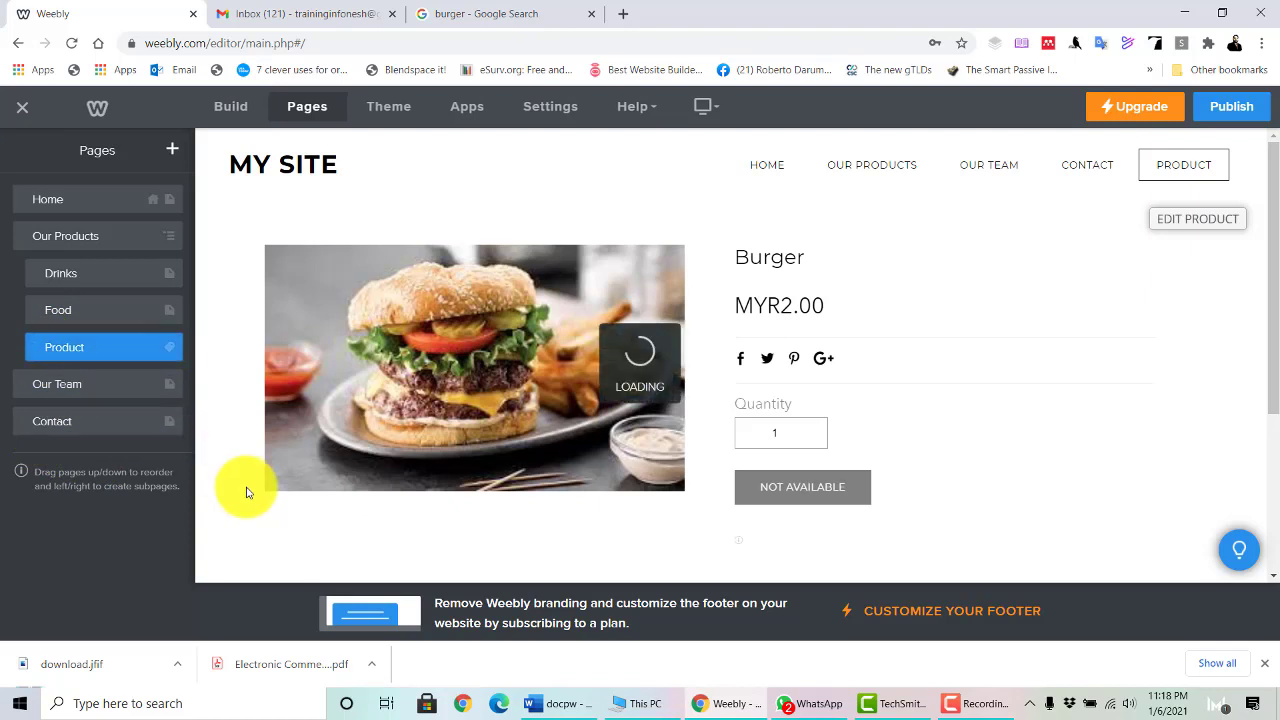
left_click_drag(23, 348, 68, 327)
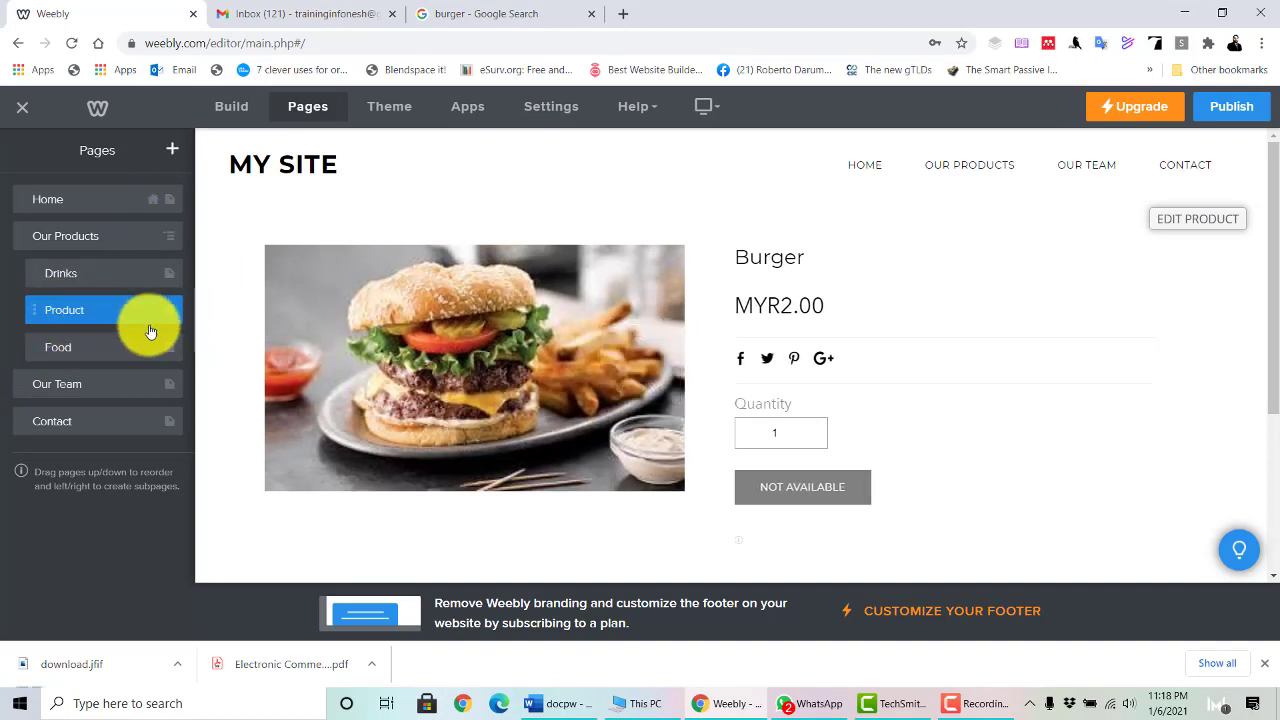
Step: Add an External Page, rename it from 'Link Page' to Pepsi, and open its settings
left_click(173, 152)
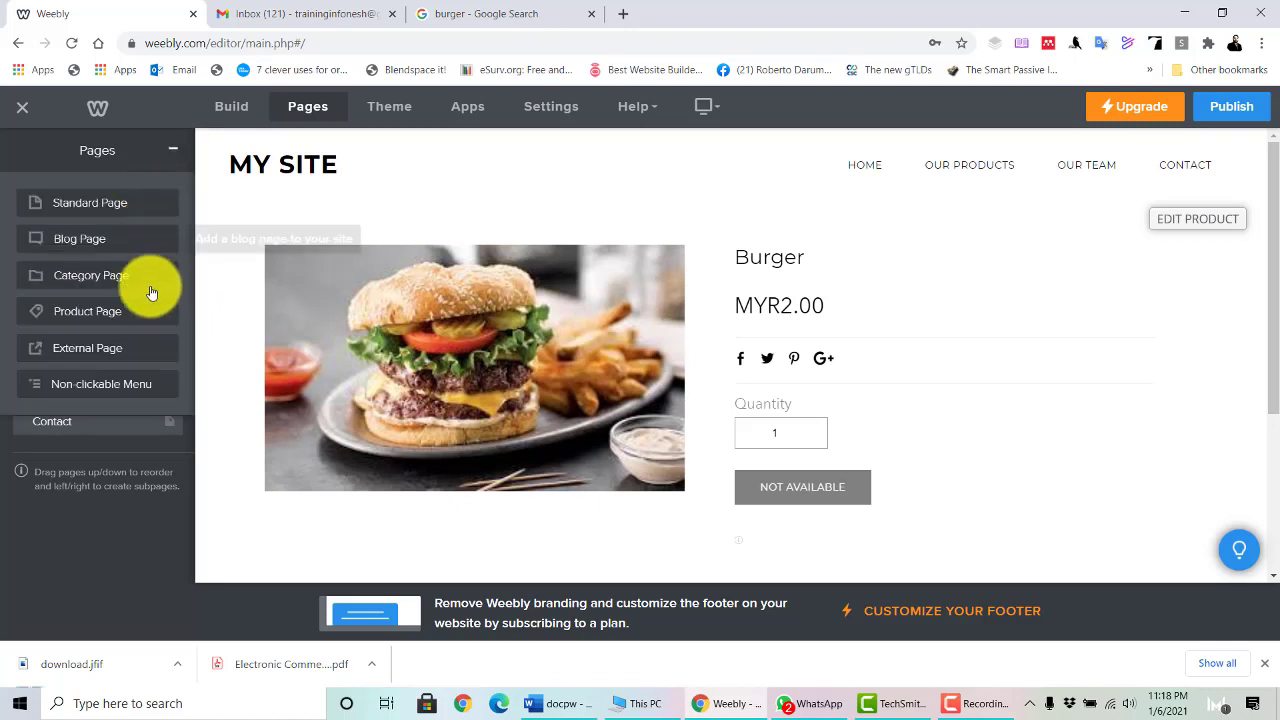
left_click(100, 352)
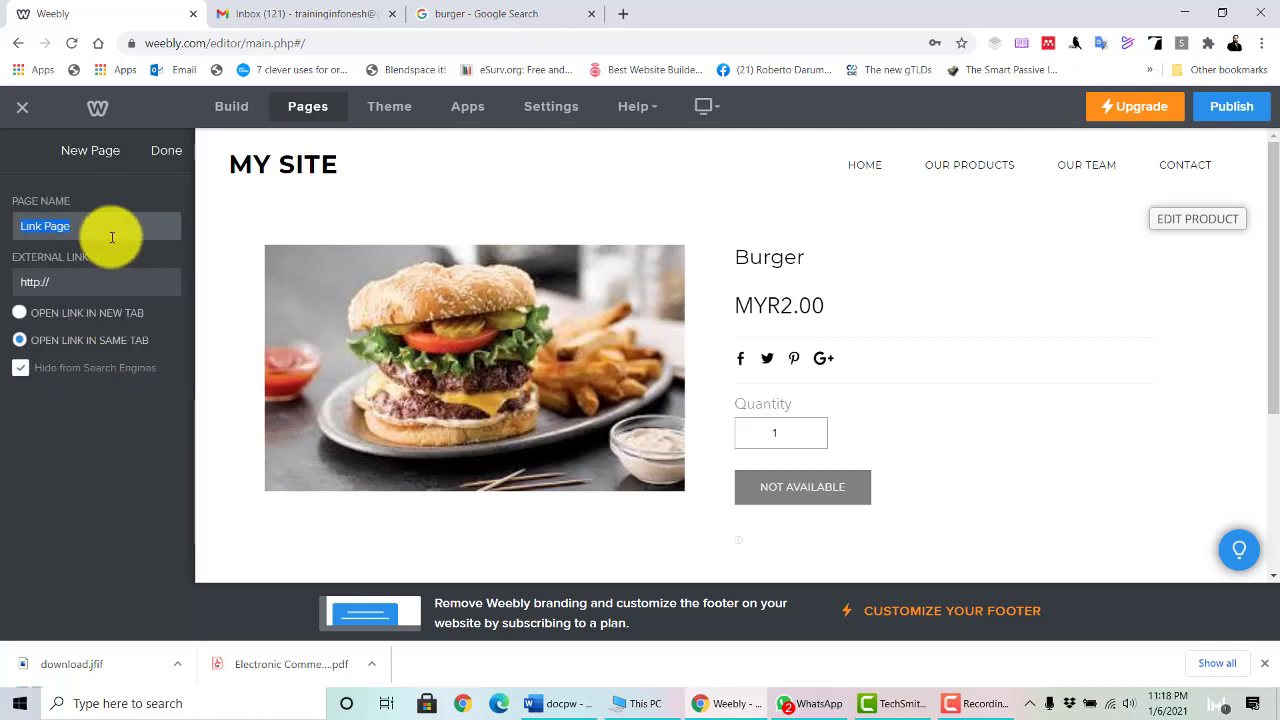
key("BackSpace")
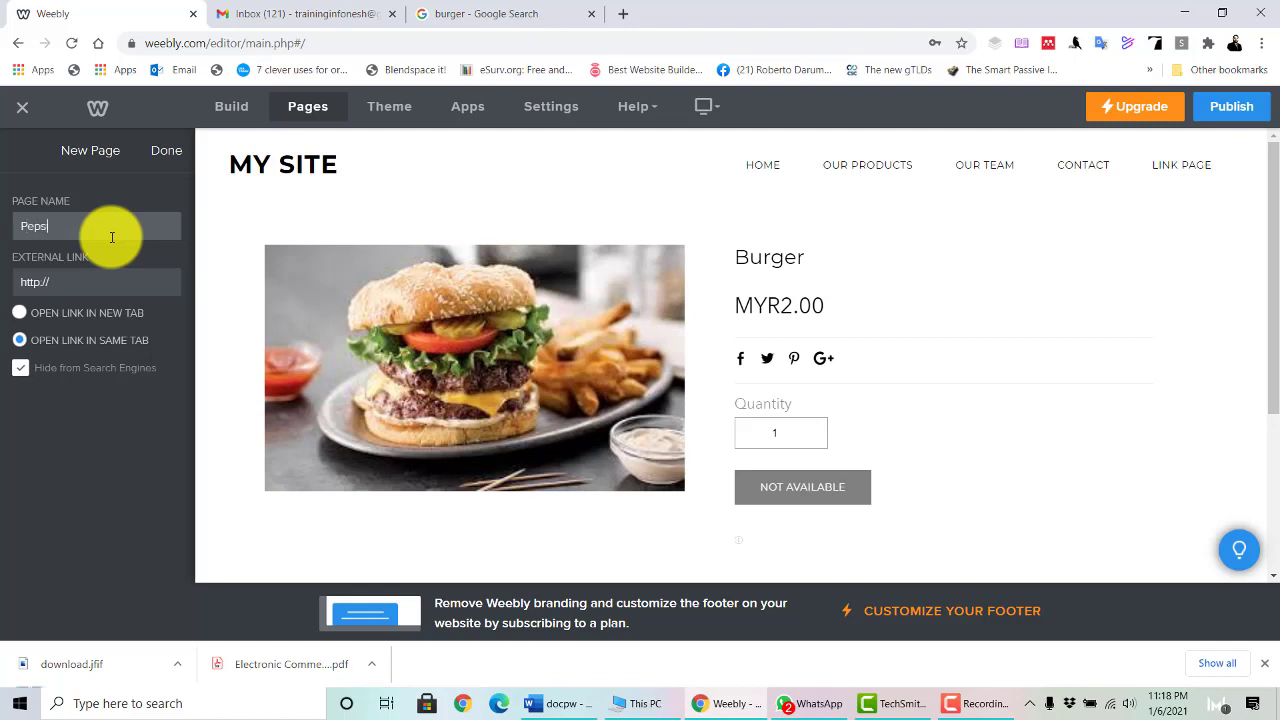
type("i")
left_click(168, 150)
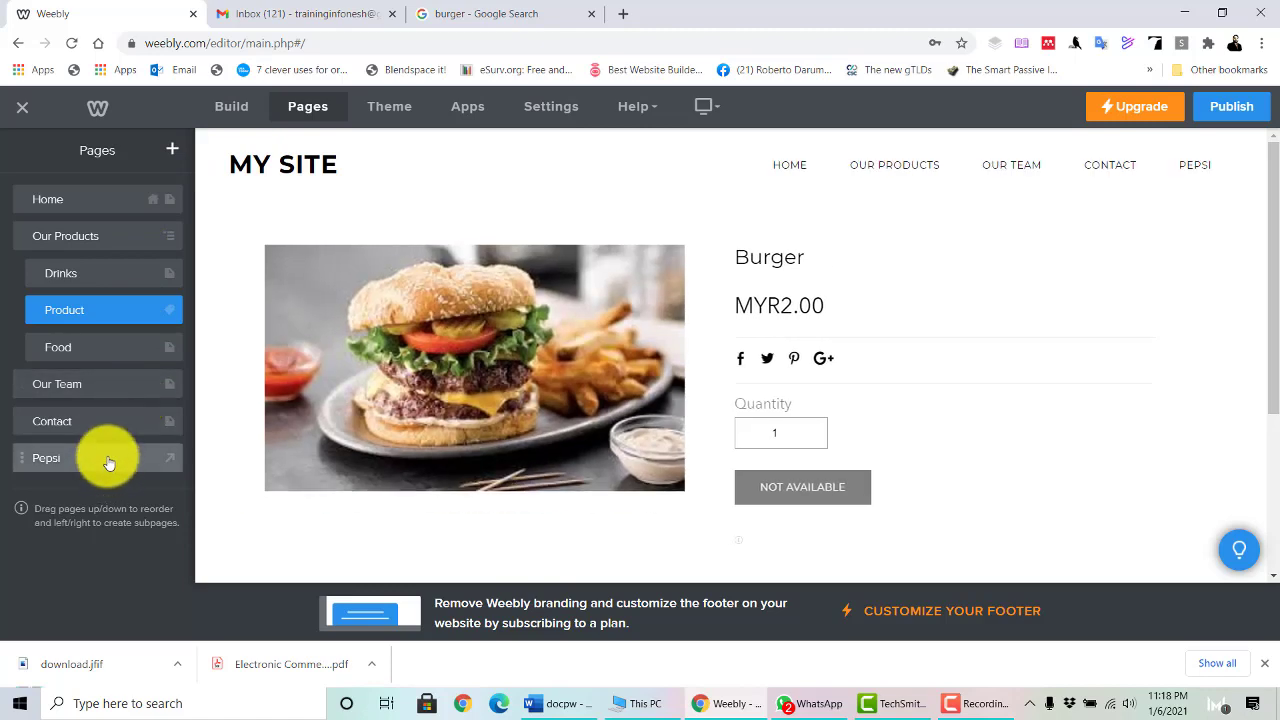
left_click(108, 462)
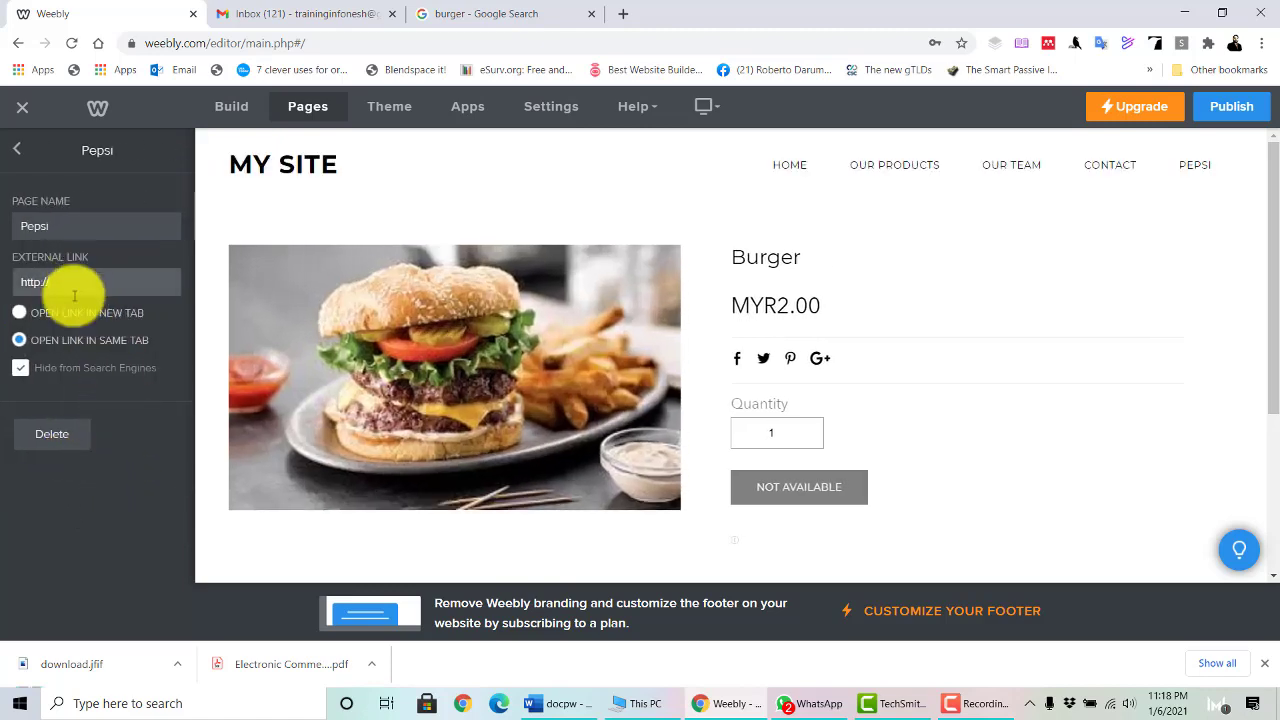
Step: Search Google for 'pepsi' and copy the Pepsi.com link address
left_click(486, 14)
left_click(473, 43)
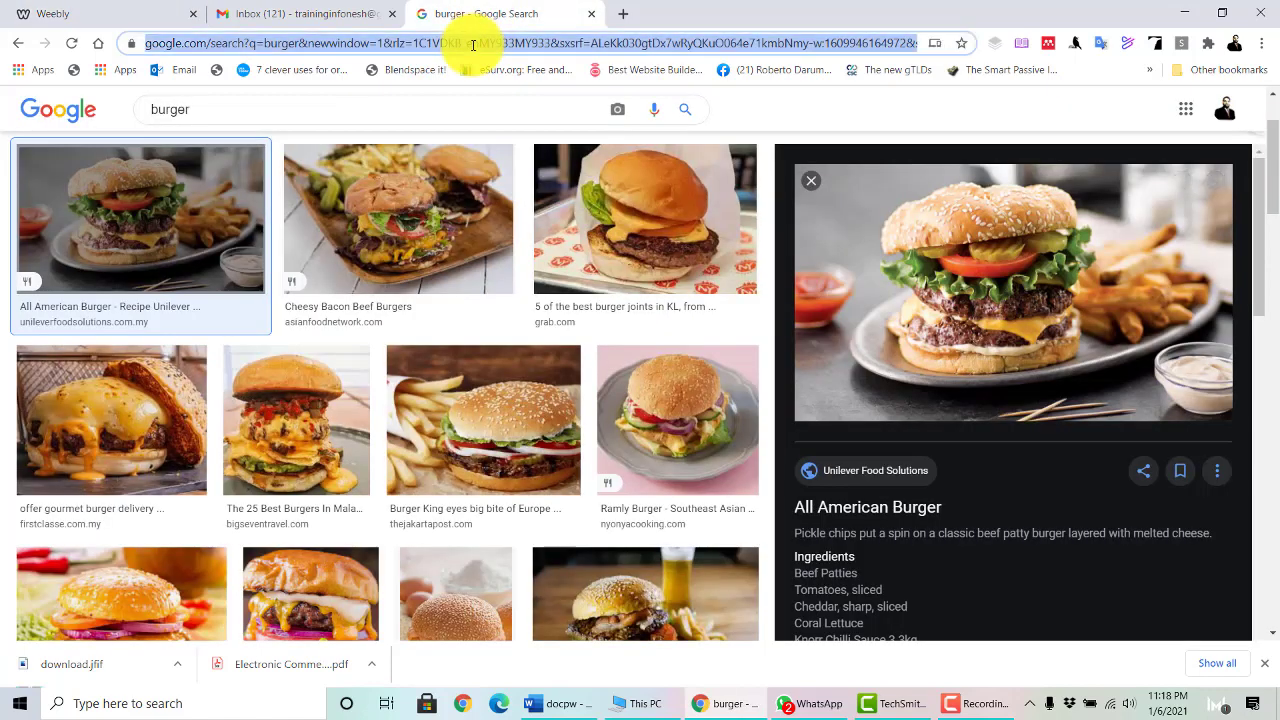
type("pepsi")
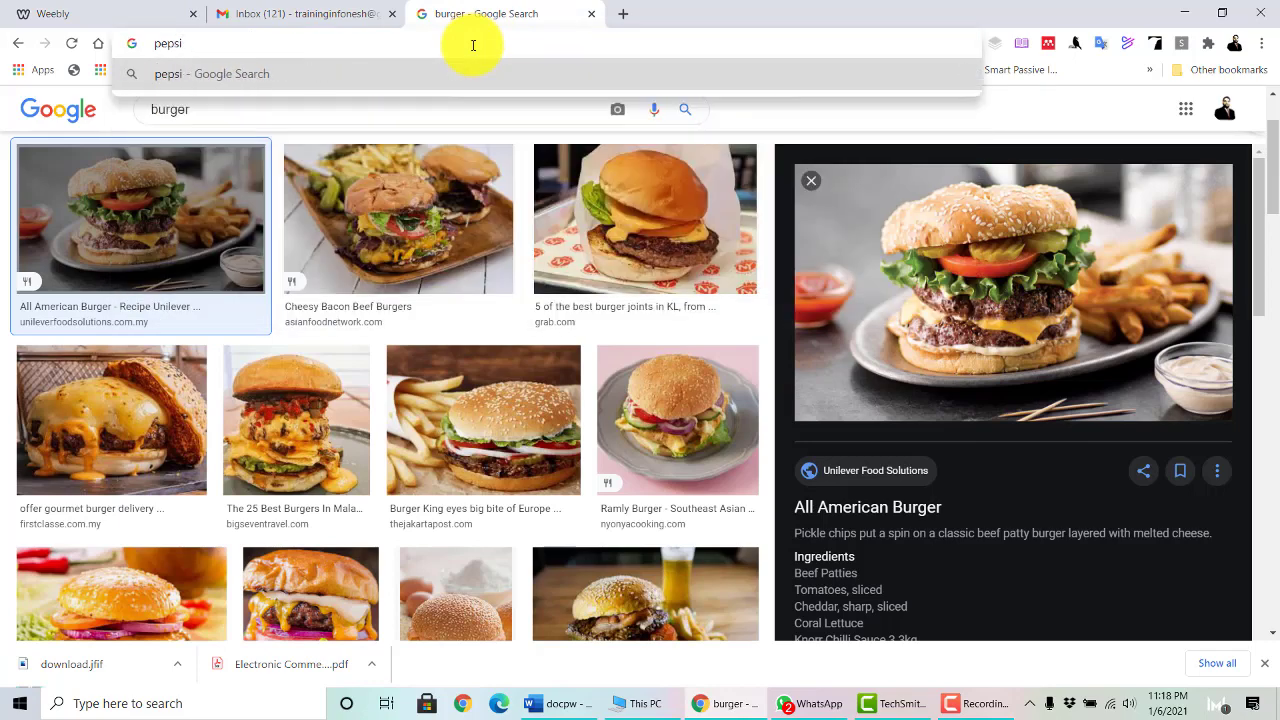
key("Return")
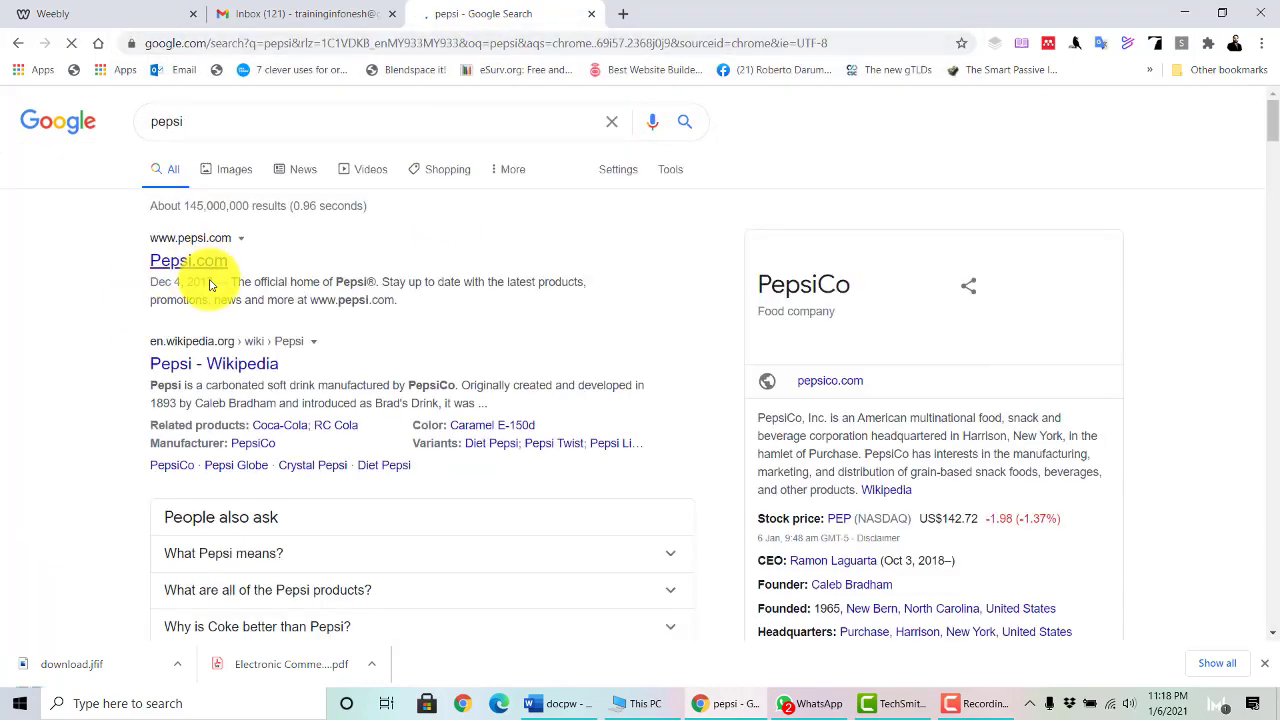
right_click(206, 260)
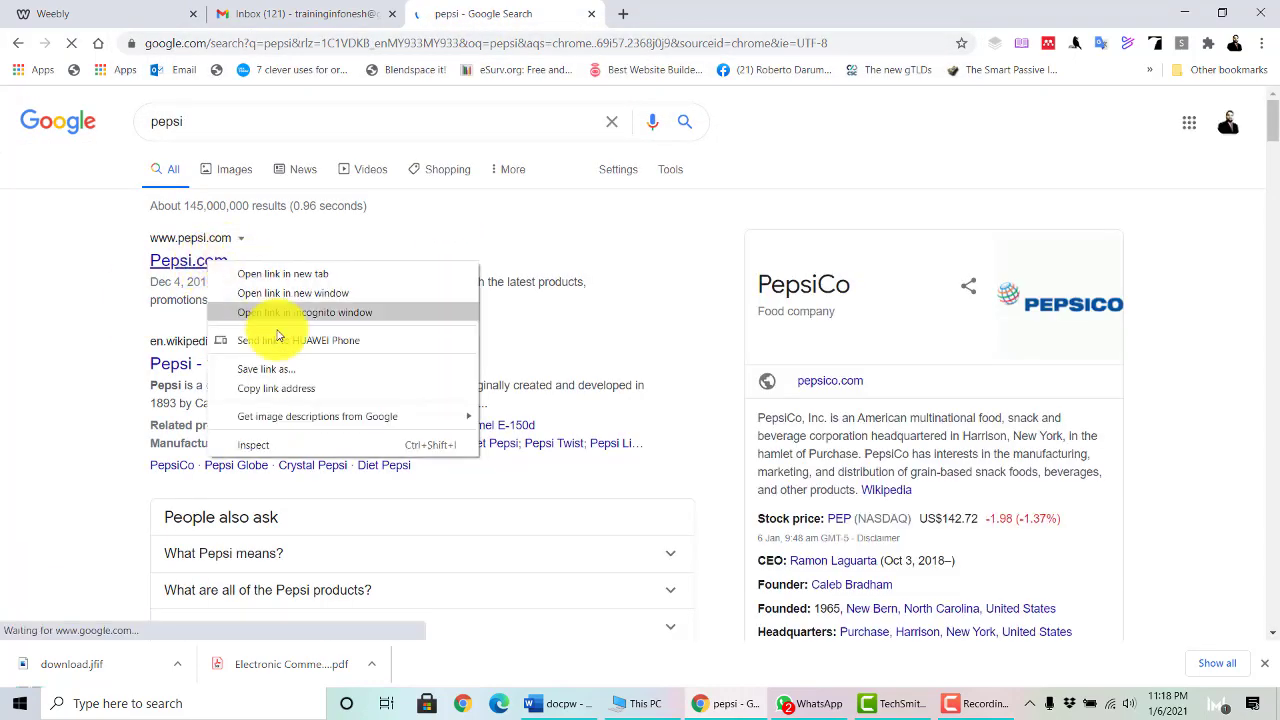
left_click(266, 388)
left_click(42, 13)
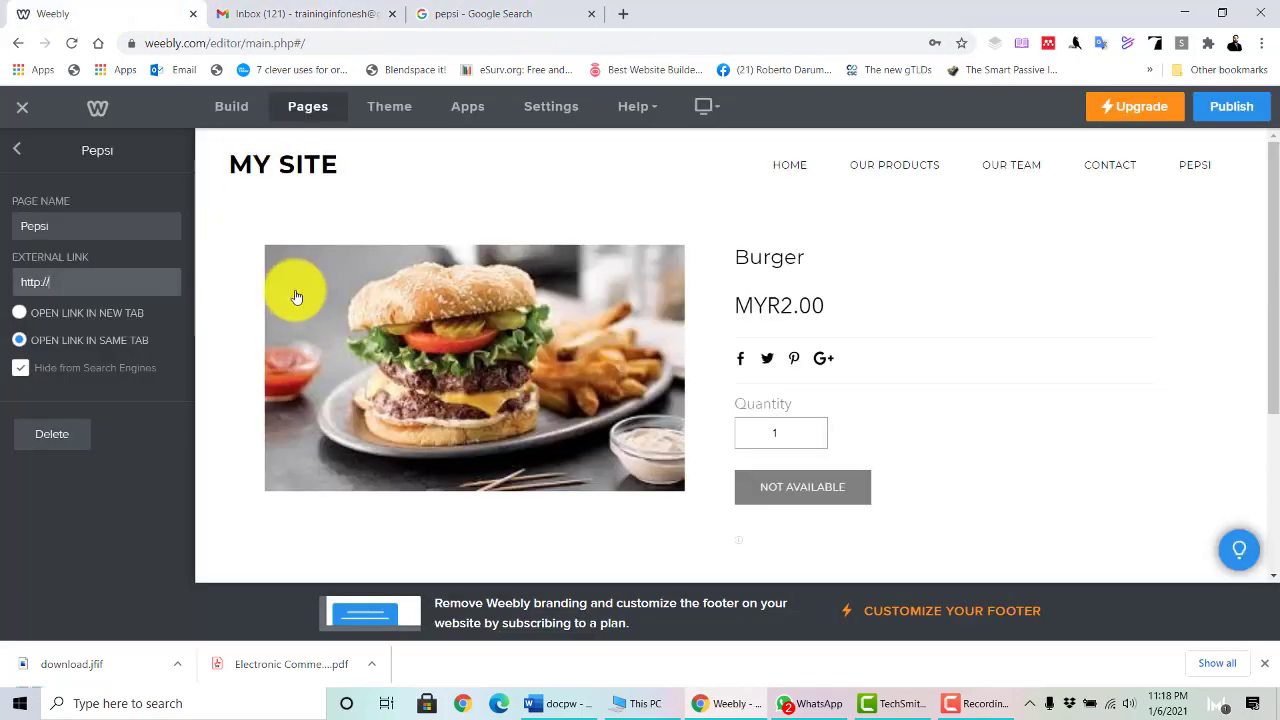
left_click_drag(63, 285, 2, 285)
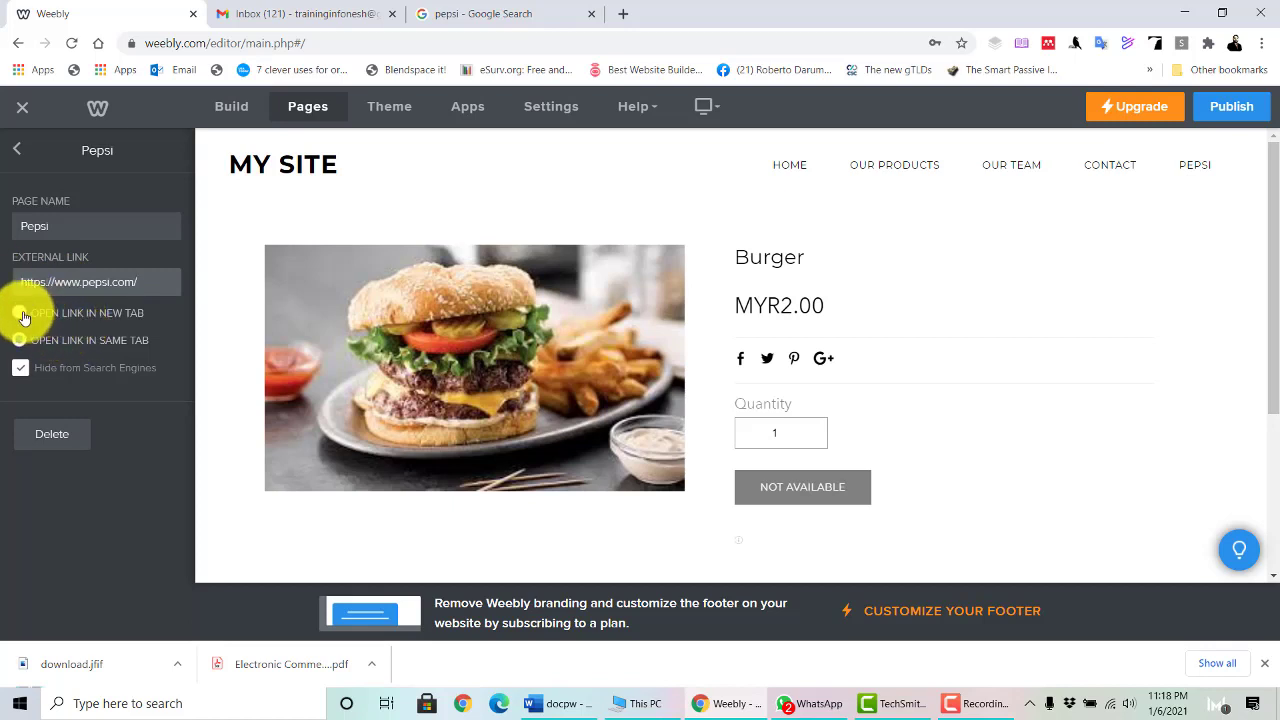
left_click(22, 315)
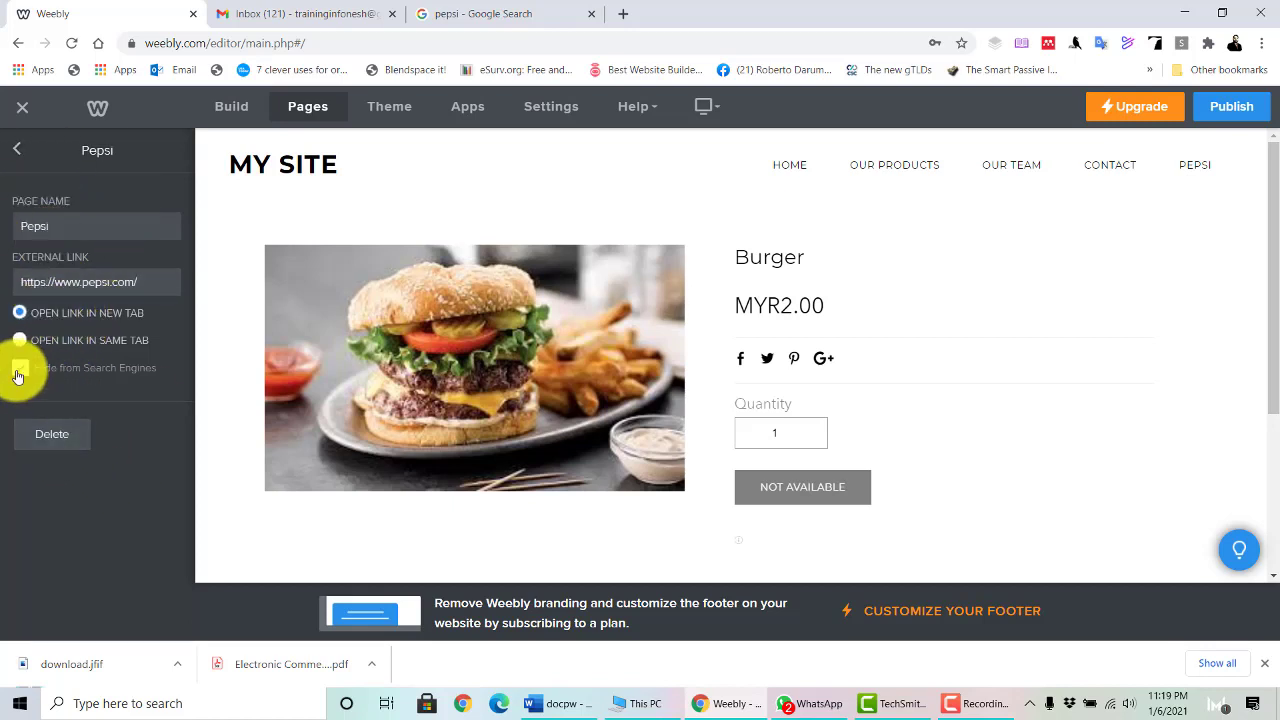
left_click(19, 153)
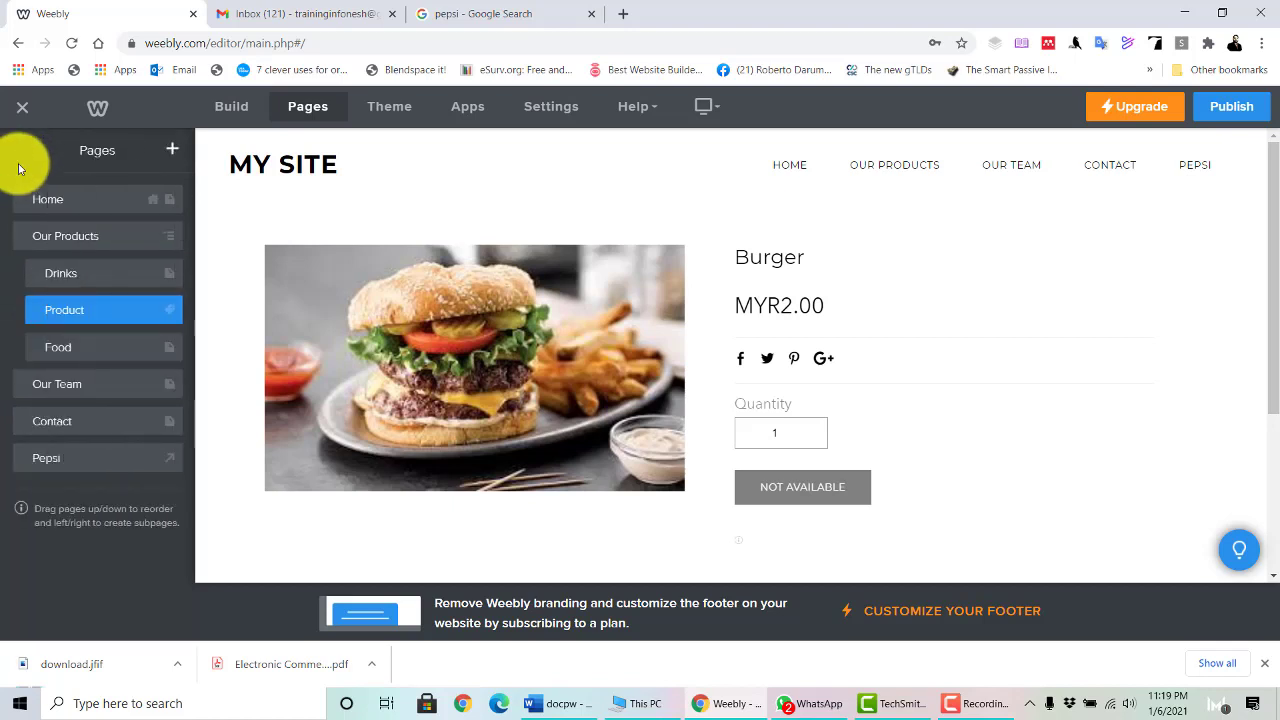
left_click(74, 468)
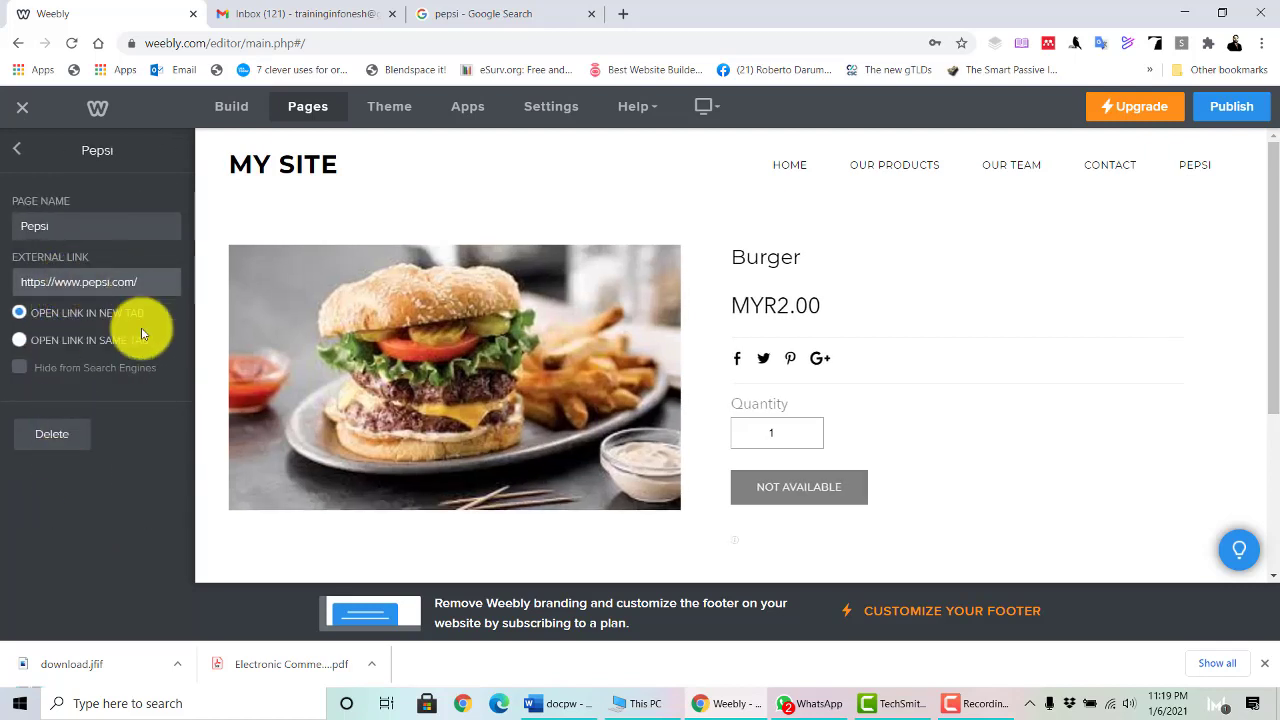
left_click(18, 149)
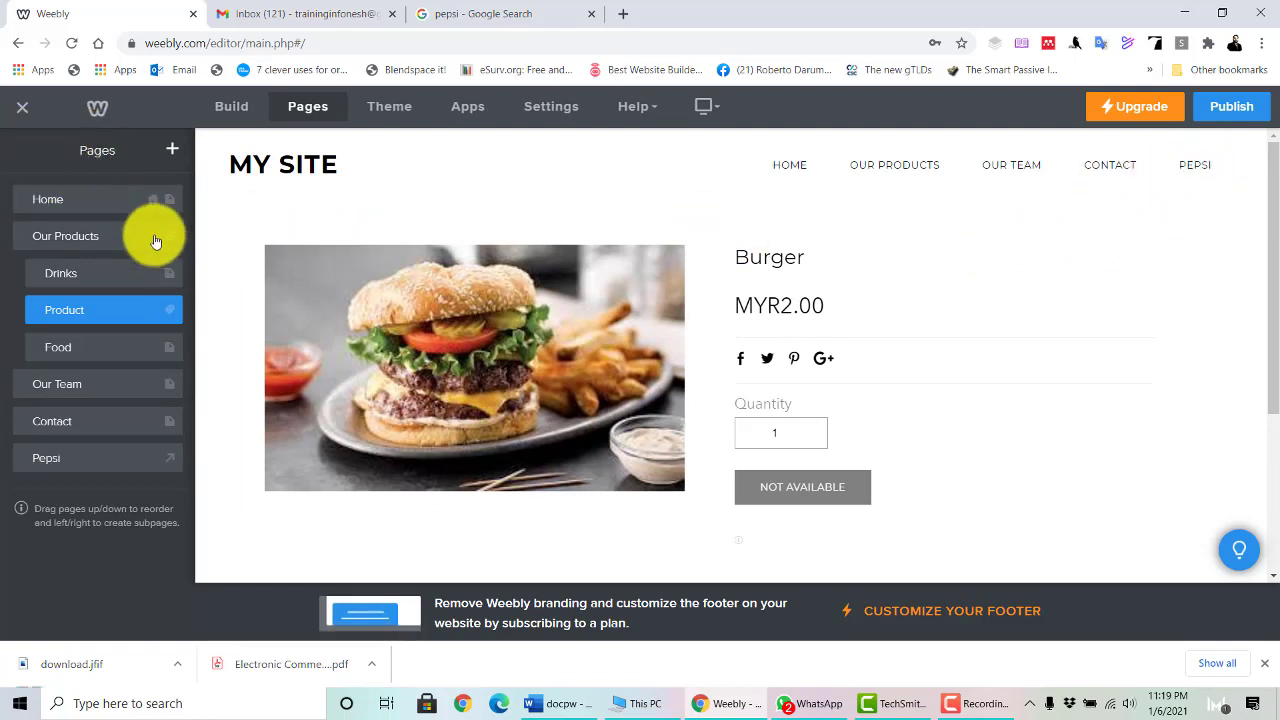
left_click(312, 163)
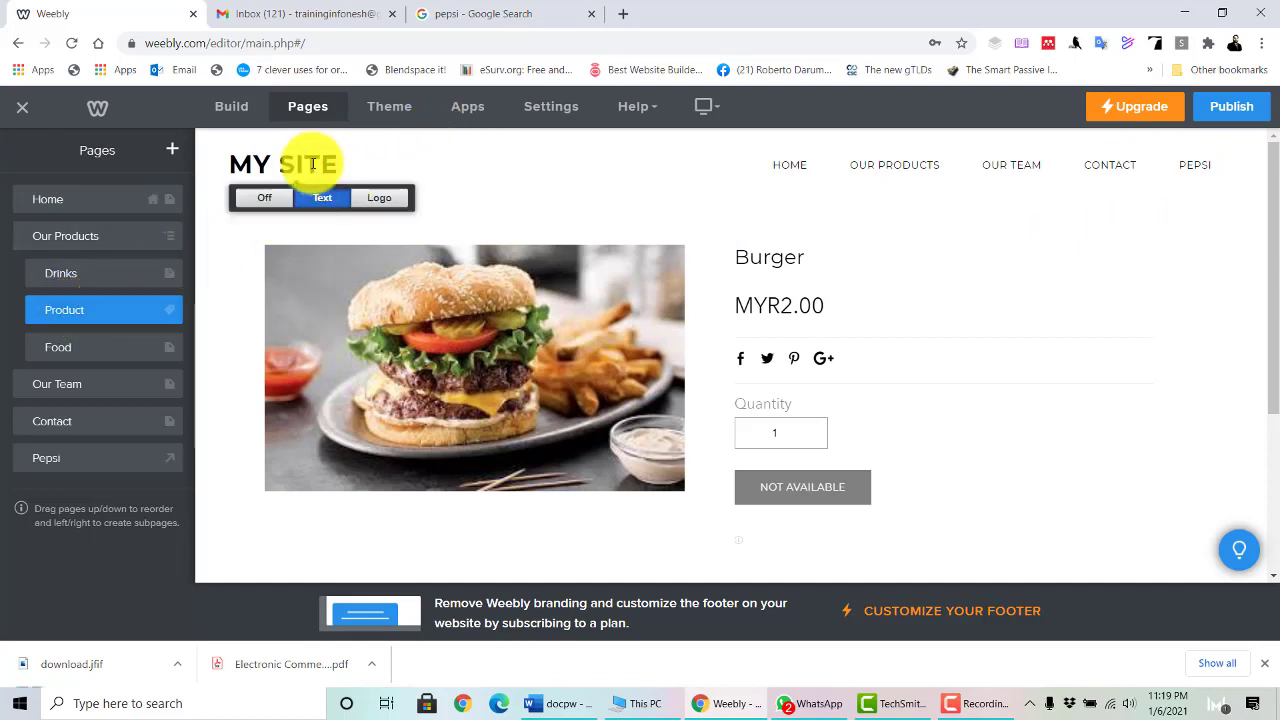
Step: Replace the Home page's TABLE FOR TWO heading with 'Welcome to Our Restaurant'
left_click(50, 200)
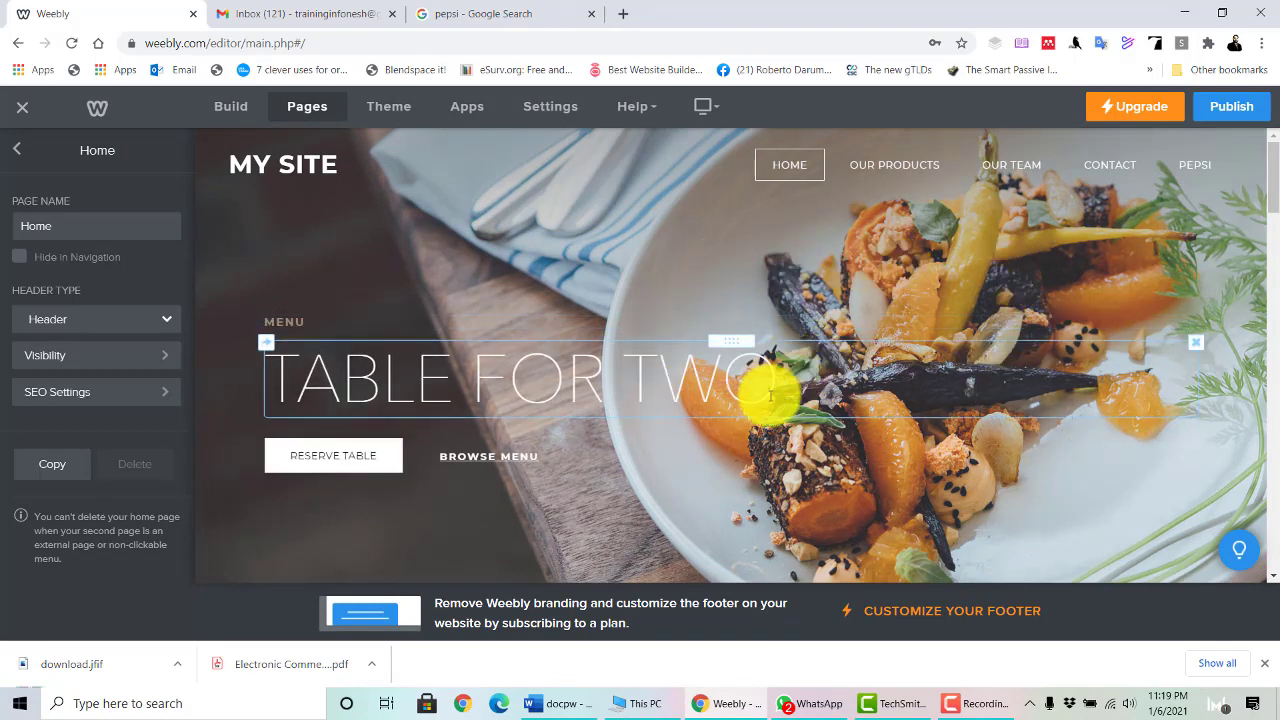
left_click(770, 395)
left_click_drag(777, 380, 296, 386)
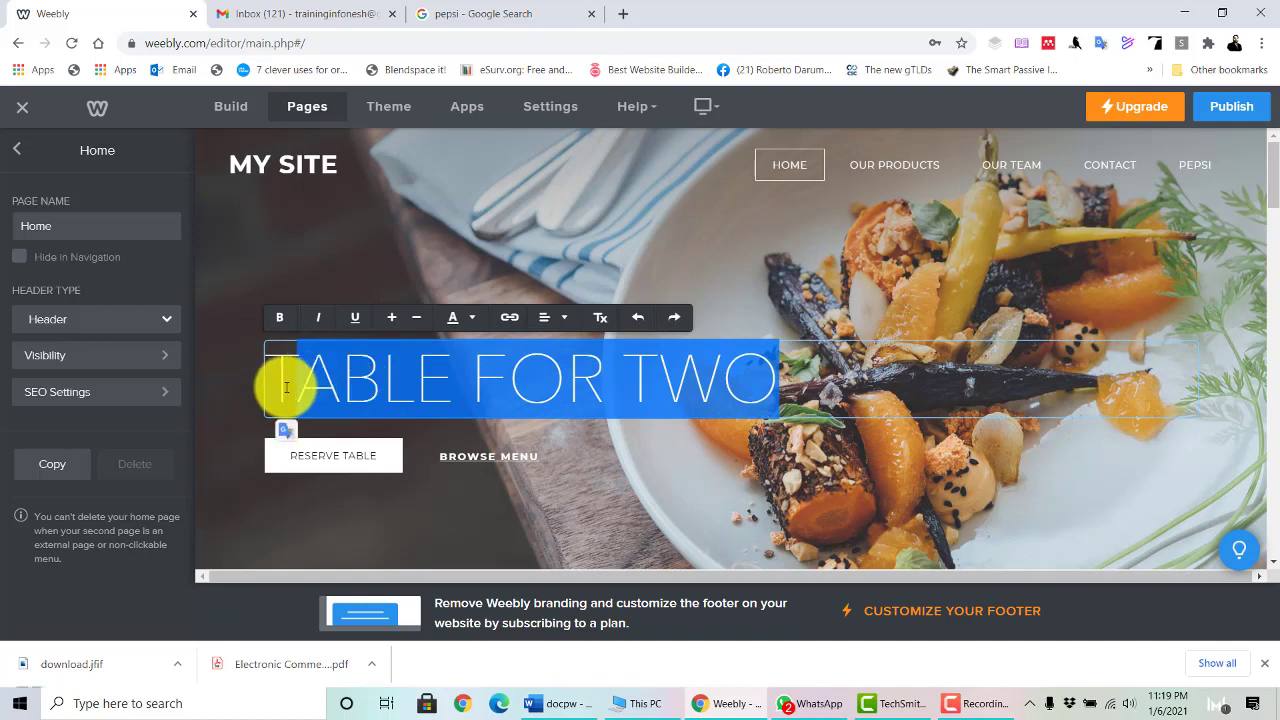
type("Welcome to Our Restaurant")
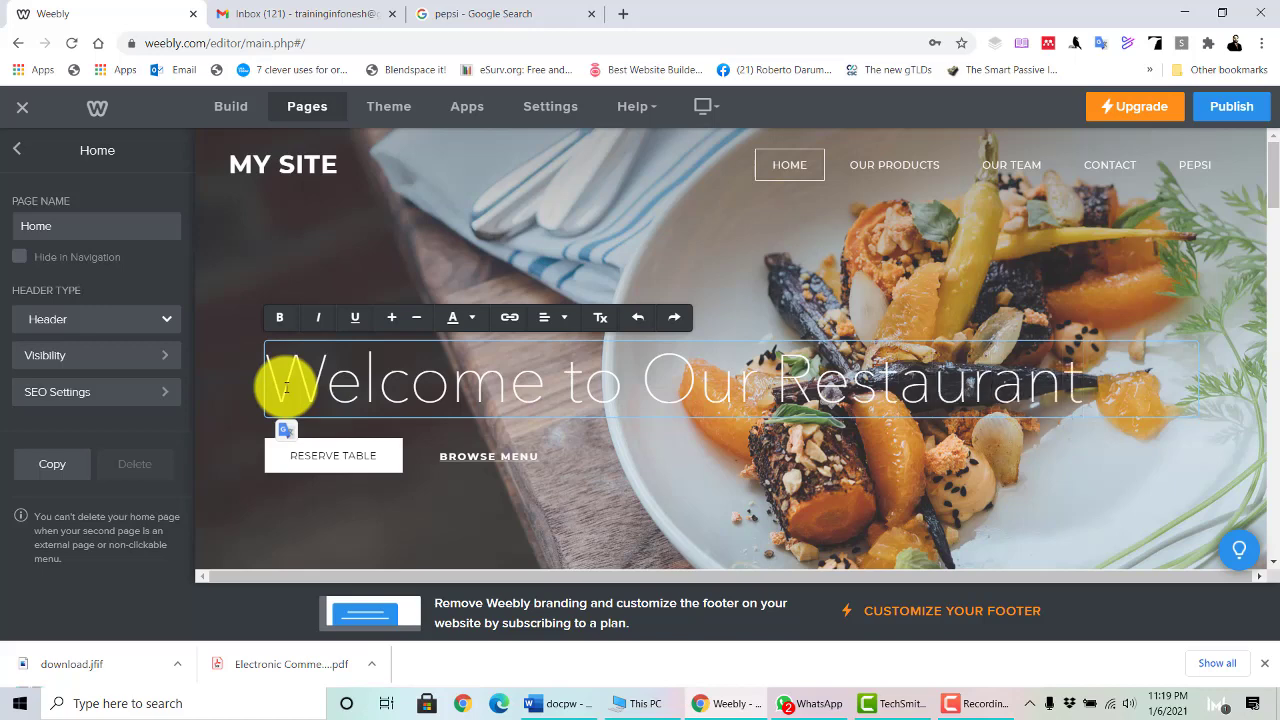
Step: Make the 'Welcome to Our Restaurant' heading bold and try a red text colour
triple_click(286, 386)
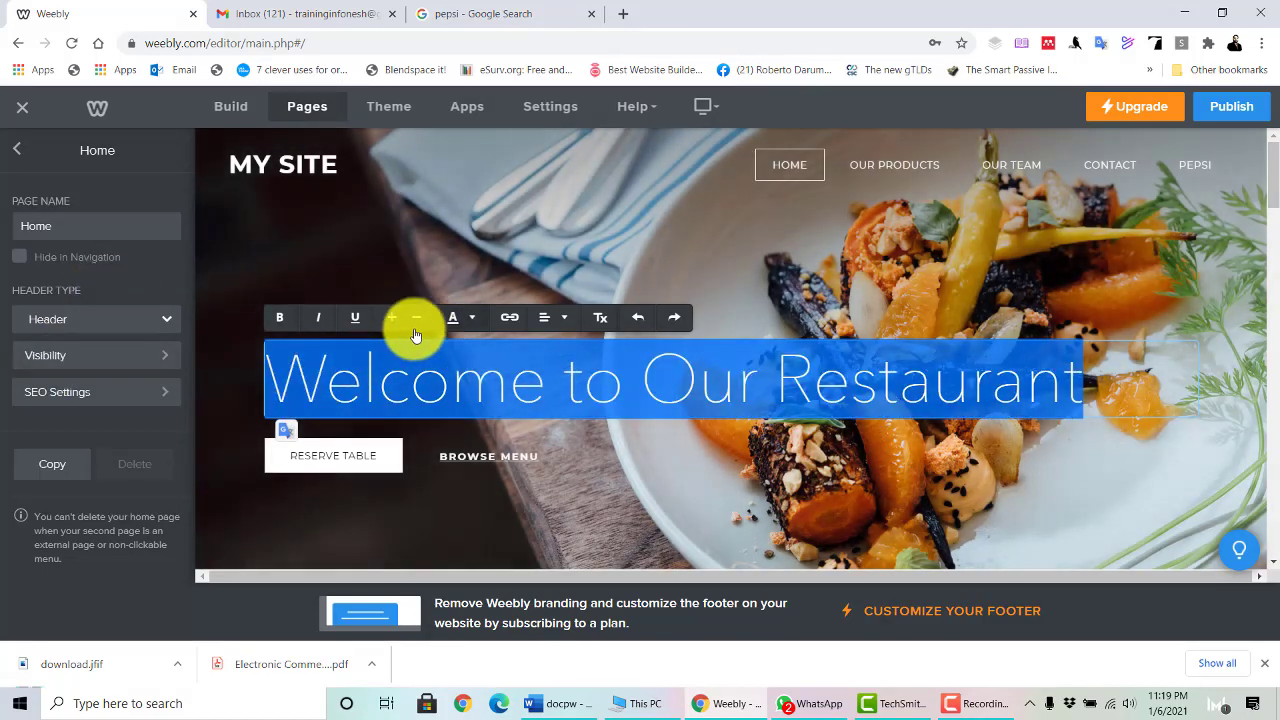
left_click(279, 317)
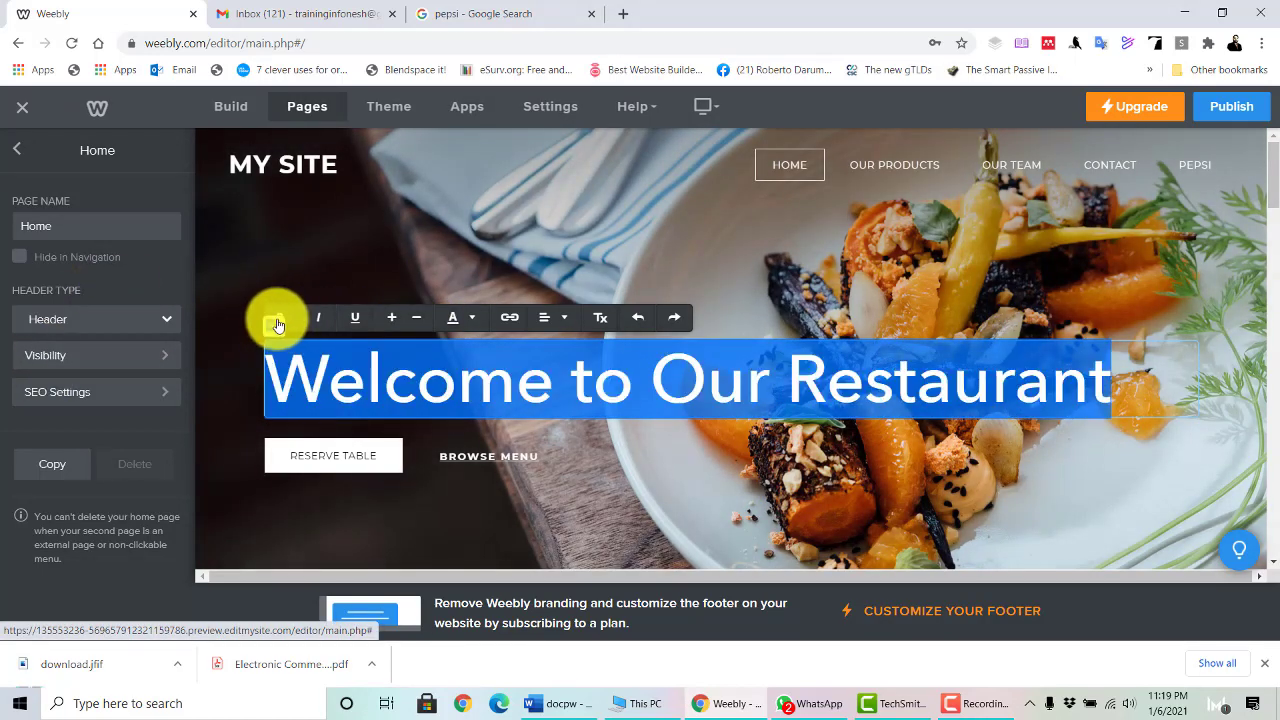
left_click(475, 320)
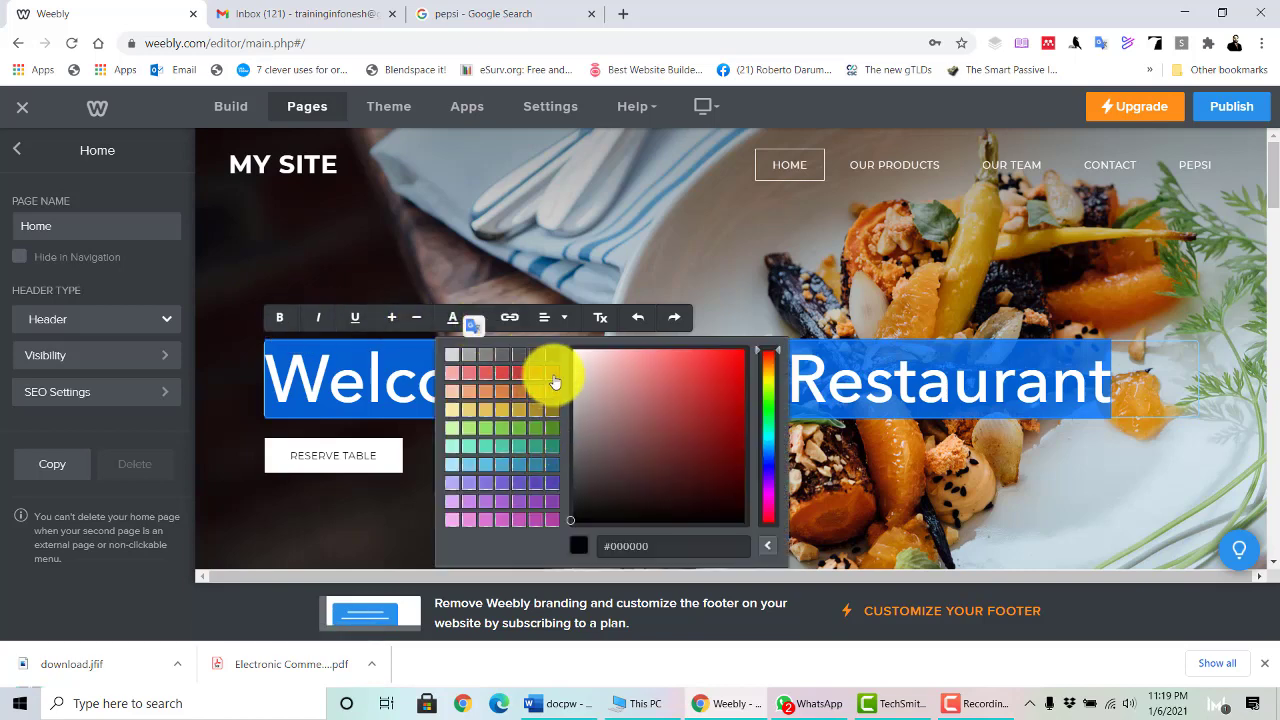
left_click(551, 371)
left_click(798, 268)
Step: Return the heading colour to white and centre-align it
left_click(937, 379)
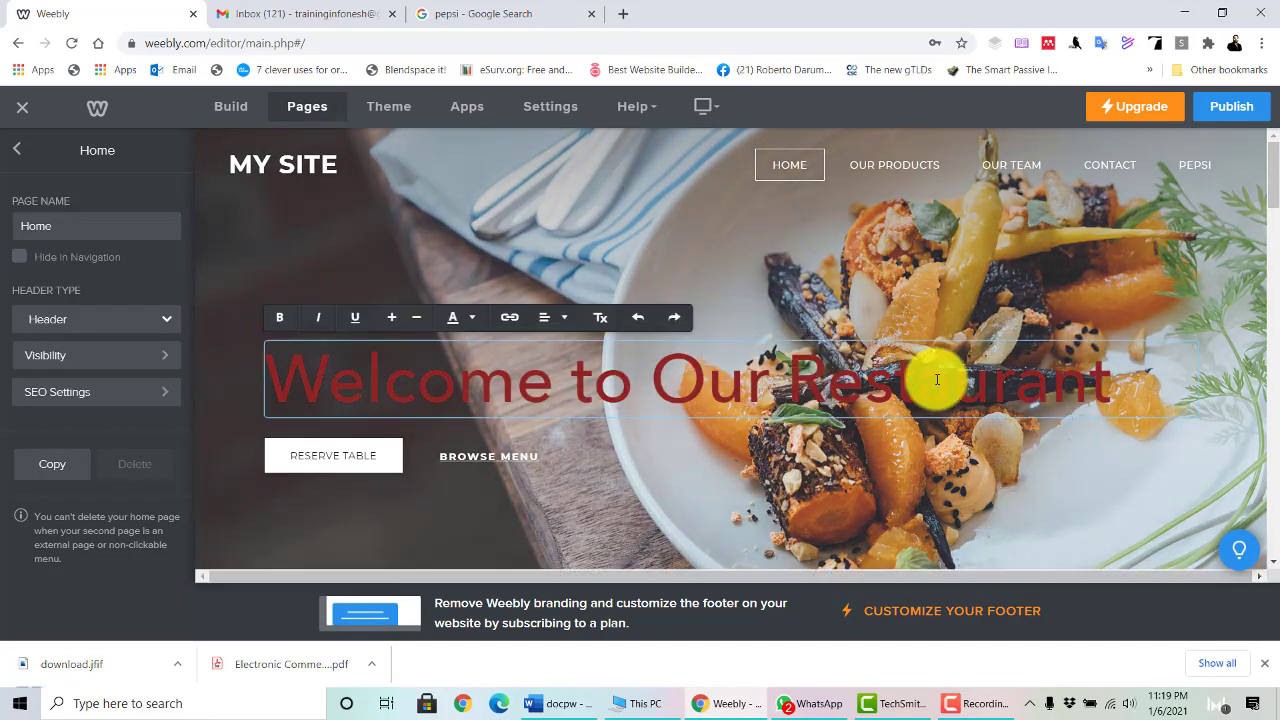
key("ctrl+a")
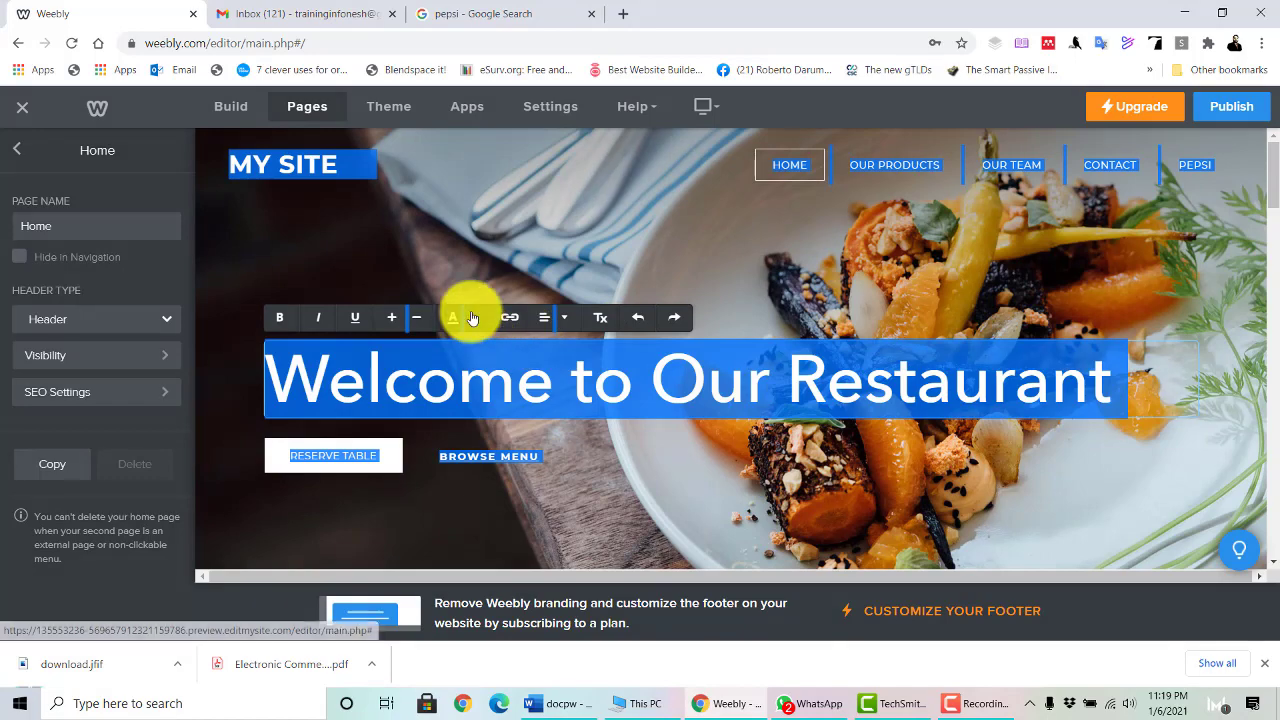
left_click(470, 318)
double_click(457, 350)
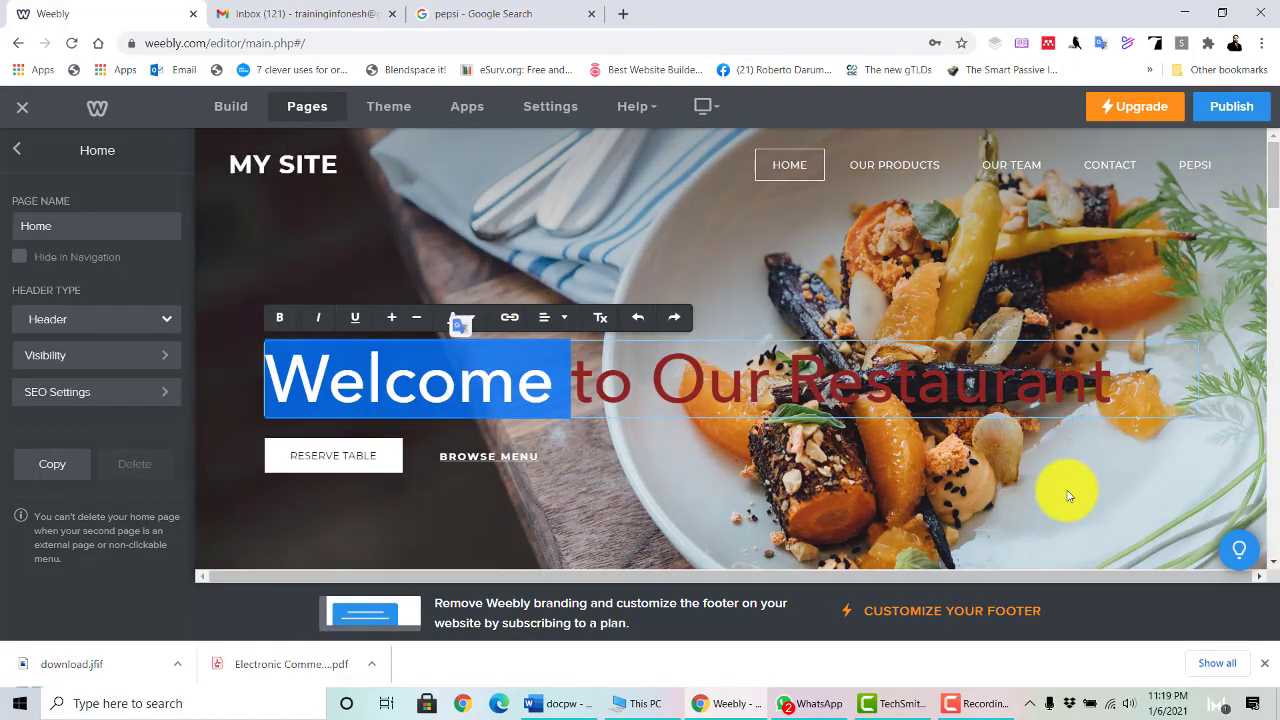
left_click(1051, 505)
left_click(1151, 391)
triple_click(1151, 391)
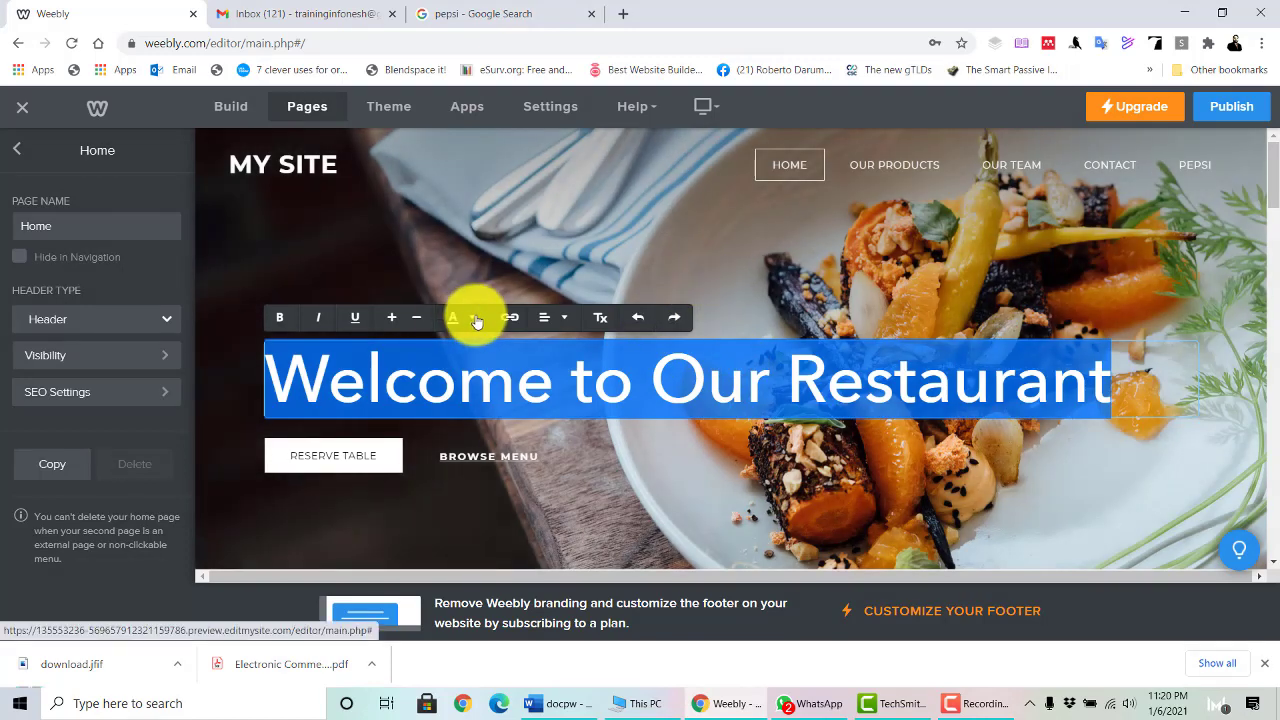
left_click(471, 317)
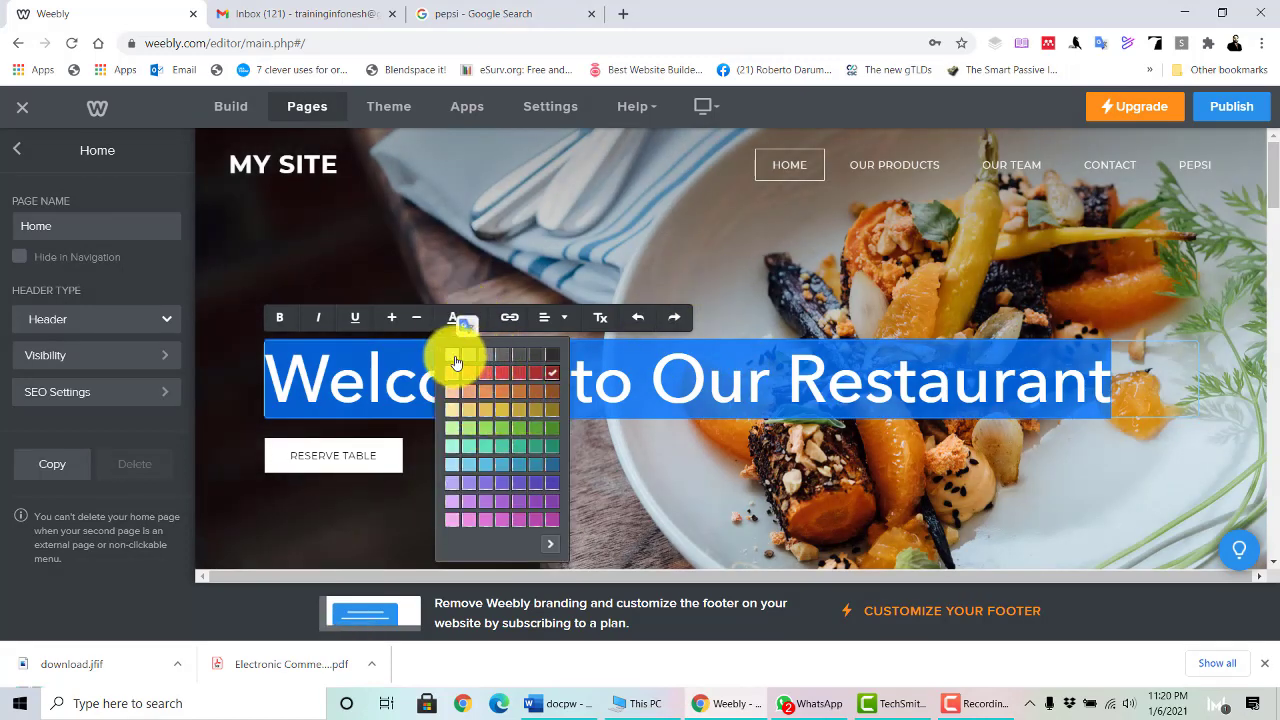
left_click(455, 358)
left_click(551, 318)
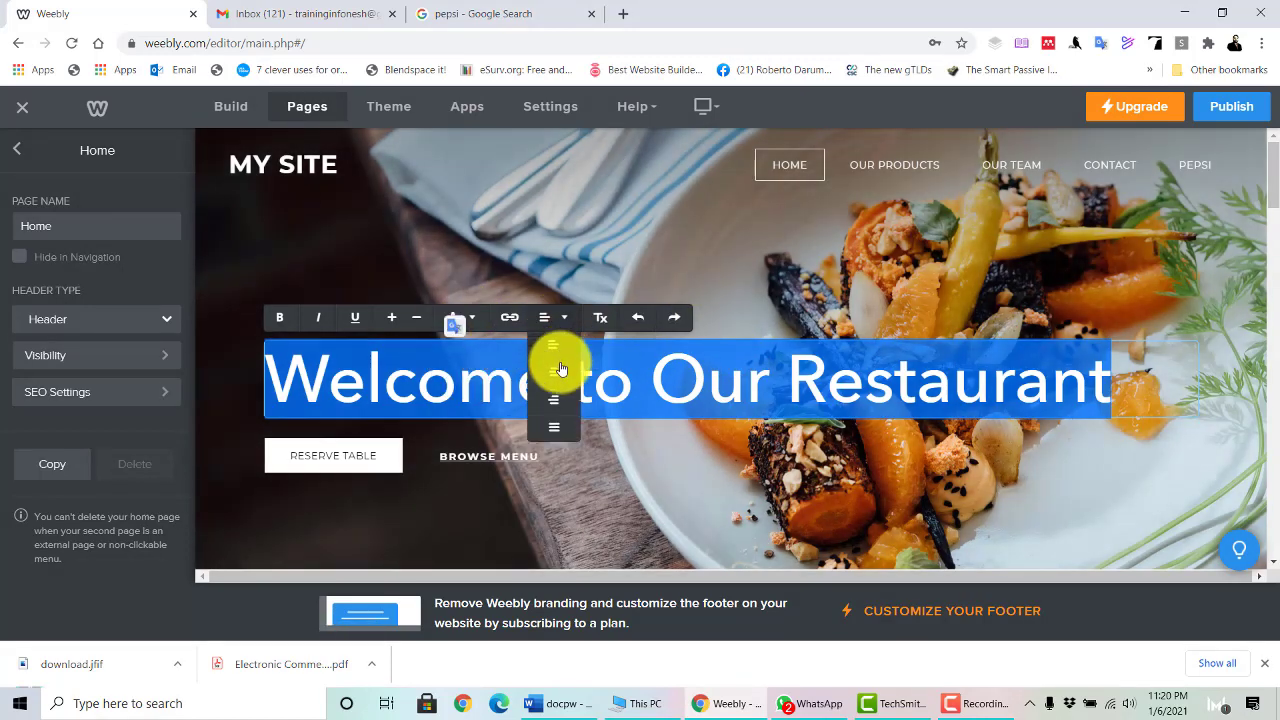
left_click(553, 375)
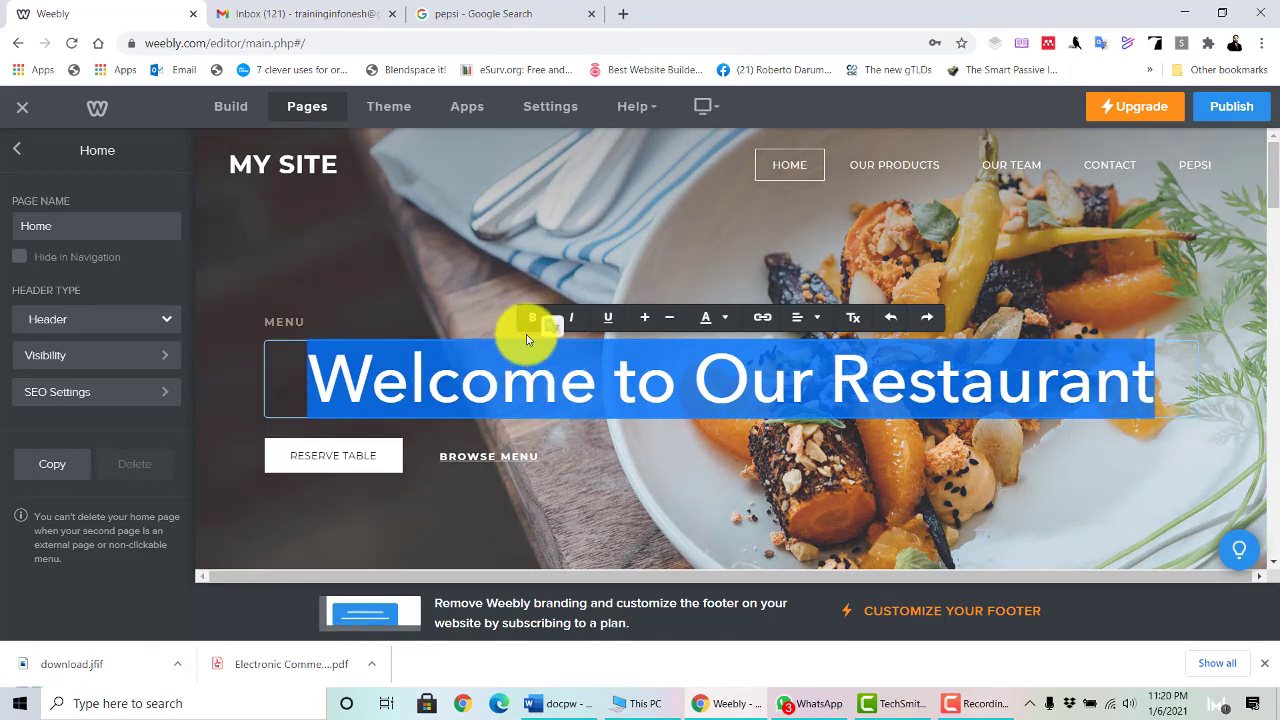
left_click(742, 443)
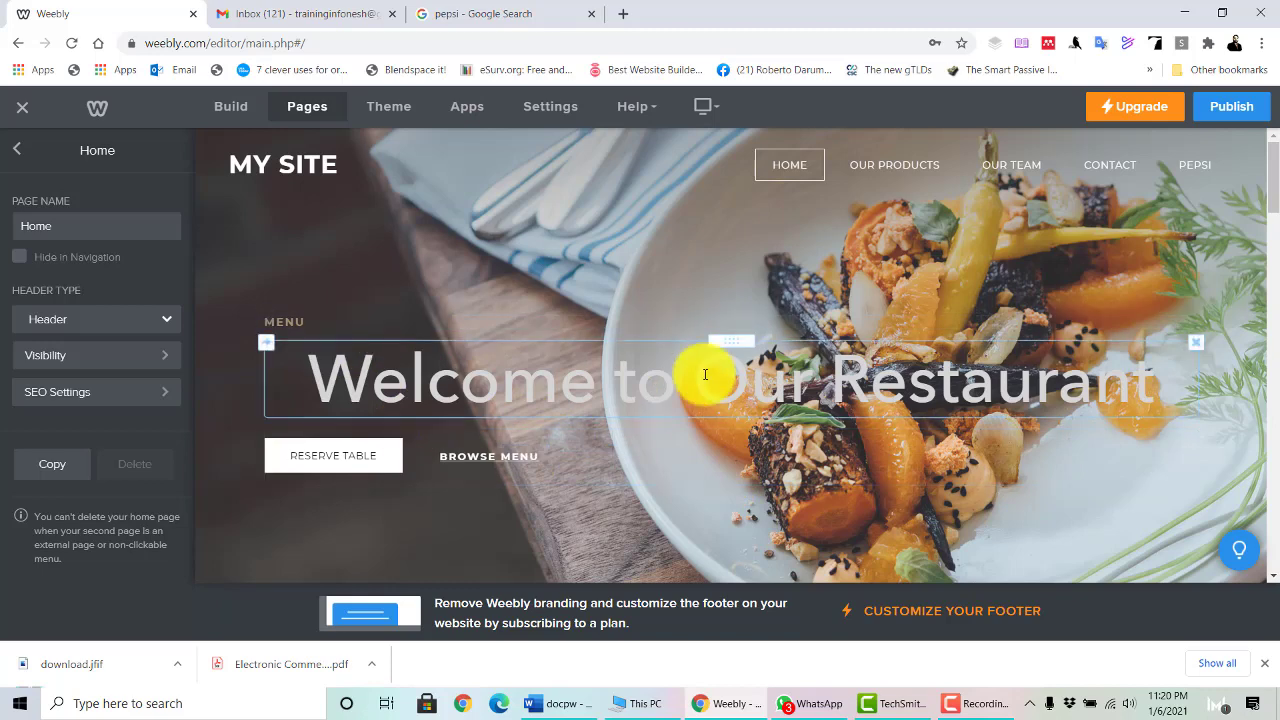
Step: Delete the MY SITE title text and switch the header site title to Off
scroll(706, 371, "down", 1)
scroll(596, 319, "up", 1)
mouse_move(312, 172)
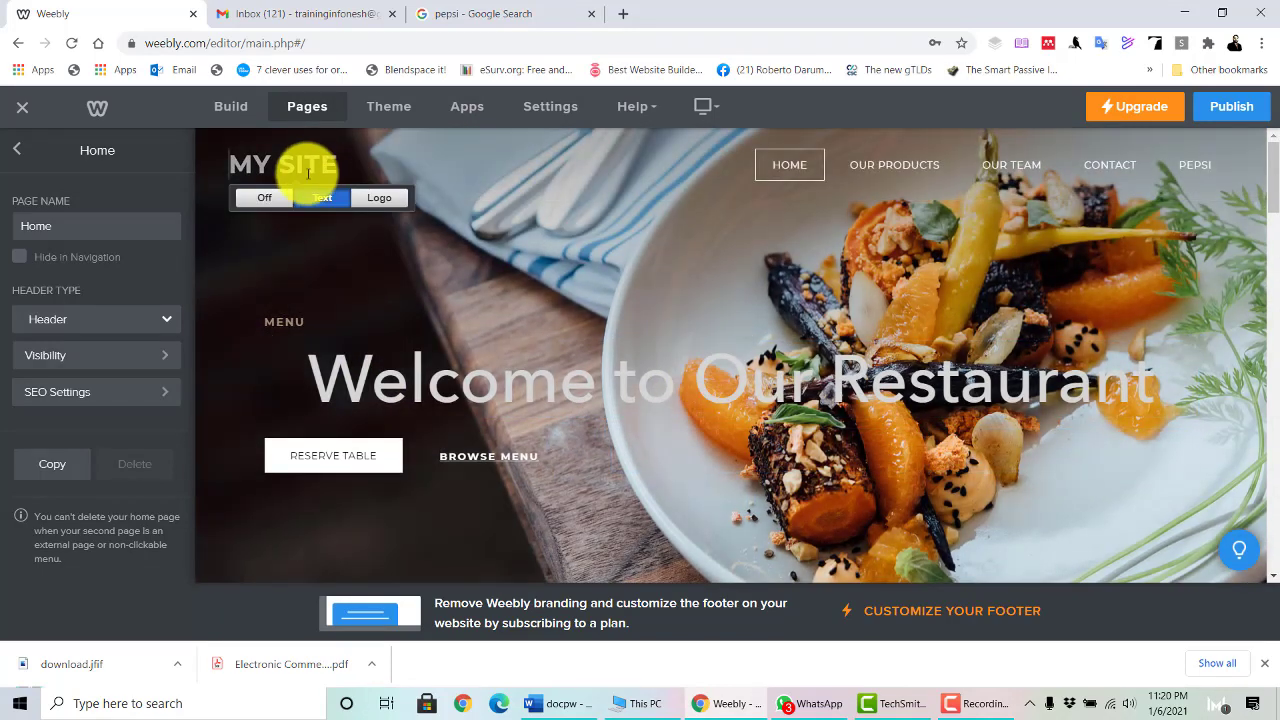
left_click_drag(233, 164, 351, 166)
key("BackSpace")
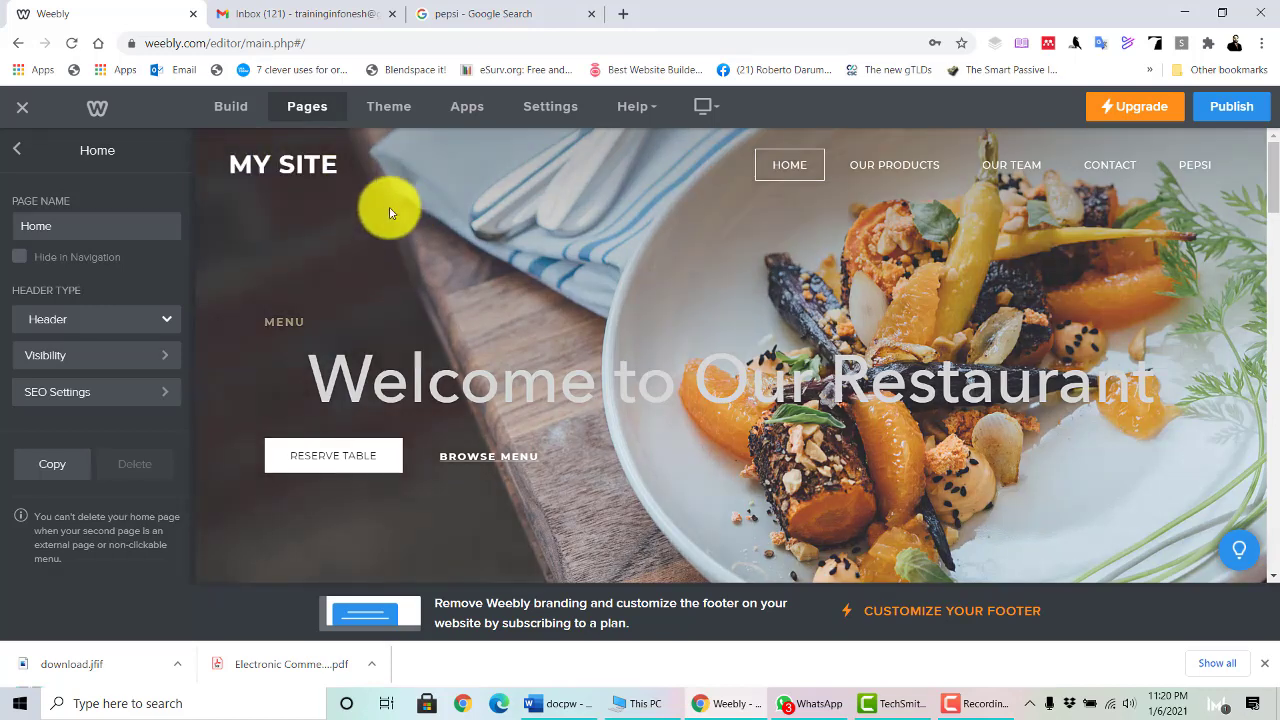
mouse_move(372, 178)
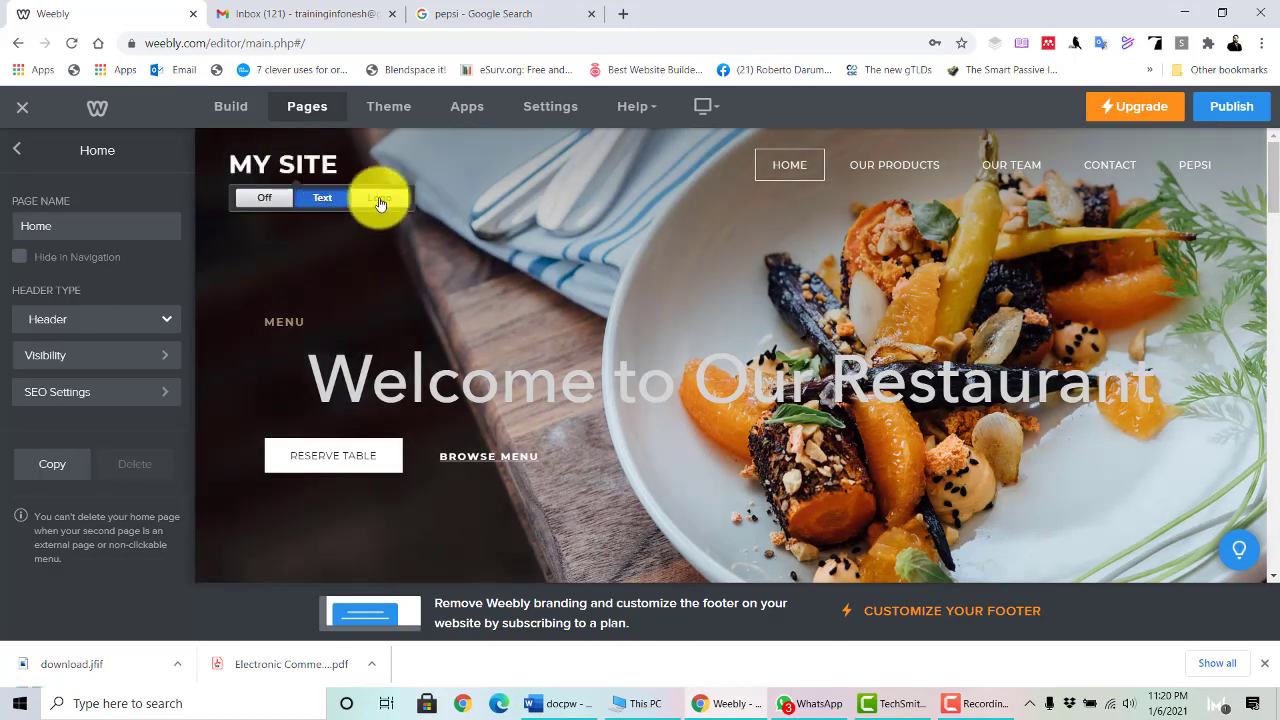
left_click(281, 204)
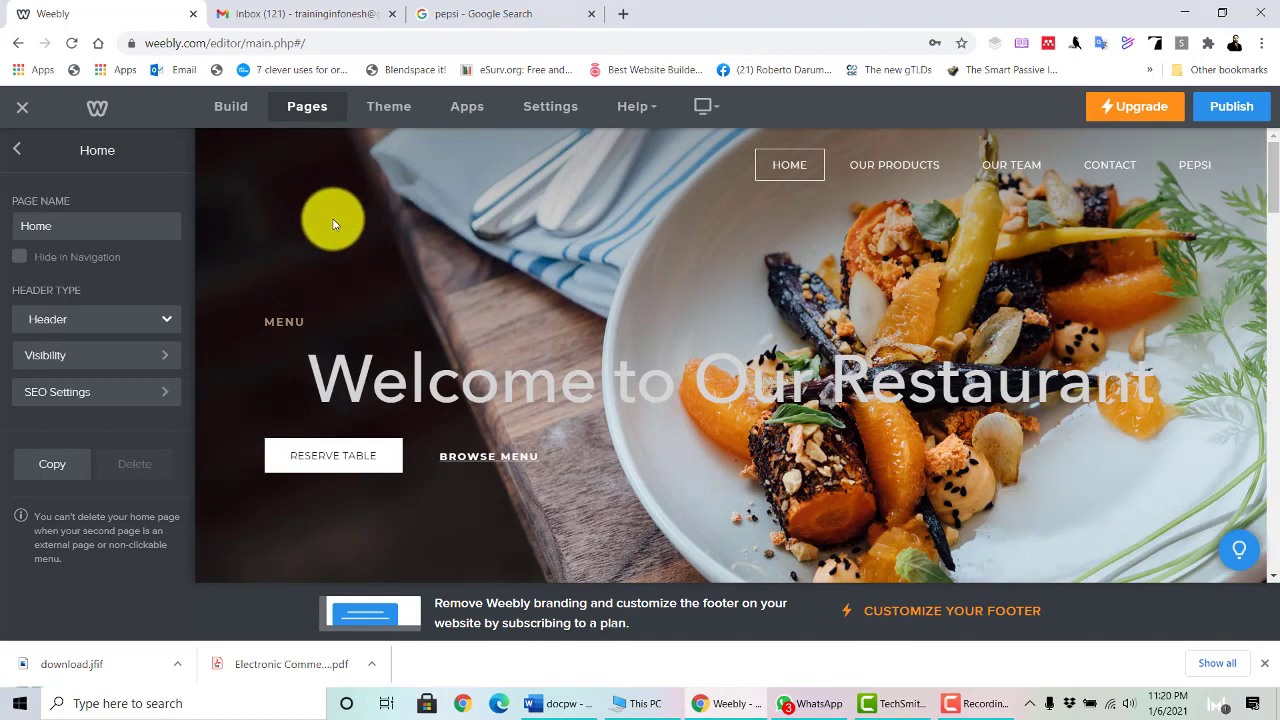
scroll(765, 332, "down", 5)
scroll(770, 333, "down", 1)
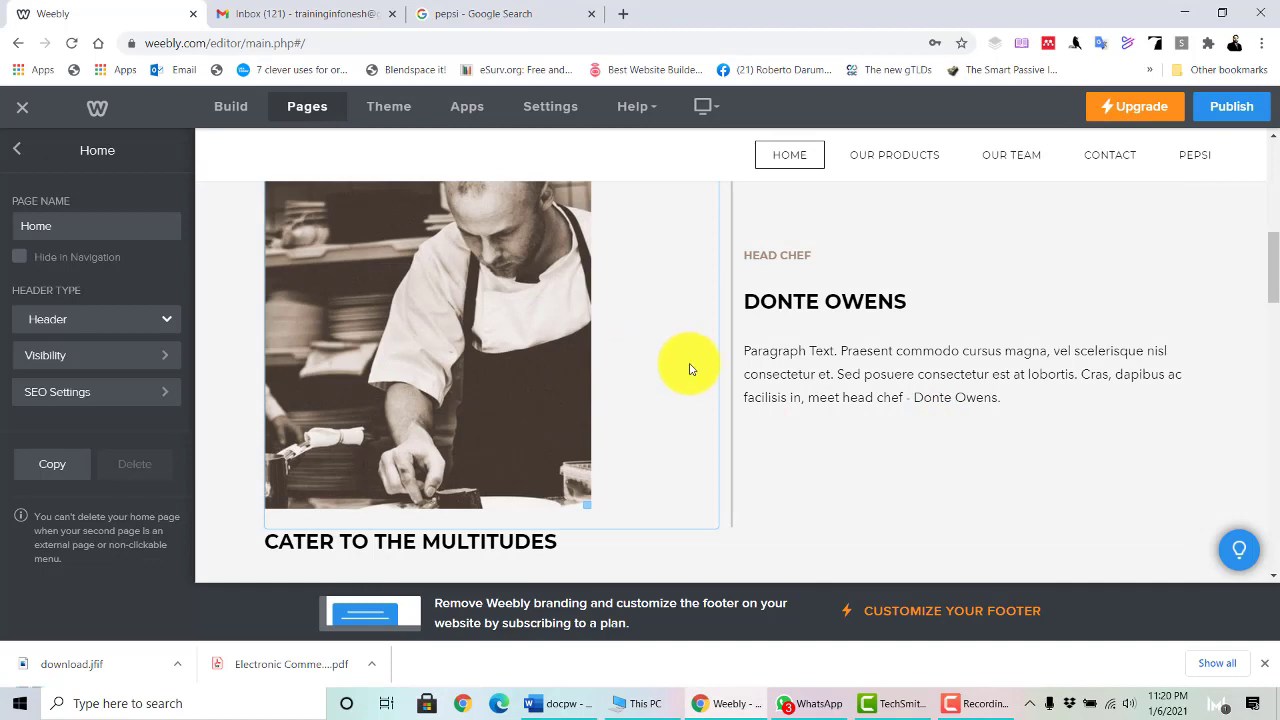
Step: Choose Replace Image on the head chef photo and switch to the Image URL option
scroll(651, 343, "up", 1)
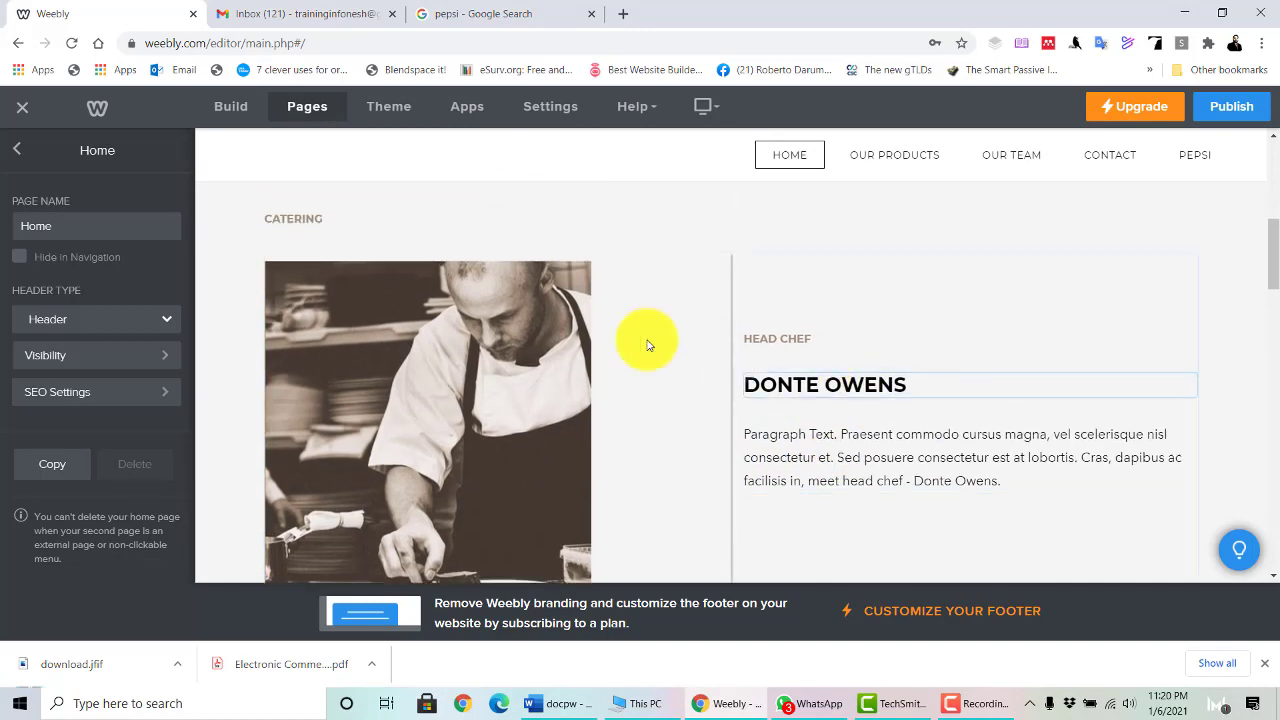
scroll(508, 326, "down", 2)
left_click(503, 312)
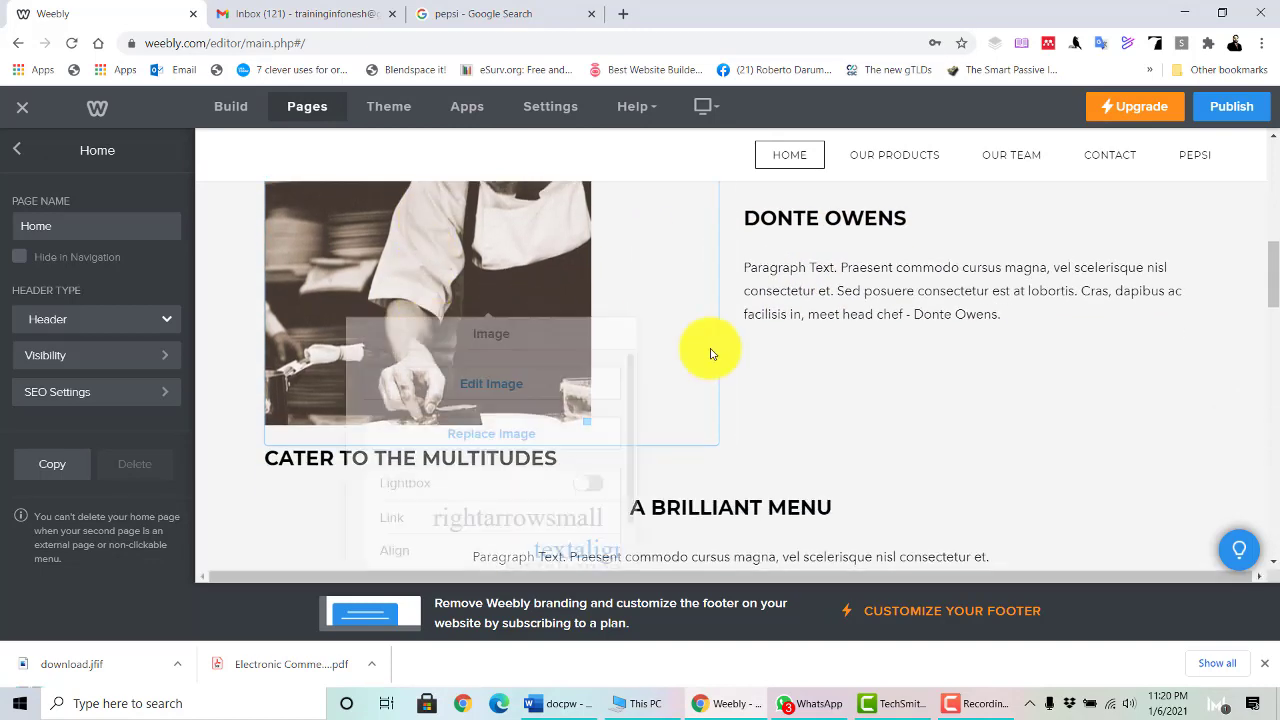
scroll(720, 355, "up", 1)
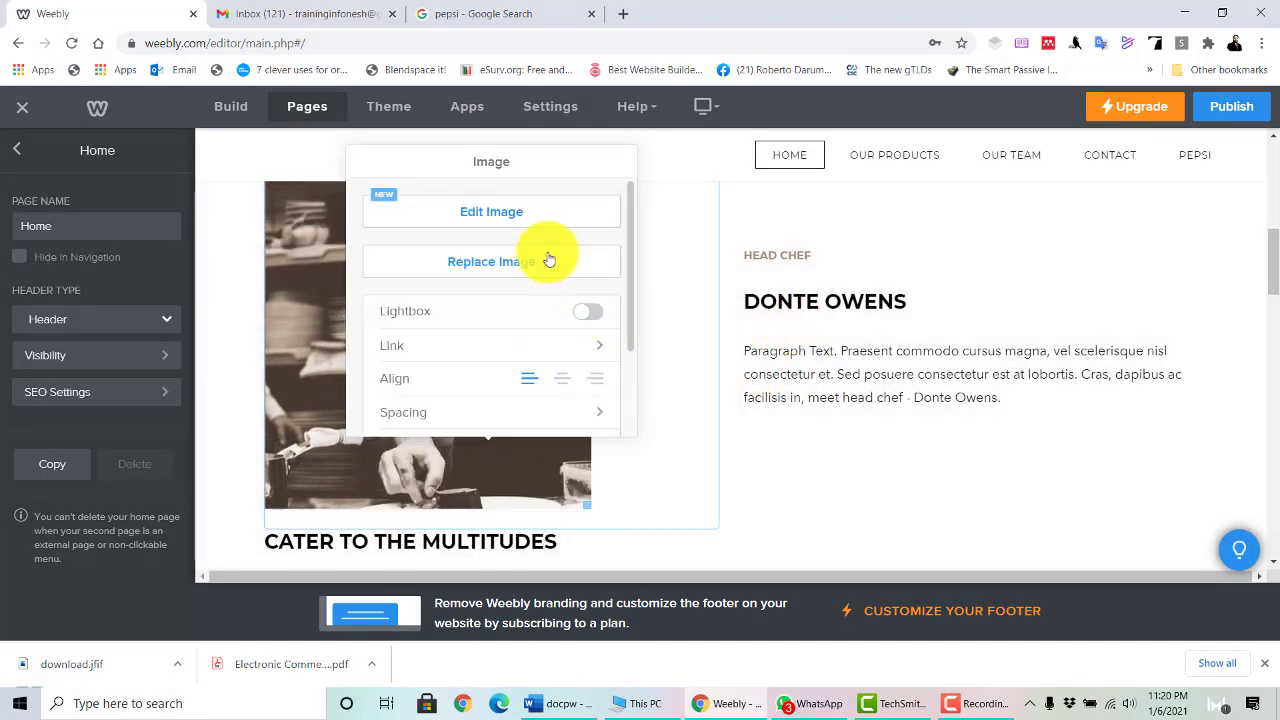
left_click(478, 262)
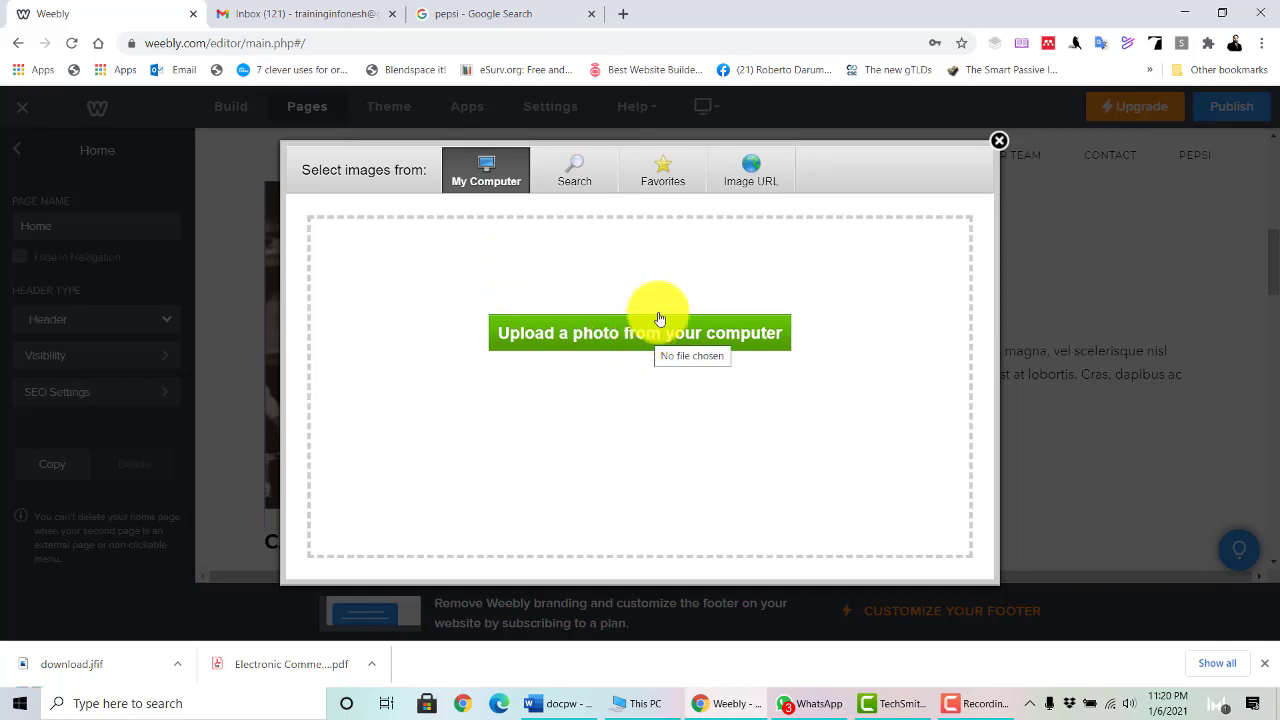
left_click(757, 174)
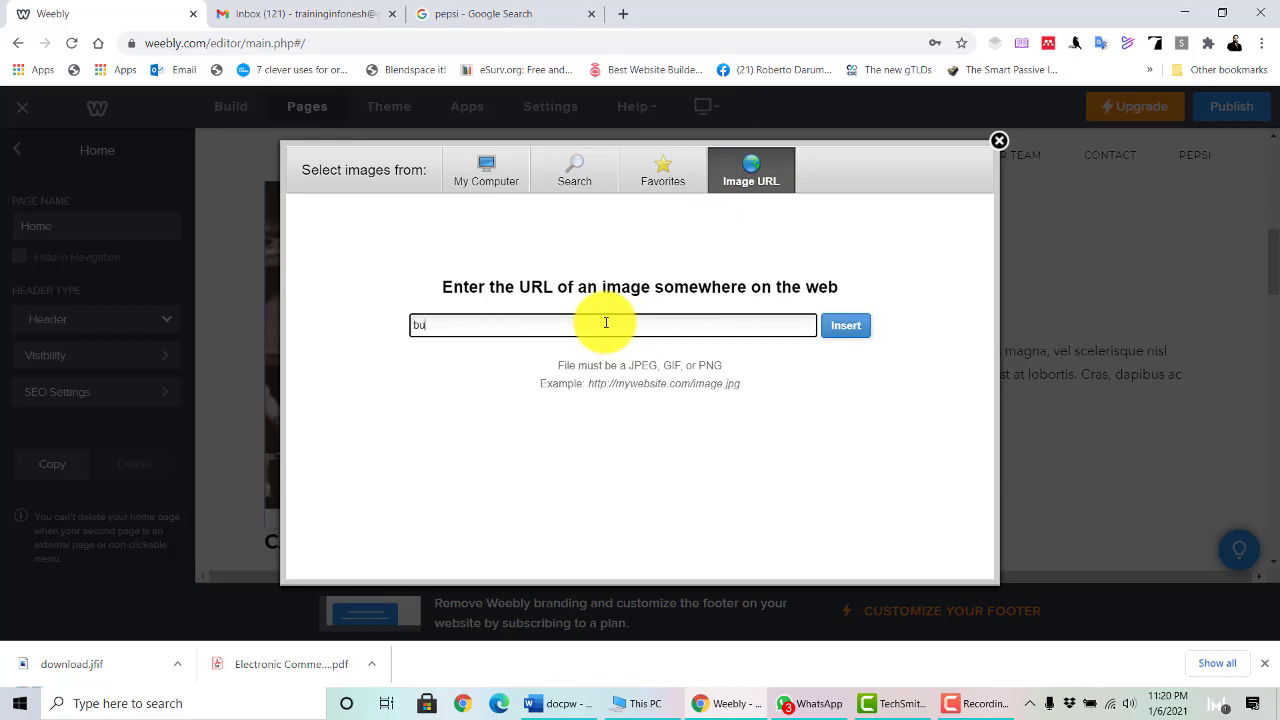
Step: Try 'burger' as the image URL, dismiss the invalid file type error, and return to Google search
type("burger")
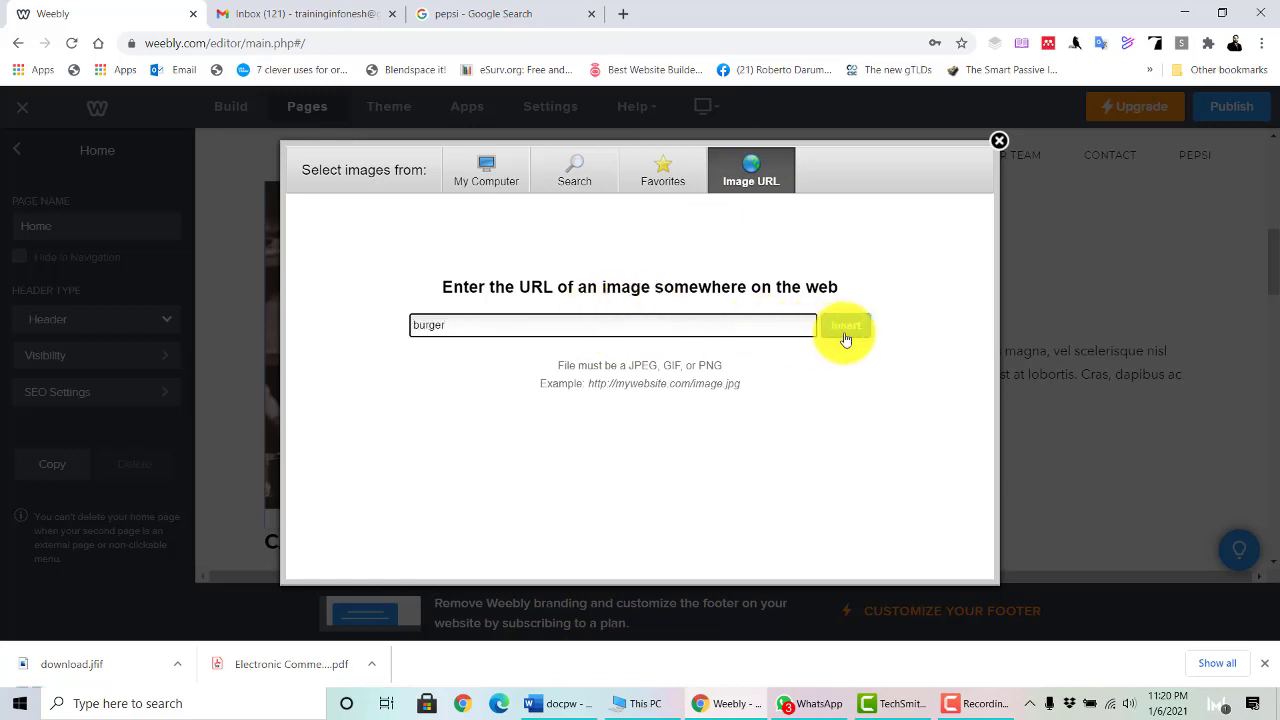
left_click(843, 331)
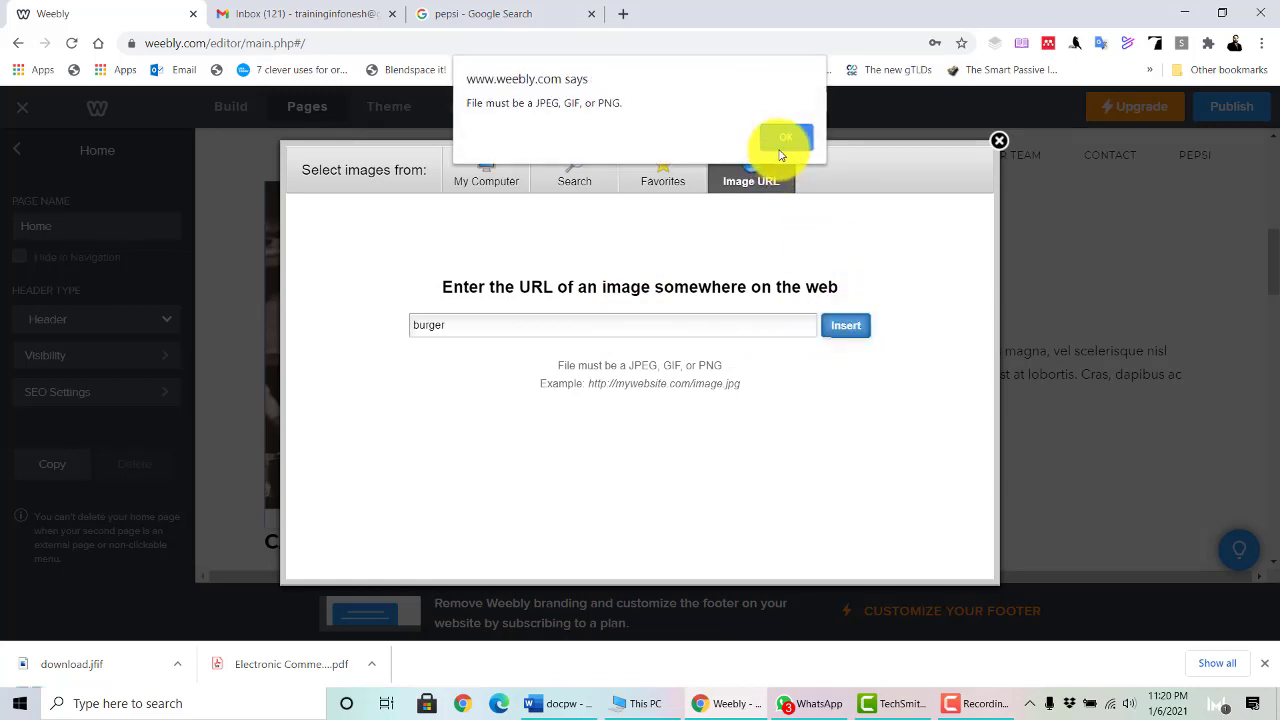
left_click(785, 139)
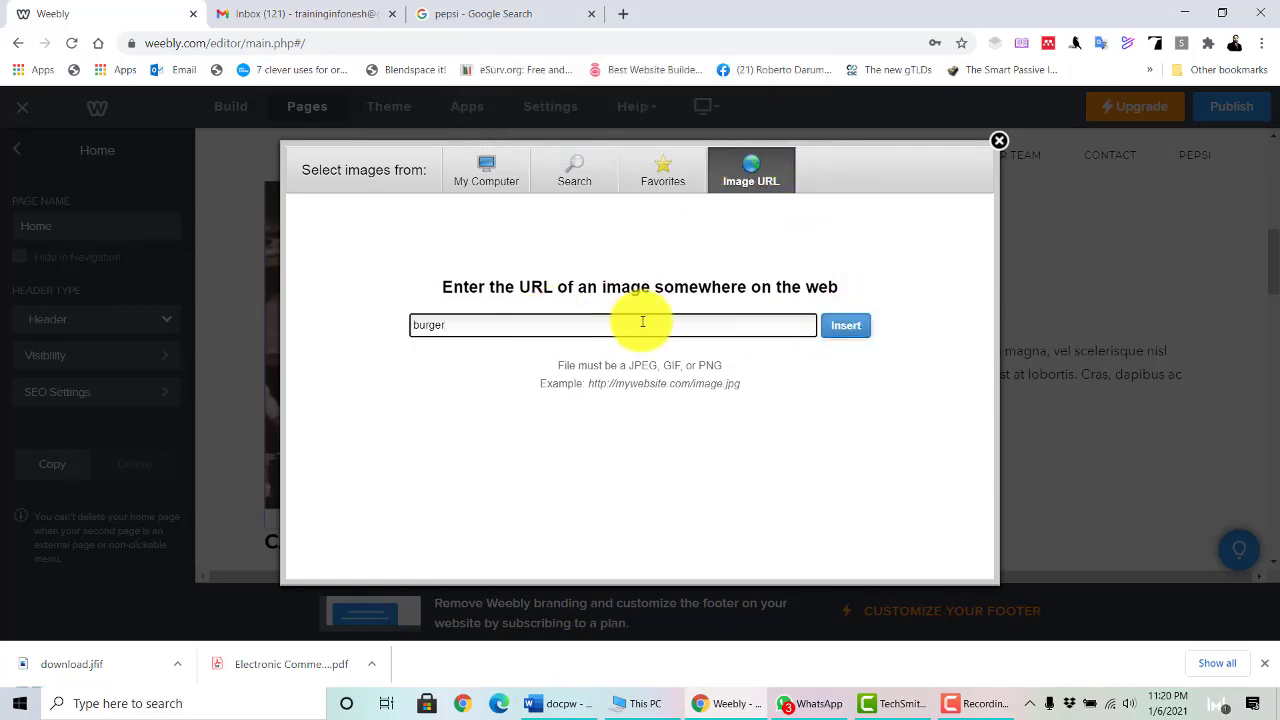
double_click(428, 325)
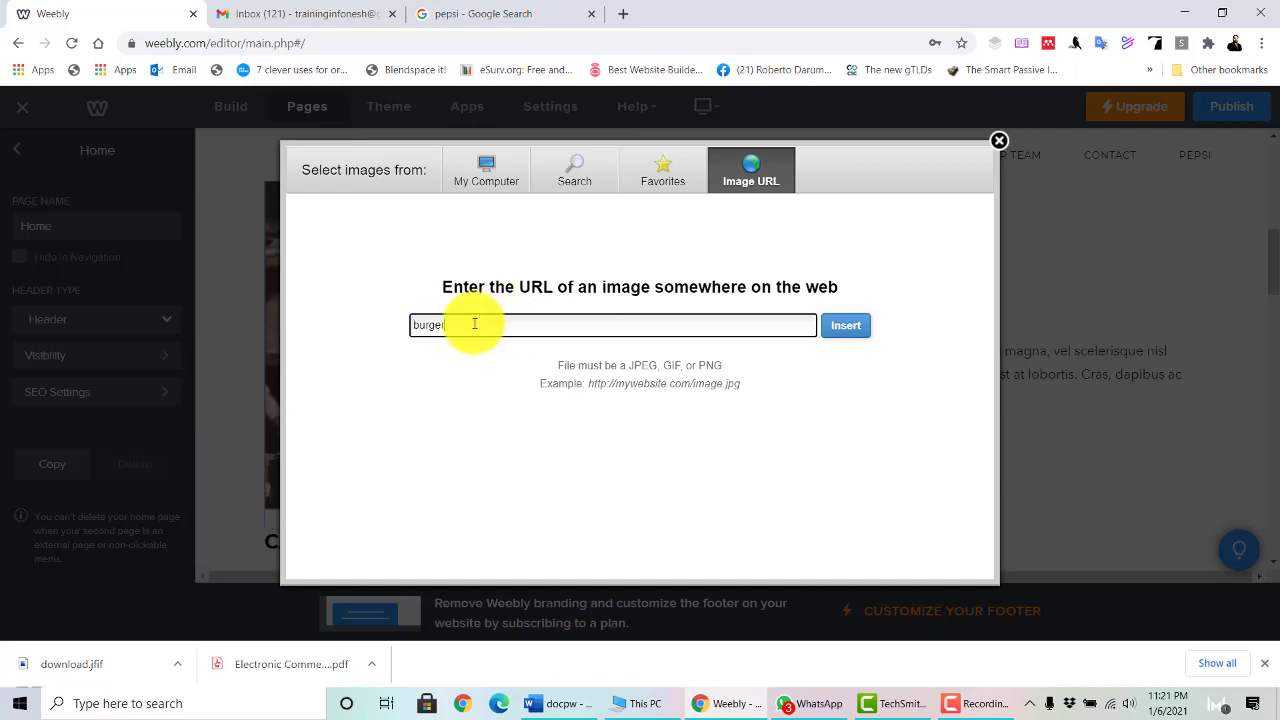
left_click_drag(475, 323, 307, 318)
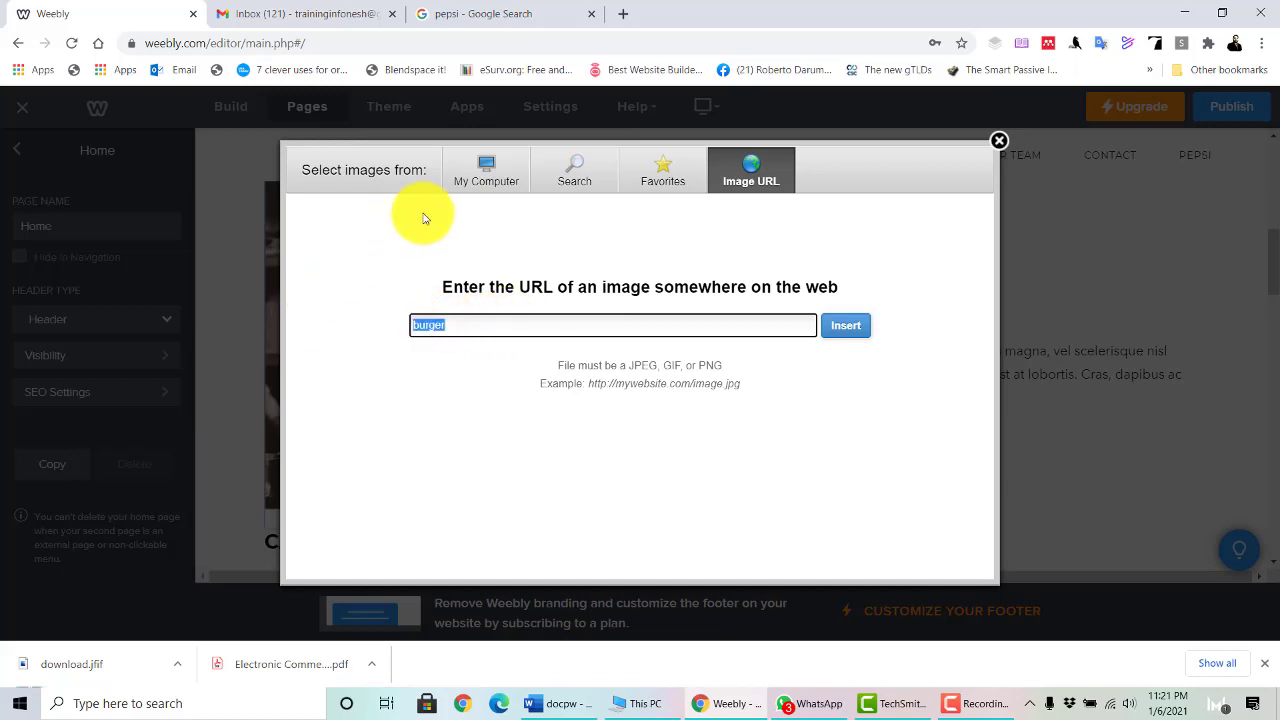
left_click(625, 13)
left_click(585, 14)
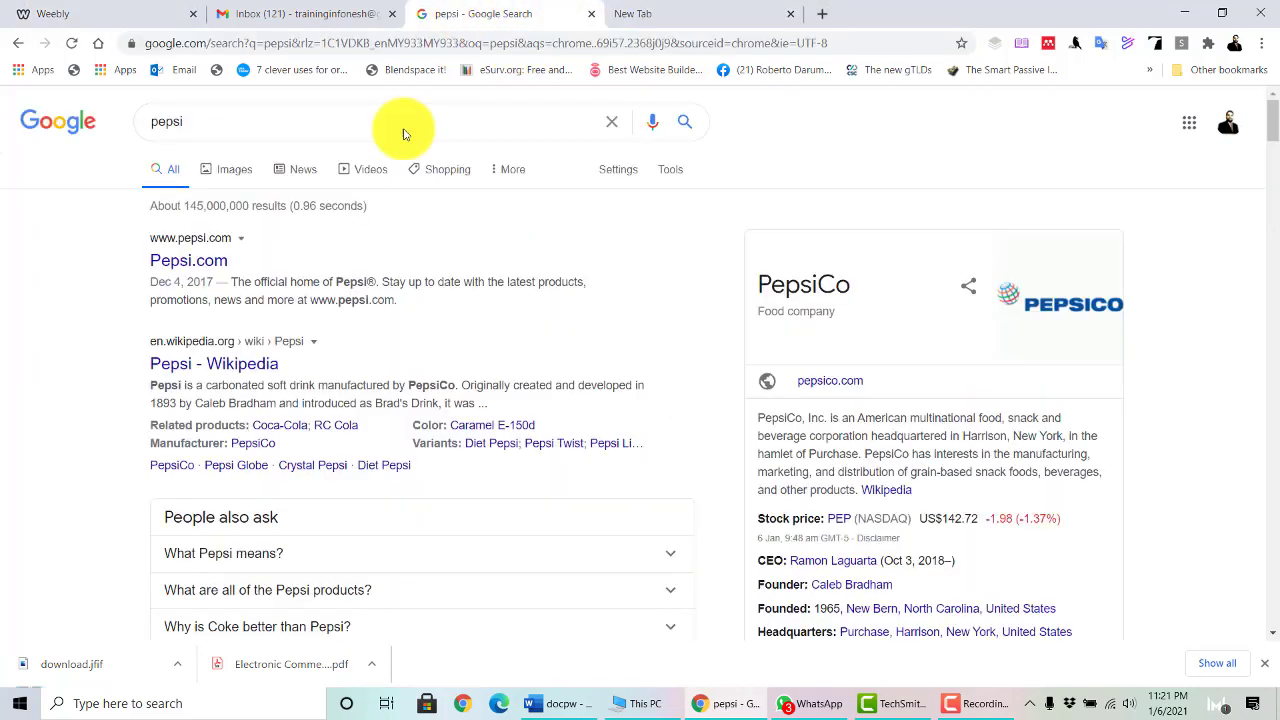
double_click(228, 119)
Step: Search Google Images for 'burger' and copy the burger joints photo's image address
type("bu")
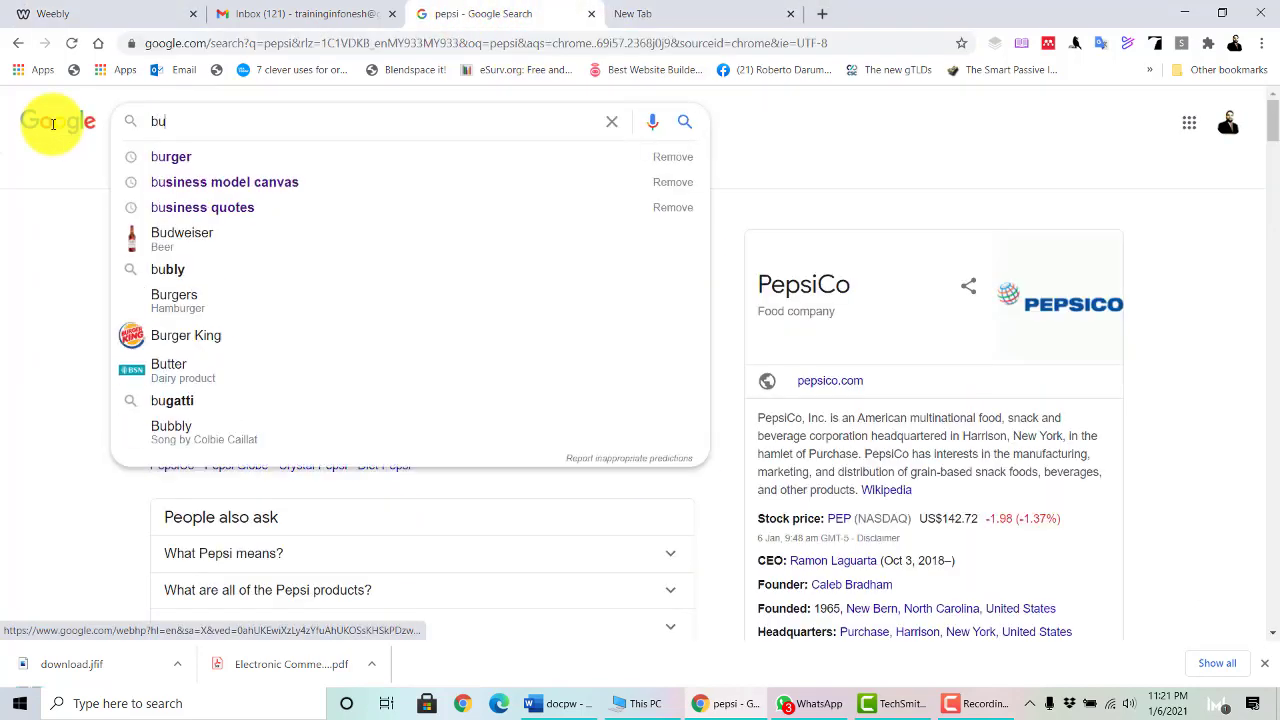
type("rger")
key("Return")
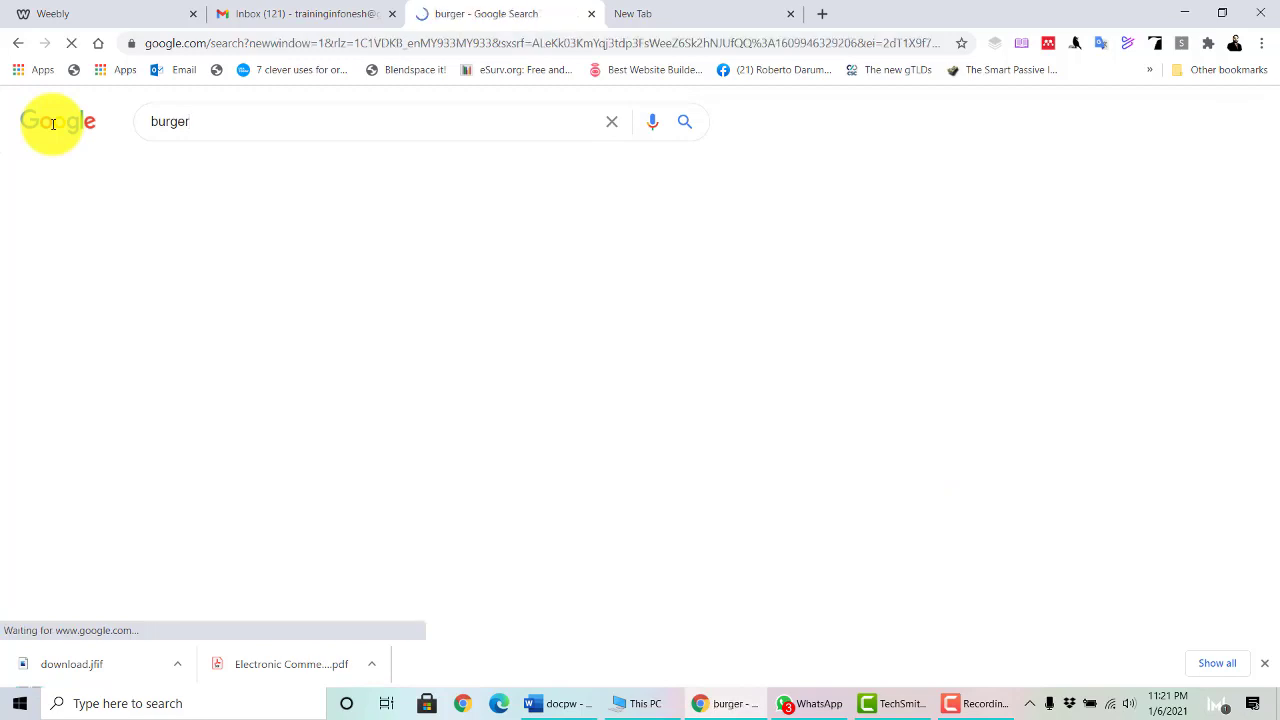
left_click(236, 175)
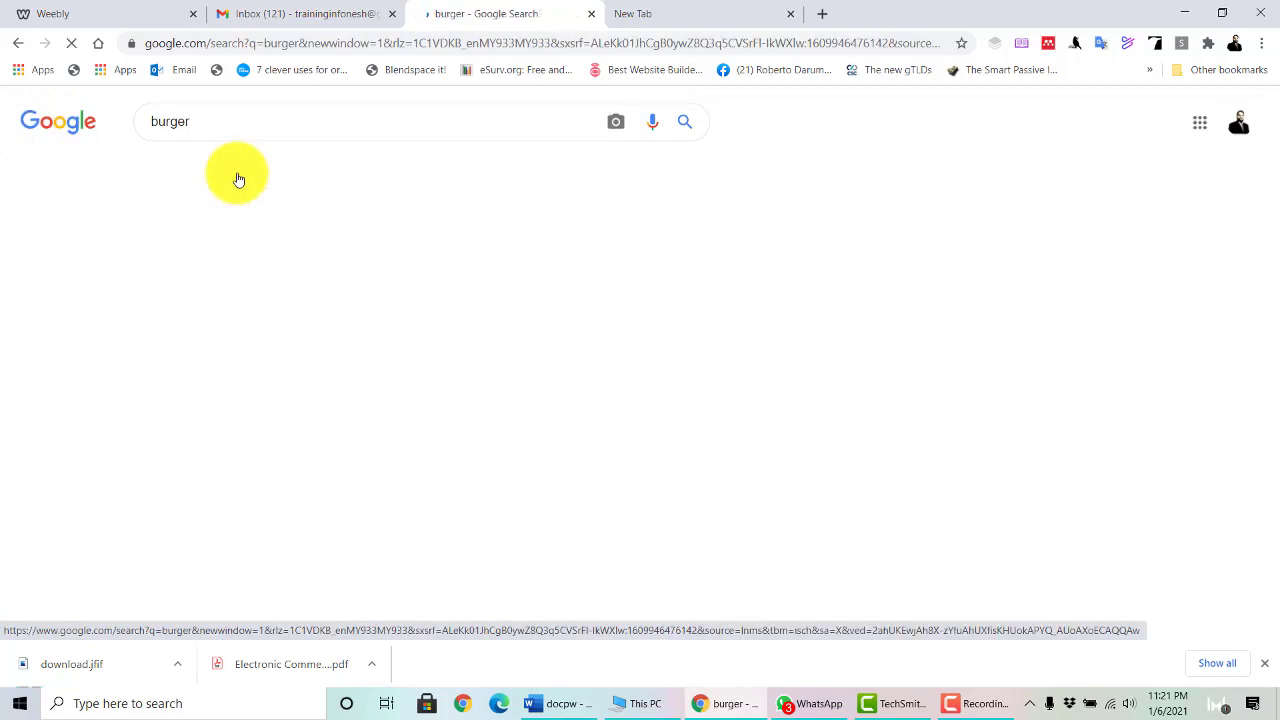
left_click(614, 357)
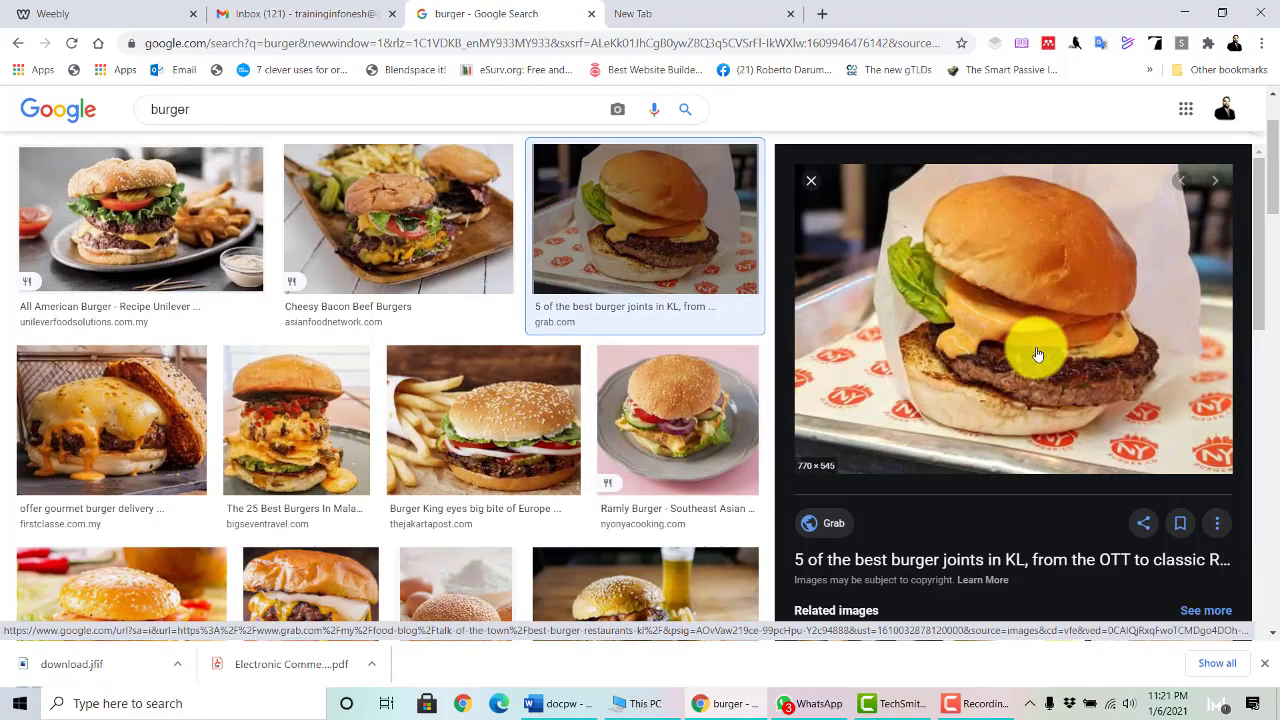
right_click(1014, 268)
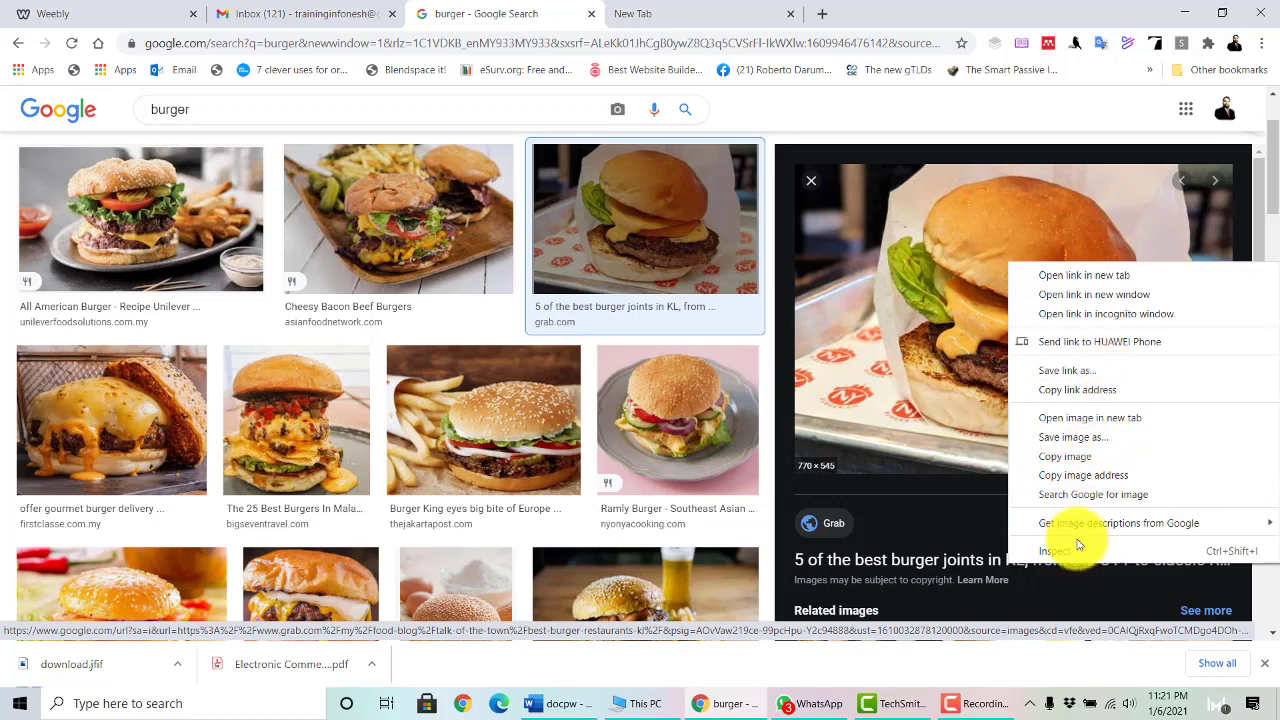
left_click(1066, 390)
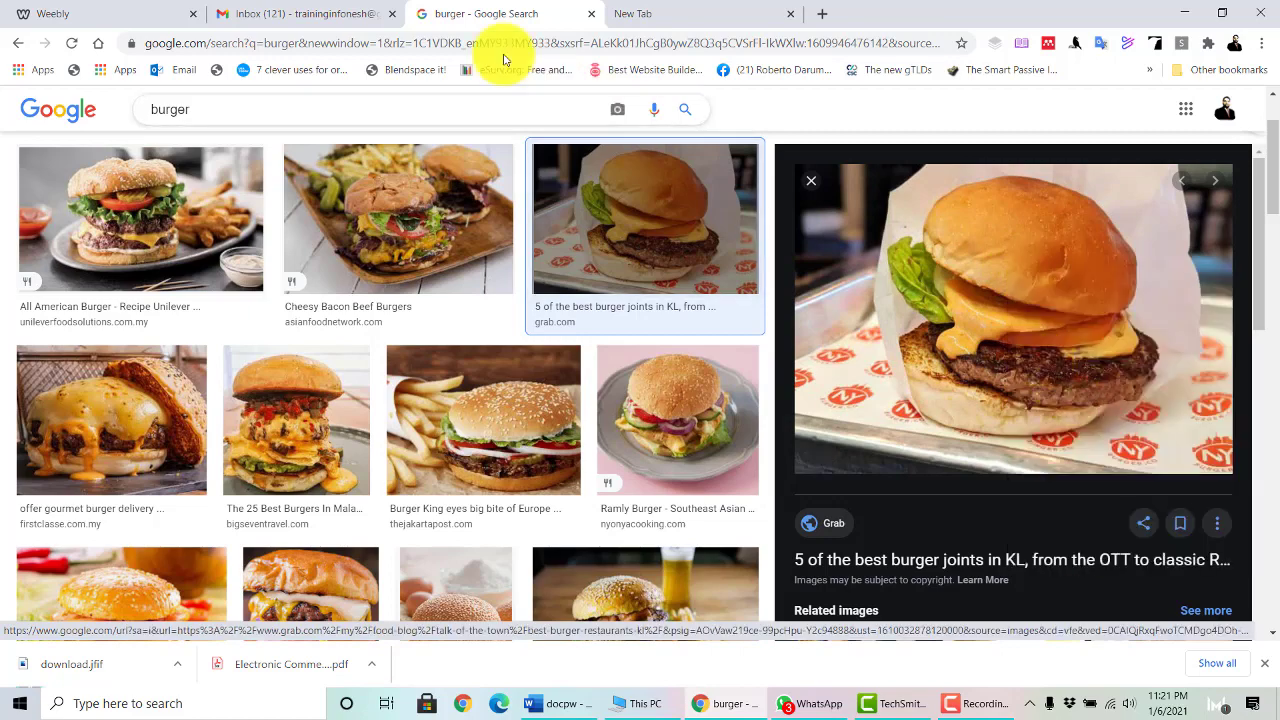
left_click(318, 13)
left_click(128, 13)
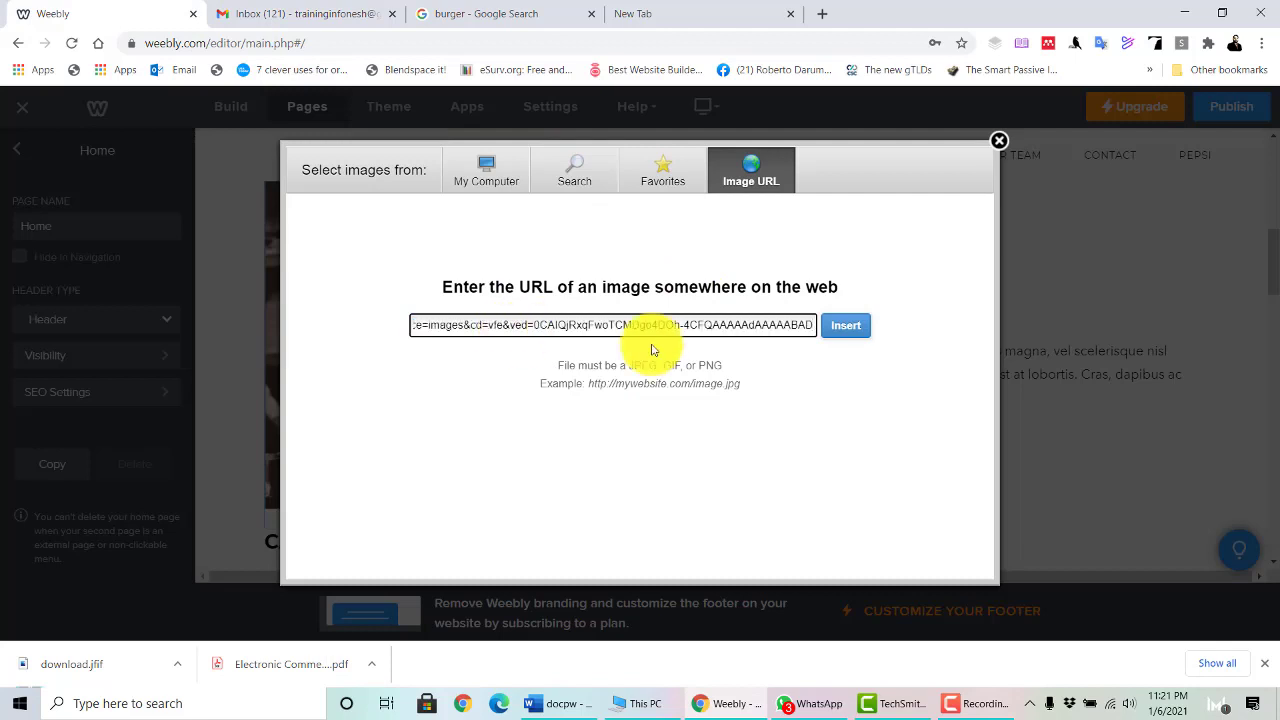
Step: Try inserting the image from the pasted URL and dismiss the unsupported file type warning
left_click(846, 326)
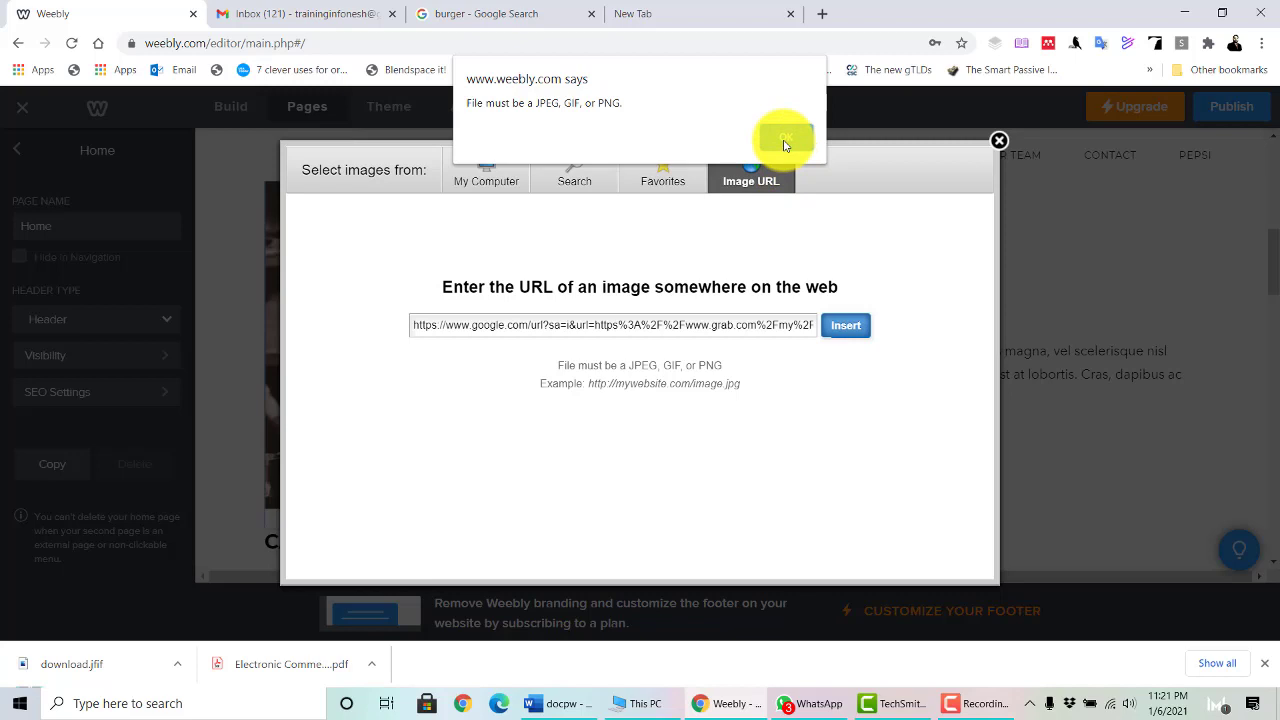
left_click(785, 140)
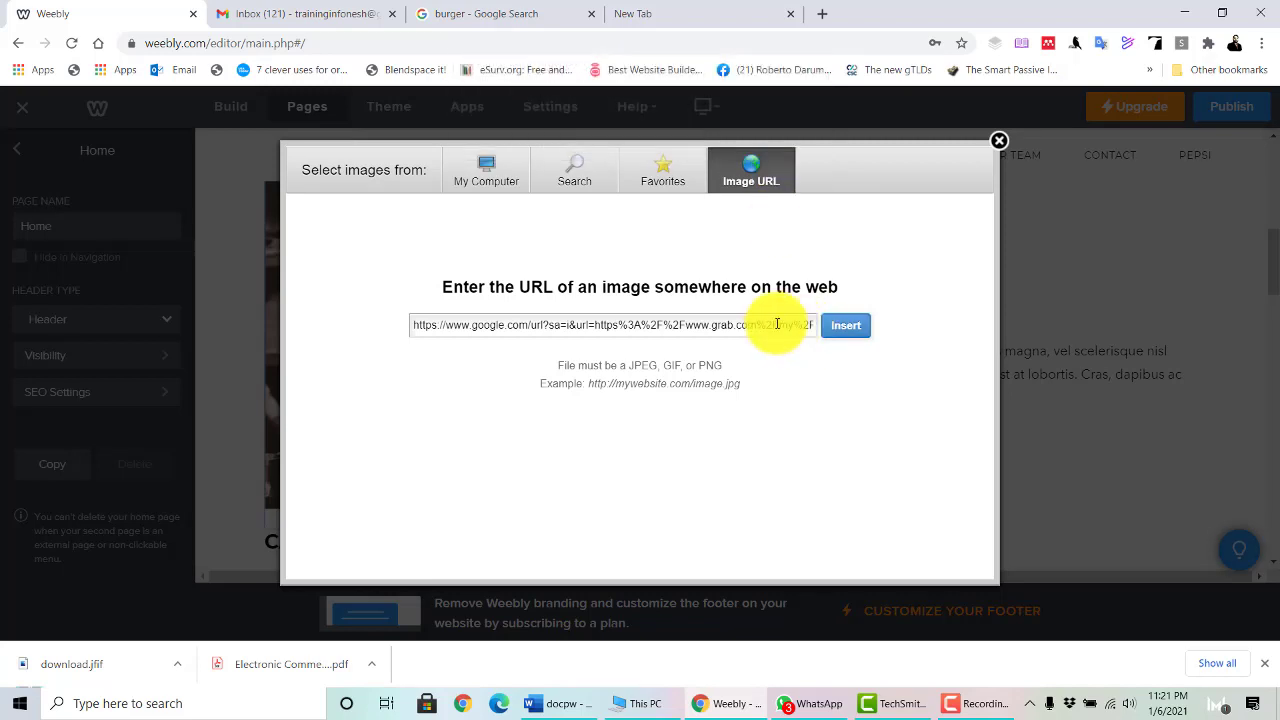
left_click_drag(643, 322, 866, 322)
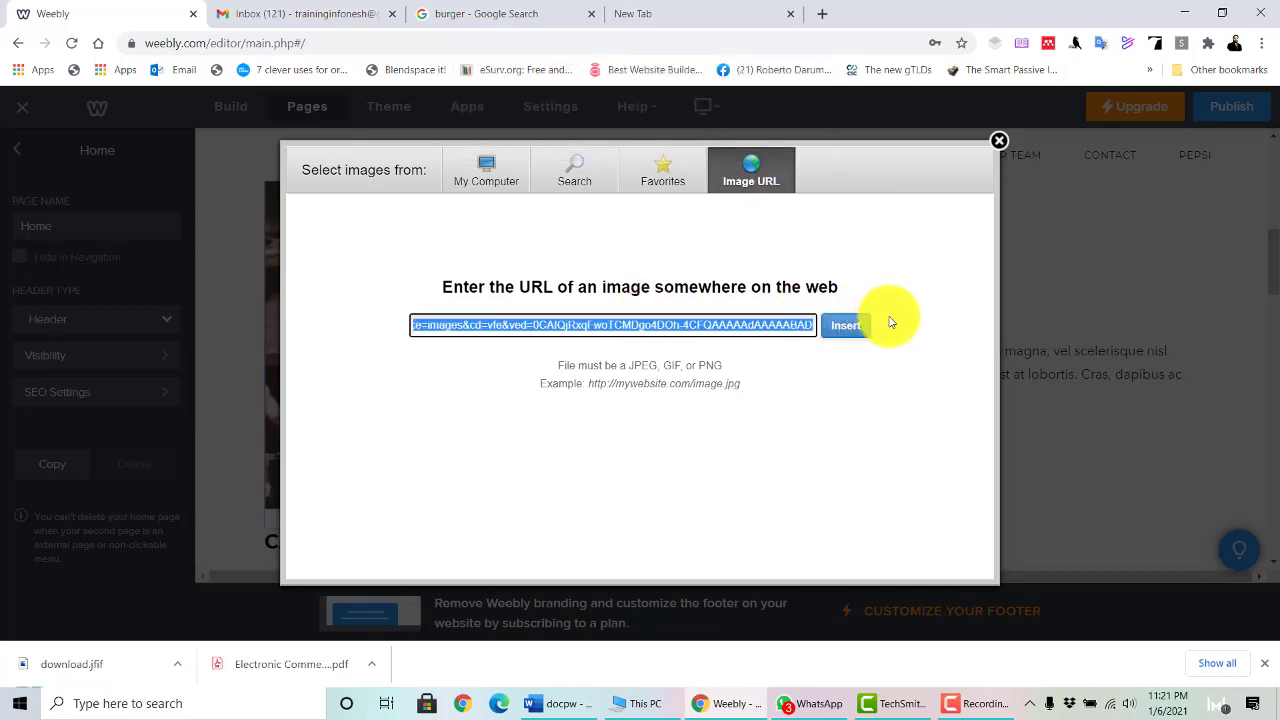
Step: Search the built-in image library for 'burger' and choose the third result
left_click(557, 177)
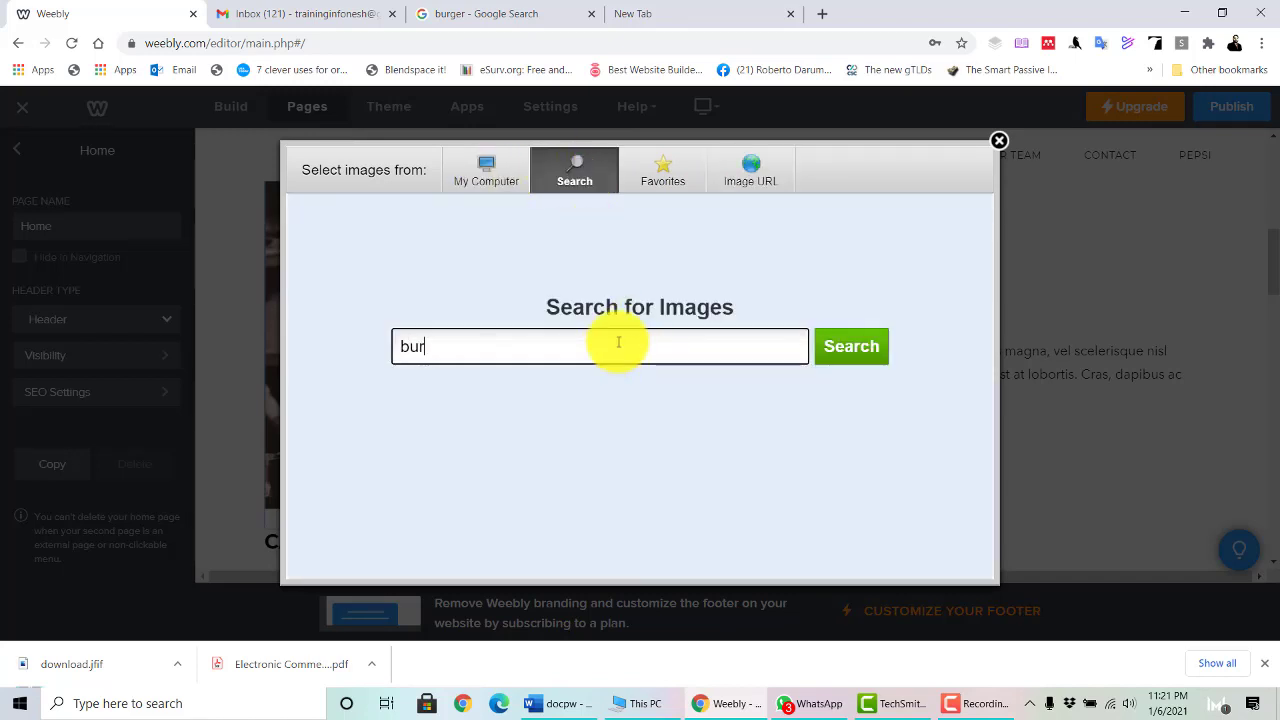
left_click(618, 342)
type("burger")
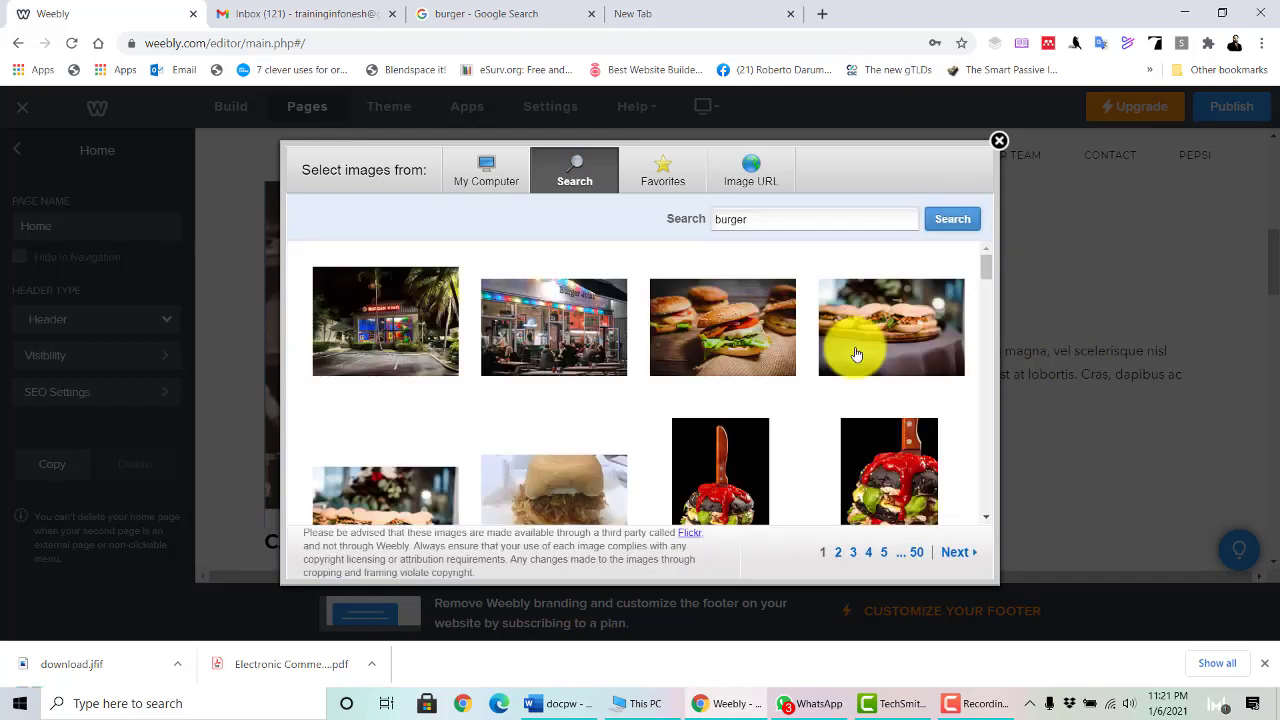
mouse_move(706, 331)
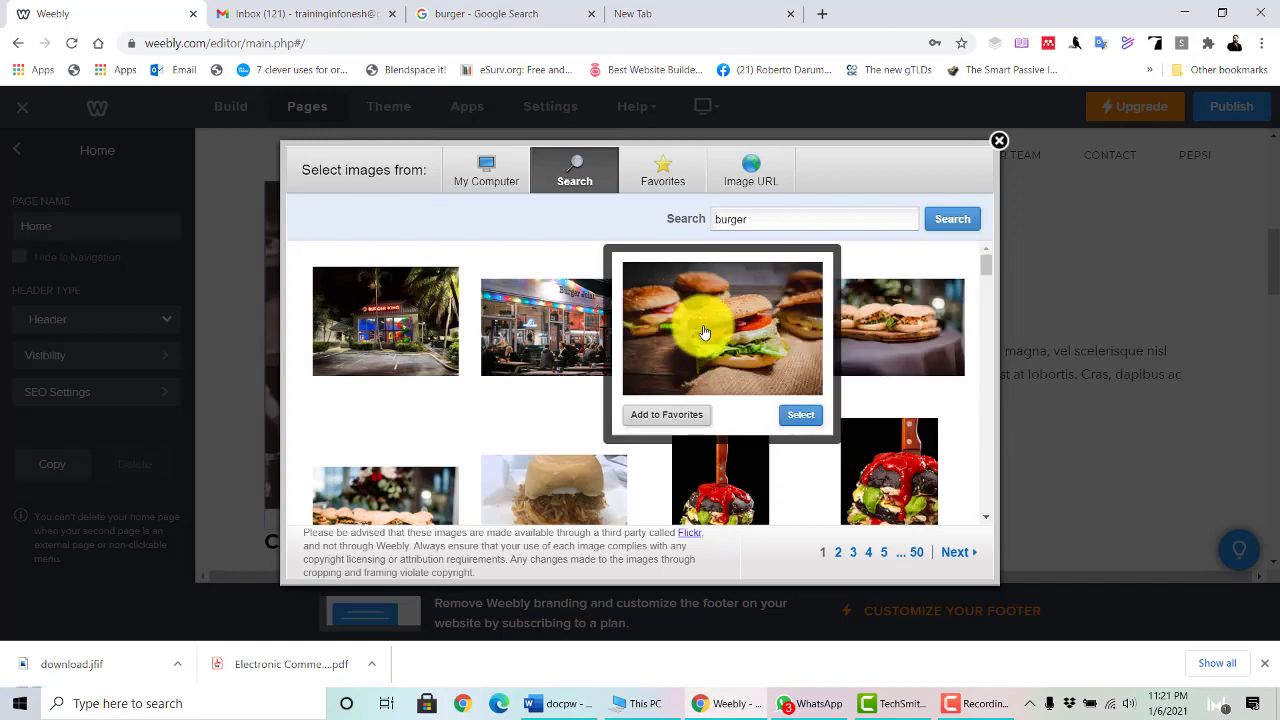
left_click(798, 420)
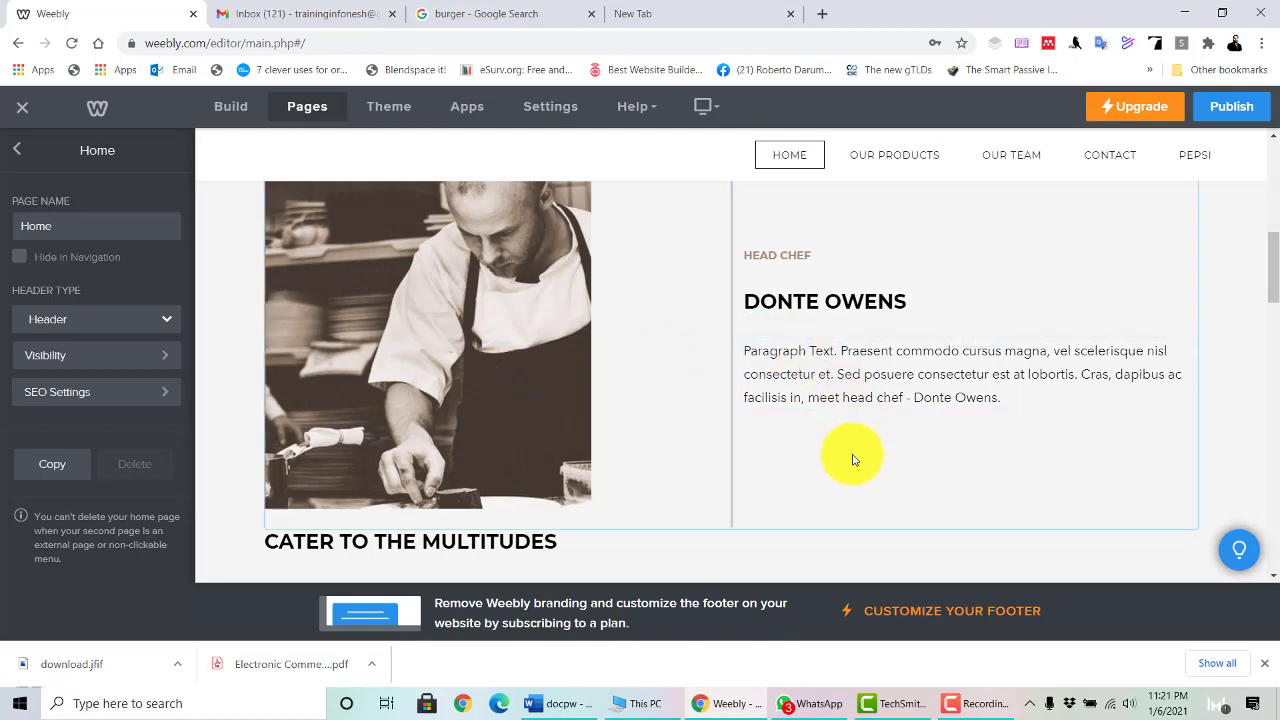
Step: Replace the HEAD CHEF line with the 'Our Signature Burger' subtitle
scroll(809, 360, "down", 4)
scroll(809, 361, "up", 4)
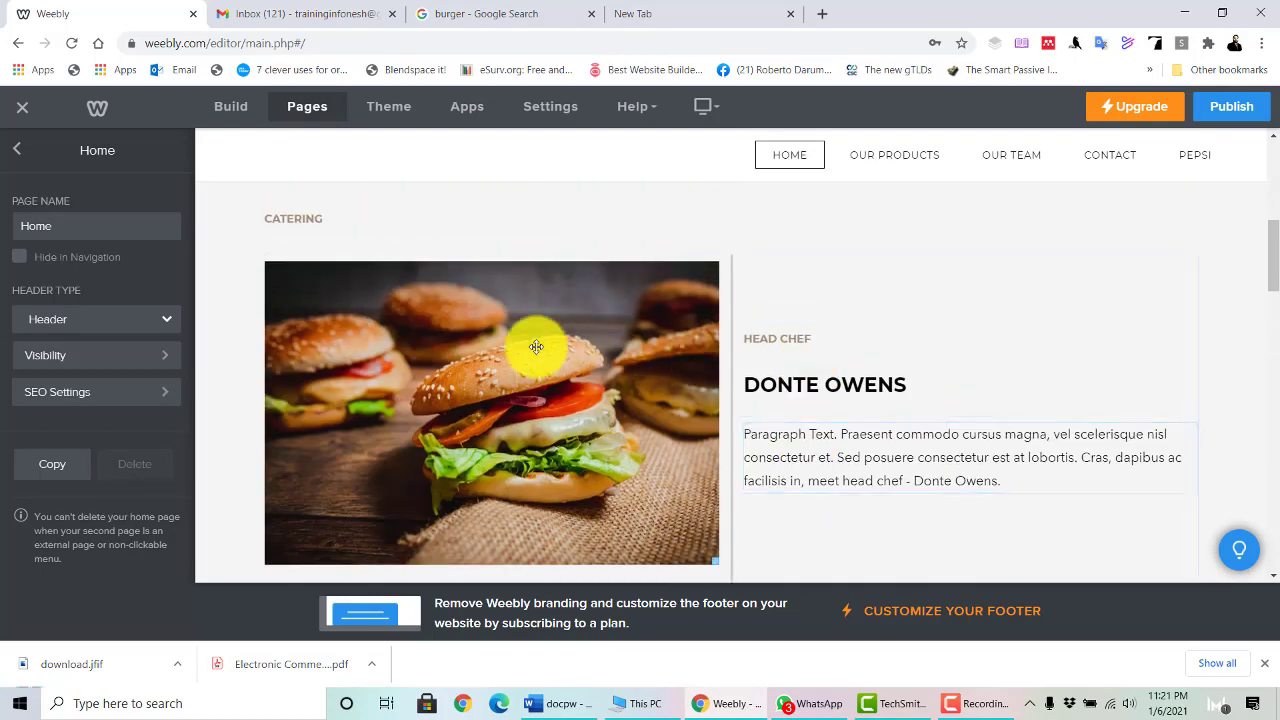
left_click(809, 344)
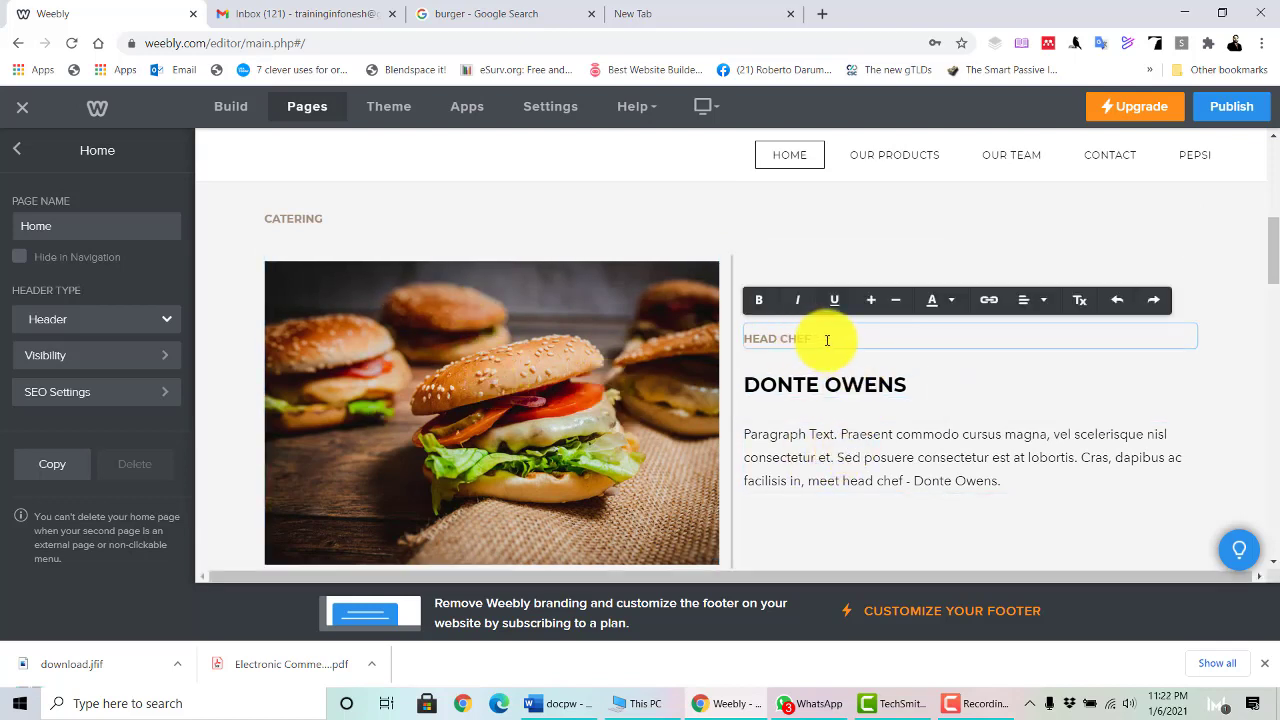
left_click_drag(826, 334, 716, 338)
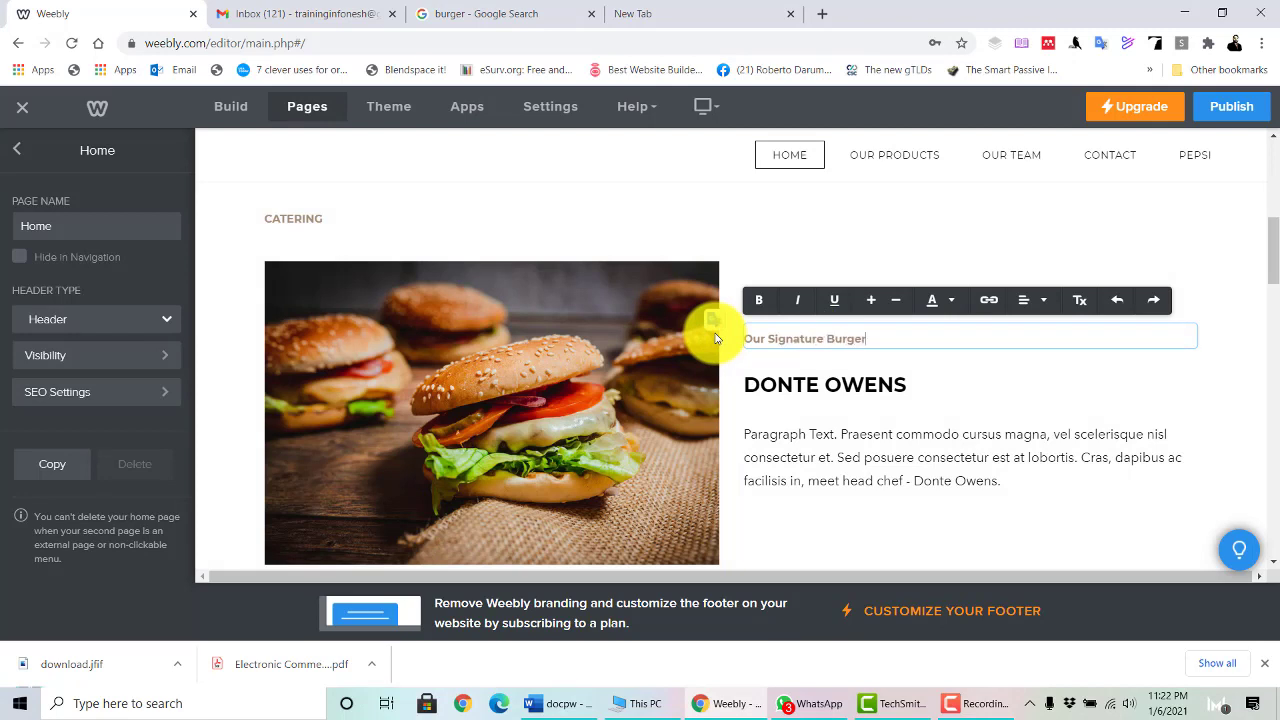
left_click(906, 238)
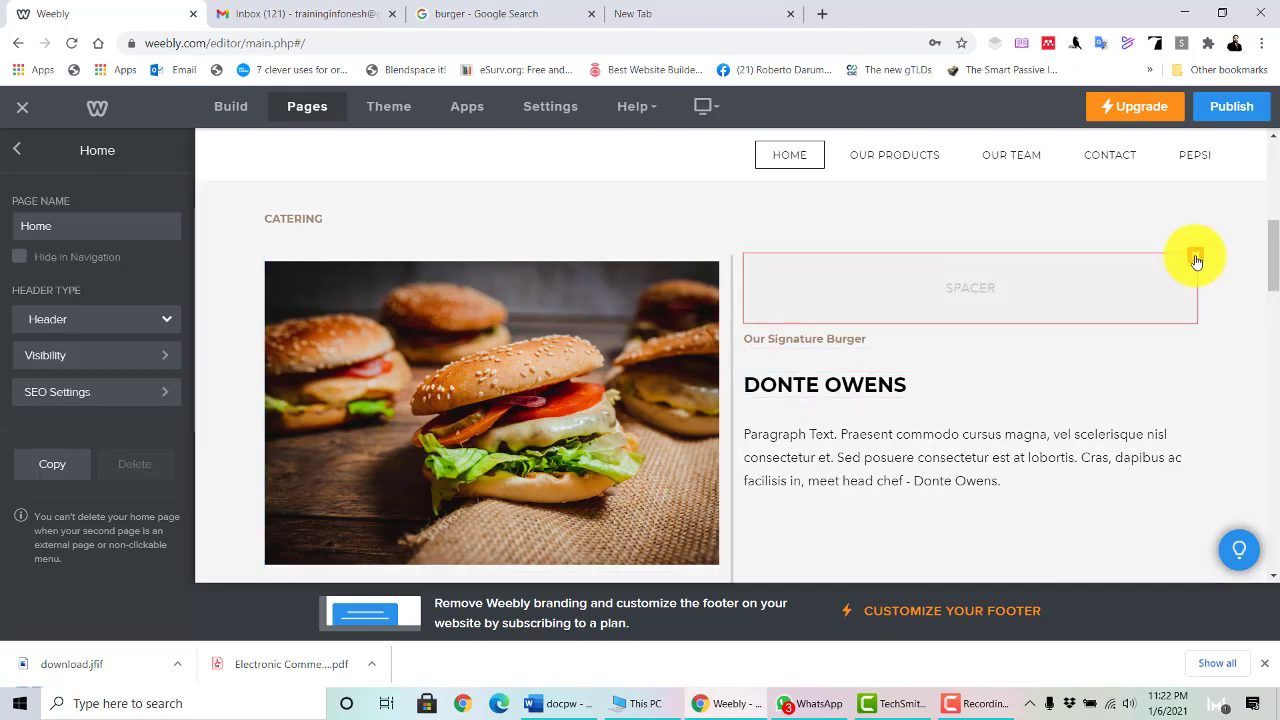
Step: Delete the spacer, the Our Signature Burger subtitle and the placeholder paragraph beside the photo
left_click(1196, 260)
left_click(1157, 205)
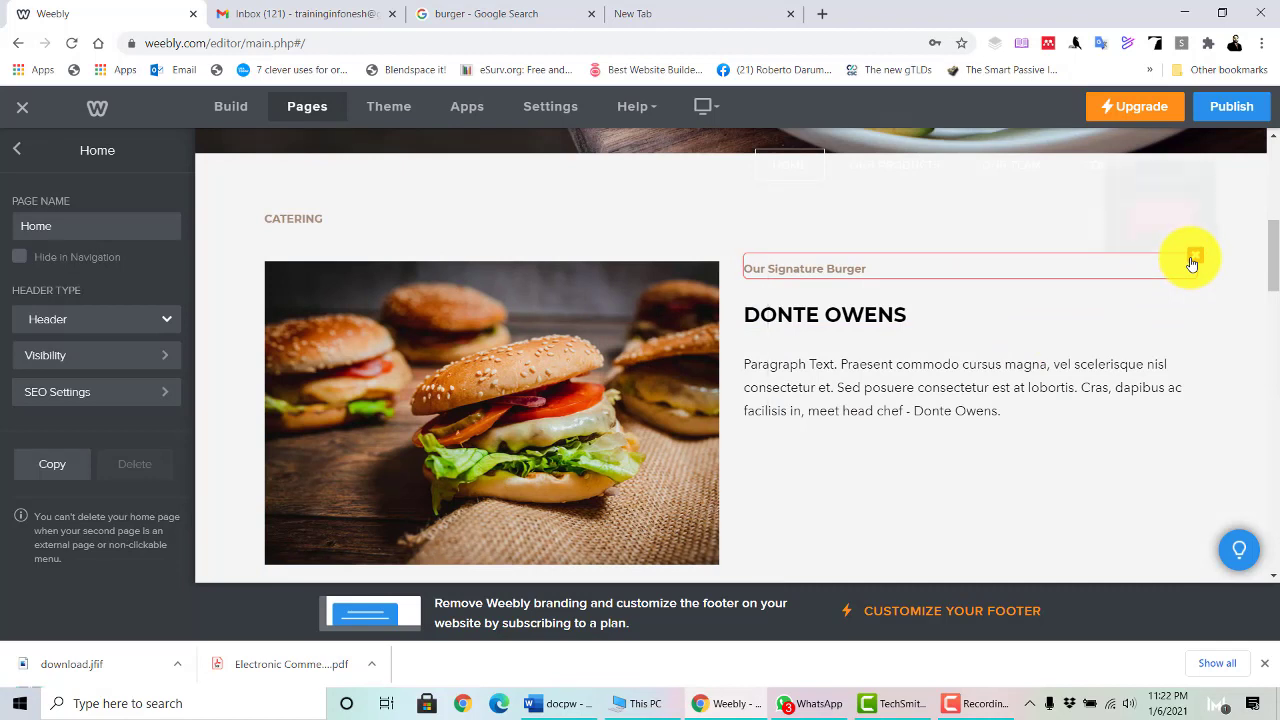
left_click(1192, 263)
left_click(1155, 203)
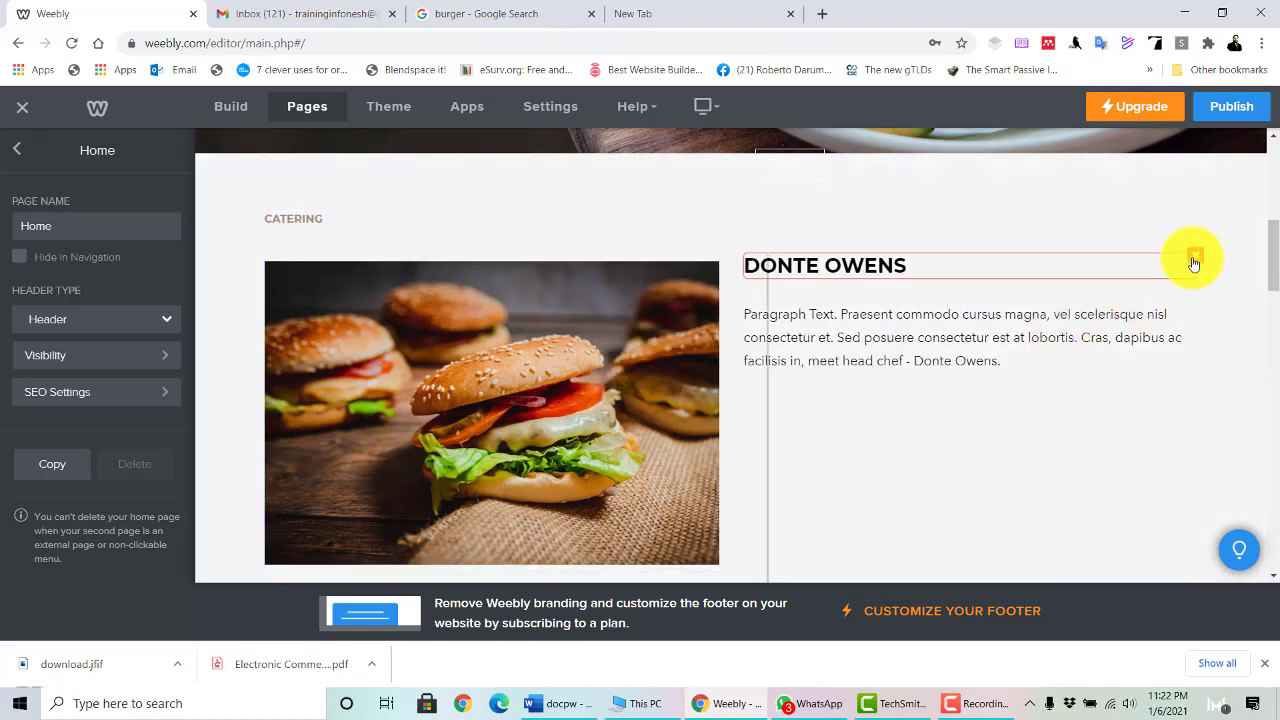
left_click(1193, 309)
left_click(1157, 259)
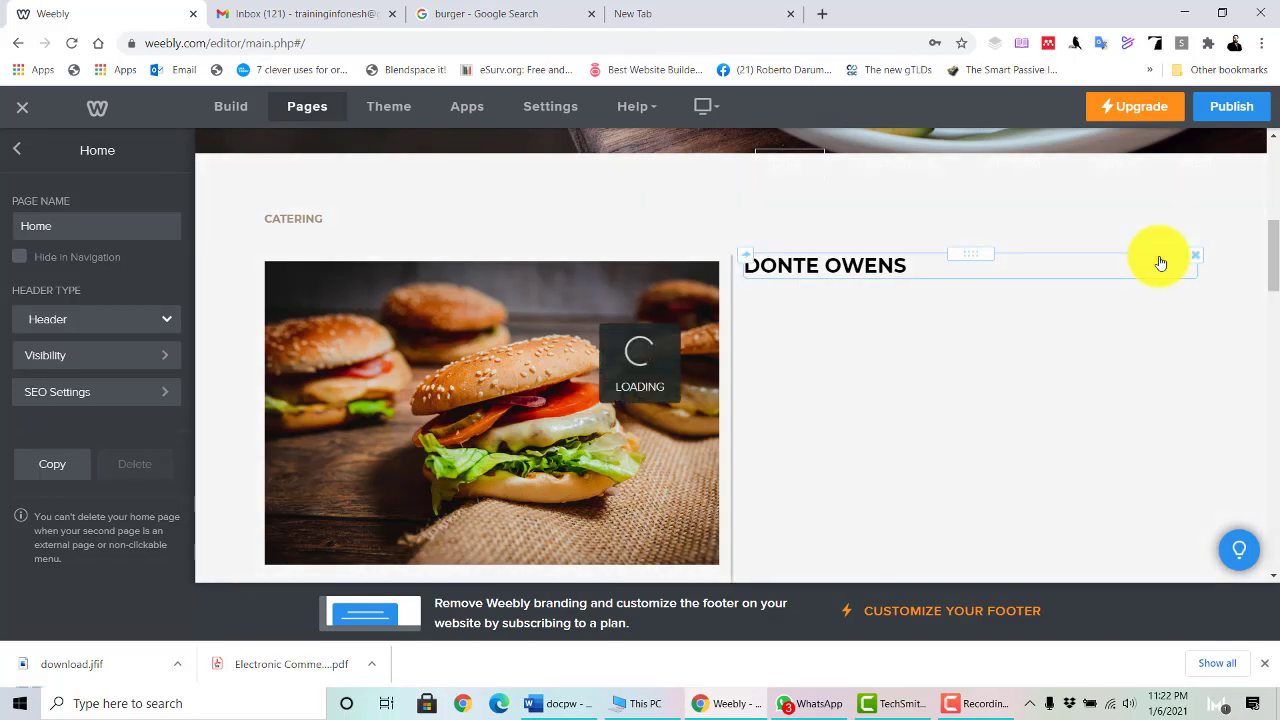
Step: Rename the CATERING section label to 'Our Burger'
left_click(328, 218)
left_click_drag(328, 218, 251, 221)
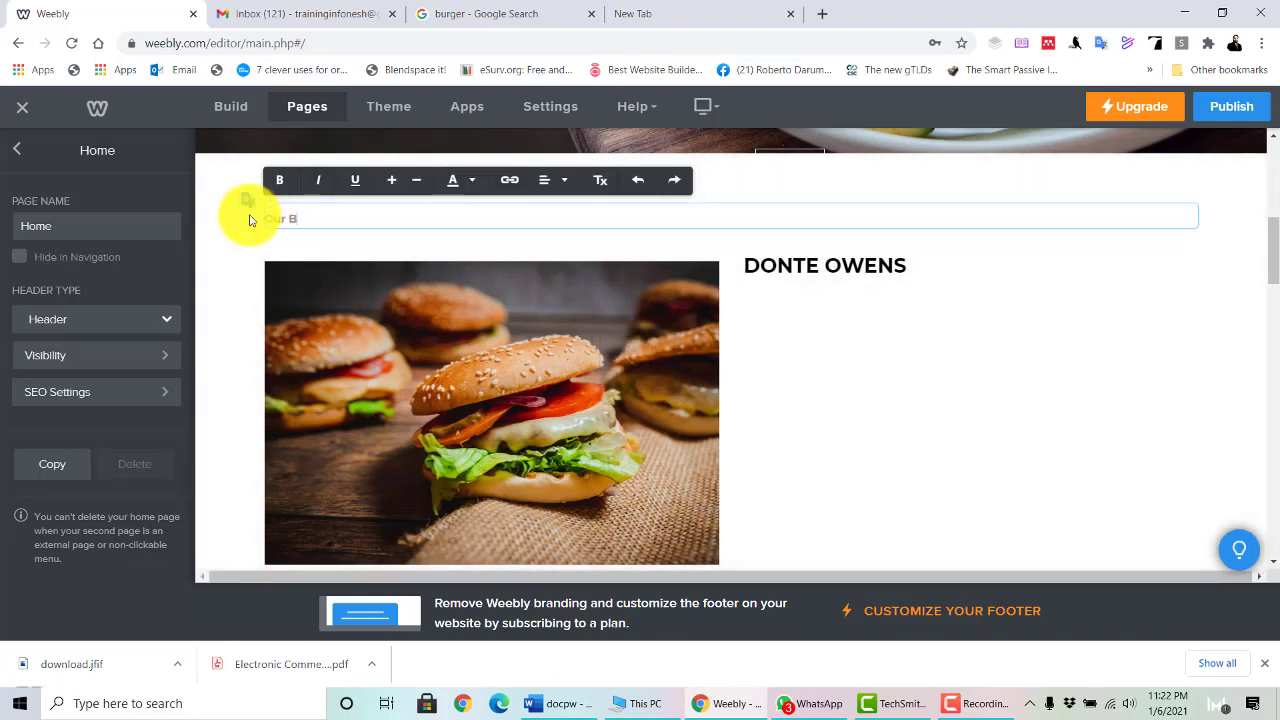
left_click(851, 363)
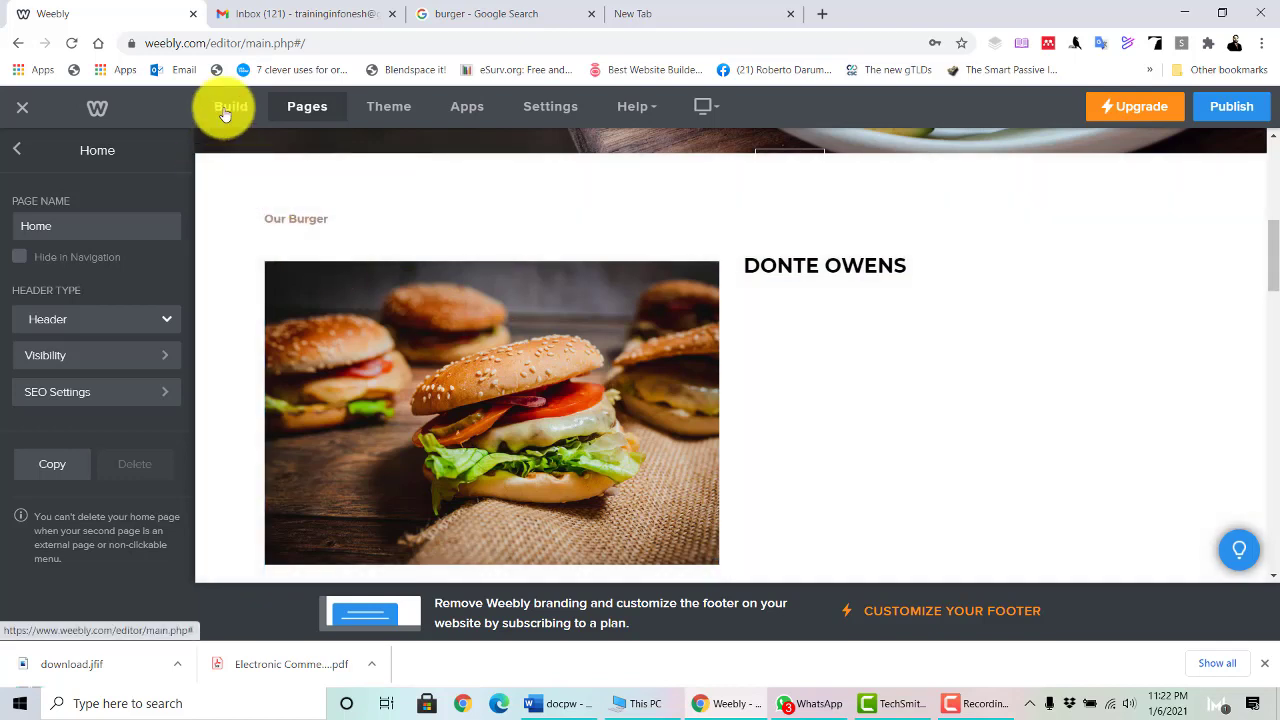
left_click(225, 112)
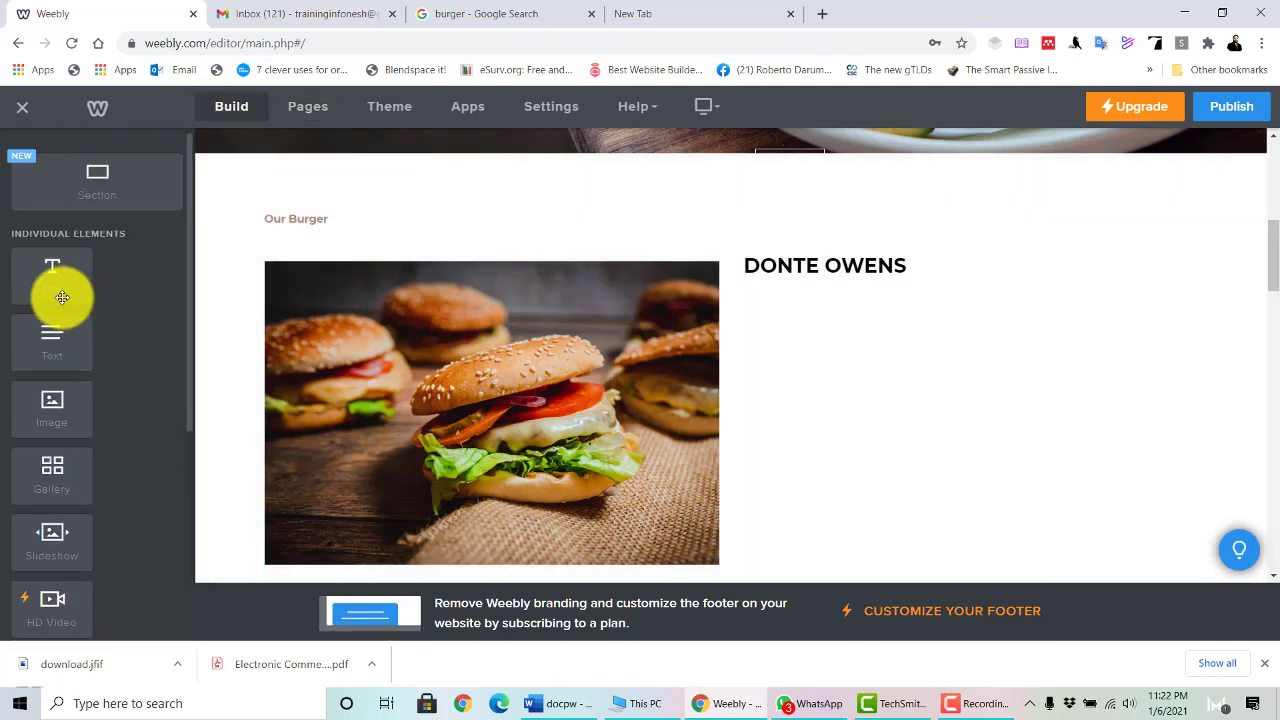
left_click_drag(47, 279, 856, 254)
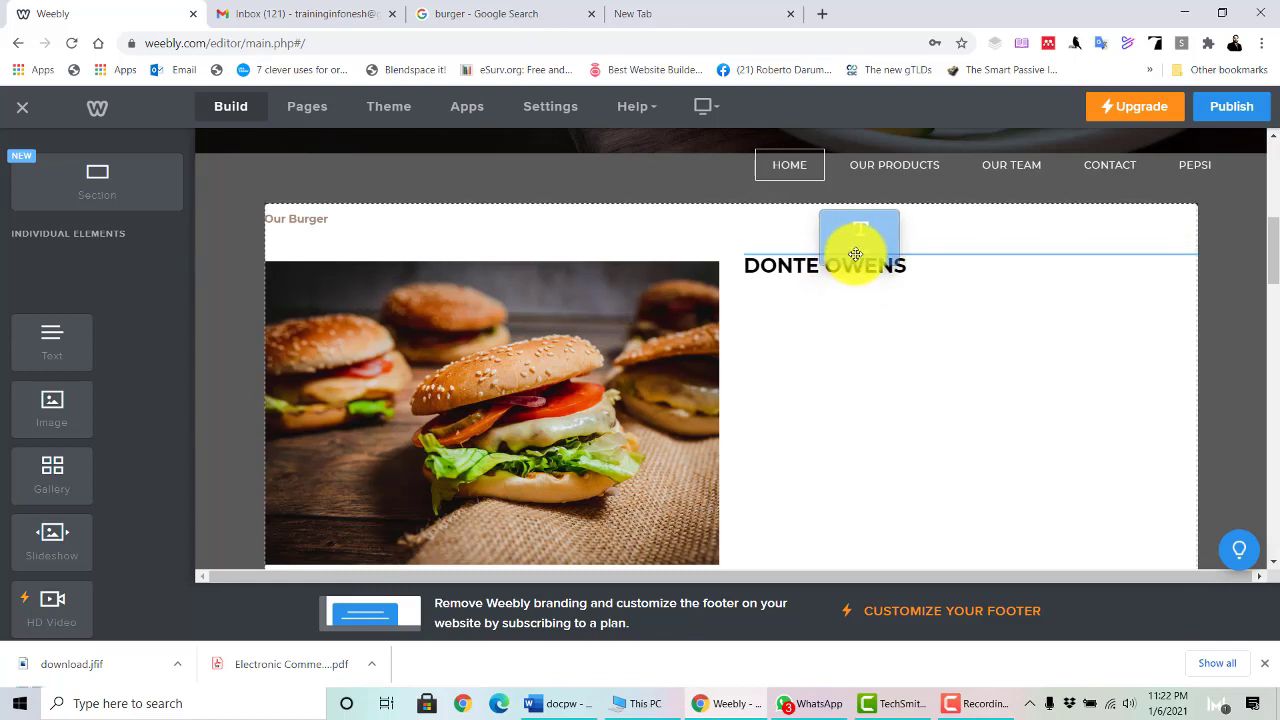
left_click_drag(856, 254, 855, 258)
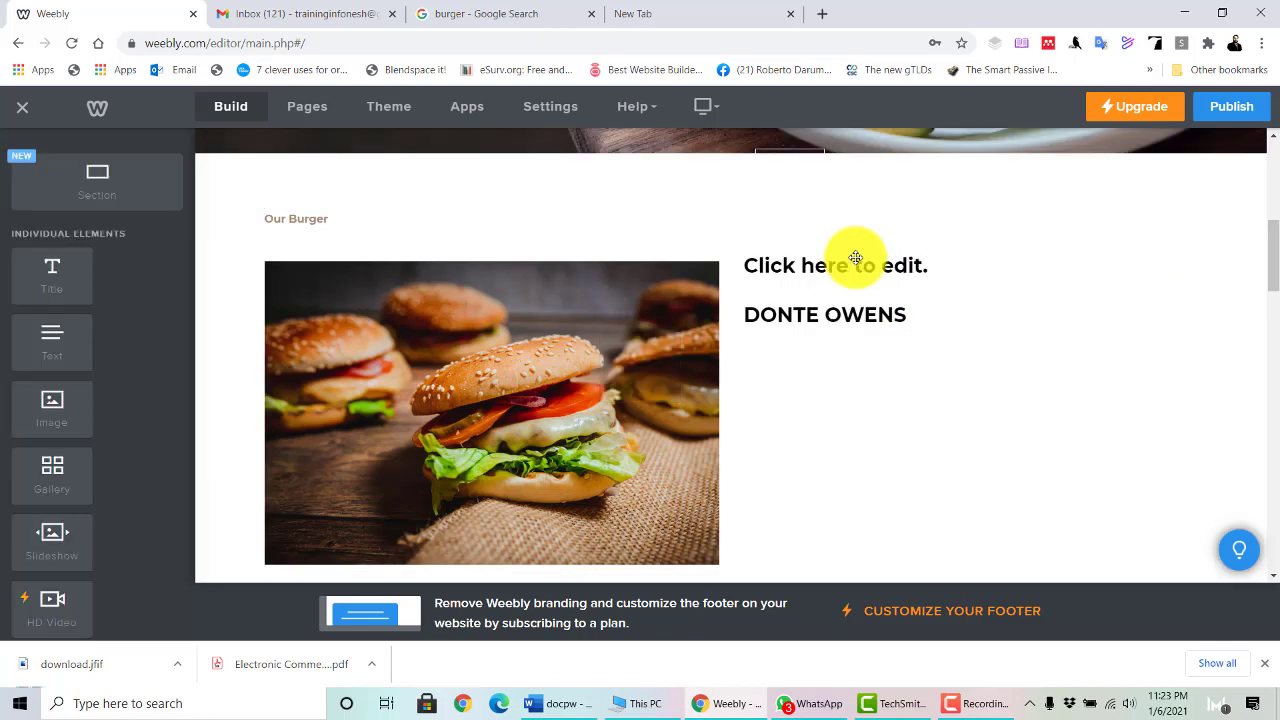
left_click(853, 262)
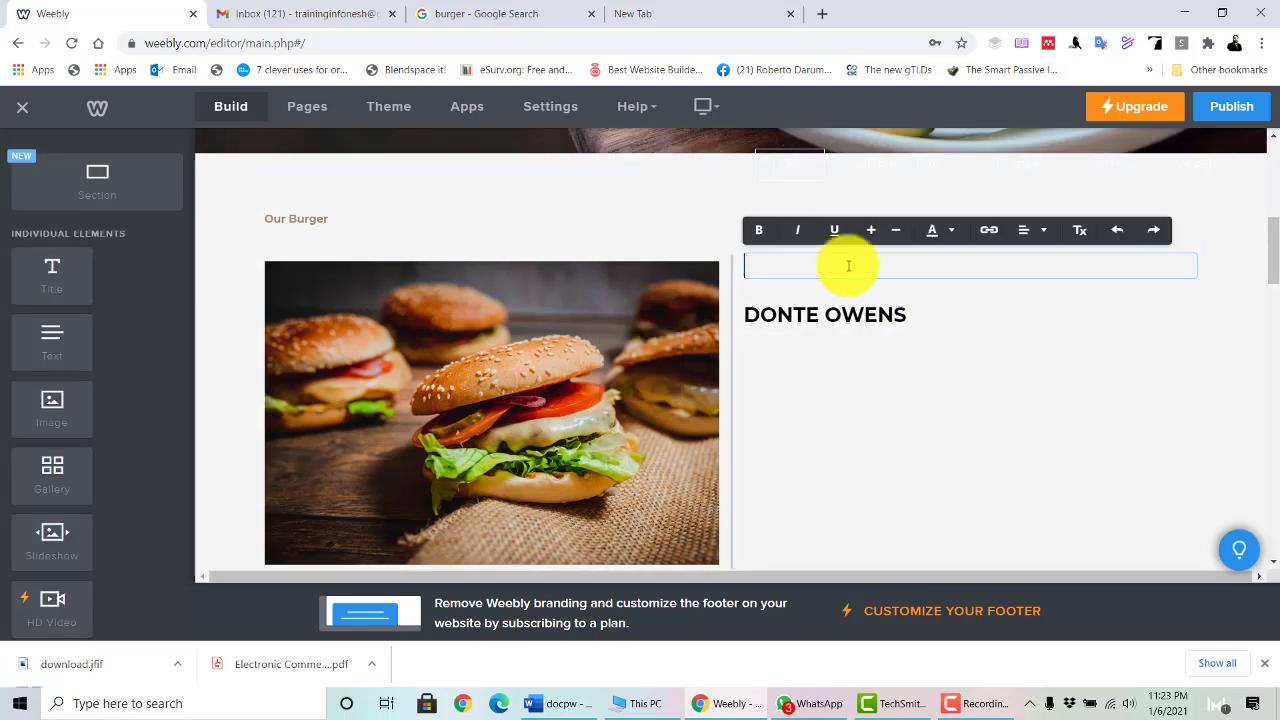
left_click(912, 362)
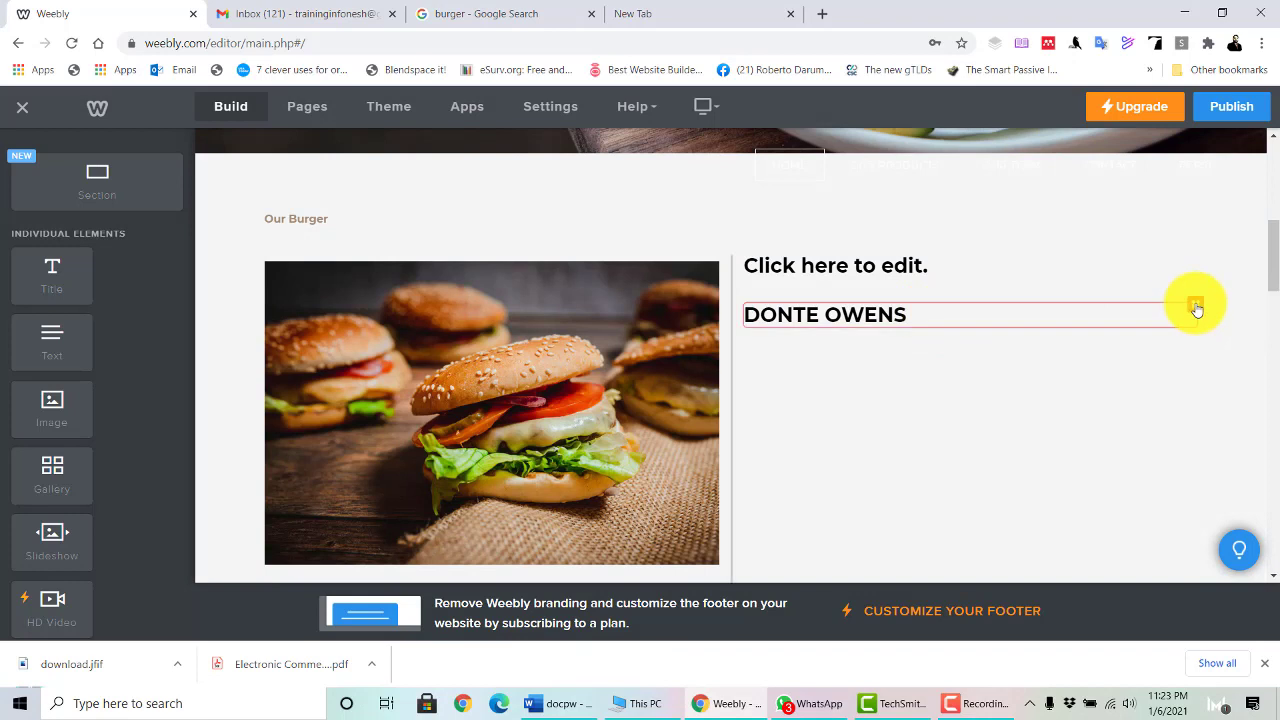
left_click(1196, 309)
left_click(1171, 251)
Step: Set the new title's text to 'Our Signature Burger'
left_click(871, 265)
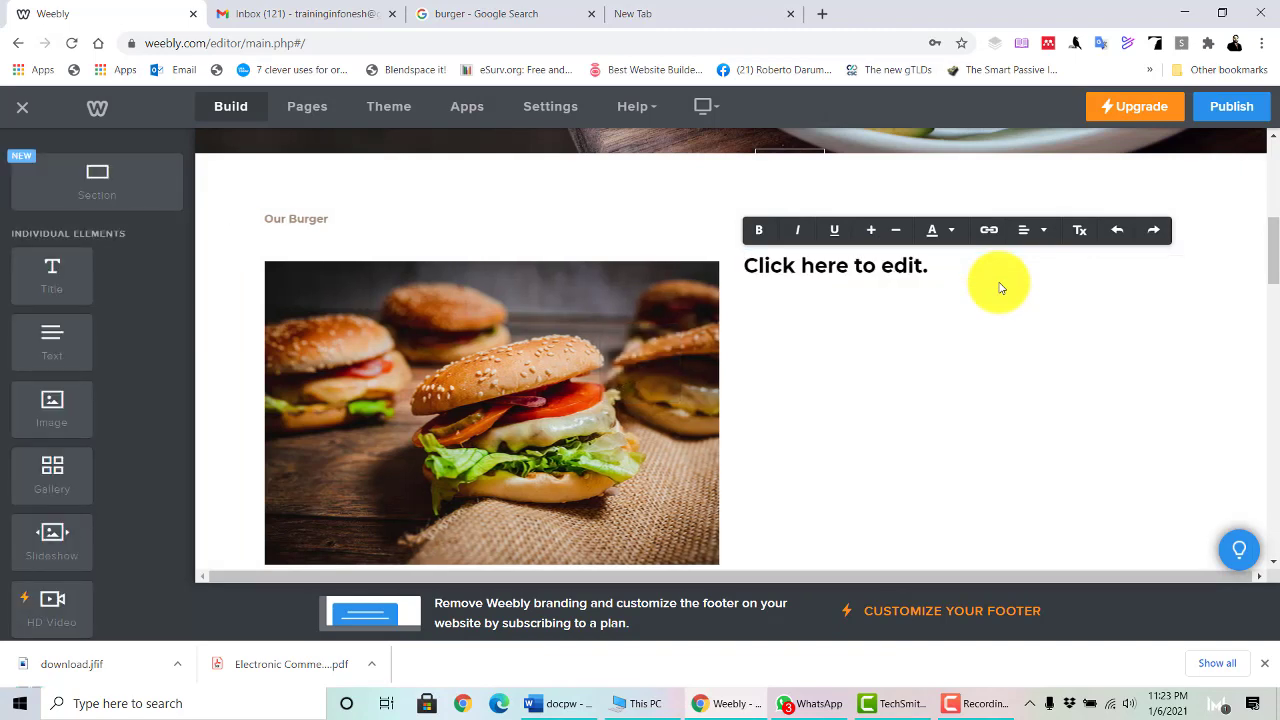
scroll(1000, 288, "down", 4)
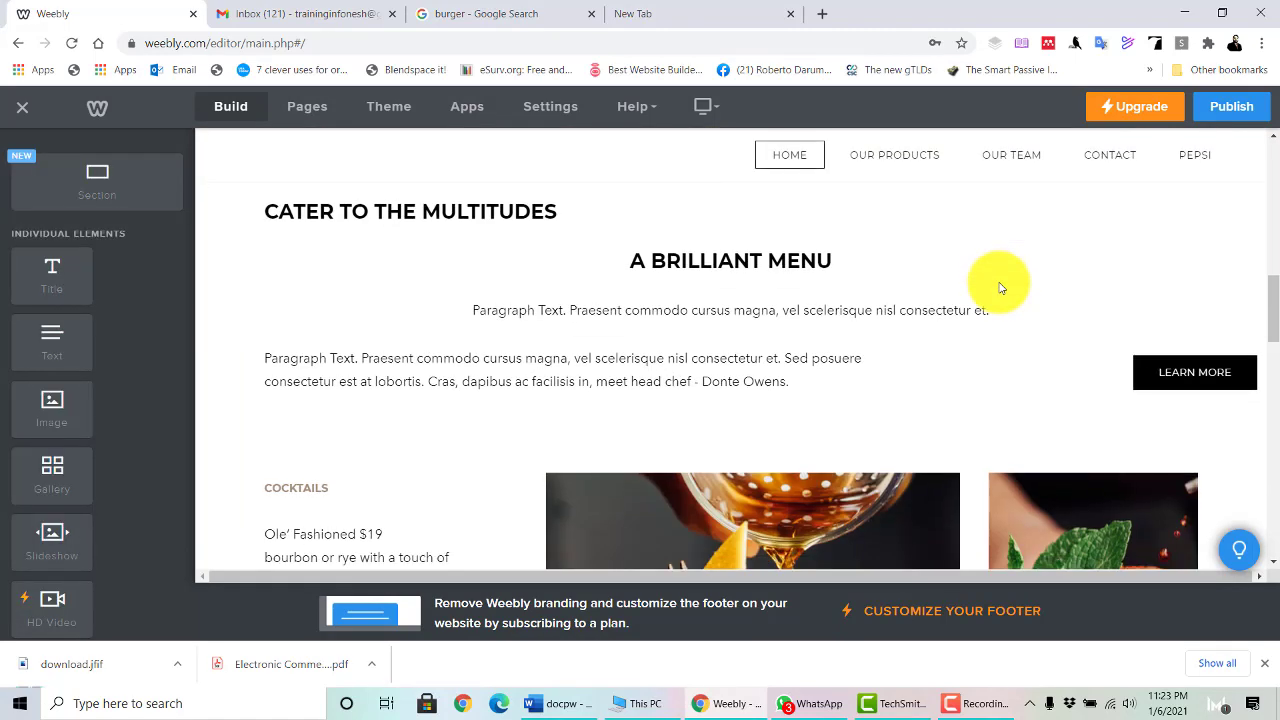
scroll(871, 243, "up", 4)
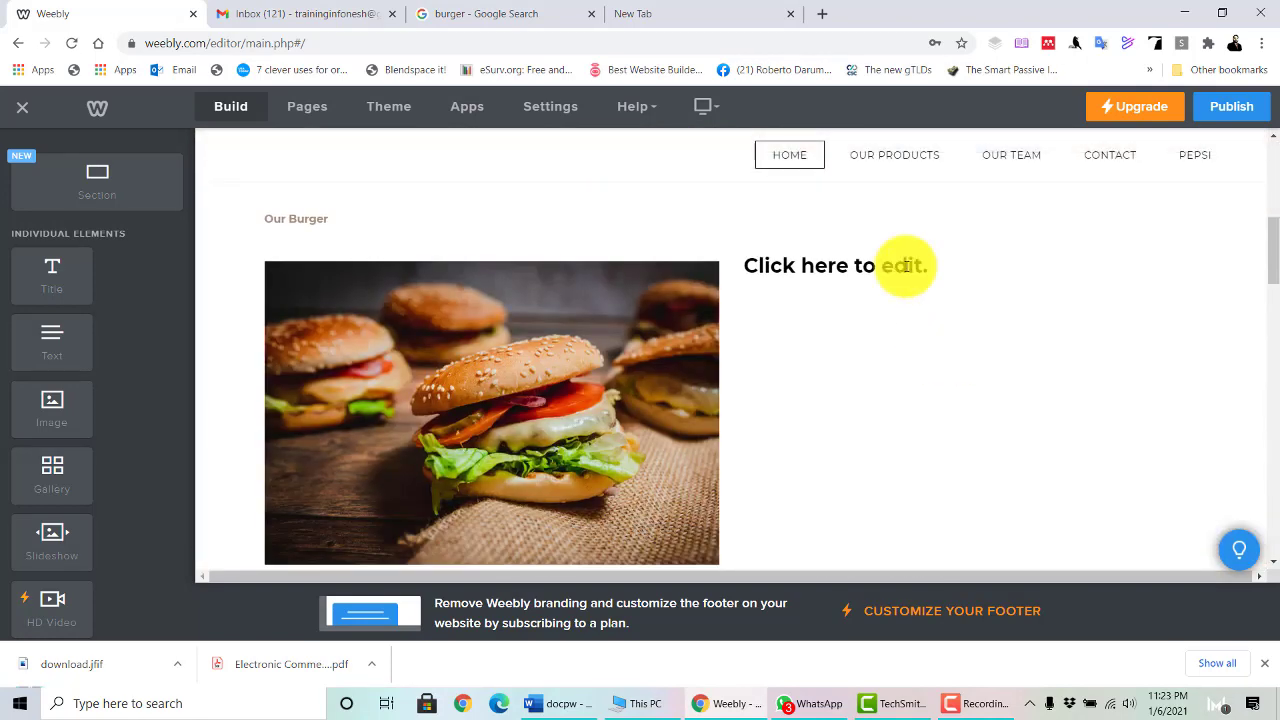
left_click(905, 265)
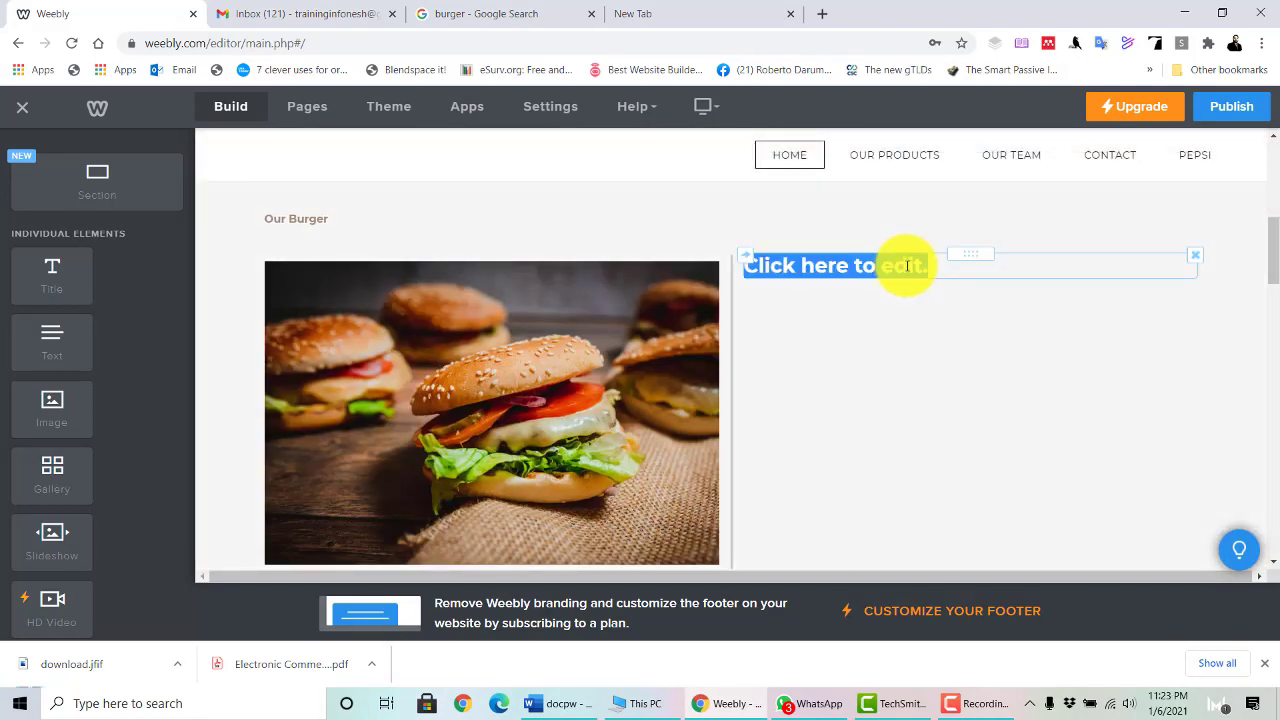
type("Our Signature Burger")
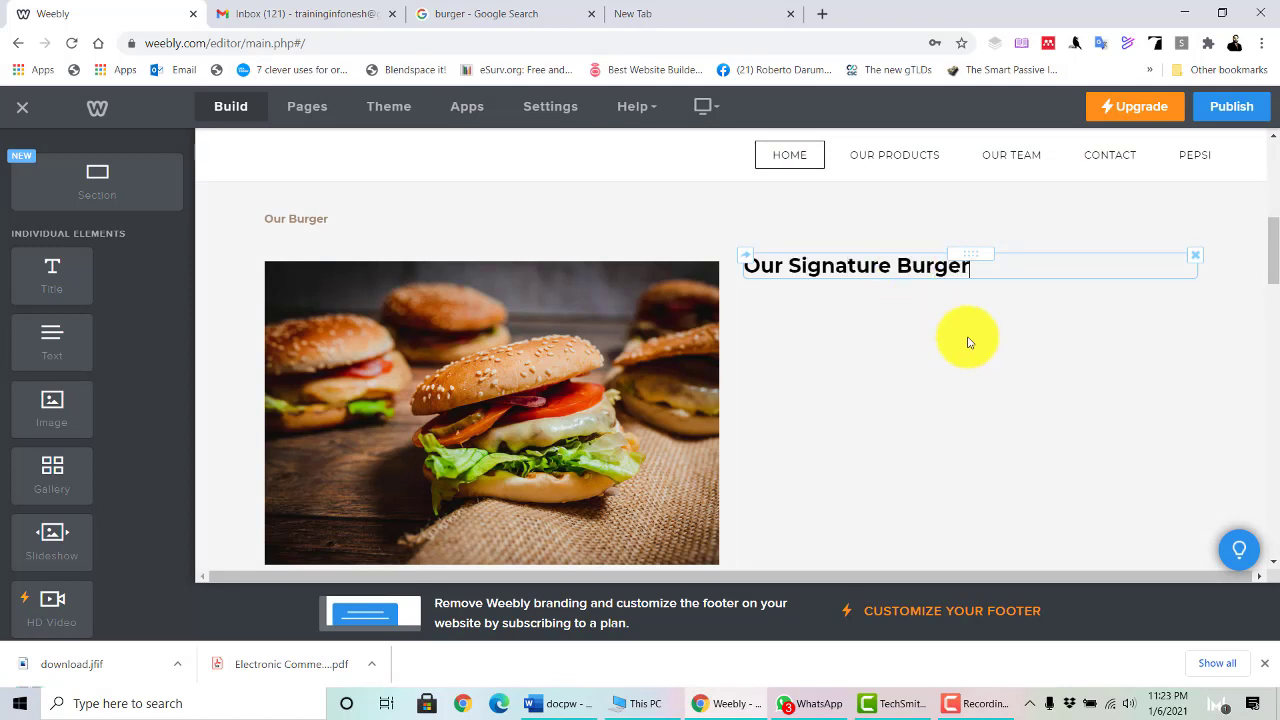
left_click(936, 355)
Step: Add an empty Text block below the Our Signature Burger title and place the cursor in it
mouse_move(50, 348)
left_mouse_down()
mouse_move(891, 340)
mouse_move(949, 366)
mouse_move(905, 306)
mouse_move(787, 333)
mouse_move(886, 320)
left_mouse_up()
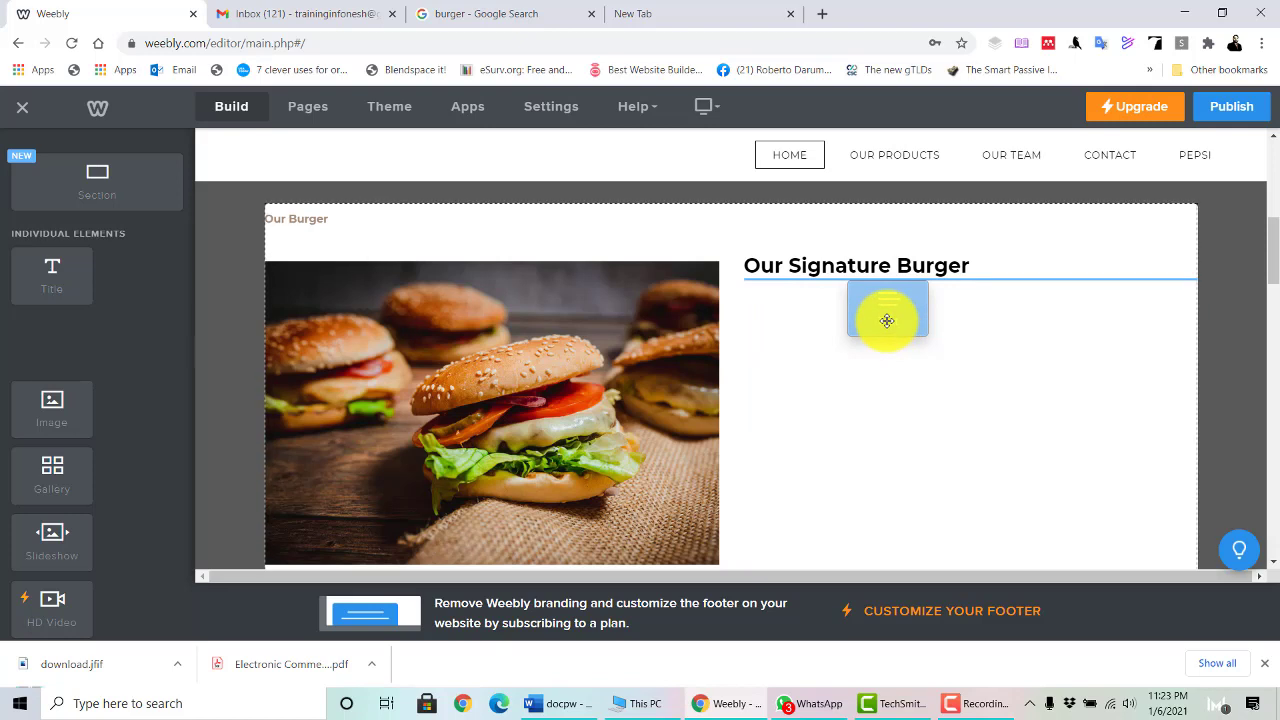
left_click_drag(887, 320, 889, 320)
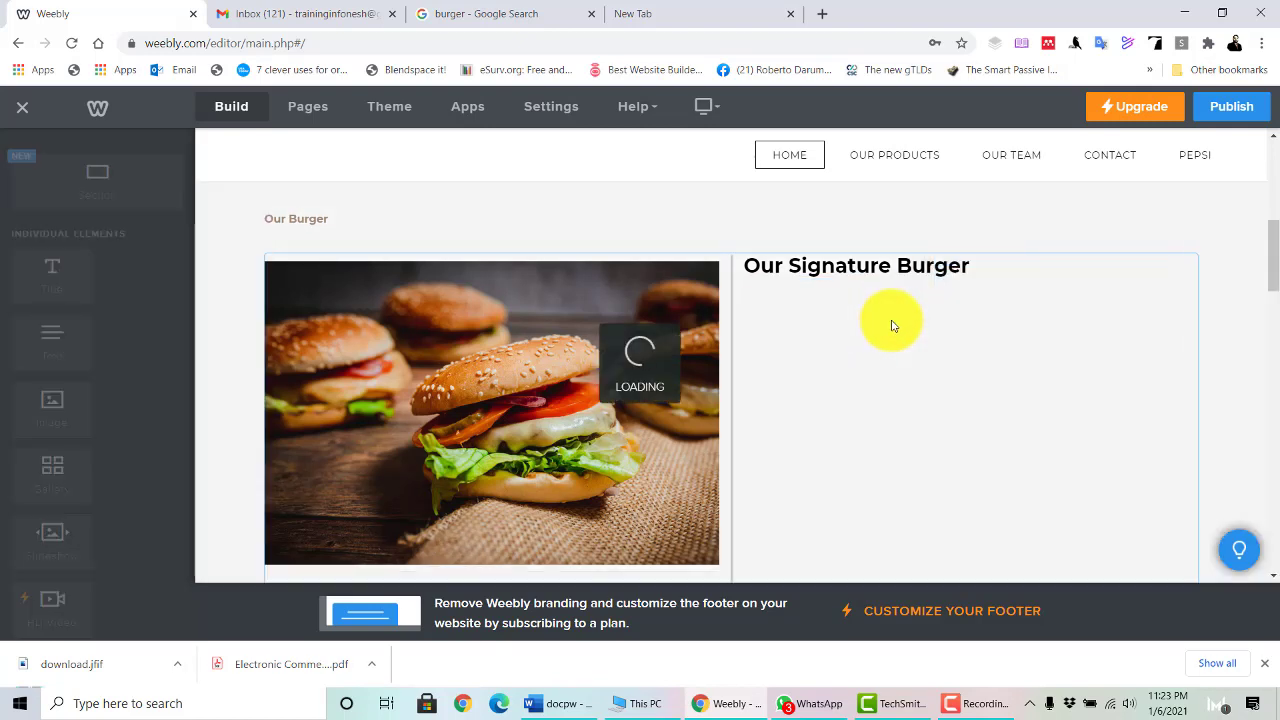
left_click(876, 312)
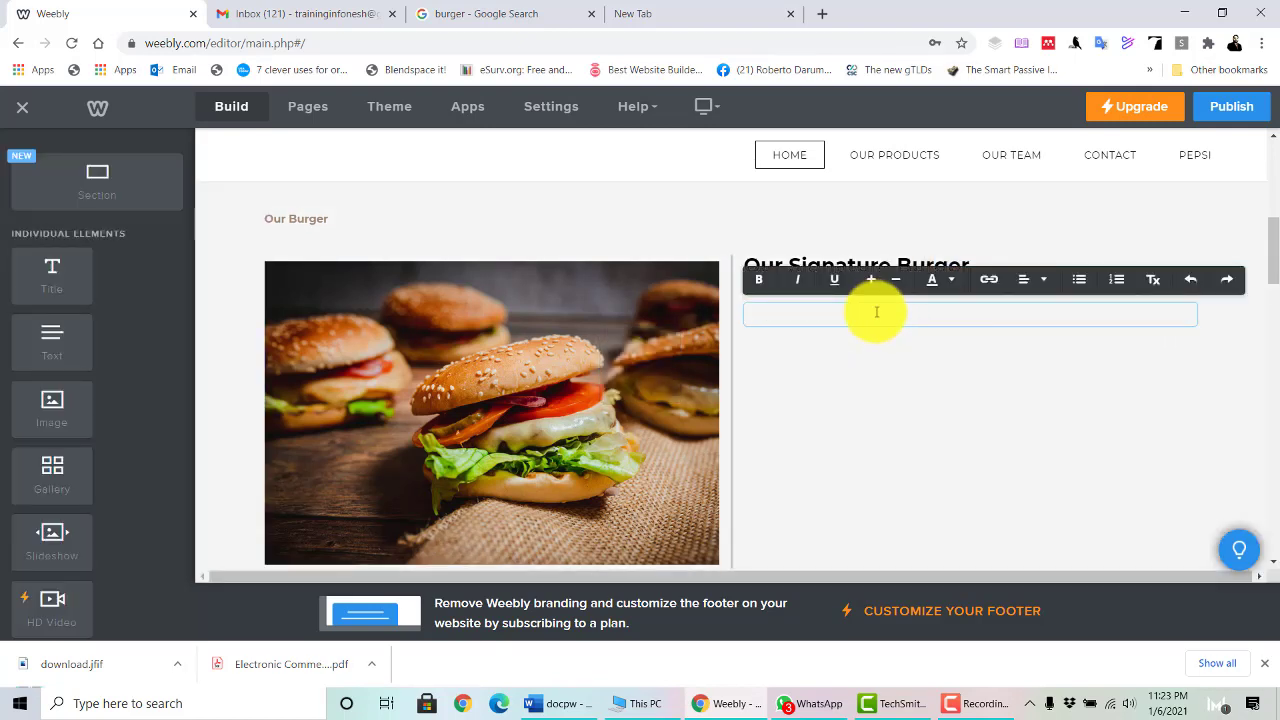
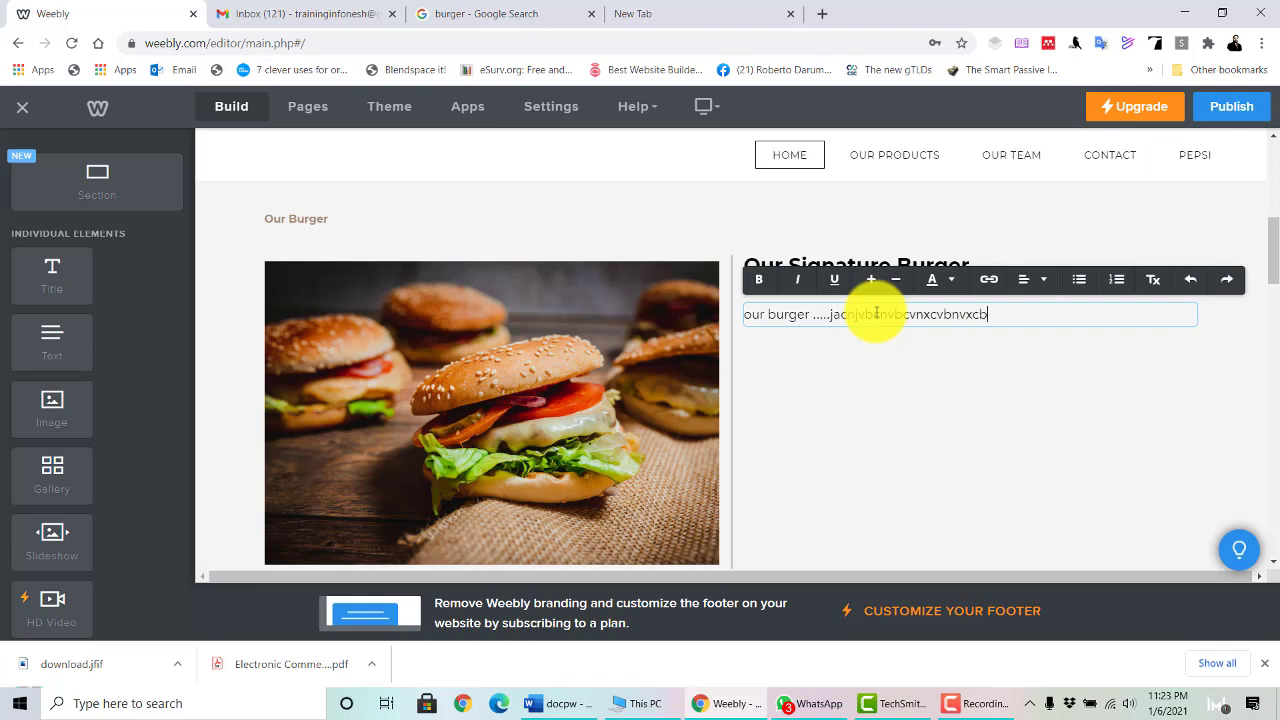
Step: Add an image block below the burger photo showing a stock burger platter picture
scroll(909, 400, "down", 2)
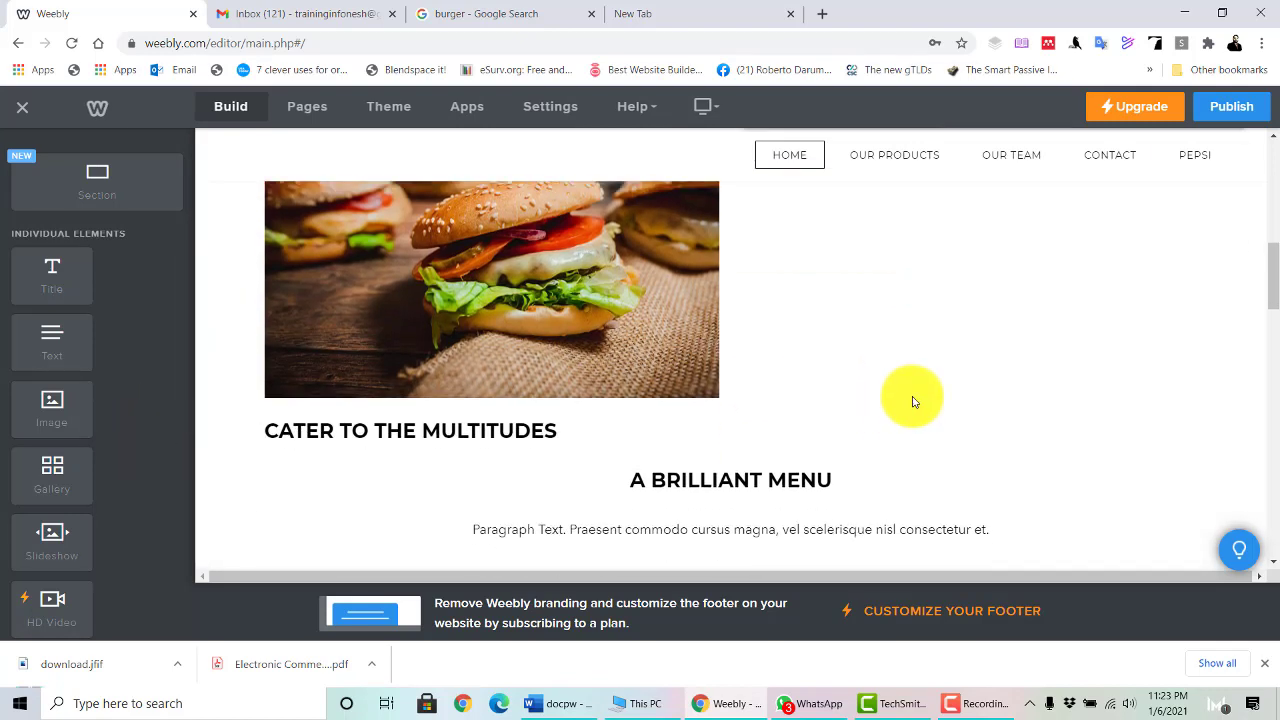
left_click(59, 415)
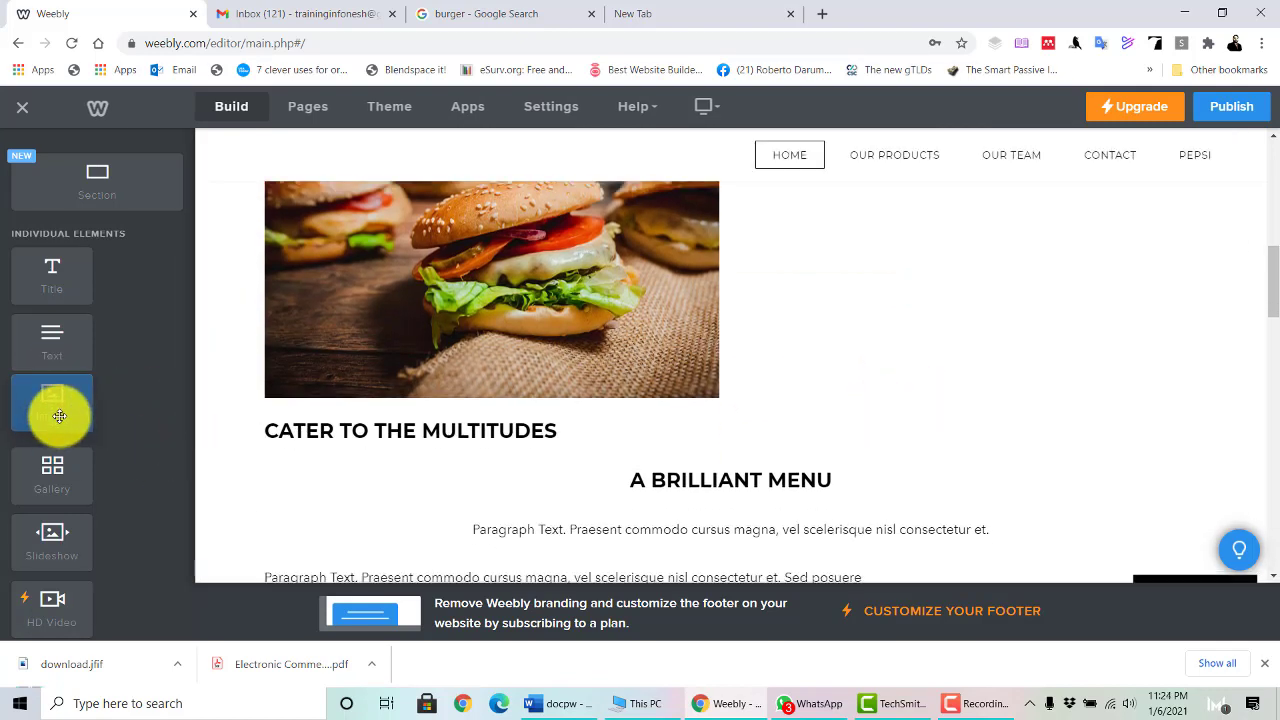
left_click_drag(59, 415, 652, 410)
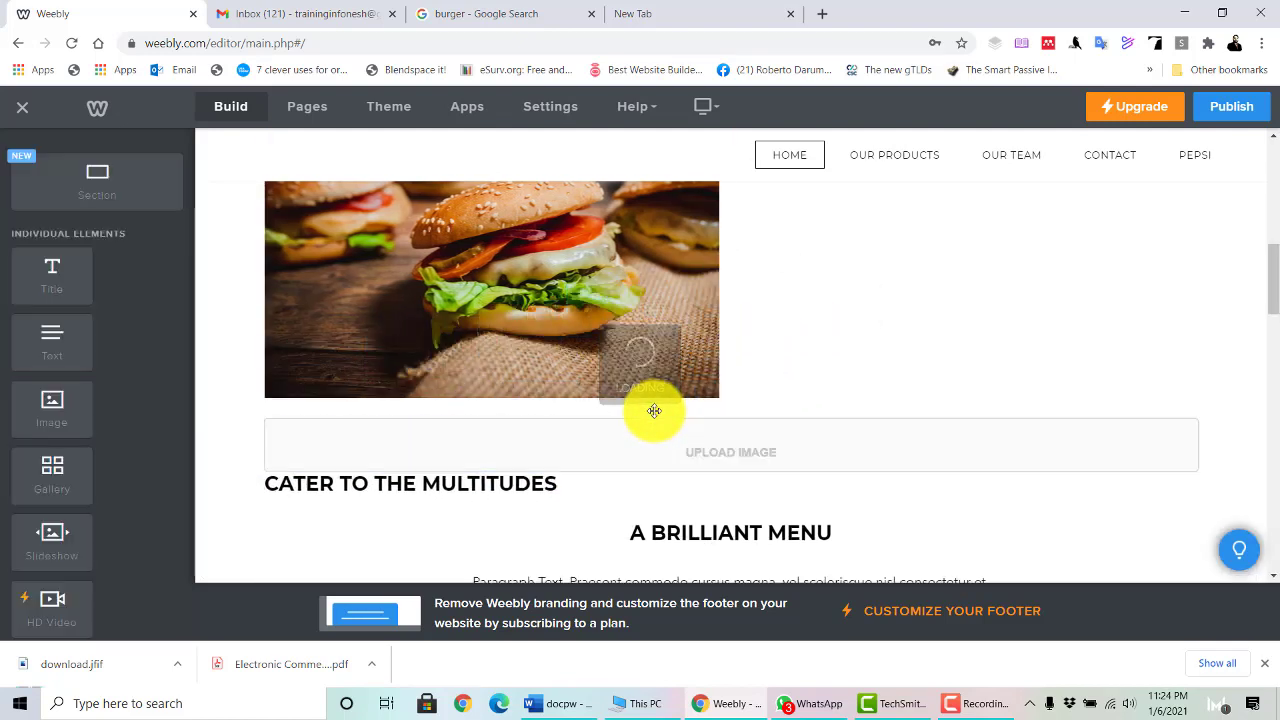
scroll(659, 435, "down", 2)
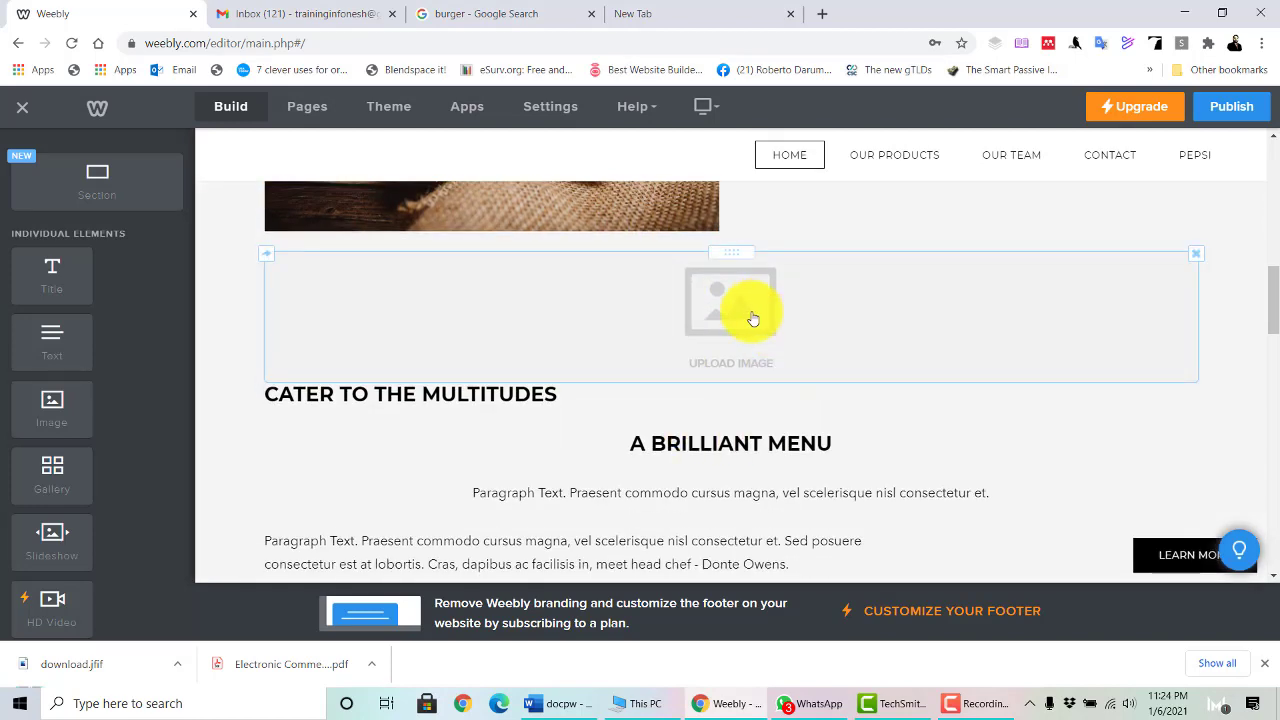
left_click(753, 318)
left_click(572, 177)
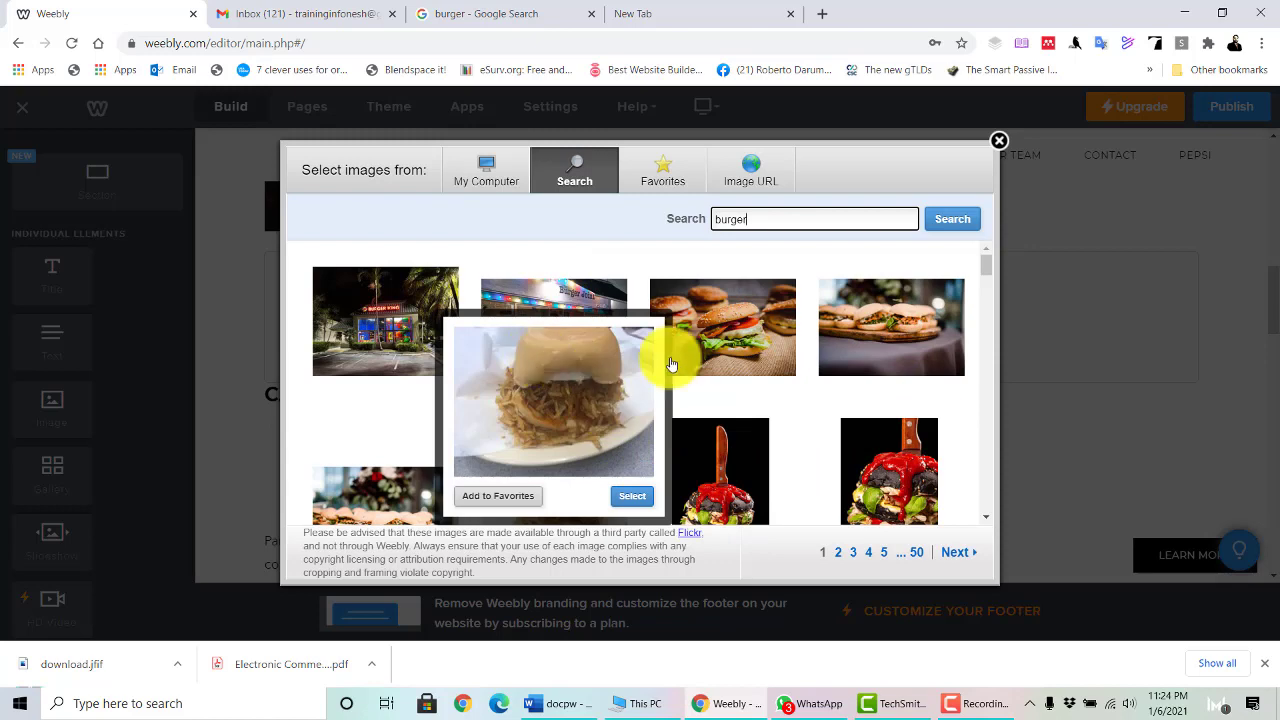
left_click(887, 343)
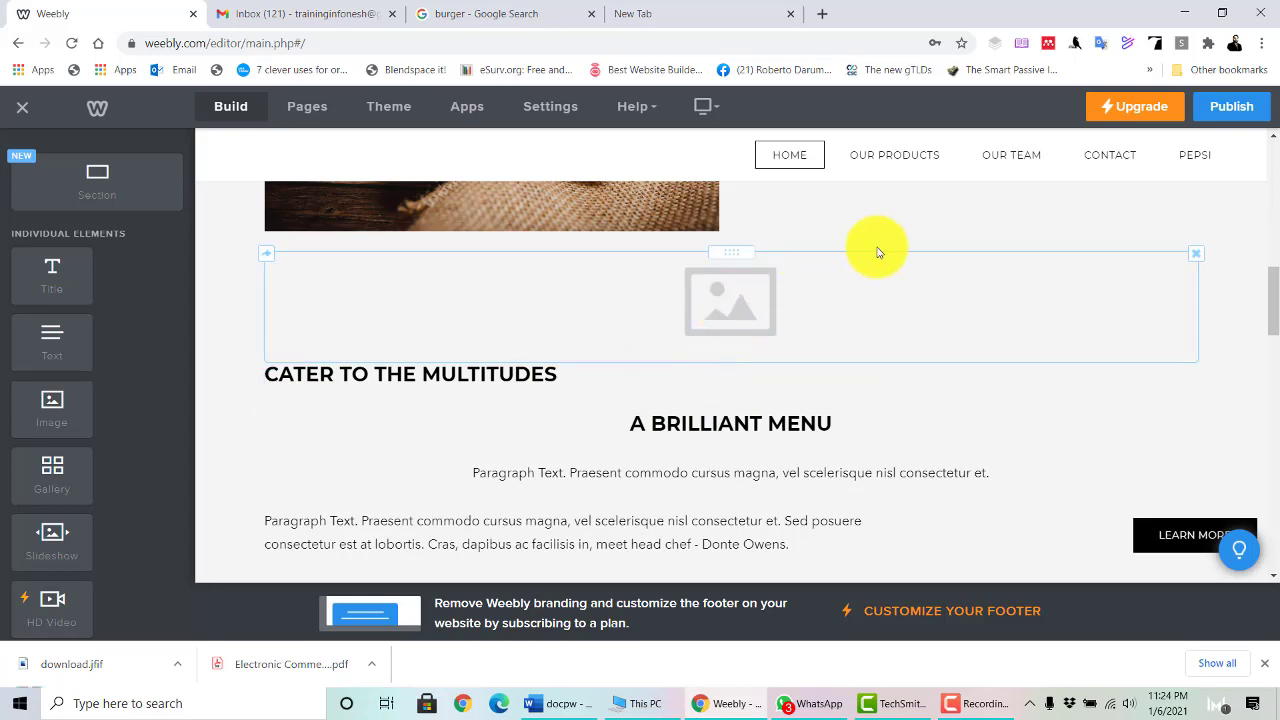
Step: Delete the newly added burger platter image block
scroll(1051, 351, "up", 2)
scroll(1051, 351, "down", 3)
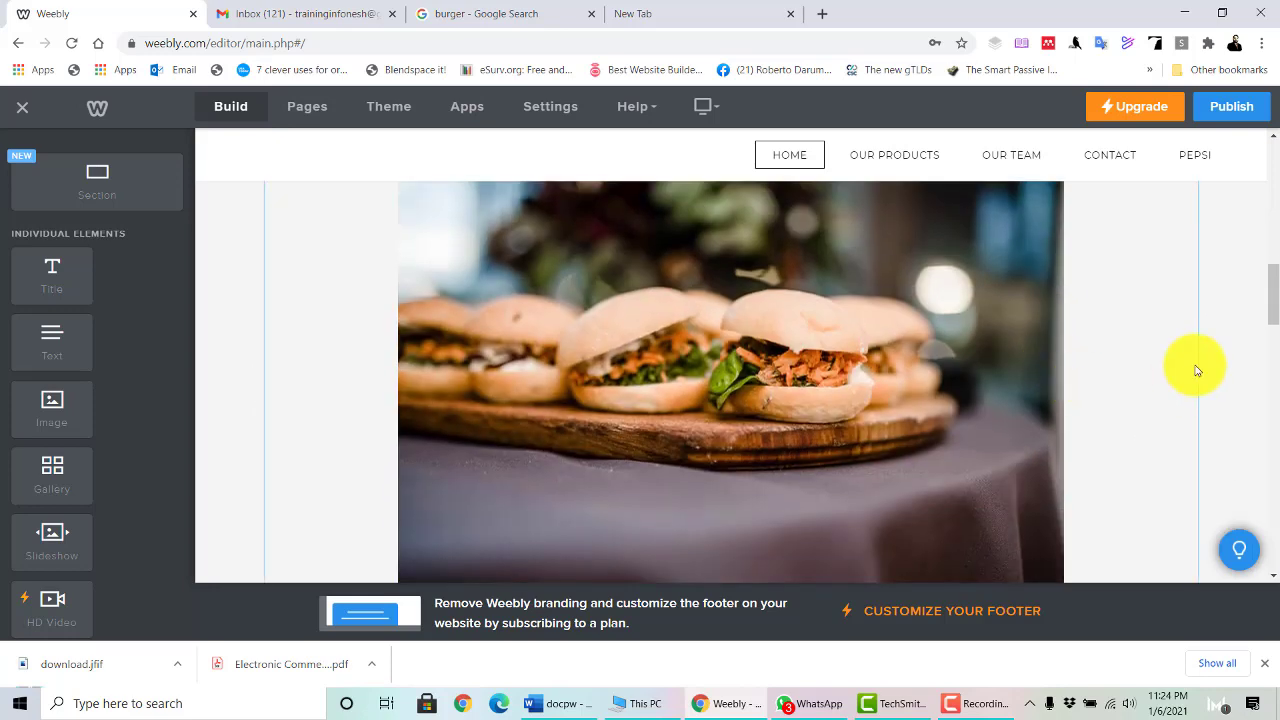
left_click(1190, 367)
scroll(1235, 340, "up", 2)
left_click(1211, 263)
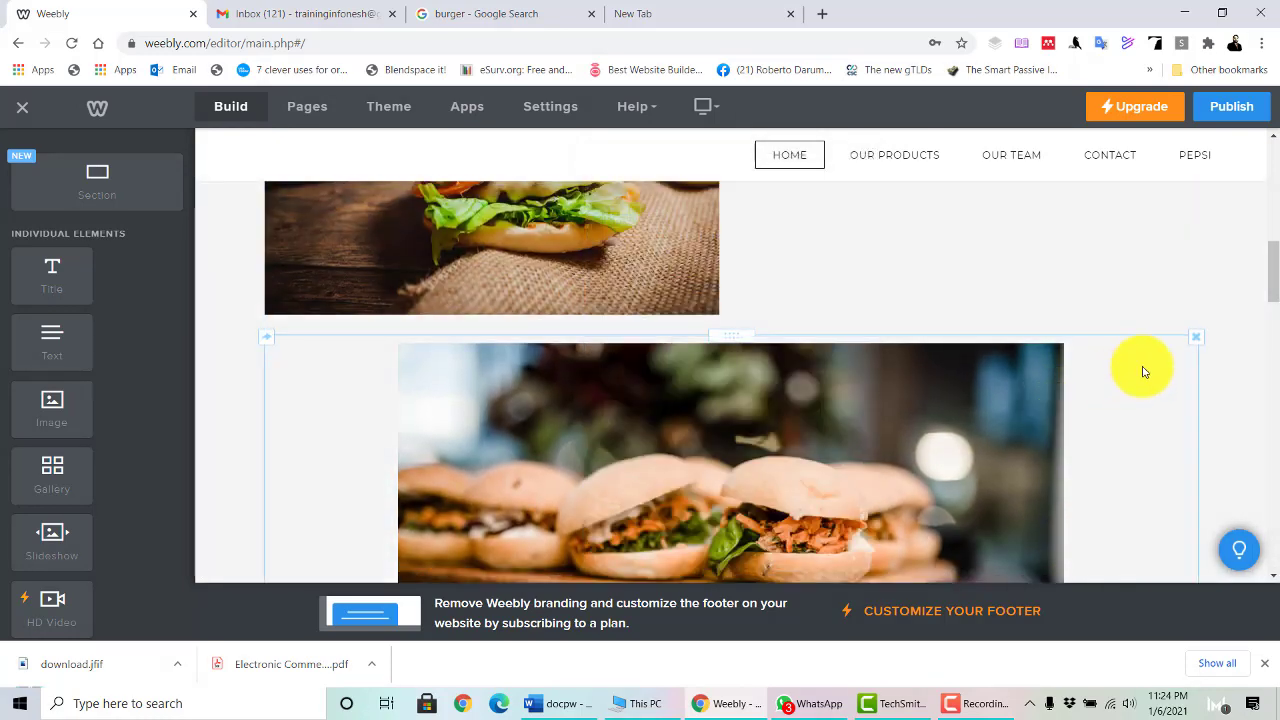
left_click(1195, 345)
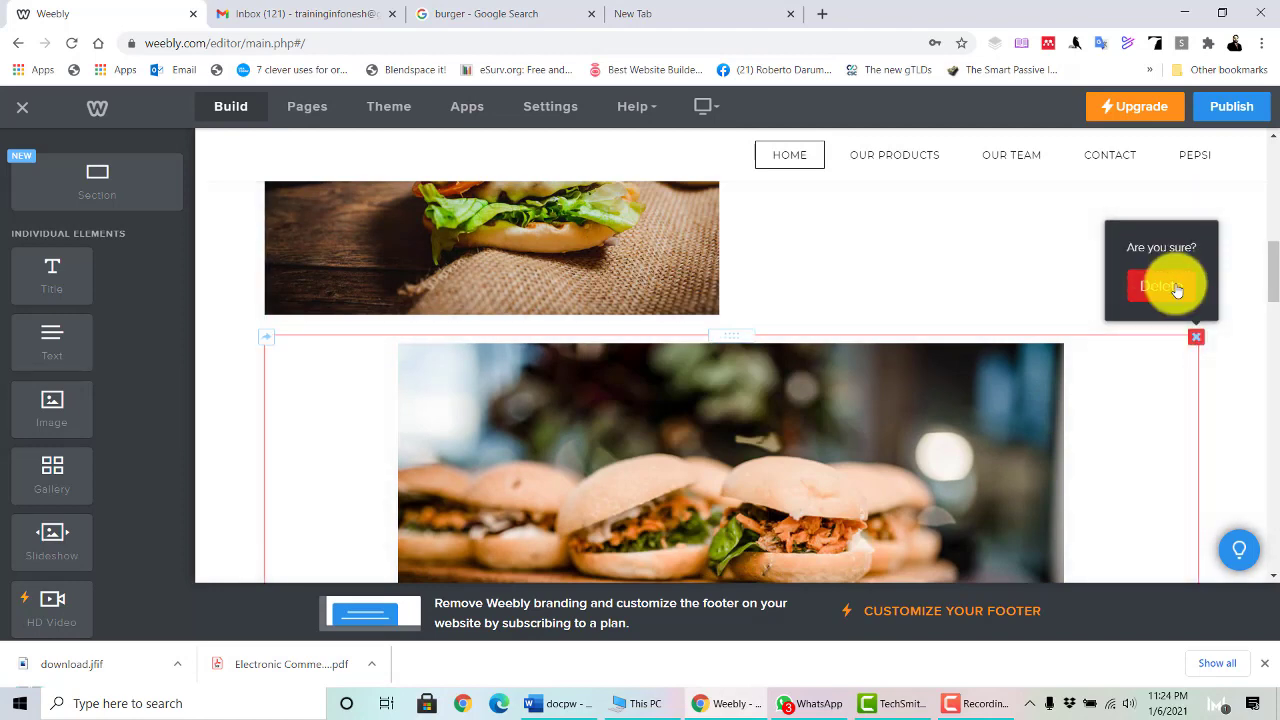
left_click(1186, 279)
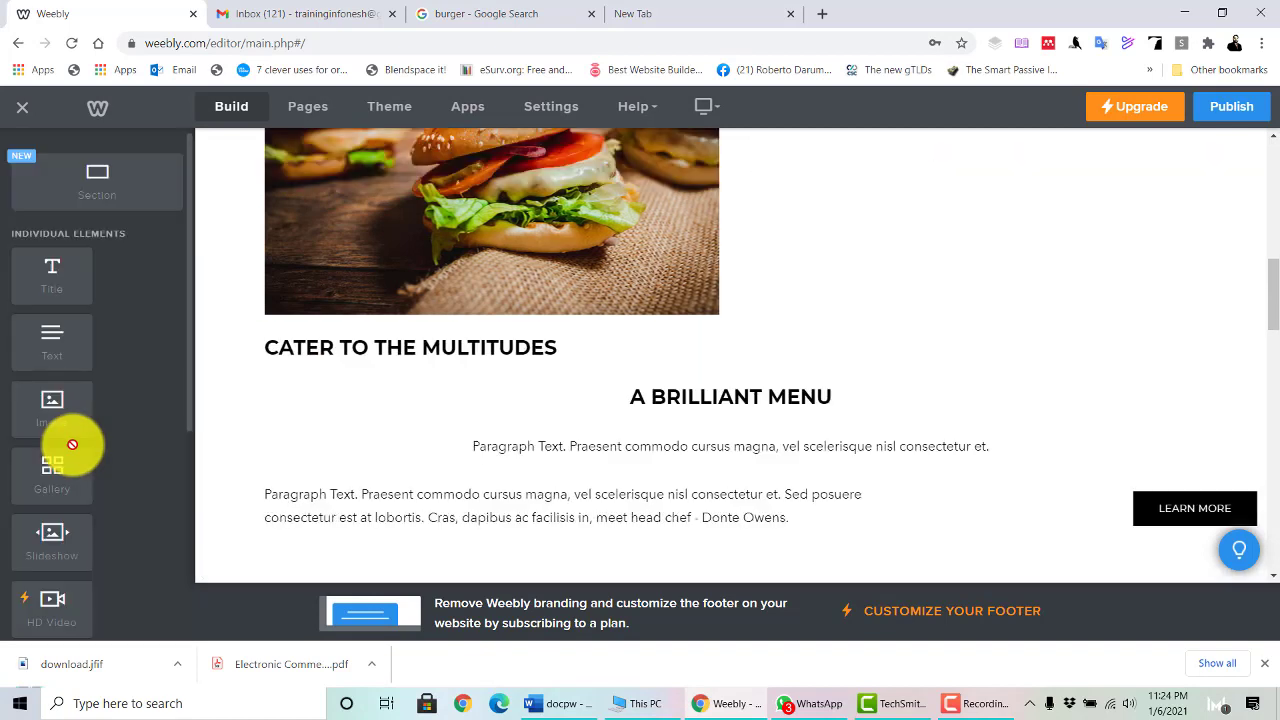
Step: Add a spacer below the burger photo and a divider under CATER TO THE MULTITUDES
scroll(72, 440, "down", 3)
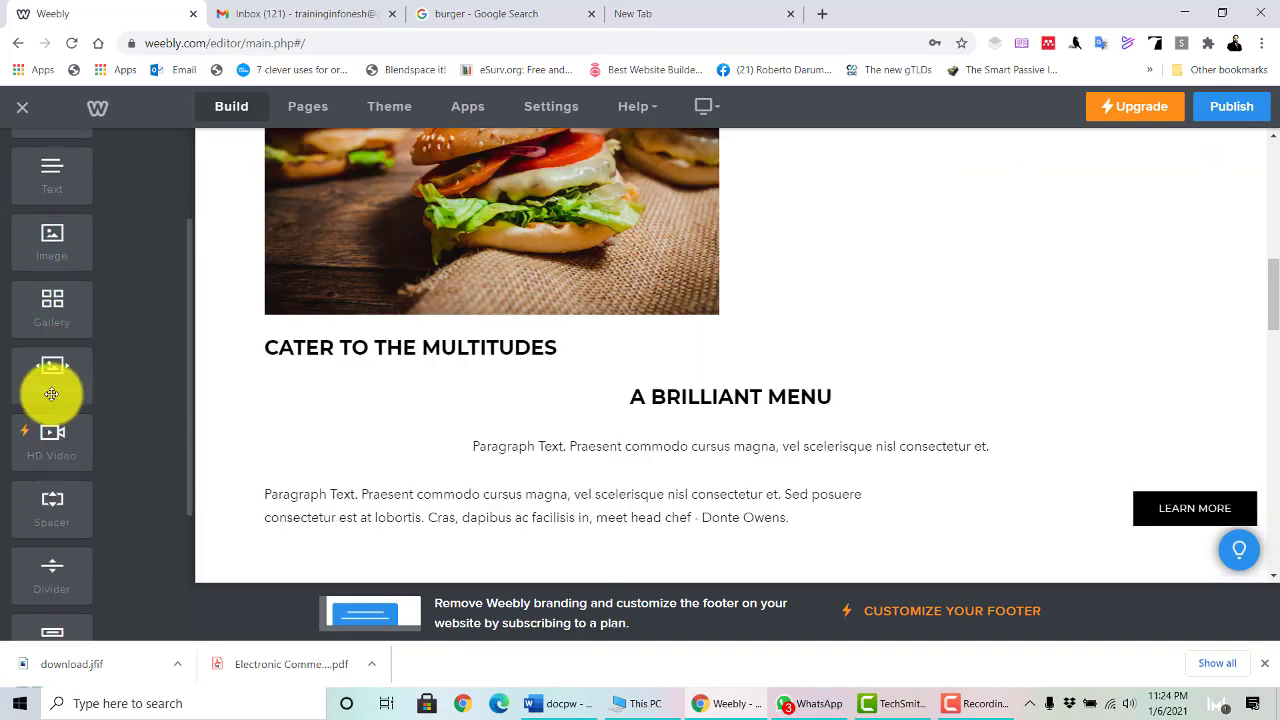
scroll(51, 393, "down", 3)
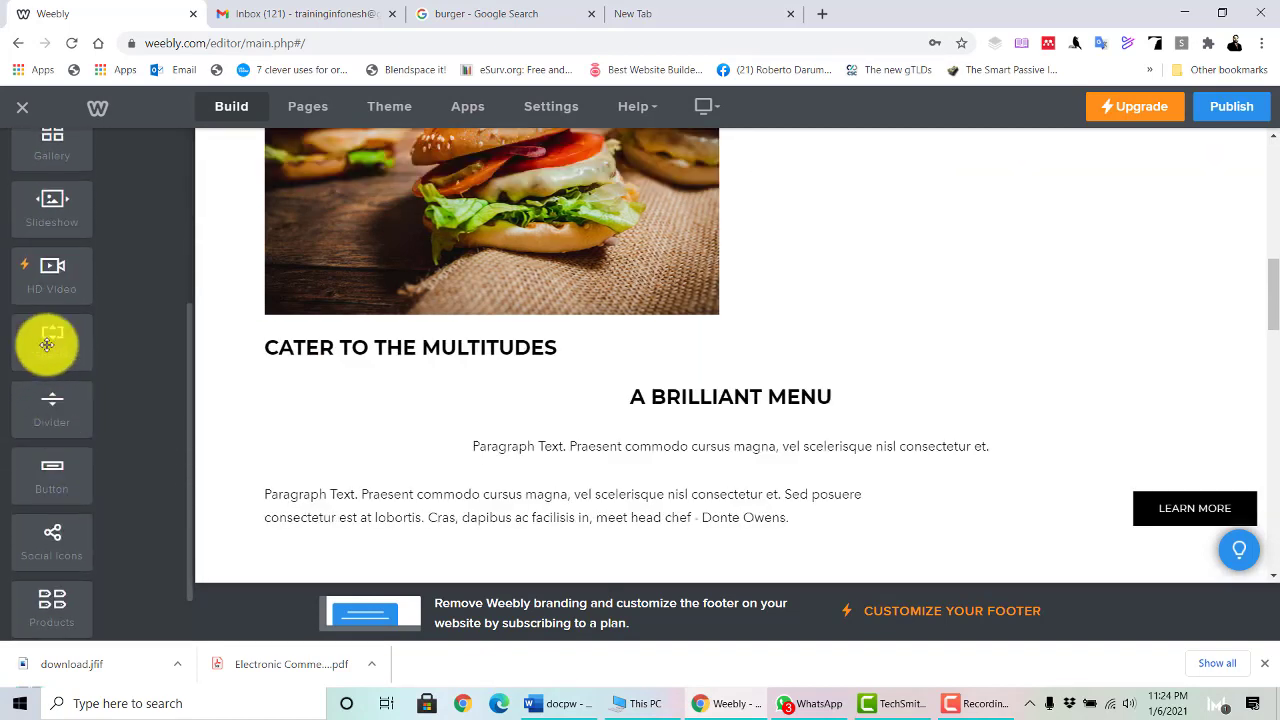
left_click_drag(54, 345, 632, 340)
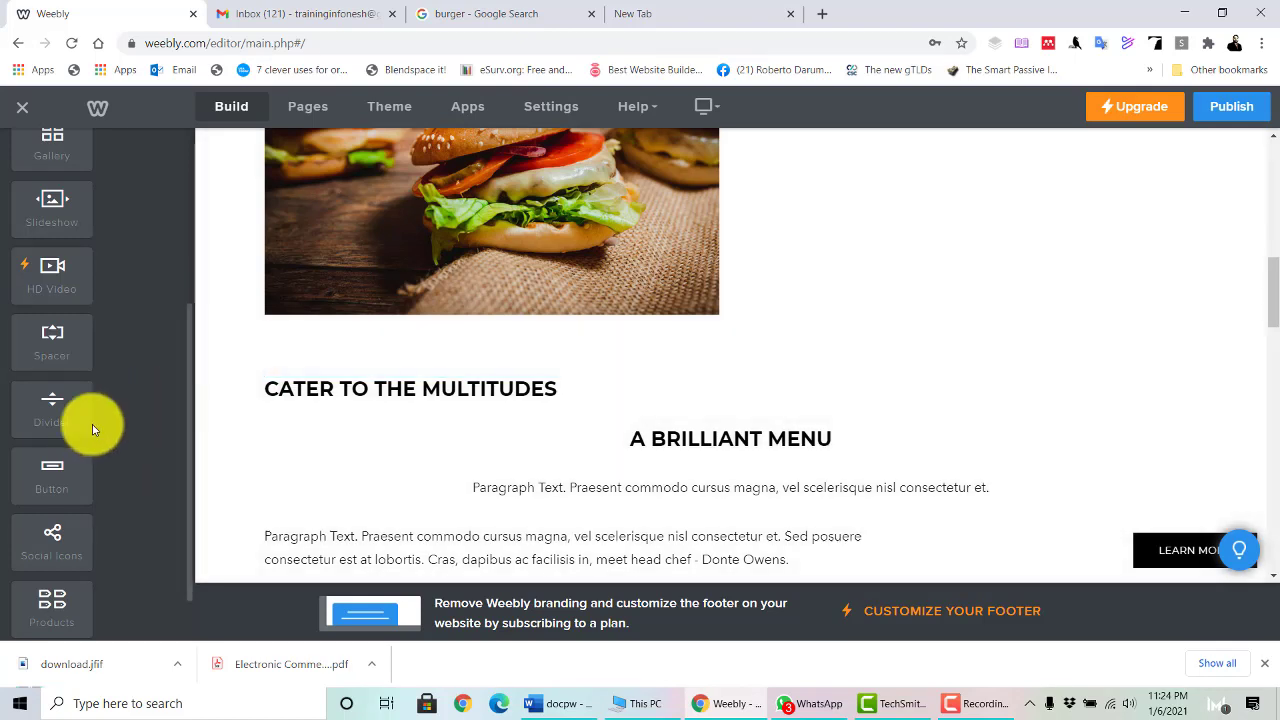
left_click_drag(52, 408, 709, 409)
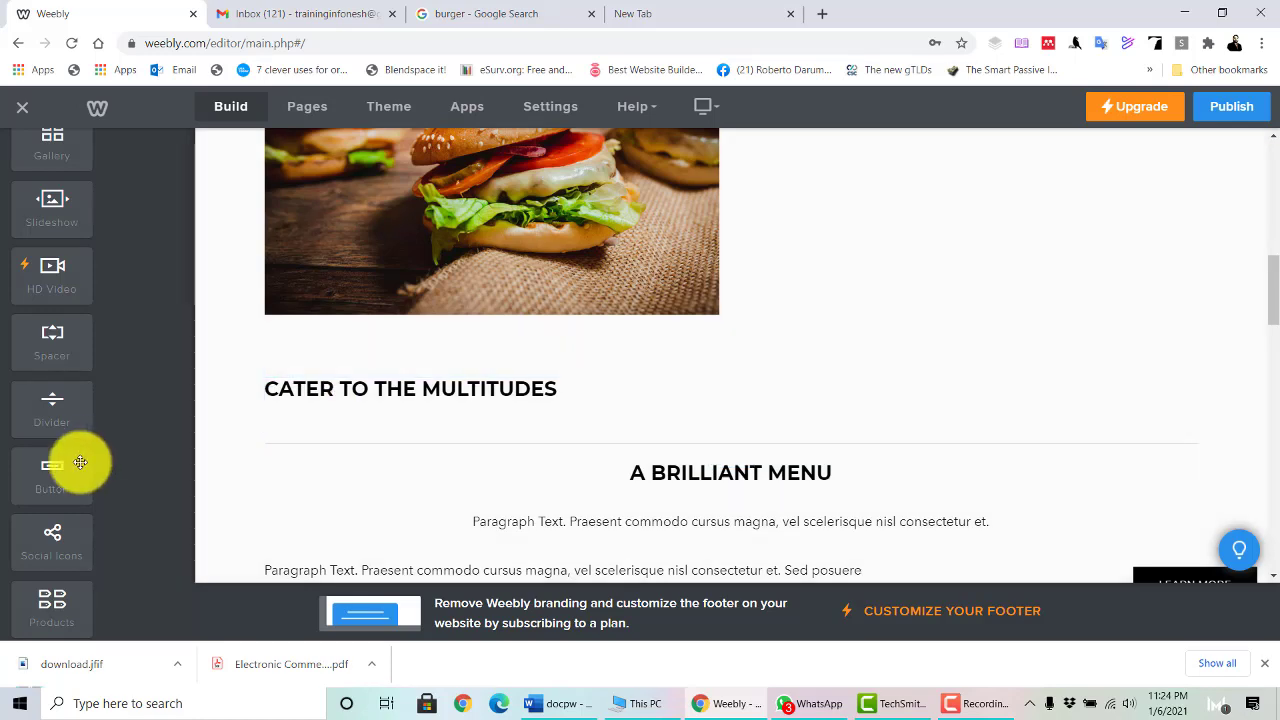
scroll(1024, 396, "up", 3)
scroll(920, 383, "down", 2)
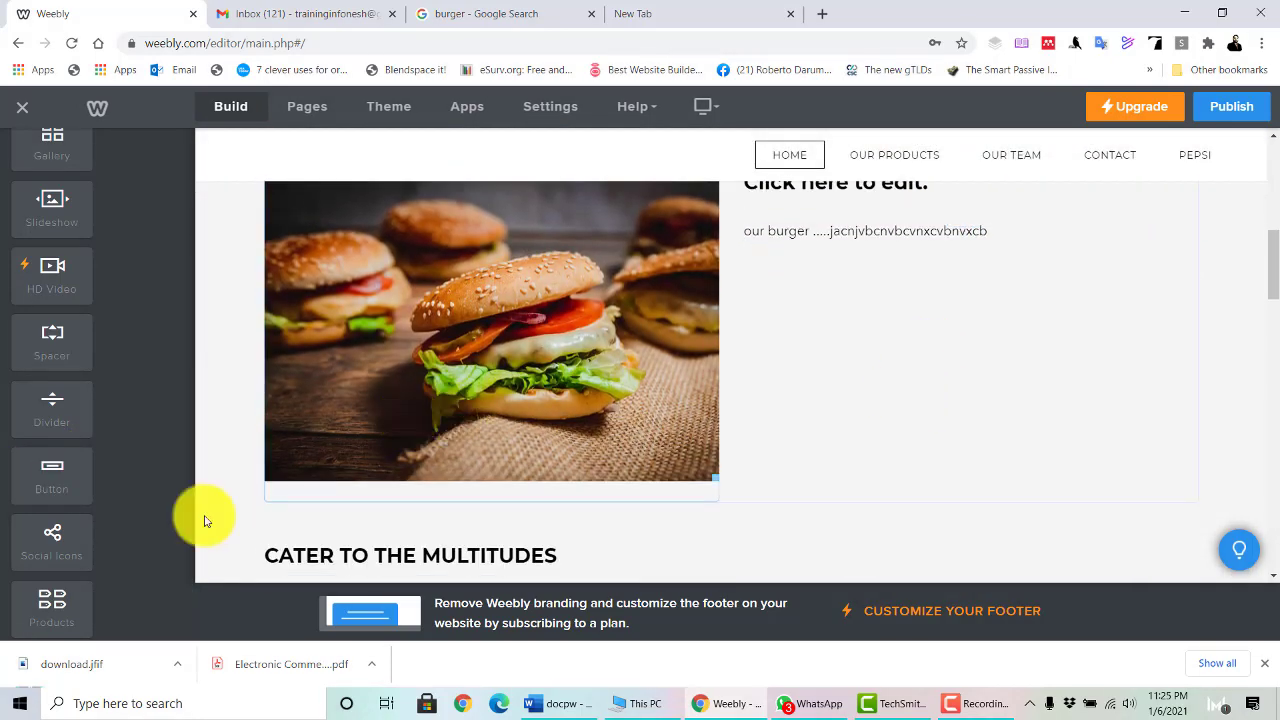
Step: Add a button beside the burger text, delete it, then bring Social Icons below CATER TO THE MULTITUDES
left_click_drag(40, 466, 843, 266)
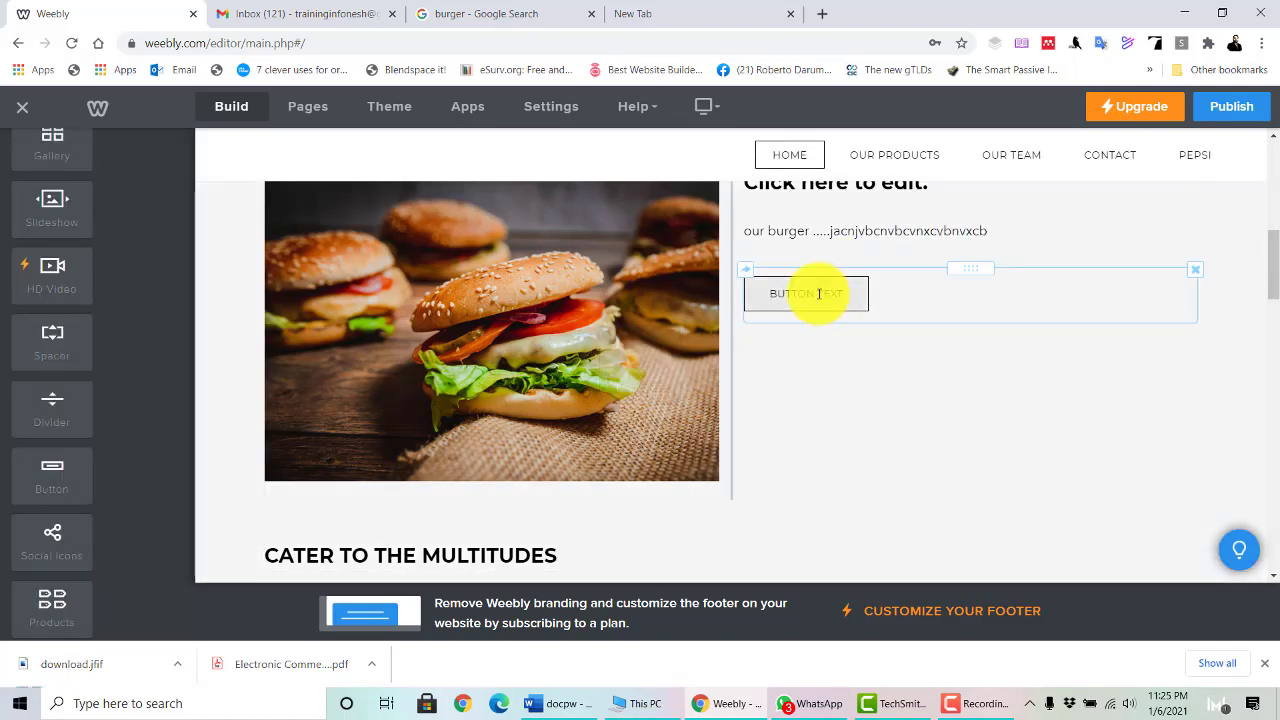
left_click(1195, 271)
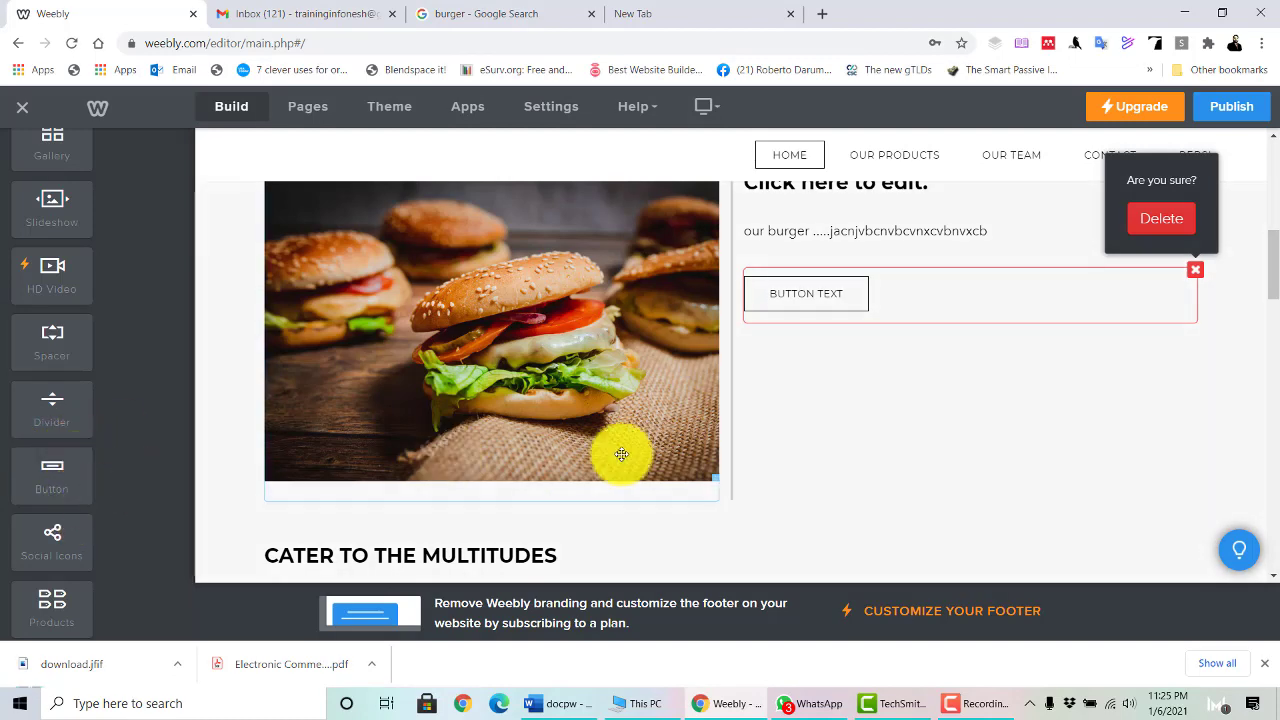
scroll(680, 455, "down", 2)
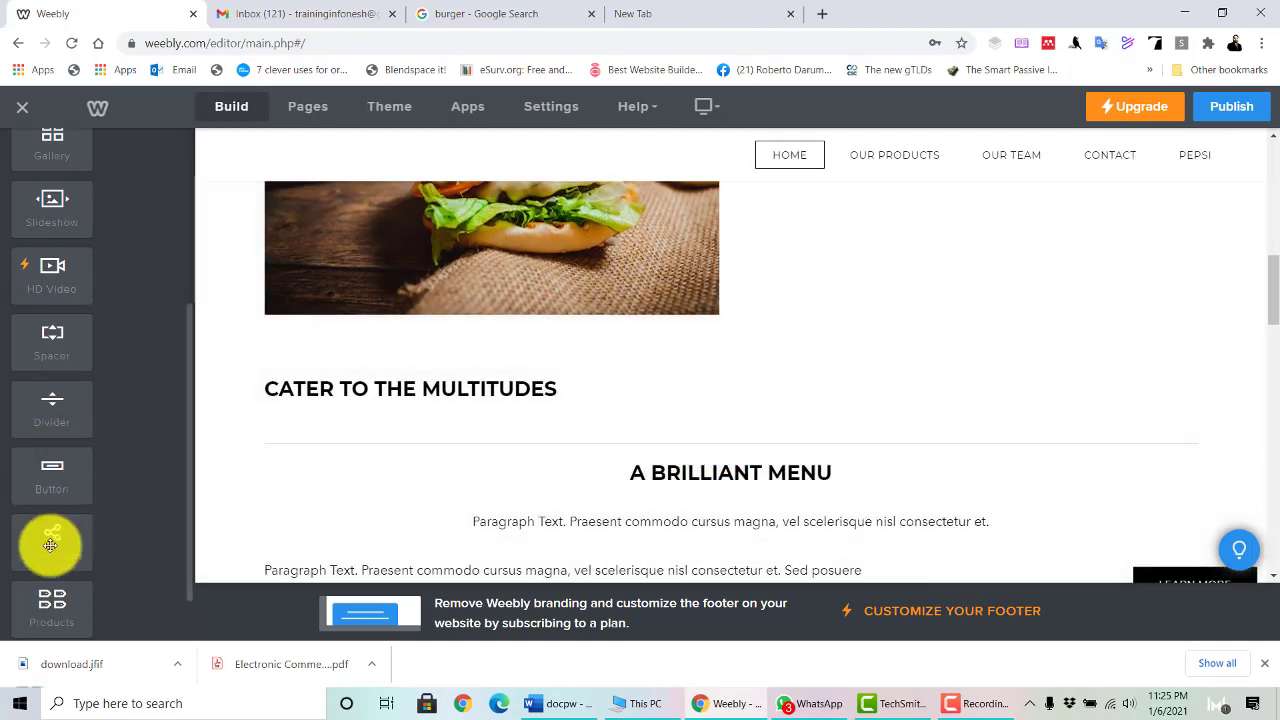
left_click_drag(51, 543, 470, 389)
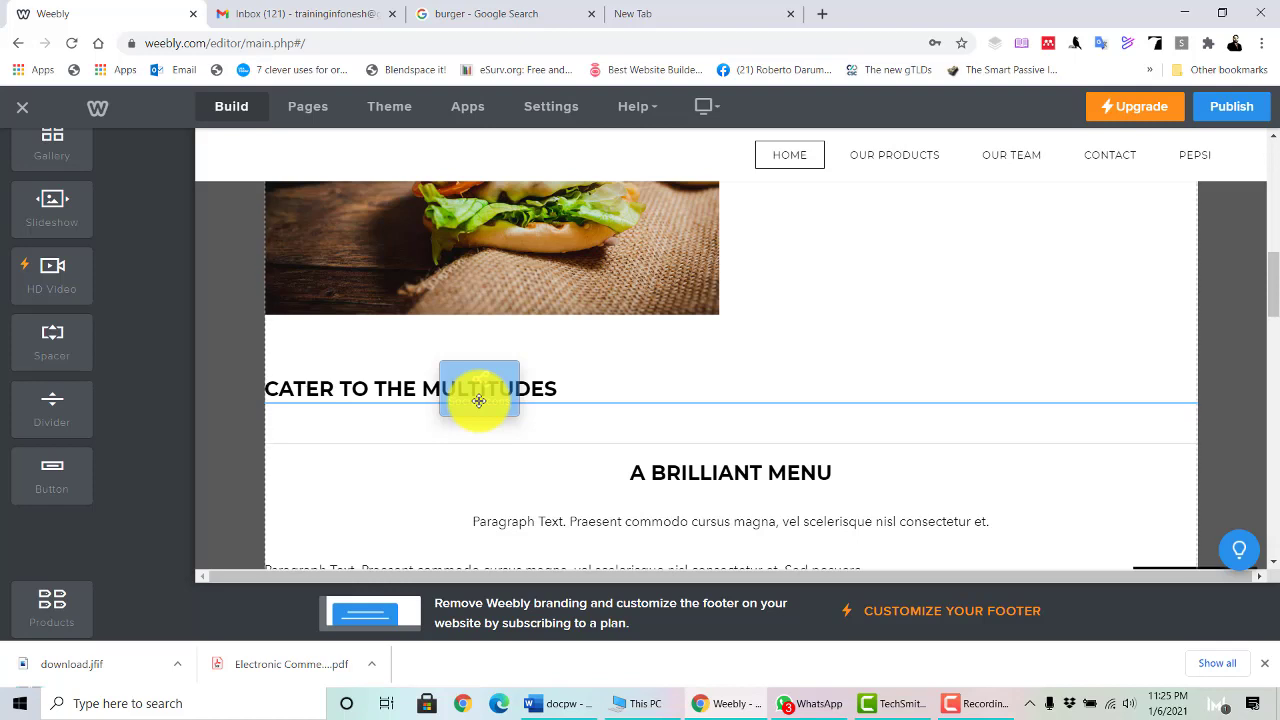
Step: Drop the social icons under the heading and review the Facebook and Pinterest icon settings
left_click_drag(479, 400, 479, 400)
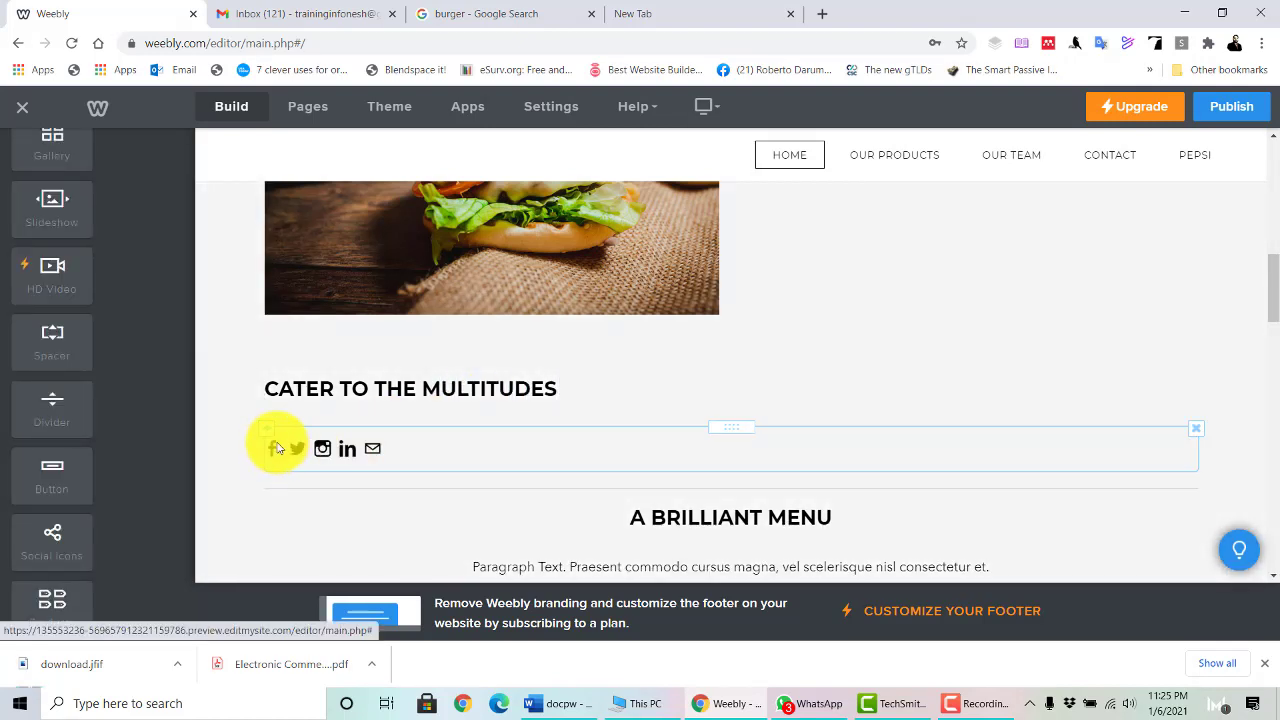
left_click(514, 443)
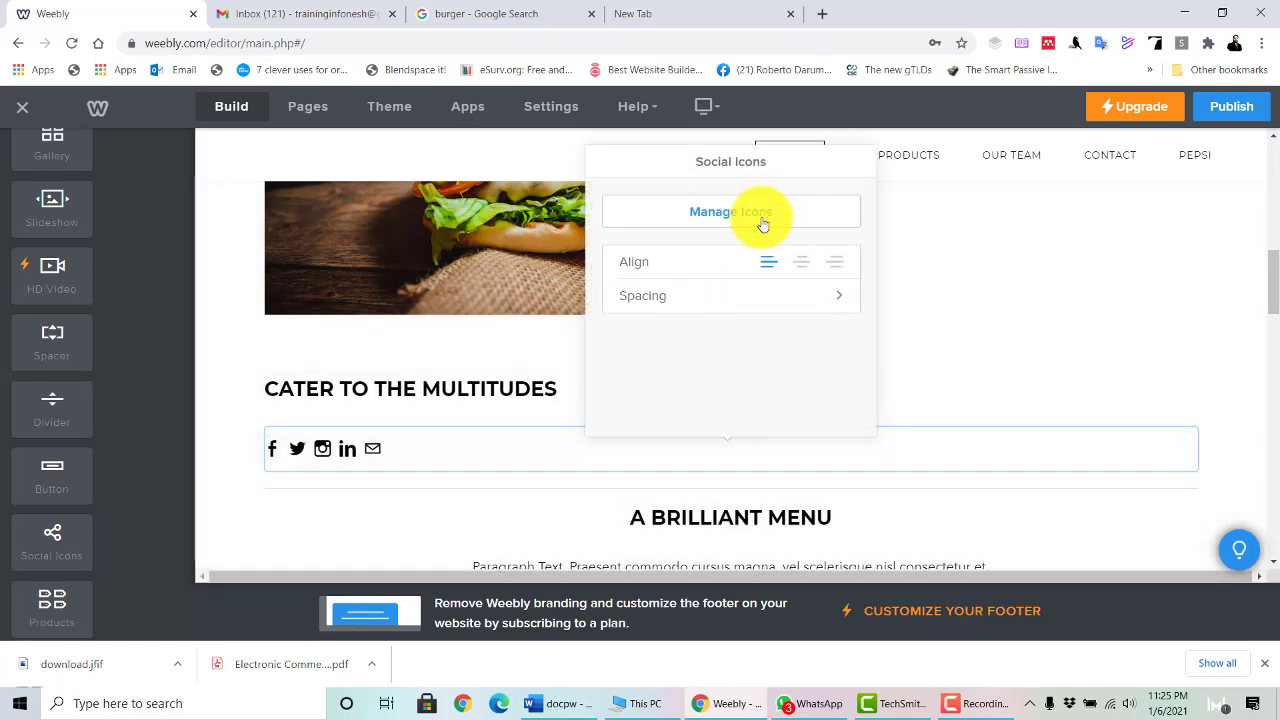
left_click(755, 219)
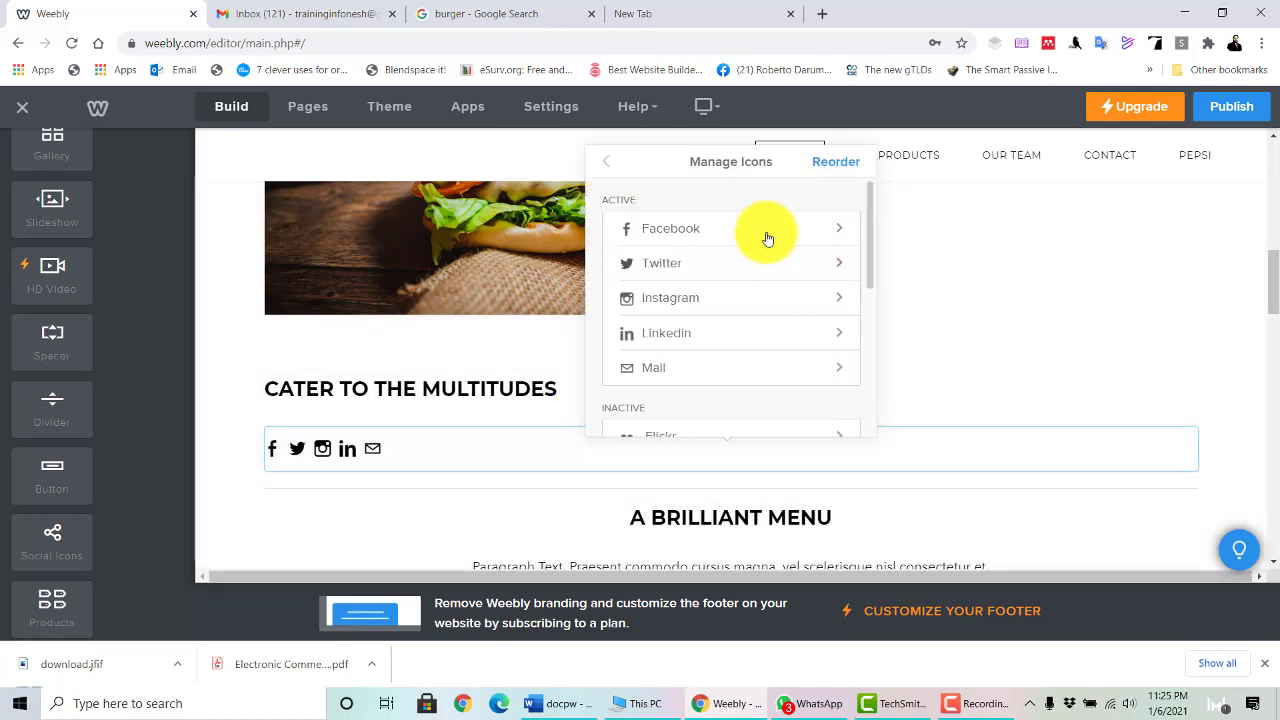
left_click(766, 232)
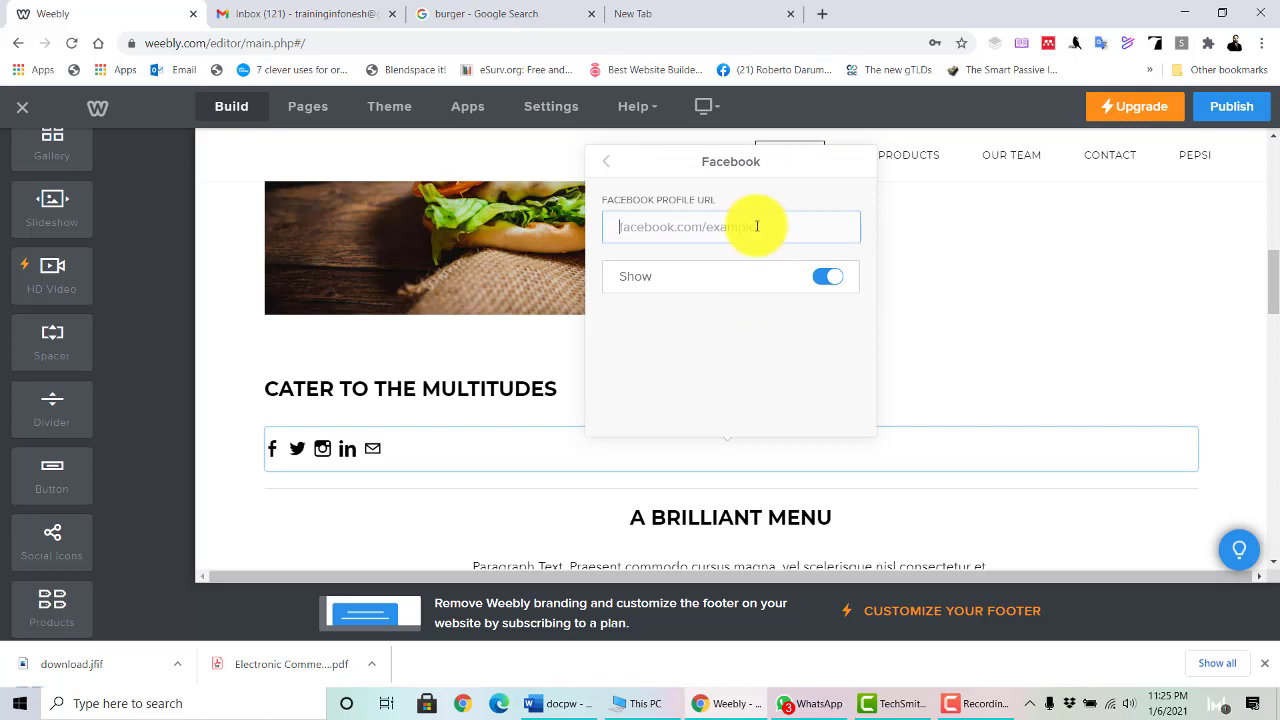
left_click(606, 163)
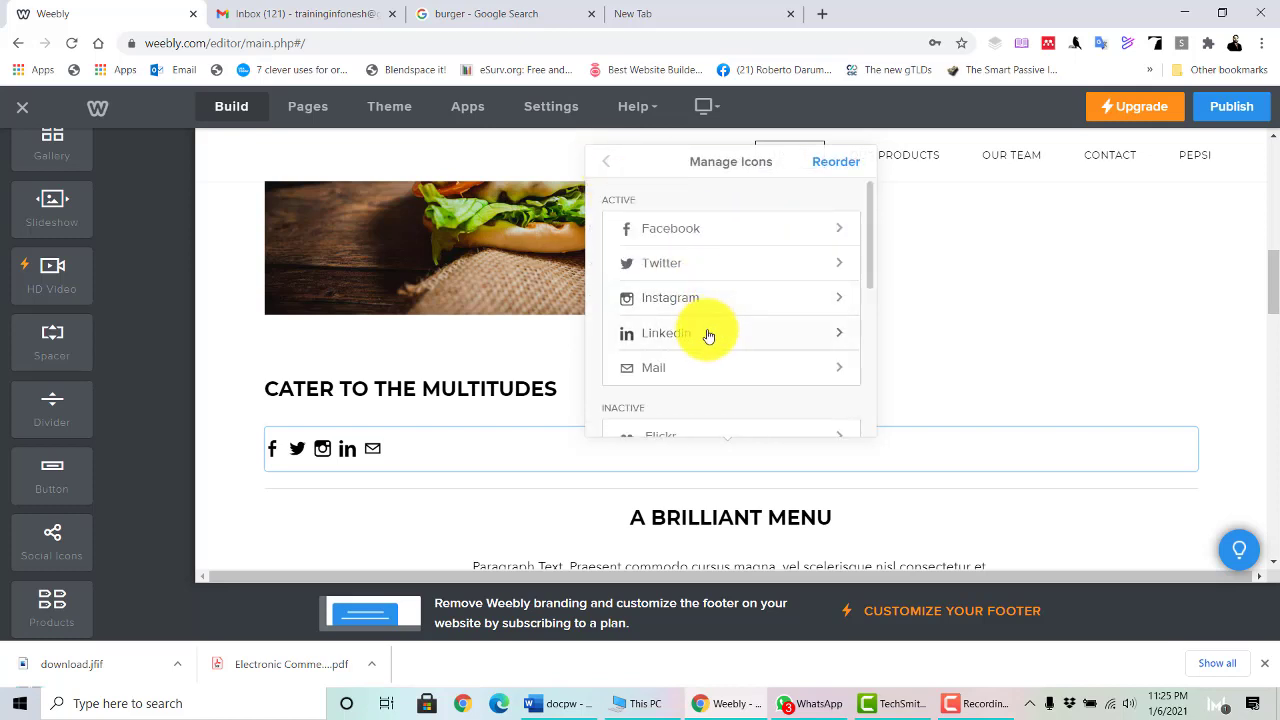
scroll(707, 335, "down", 2)
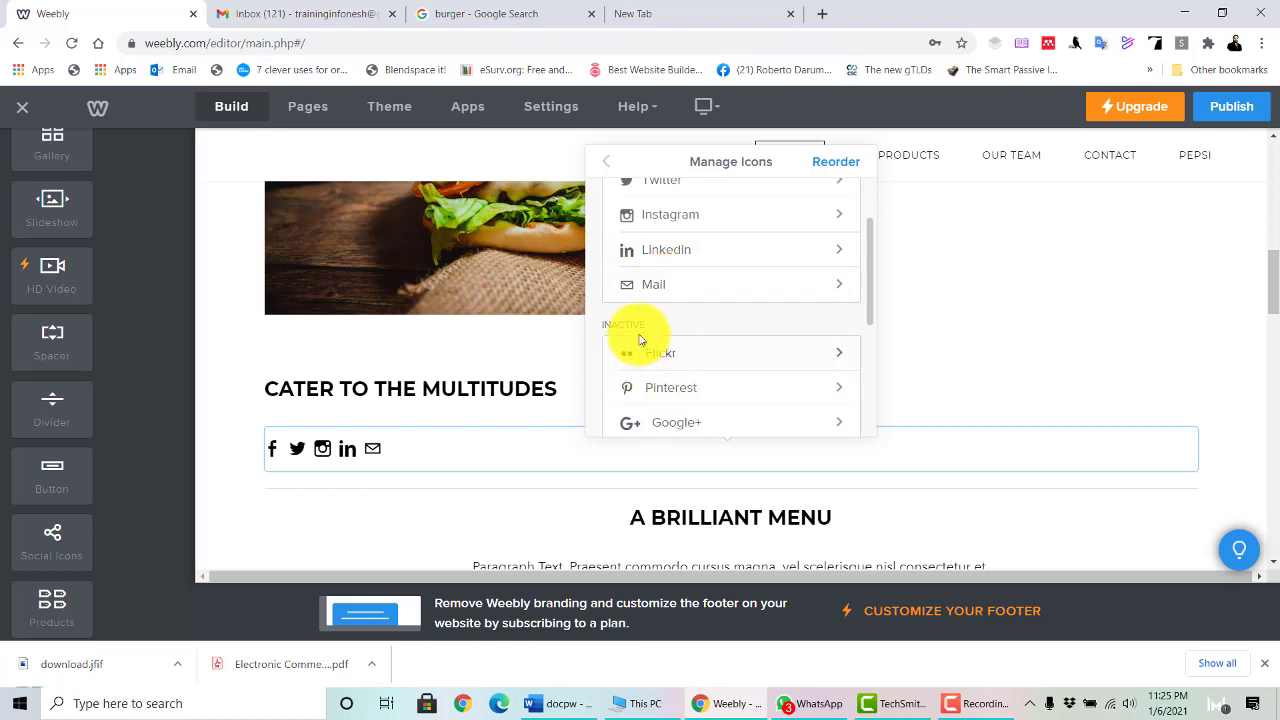
scroll(690, 330, "down", 4)
scroll(681, 304, "up", 2)
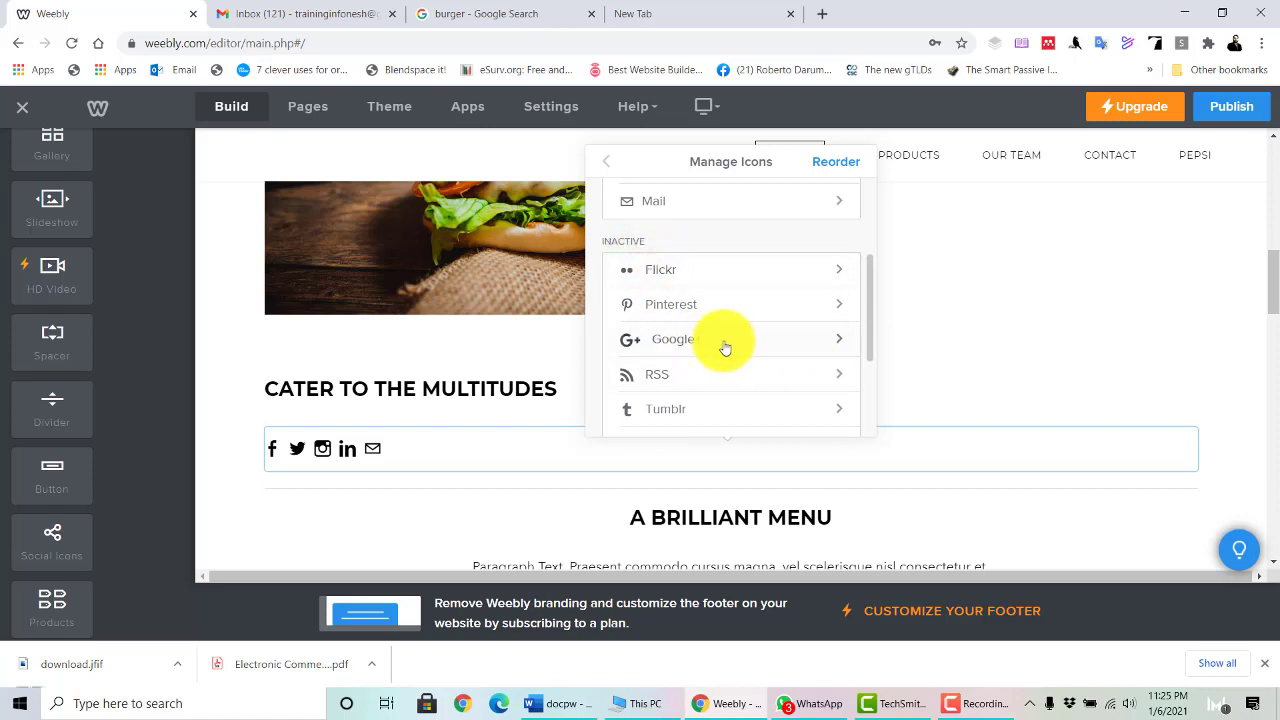
left_click(829, 309)
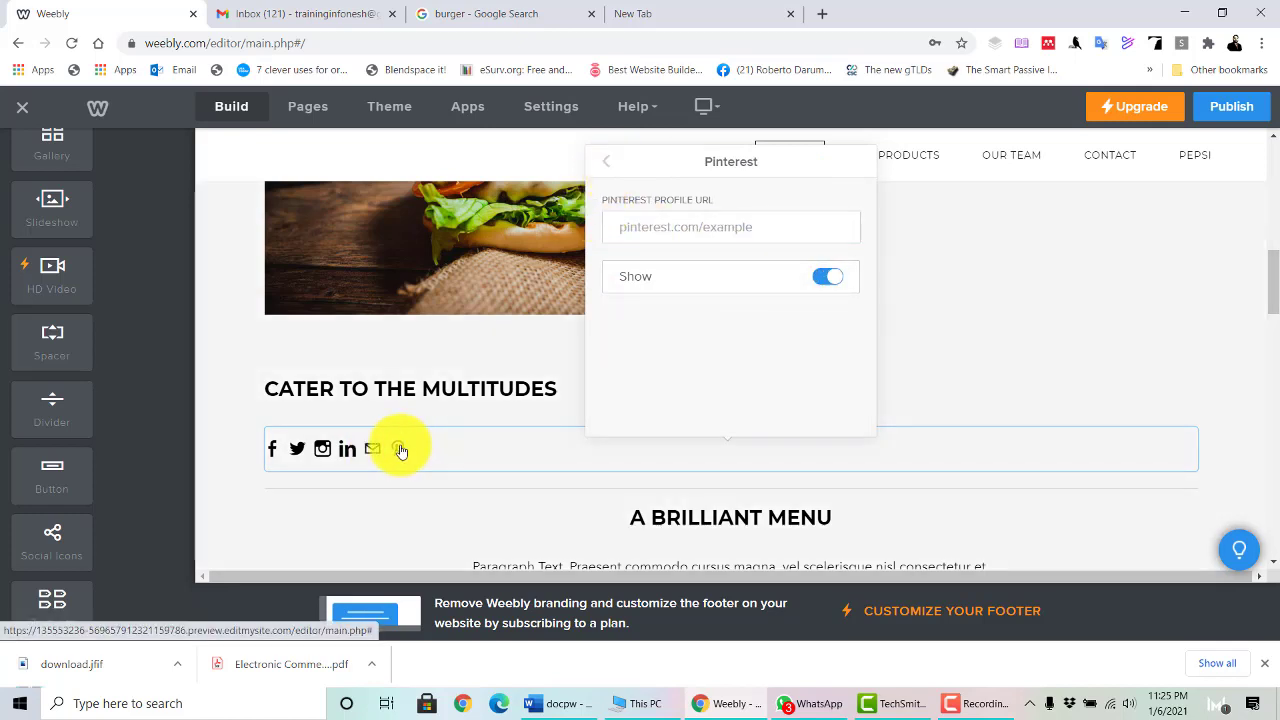
left_click(605, 165)
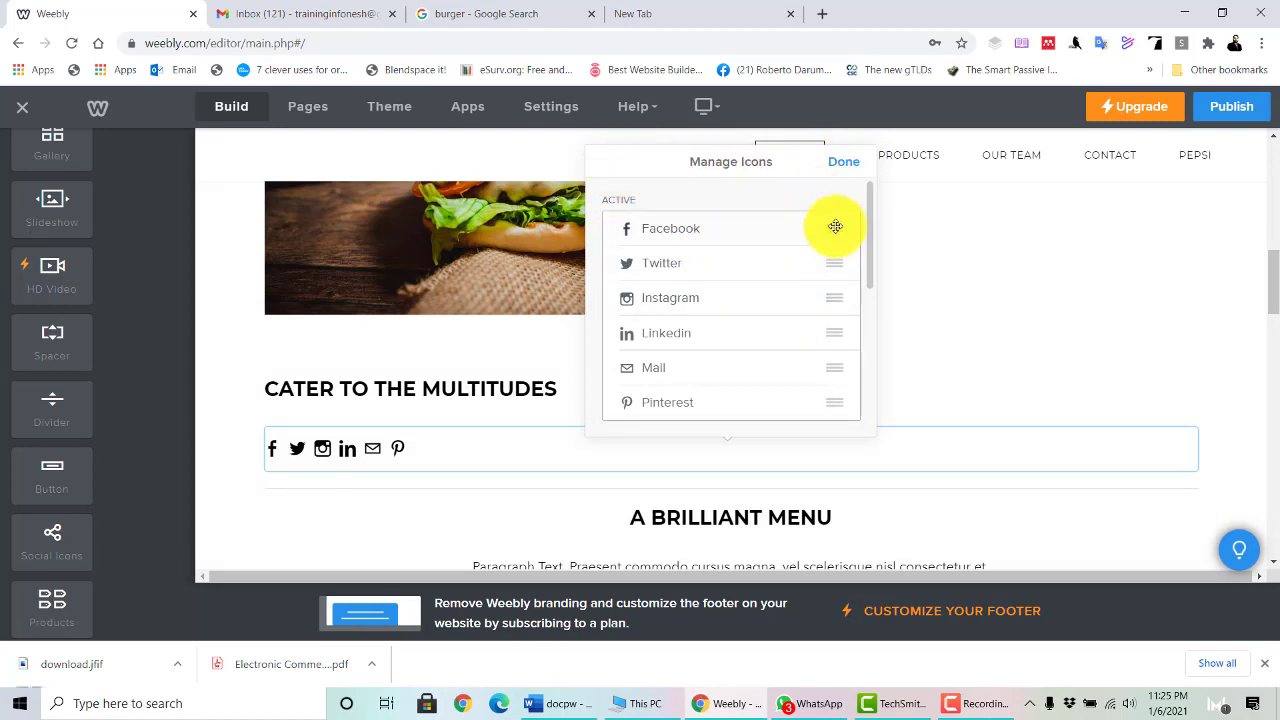
Step: Reorder the icons so Twitter and LinkedIn come first, then close the icon manager
left_click_drag(822, 262, 822, 263)
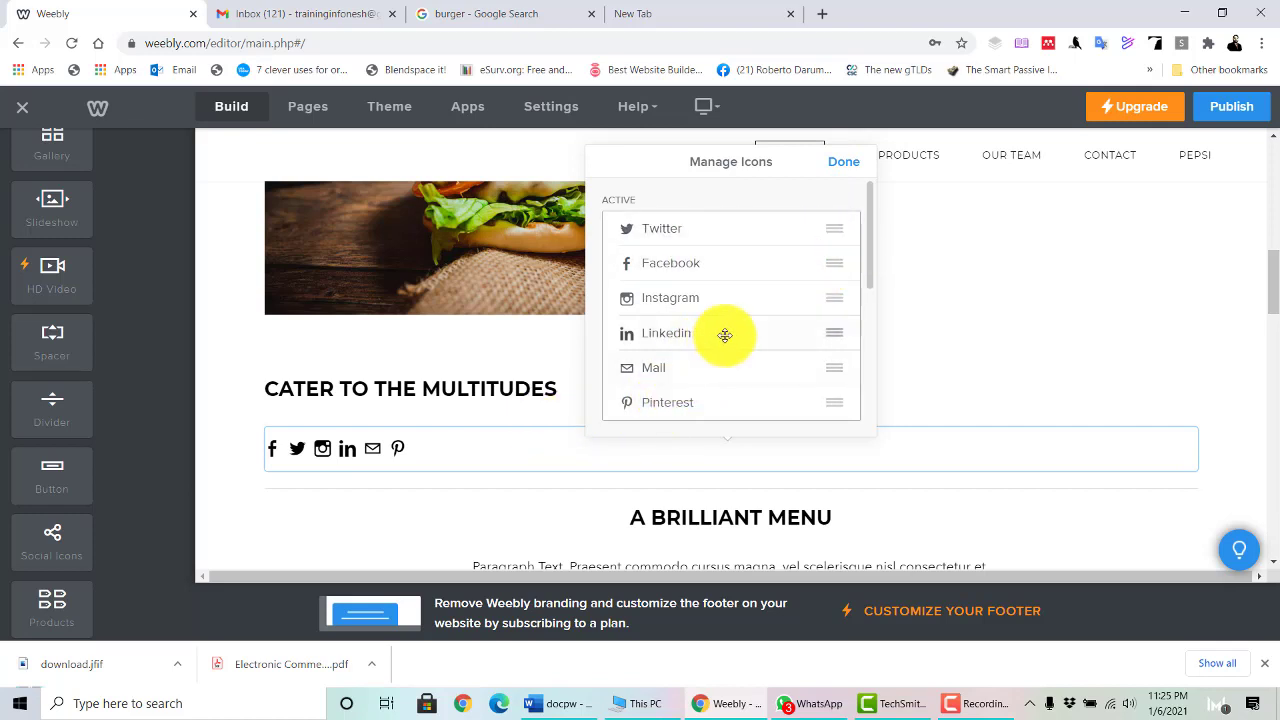
left_click_drag(823, 334, 826, 272)
left_click(841, 167)
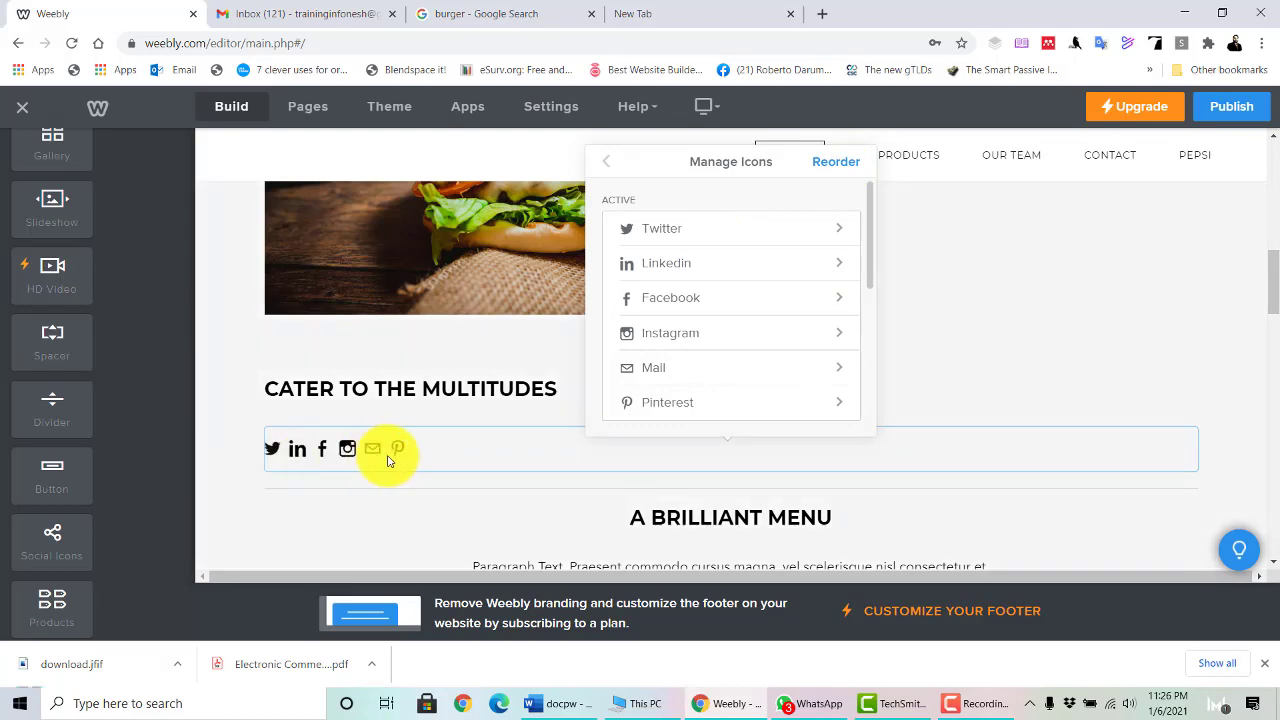
left_click(983, 335)
scroll(51, 483, "down", 2)
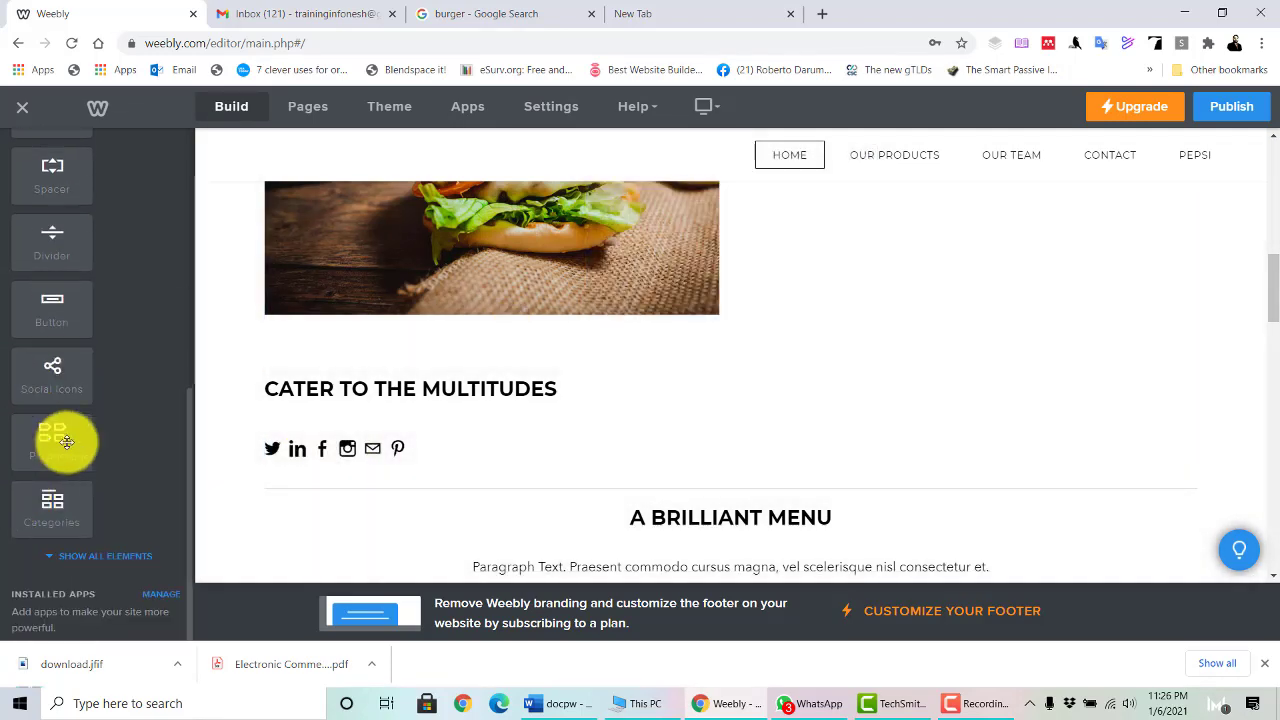
Step: Place a Products block, discard the new store item, and cancel the product picker without adding anything
left_click_drag(66, 441, 766, 417)
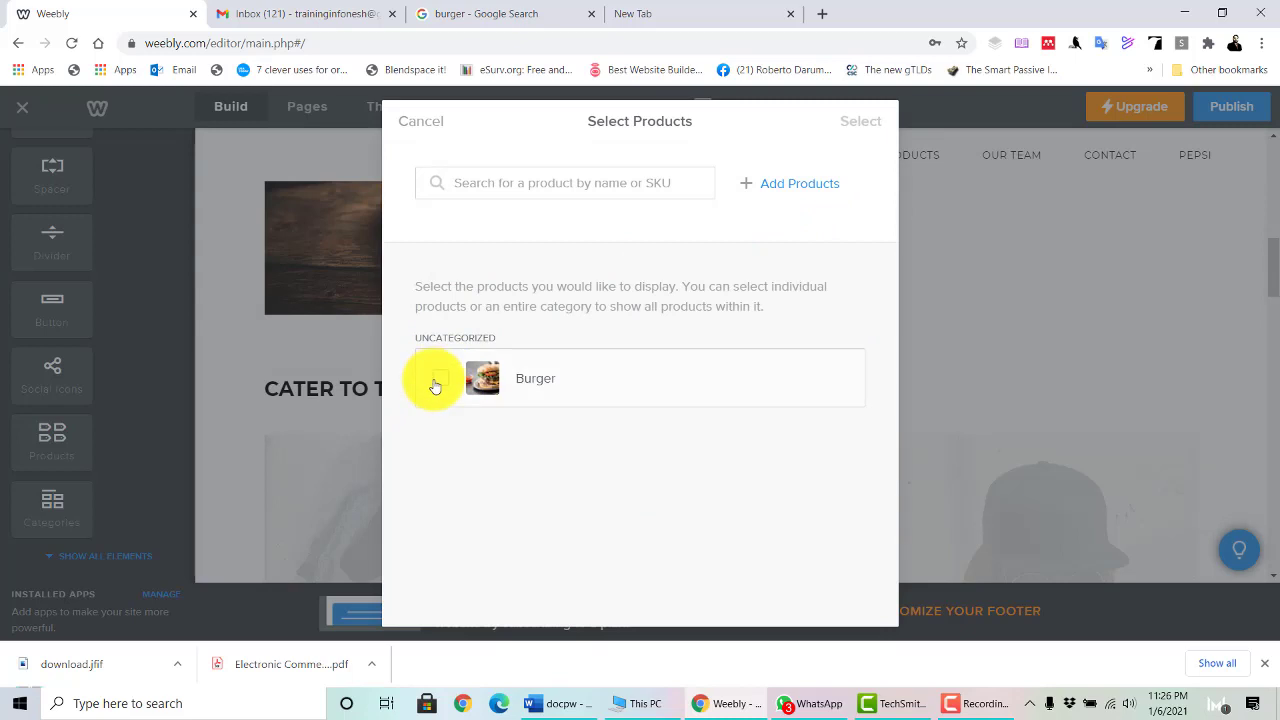
left_click(785, 190)
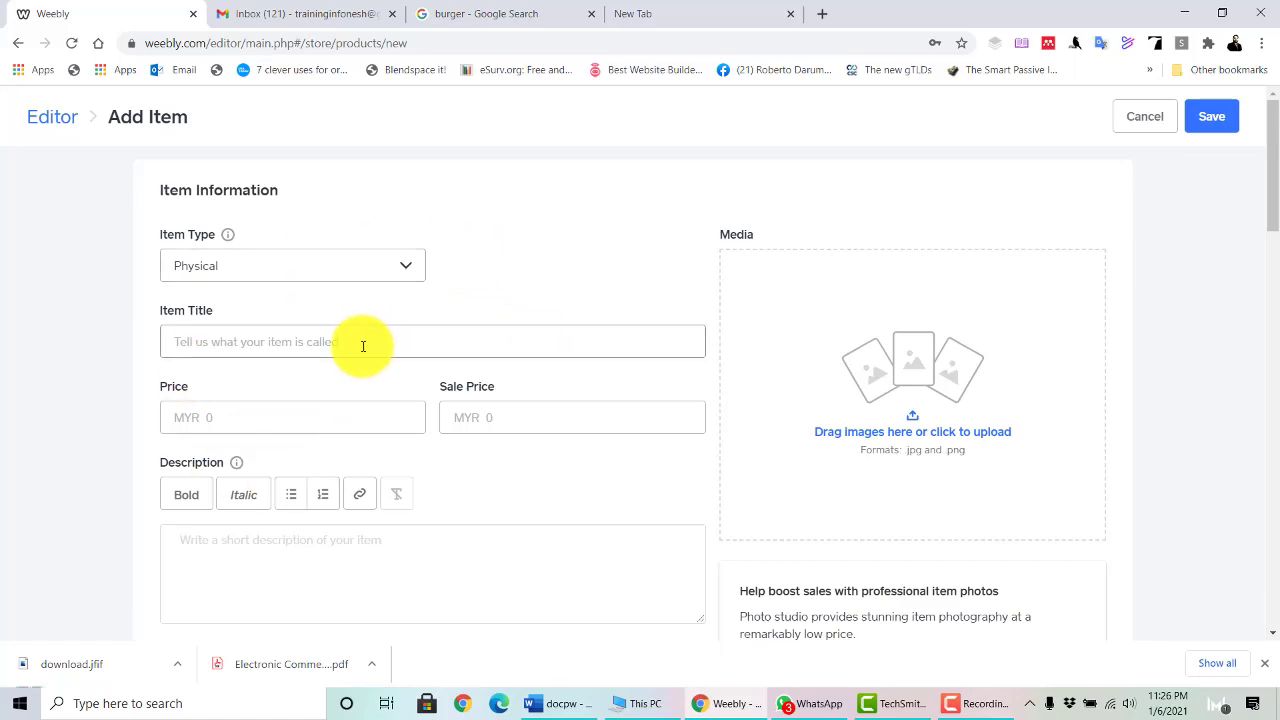
left_click(18, 44)
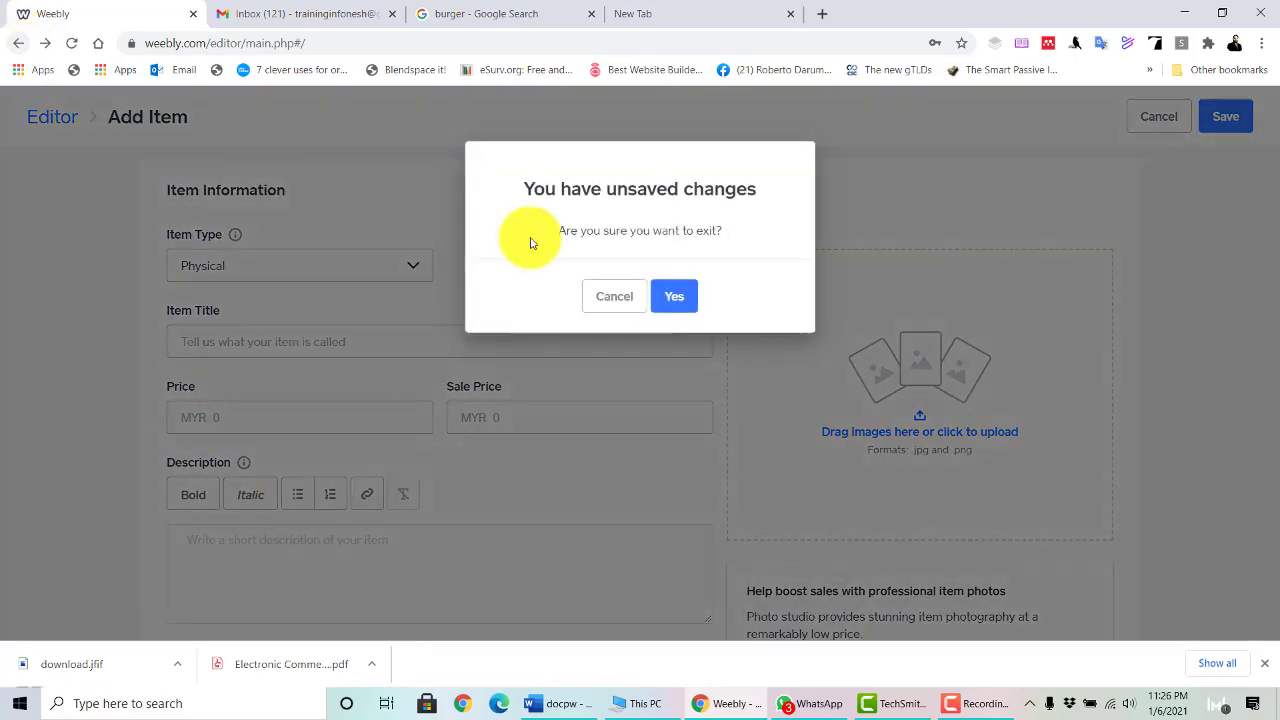
left_click(617, 298)
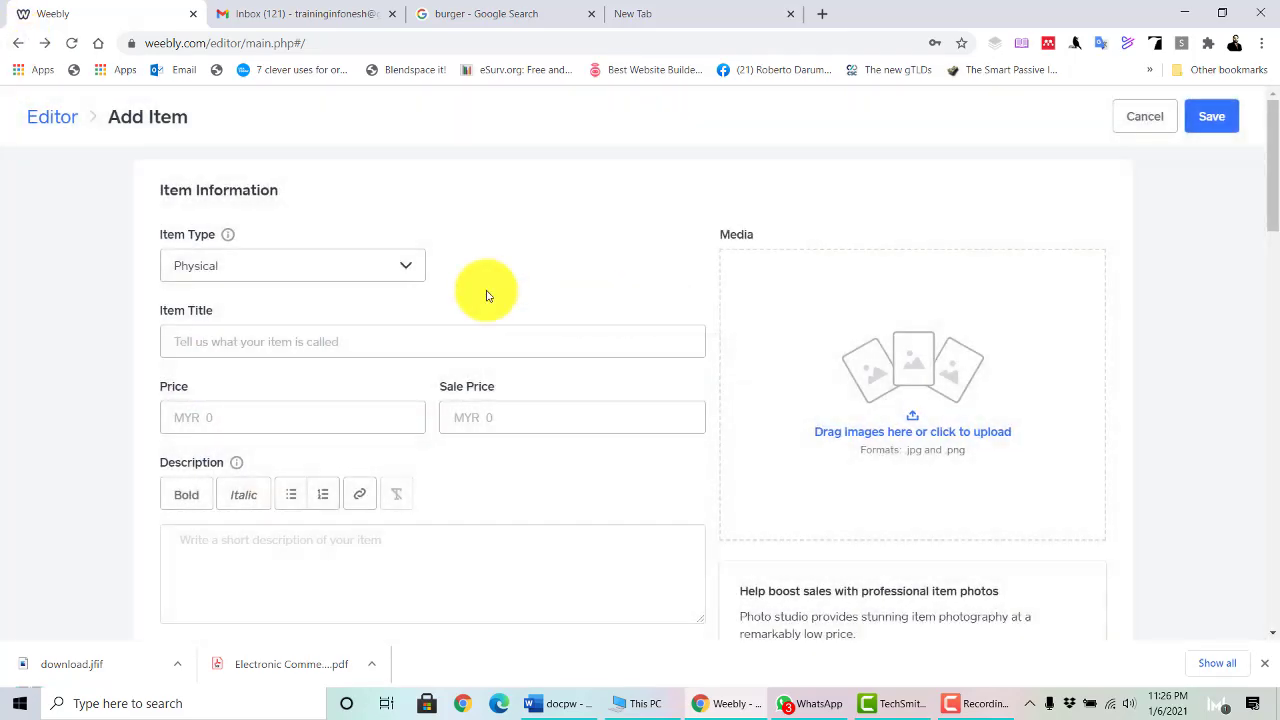
left_click(1150, 118)
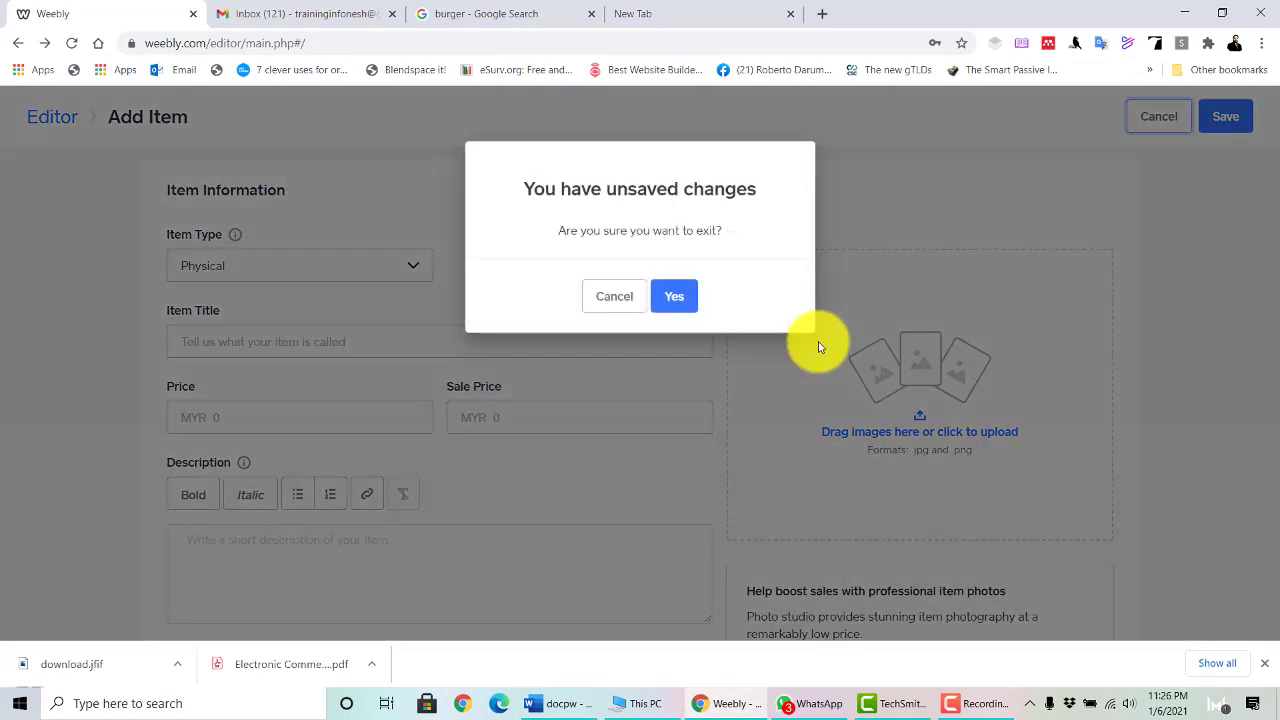
left_click(676, 300)
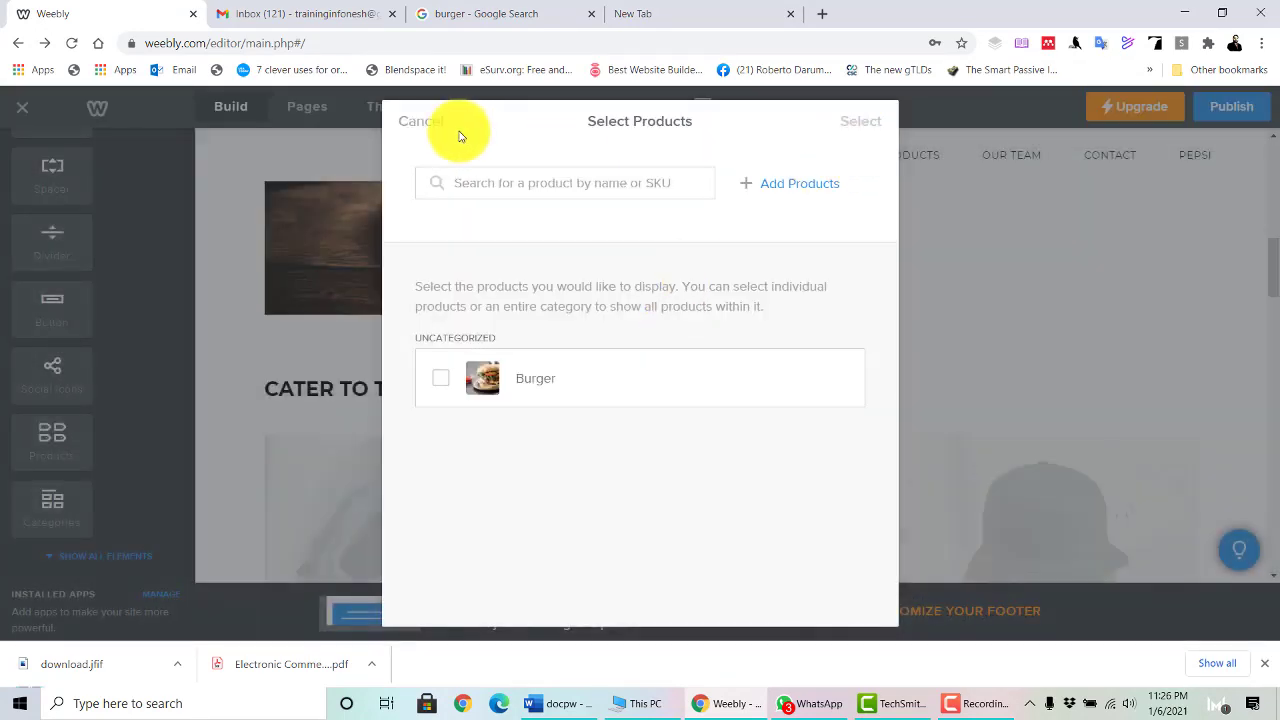
left_click(424, 124)
scroll(82, 508, "down", 2)
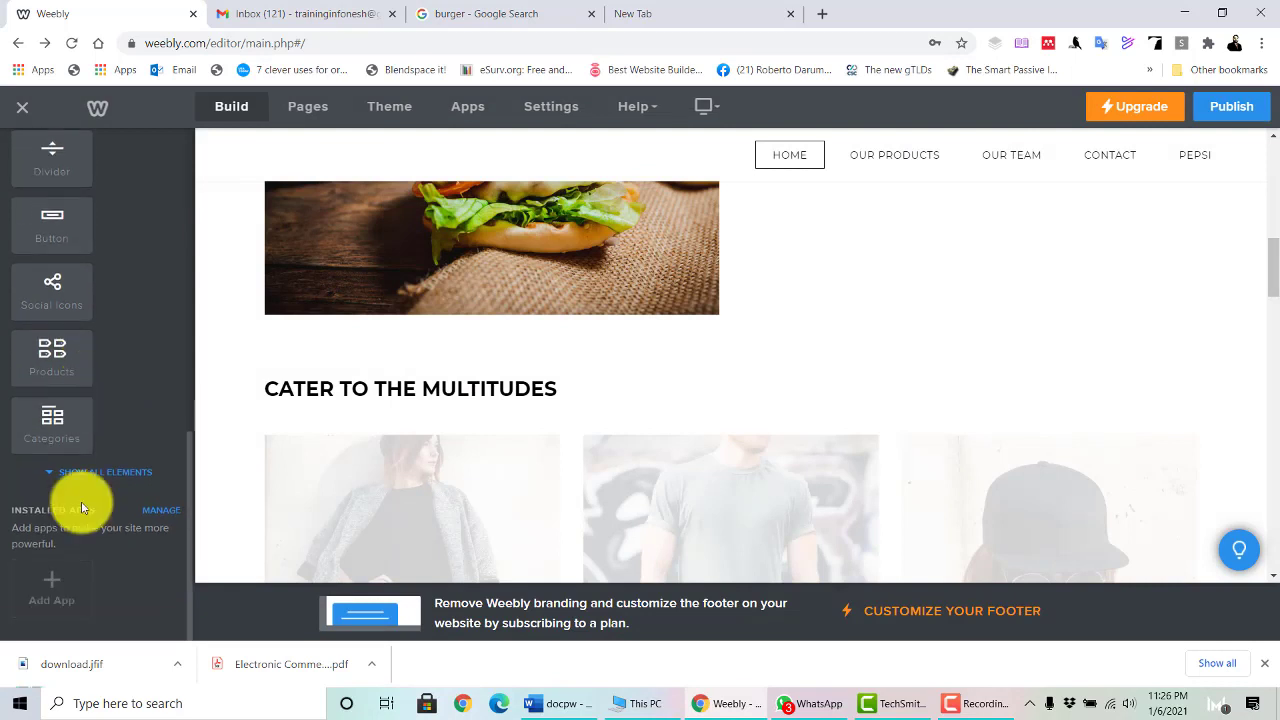
Step: Show all elements and scroll the sidebar down to the YouTube, Audio and File elements
left_click(92, 480)
scroll(100, 466, "down", 3)
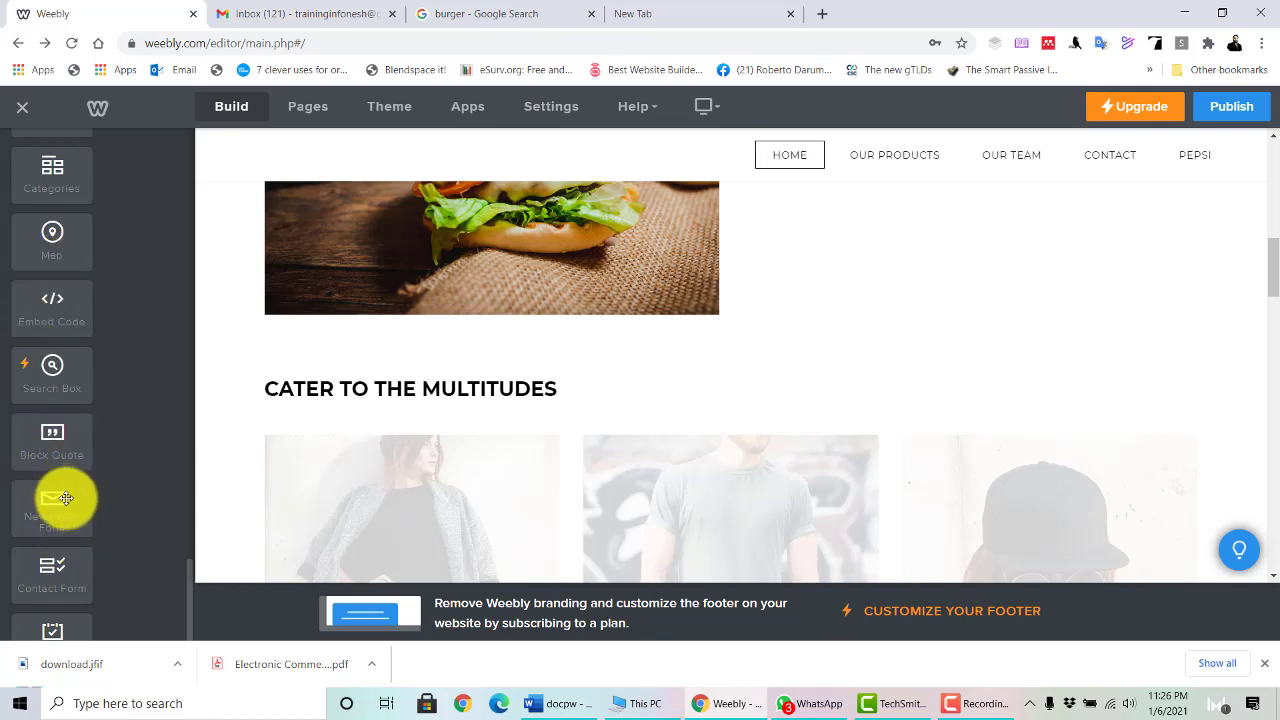
scroll(63, 491, "down", 2)
scroll(52, 410, "down", 4)
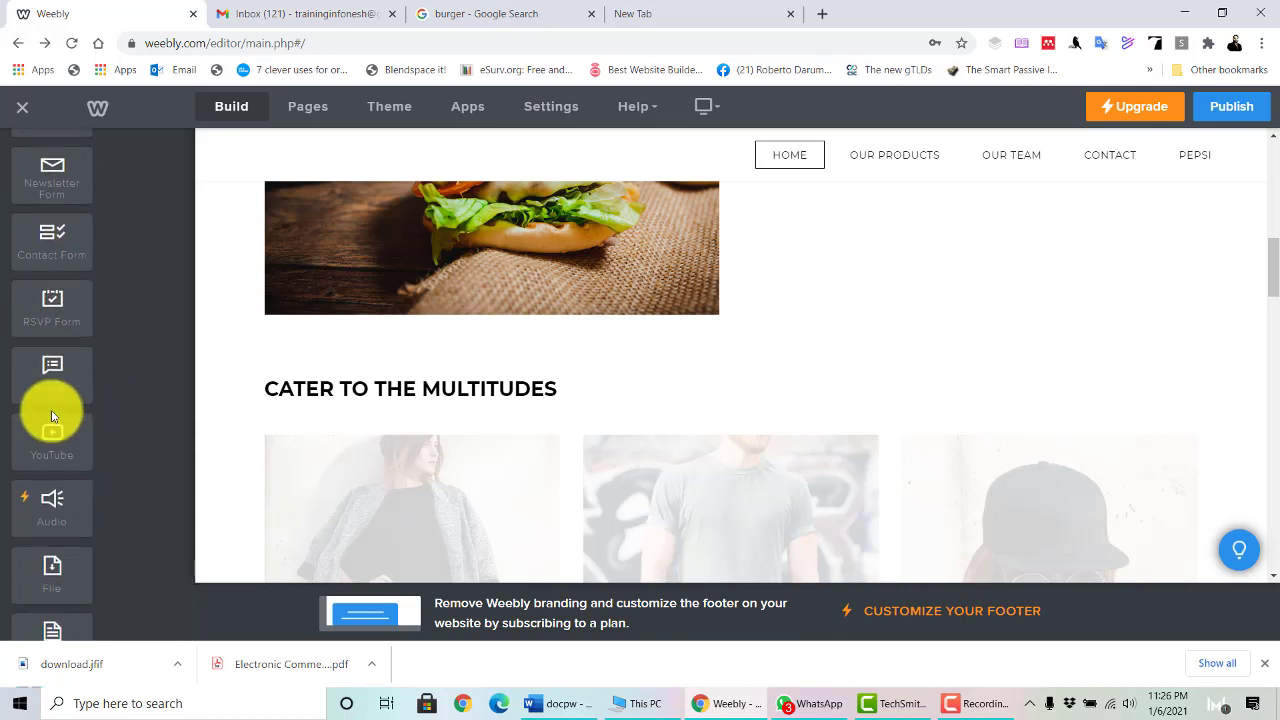
scroll(880, 401, "up", 1)
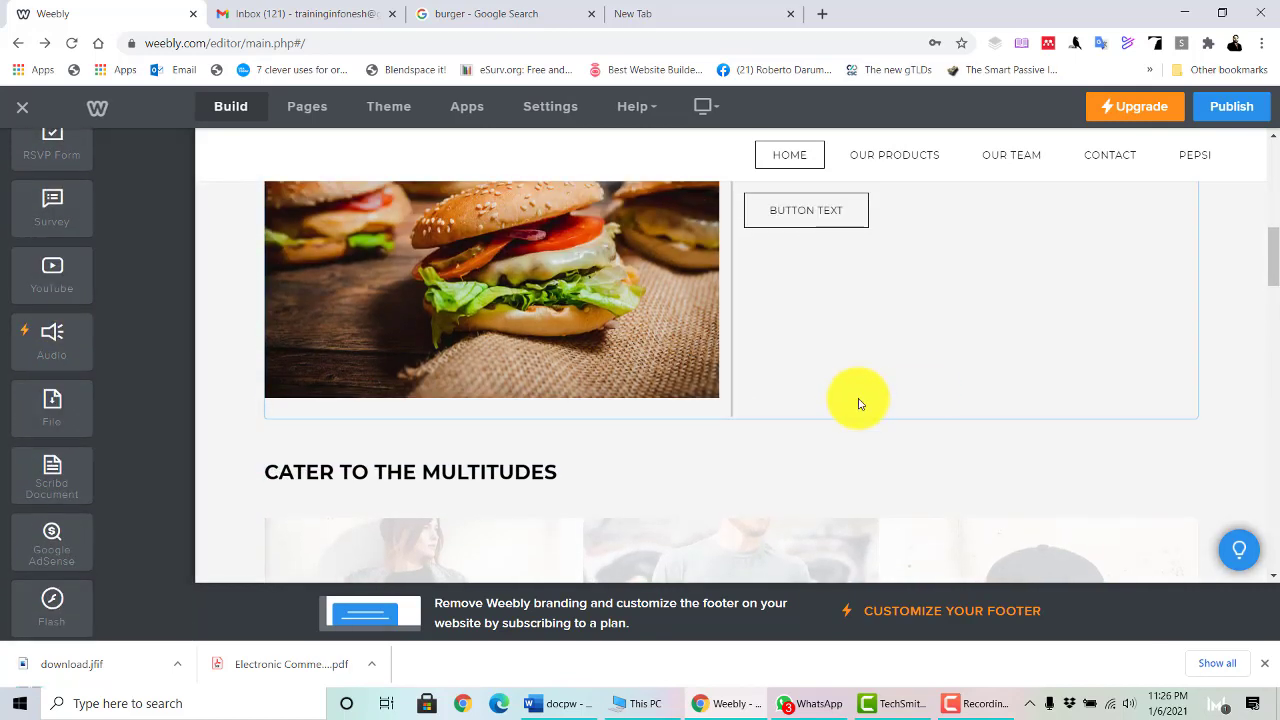
Step: Place two side-by-side YouTube video blocks above CATER TO THE MULTITUDES
scroll(109, 486, "down", 1)
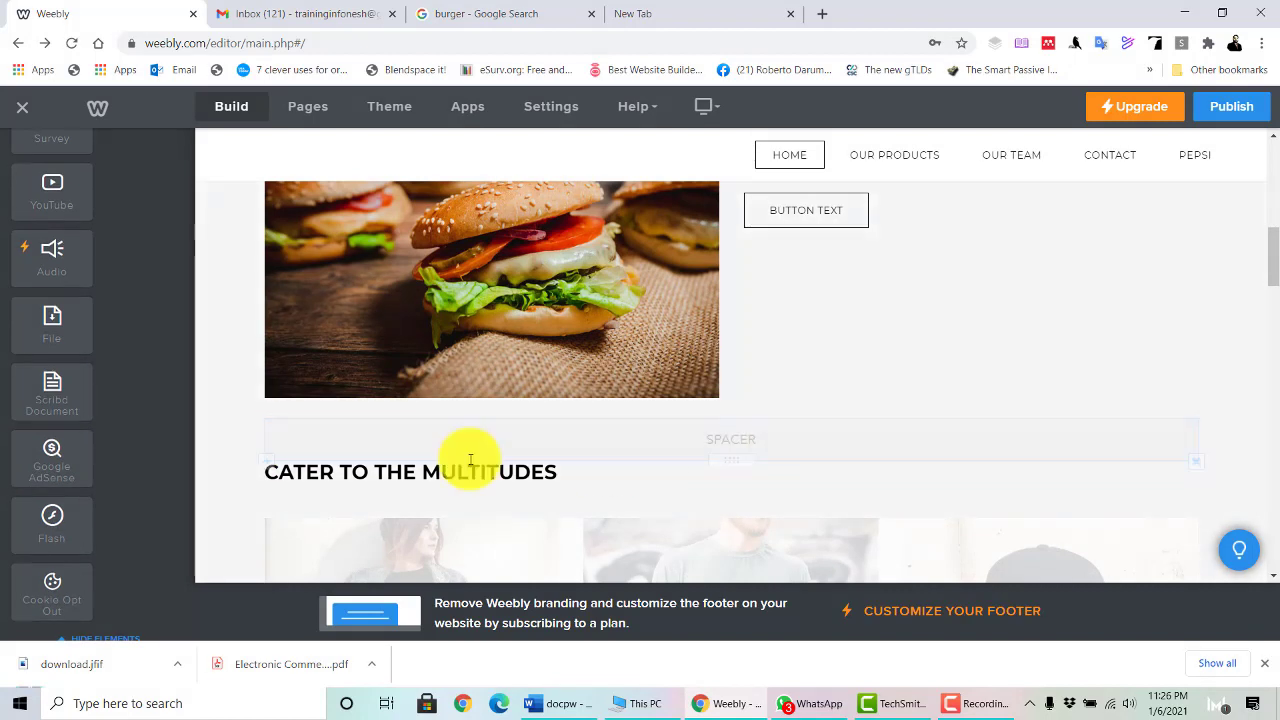
left_click_drag(51, 198, 686, 417)
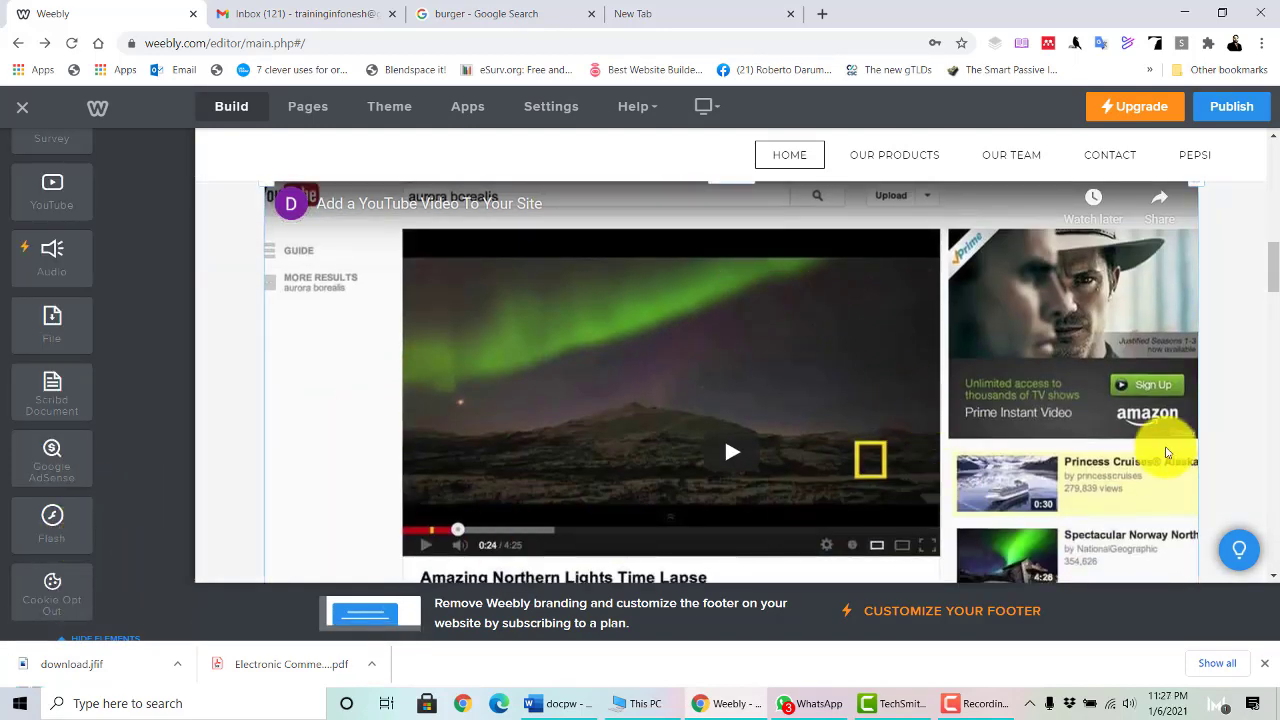
scroll(98, 364, "up", 1)
scroll(98, 364, "up", 1)
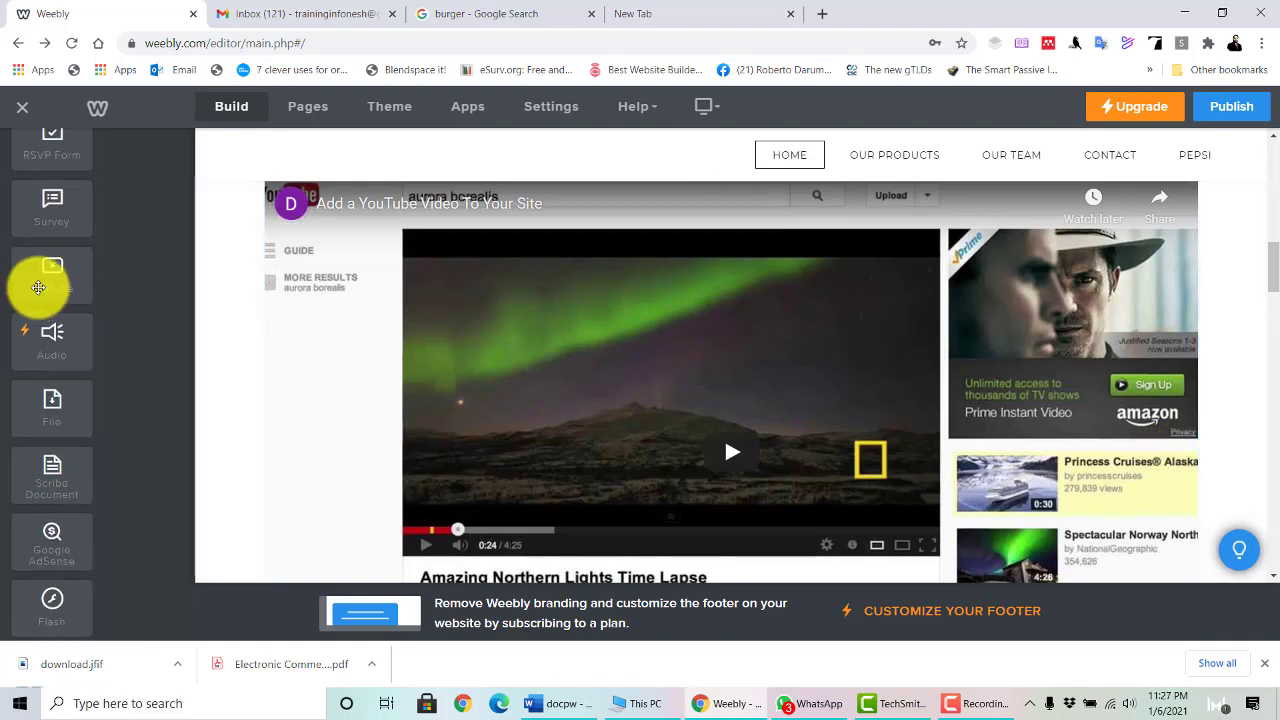
left_click_drag(34, 286, 200, 289)
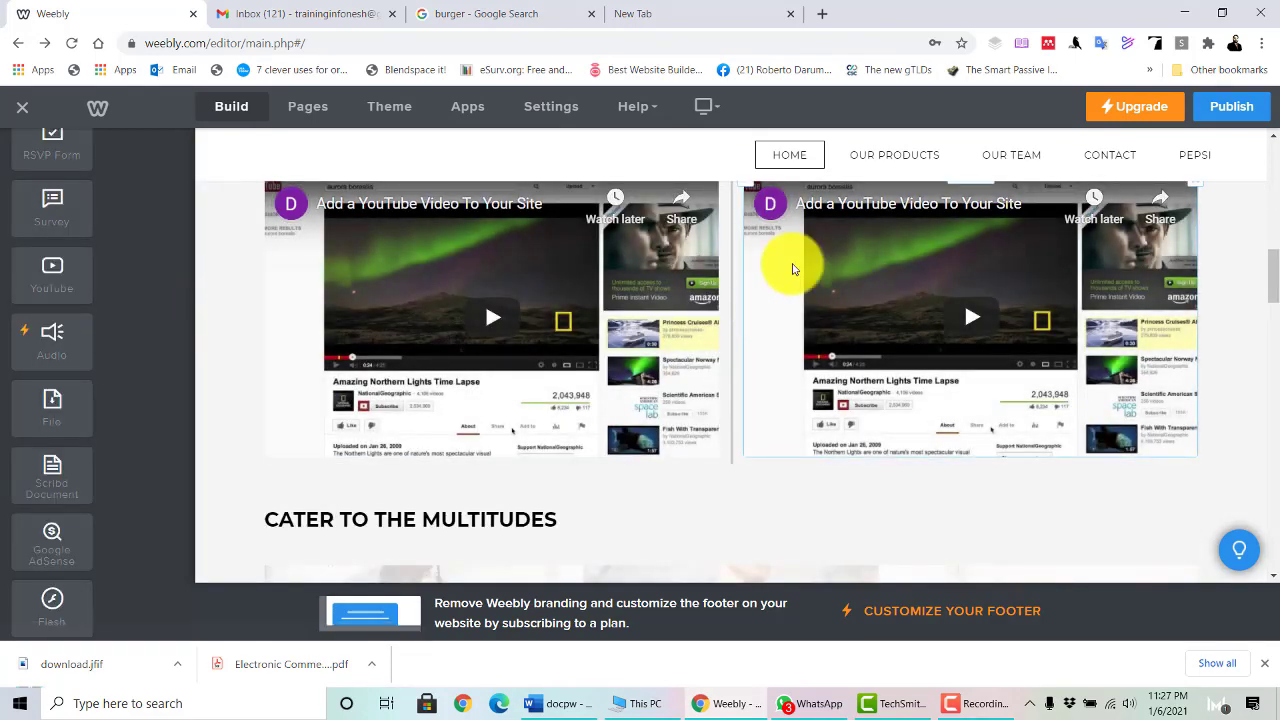
left_click(745, 13)
Step: Go to YouTube, open your own channel, and mute the featured video
left_click(675, 44)
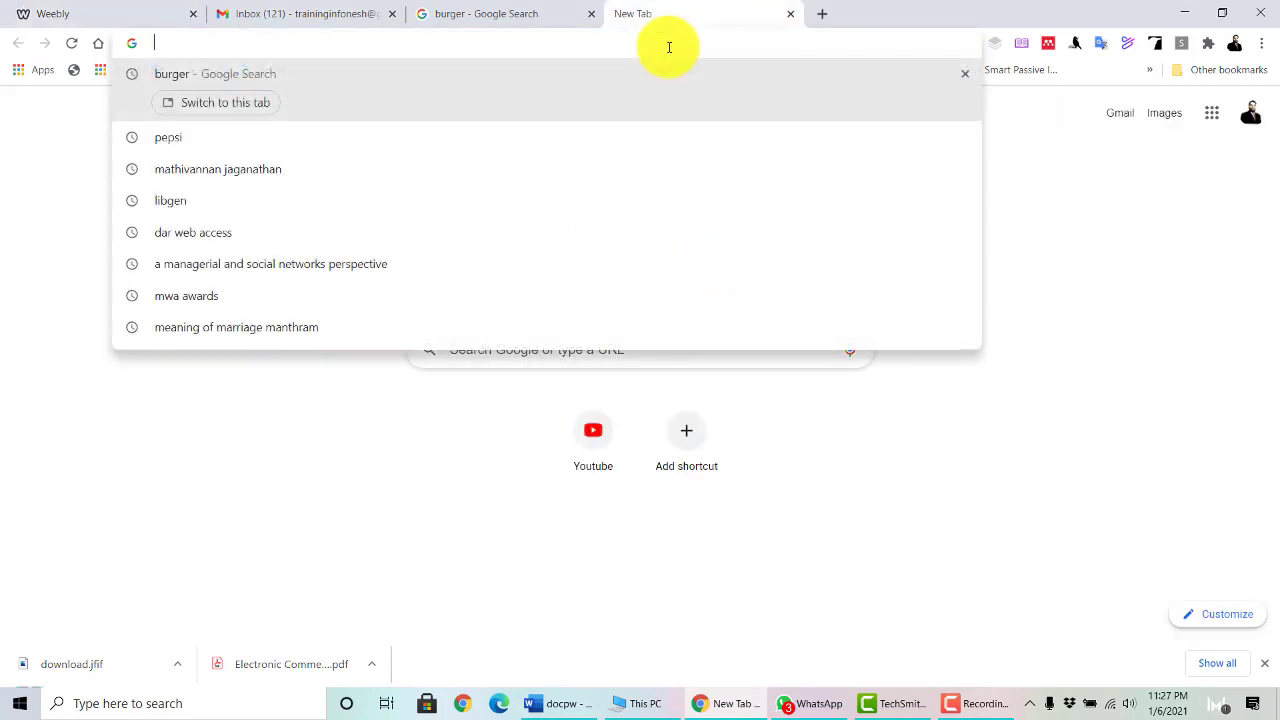
type("youtube.com")
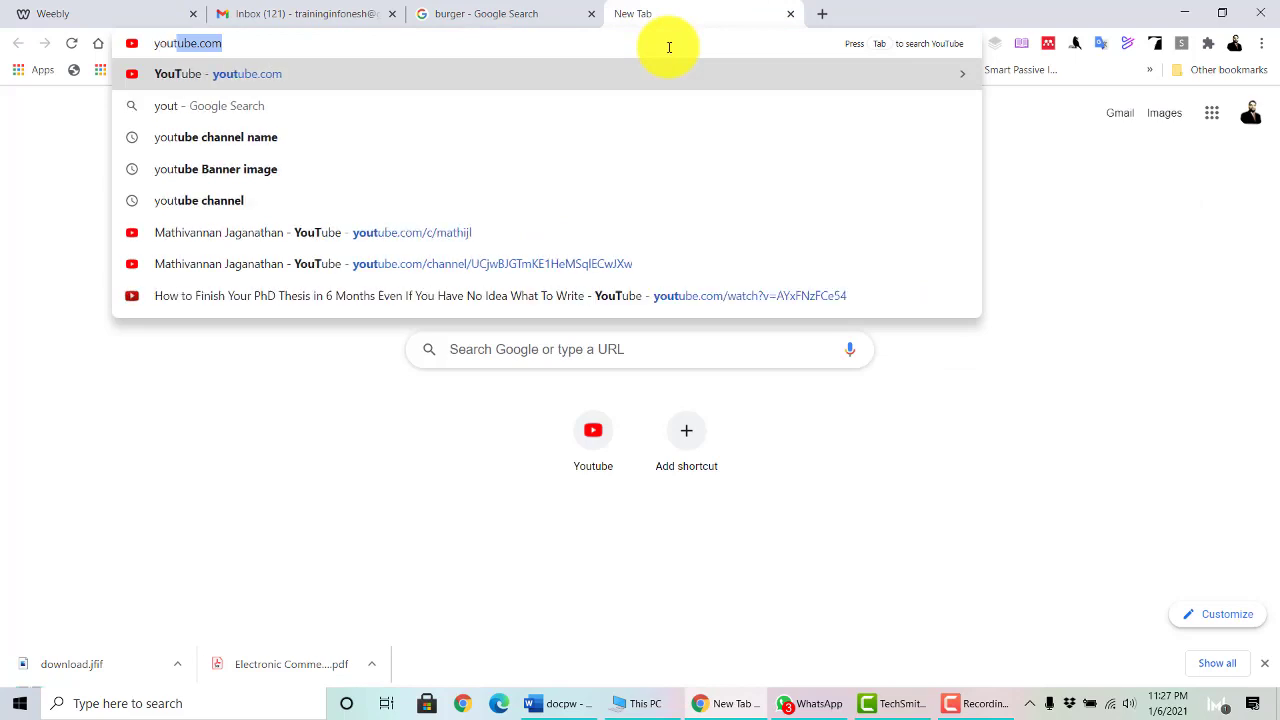
key("Return")
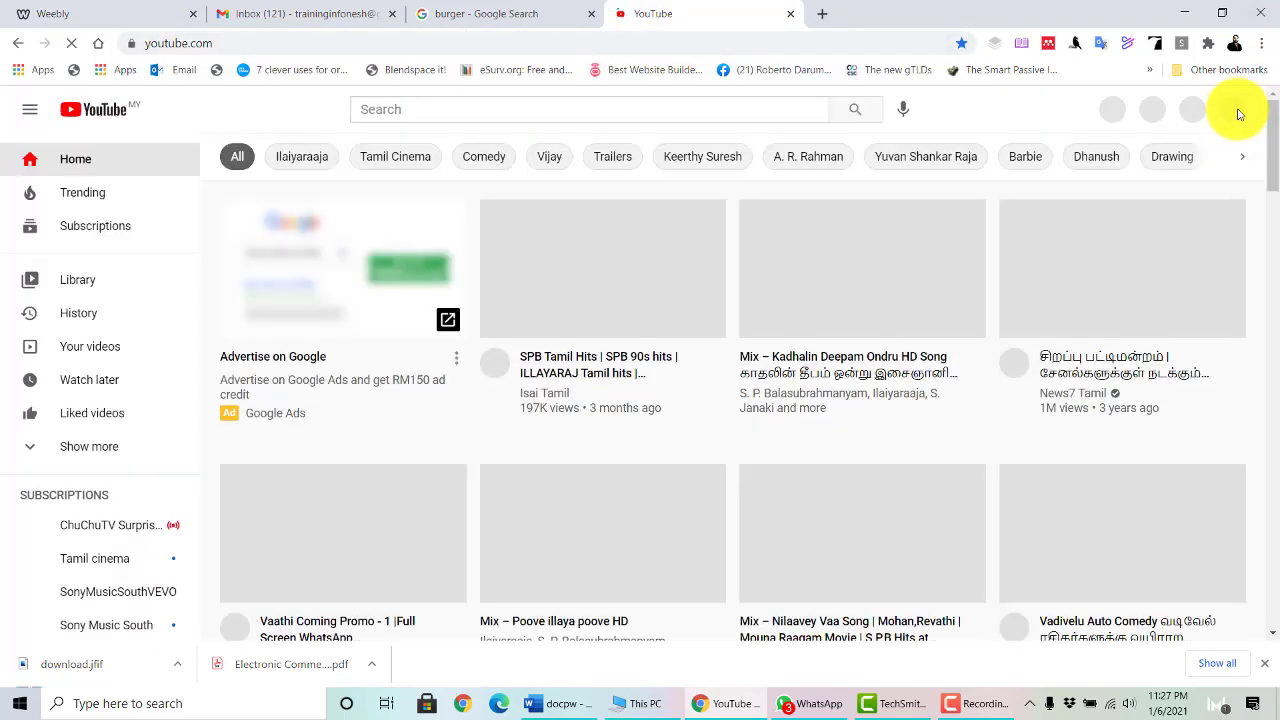
left_click(1228, 110)
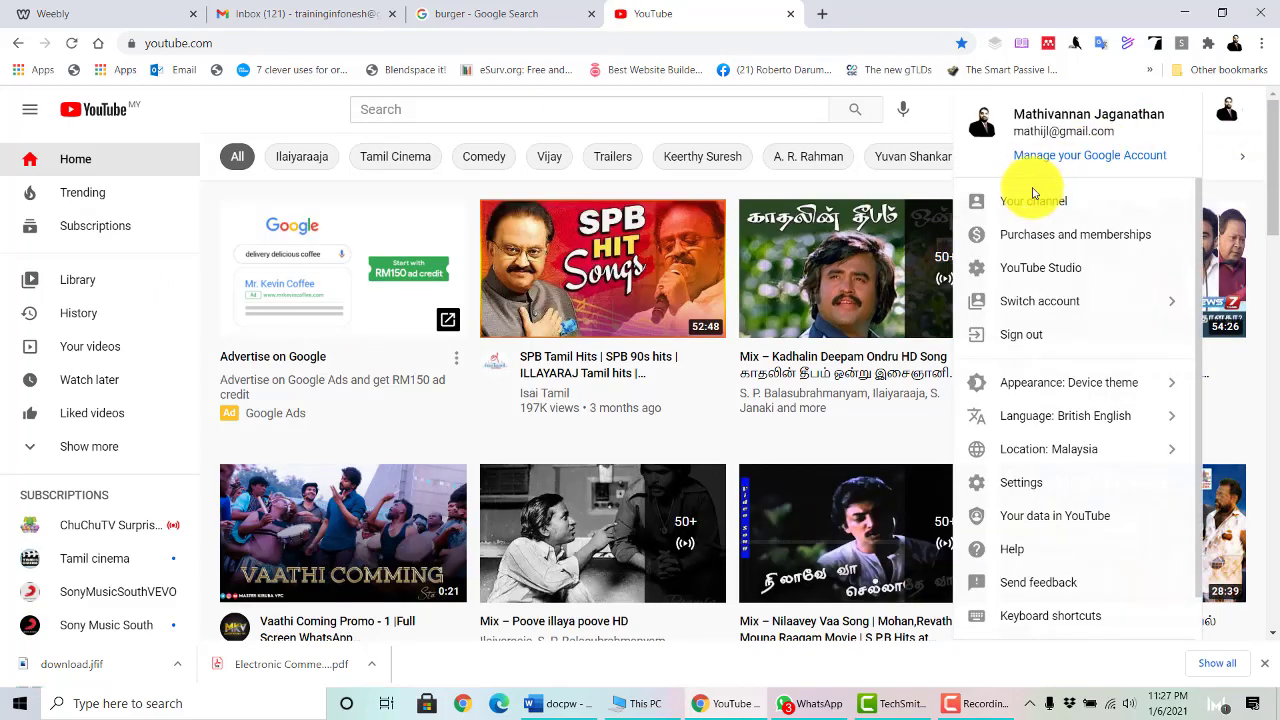
left_click(1026, 199)
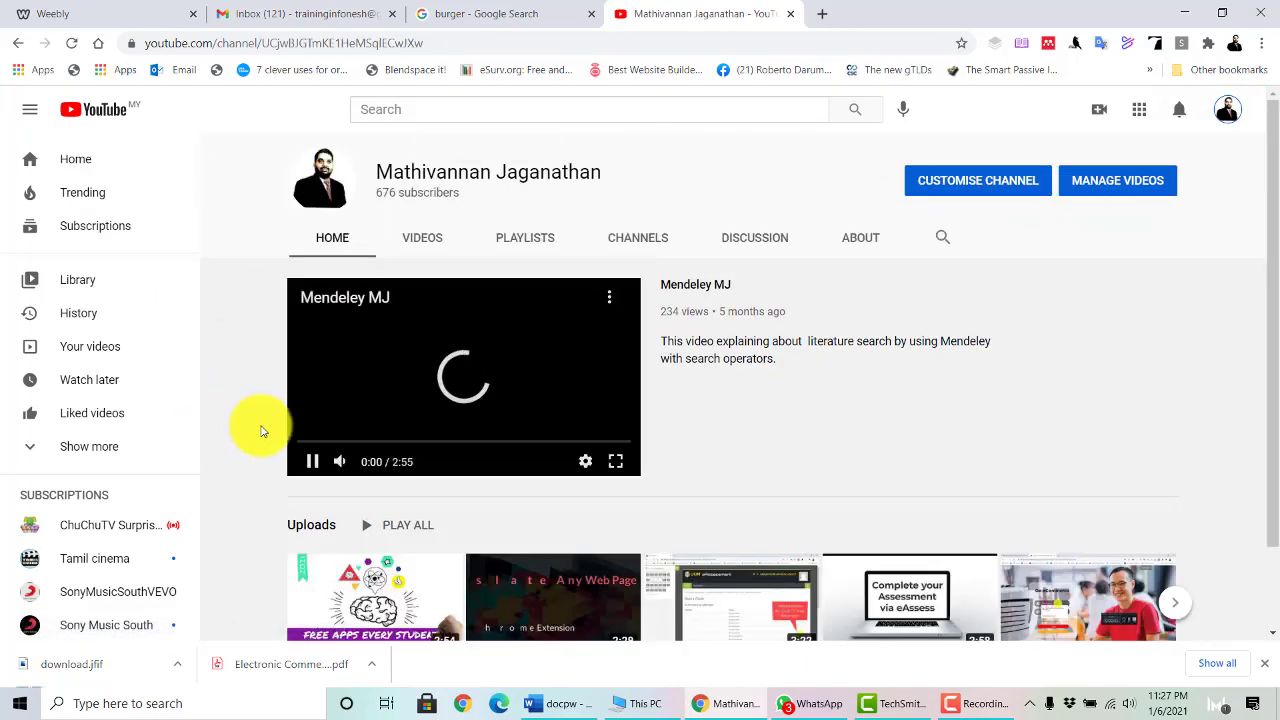
scroll(410, 422, "down", 1)
scroll(410, 422, "down", 1)
left_click(340, 362)
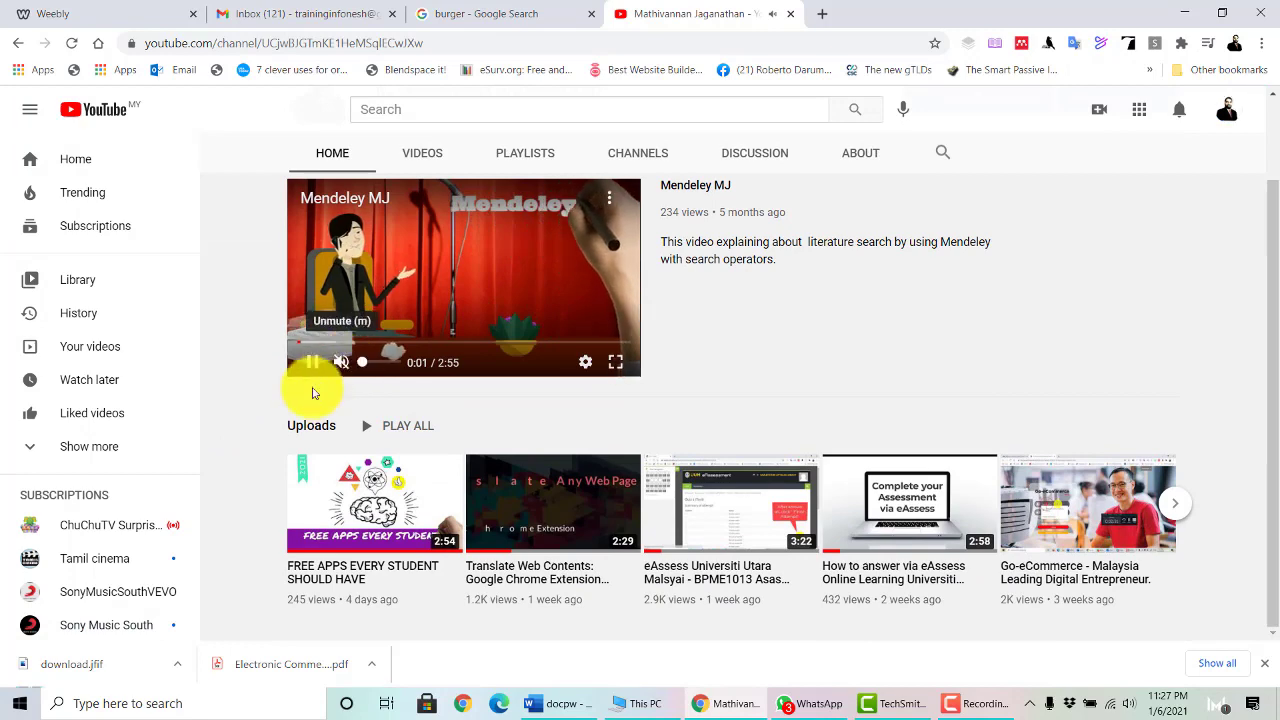
Step: Open the Translate Web Contents video, copy its URL, and return to the Weebly editor
left_click(520, 505)
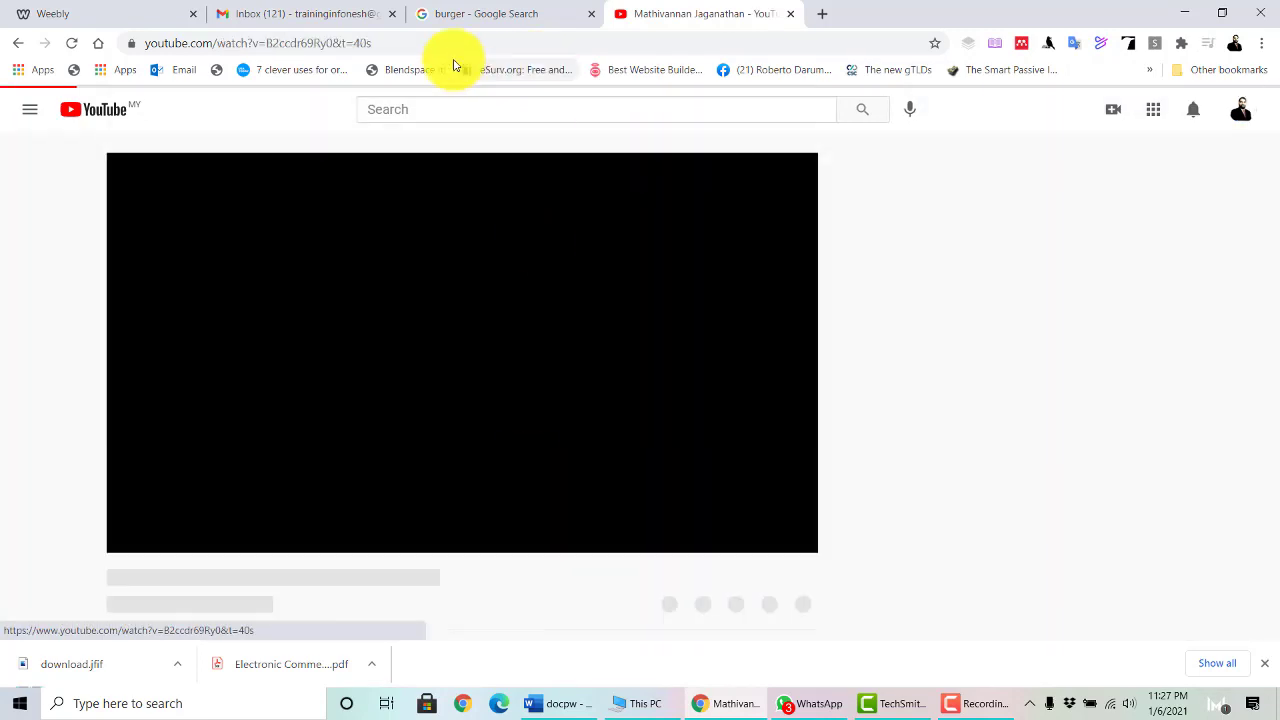
left_click(425, 42)
right_click(445, 42)
left_click(486, 148)
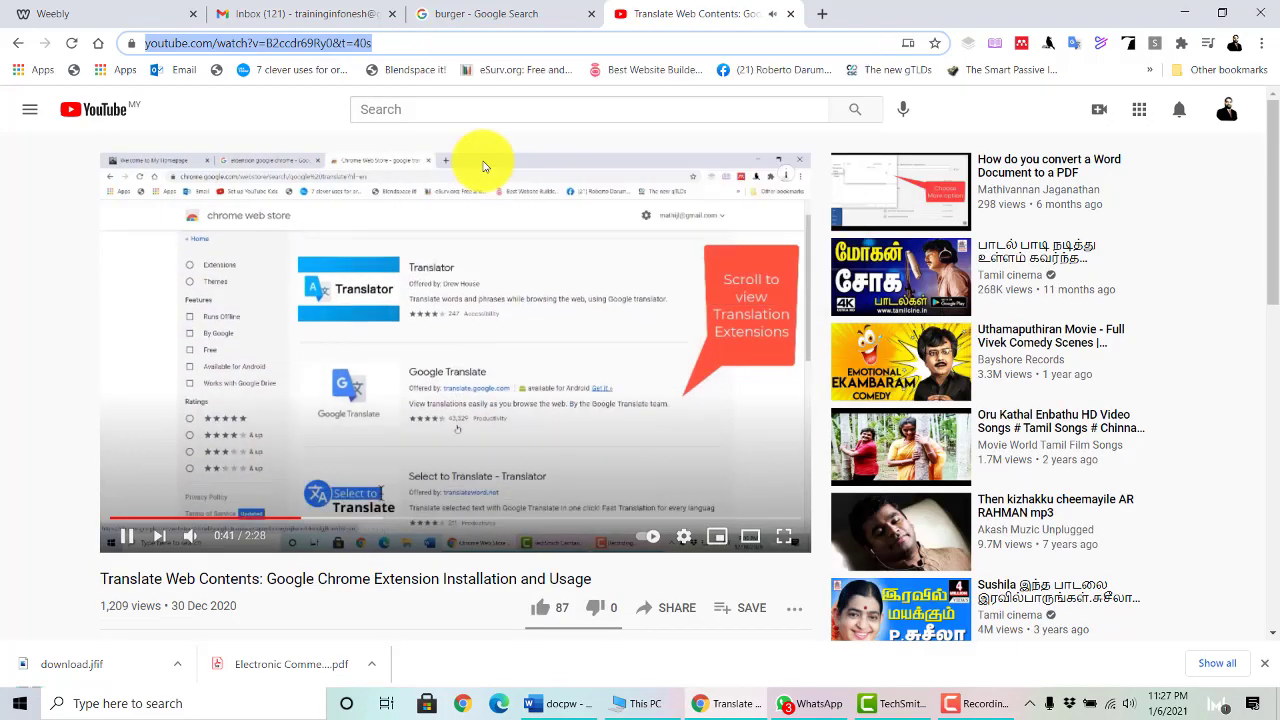
left_click(186, 538)
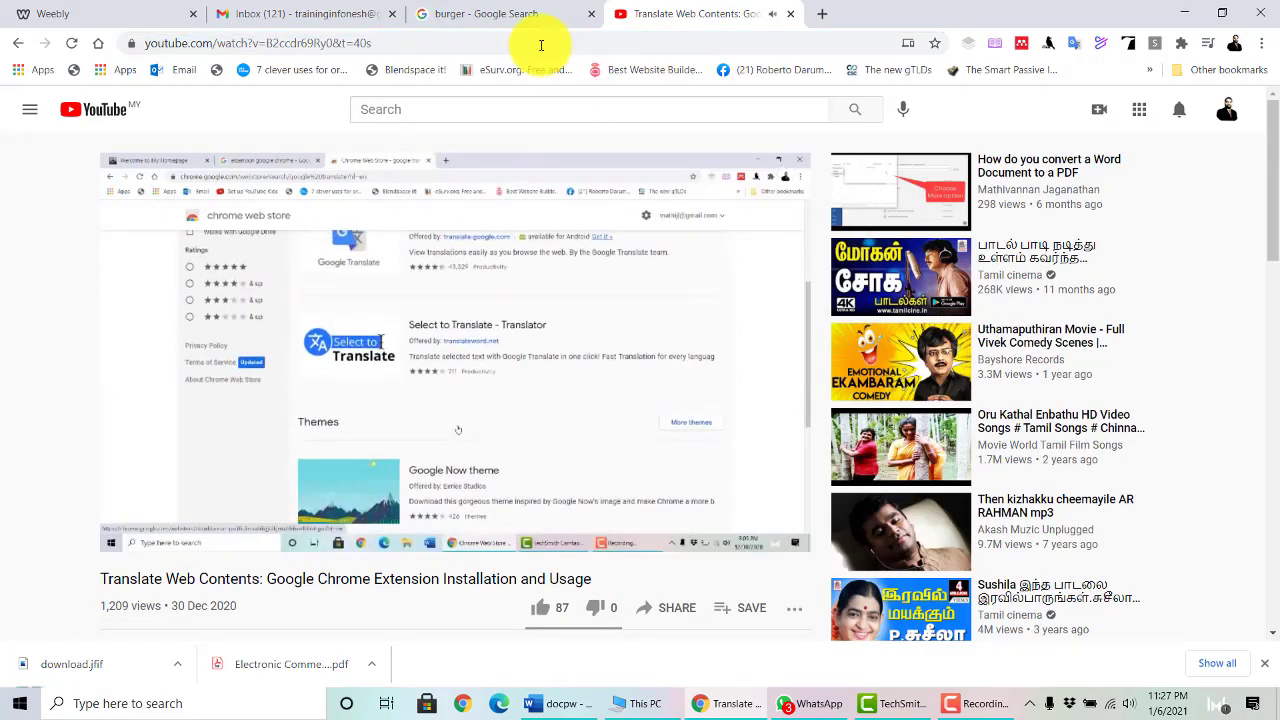
left_click(114, 12)
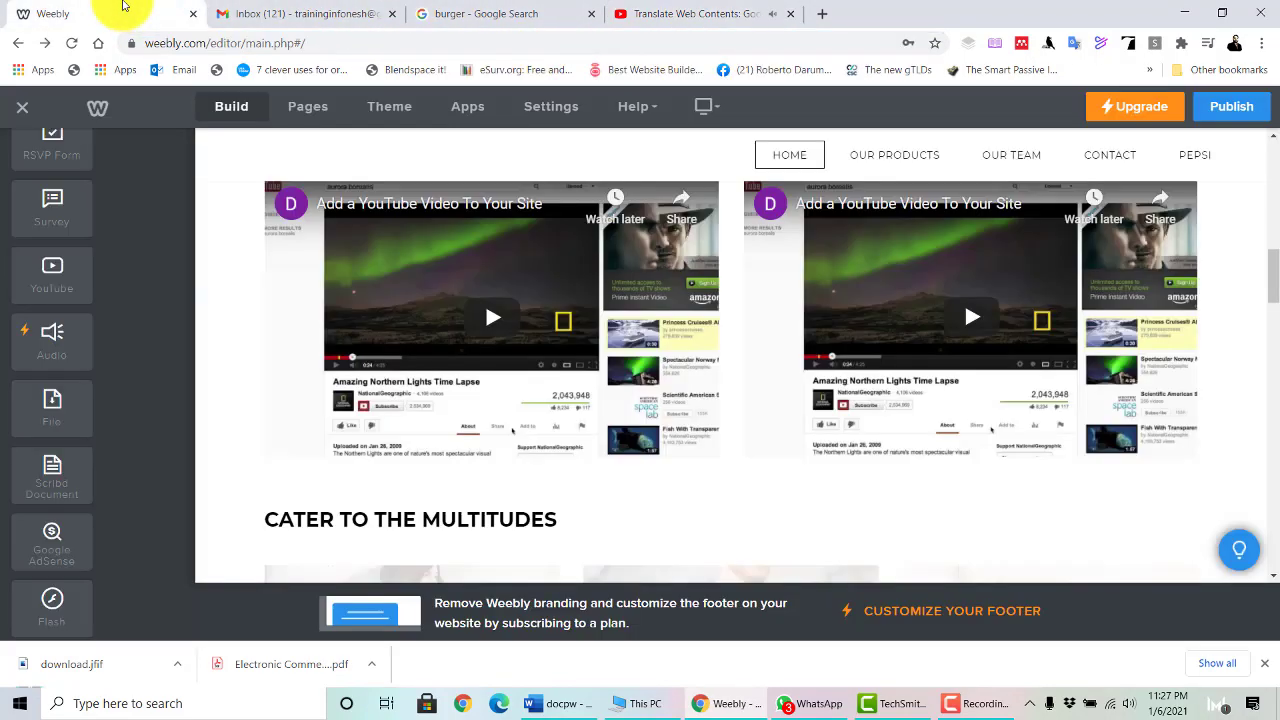
Step: Set the left YouTube block's URL to the Translate Web Contents video, then return to YouTube
left_click_drag(114, 12, 508, 8)
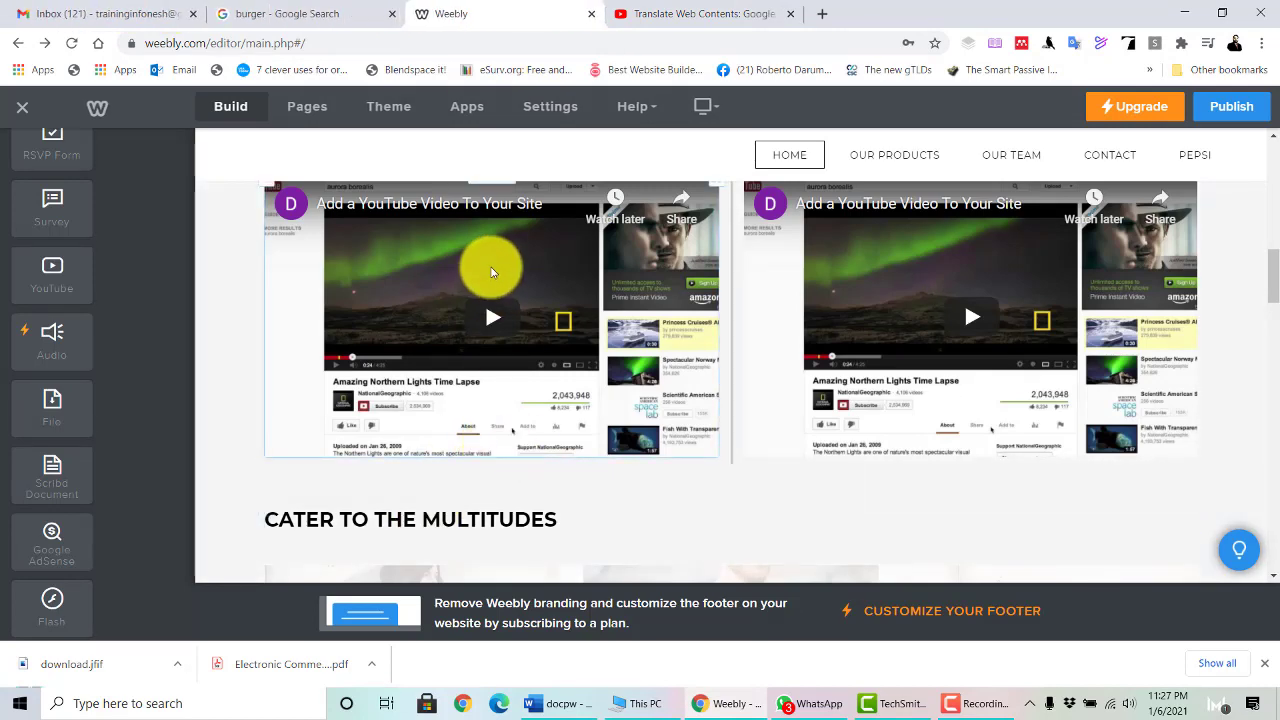
left_click(491, 267)
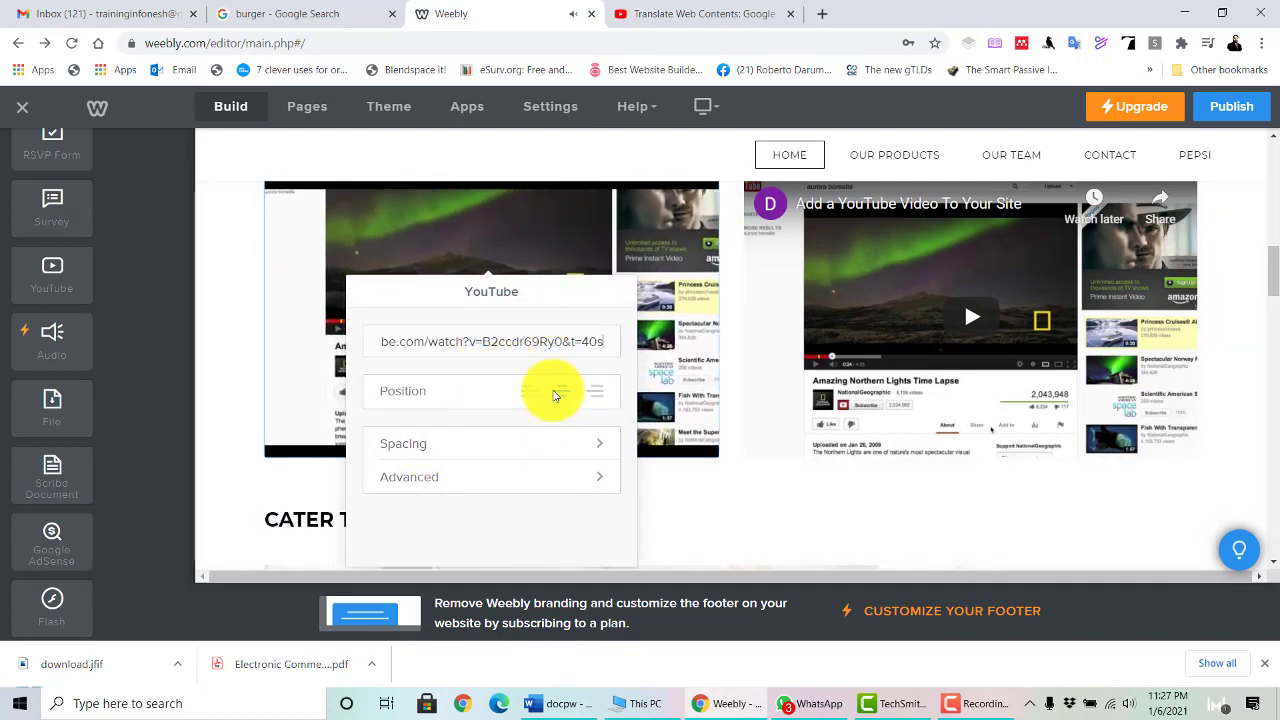
left_click(557, 393)
left_click(720, 500)
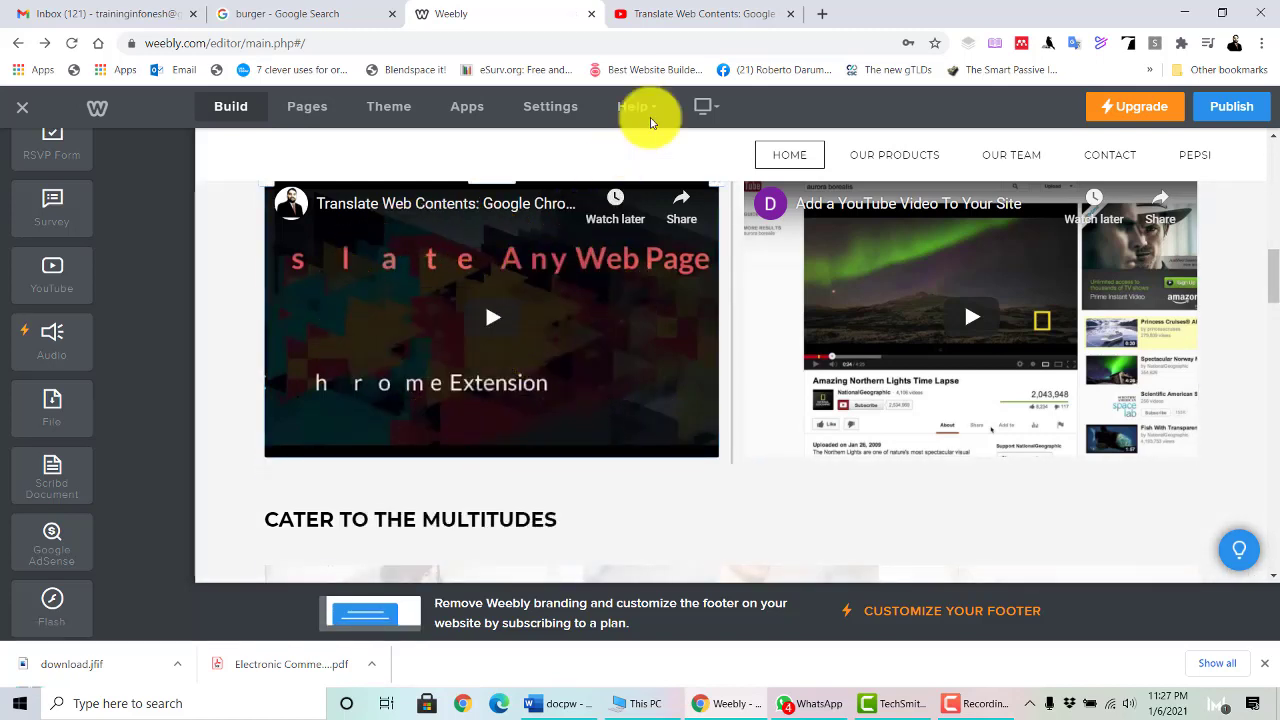
left_click(690, 13)
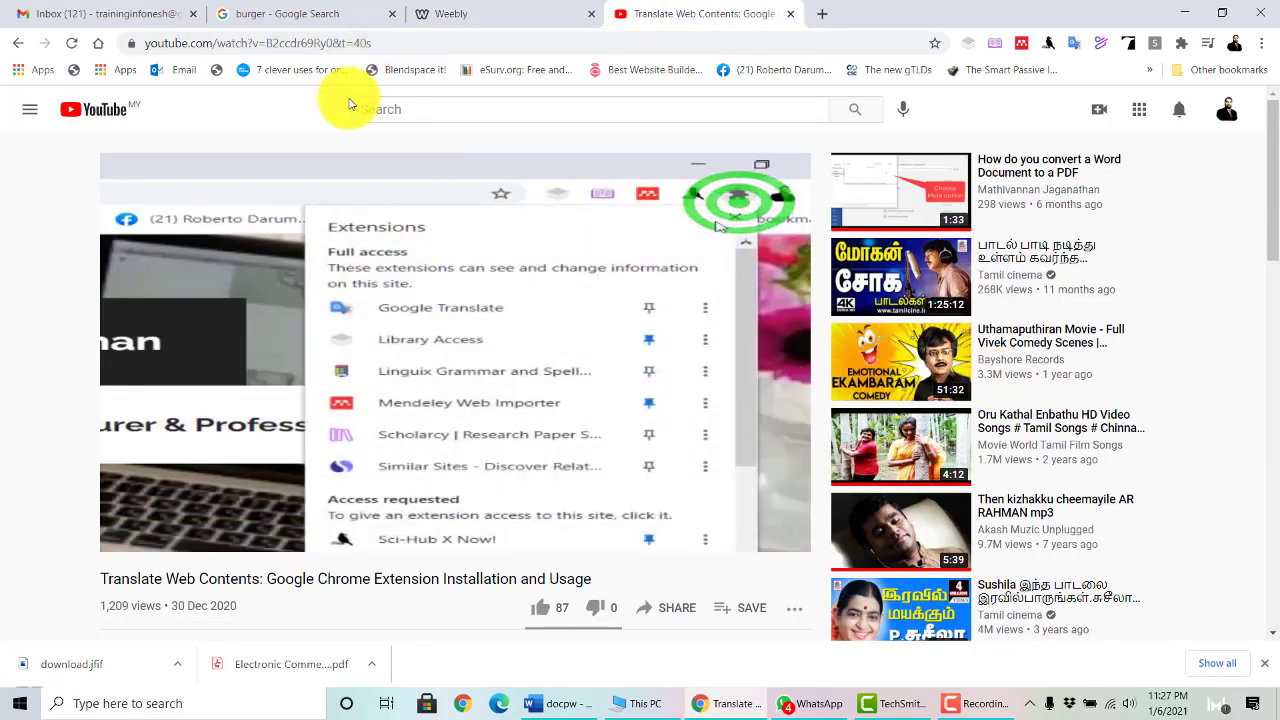
Step: Go back to the channel page and open the Go-eCommerce - Malaysia Leading Digital Entrepreneur video
left_click(17, 46)
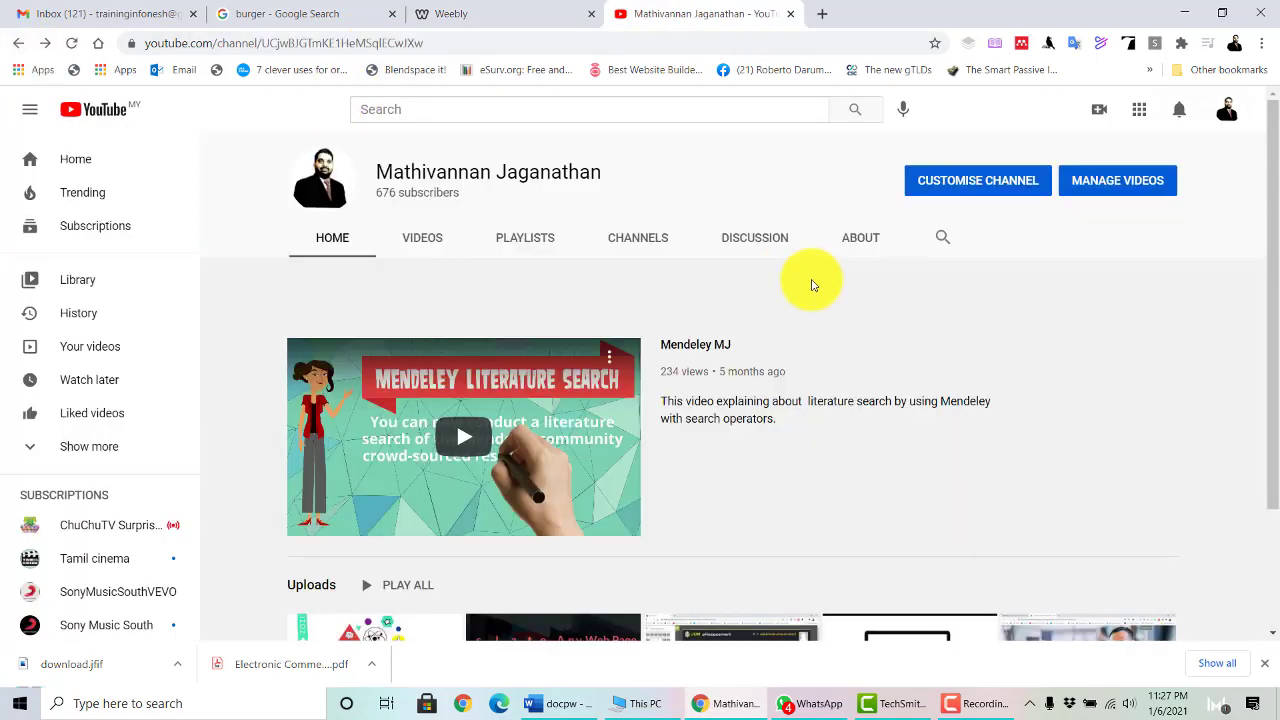
scroll(1013, 418, "down", 2)
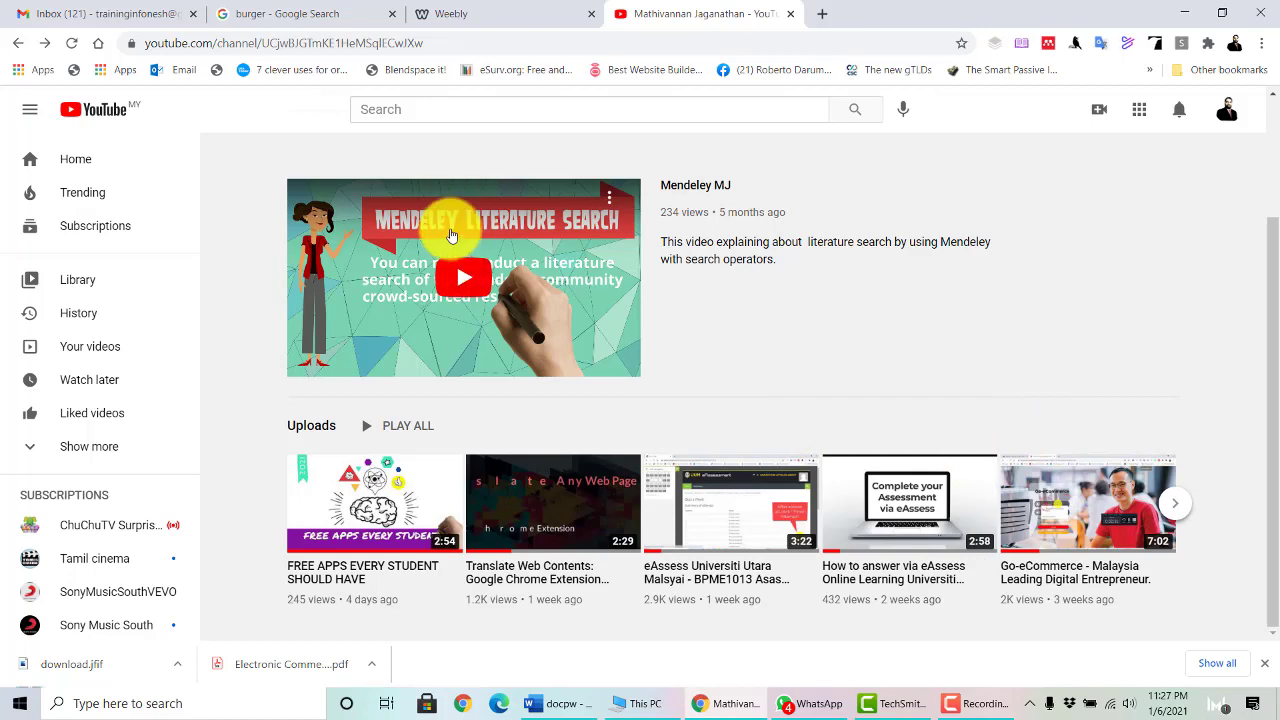
mouse_move(451, 229)
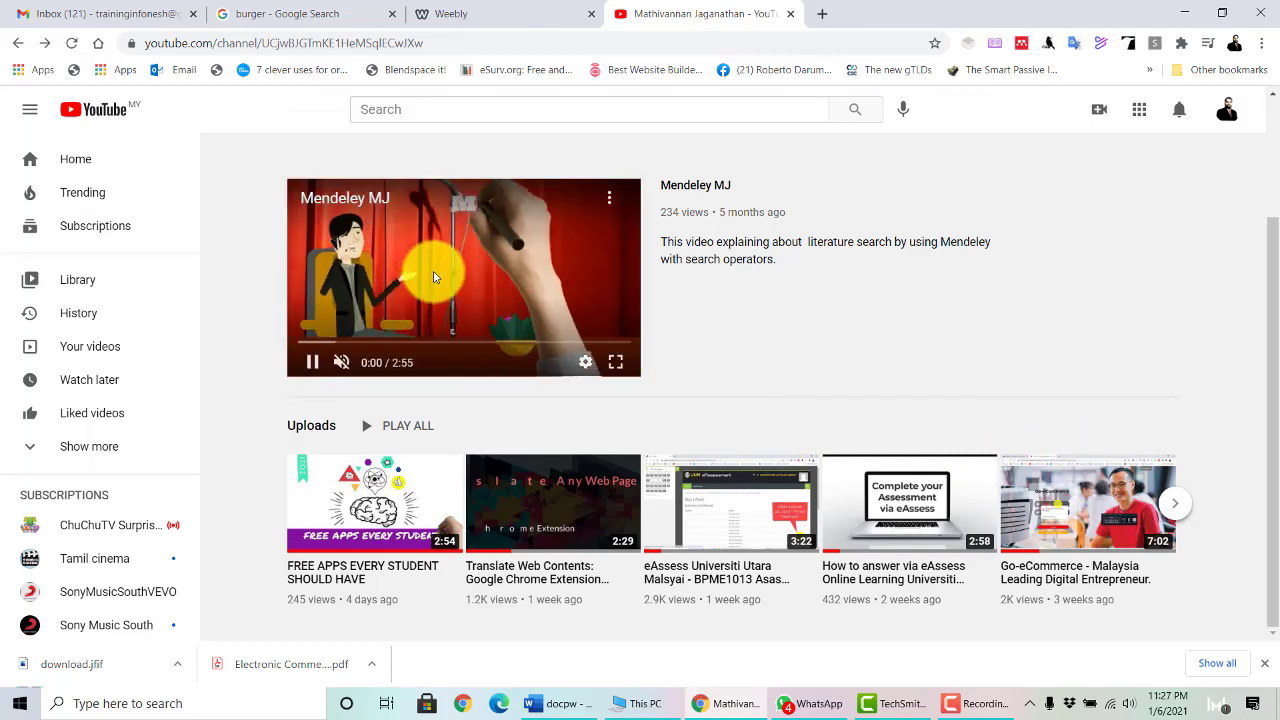
right_click(466, 229)
left_click(471, 229)
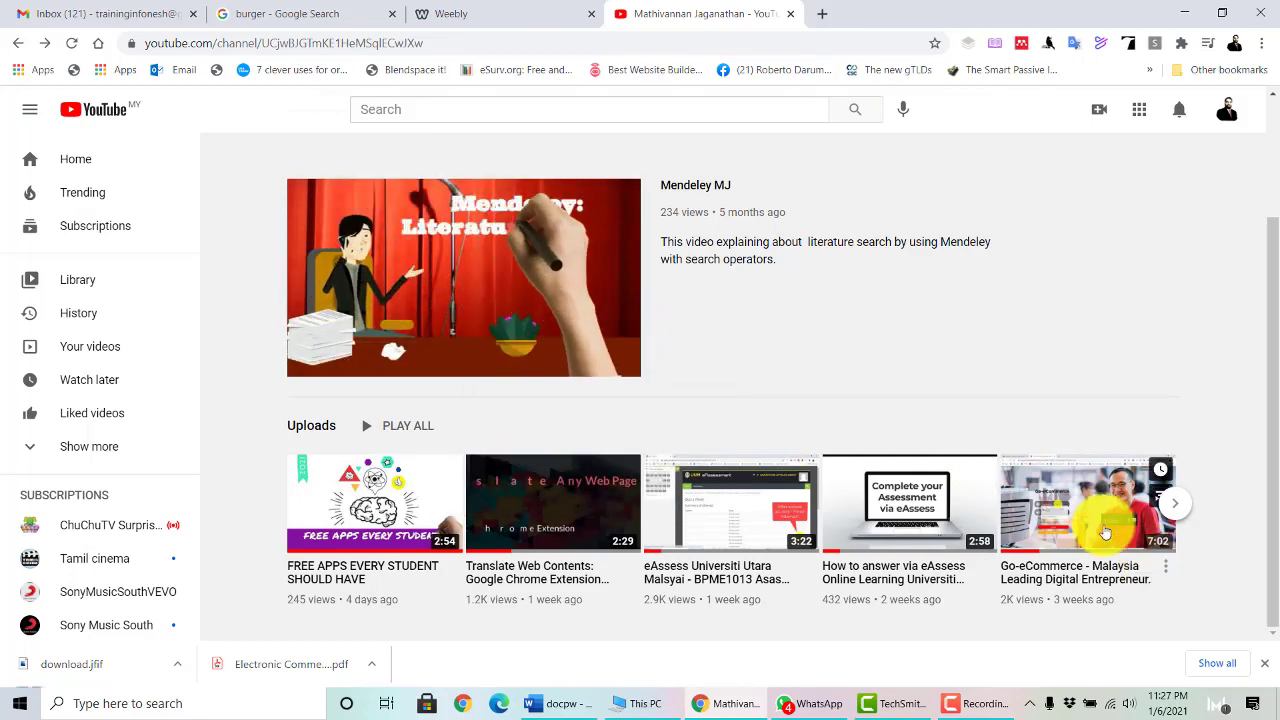
mouse_move(576, 490)
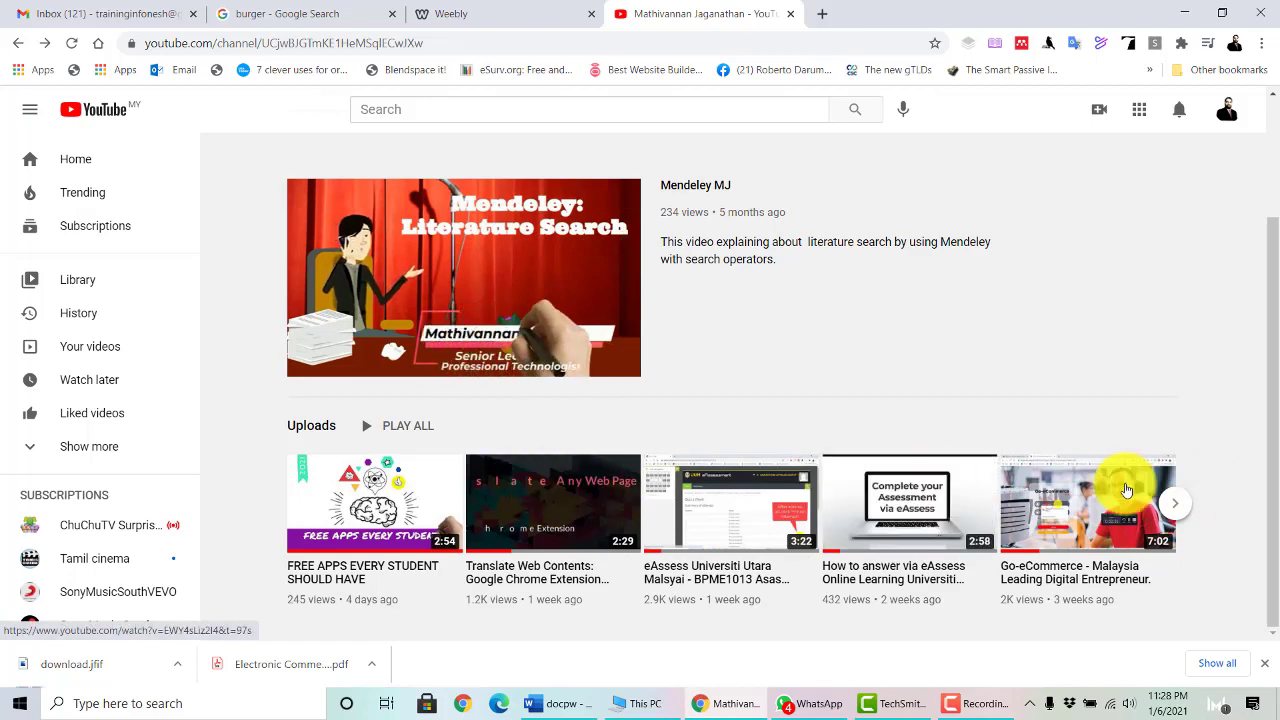
left_click(1058, 487)
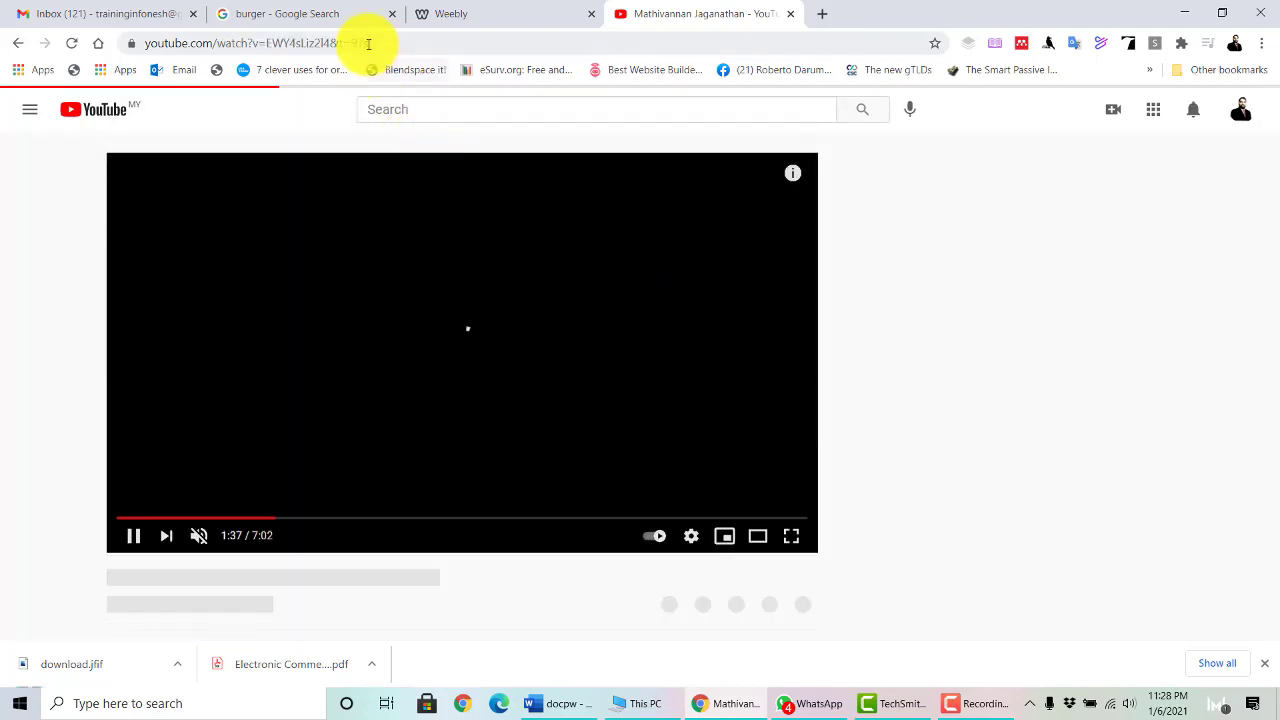
Step: Copy the Go-eCommerce video's URL and return to the Weebly editor
left_click(366, 43)
right_click(366, 43)
left_click(447, 158)
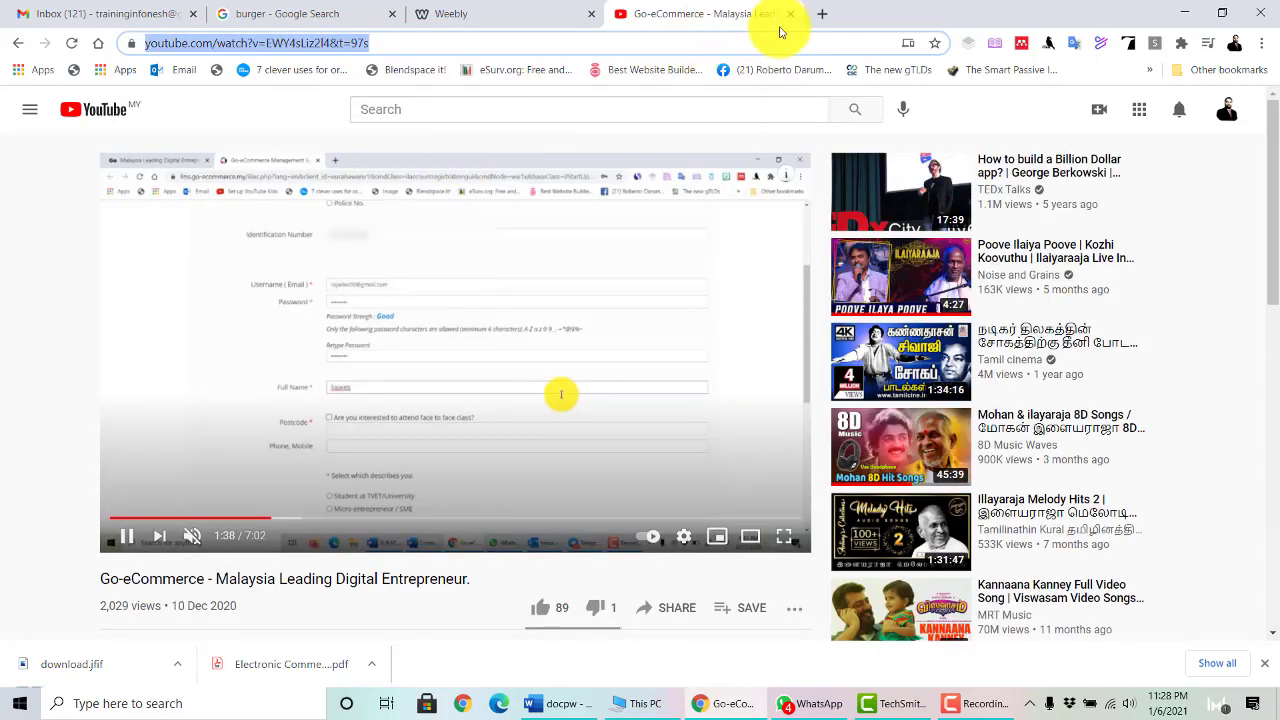
left_click(109, 14)
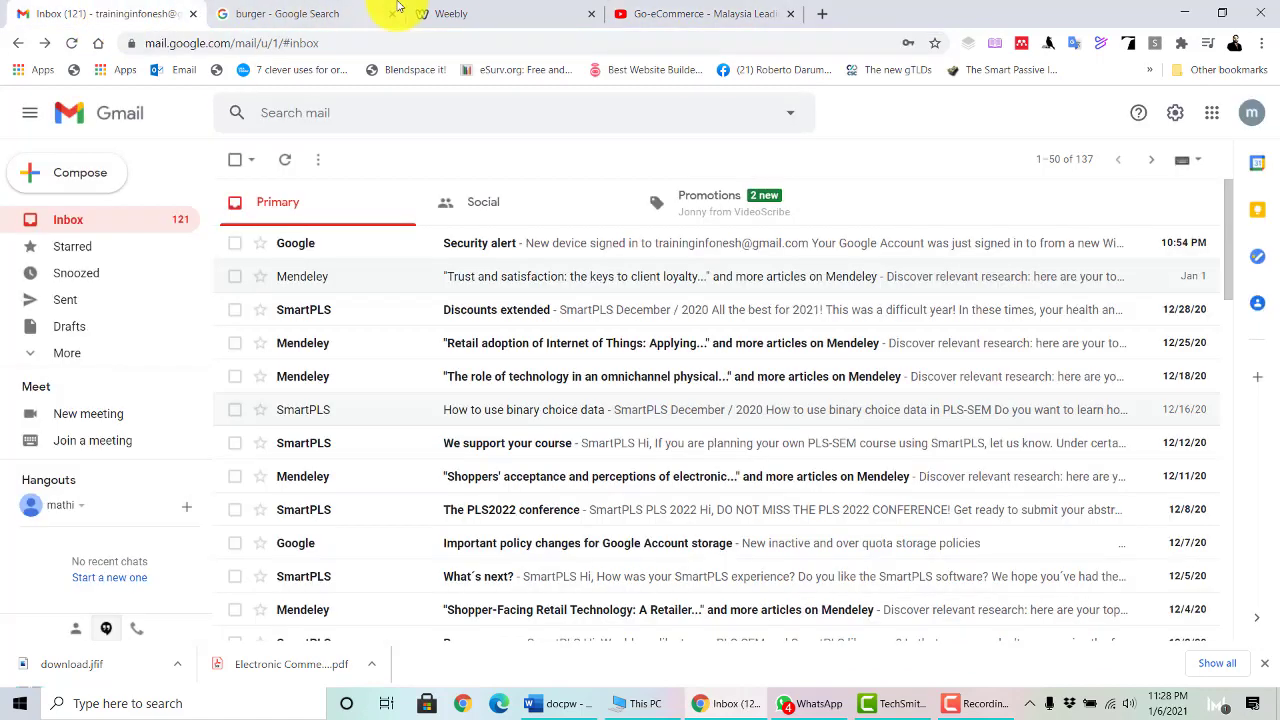
left_click(478, 15)
Step: Paste the Go-eCommerce video address into the right YouTube block's URL field and apply it
left_click(970, 257)
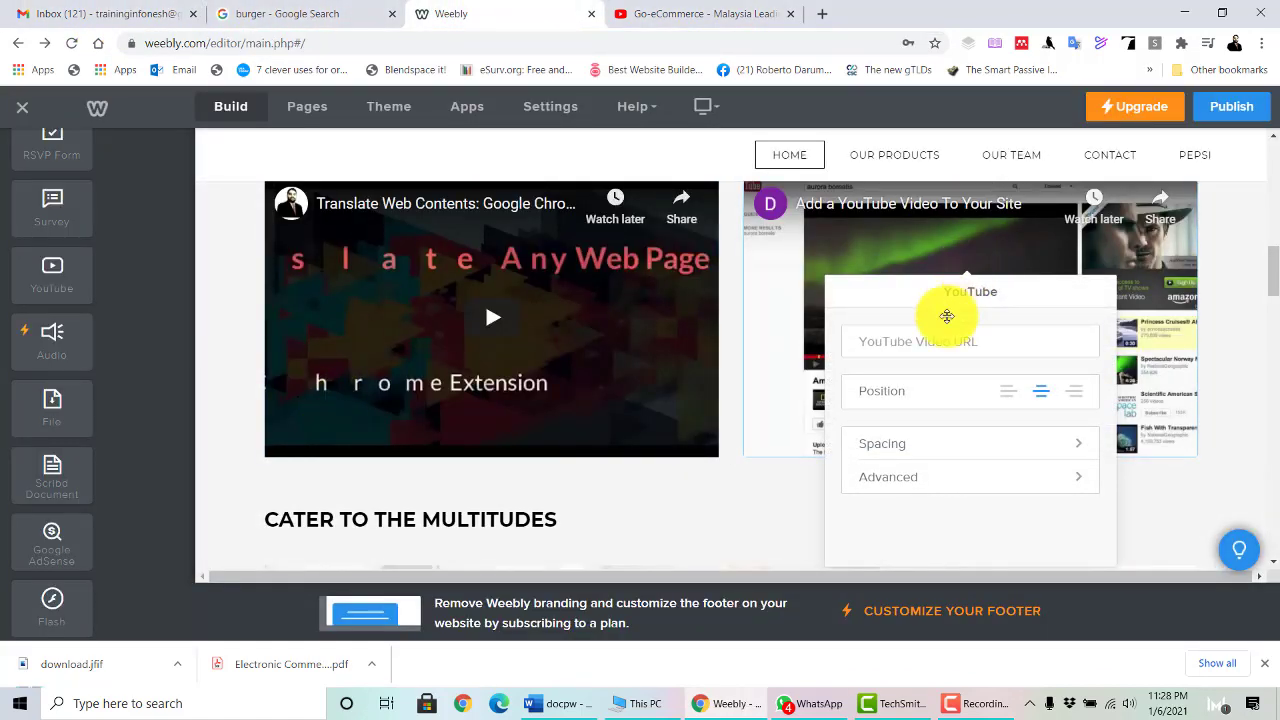
right_click(945, 345)
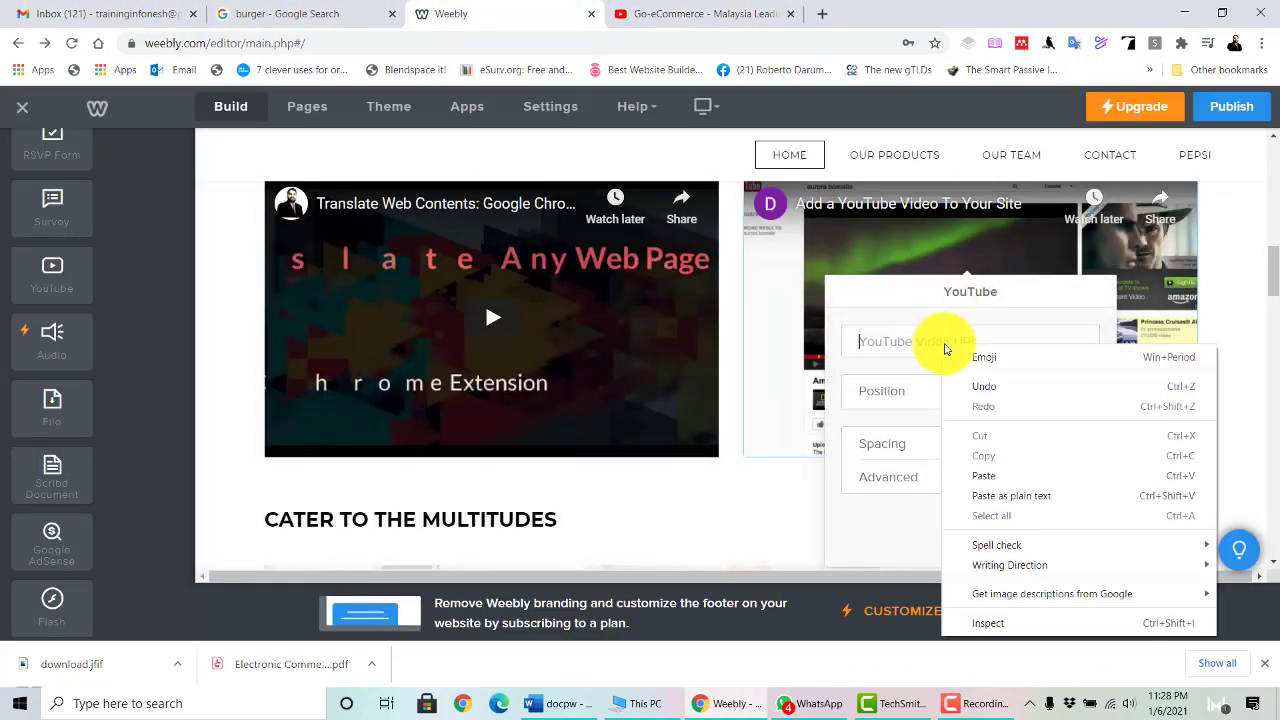
left_click(989, 478)
left_click(1247, 328)
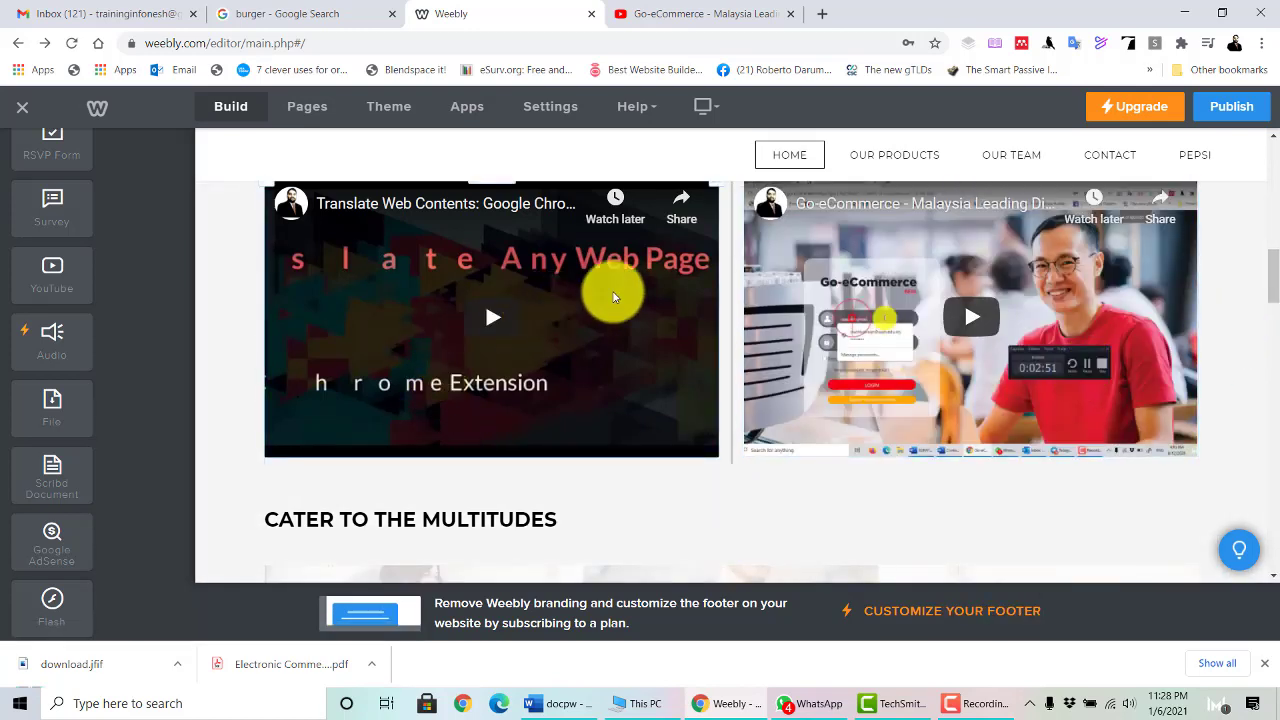
scroll(617, 377, "down", 3)
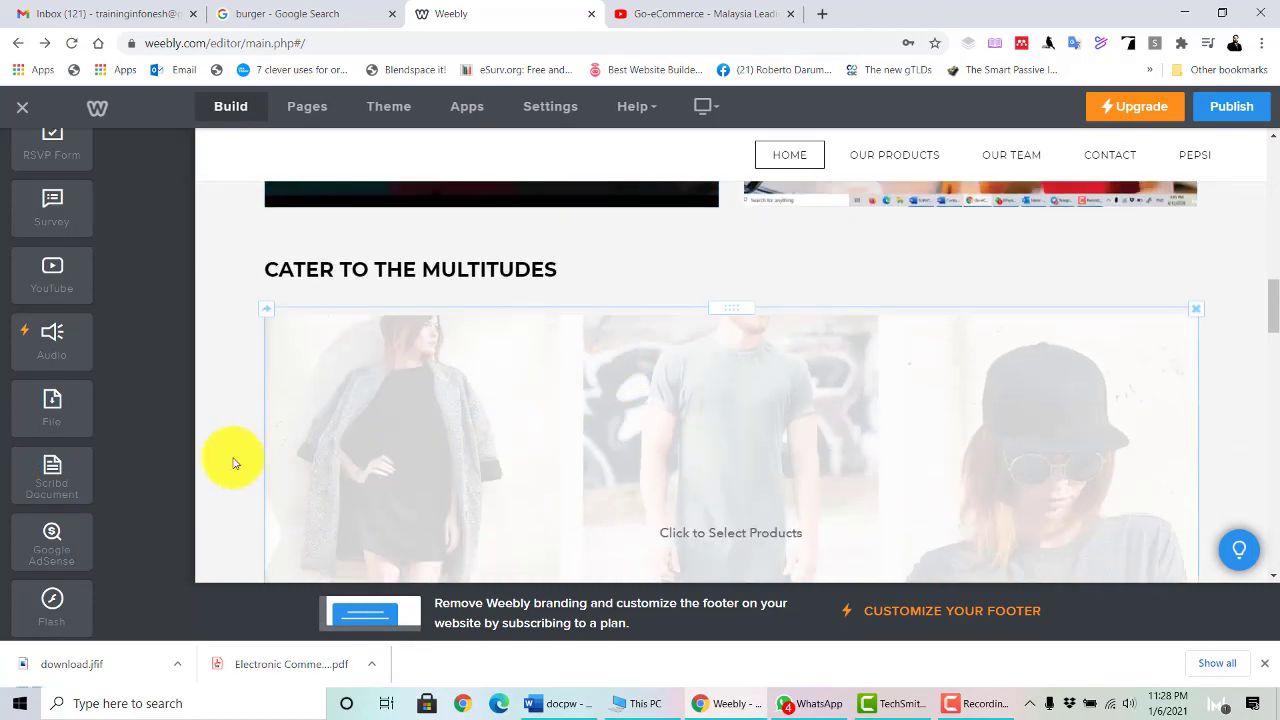
Step: Drop a File element above CATER TO THE MULTITUDES and start its Upload File action
left_click_drag(50, 415, 600, 263)
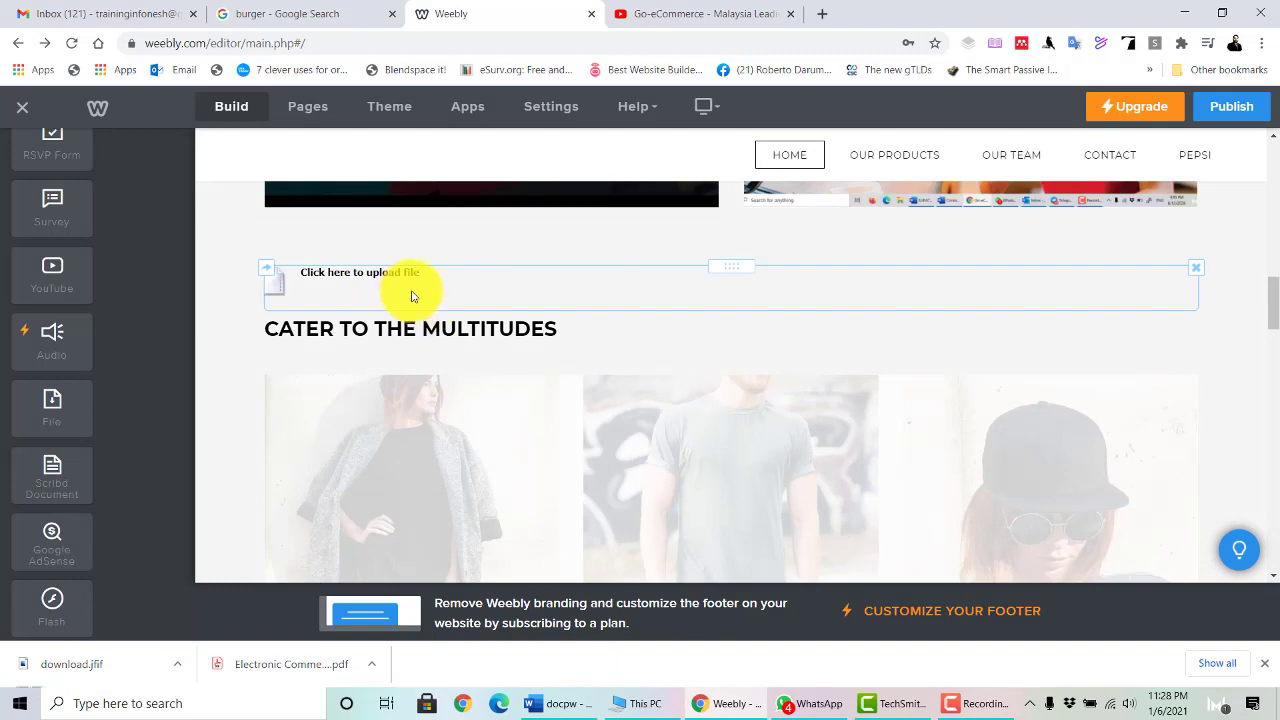
left_click(393, 284)
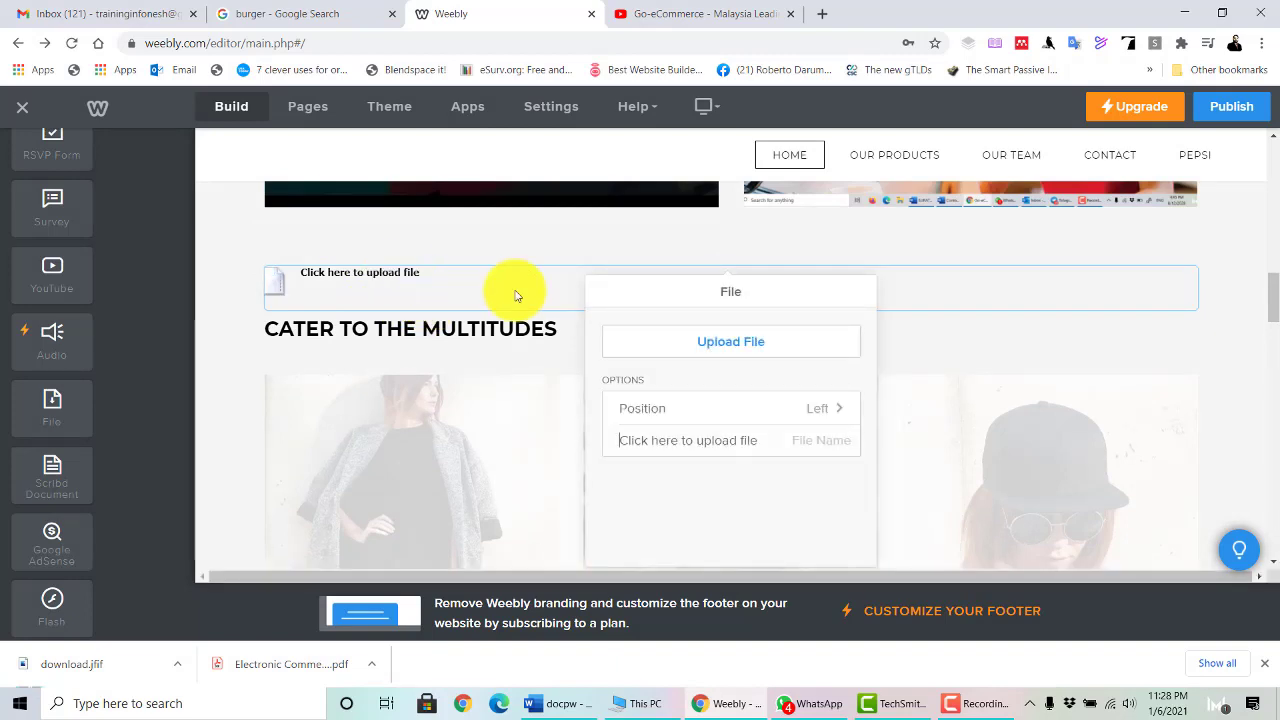
left_click(700, 341)
Step: Upload PROFESSIONAL from BPME1013 Introduction to Entrepreneurship > Business Plan Templates into the File element
left_click(637, 401)
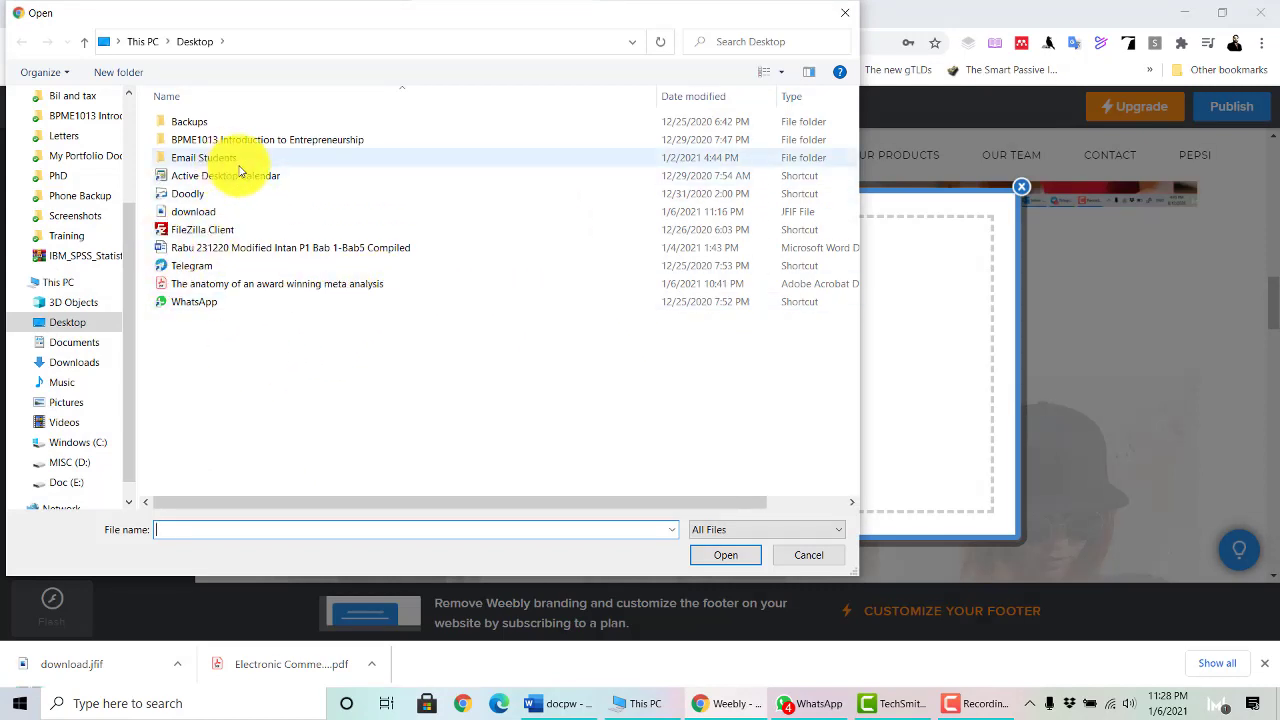
double_click(216, 143)
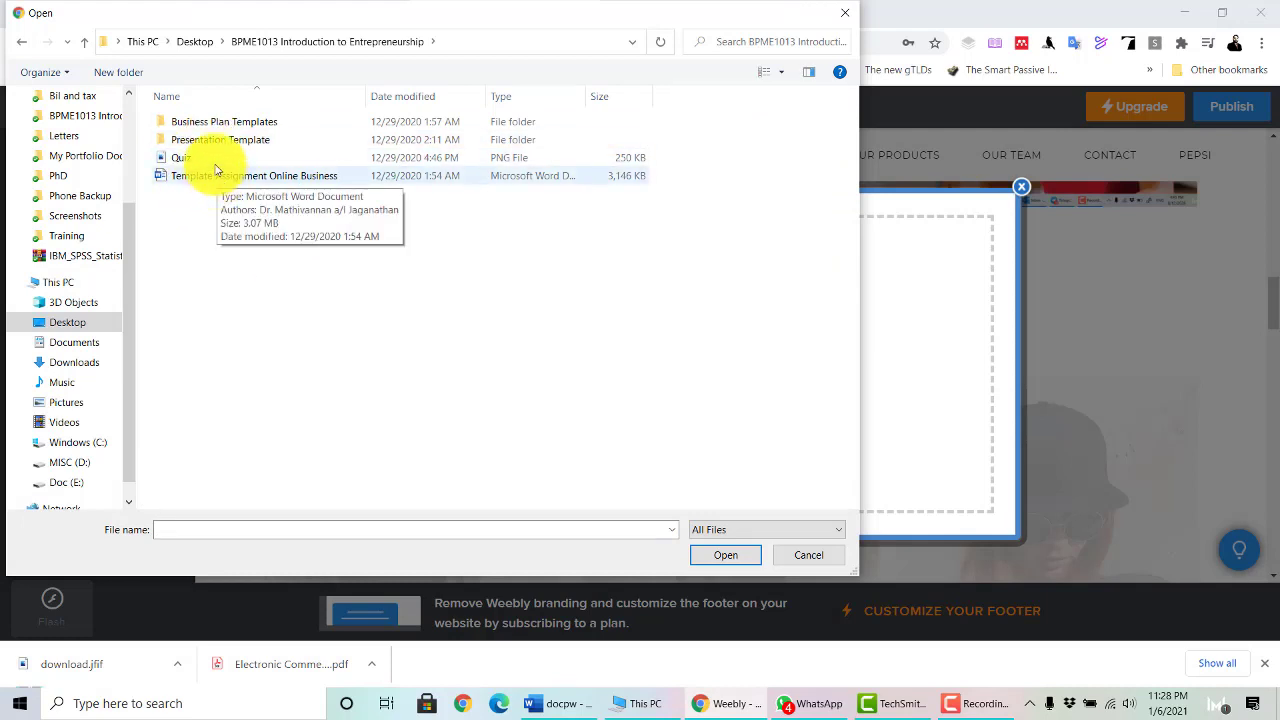
double_click(218, 123)
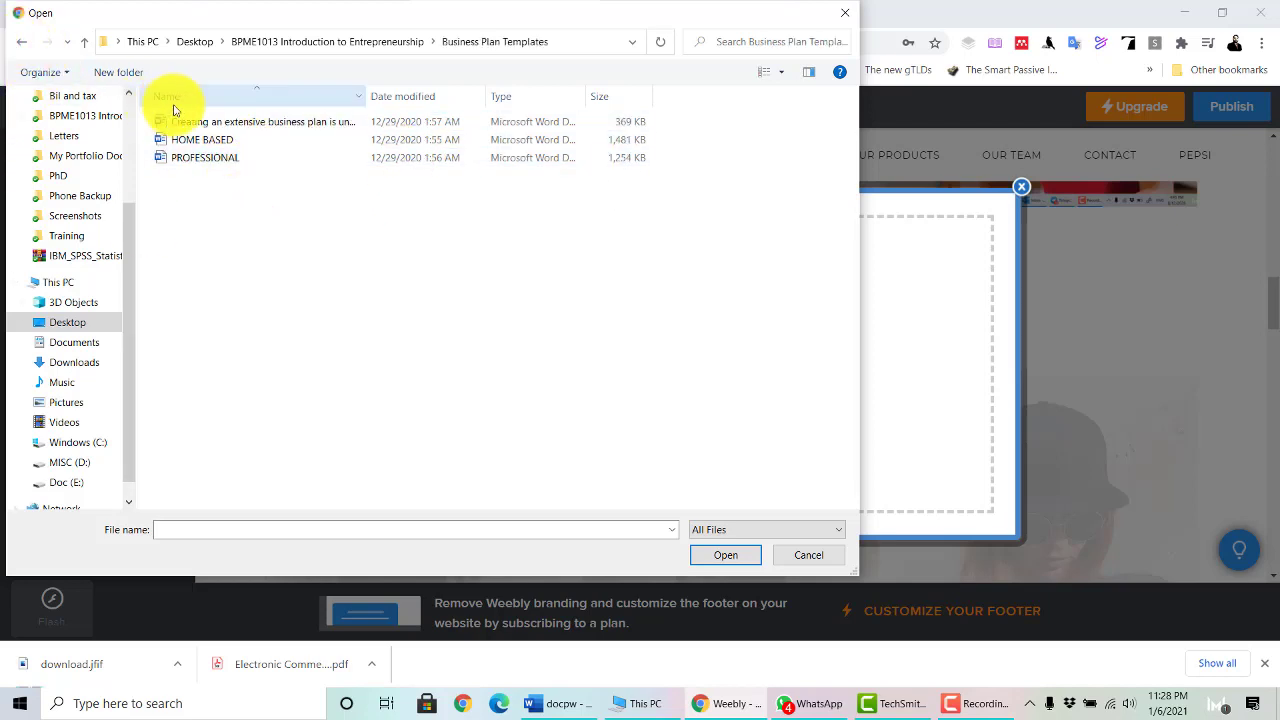
double_click(218, 160)
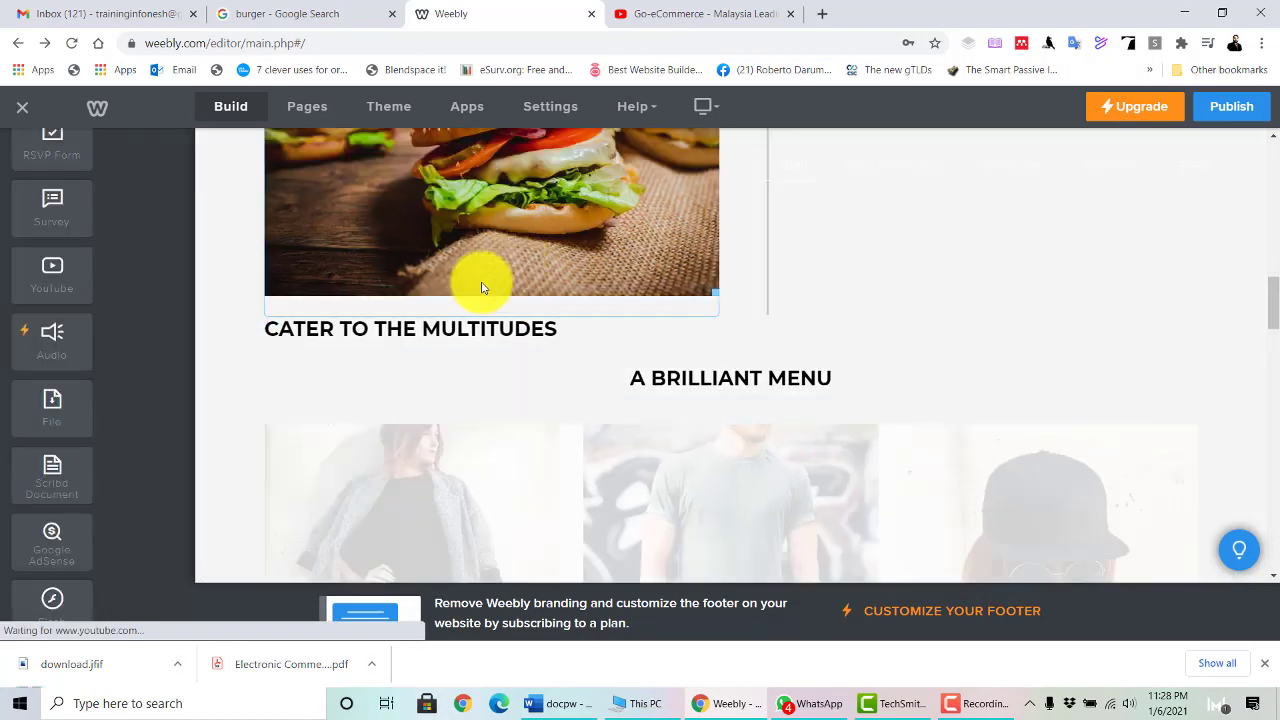
scroll(999, 320, "down", 2)
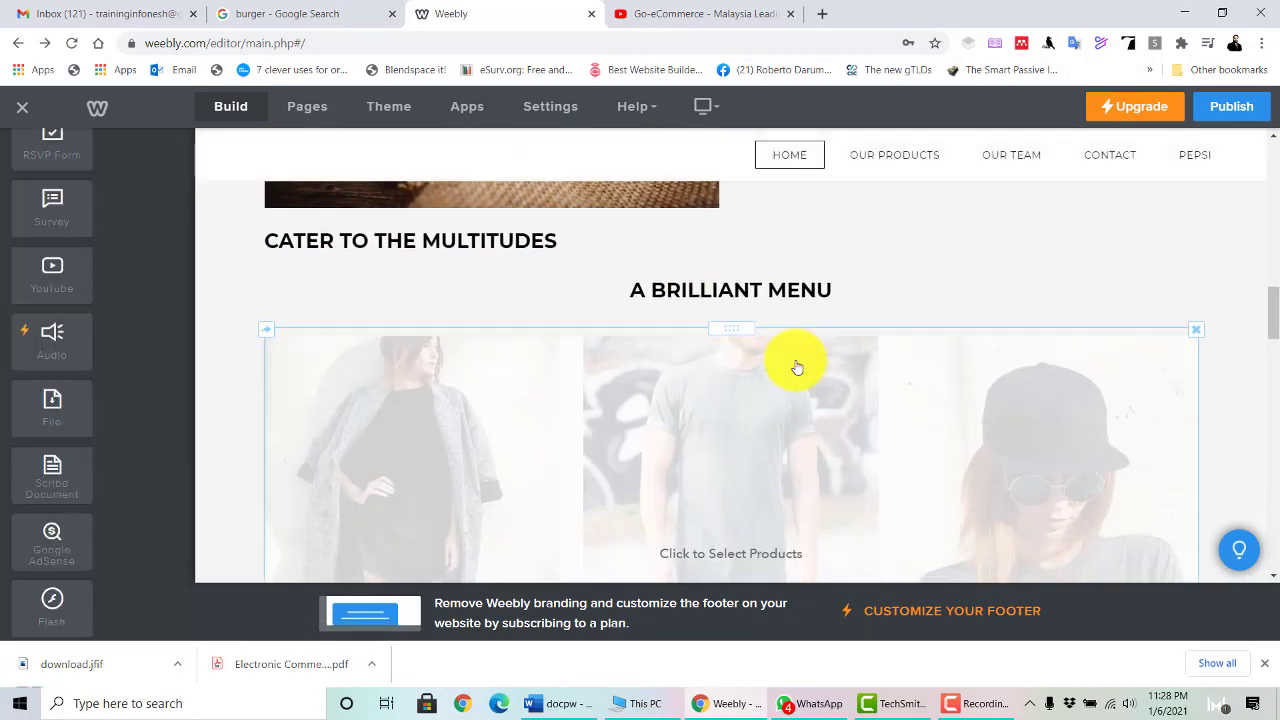
scroll(616, 362, "up", 2)
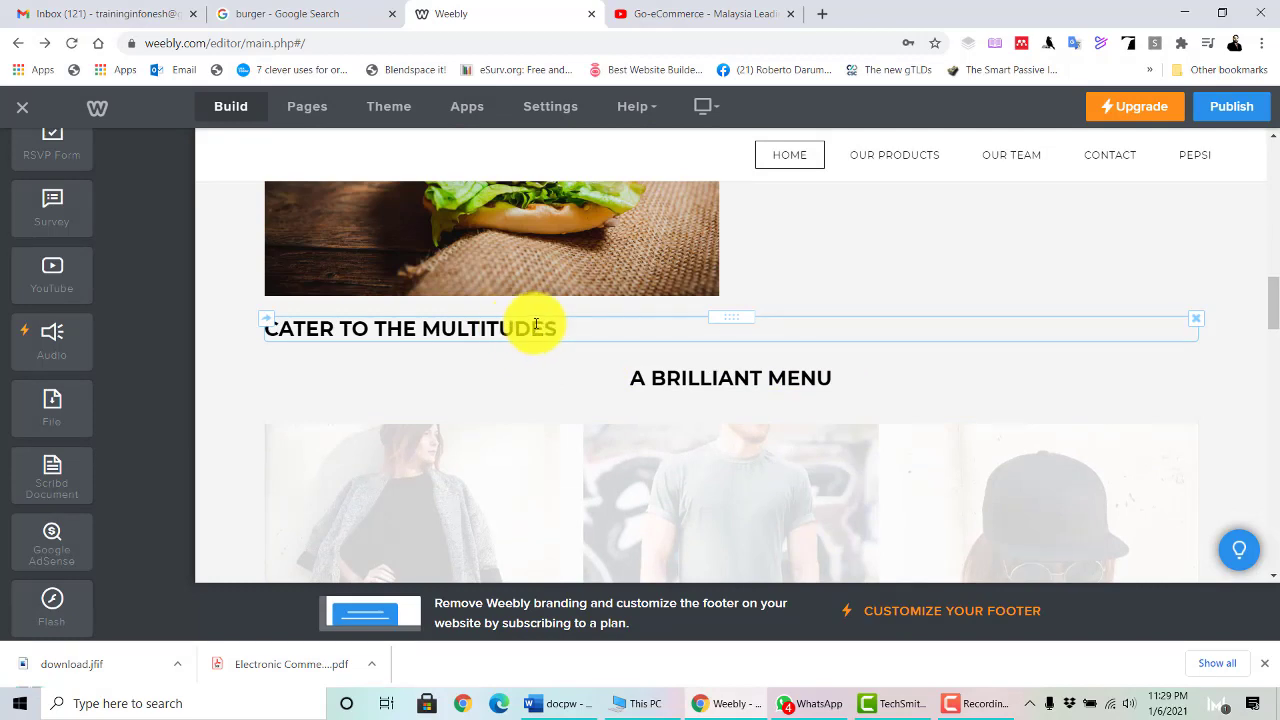
scroll(829, 357, "down", 5)
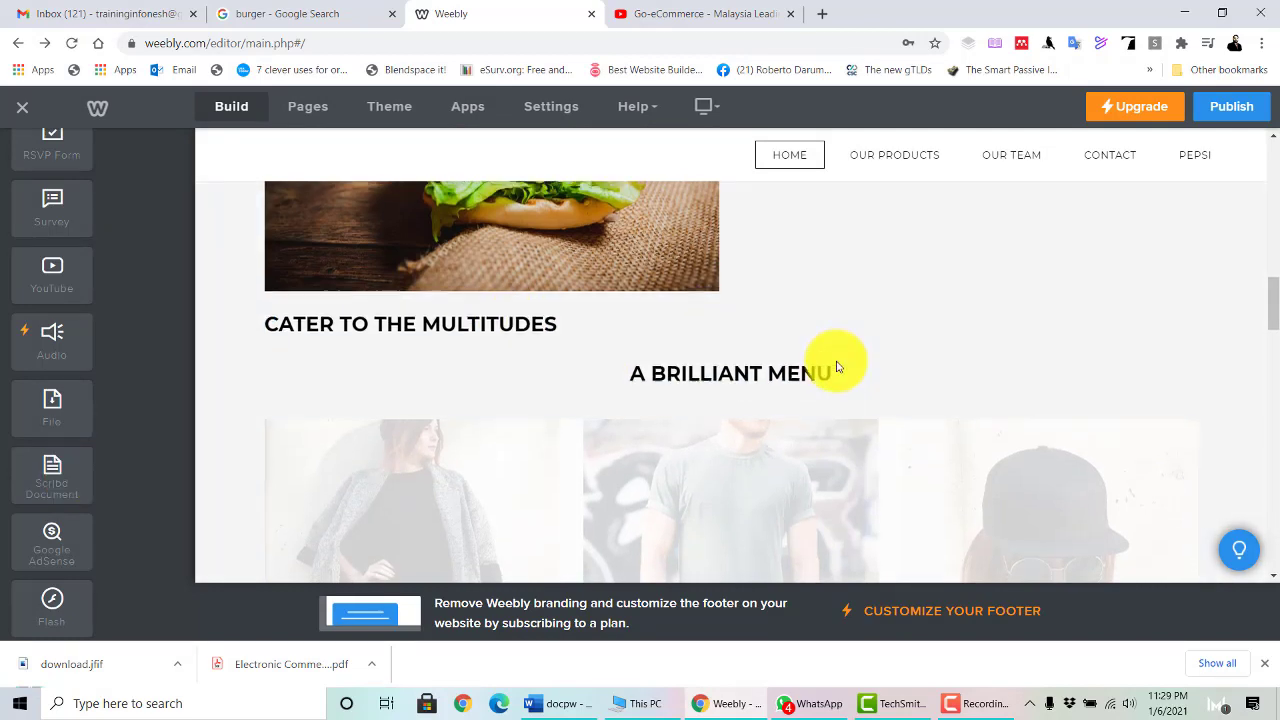
scroll(866, 360, "down", 2)
scroll(866, 360, "up", 6)
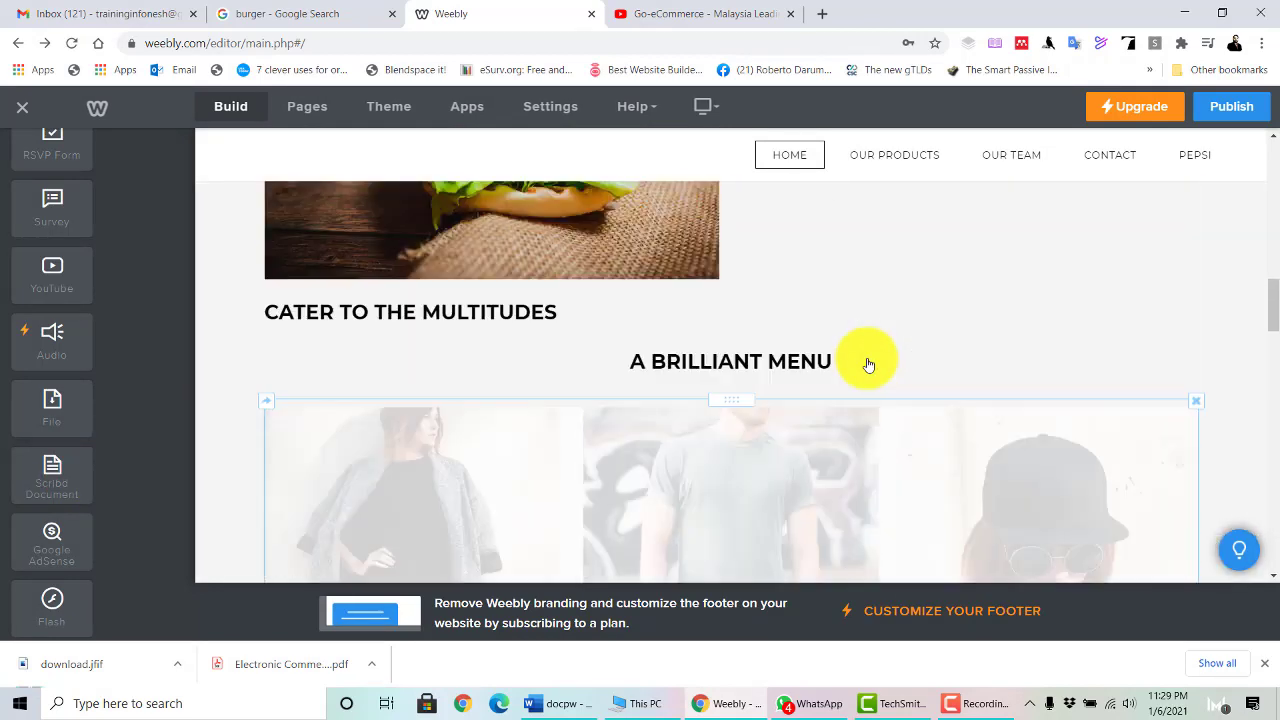
scroll(950, 398, "down", 3)
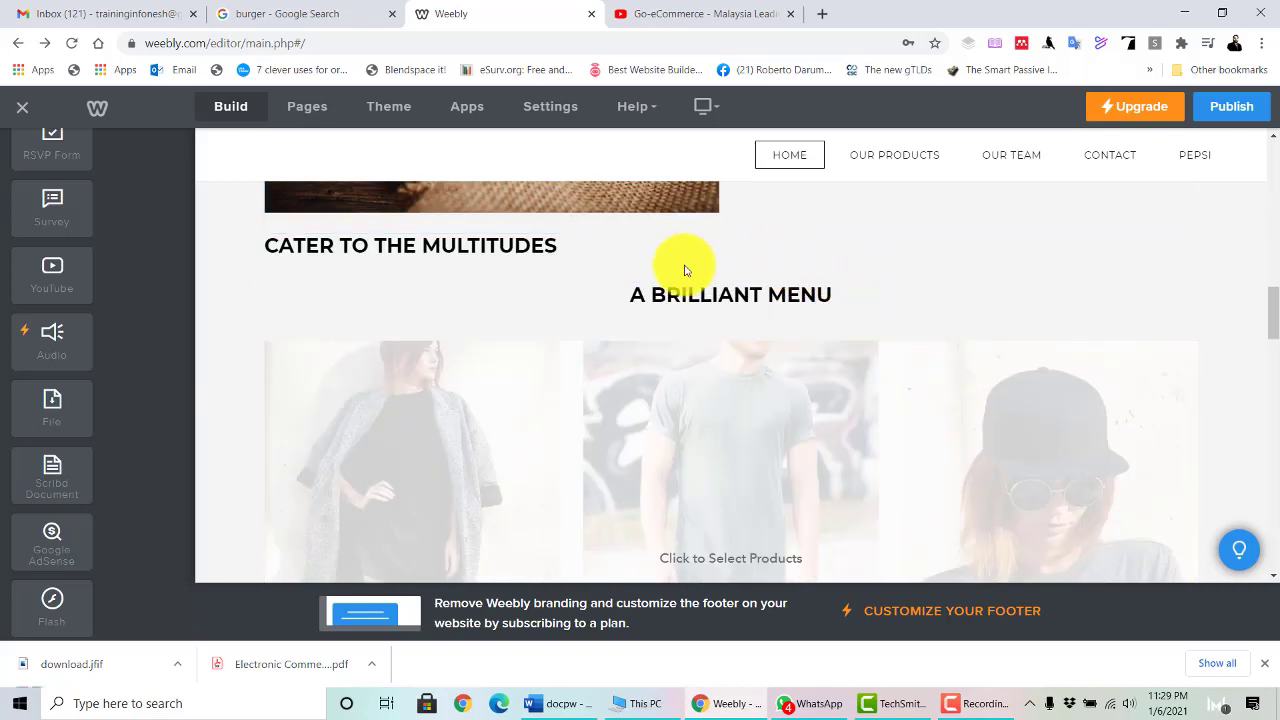
left_click_drag(53, 416, 566, 273)
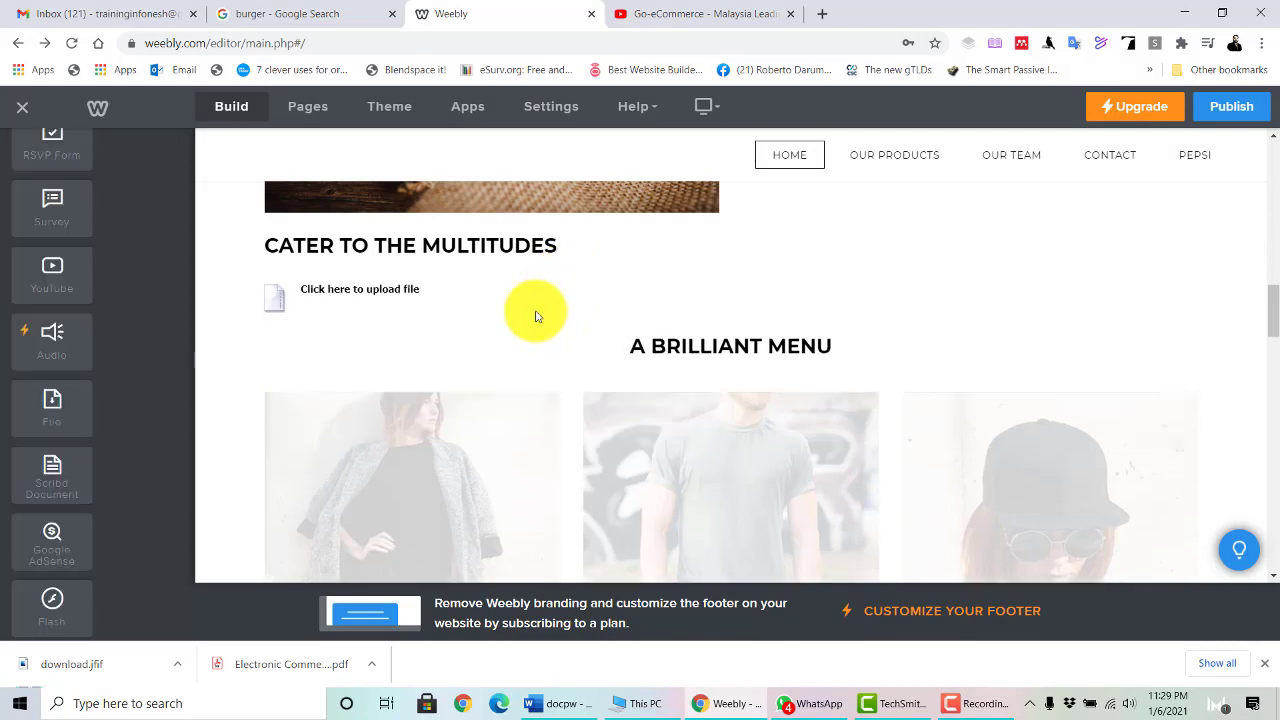
Step: Upload 'The anatomy of an award winning meta analysis' PDF from the Desktop into the File element
left_click(398, 296)
left_click(762, 346)
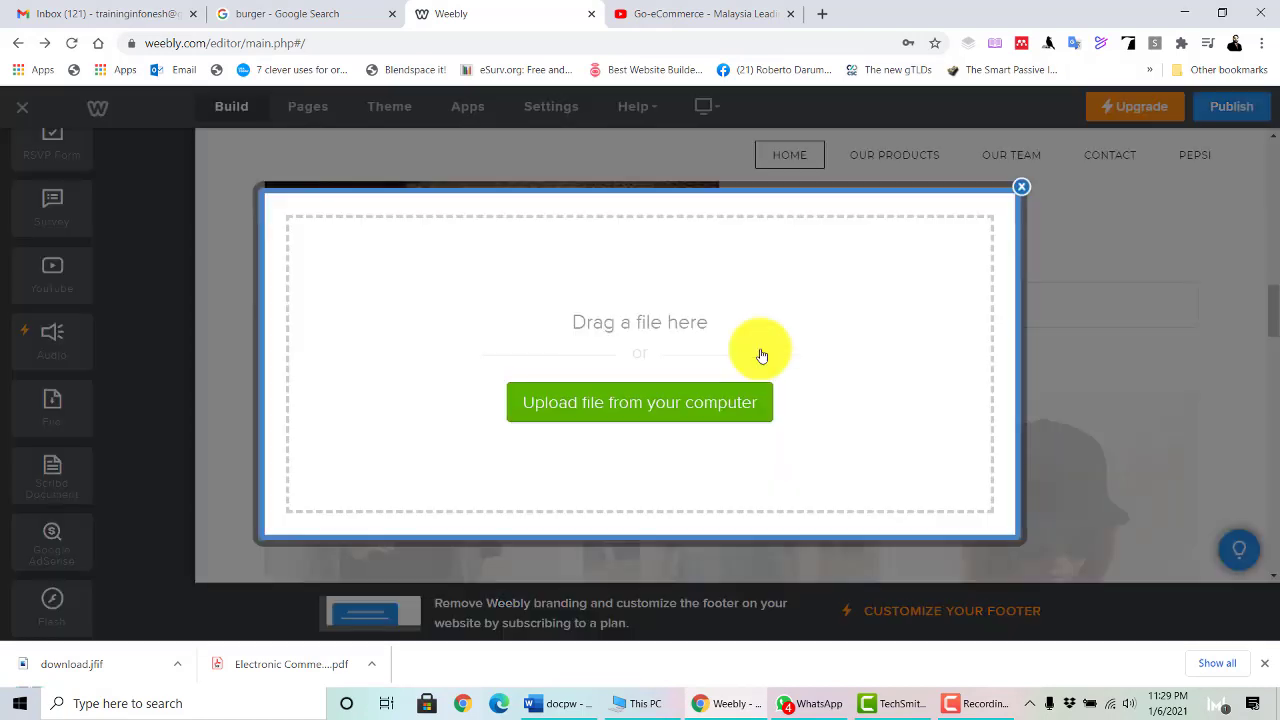
left_click(626, 410)
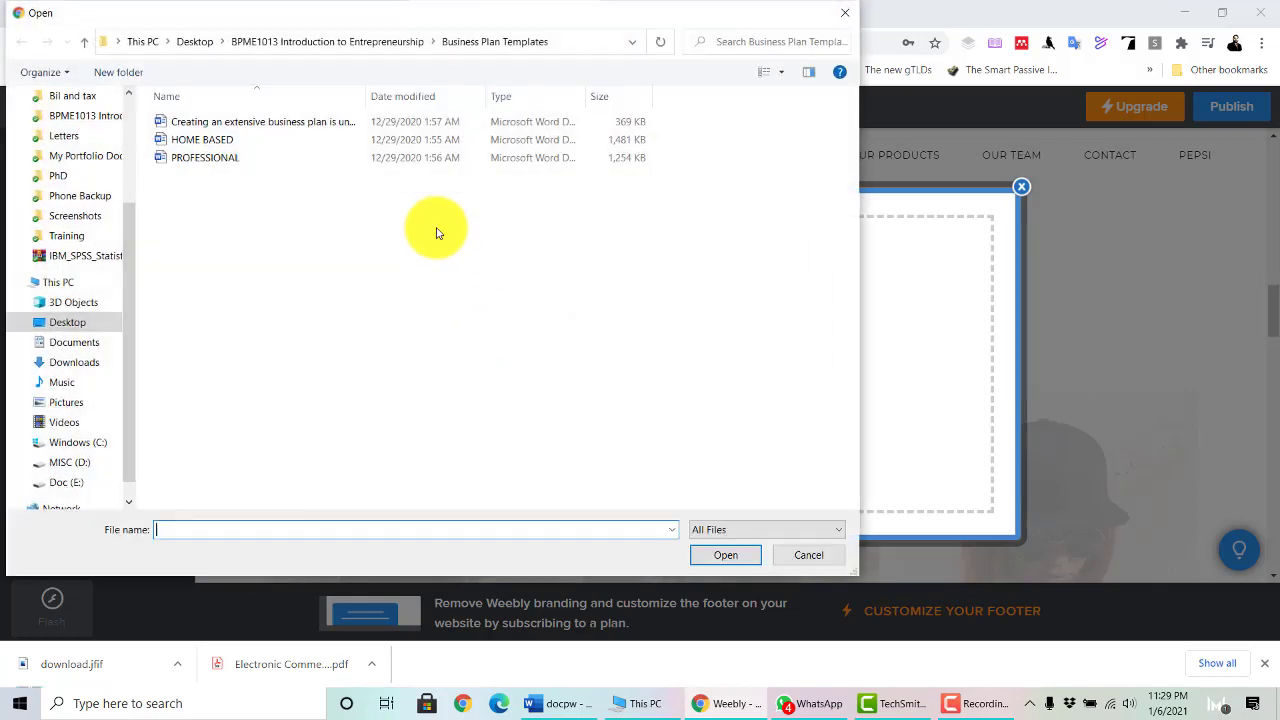
left_click(365, 45)
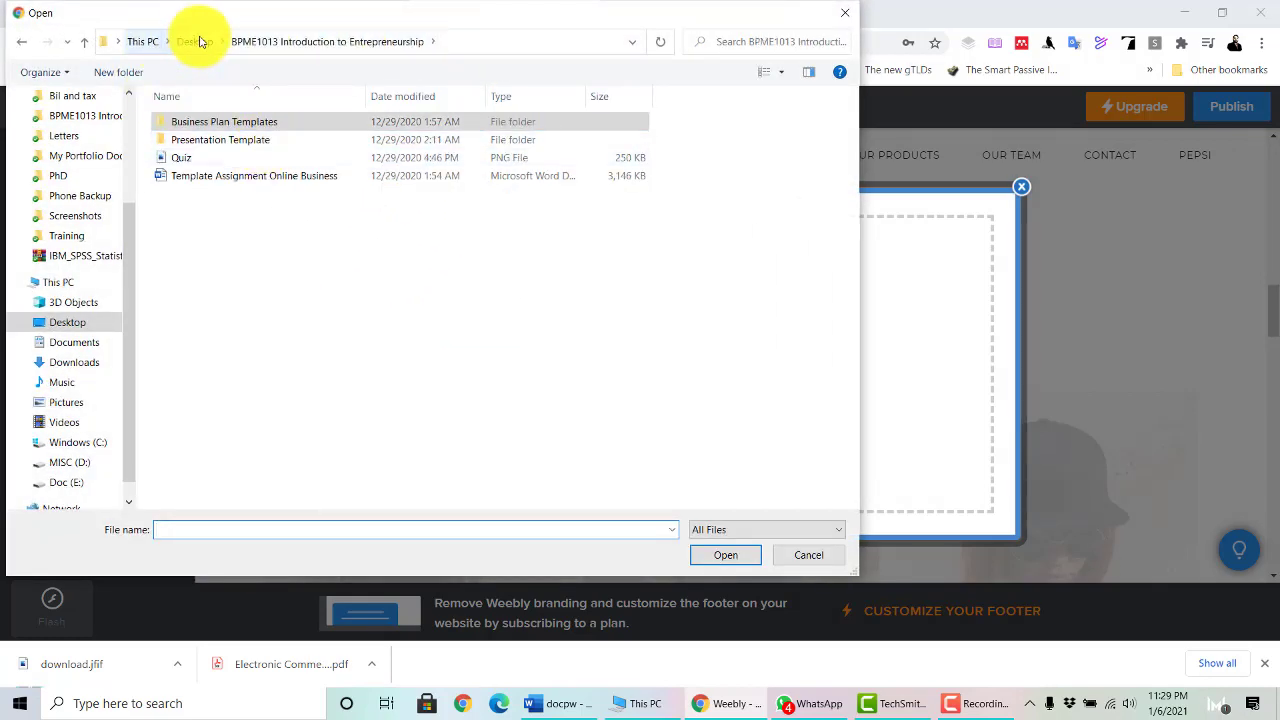
left_click(197, 41)
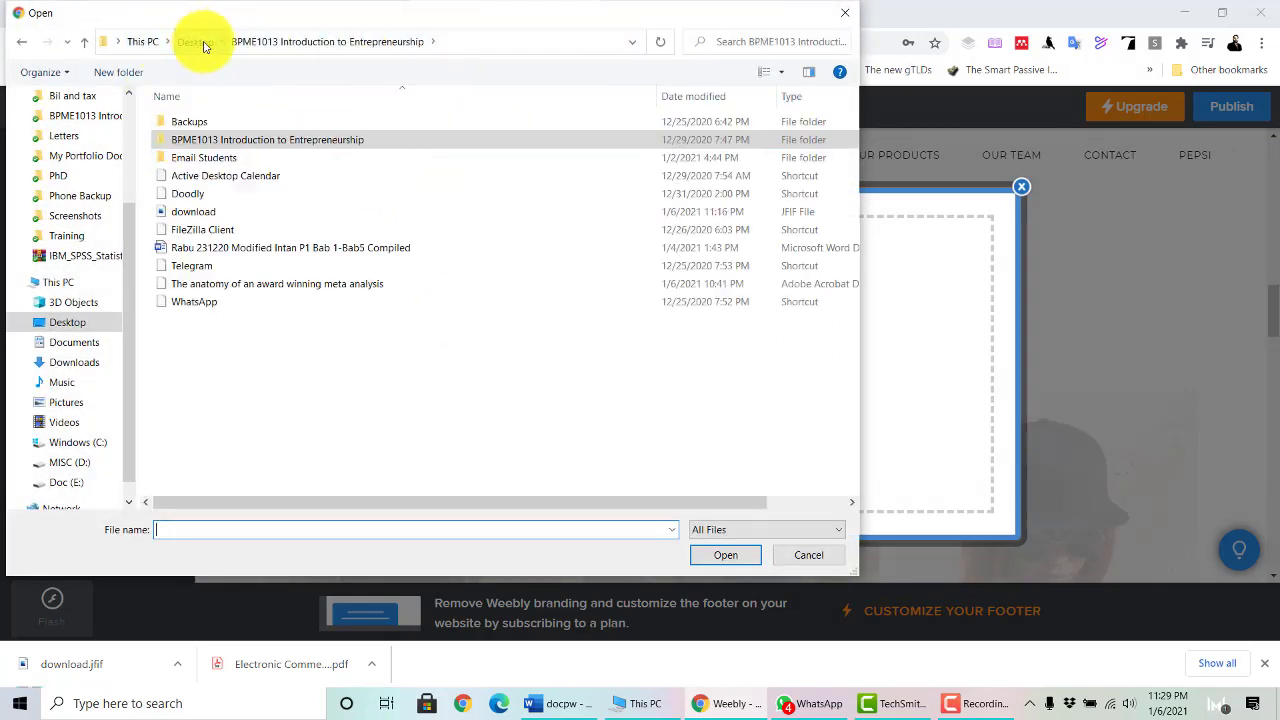
double_click(245, 283)
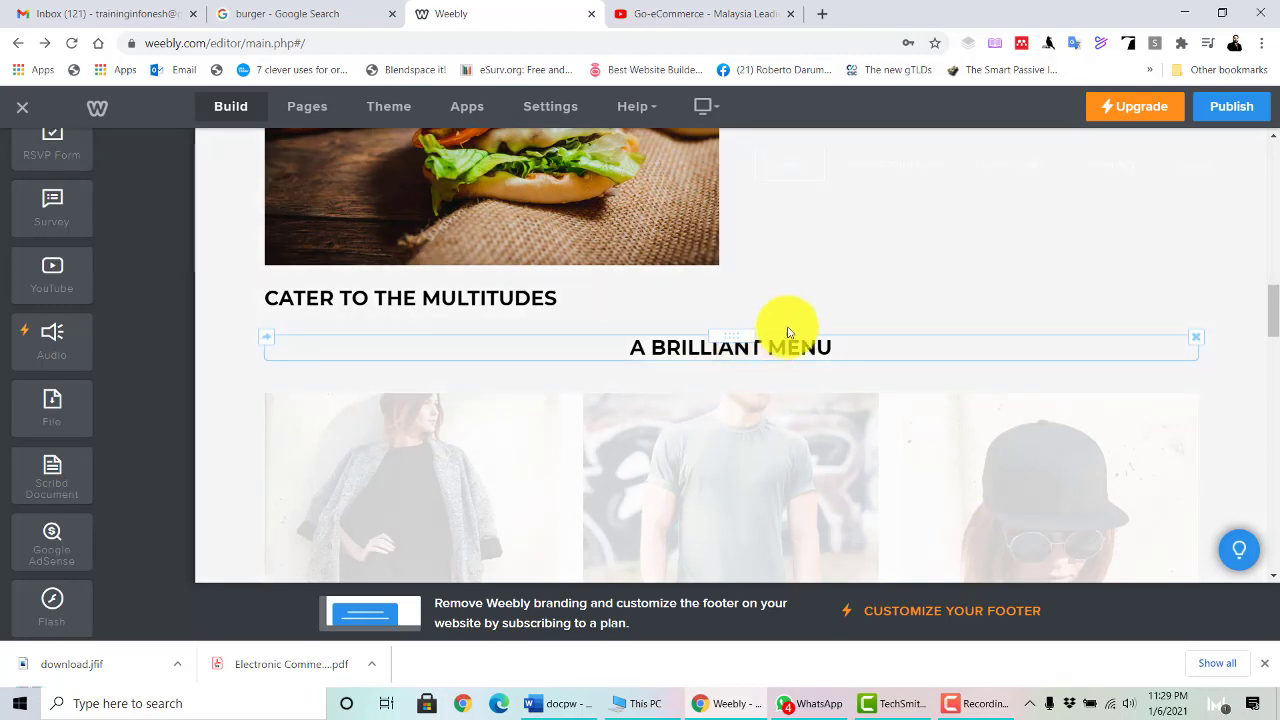
Step: Delete the professional.docx download element, keeping the meta analysis PDF download
scroll(1011, 290, "down", 10)
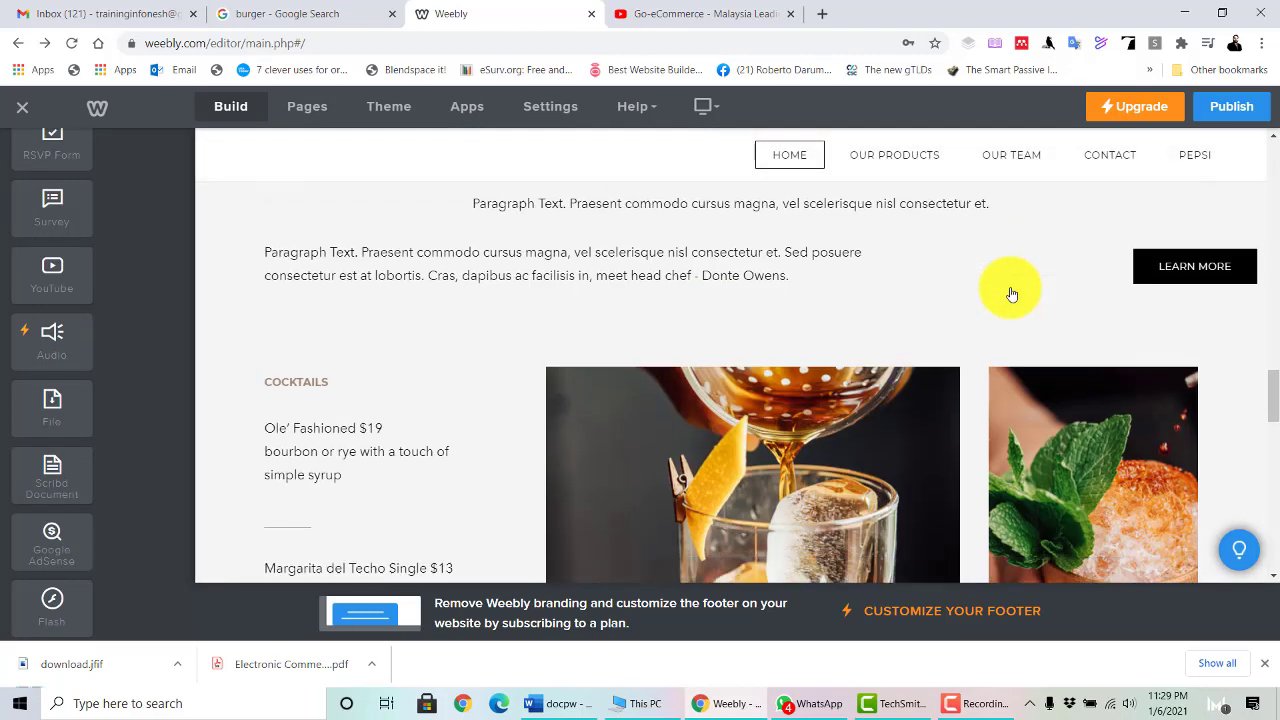
scroll(1011, 294, "up", 15)
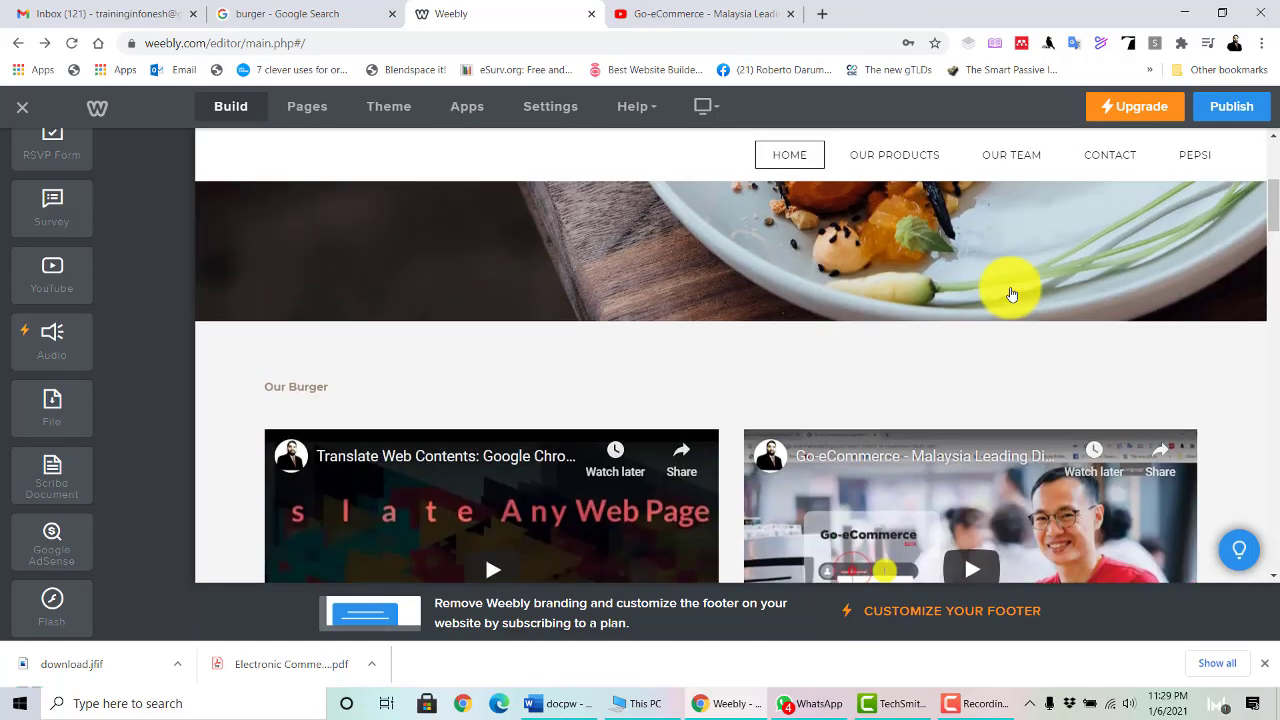
scroll(1011, 294, "down", 5)
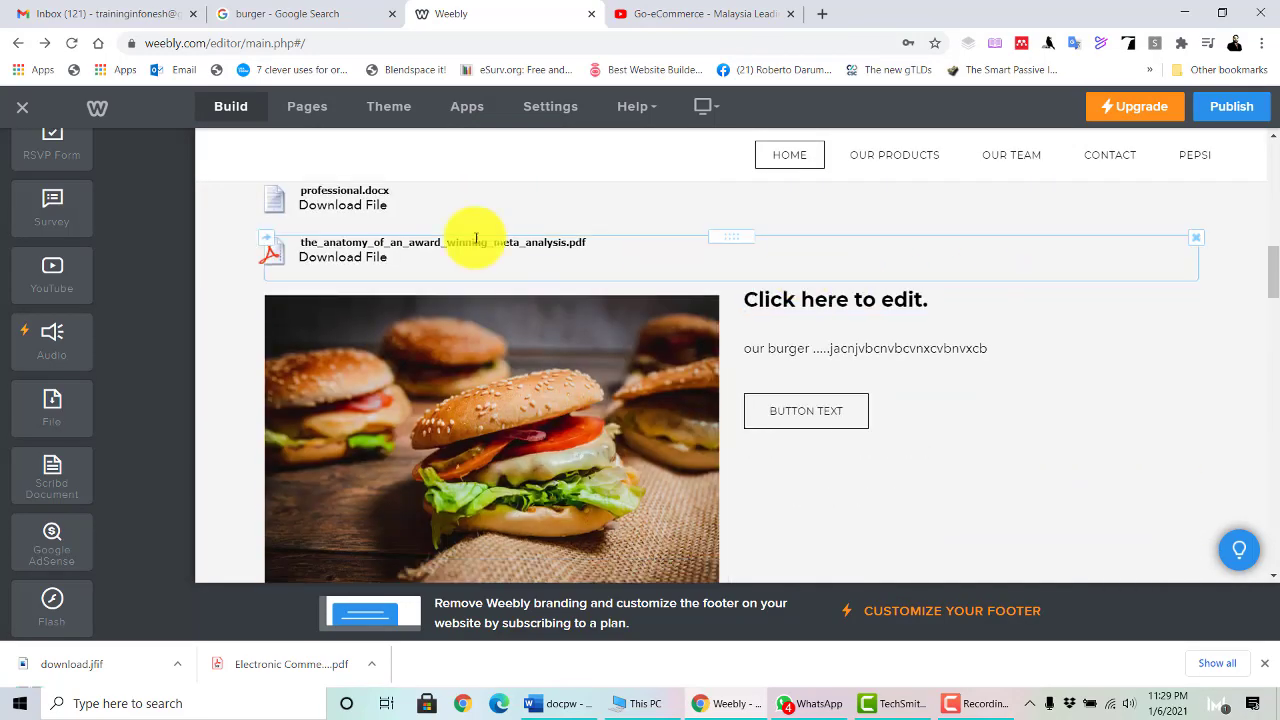
scroll(309, 257, "up", 1)
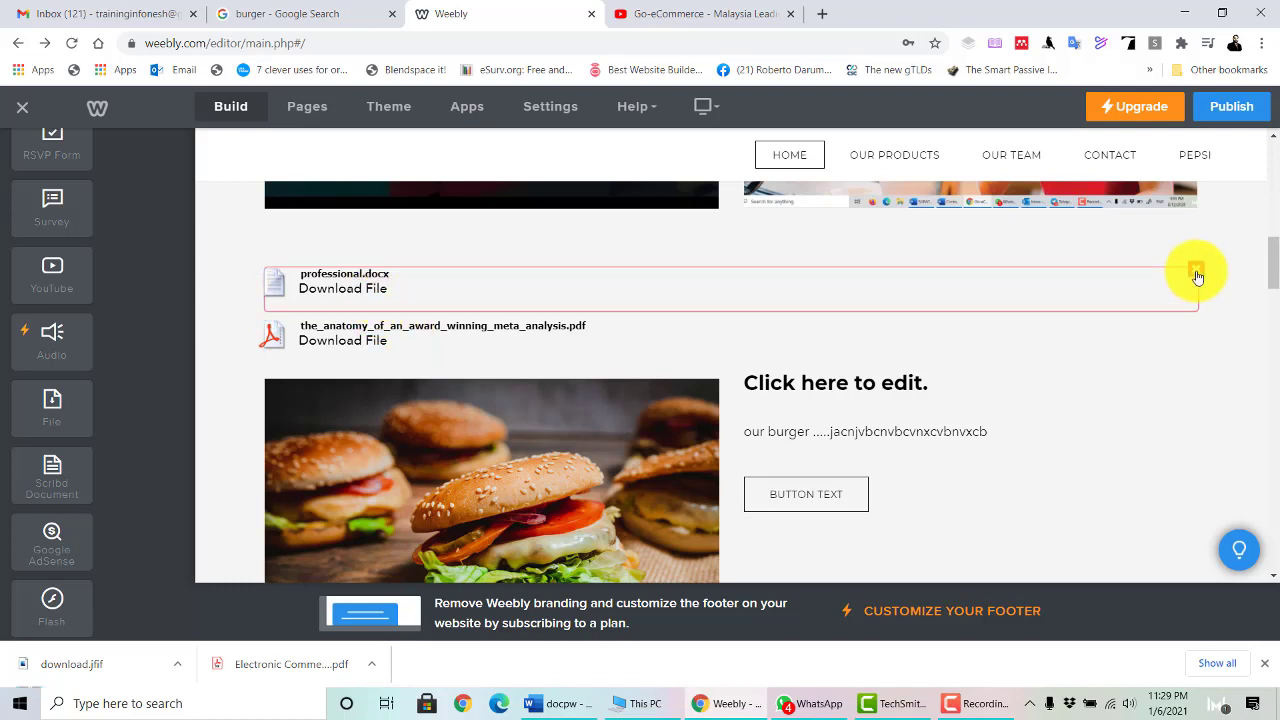
left_click(1197, 275)
left_click(1155, 218)
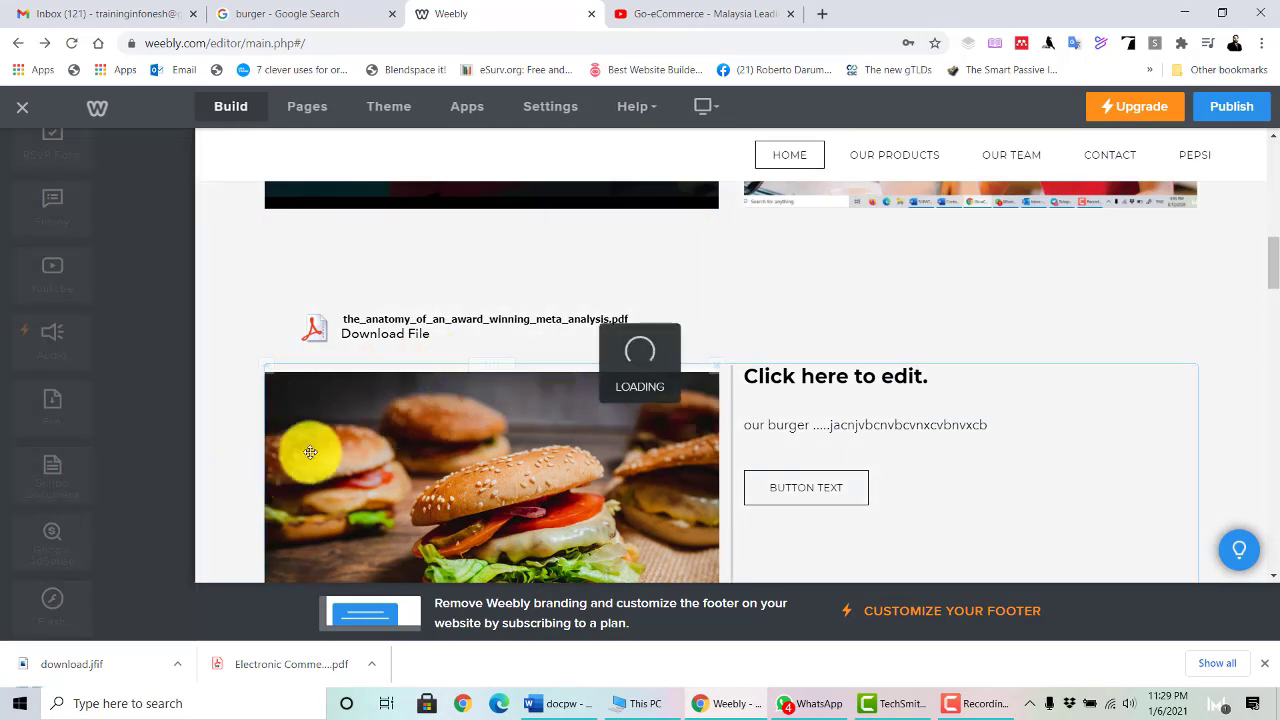
scroll(95, 462, "down", 3)
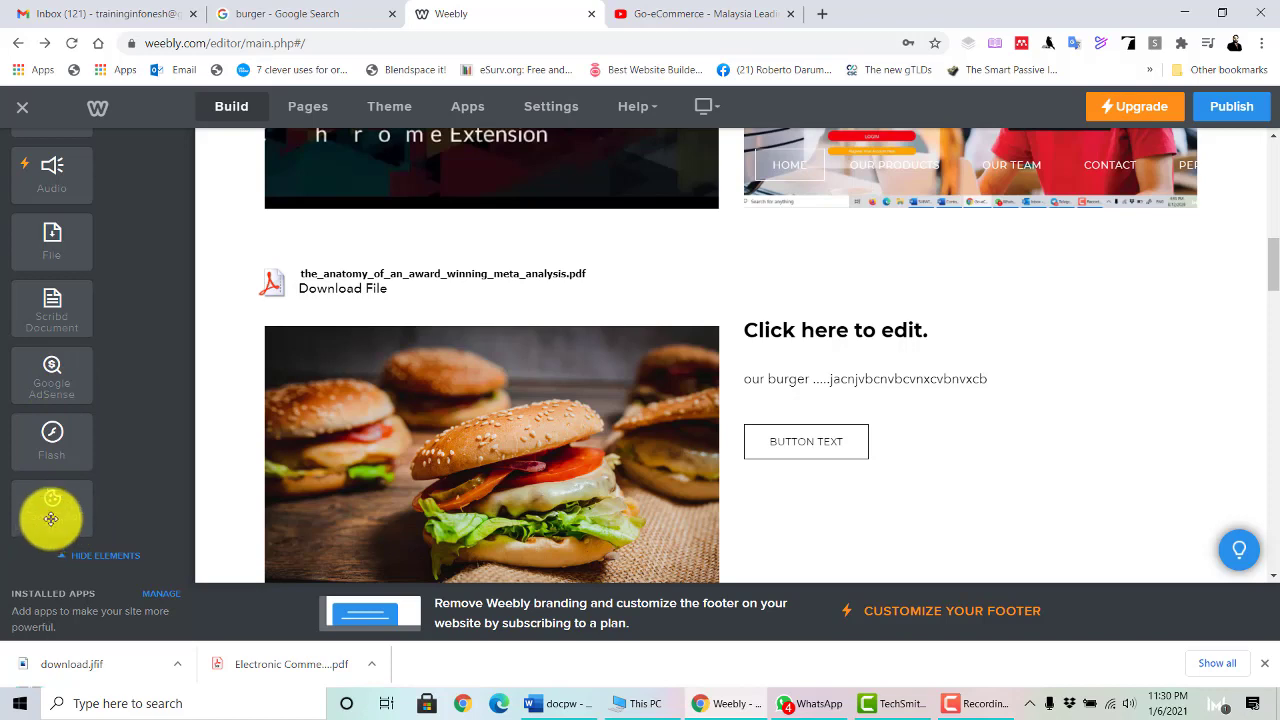
scroll(50, 496, "down", 1)
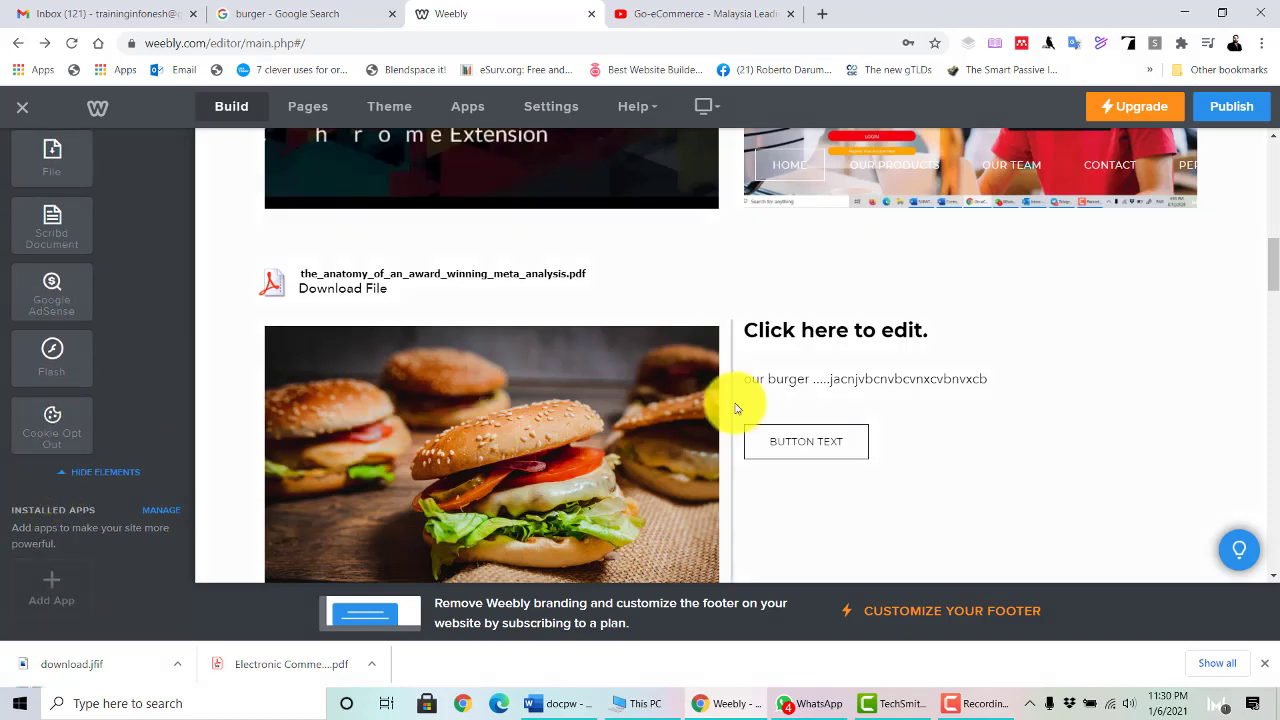
scroll(737, 403, "up", 10)
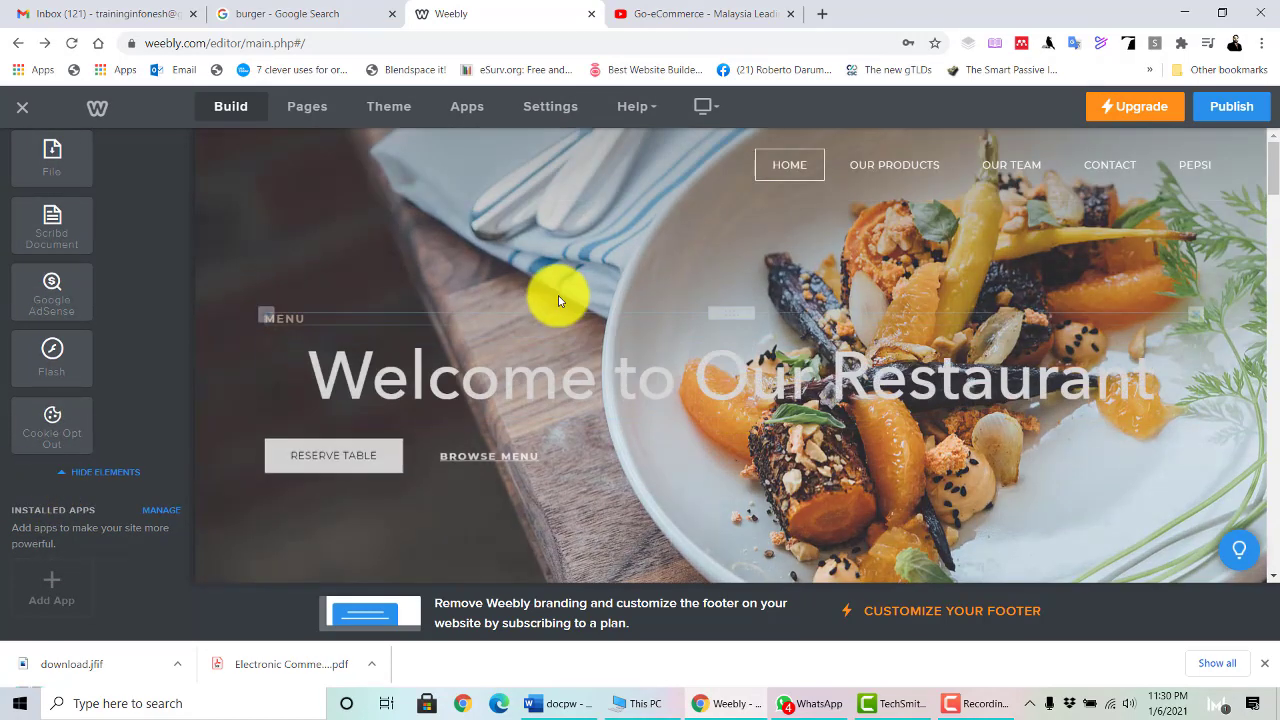
Step: Go from the DRINKS page under OUR PRODUCTS to the CONTACT page in the editor
mouse_move(903, 175)
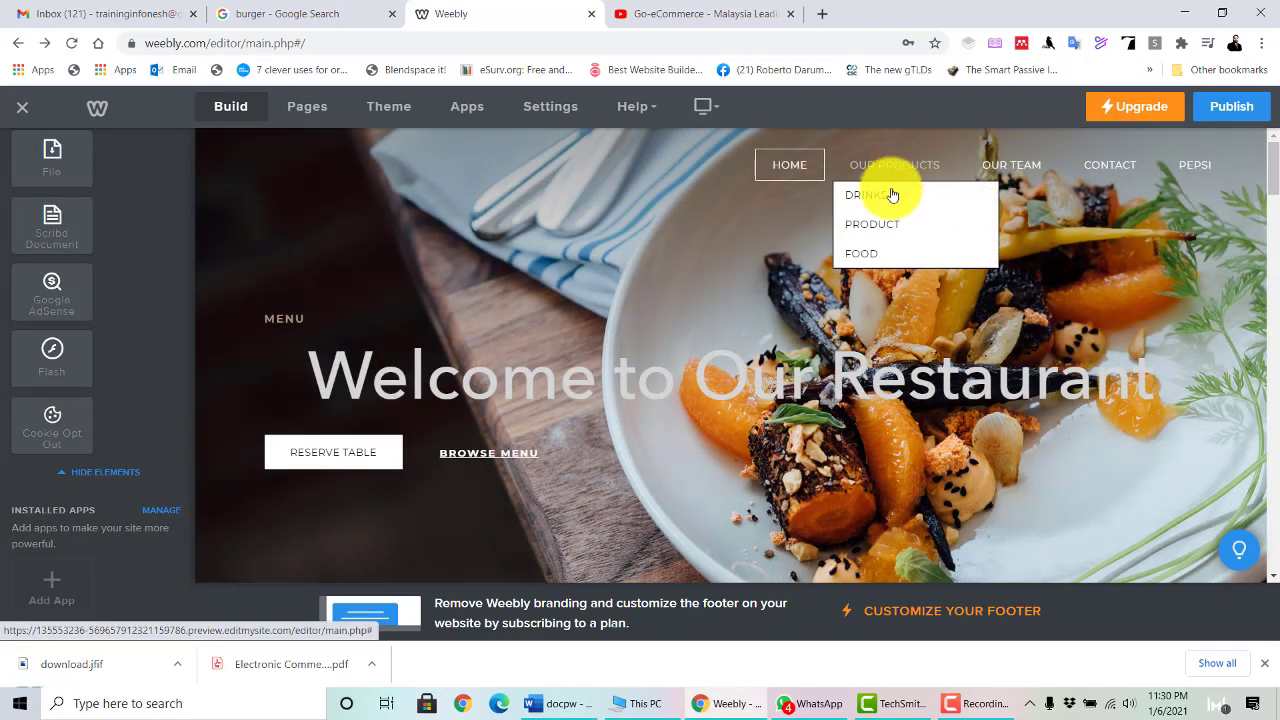
left_click(872, 200)
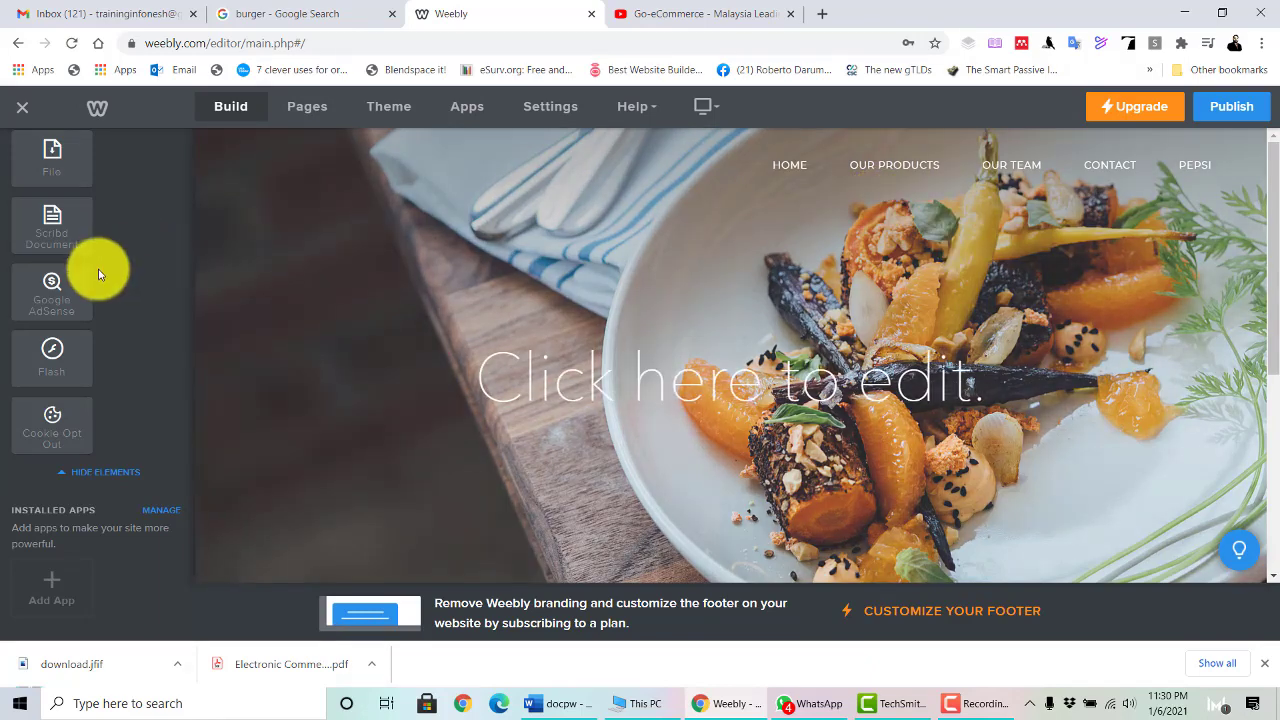
scroll(105, 375, "up", 5)
scroll(105, 381, "up", 10)
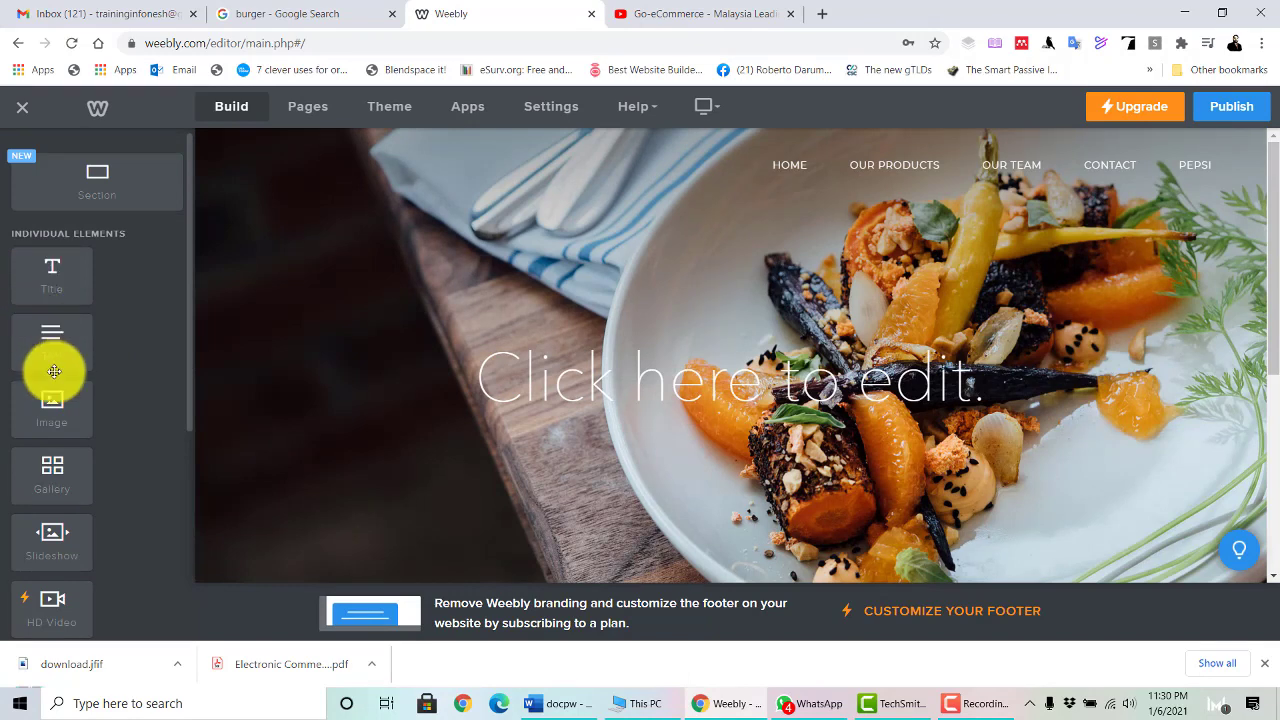
mouse_move(894, 163)
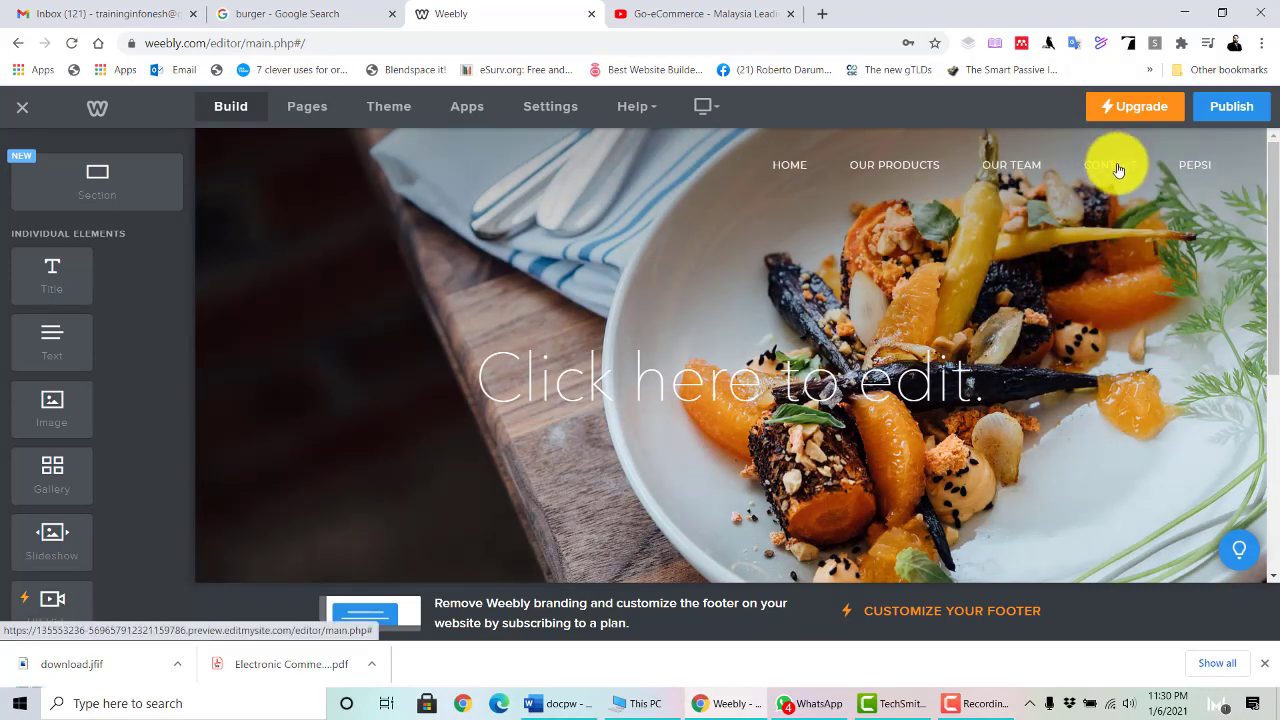
left_click(1118, 170)
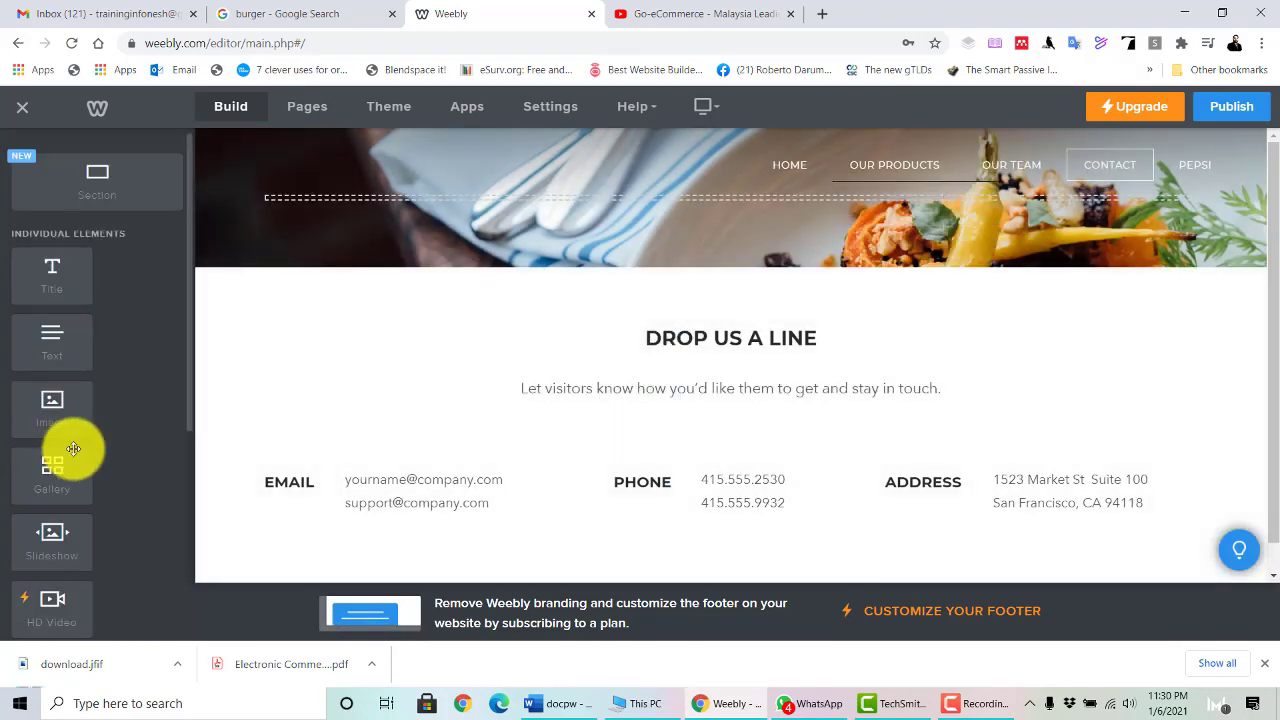
Step: Place a Spacer, then a Contact Form with Name, Email and Comment, below DROP US A LINE
scroll(48, 428, "down", 3)
left_click_drag(48, 428, 720, 440)
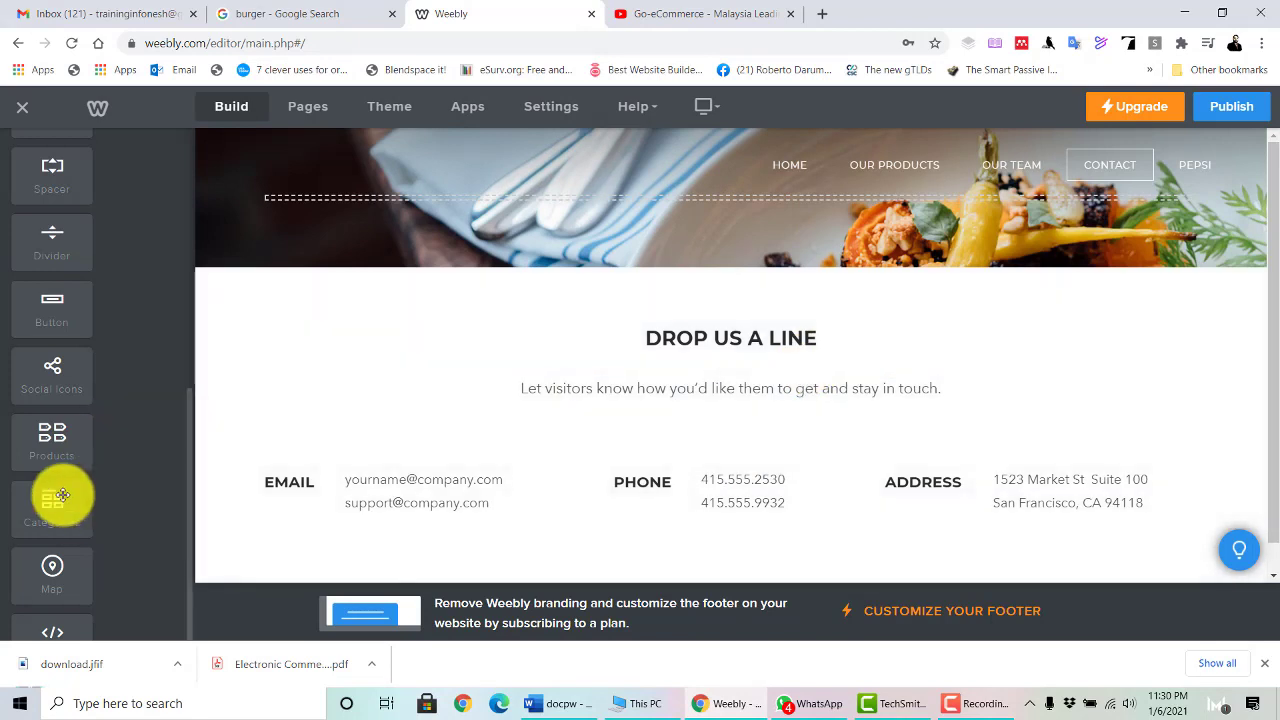
scroll(74, 463, "down", 5)
scroll(63, 443, "down", 1)
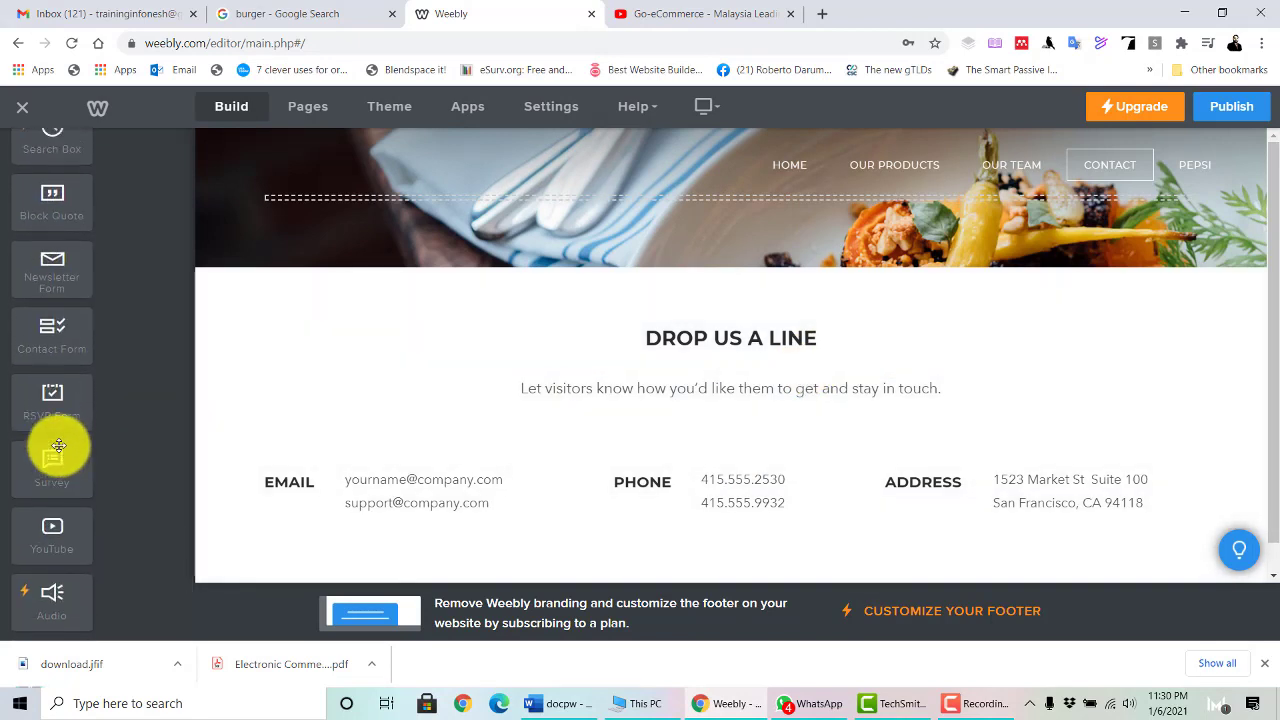
left_click_drag(51, 406, 770, 352)
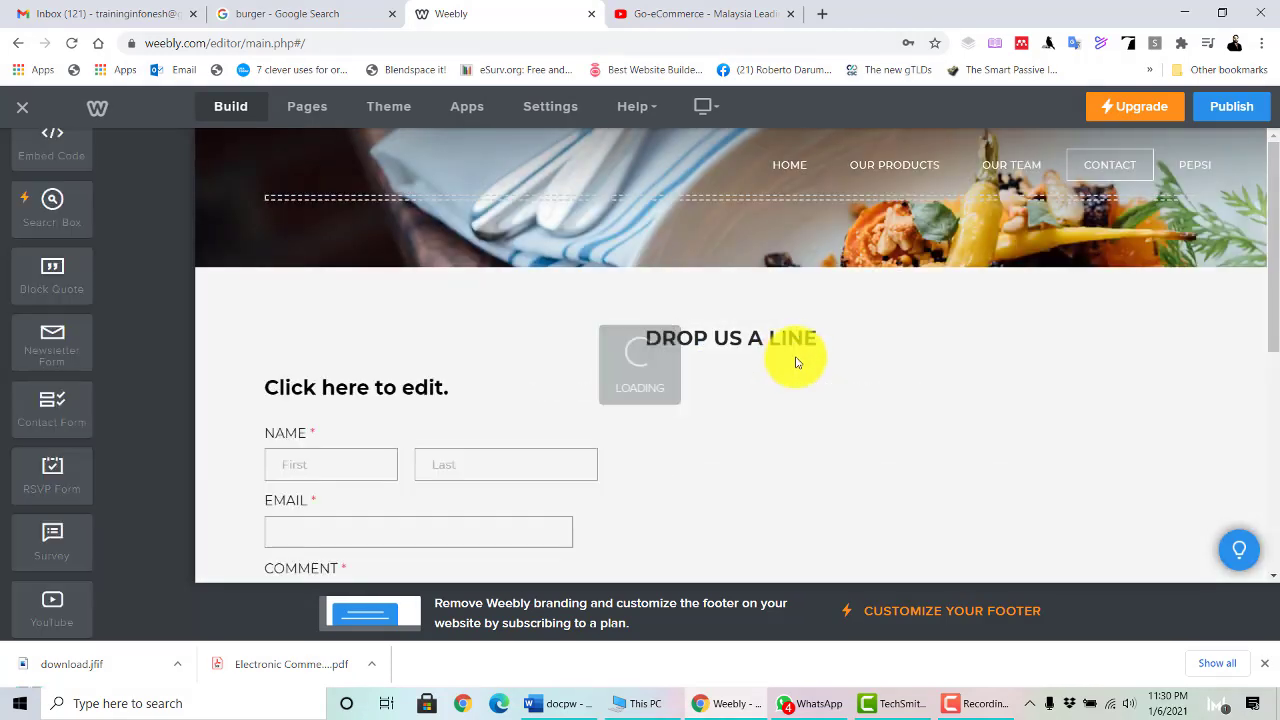
scroll(496, 466, "down", 1)
Step: Select the new contact form and change its title to 'Contact Us'
left_click(368, 318)
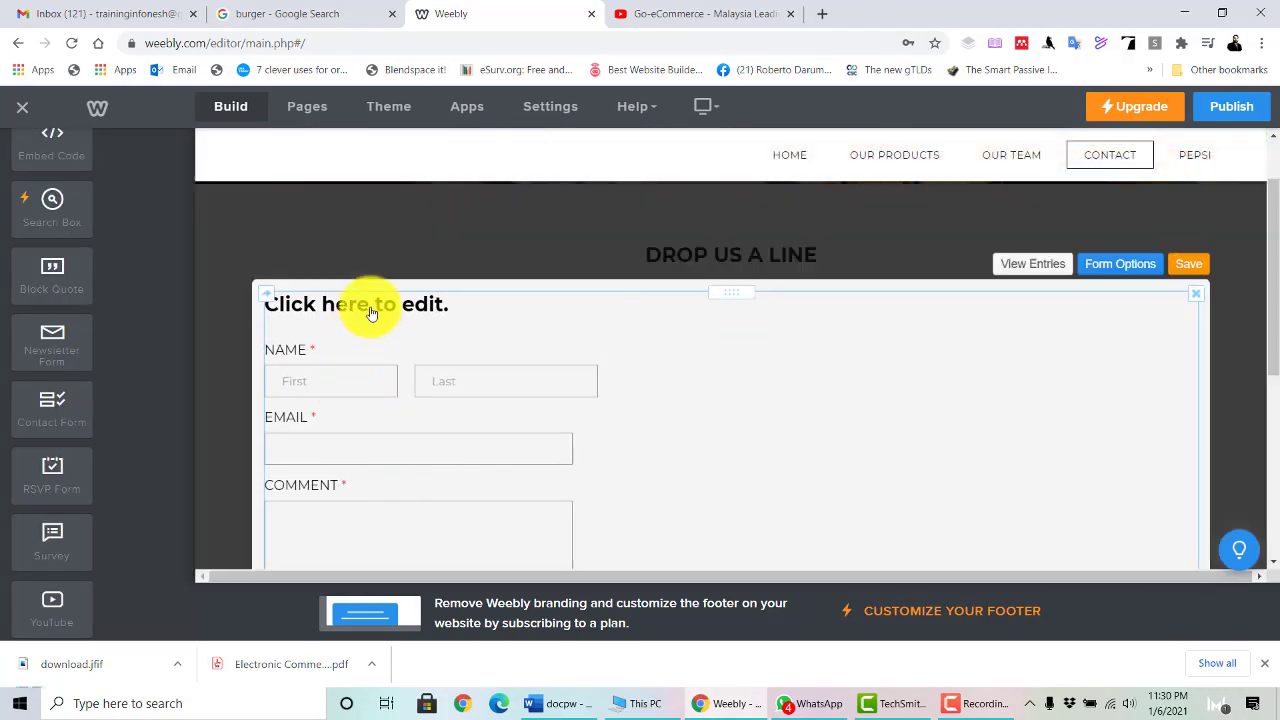
key("ctrl+a")
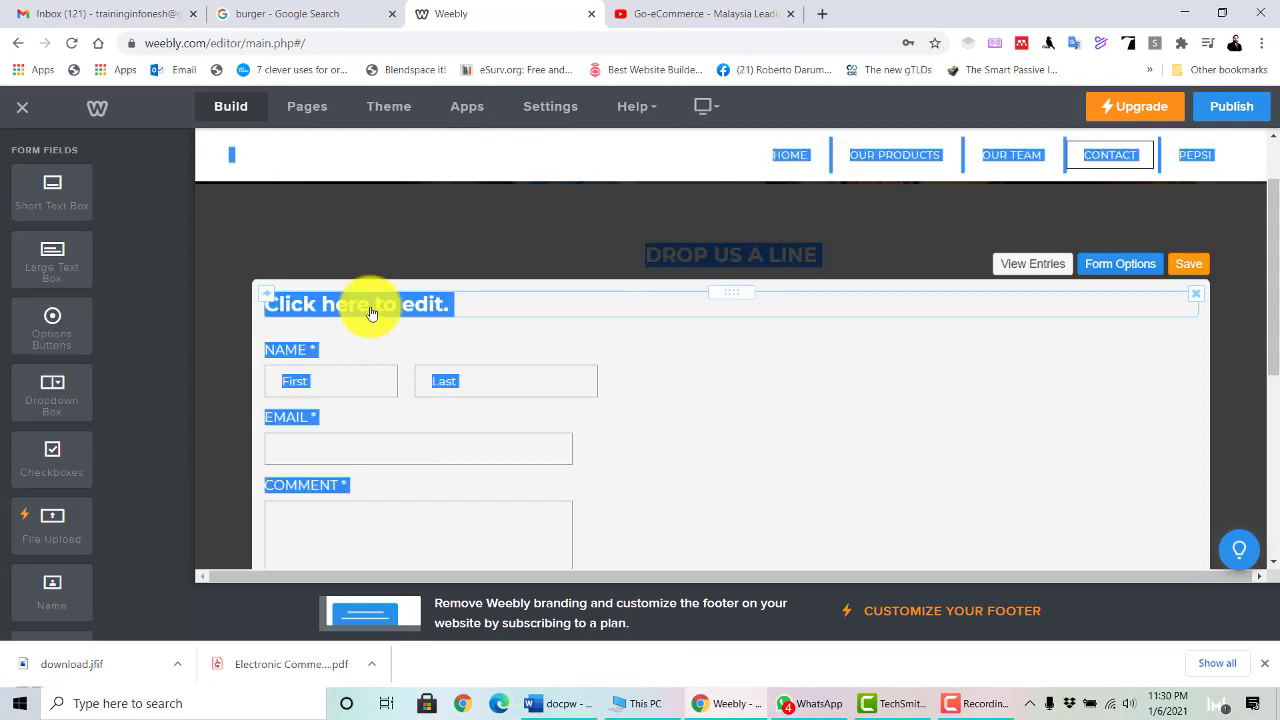
left_click(481, 301)
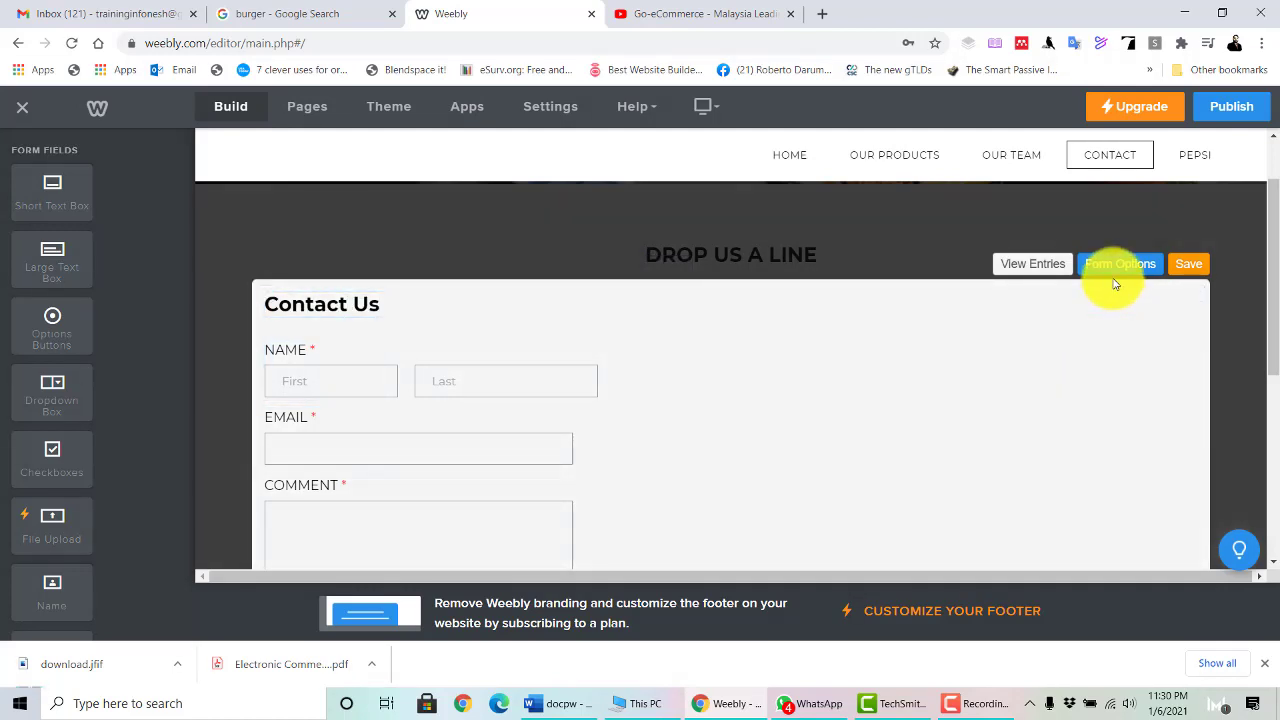
left_click(1120, 268)
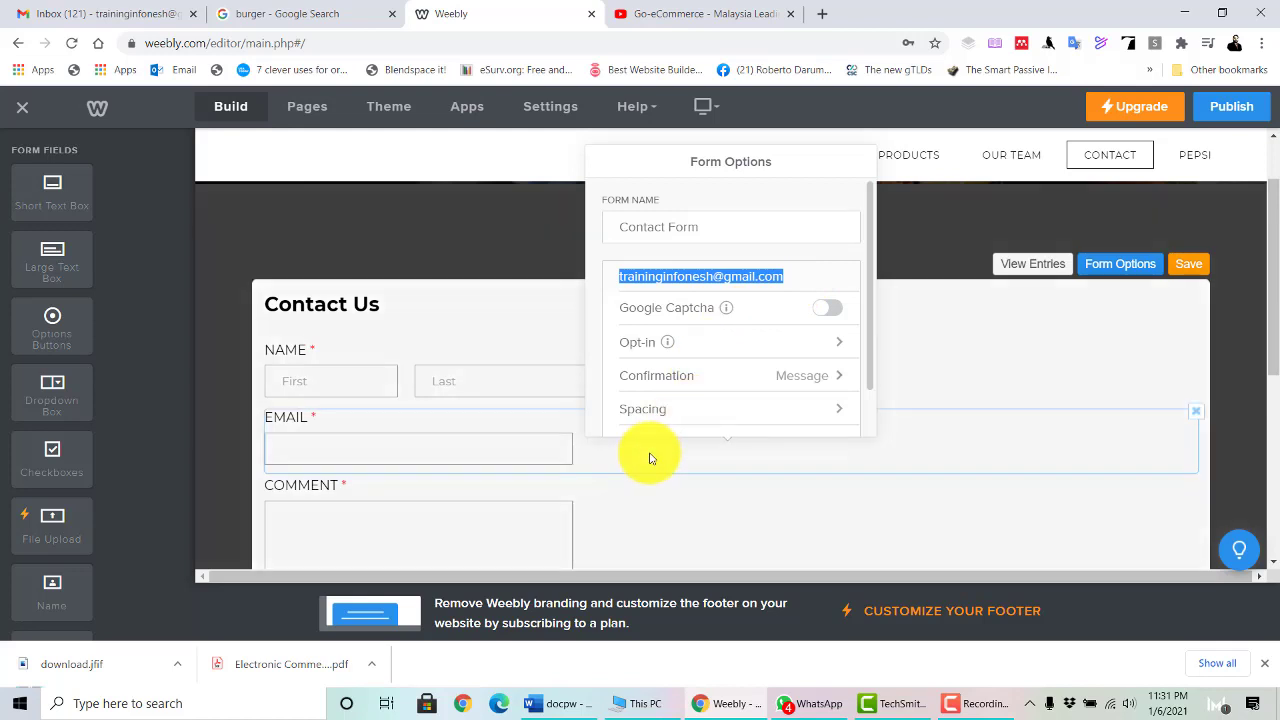
Step: Review the Comment and Email field settings and the 'Contact Us' title, then save the form
scroll(985, 443, "down", 2)
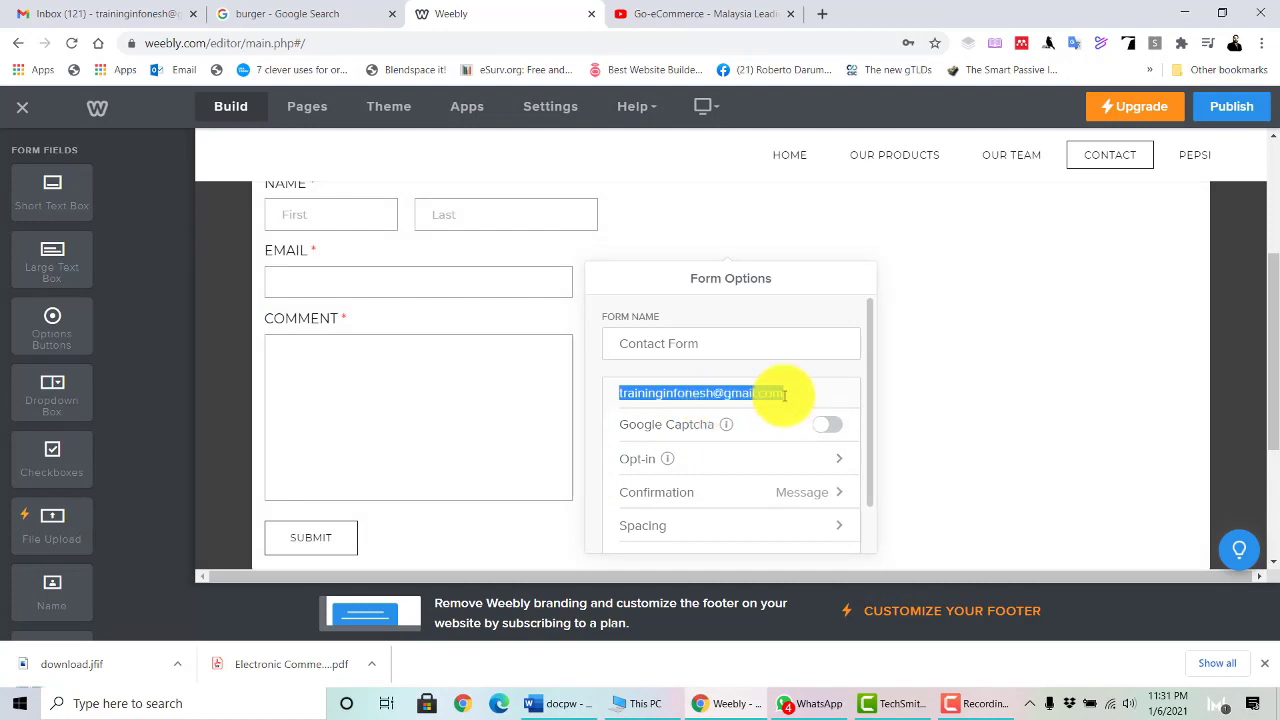
left_click(1023, 343)
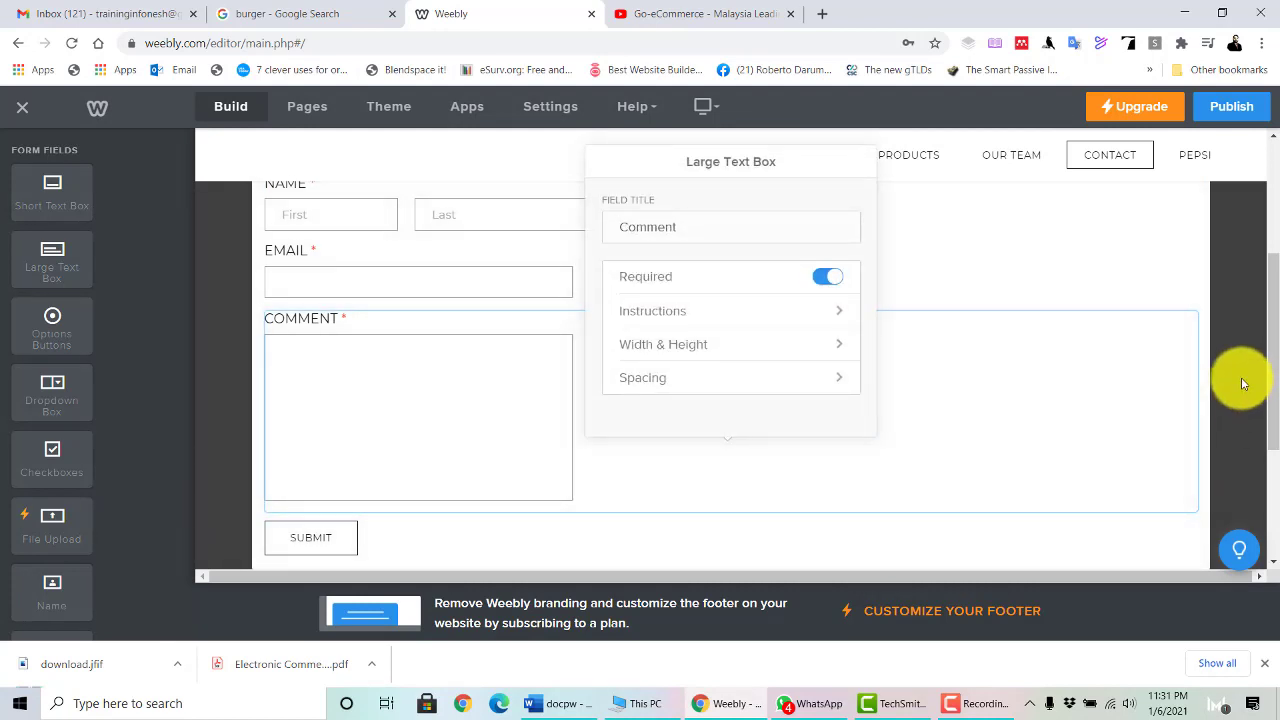
left_click(1240, 380)
left_click(784, 278)
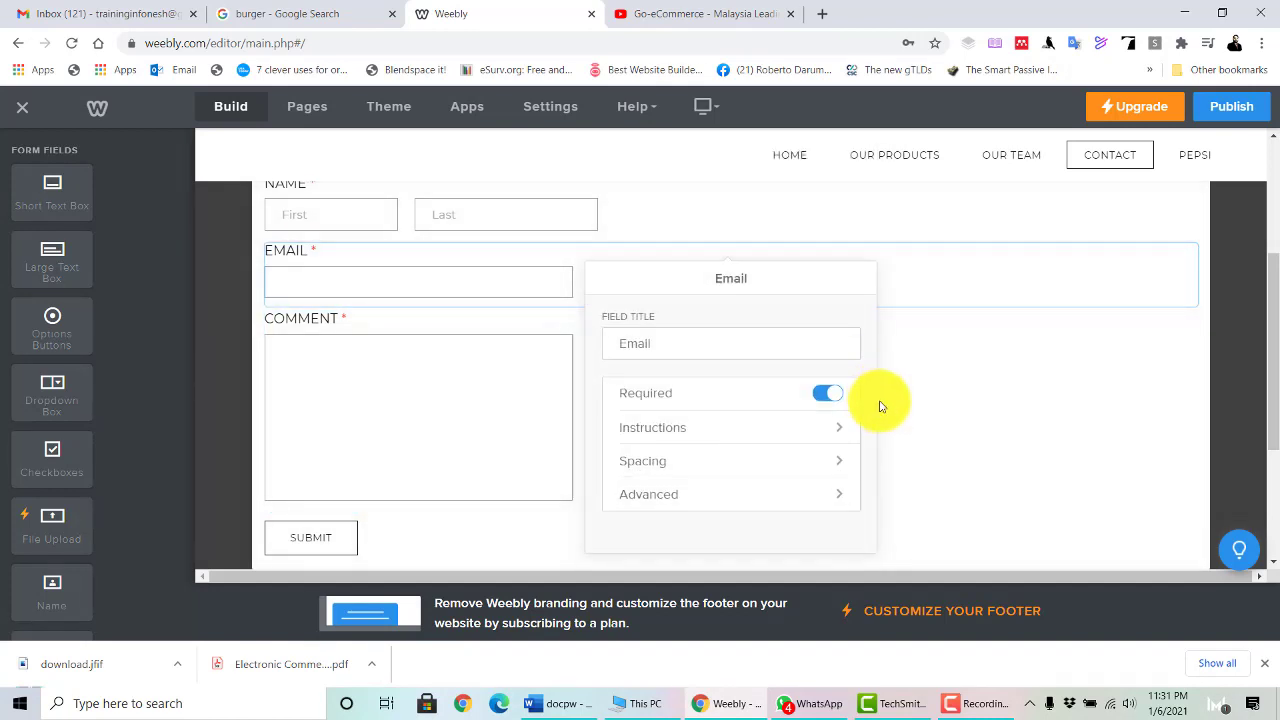
scroll(930, 415, "up", 3)
left_click(1150, 414)
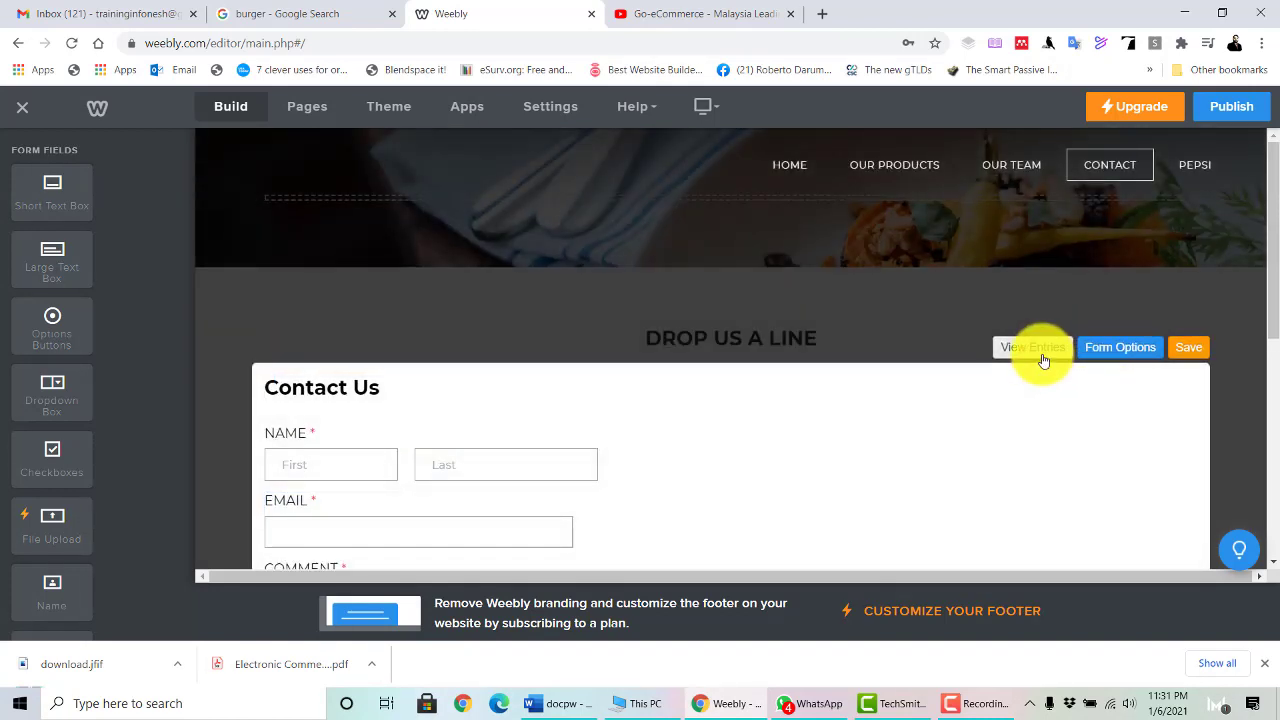
left_click(897, 412)
left_click(544, 386)
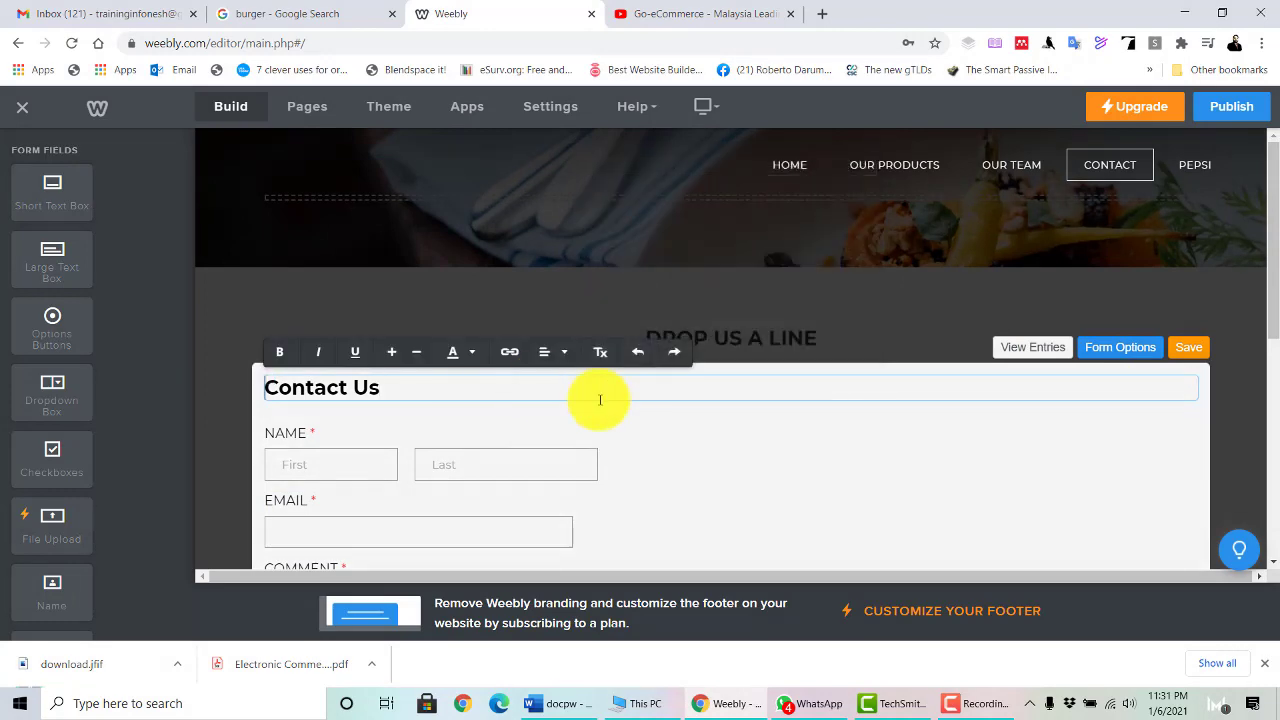
scroll(926, 450, "down", 5)
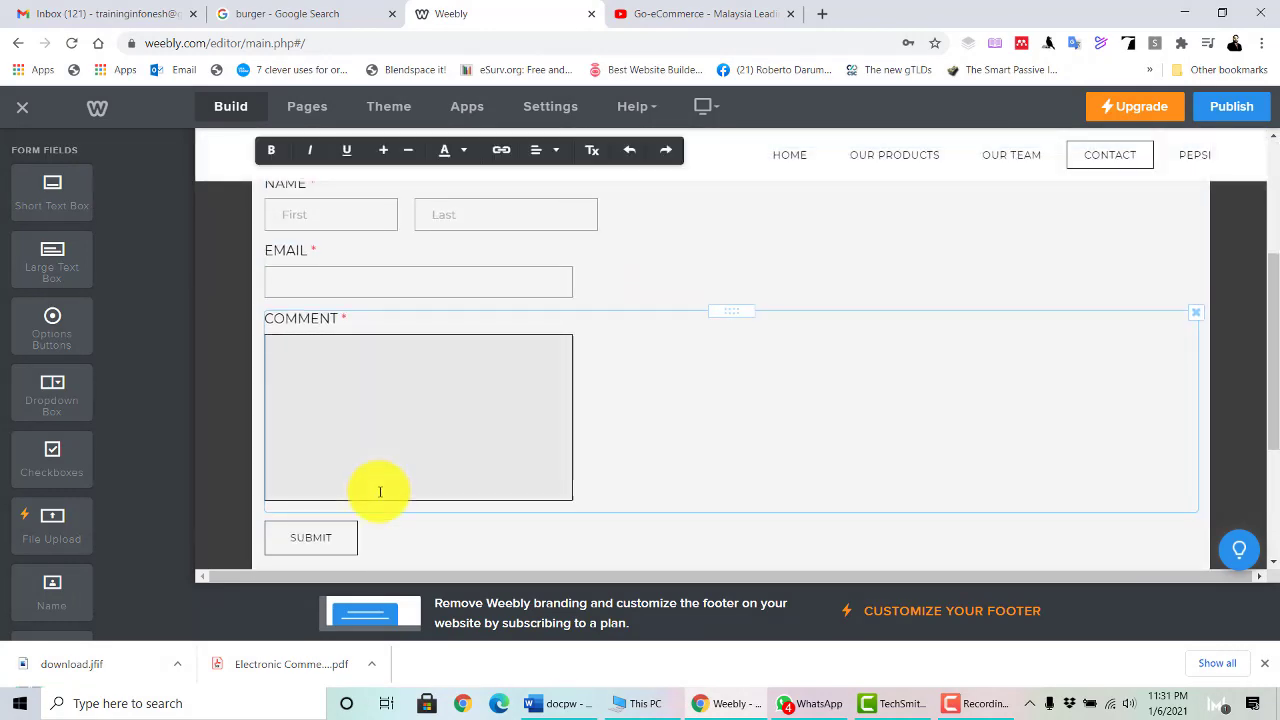
scroll(42, 440, "down", 2)
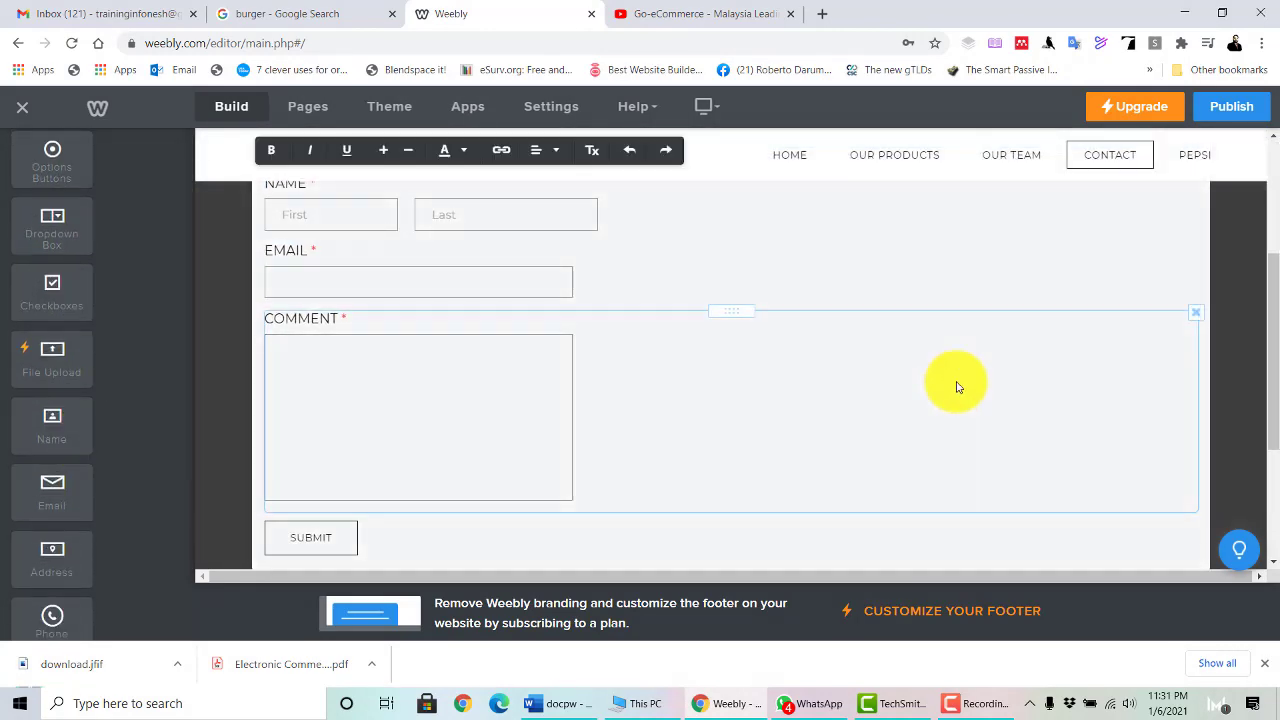
scroll(954, 380, "up", 3)
left_click(1190, 348)
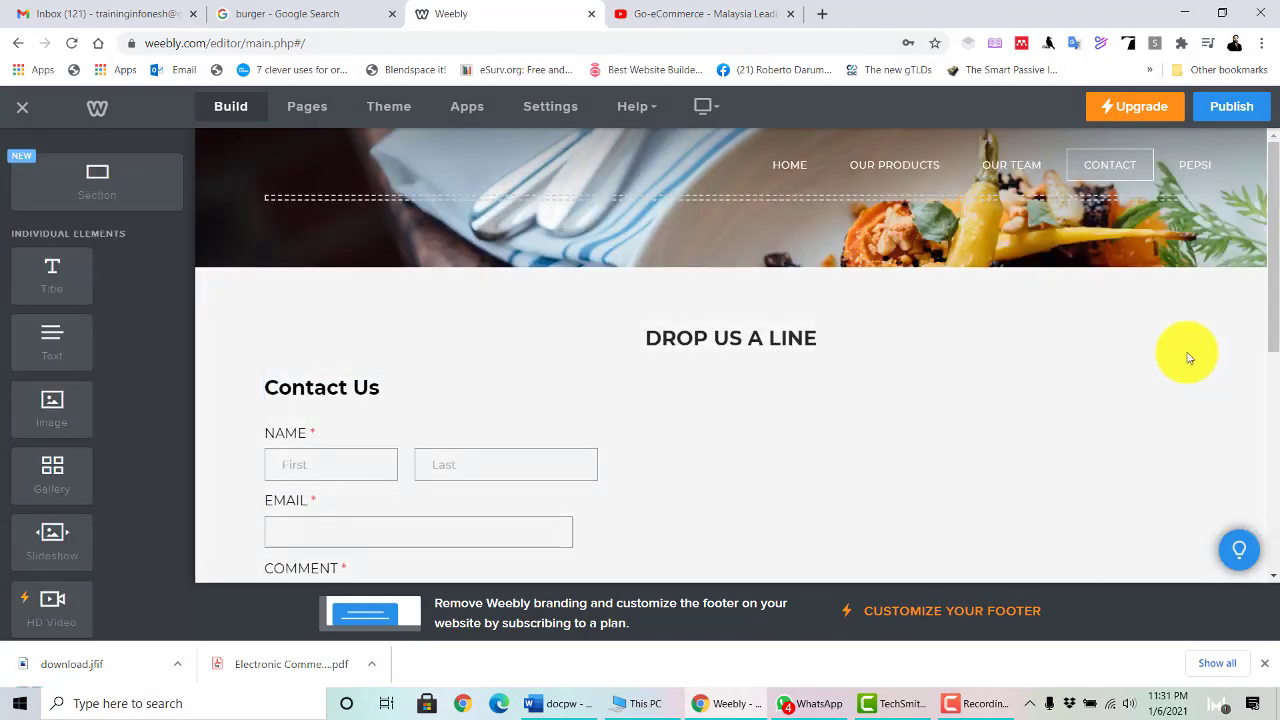
Step: Show all elements and drop a Map beside the contact form's Comment field
scroll(742, 450, "down", 3)
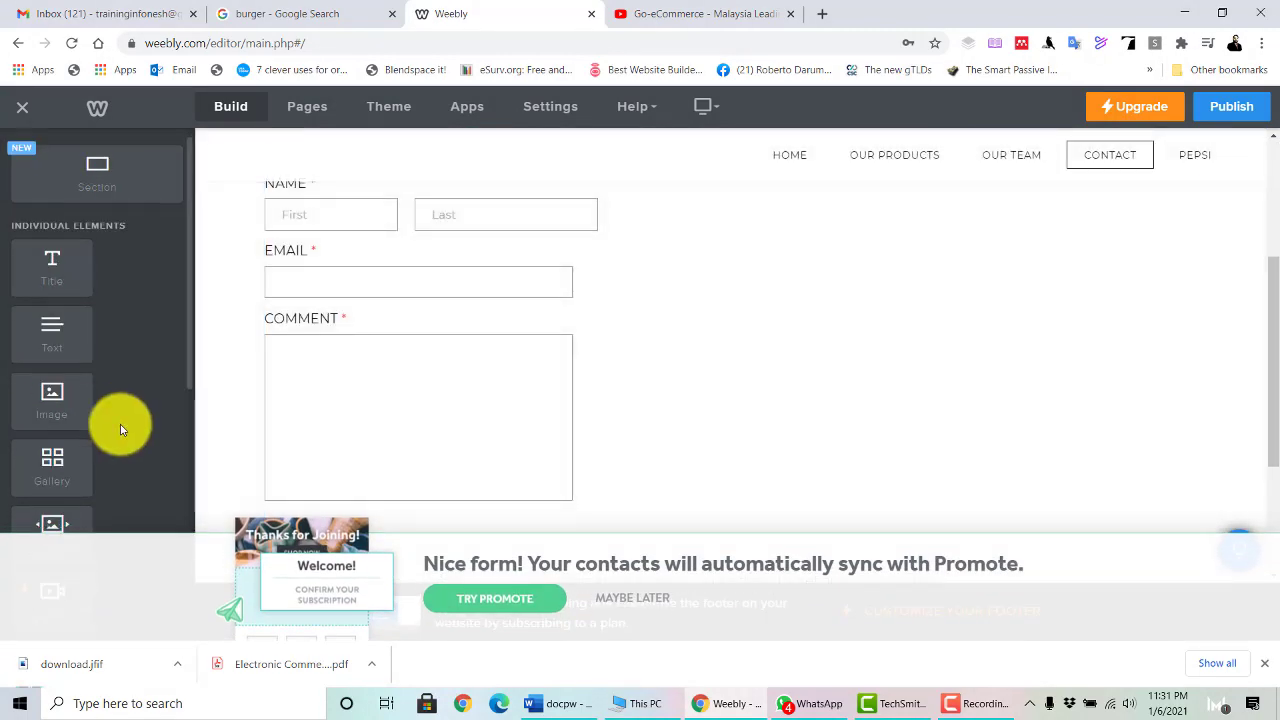
scroll(100, 420, "down", 4)
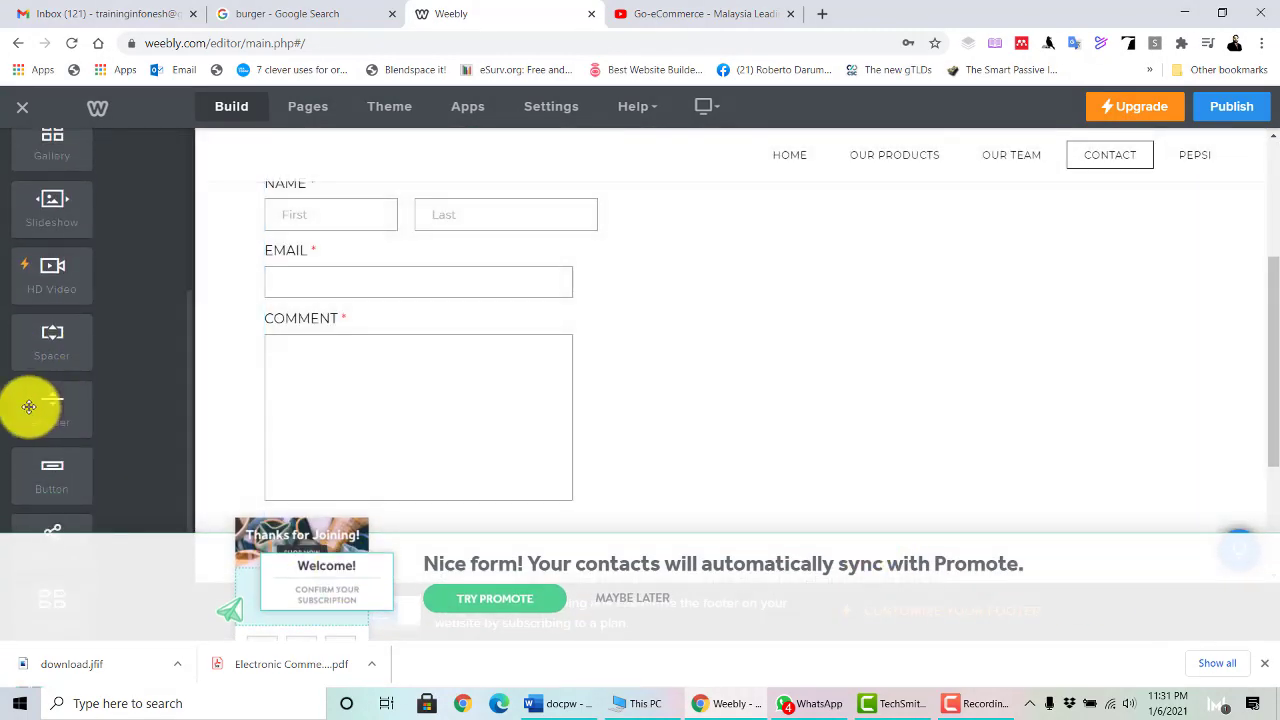
scroll(30, 414, "down", 4)
scroll(45, 412, "up", 2)
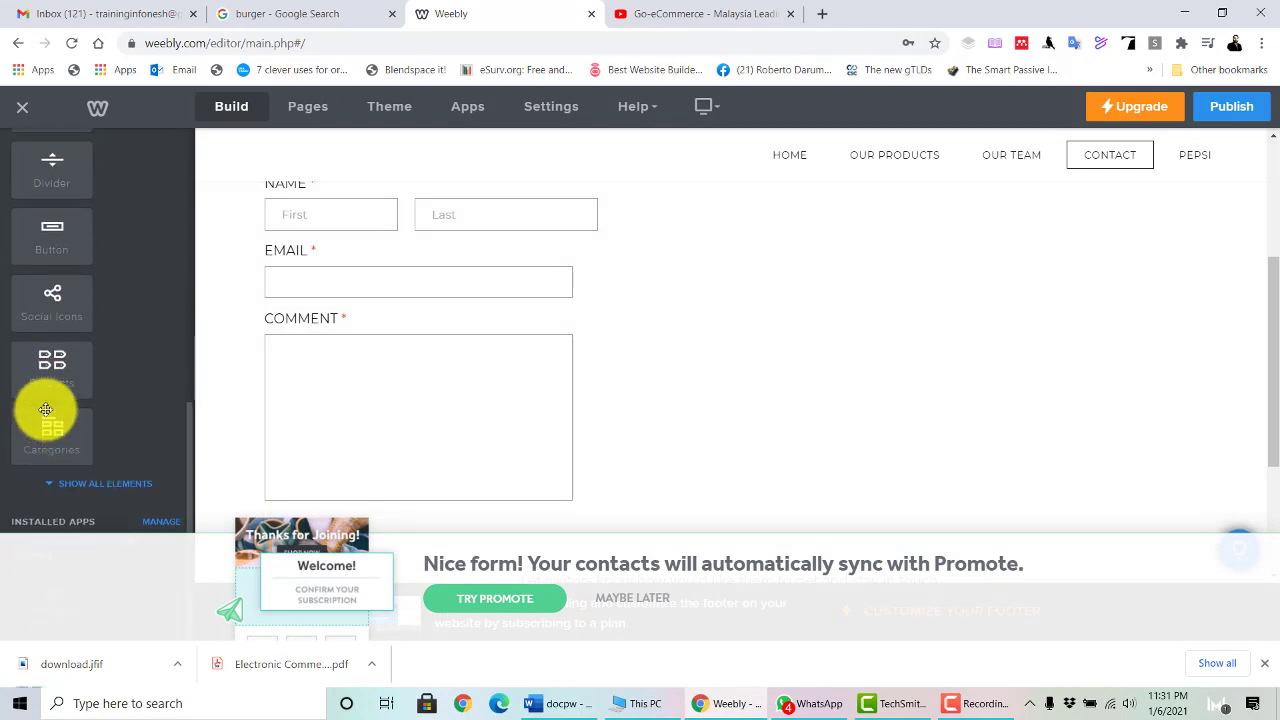
scroll(45, 403, "up", 5)
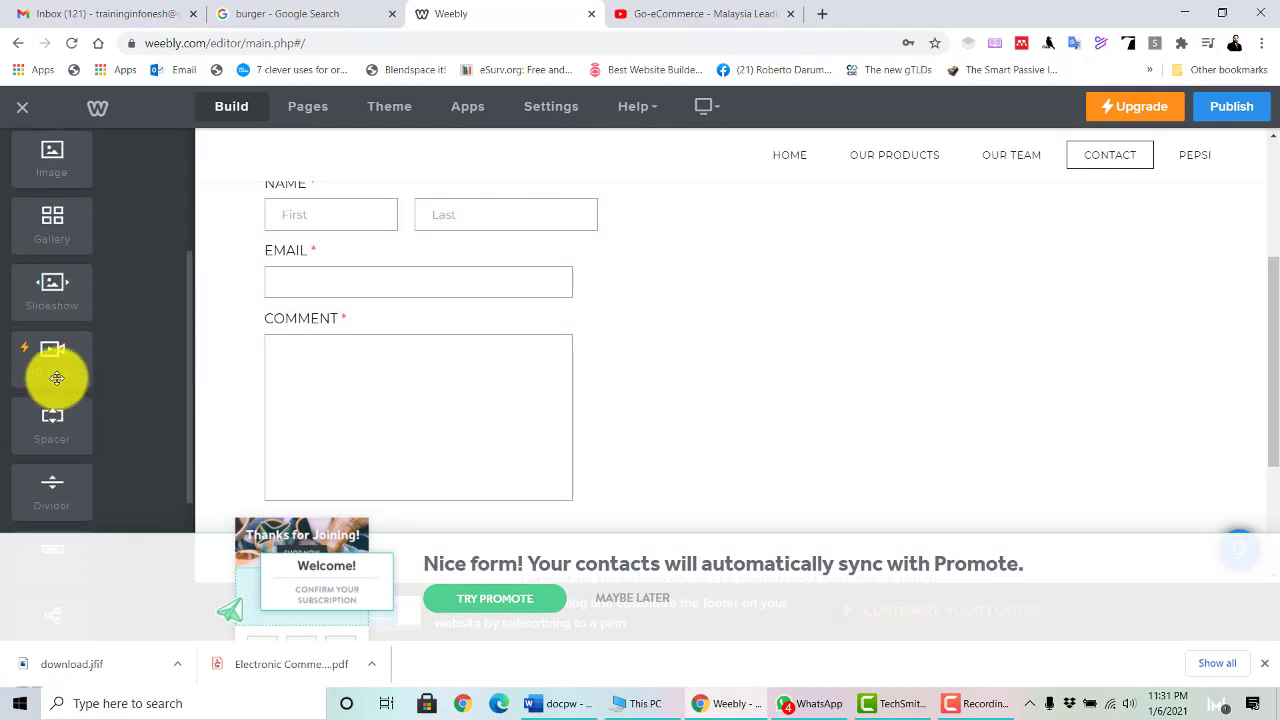
scroll(57, 378, "down", 8)
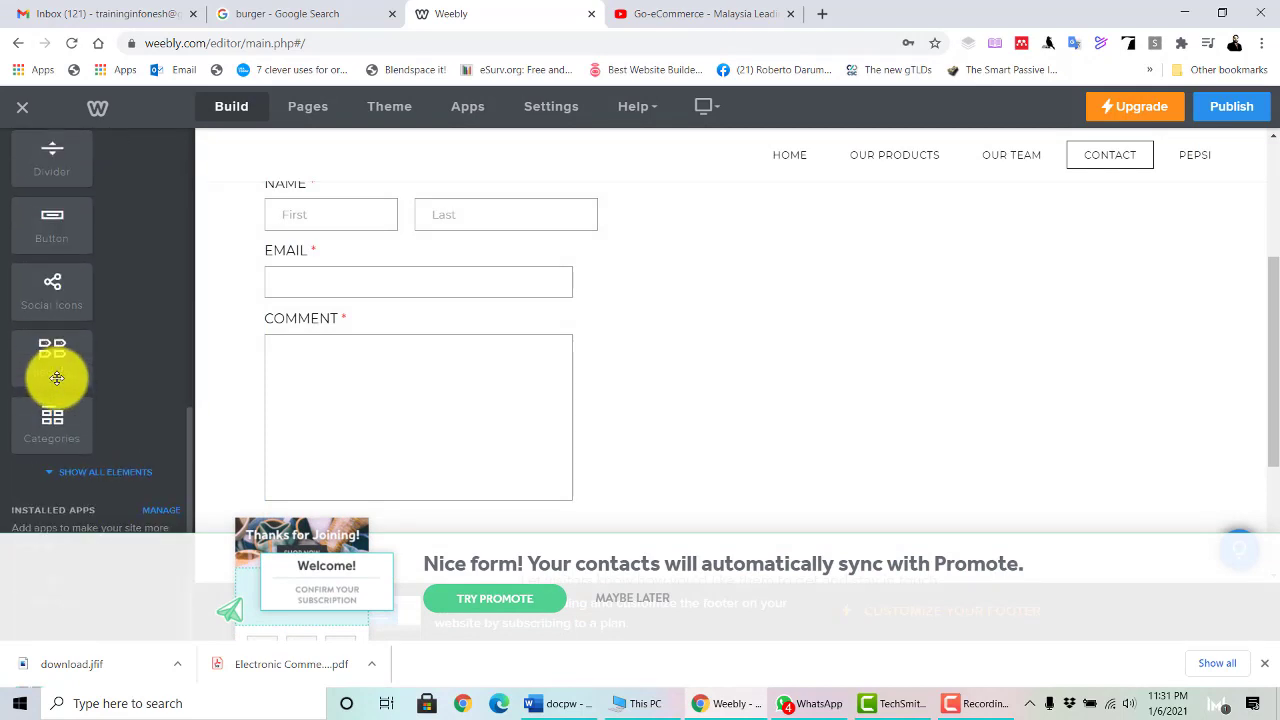
left_click(105, 474)
scroll(135, 375, "down", 5)
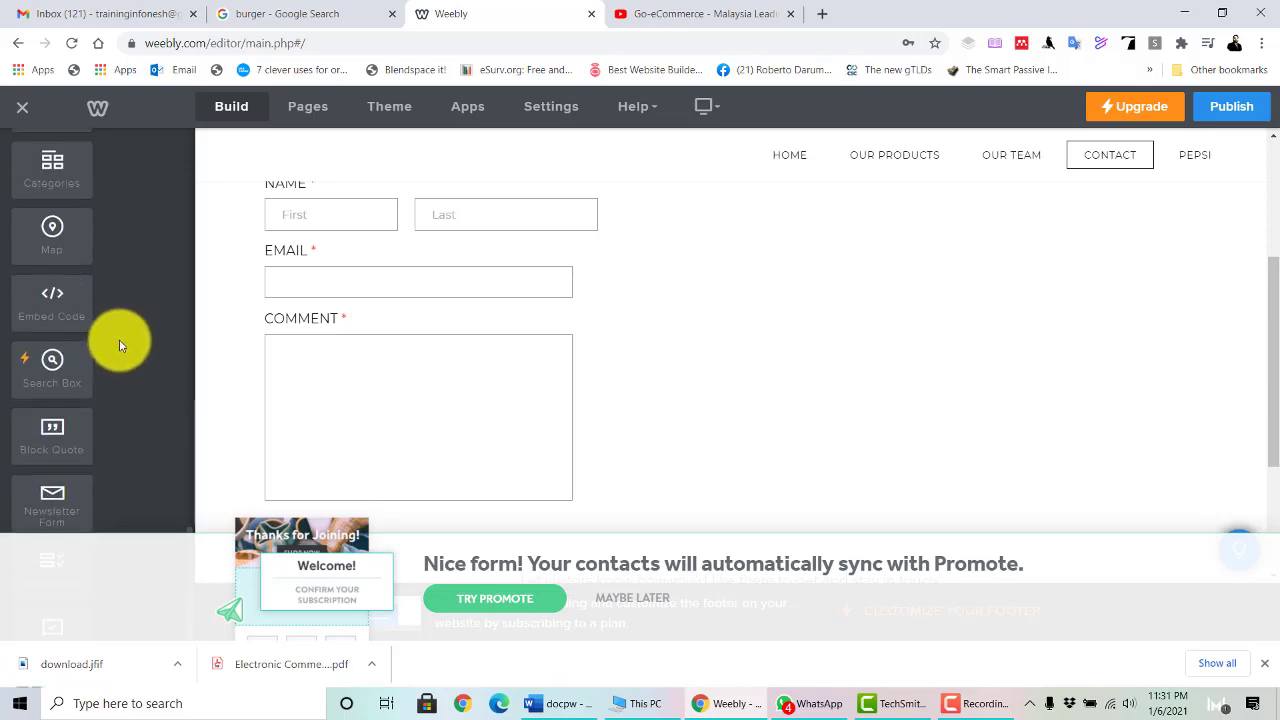
left_click_drag(55, 252, 614, 600)
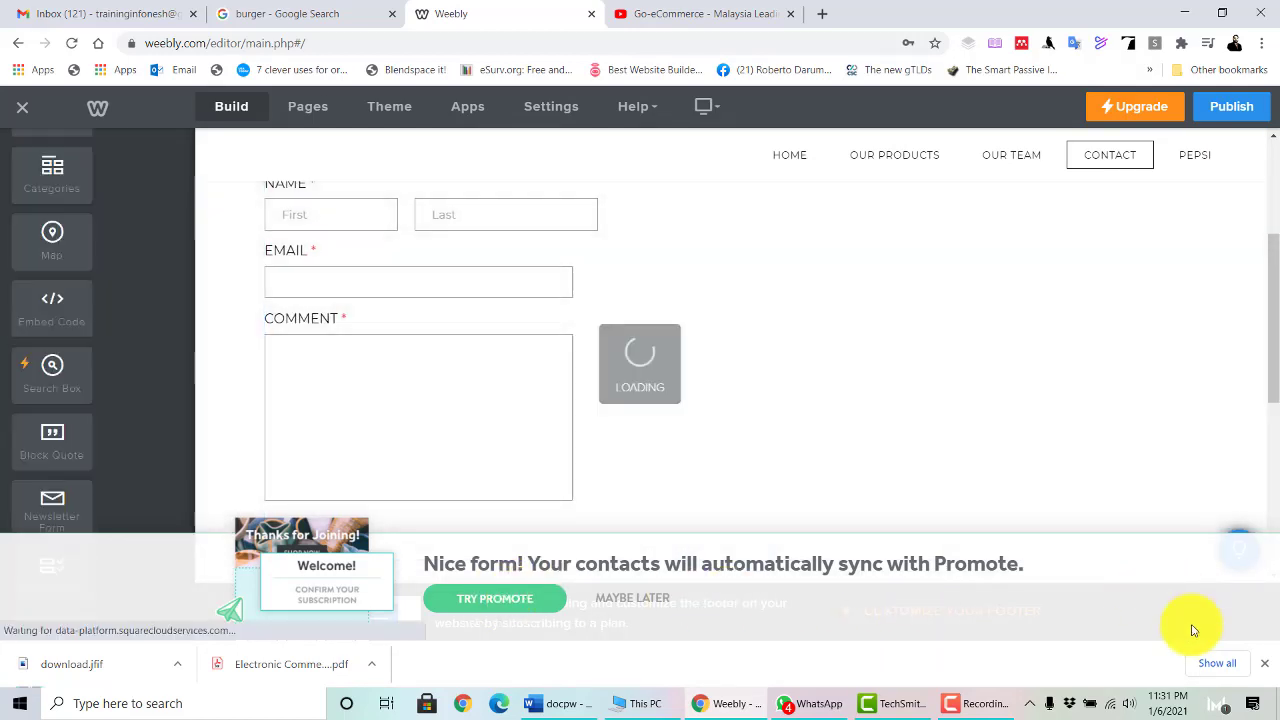
Step: Set the map's address to Universiti Utara Malaysia using the suggested match
left_click(1266, 667)
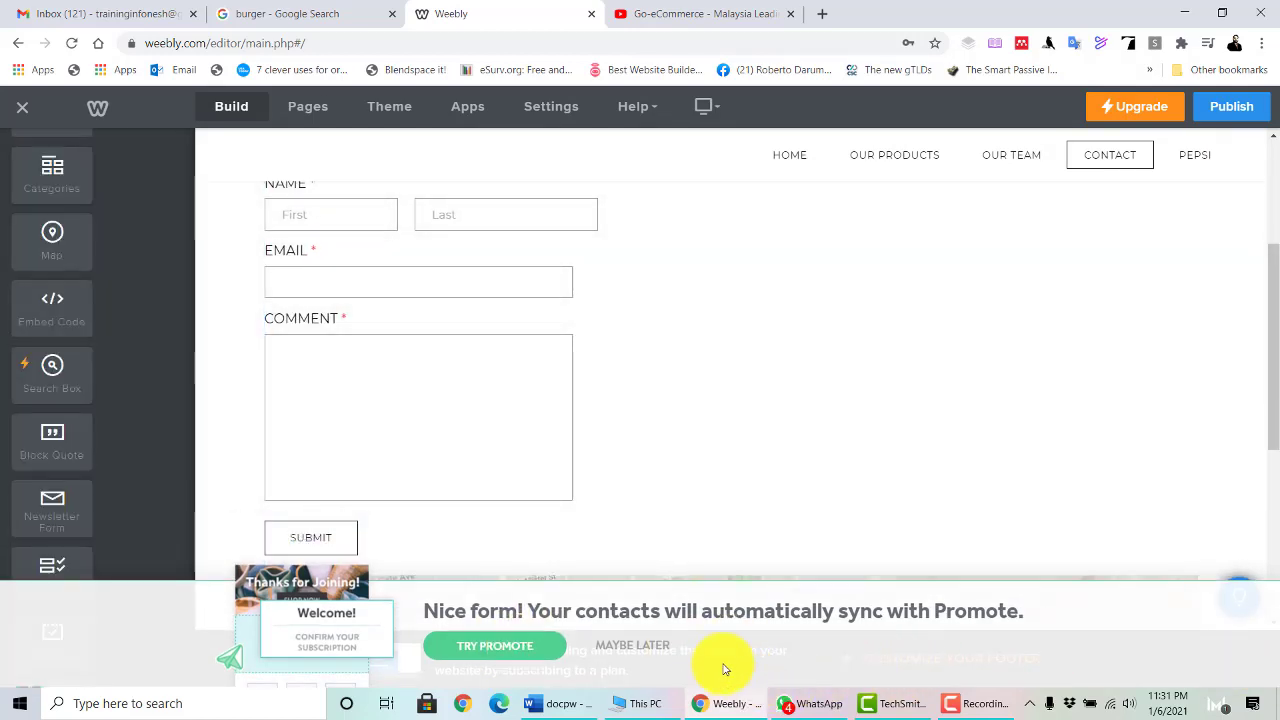
scroll(762, 400, "down", 1)
scroll(762, 400, "down", 3)
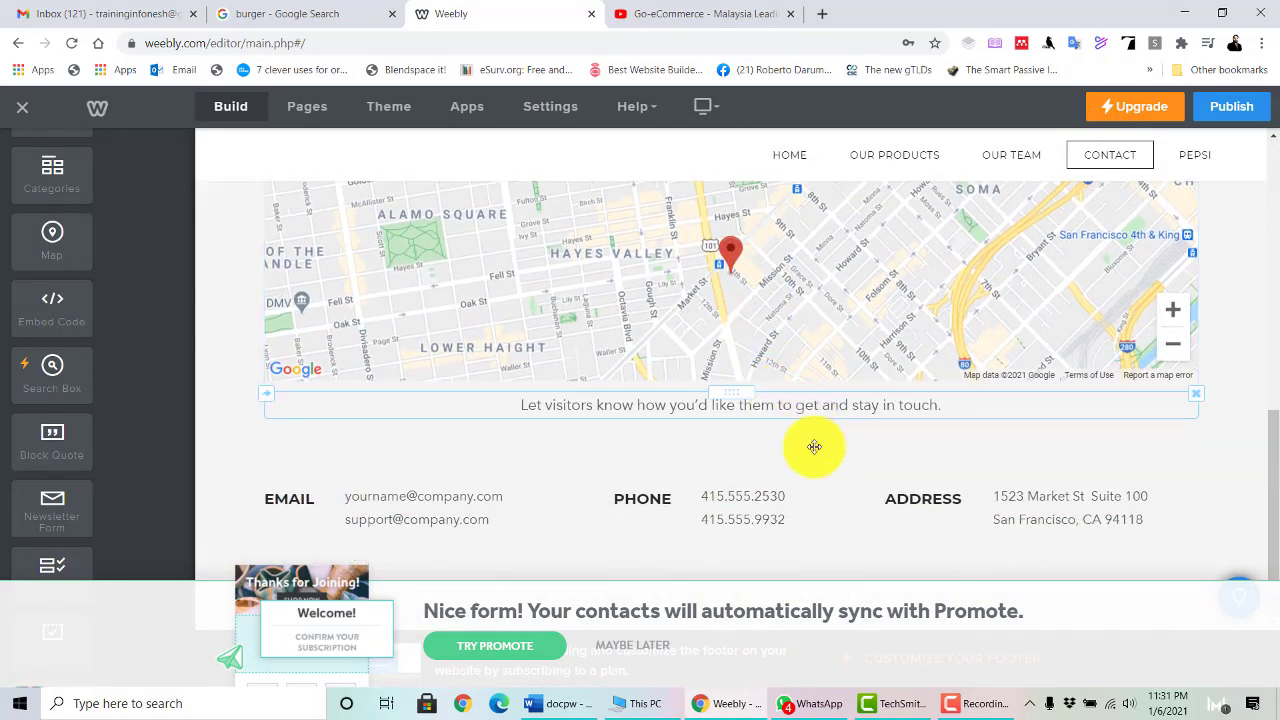
left_click(718, 335)
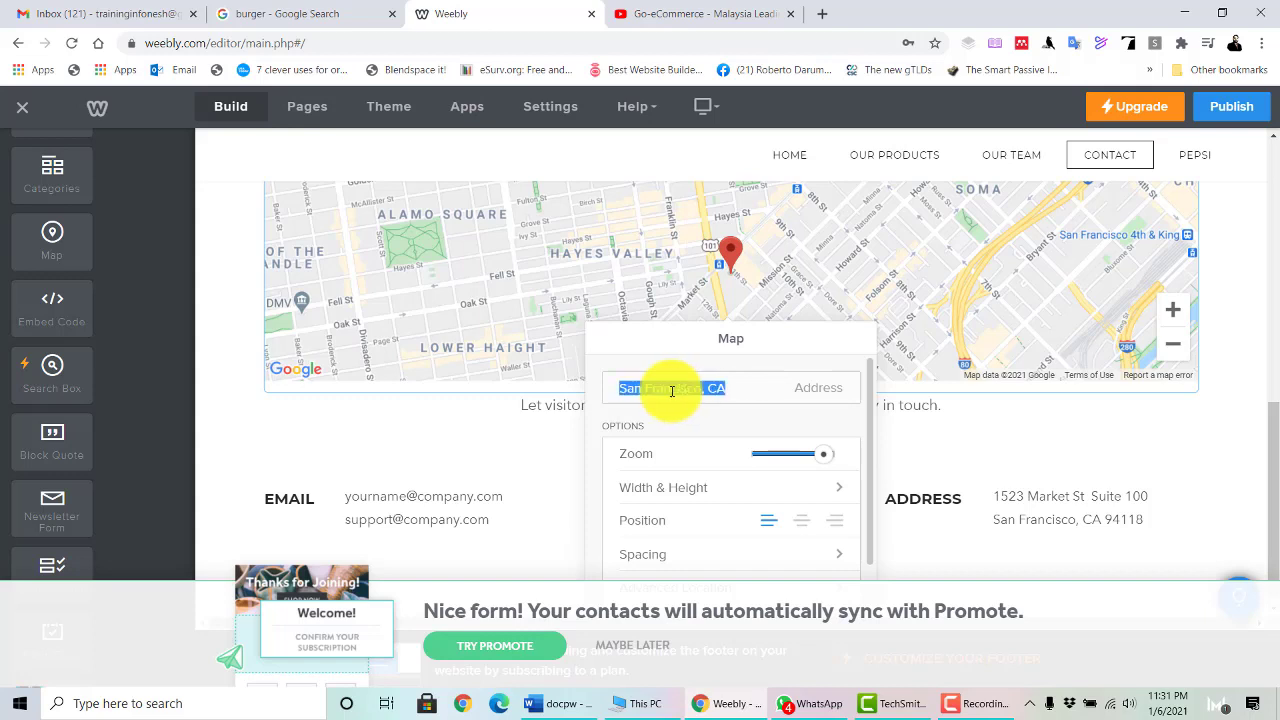
type("universiti")
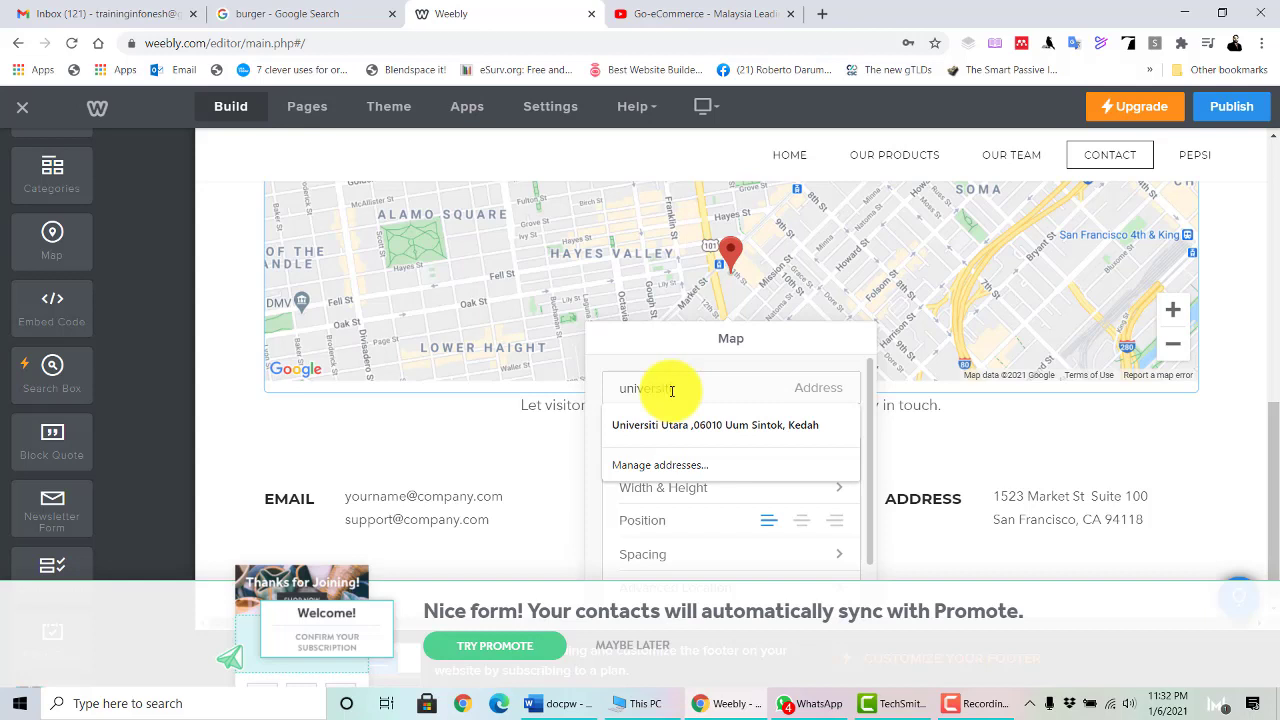
left_click(662, 426)
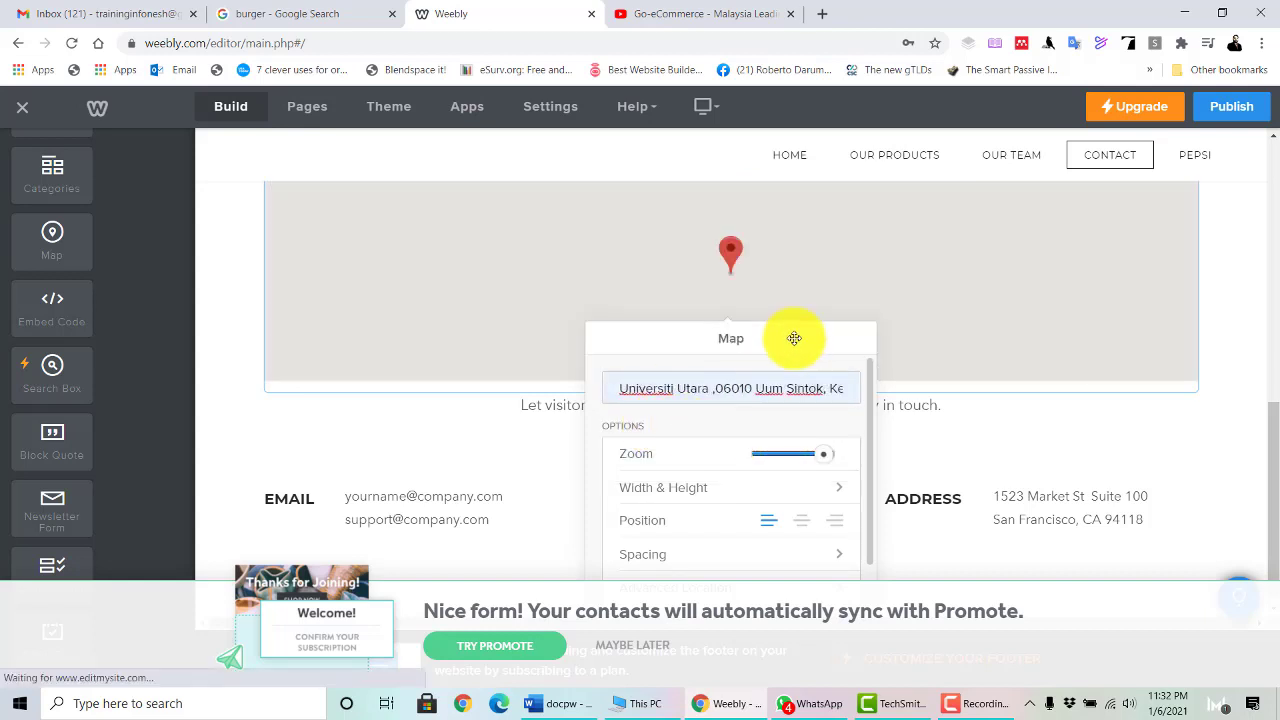
Step: Check the Universiti Utara Malaysia pin on the map and close its settings panel
left_click_drag(794, 337, 1234, 231)
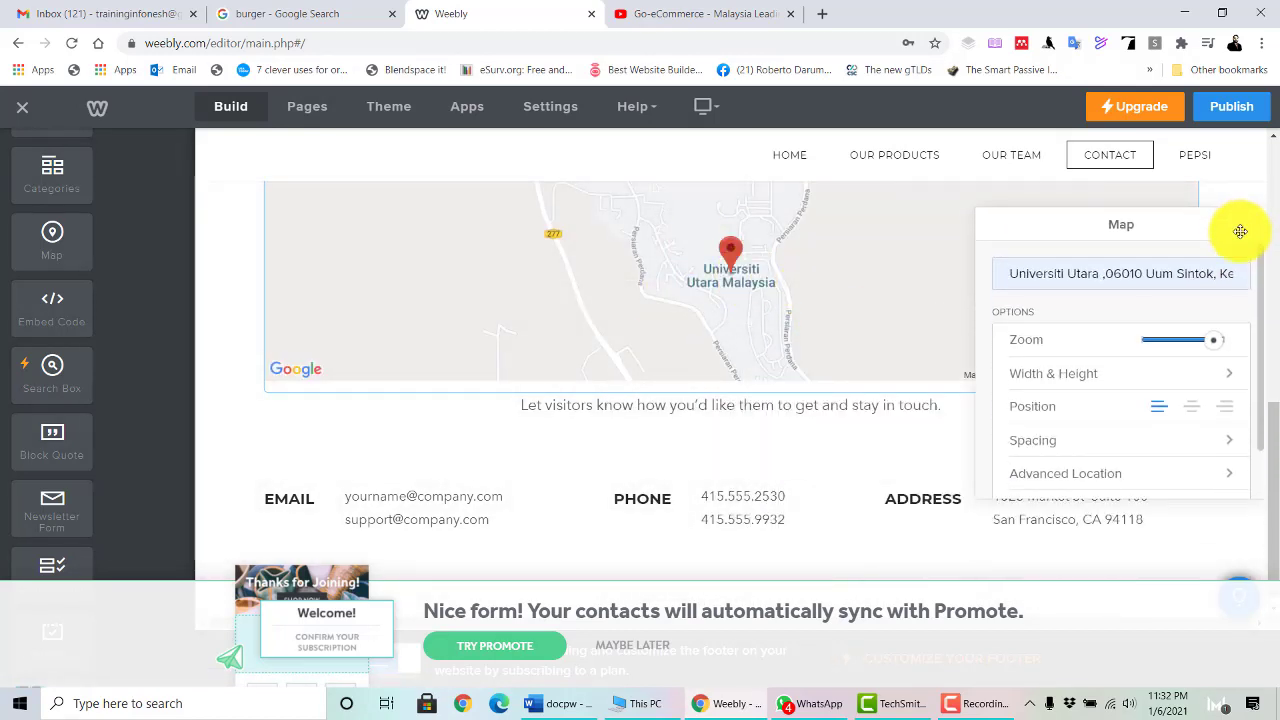
left_click(843, 411)
left_click(829, 400)
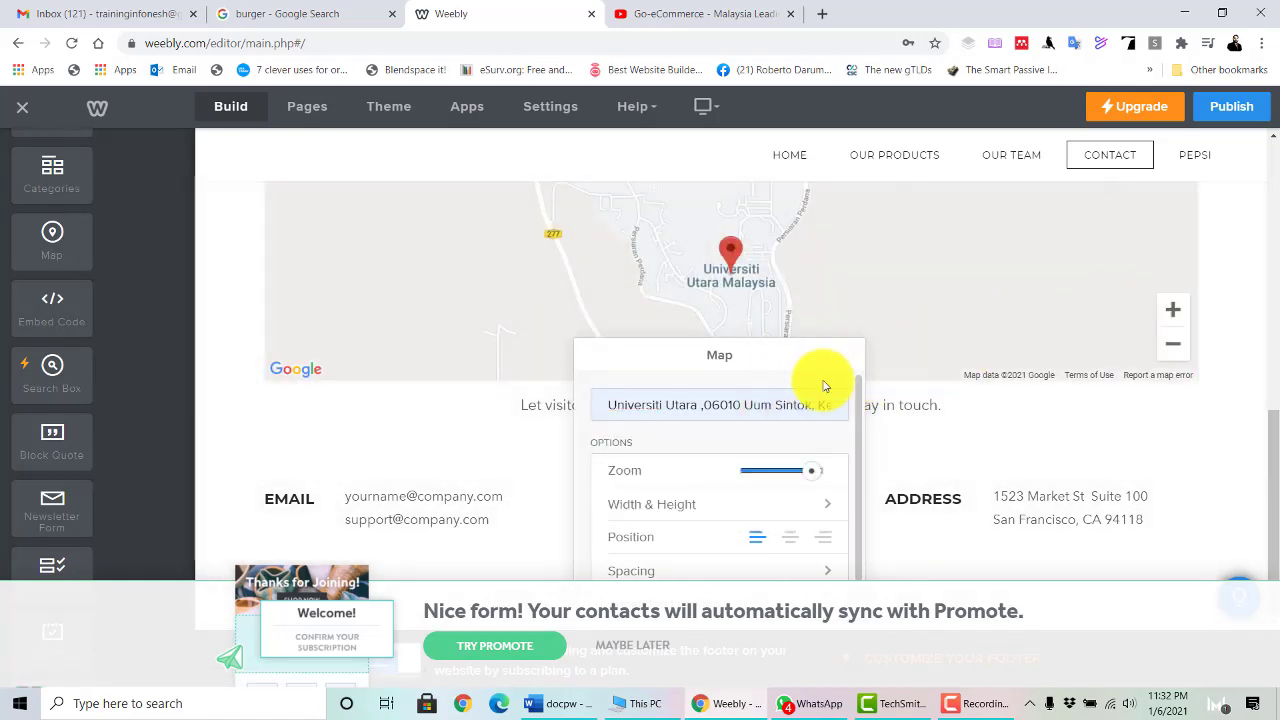
scroll(822, 390, "down", 1)
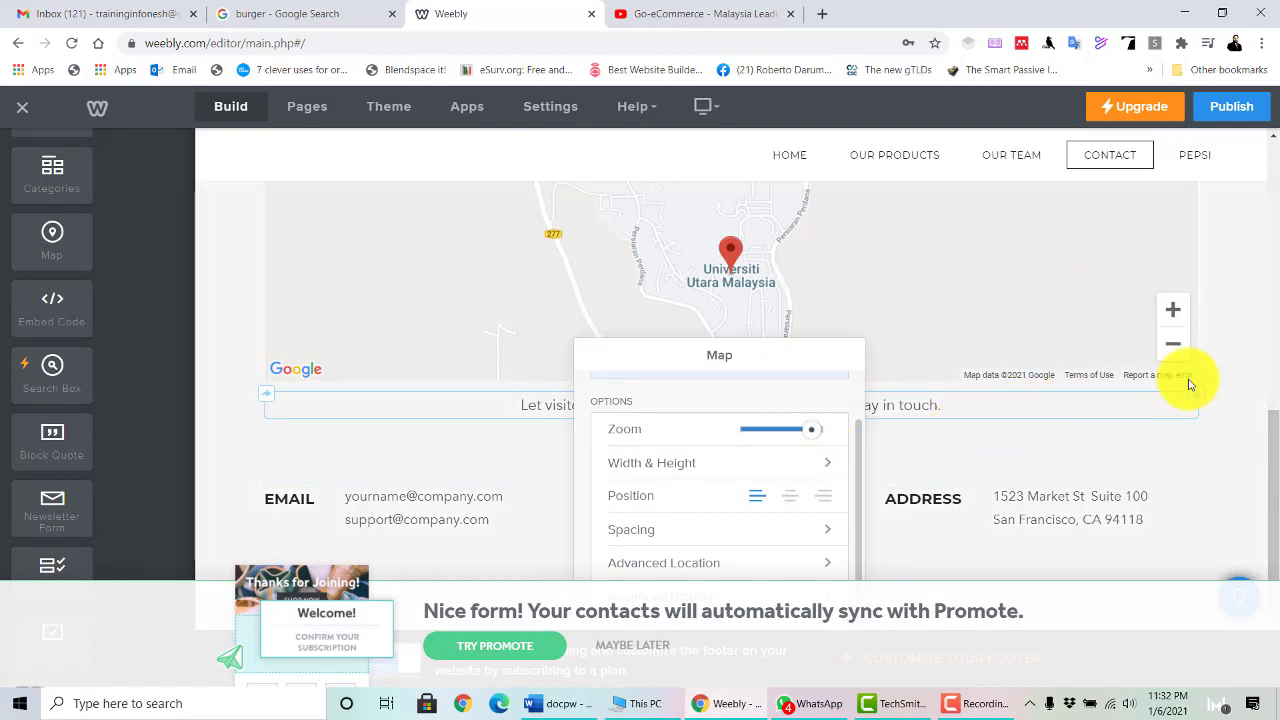
left_click(1234, 300)
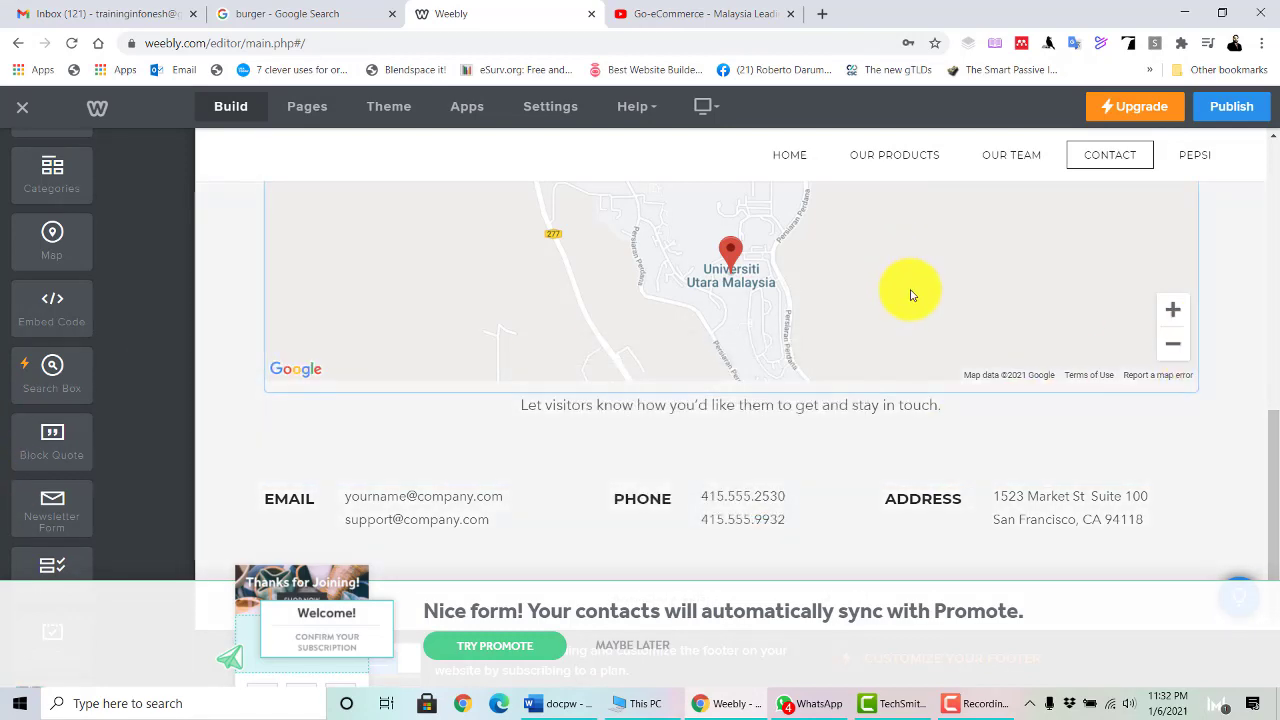
scroll(908, 295, "up", 6)
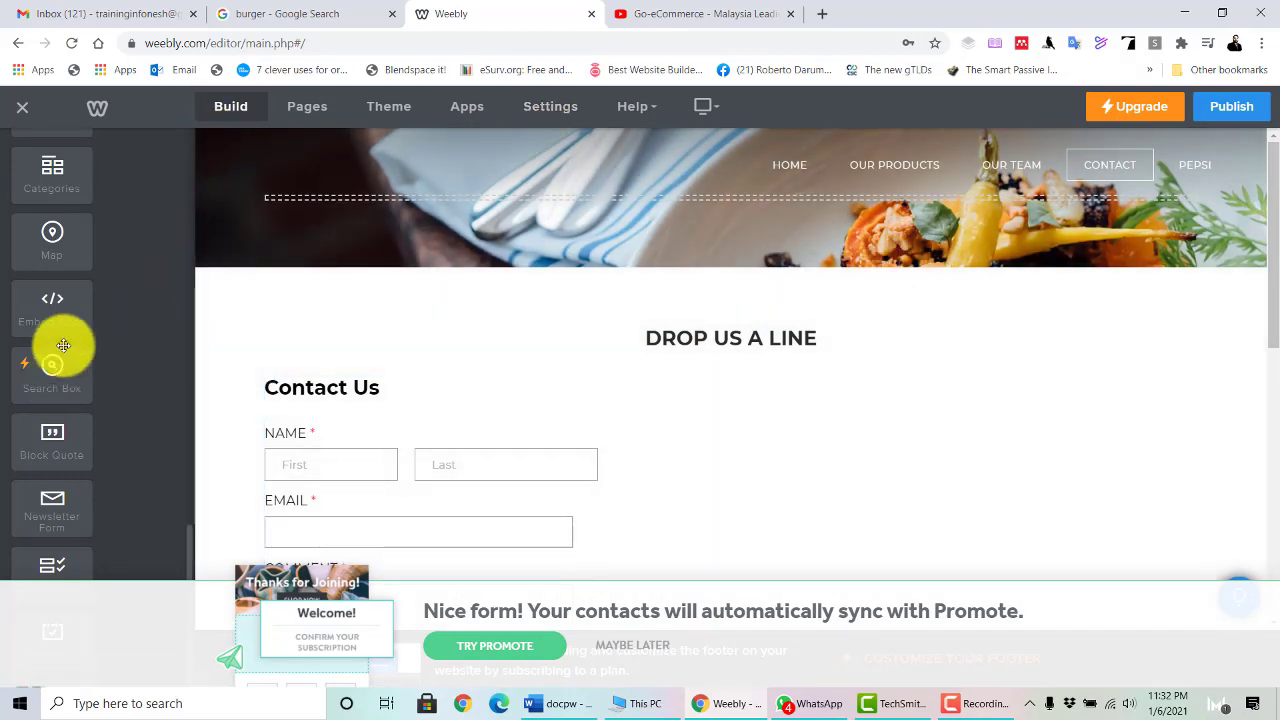
Step: Choose Maybe Later on the Promote popup and review the Contact Us form and map
scroll(124, 368, "down", 2)
scroll(124, 368, "down", 3)
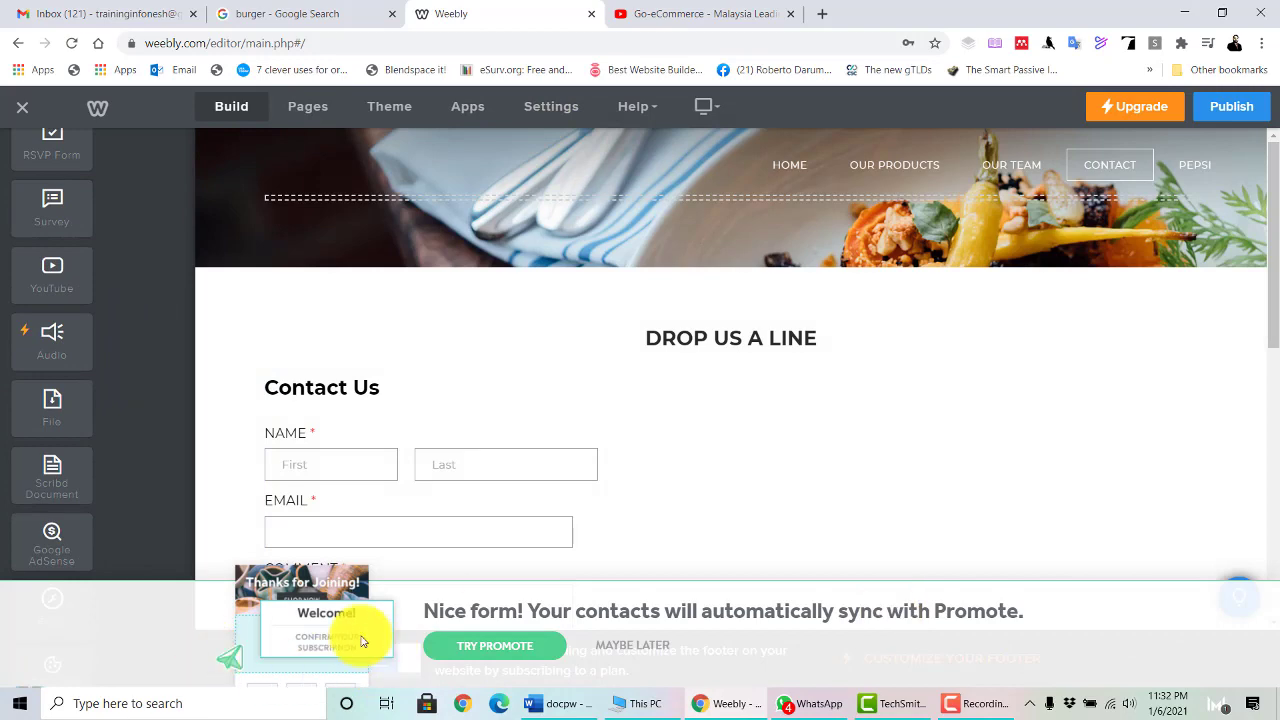
scroll(606, 463, "down", 2)
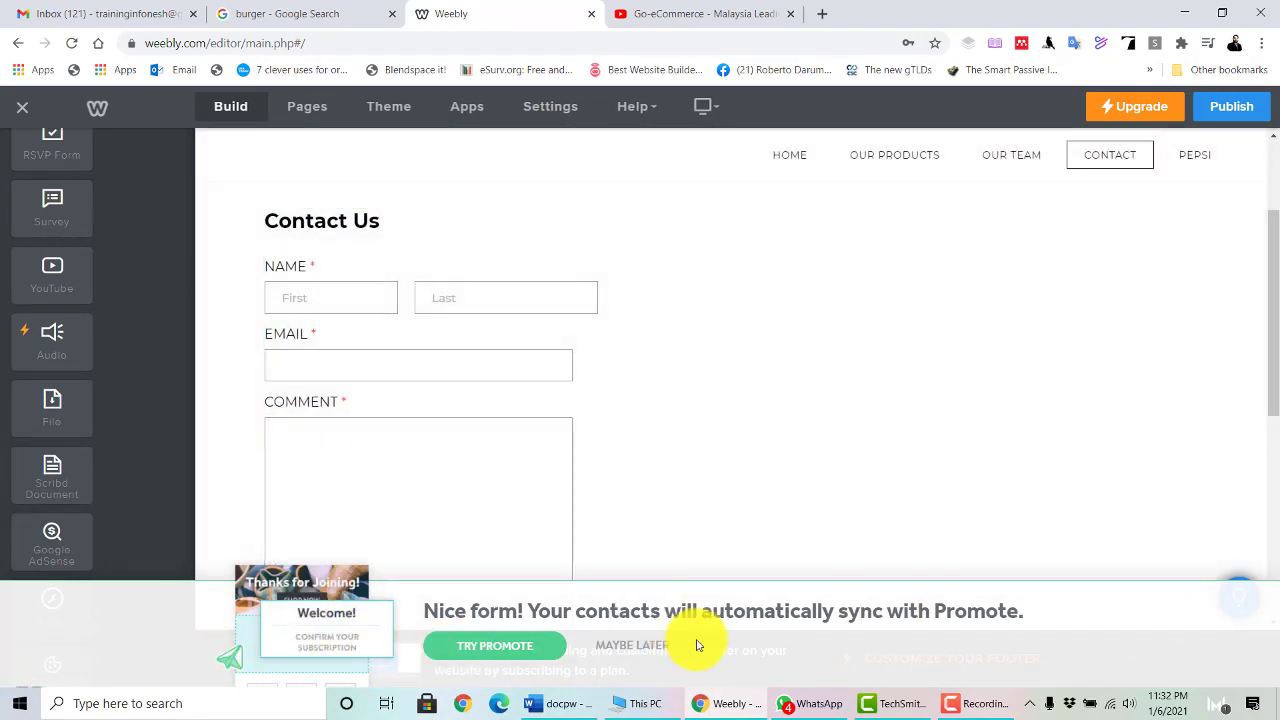
left_click(636, 651)
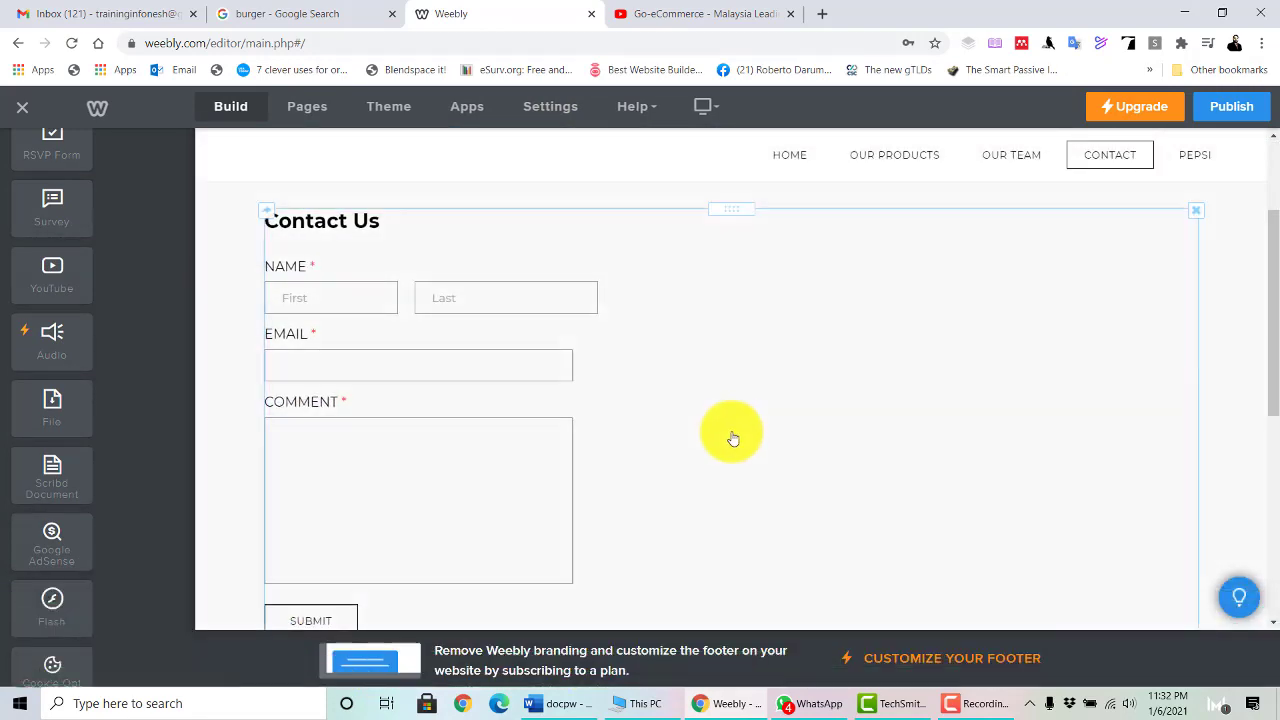
scroll(700, 455, "down", 2)
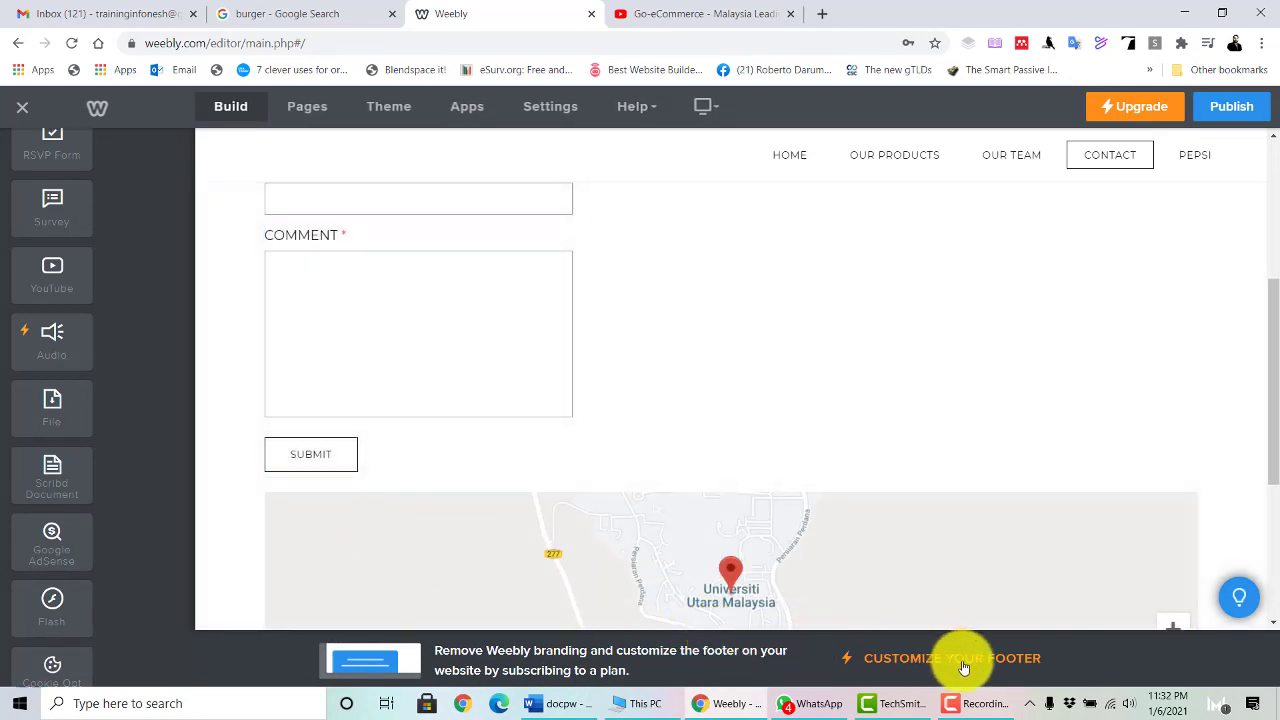
scroll(994, 506, "down", 4)
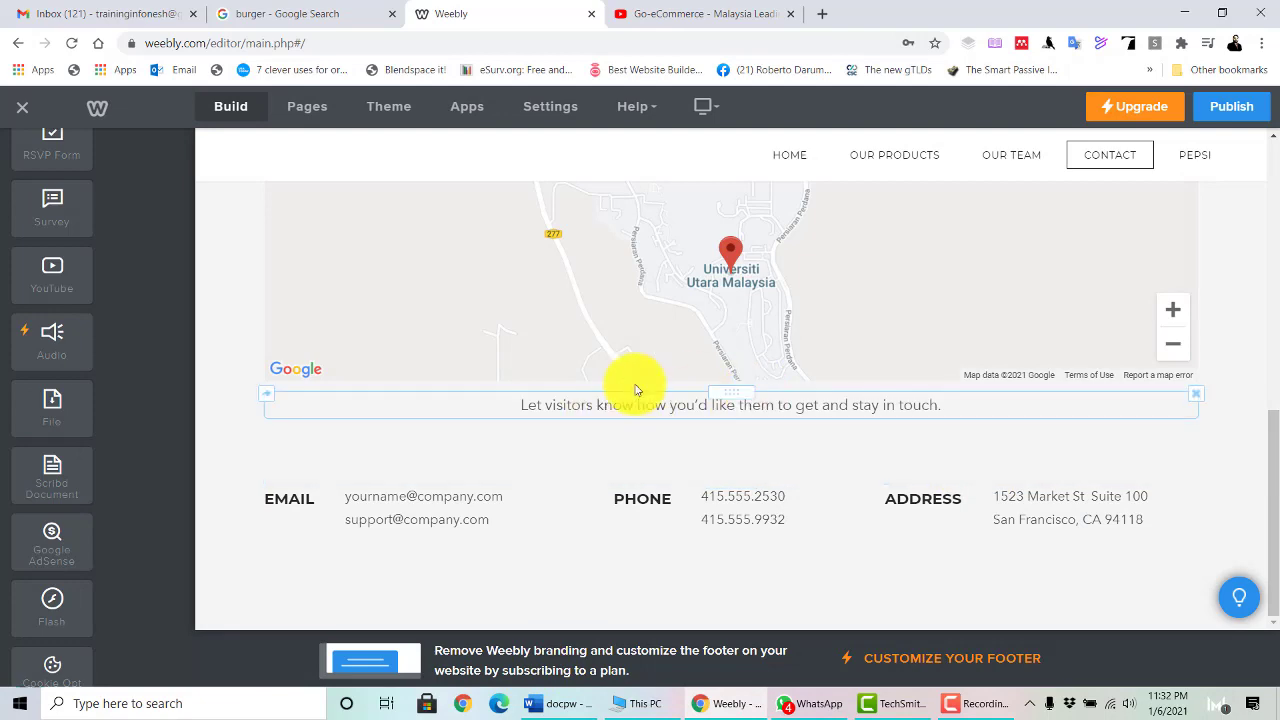
scroll(737, 400, "up", 8)
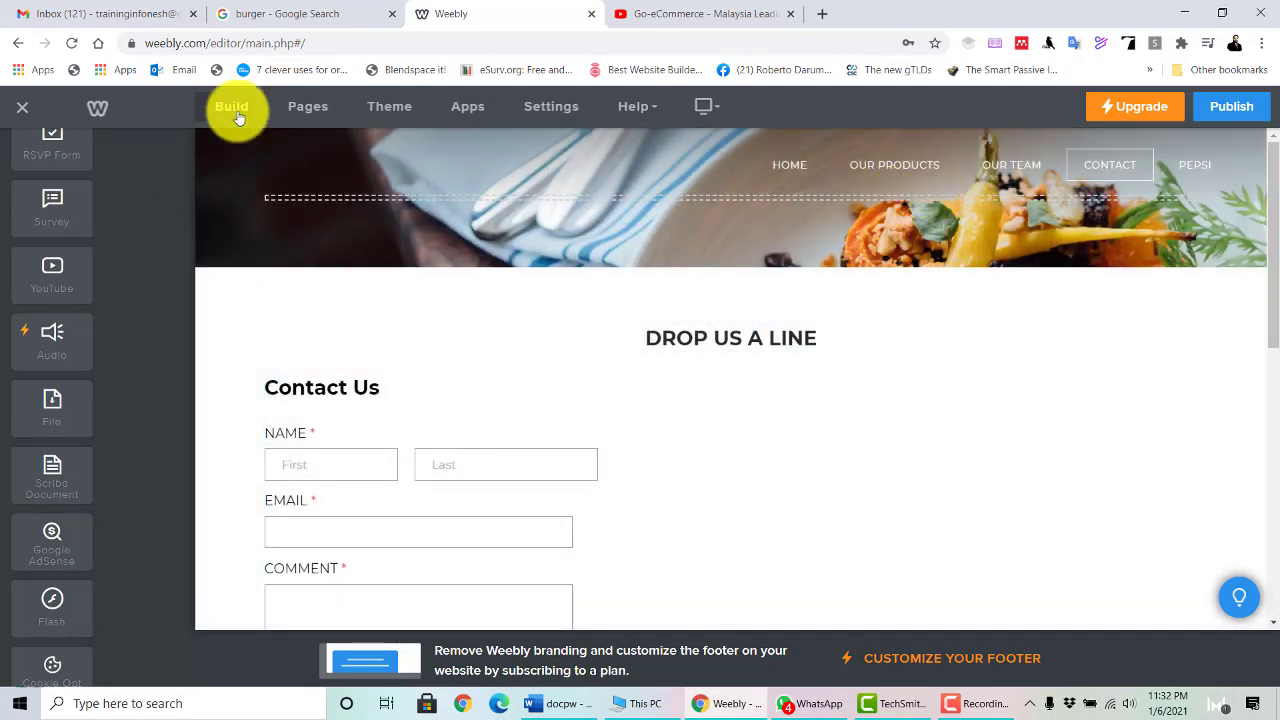
Step: Review the Pages list and the add-page types, then return to the Build panel
left_click(305, 108)
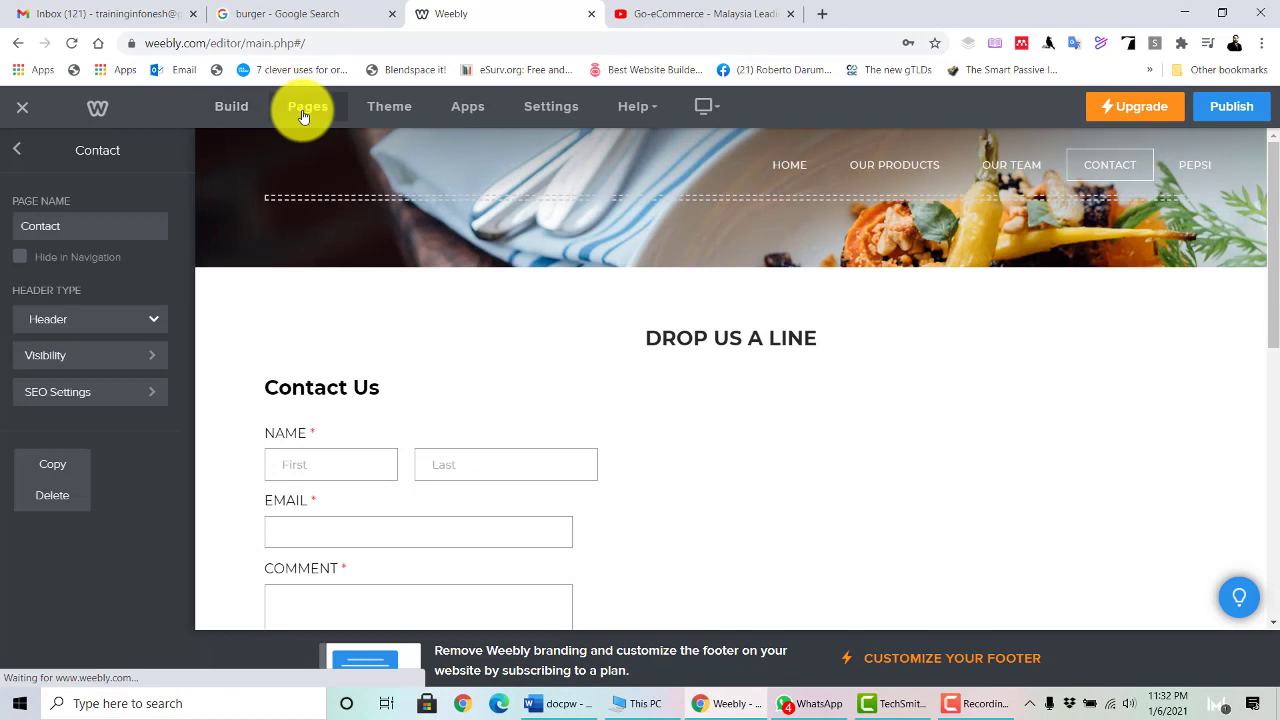
left_click(16, 150)
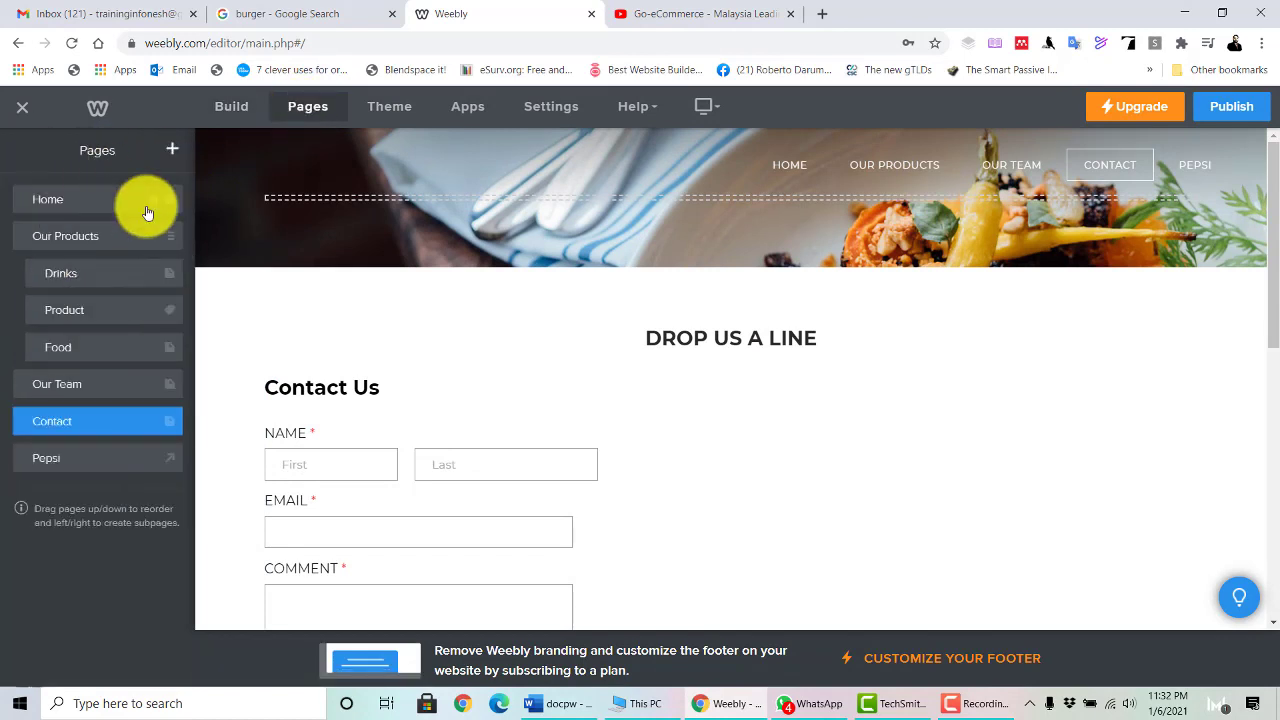
left_click(175, 153)
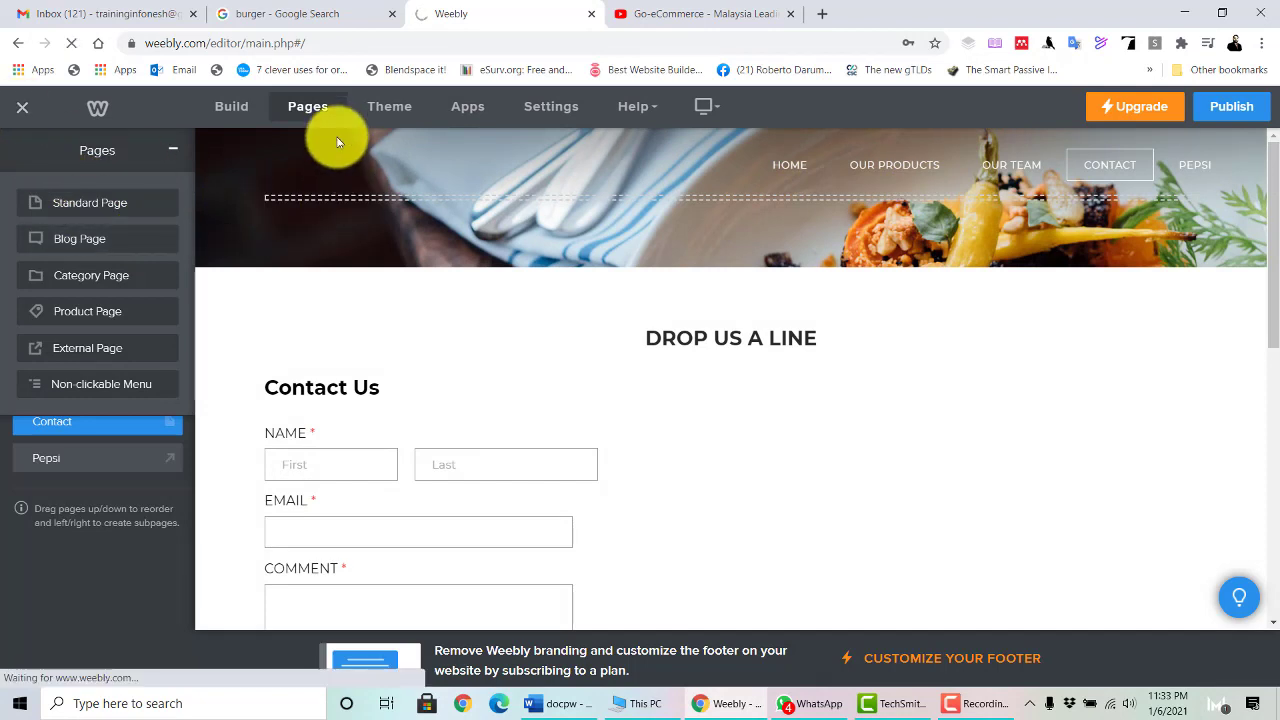
left_click(233, 107)
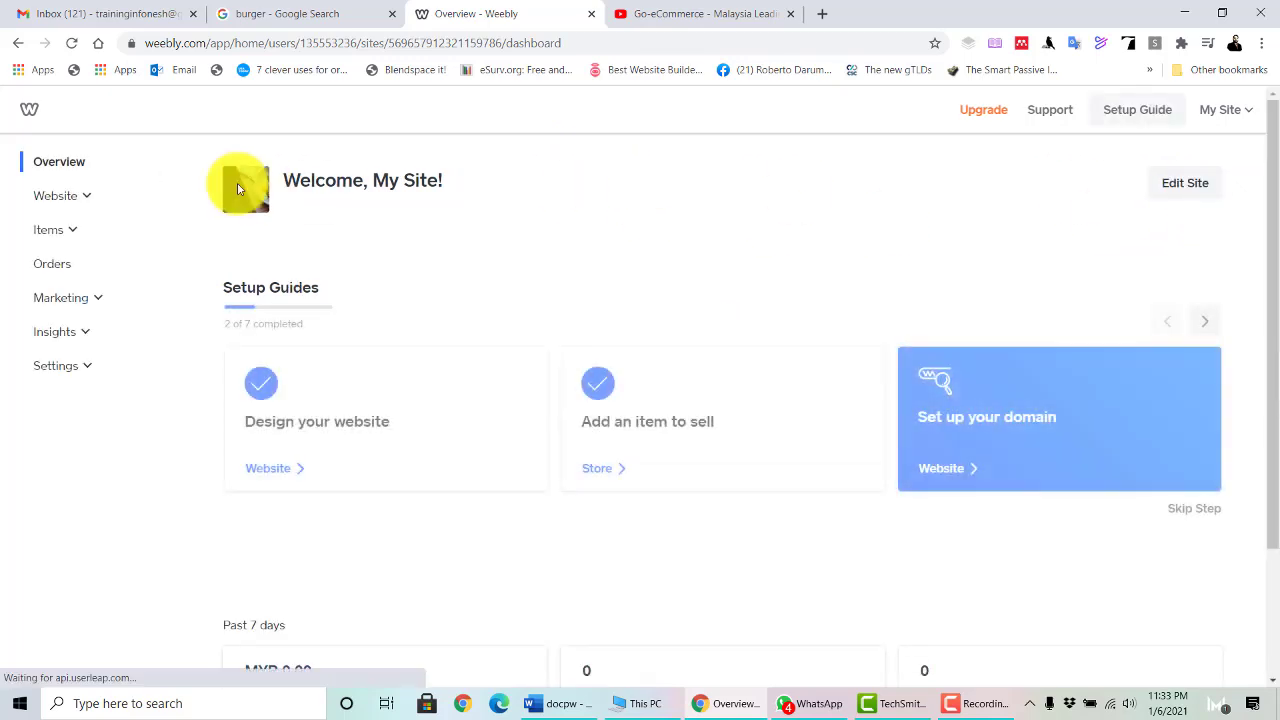
Step: Return to the site editor, dismiss the domain-name prompt, and go to the Our Team page
left_click(17, 45)
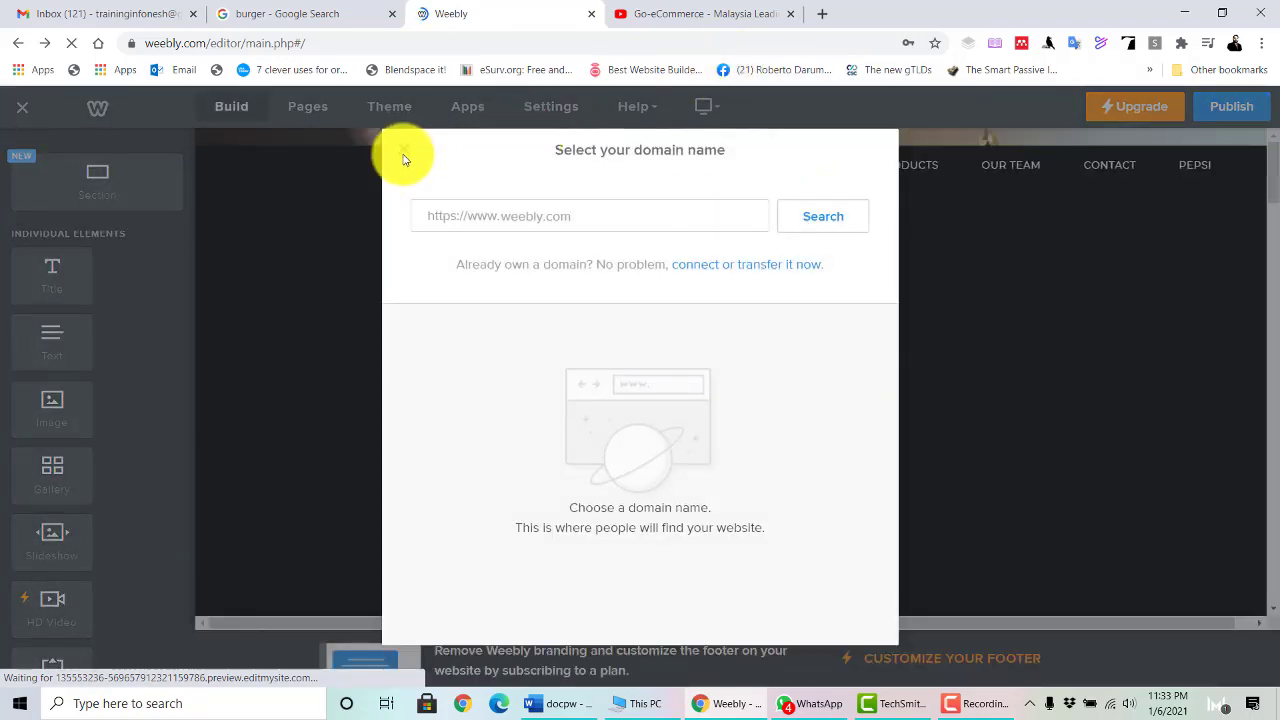
left_click(405, 150)
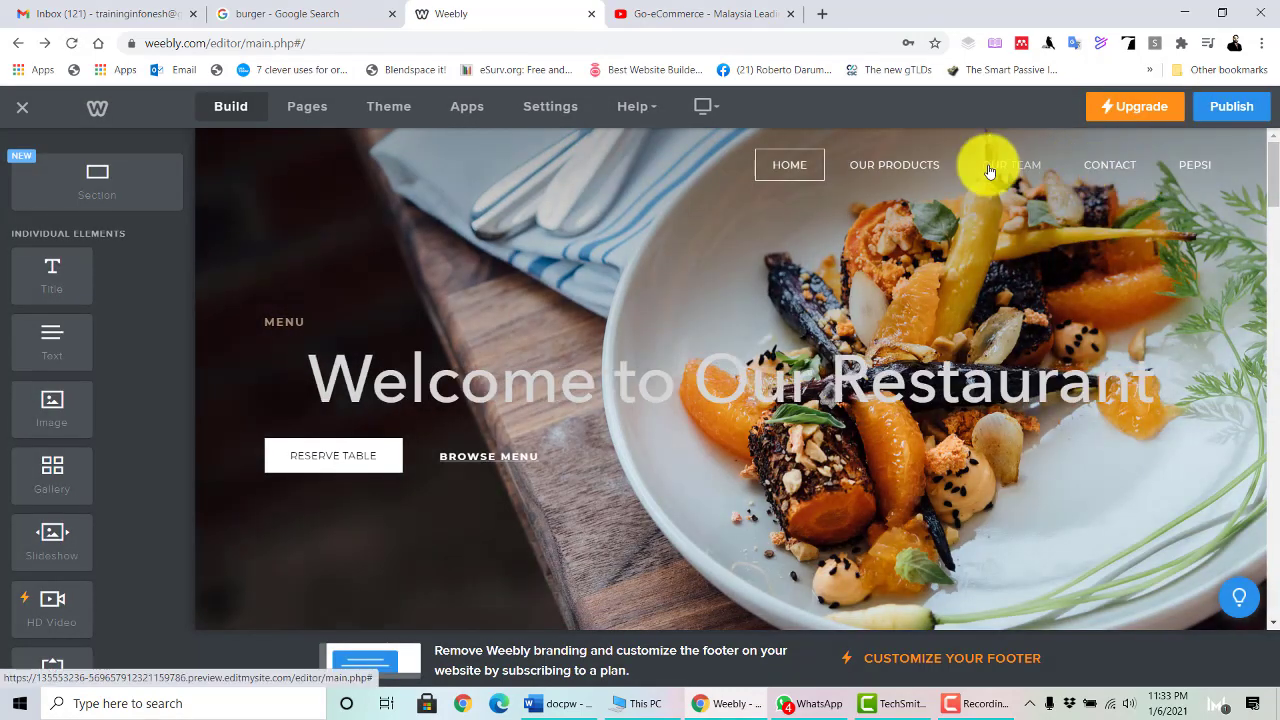
left_click(989, 168)
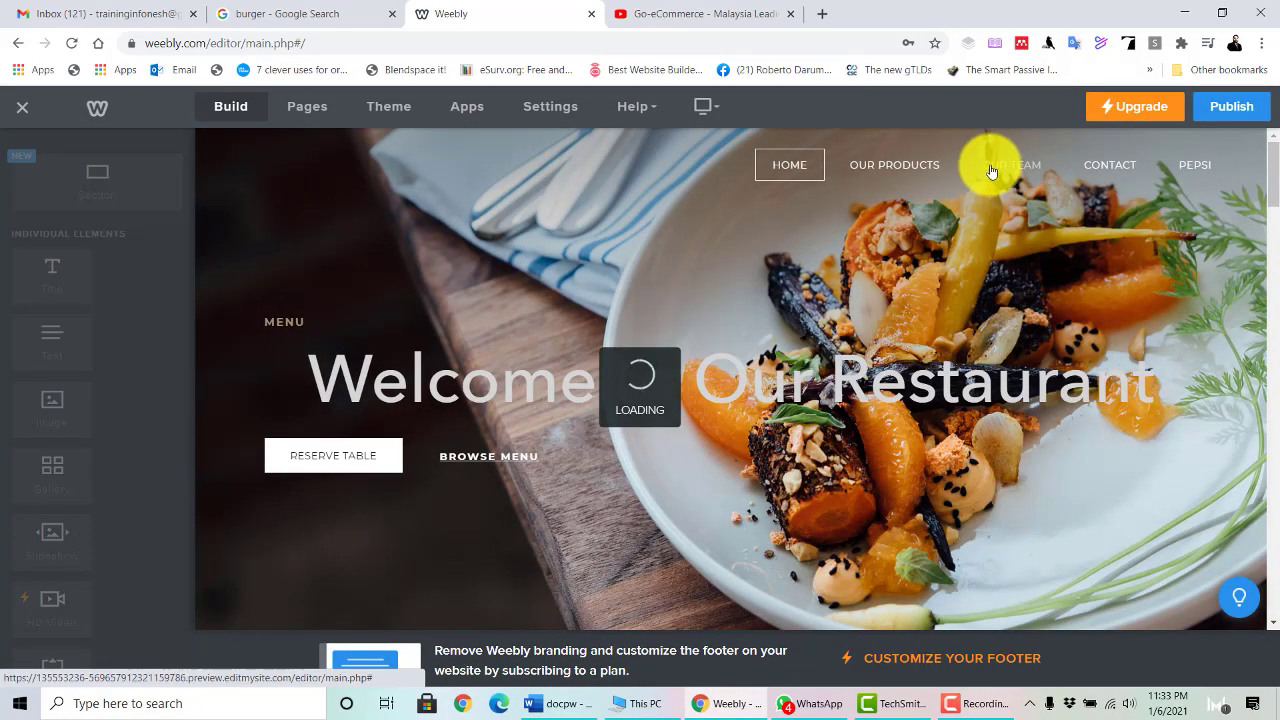
Step: Scroll down the Our Team page and select the empty 'Drag elements here' section
scroll(871, 314, "down", 1)
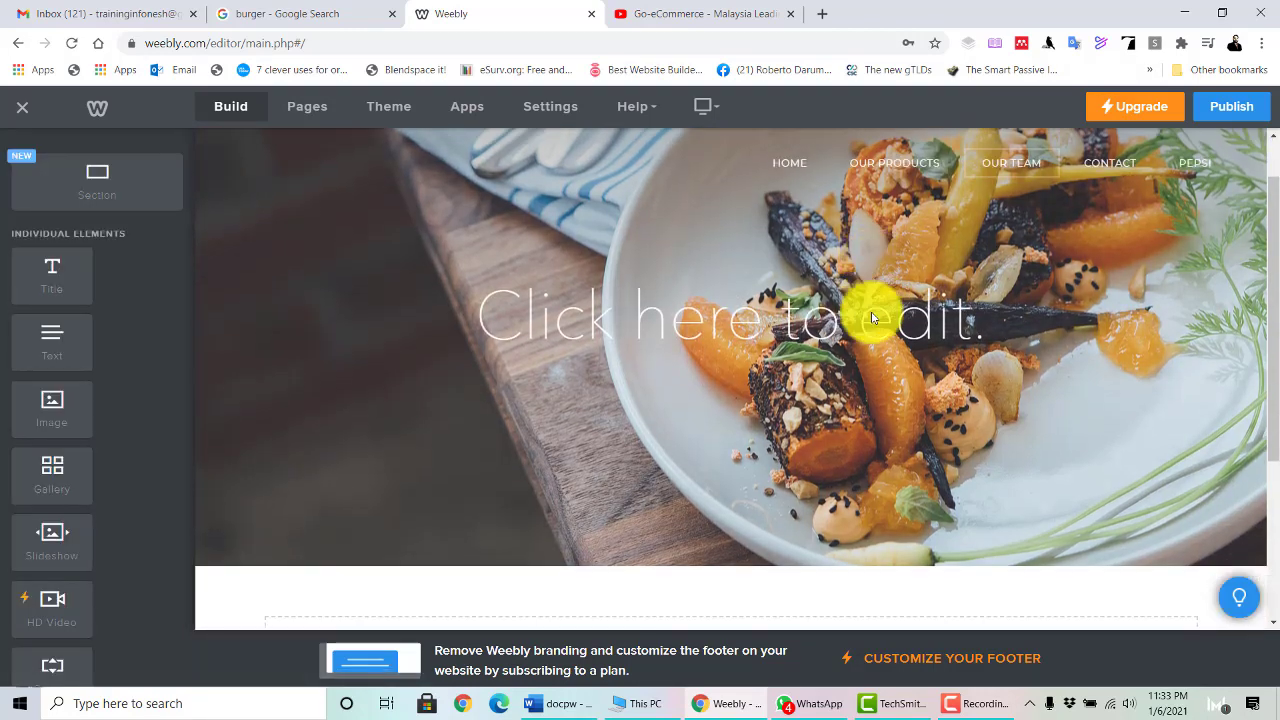
scroll(871, 318, "down", 1)
scroll(870, 316, "down", 2)
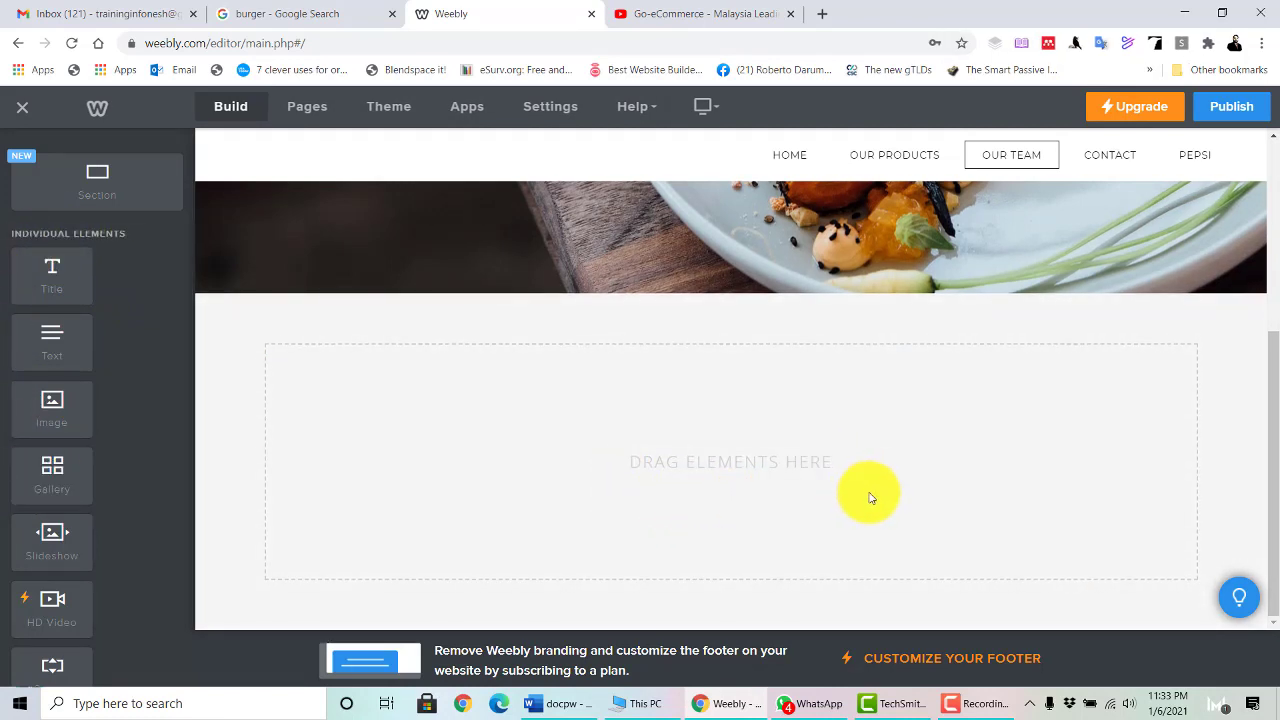
left_click(733, 466)
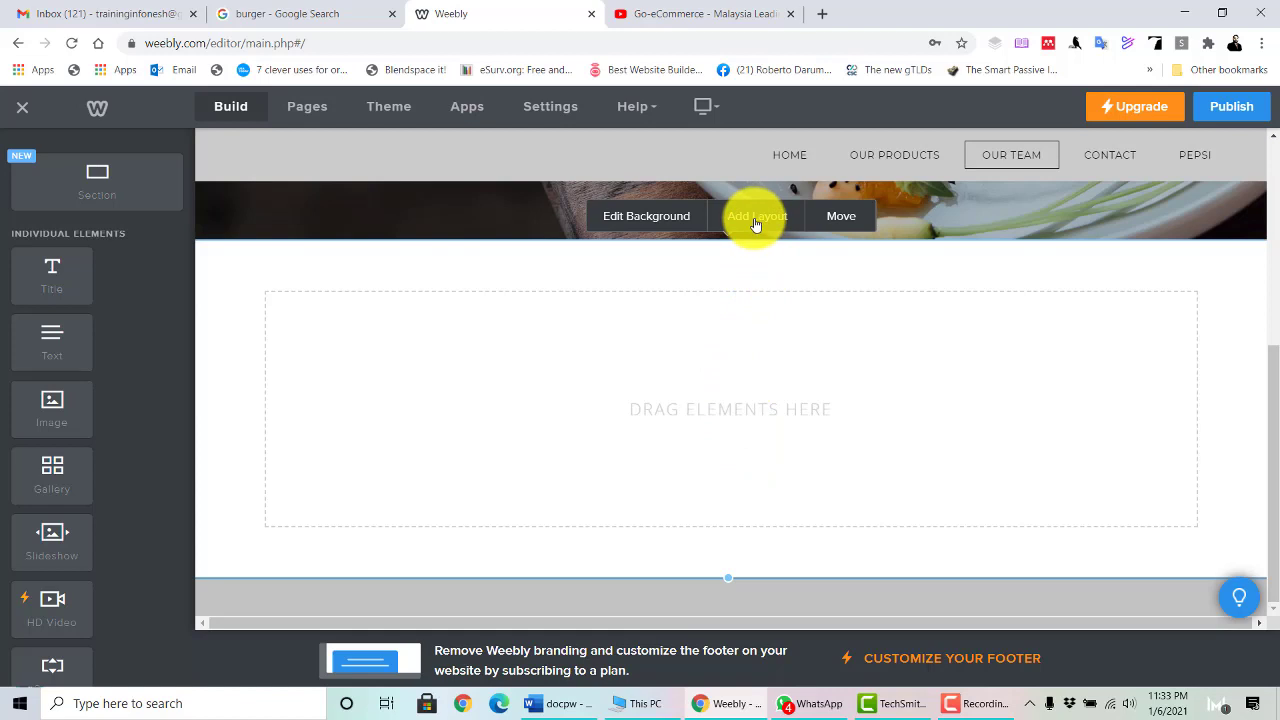
Step: Add the purple 'The Team' layout from the Team section layouts and confirm it
left_click(755, 218)
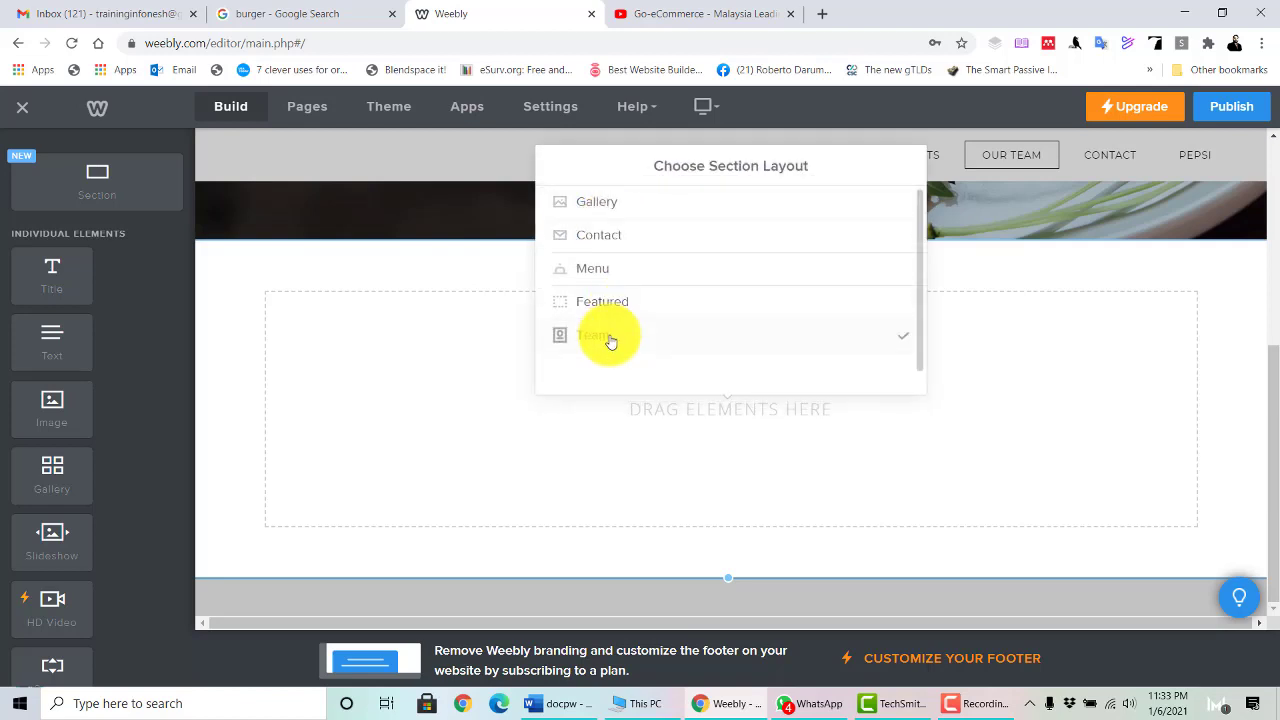
left_click(603, 336)
scroll(780, 314, "down", 5)
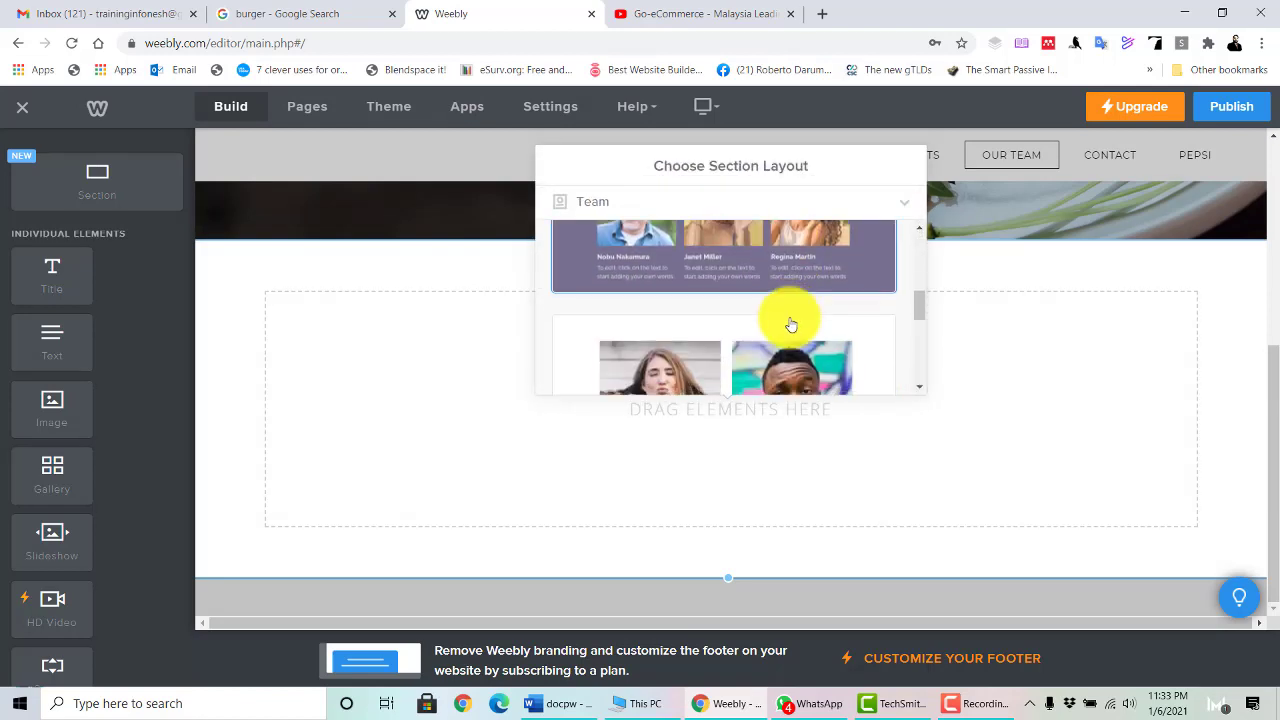
scroll(785, 320, "down", 3)
scroll(760, 316, "up", 2)
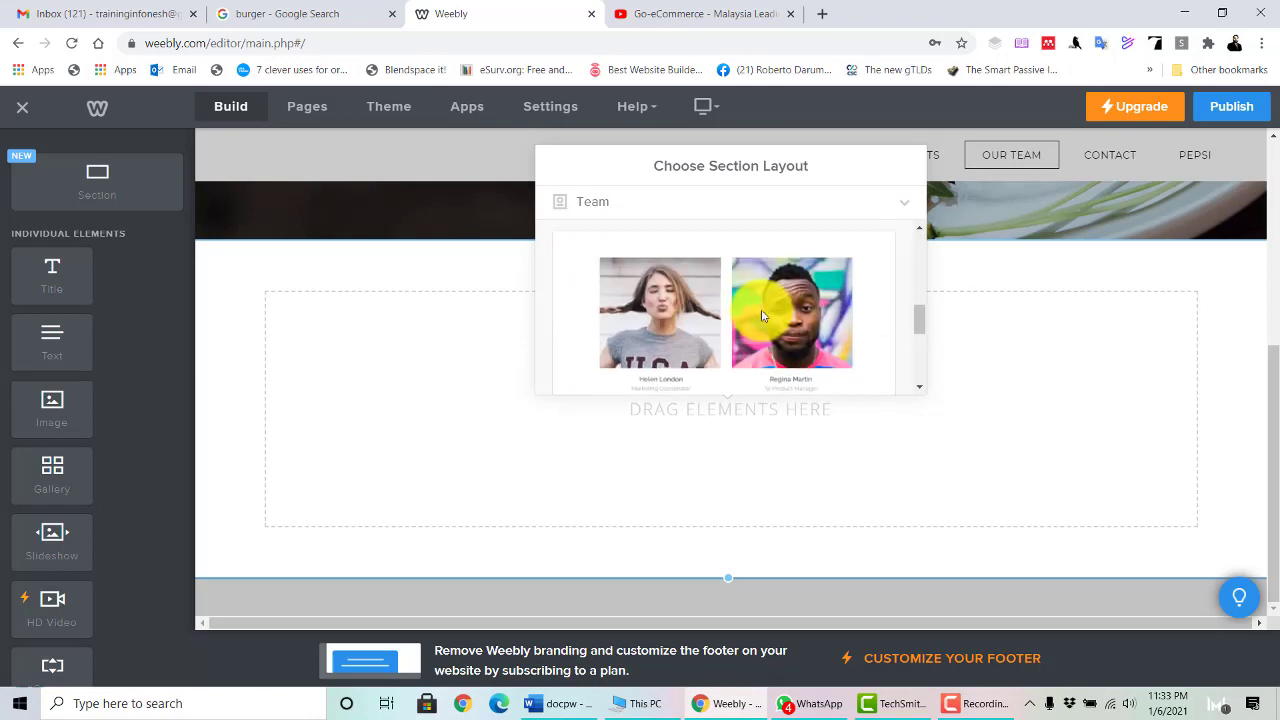
scroll(762, 312, "up", 3)
left_click(730, 333)
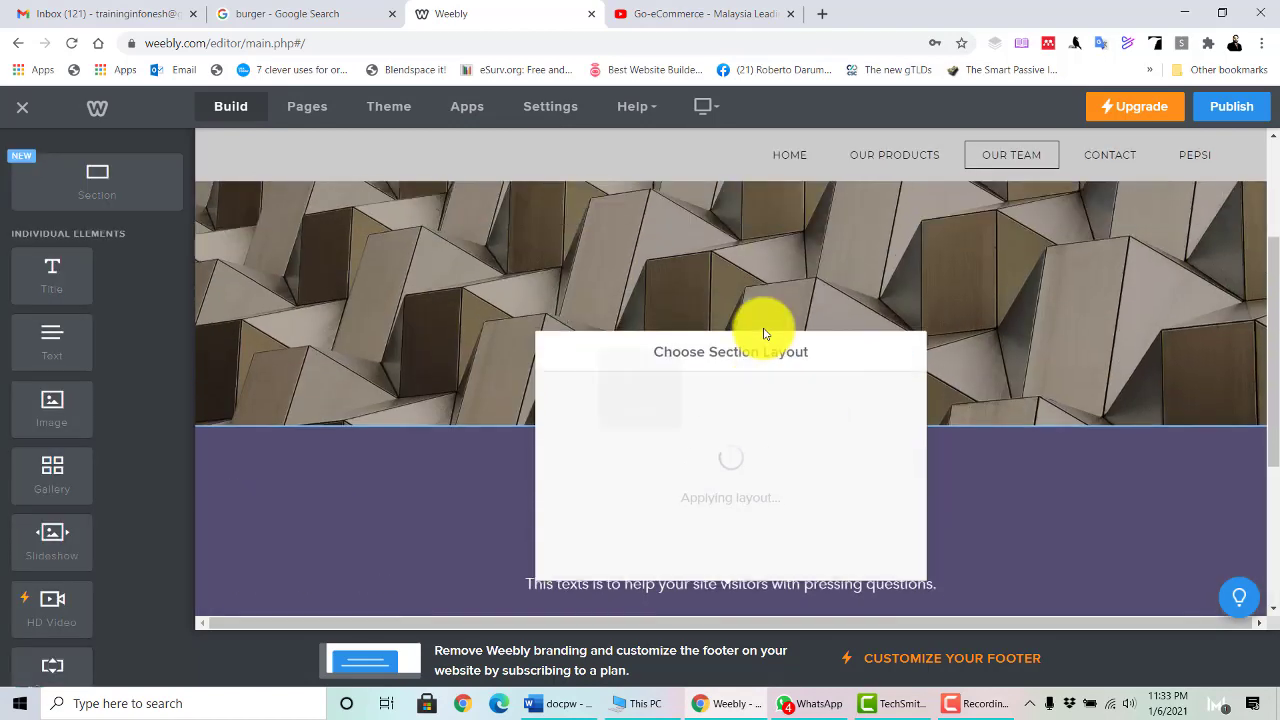
left_click(898, 356)
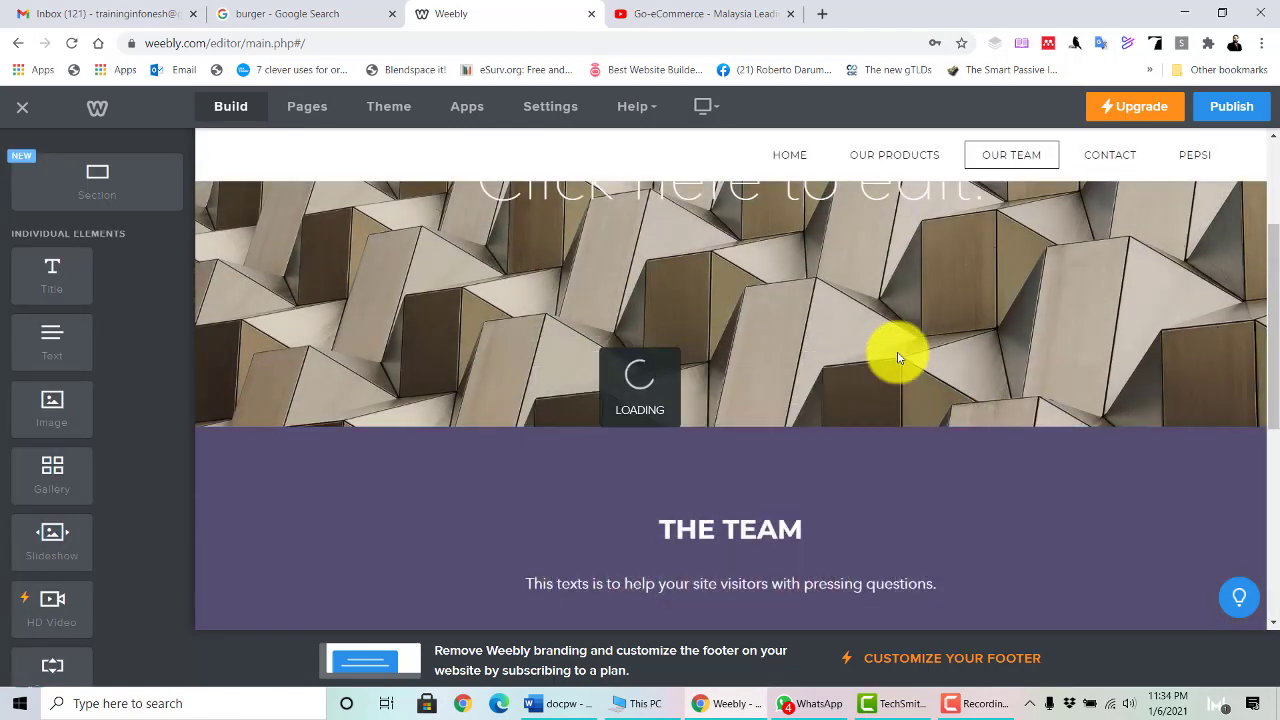
Step: Scroll to the three team members and open the first member's photo Image settings
scroll(786, 343, "down", 3)
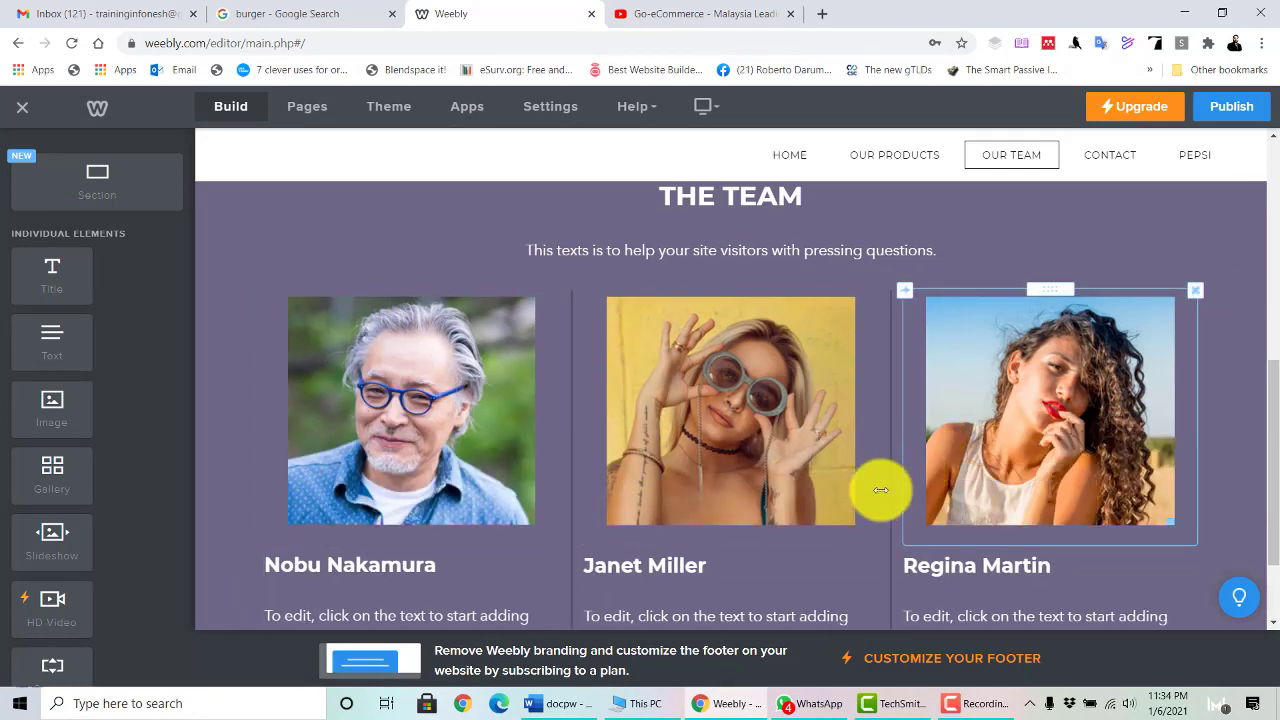
scroll(880, 484, "up", 1)
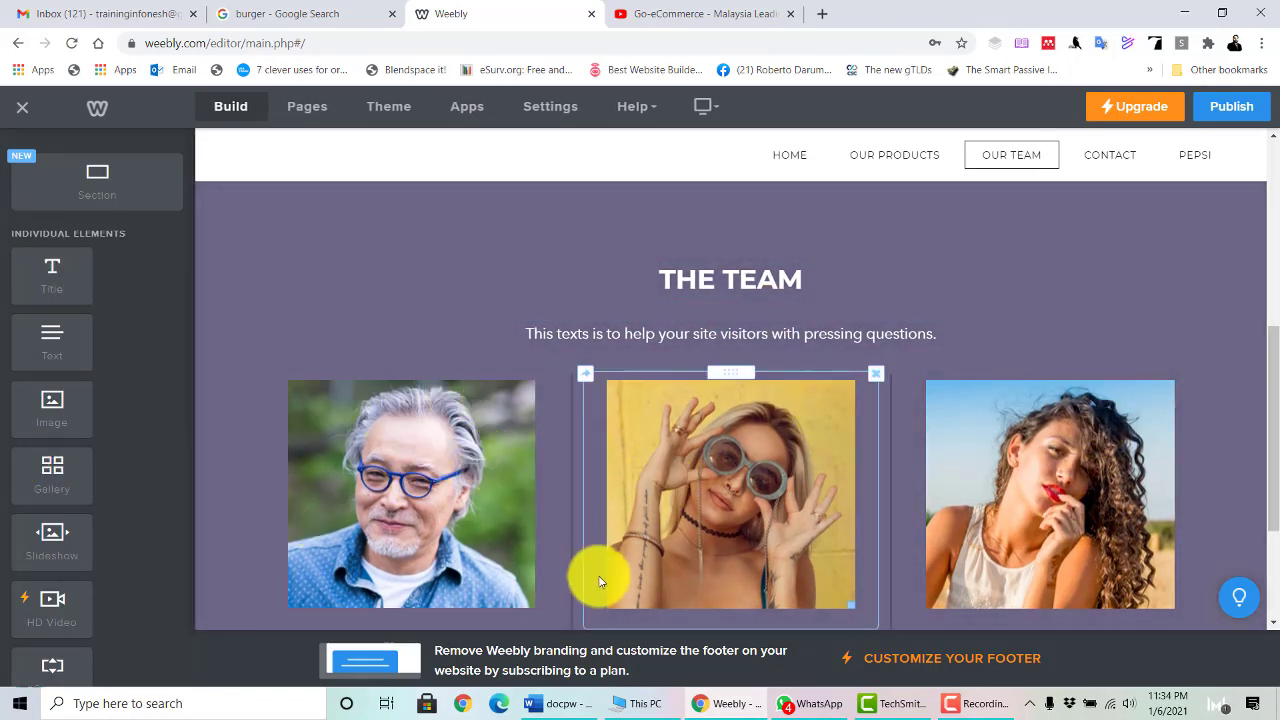
scroll(480, 466, "down", 2)
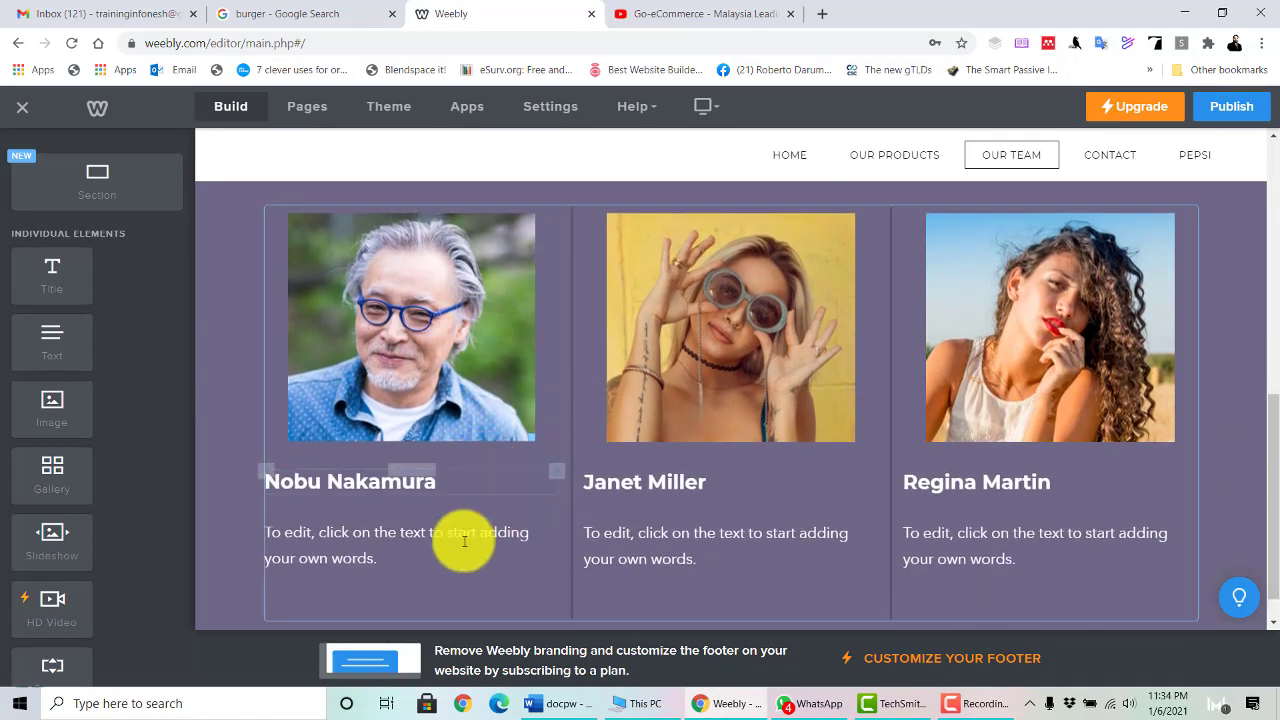
left_click(424, 362)
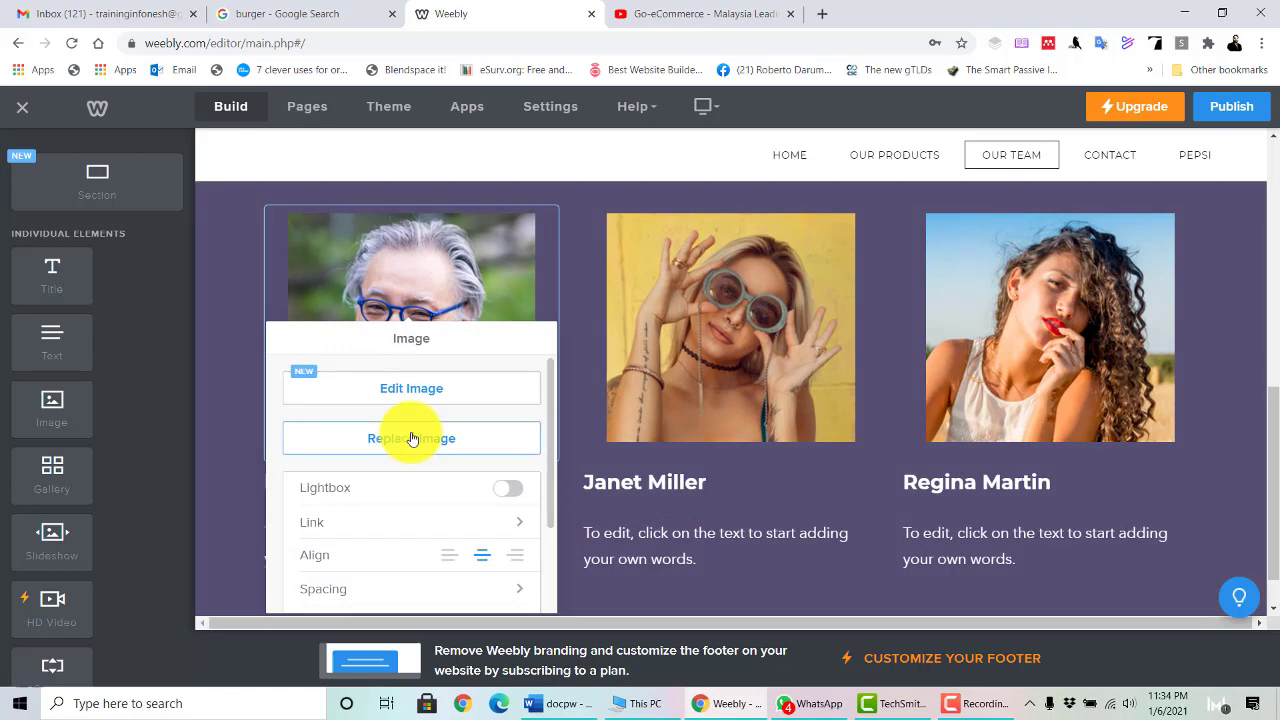
left_click(412, 439)
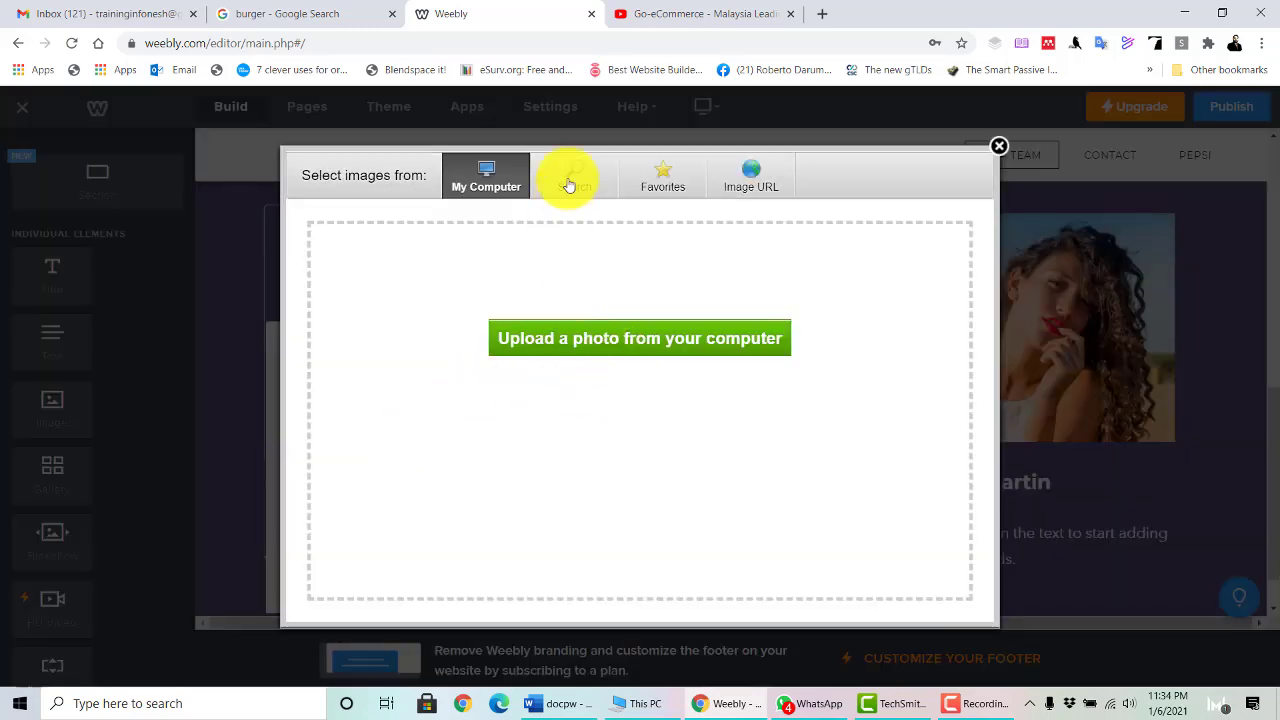
left_click(568, 185)
left_click_drag(524, 361, 225, 368)
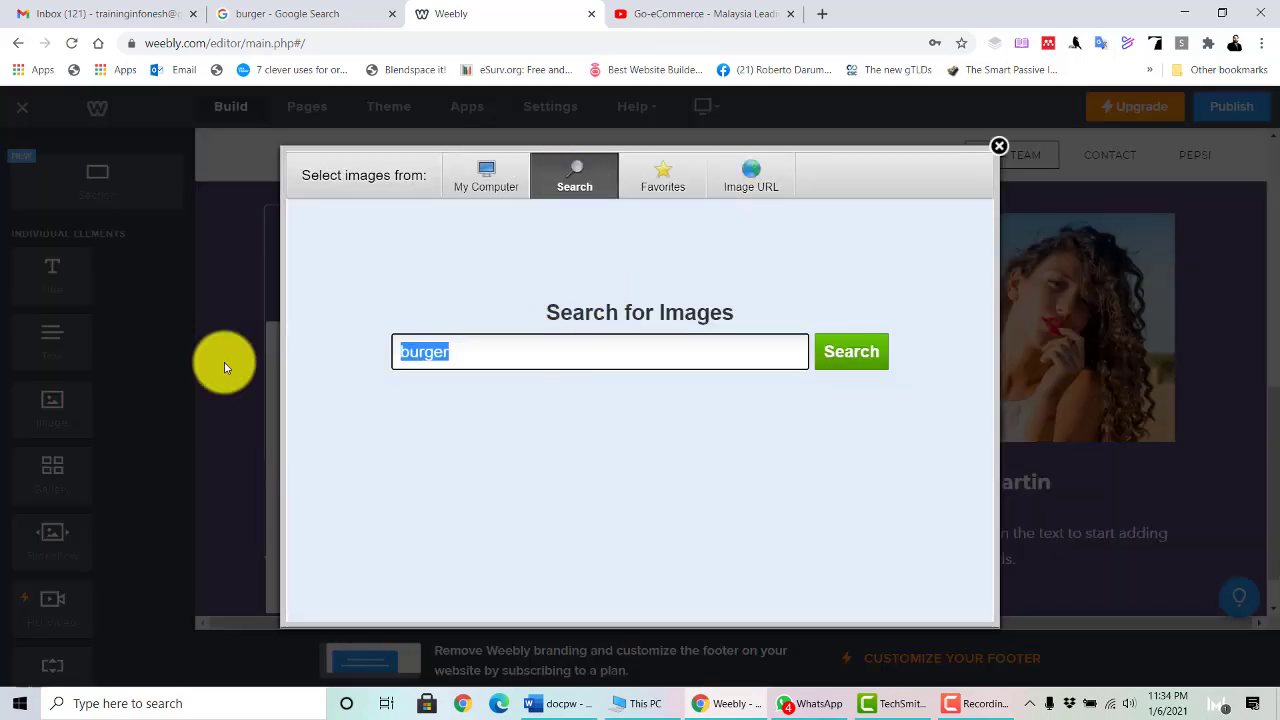
type("Mathiannah")
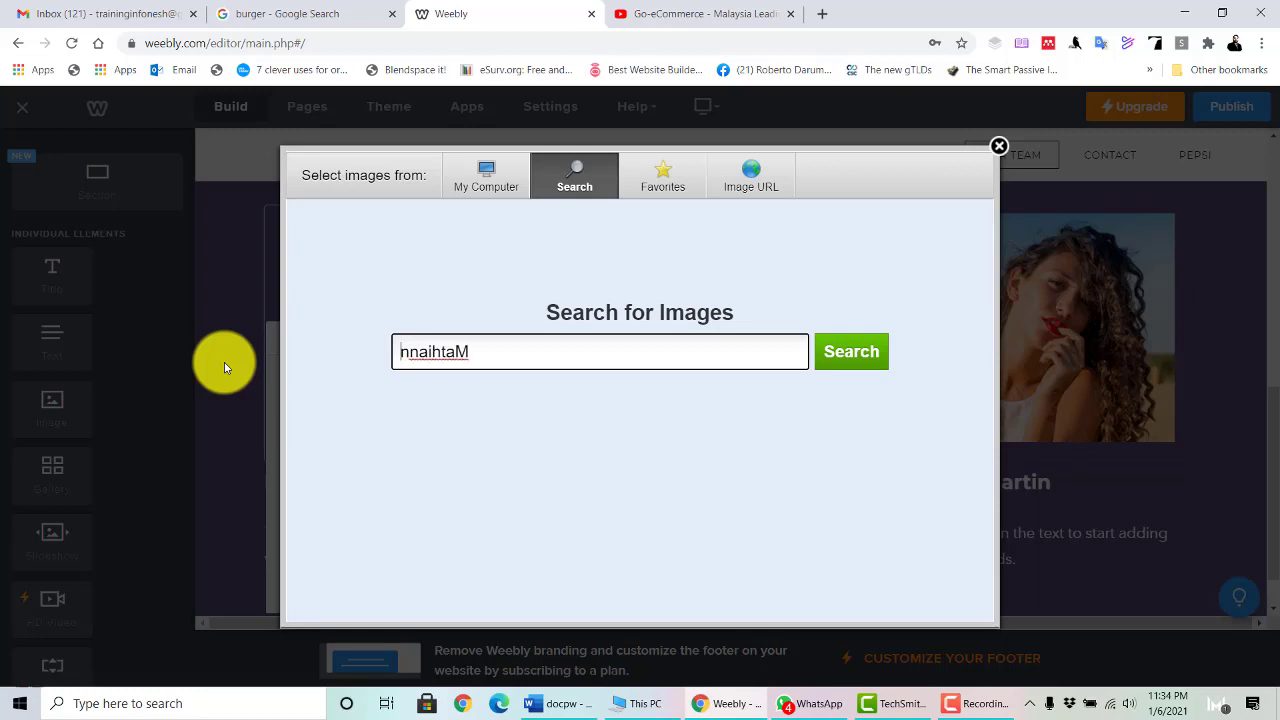
key("Delete")
type("nma")
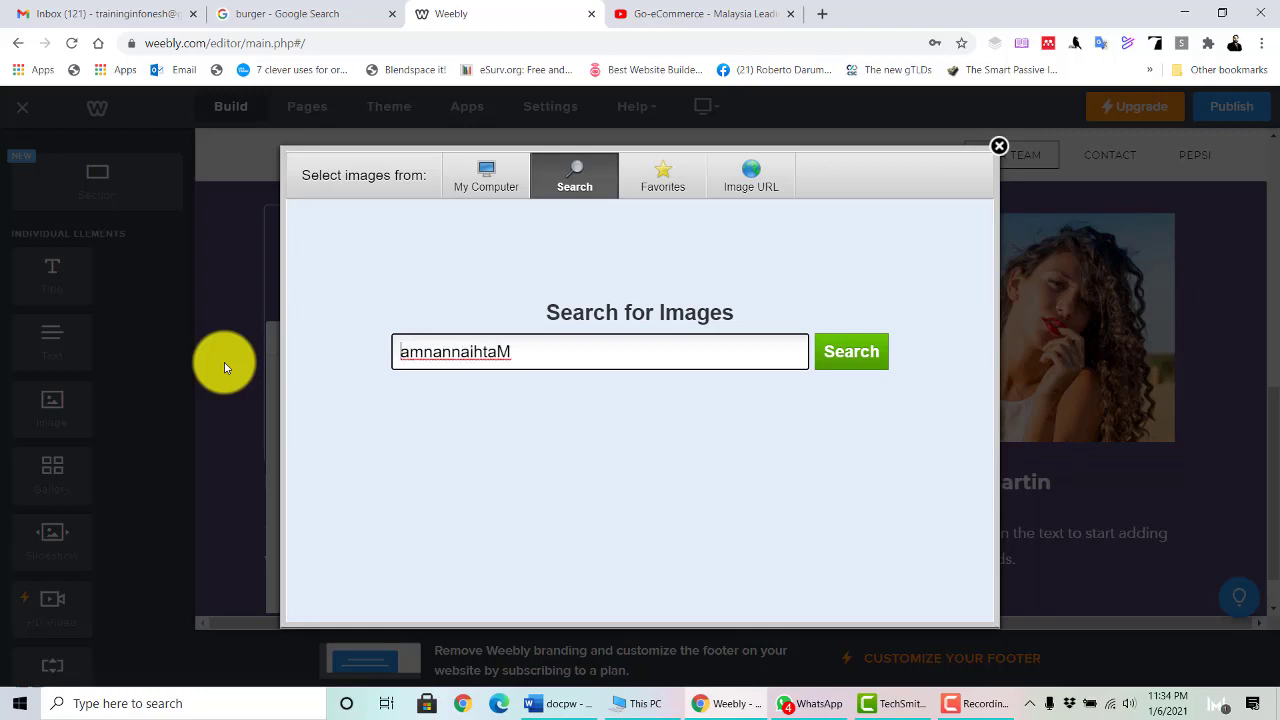
key("Delete")
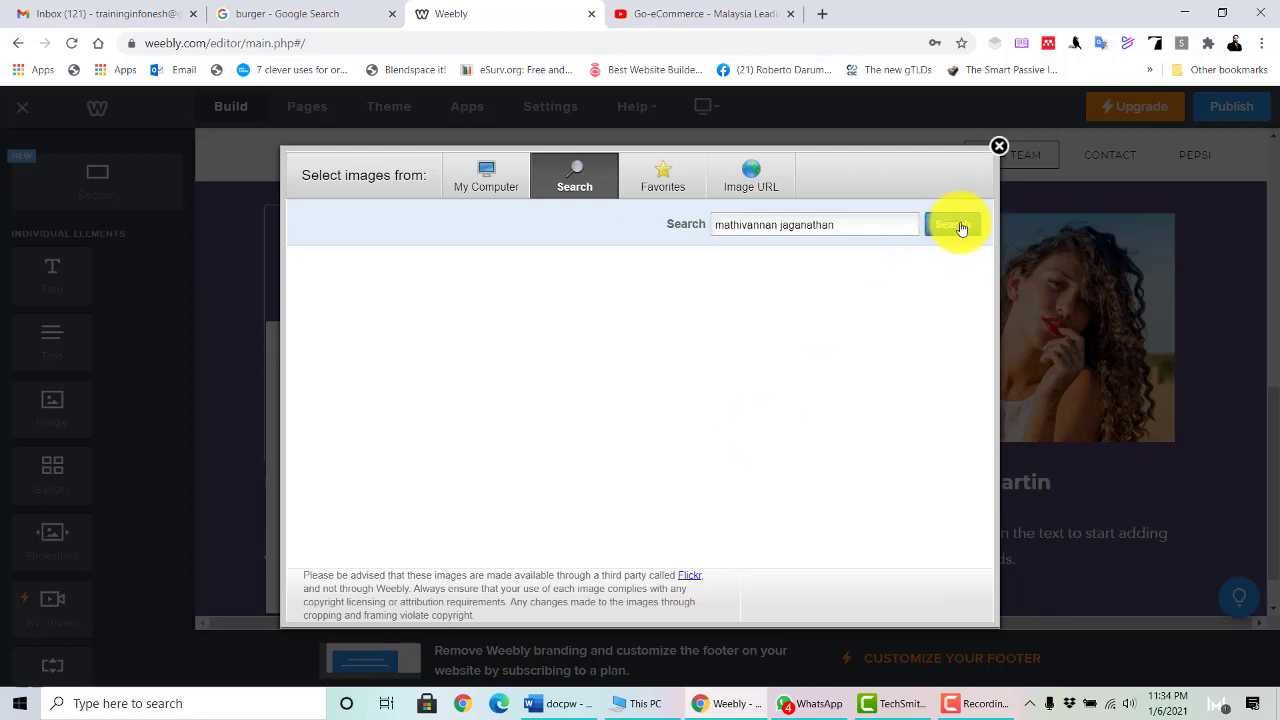
left_click(999, 150)
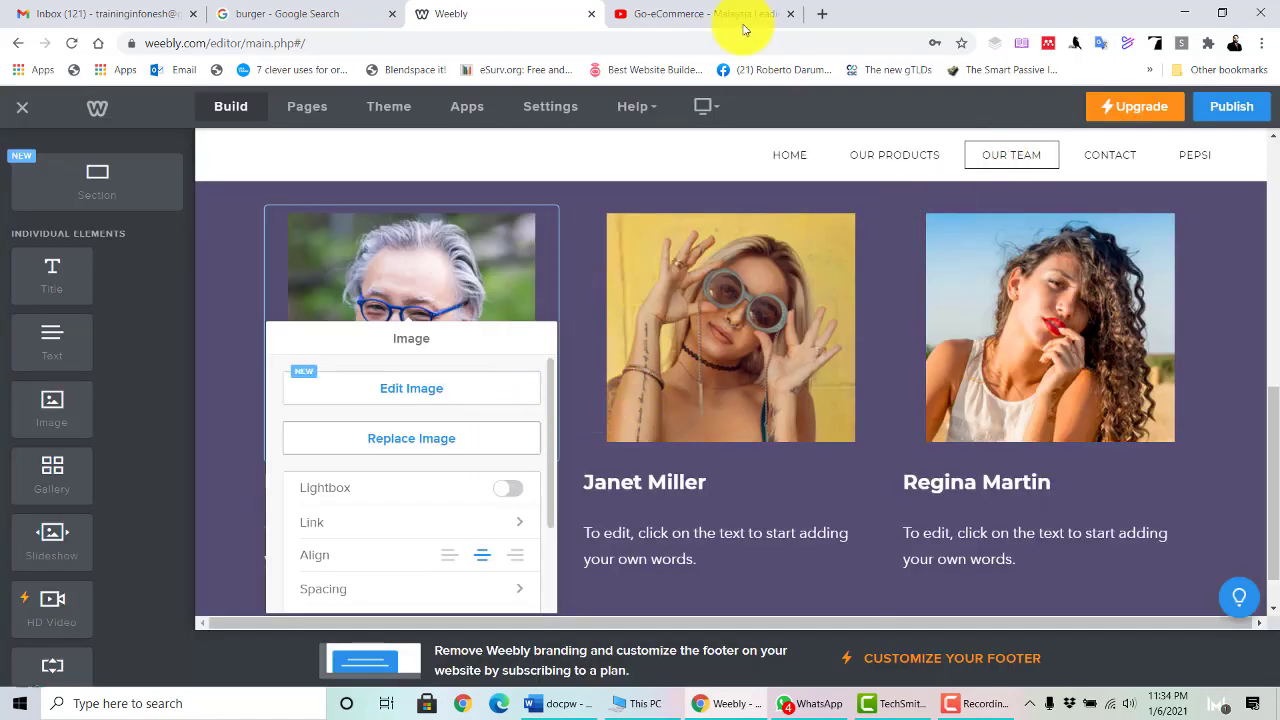
left_click(824, 16)
Step: In a new tab, search Google for the person's name and switch to image results
left_click(757, 43)
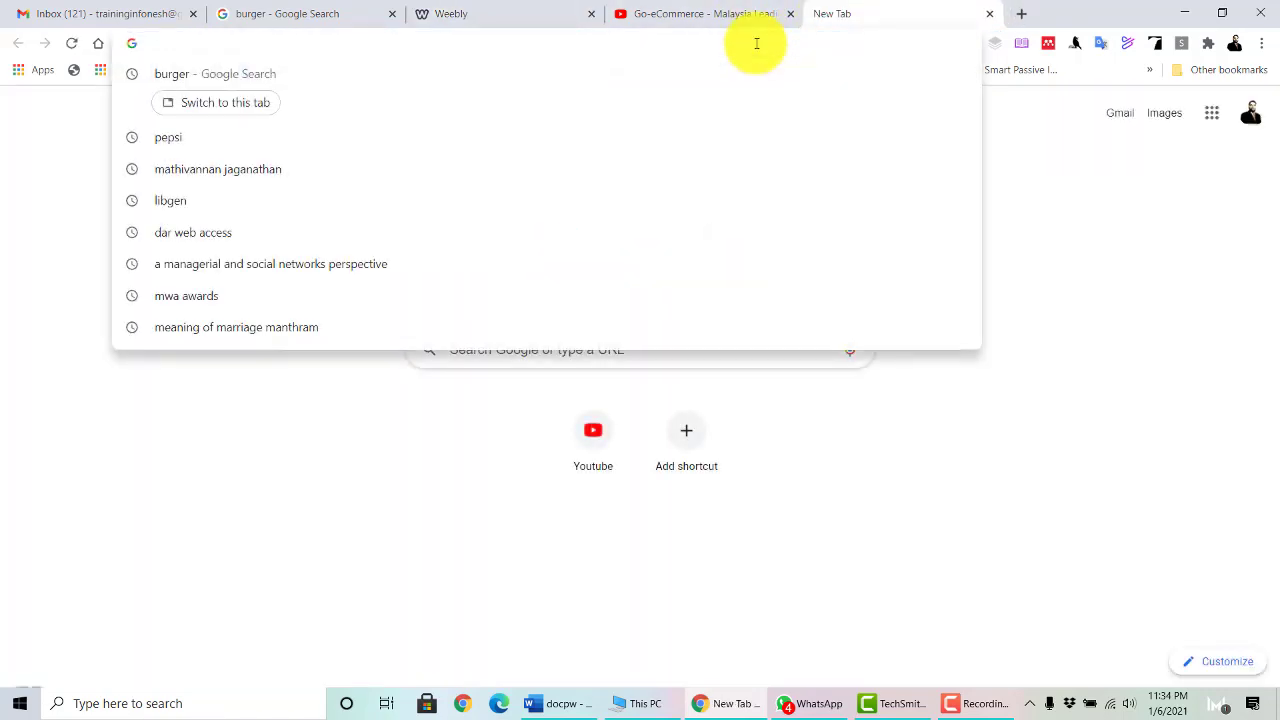
type("mathivan")
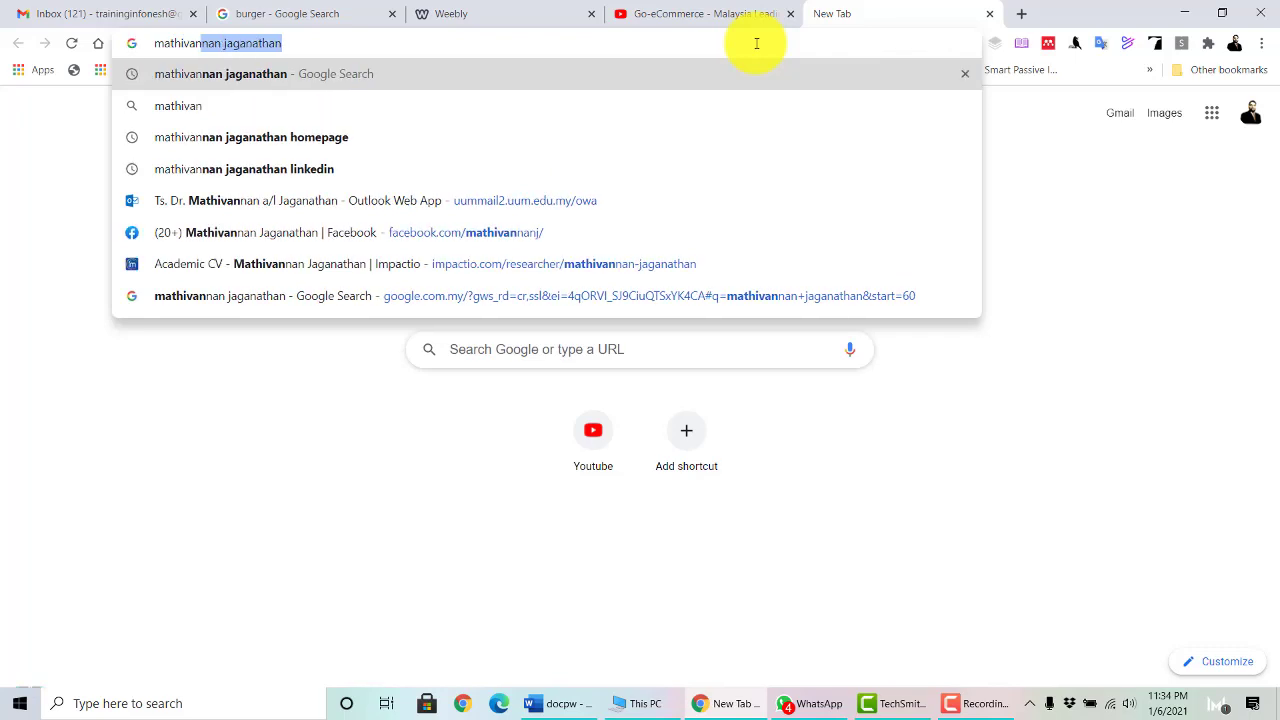
type("nan")
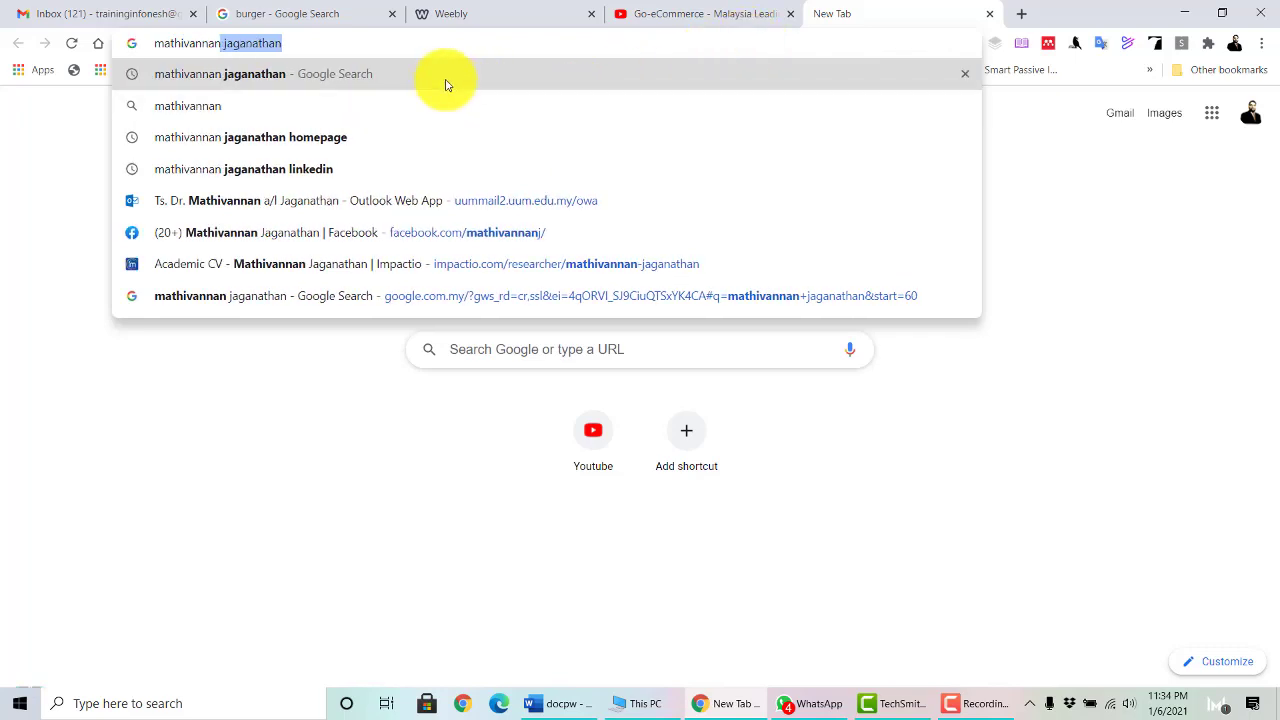
left_click(449, 80)
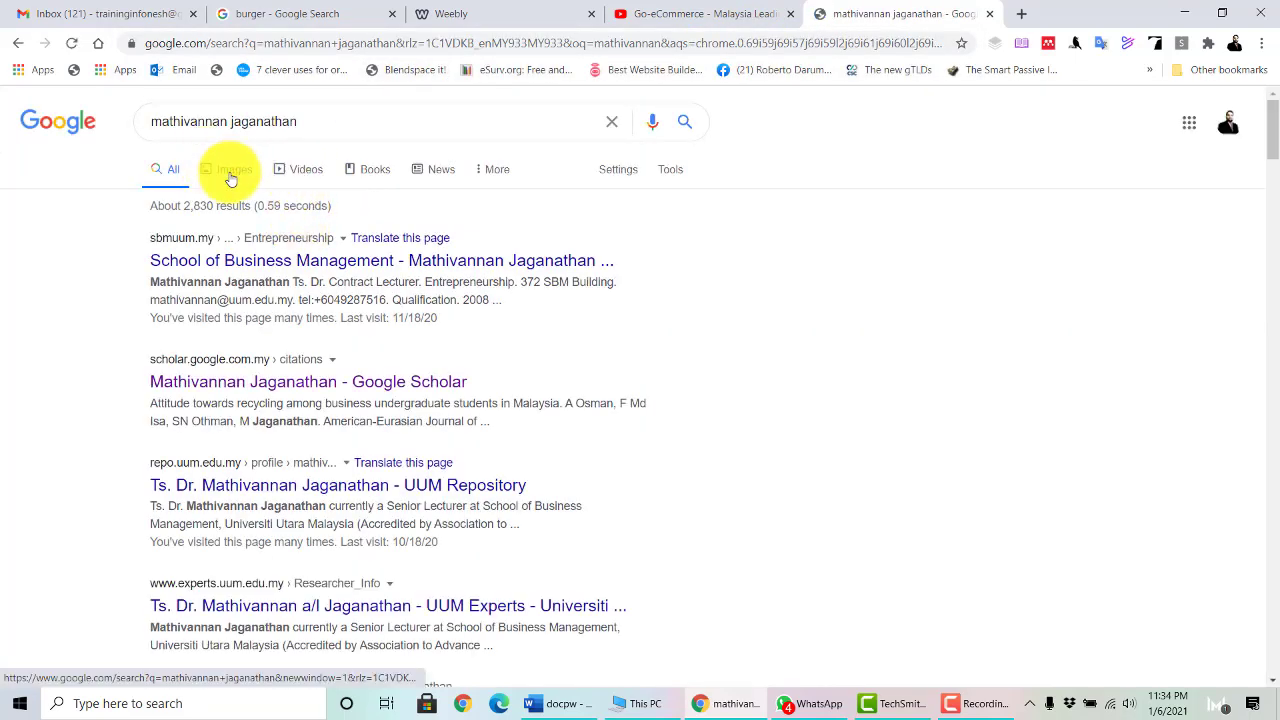
left_click(229, 172)
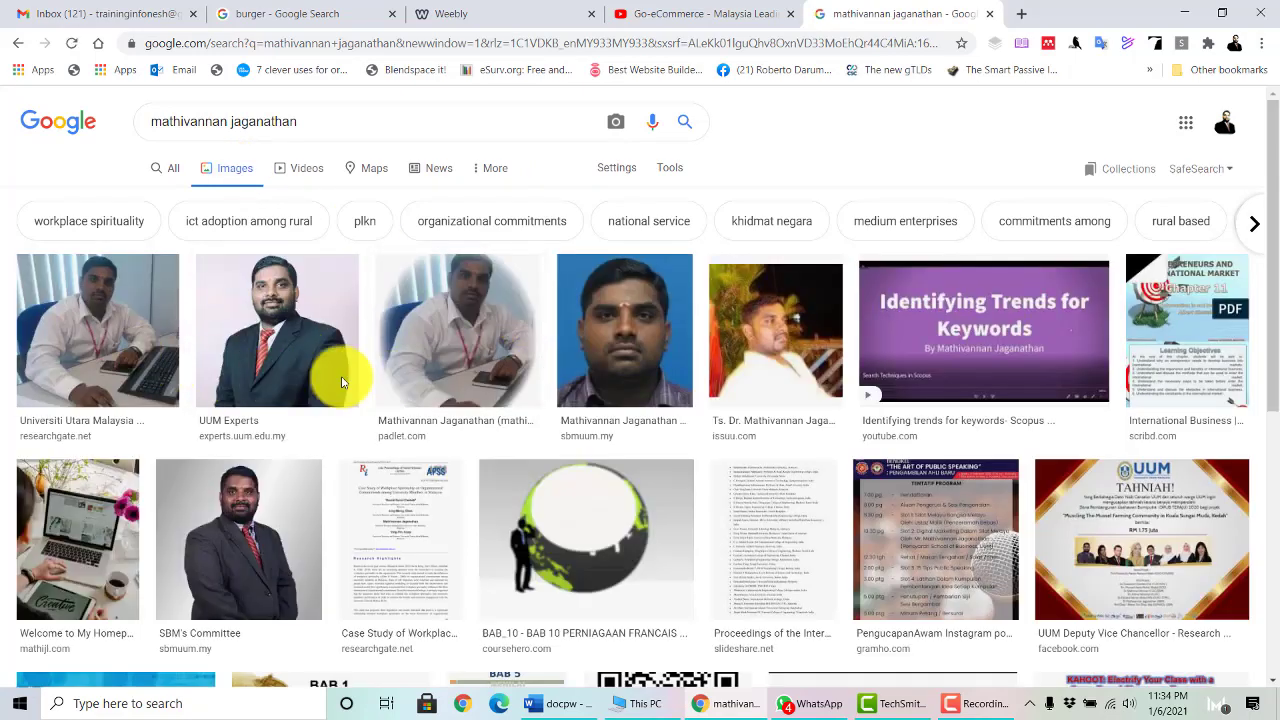
Step: Save the suit-and-tie portrait as 'download (1).jfif' and return to the Weebly tab
left_click(303, 342)
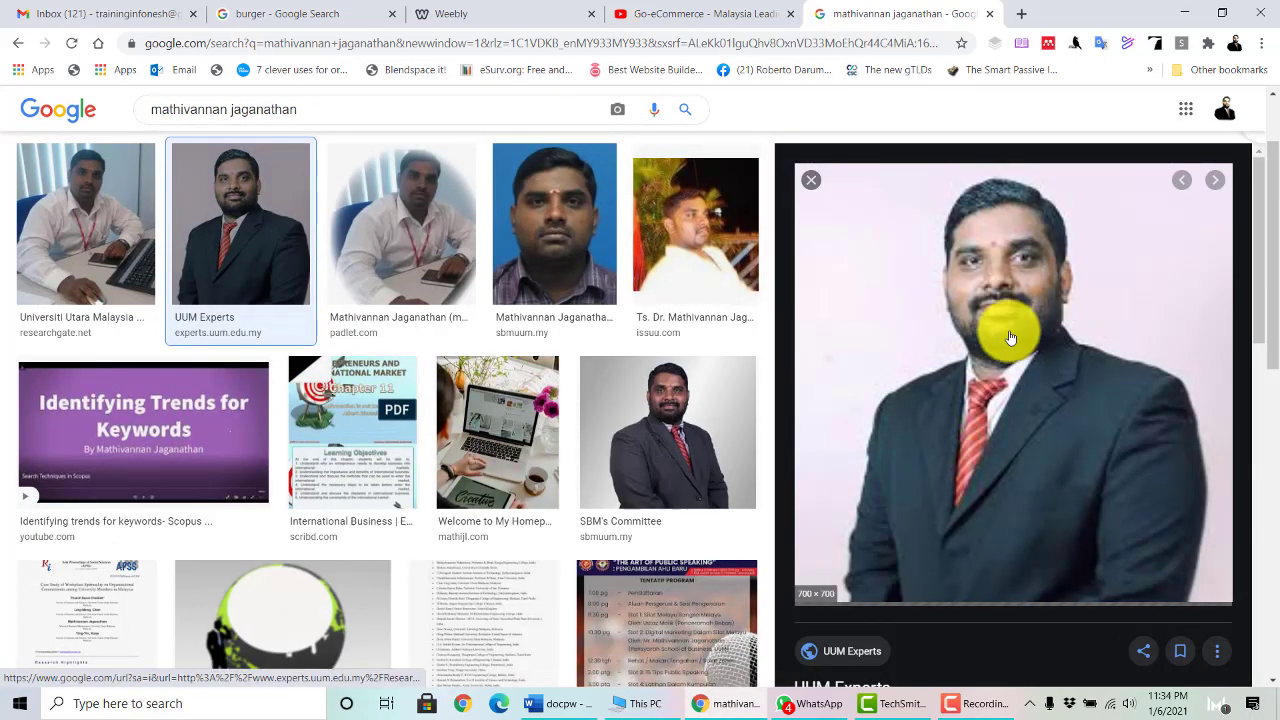
right_click(1006, 336)
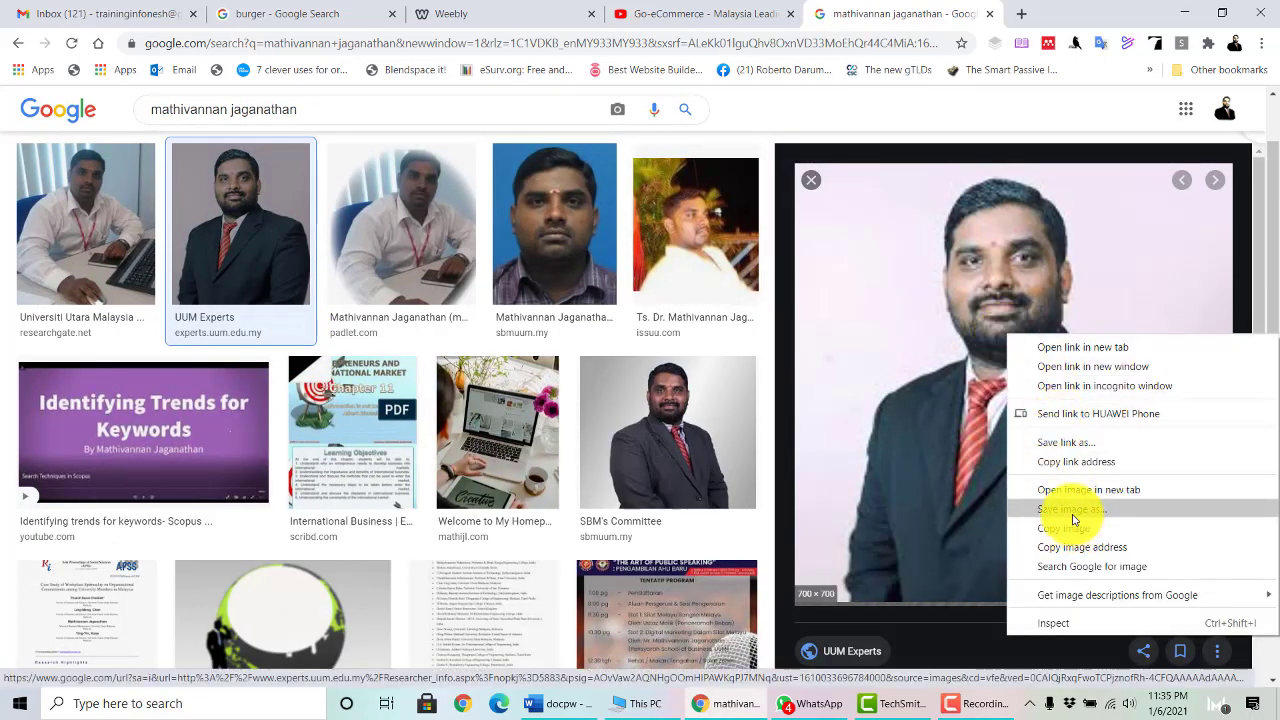
left_click(1071, 510)
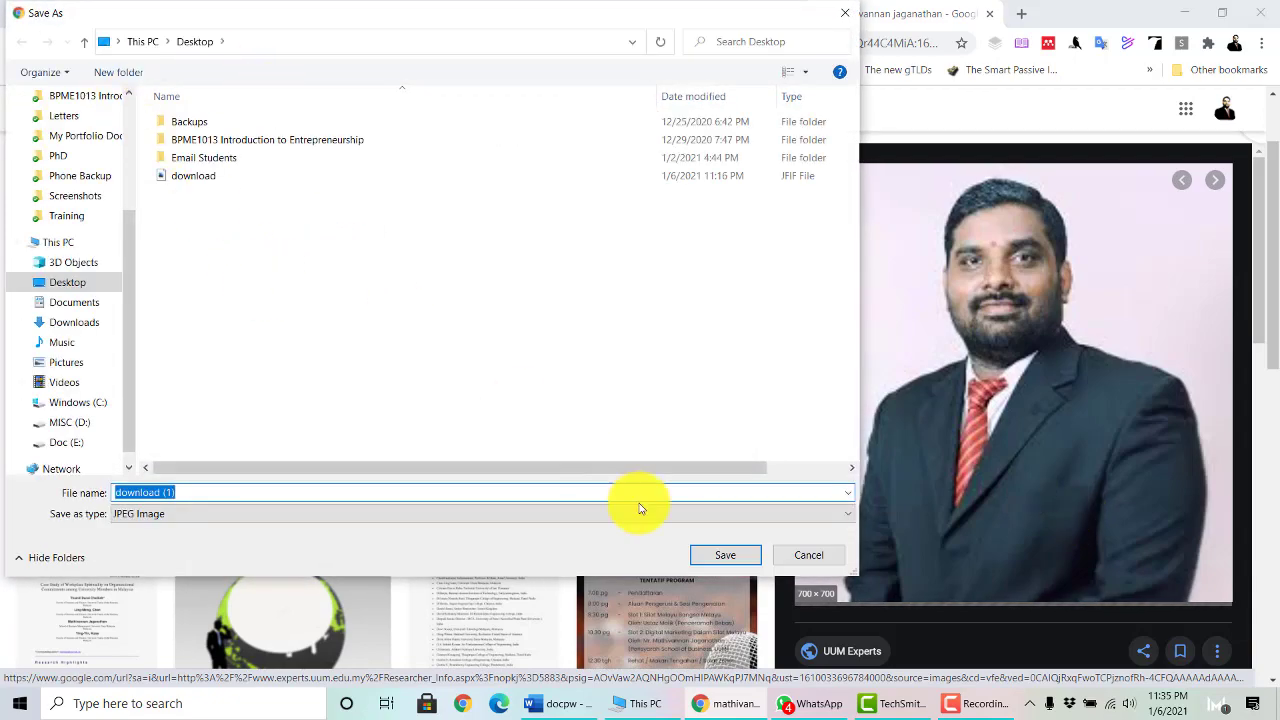
left_click(727, 565)
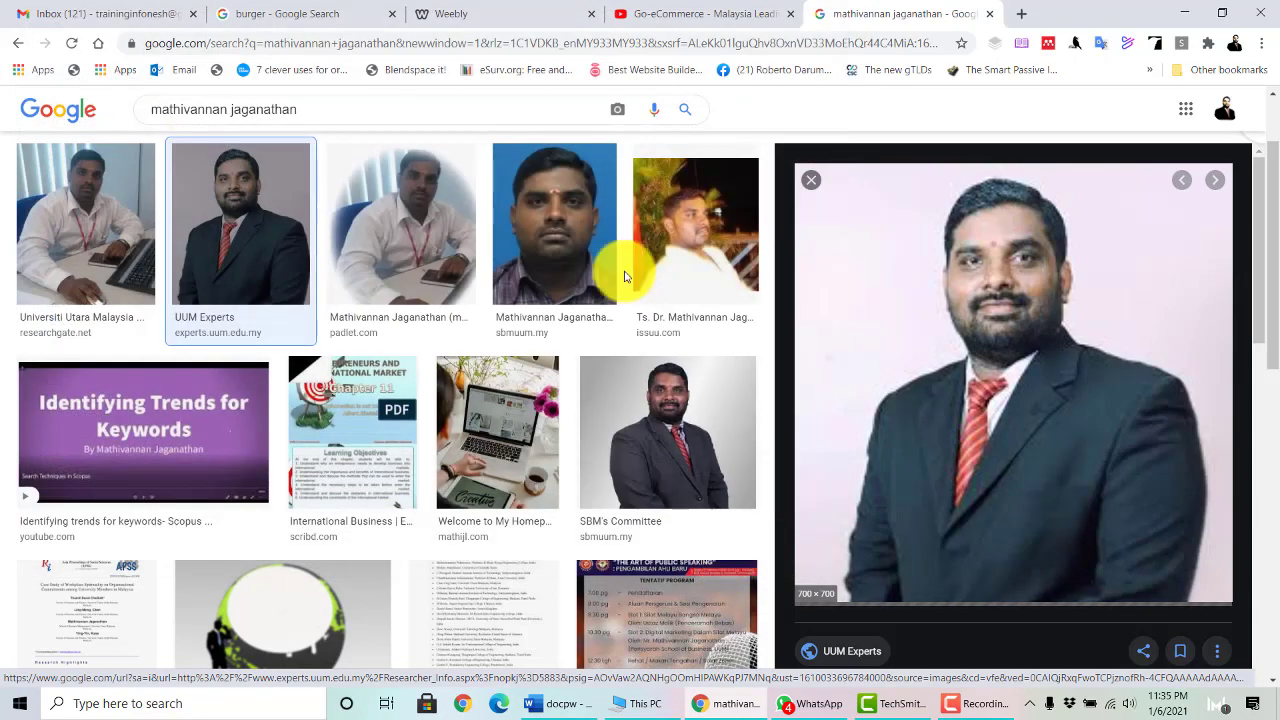
left_click(460, 14)
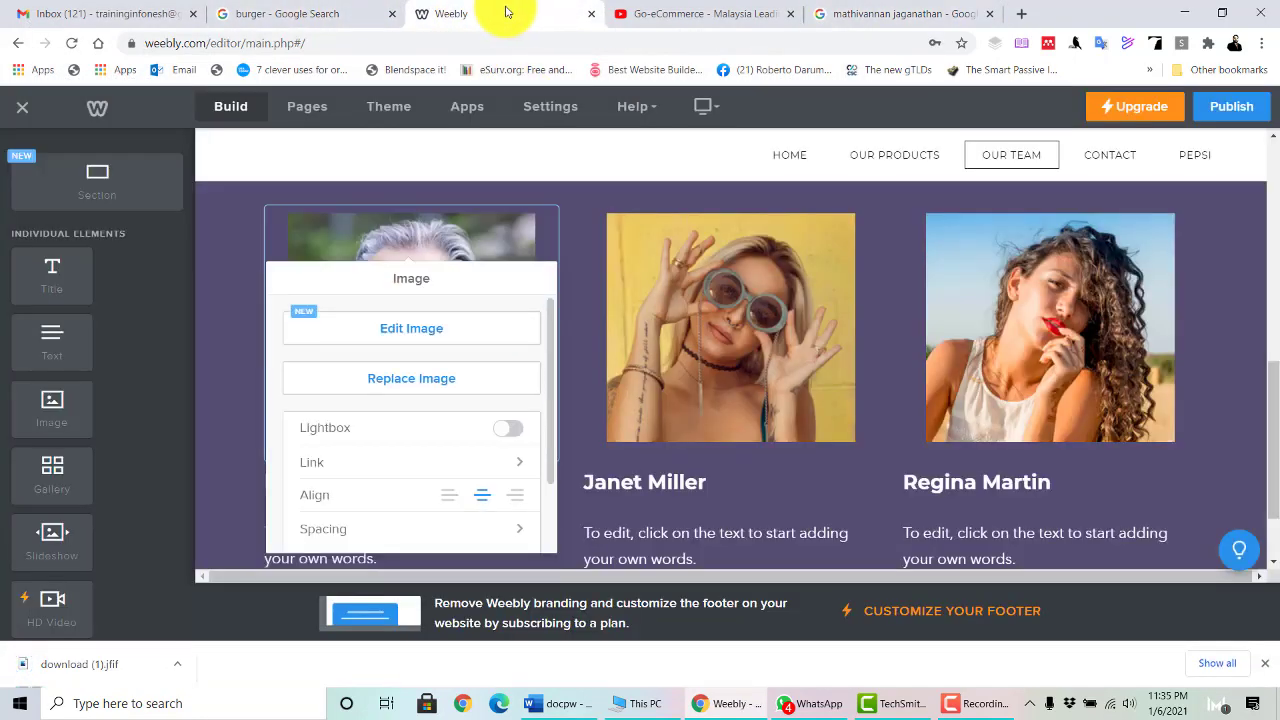
Step: Try uploading 'download (1)' as the first team member's photo, then close the image picker
left_click(425, 385)
left_click(609, 331)
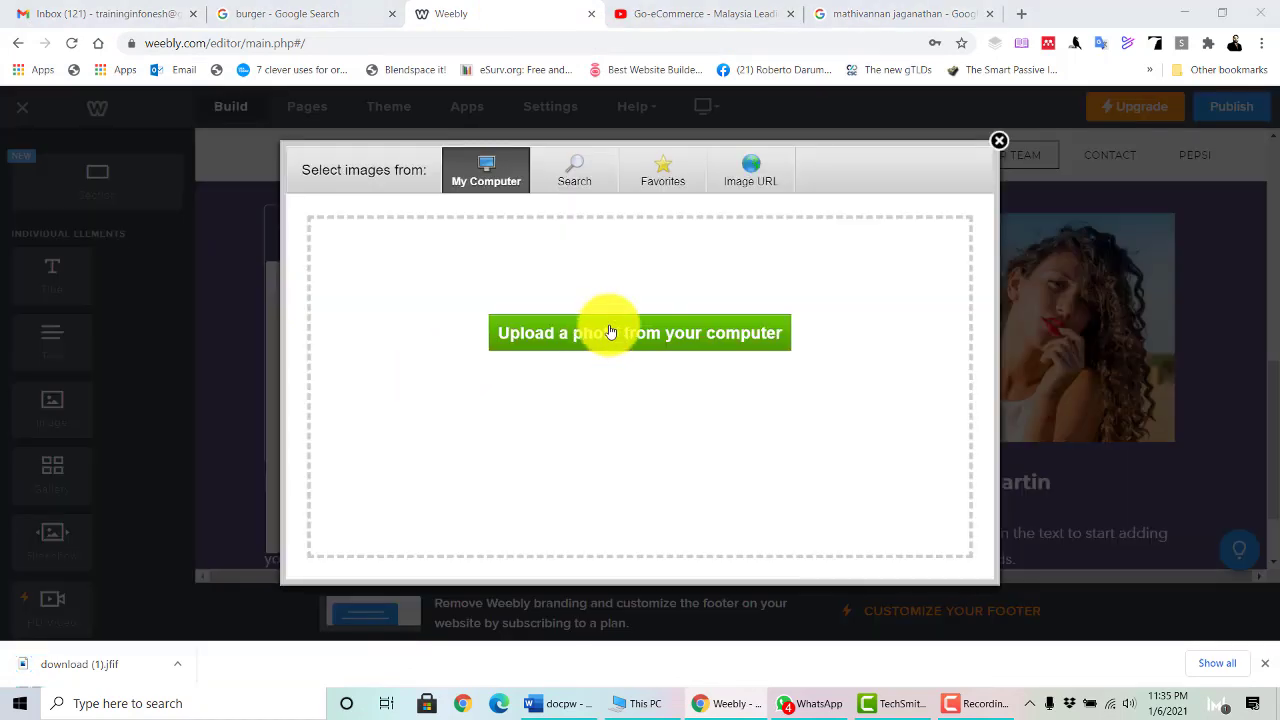
double_click(206, 177)
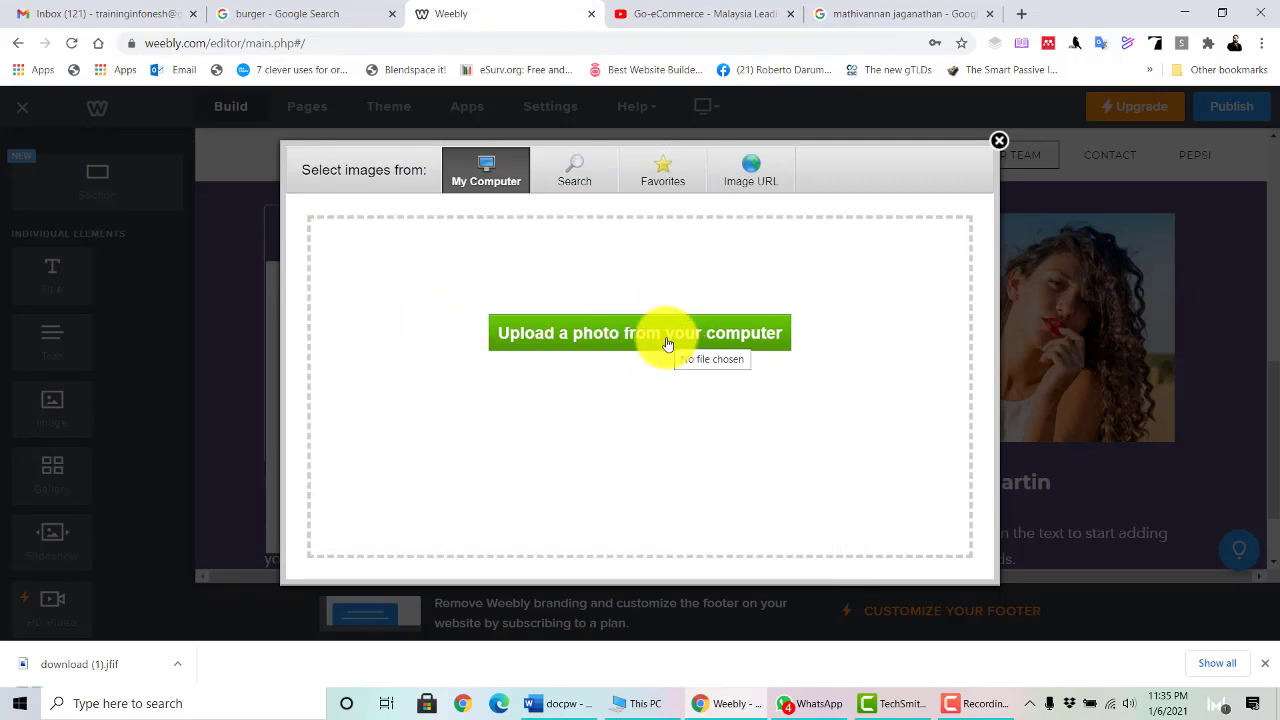
triple_click(745, 173)
left_click(903, 178)
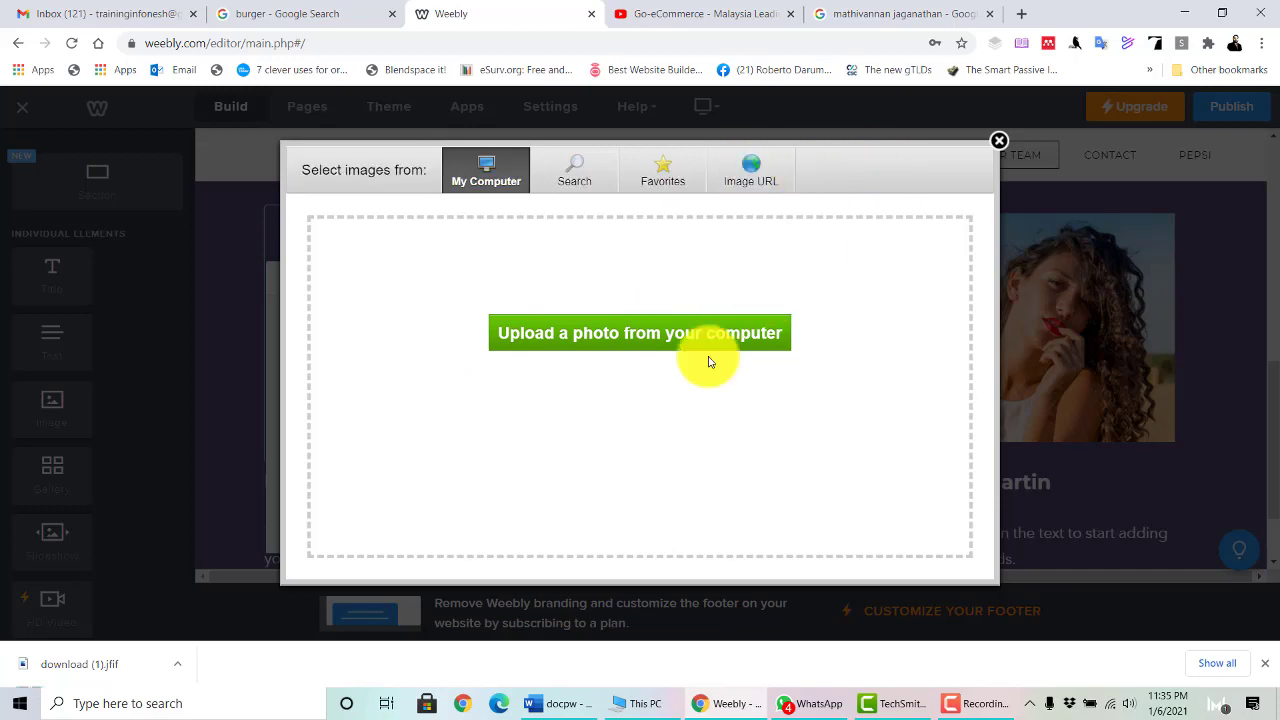
left_click(687, 346)
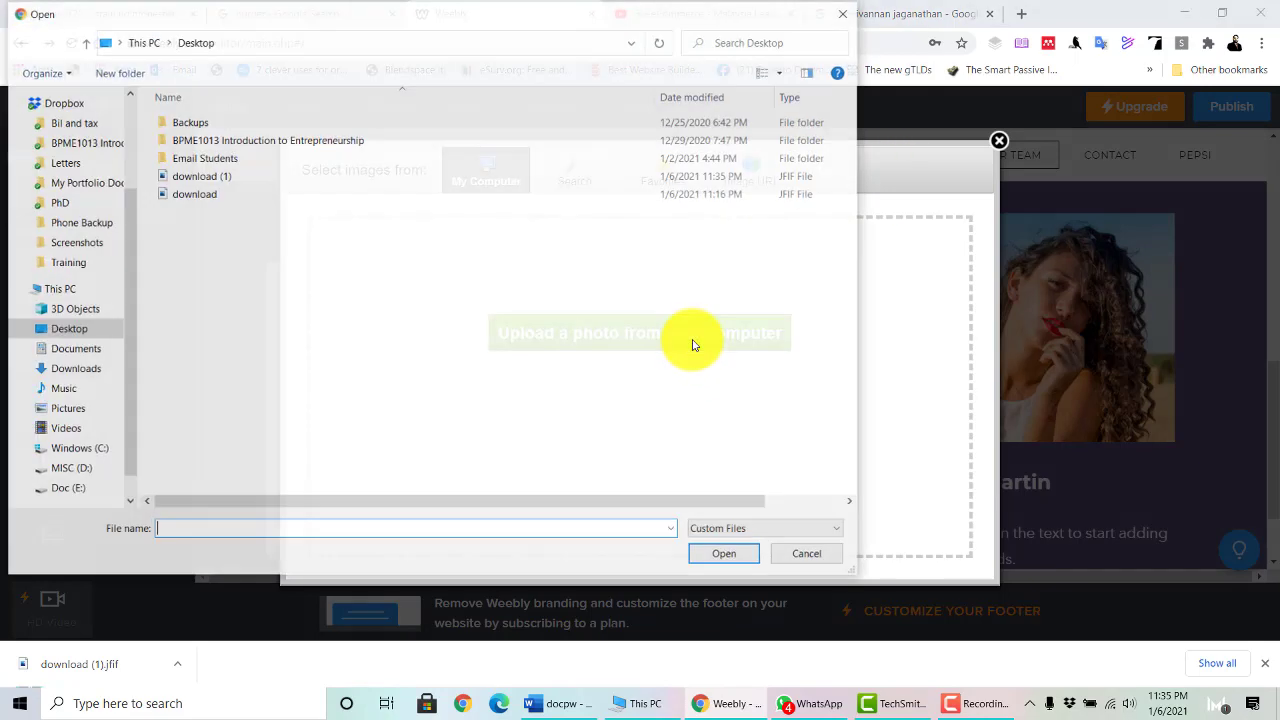
left_click(225, 175)
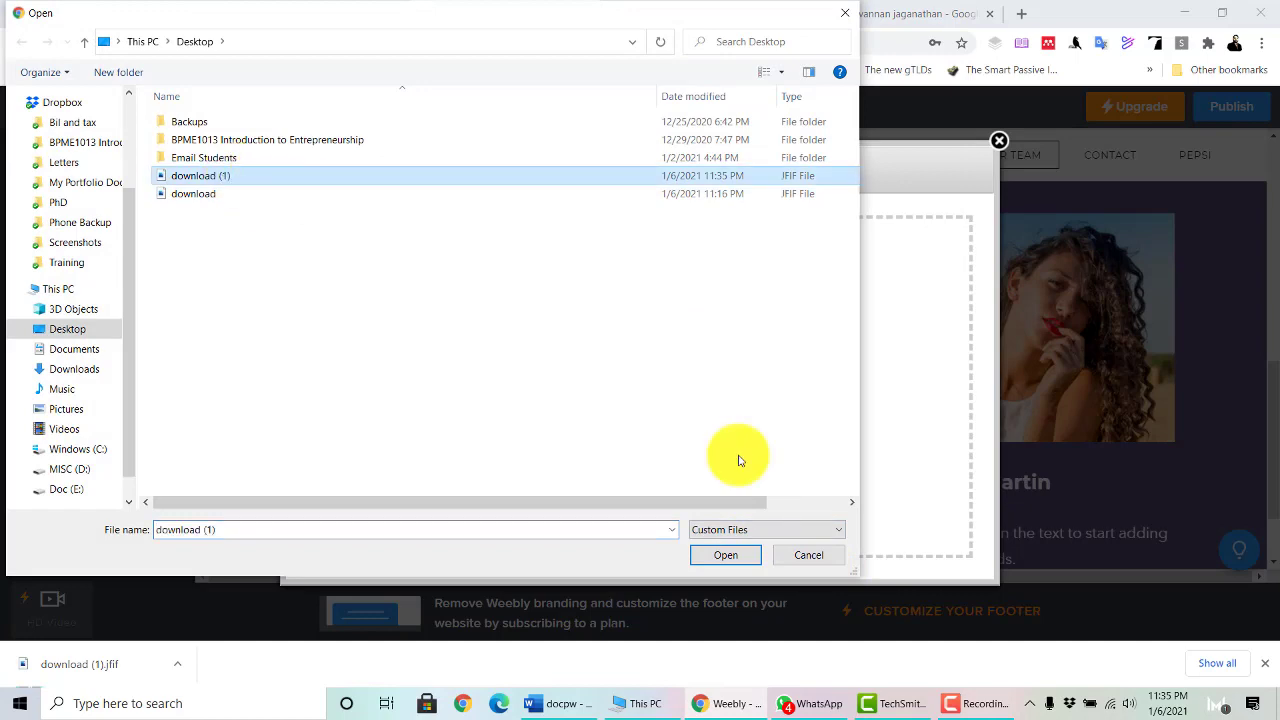
left_click(722, 558)
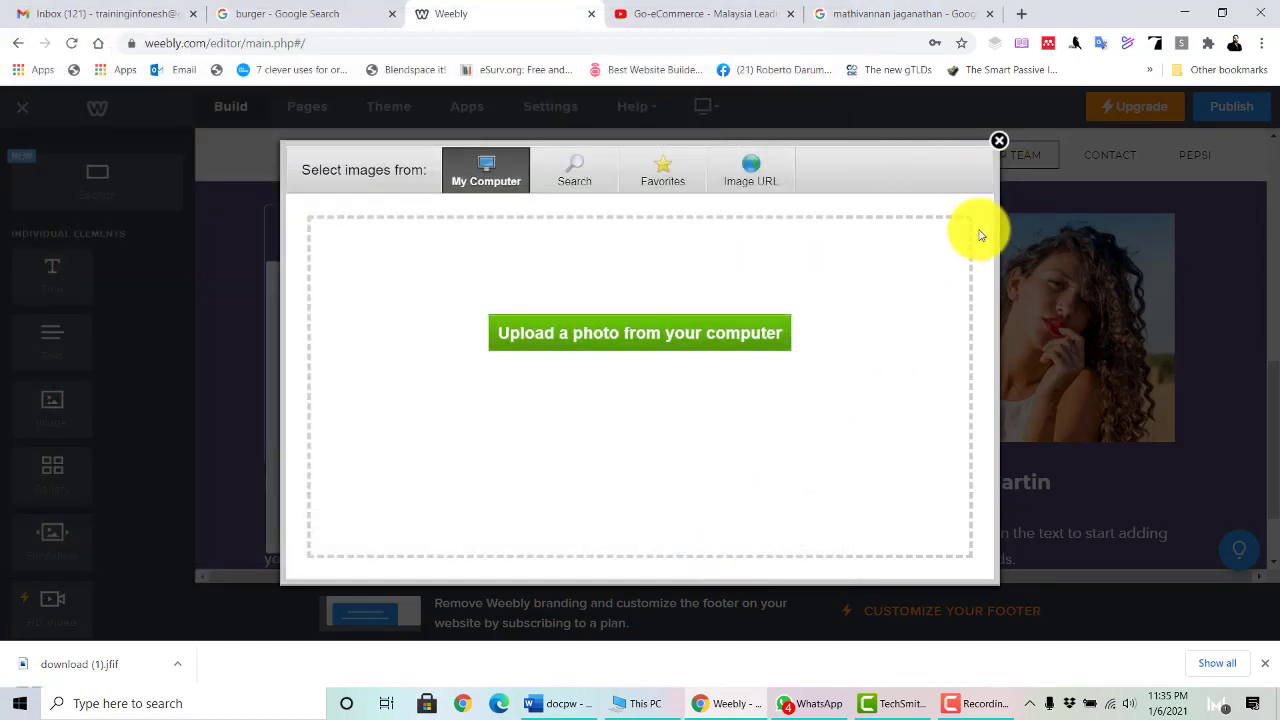
left_click(999, 148)
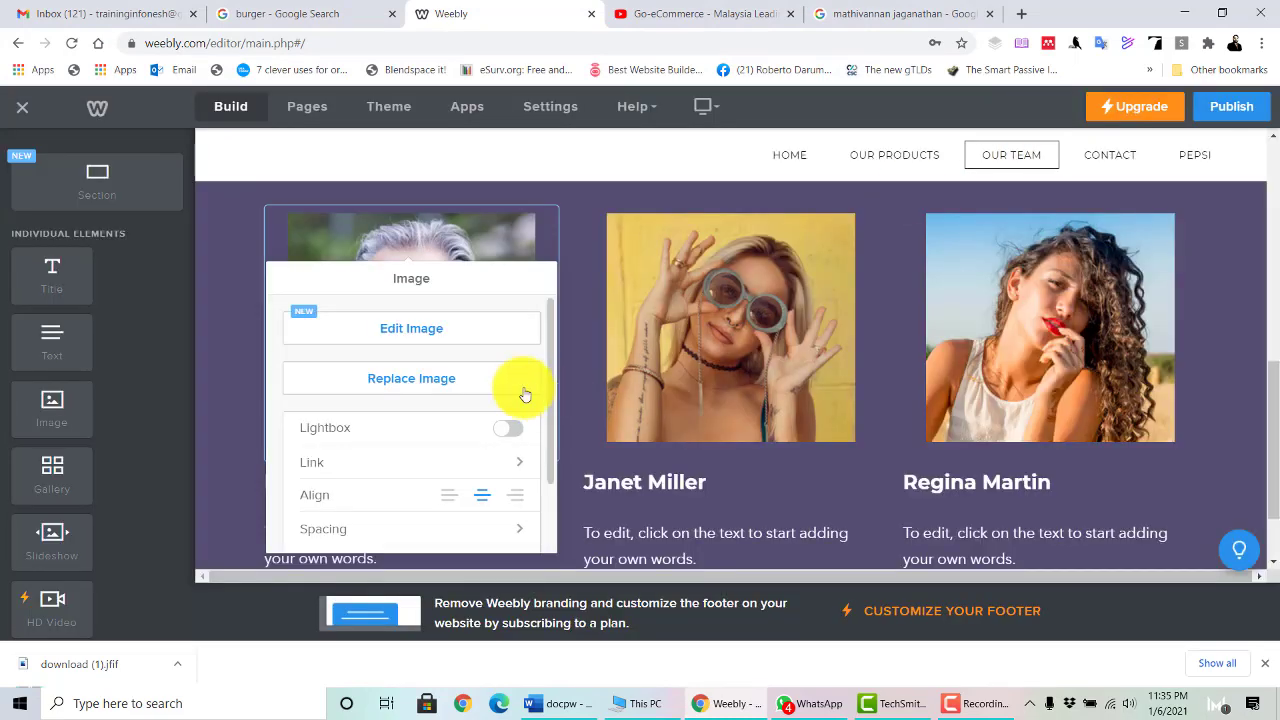
Step: Retry the 'download (1)' upload for the first photo, dismiss the download bar, and close the picker
left_click(408, 382)
left_click(555, 345)
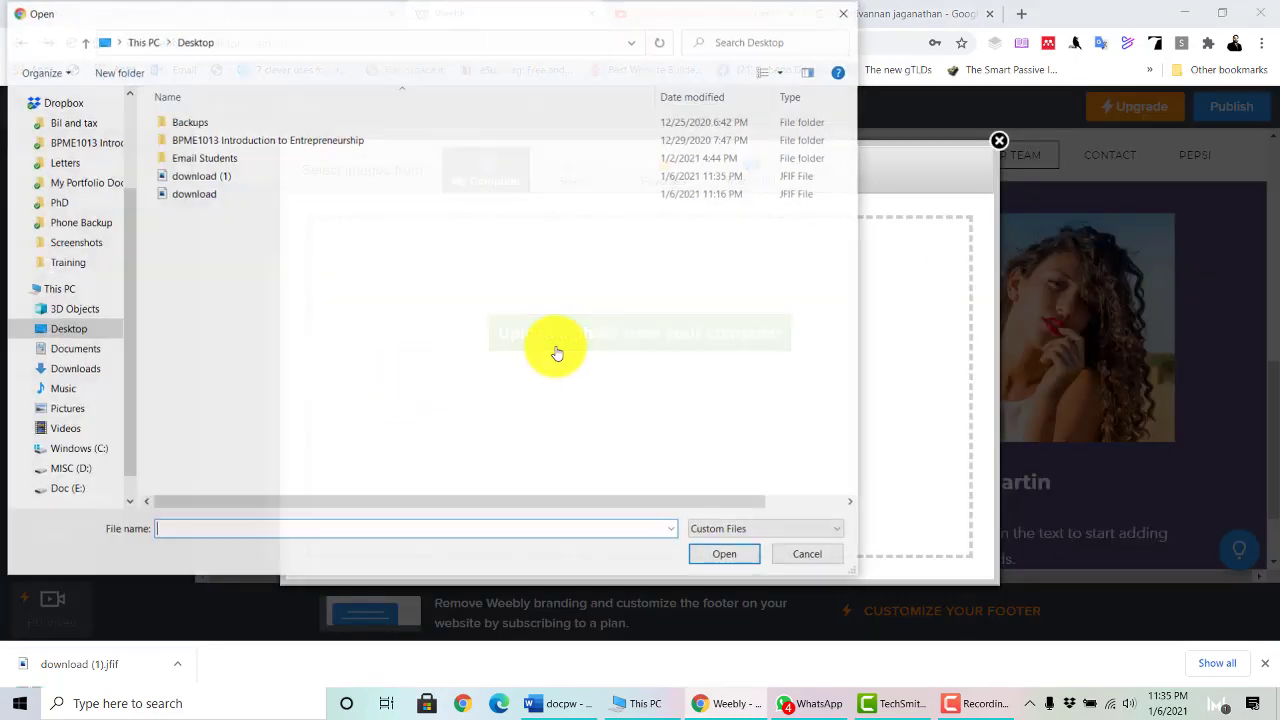
scroll(328, 395, "up", 3, "ctrl")
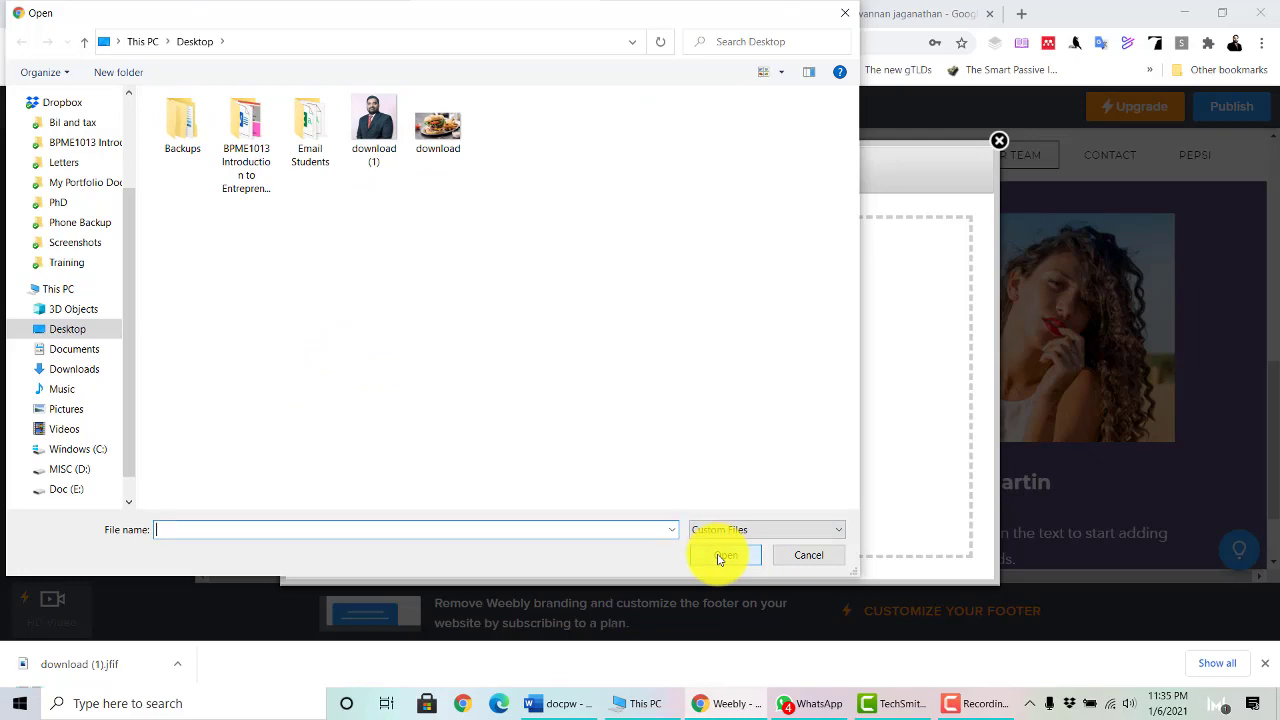
left_click(370, 120)
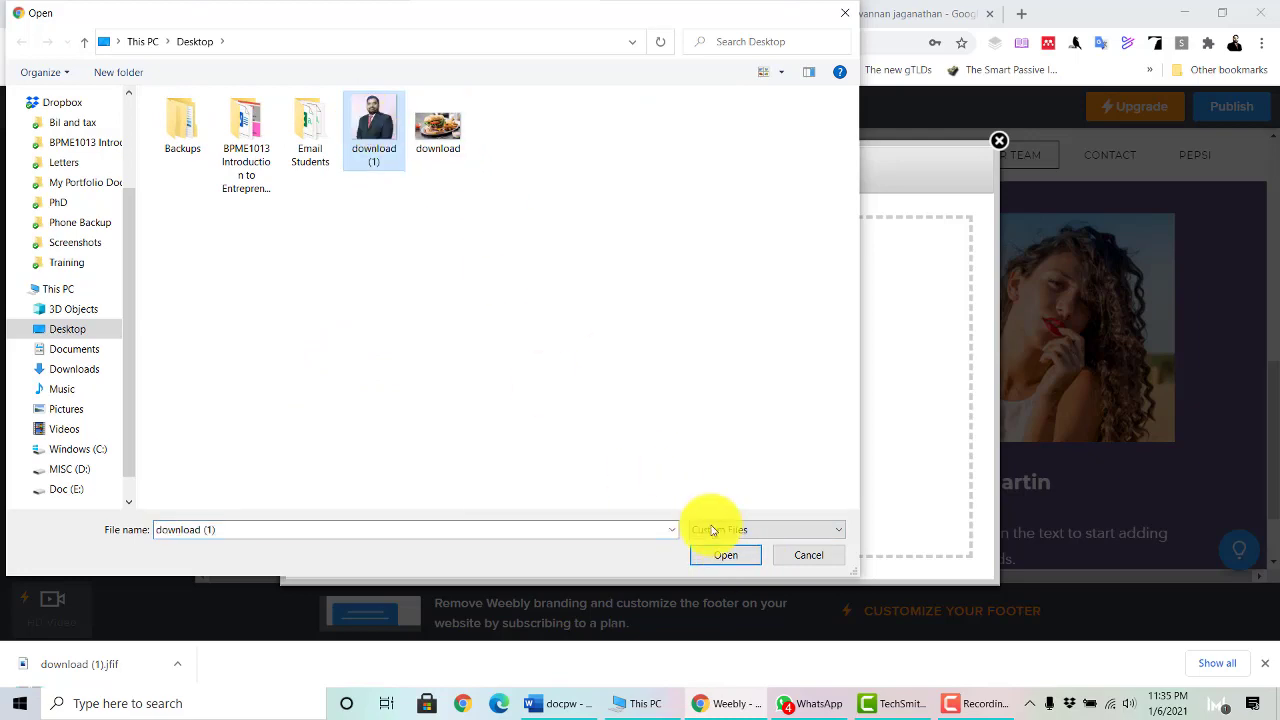
left_click(735, 563)
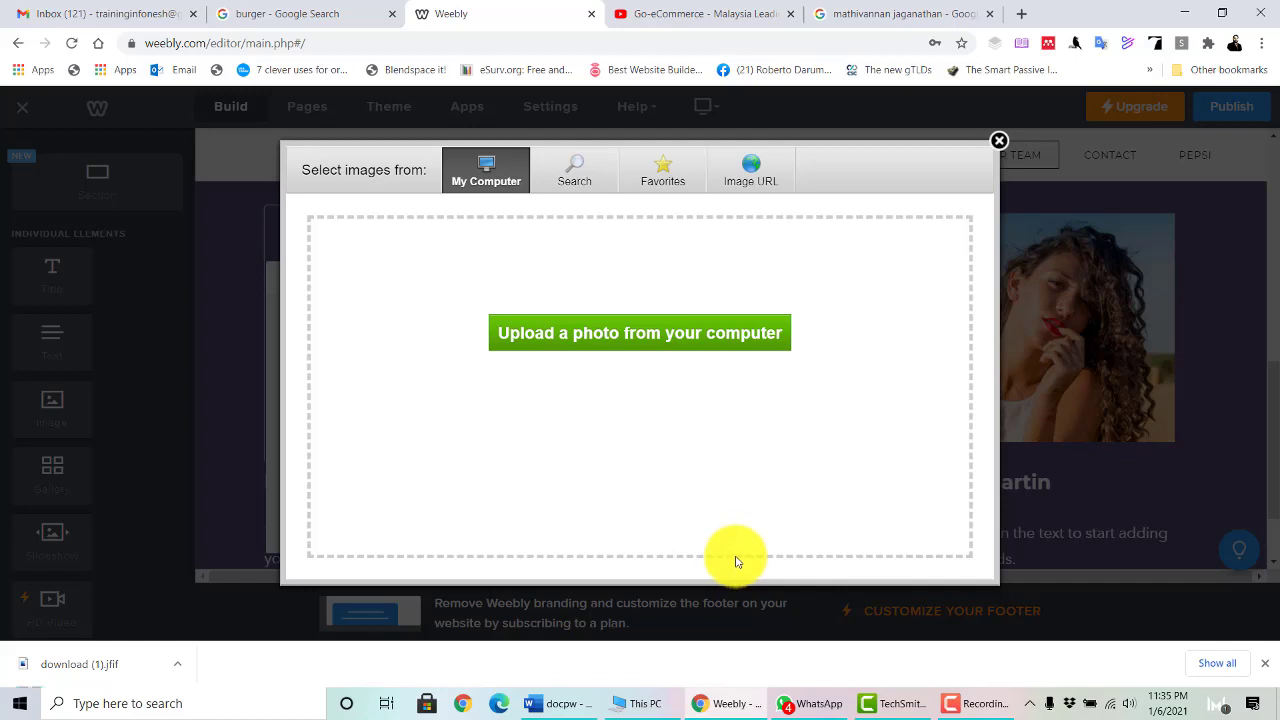
left_click(1266, 665)
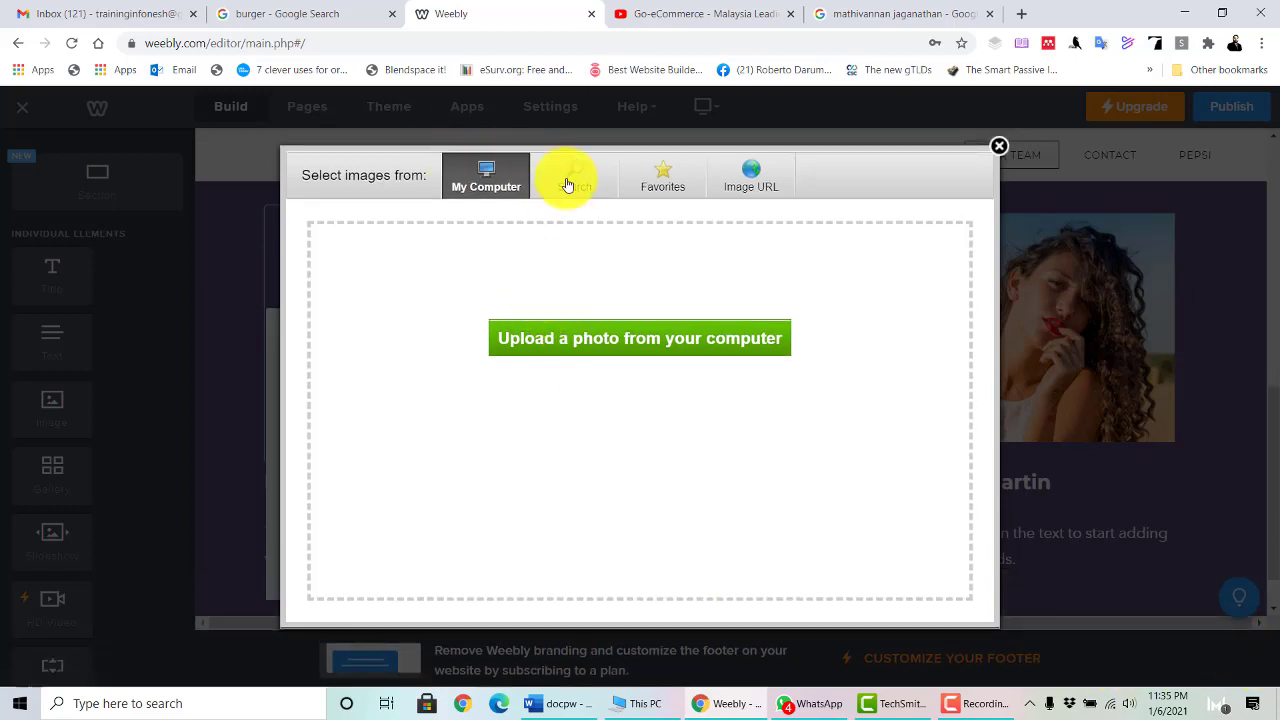
left_click(567, 185)
left_click(503, 181)
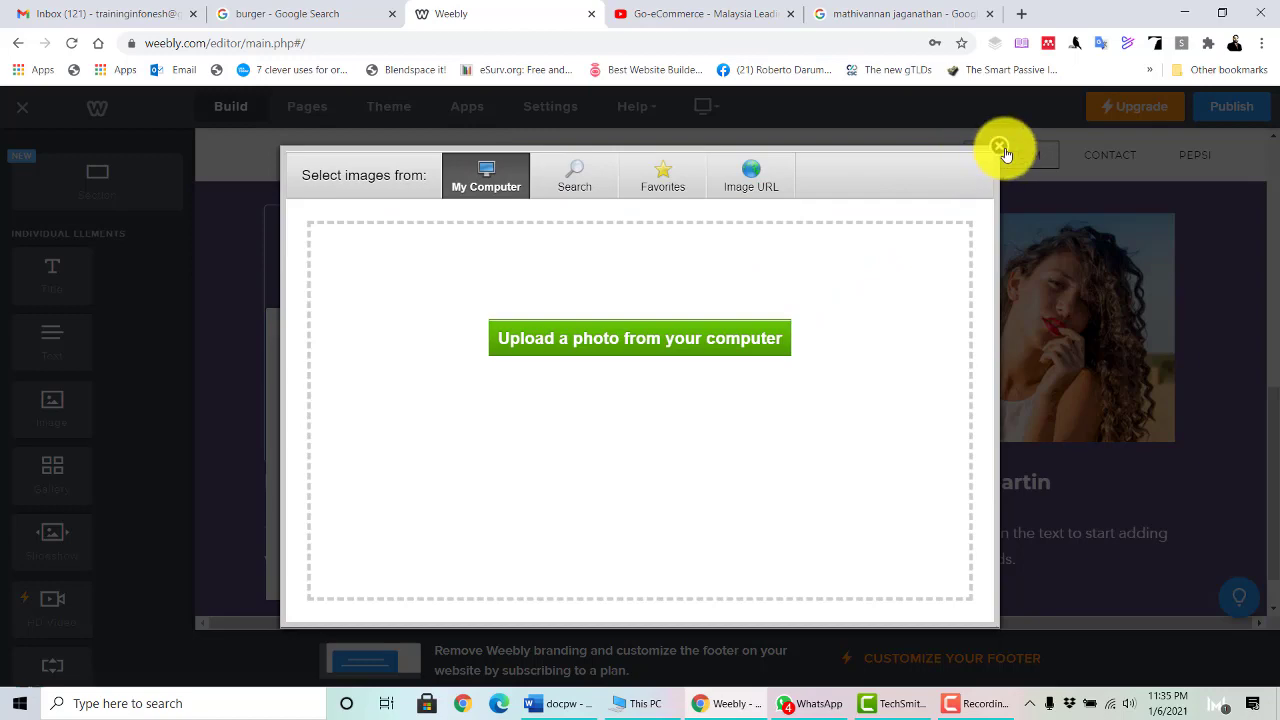
left_click(1000, 148)
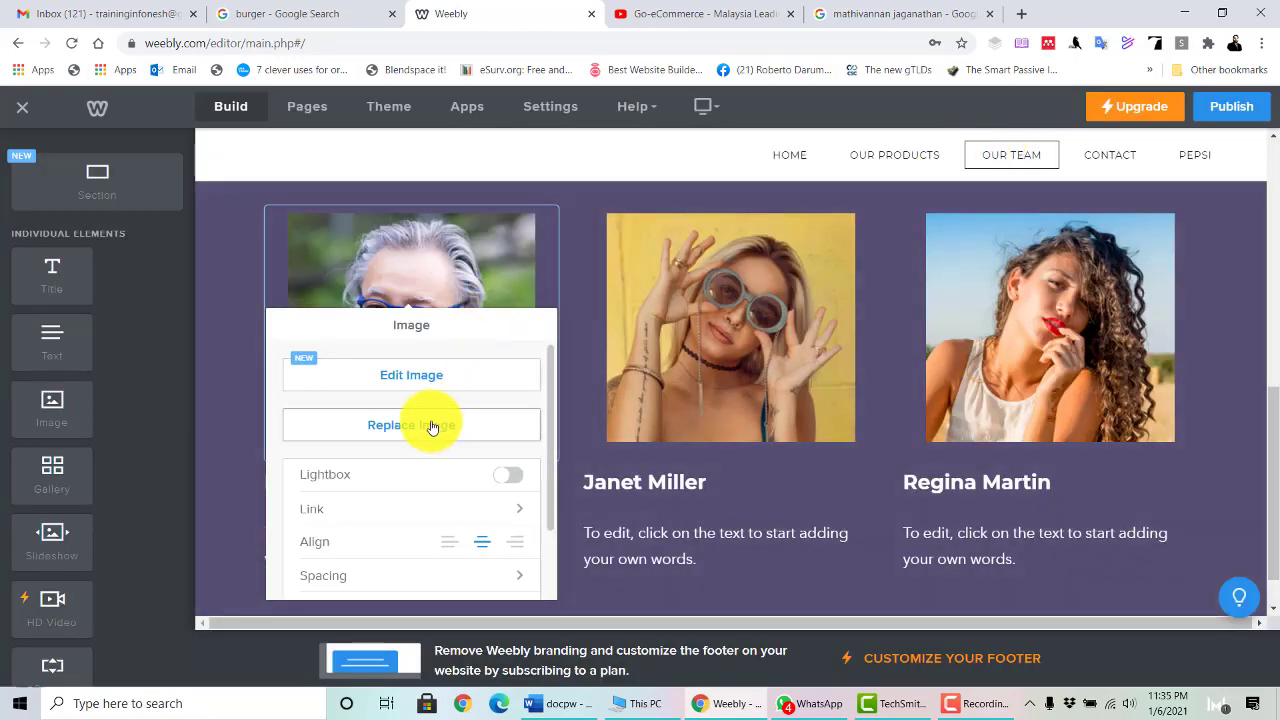
Step: Attempt uploading the 'download' file for the first photo, then close the picker and Image panel
left_click(432, 428)
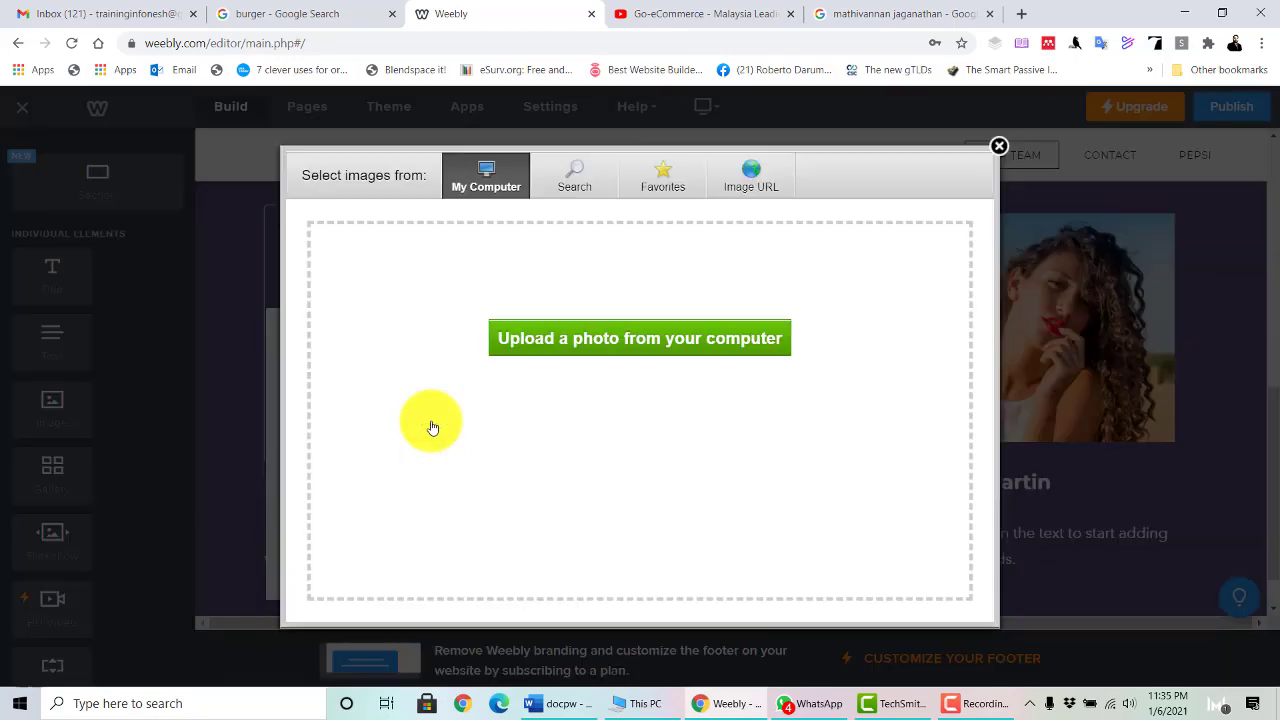
left_click(624, 338)
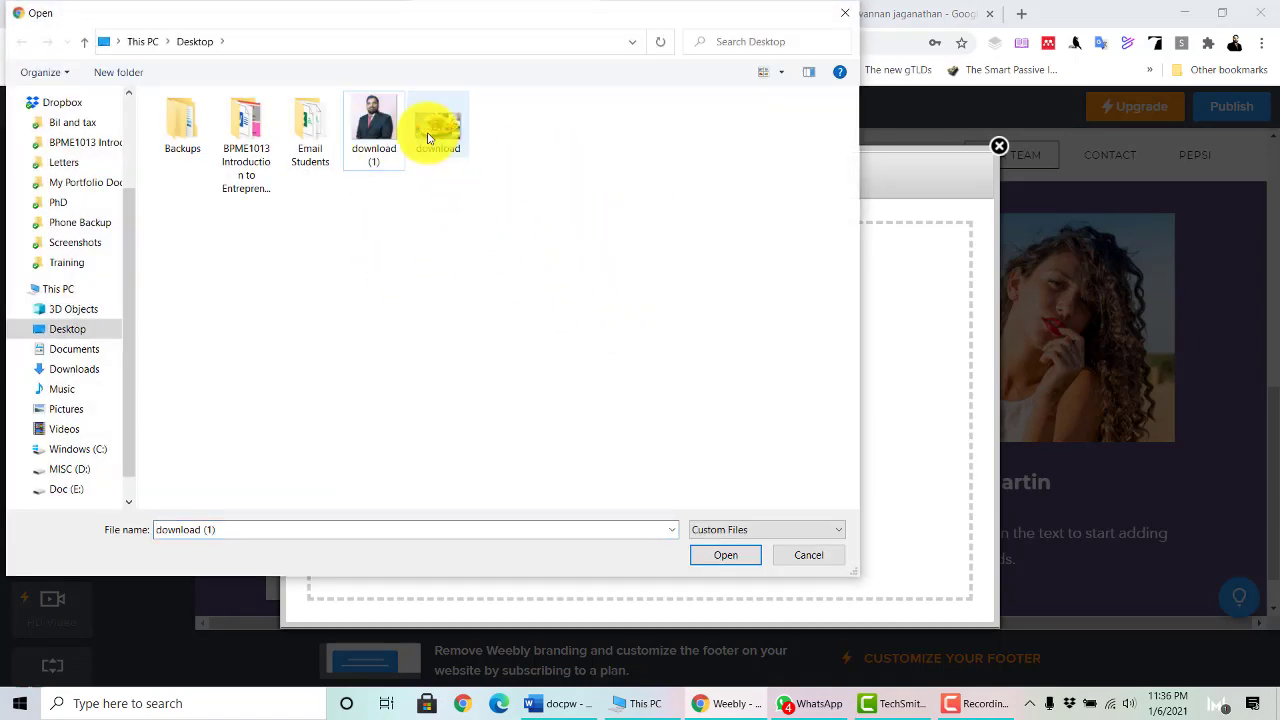
left_click(428, 138)
left_click(726, 556)
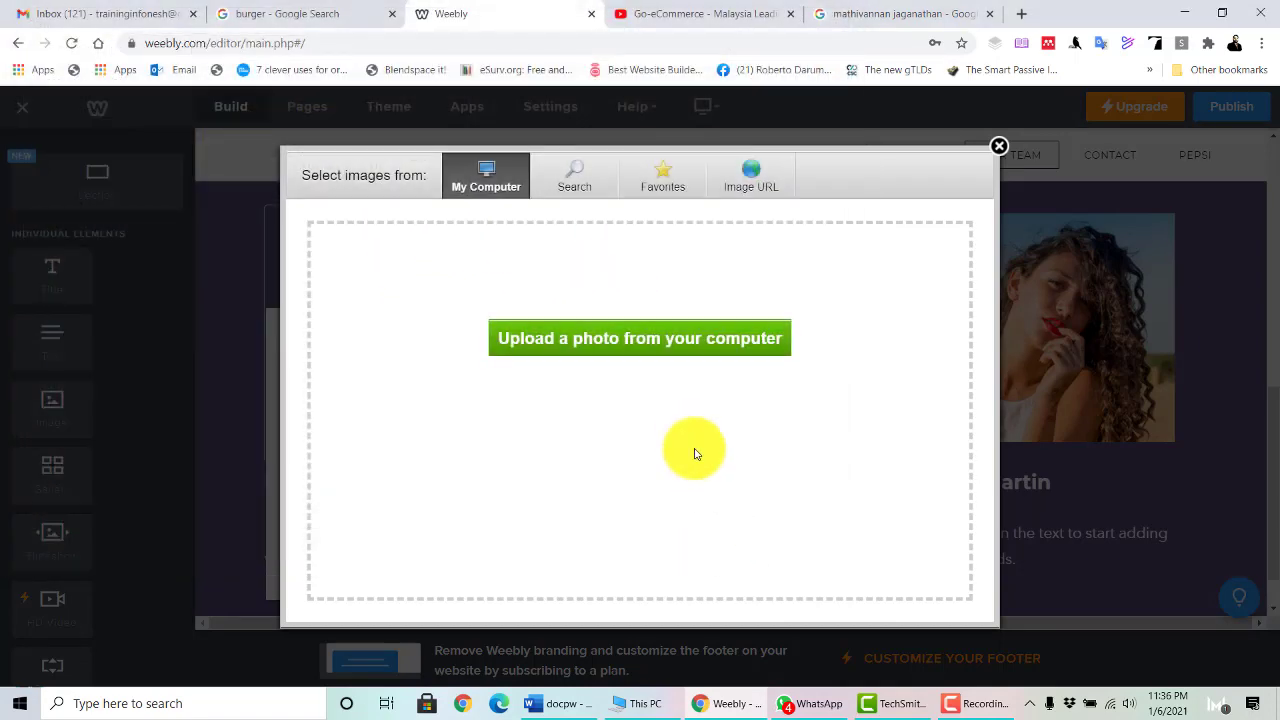
left_click(1000, 148)
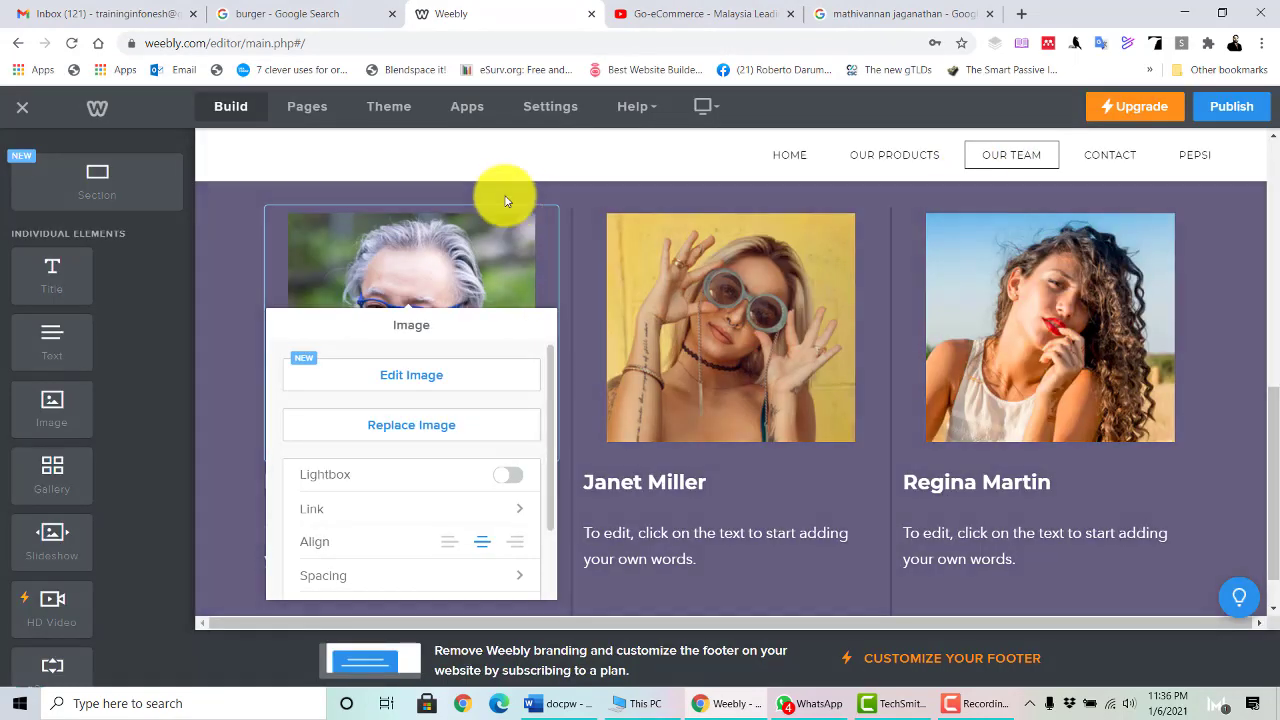
left_click(780, 528)
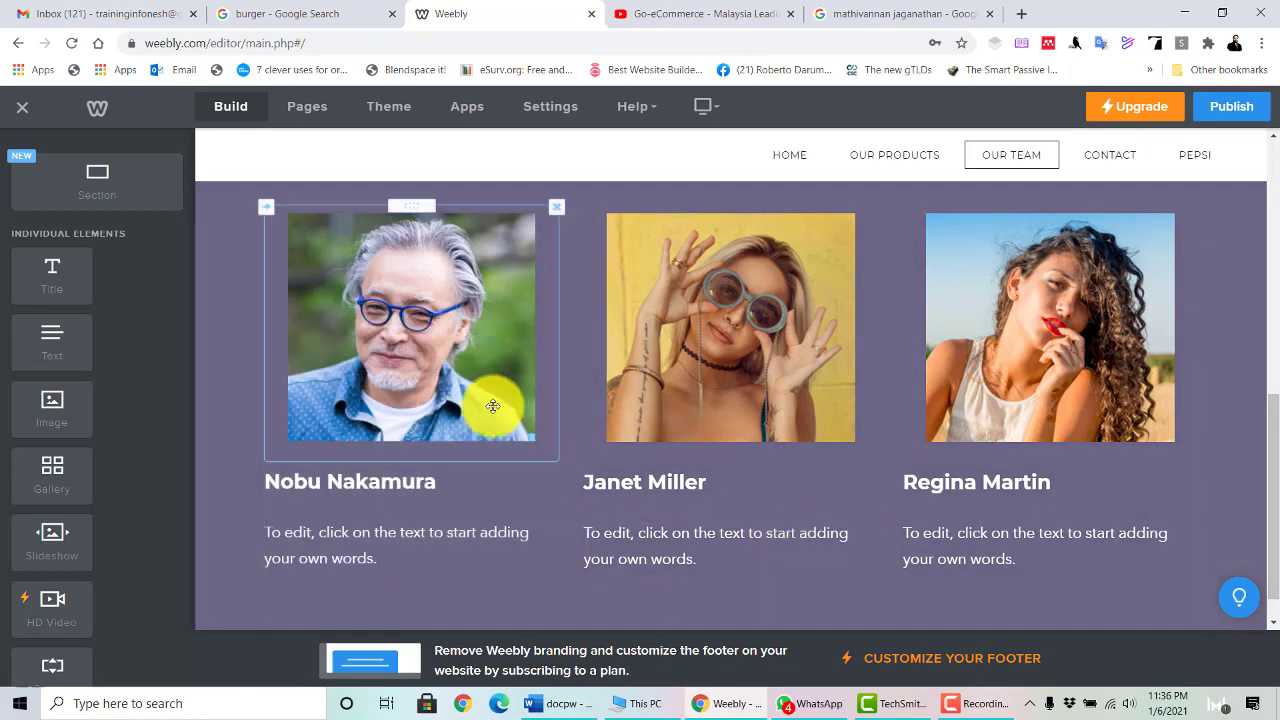
Step: Try uploading 'download (1)' as the second member's photo, then select their name heading
scroll(900, 425, "down", 1)
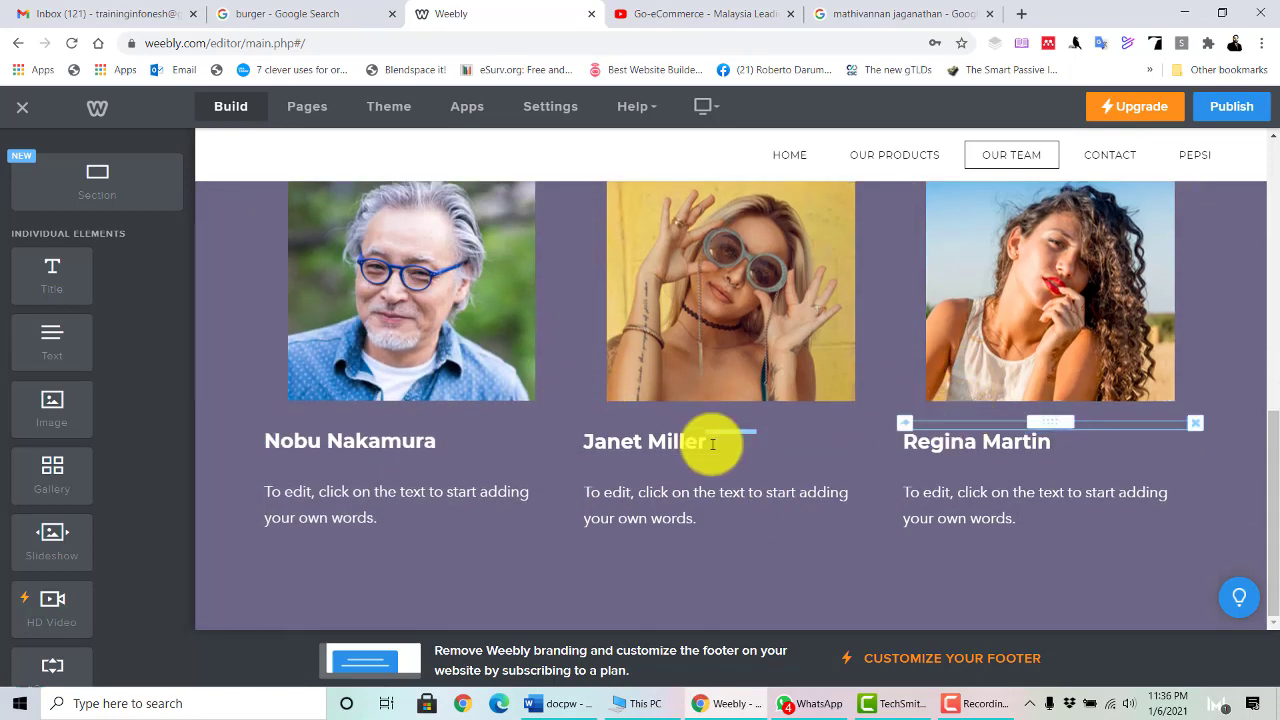
scroll(705, 420, "up", 2)
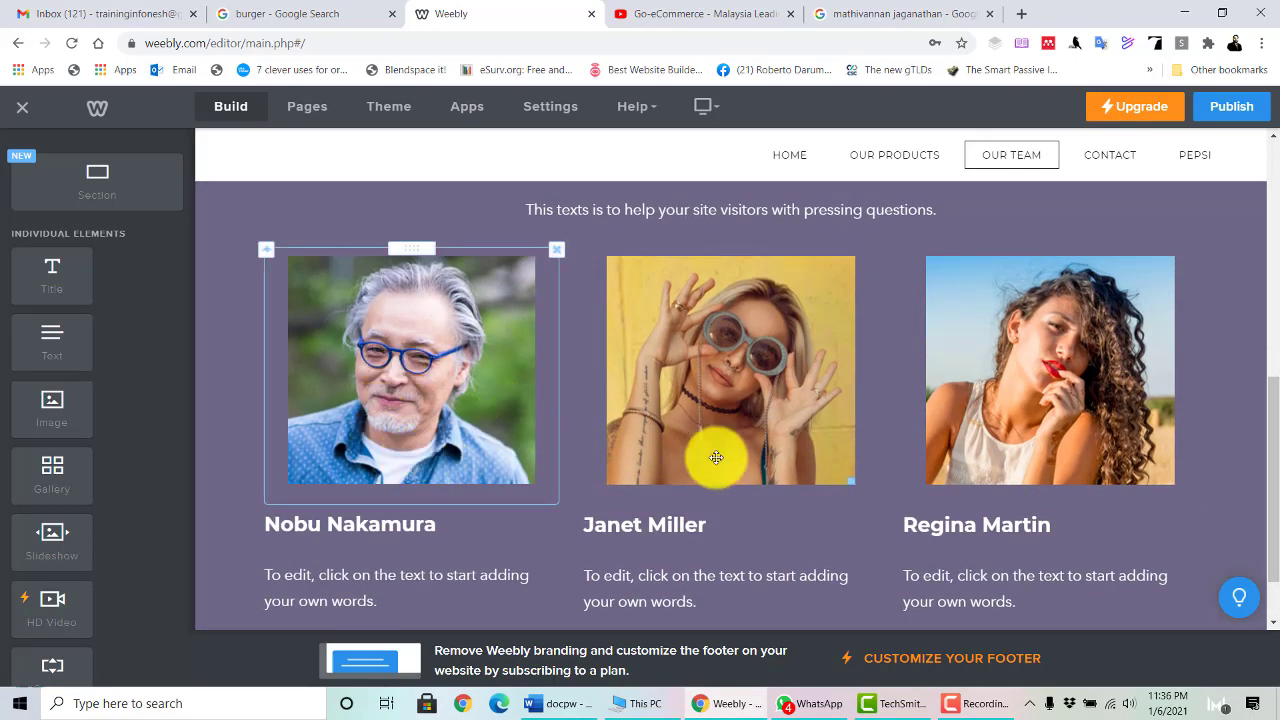
left_click(755, 373)
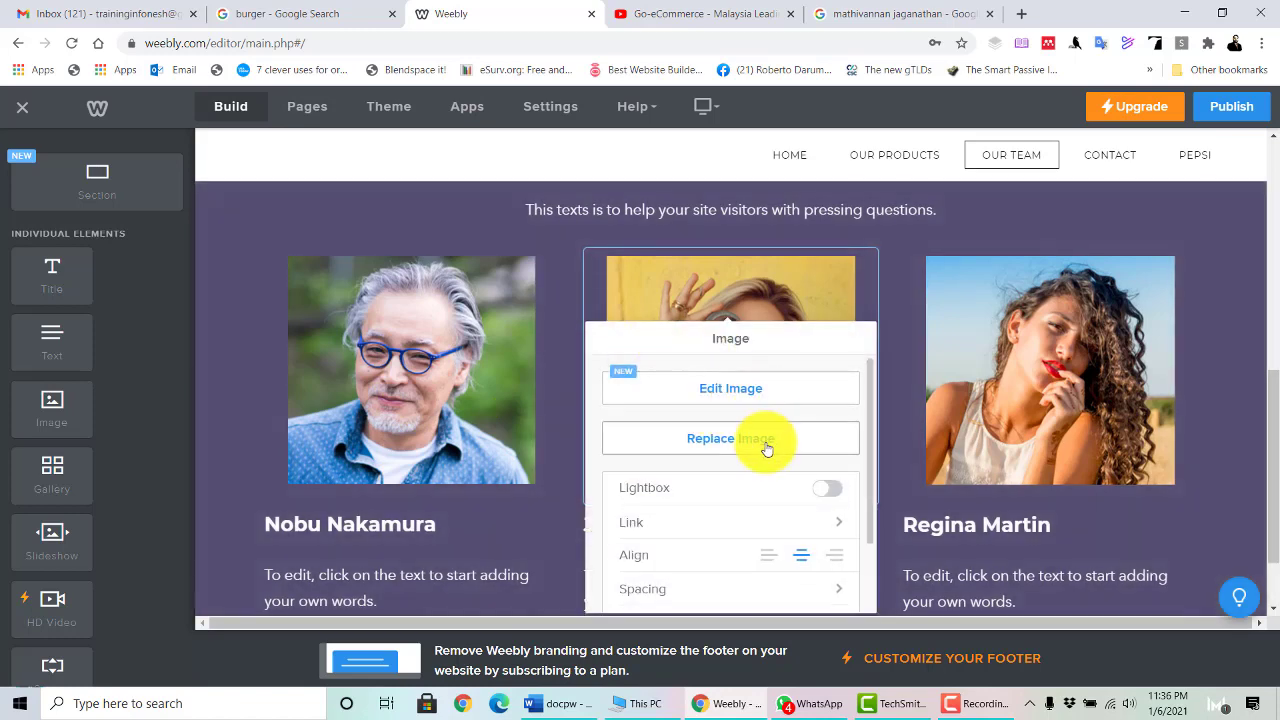
left_click(766, 446)
left_click(588, 332)
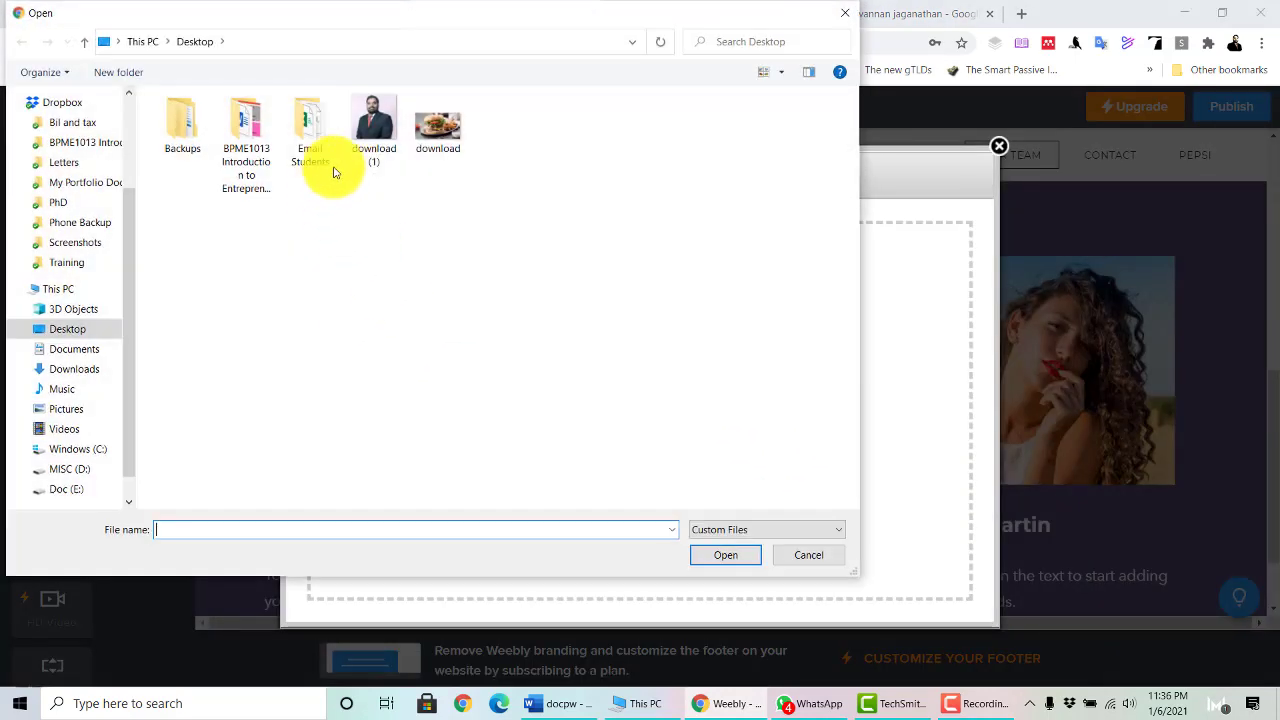
left_click(390, 150)
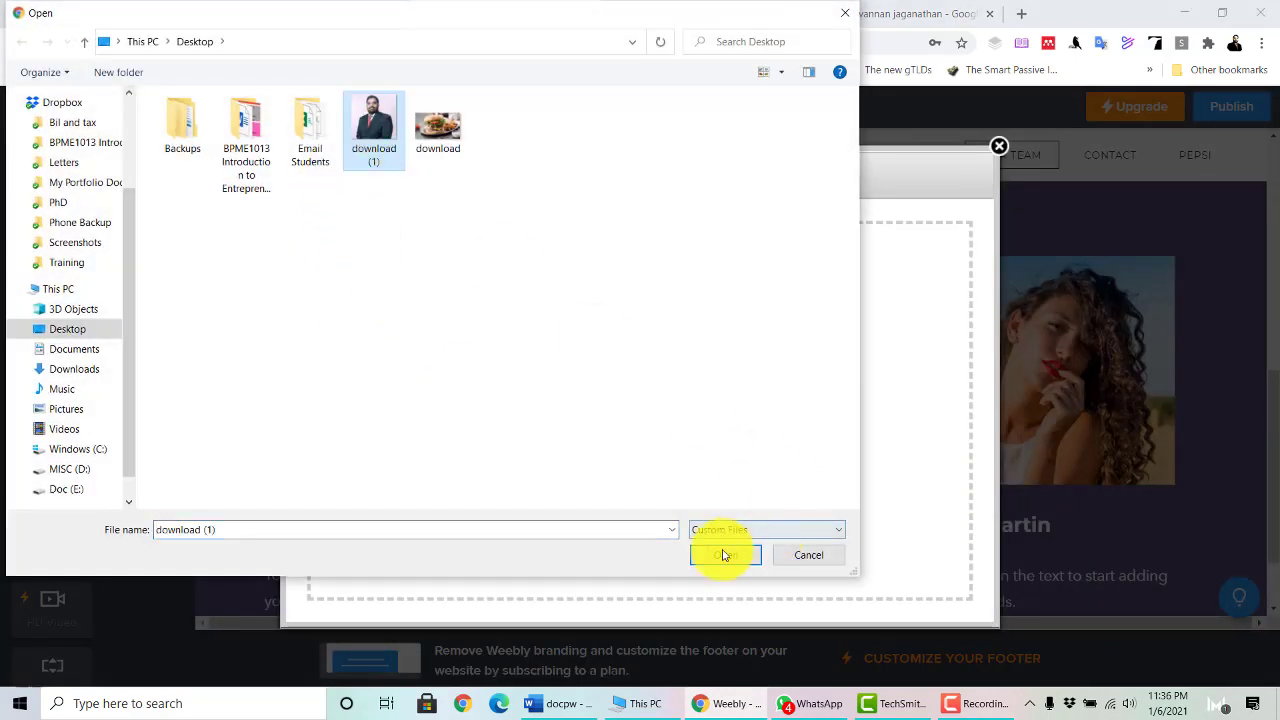
left_click(716, 551)
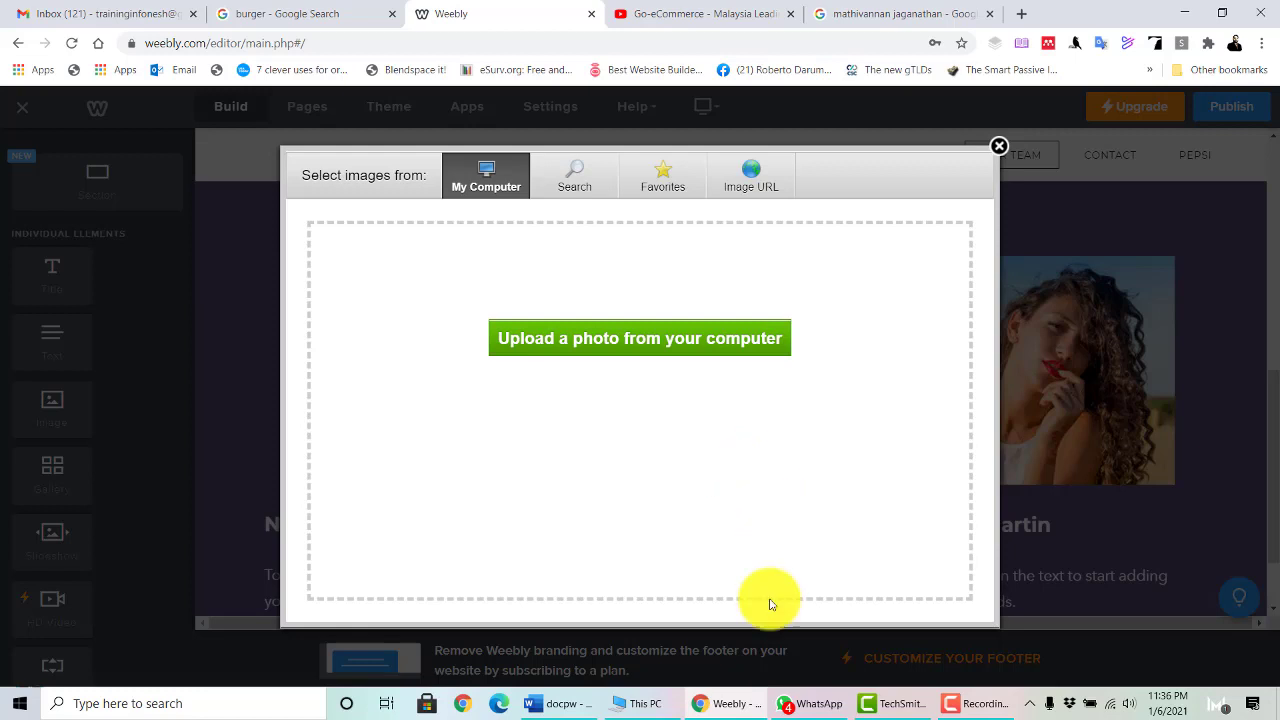
left_click(1001, 150)
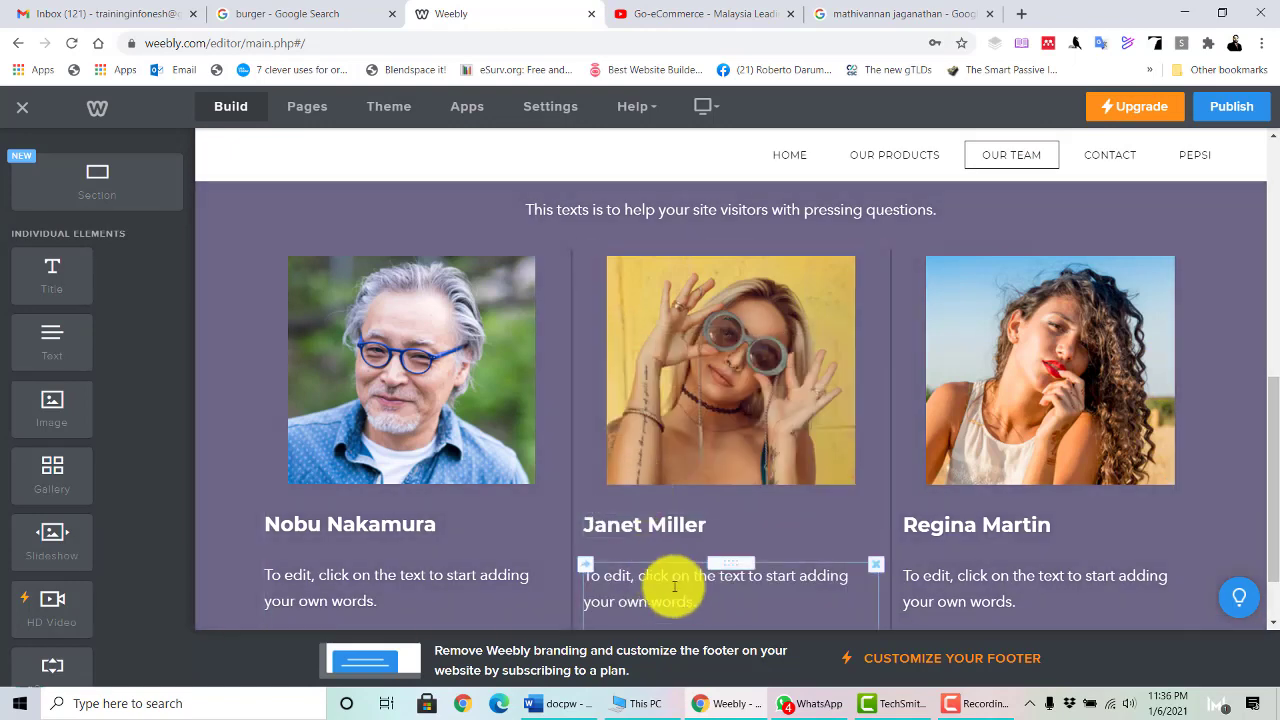
left_click(660, 528)
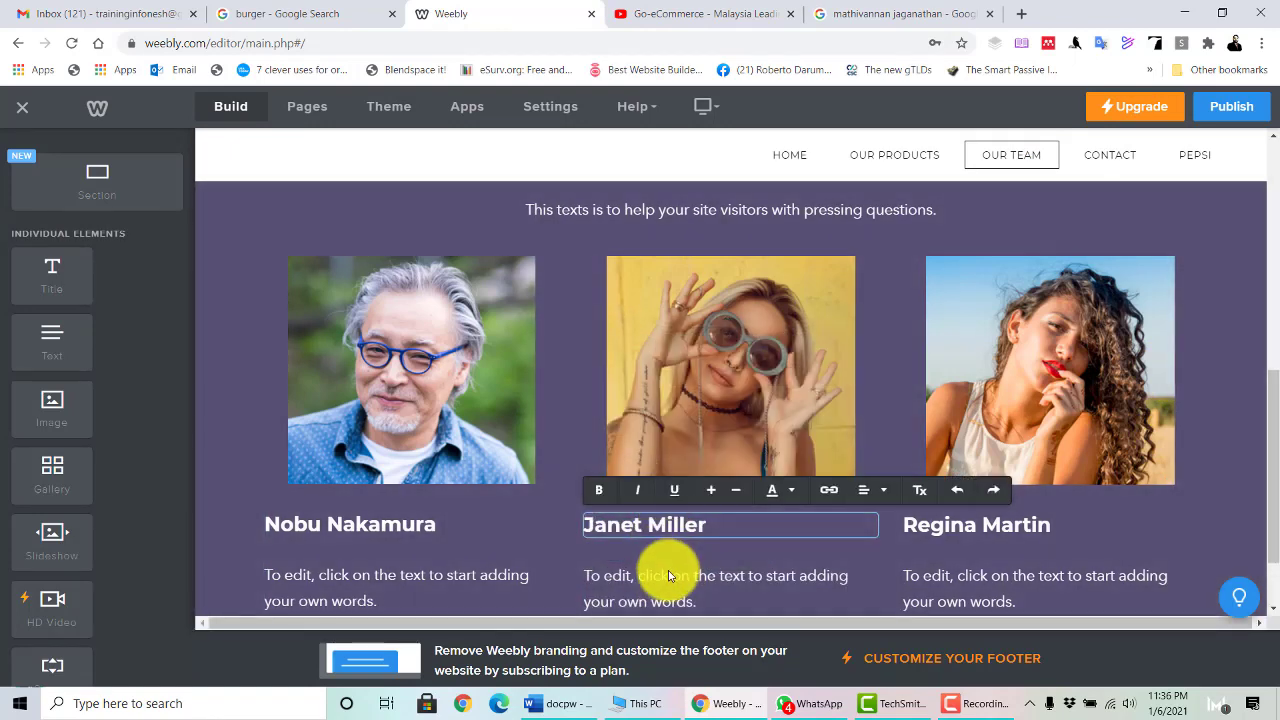
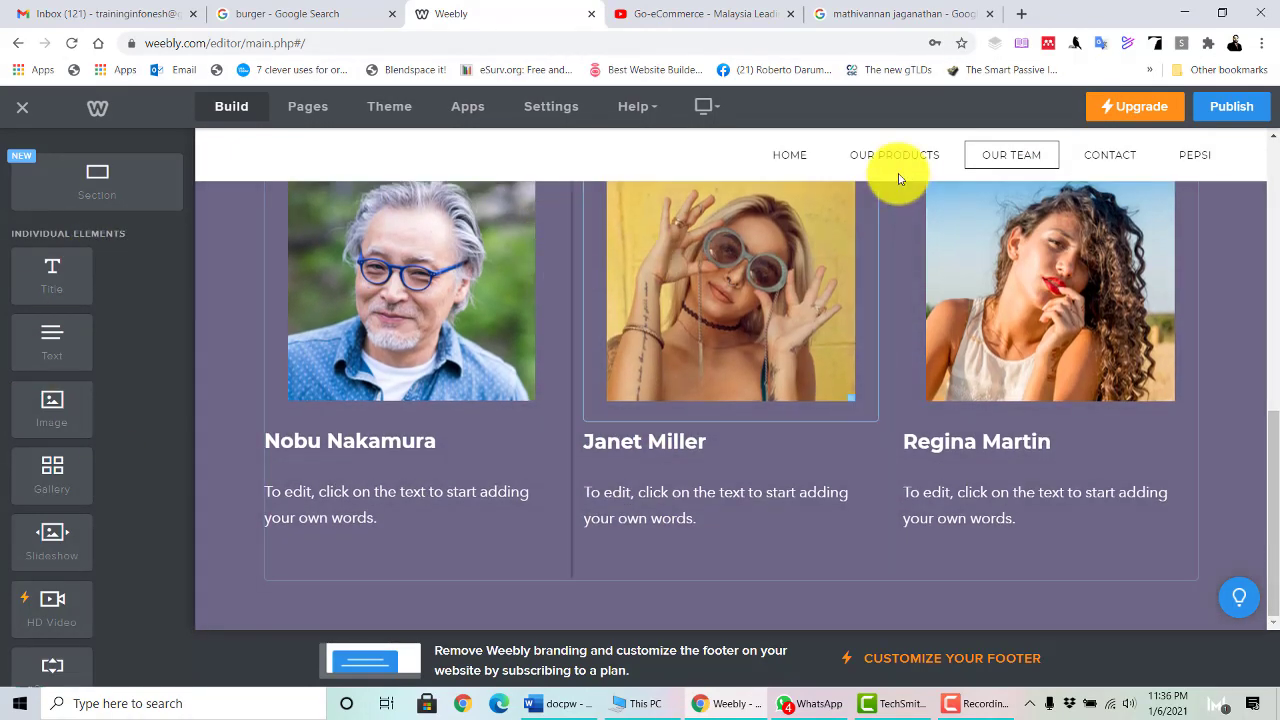
Step: Load the restaurant site's HOME page in the Weebly editor
left_click(788, 158)
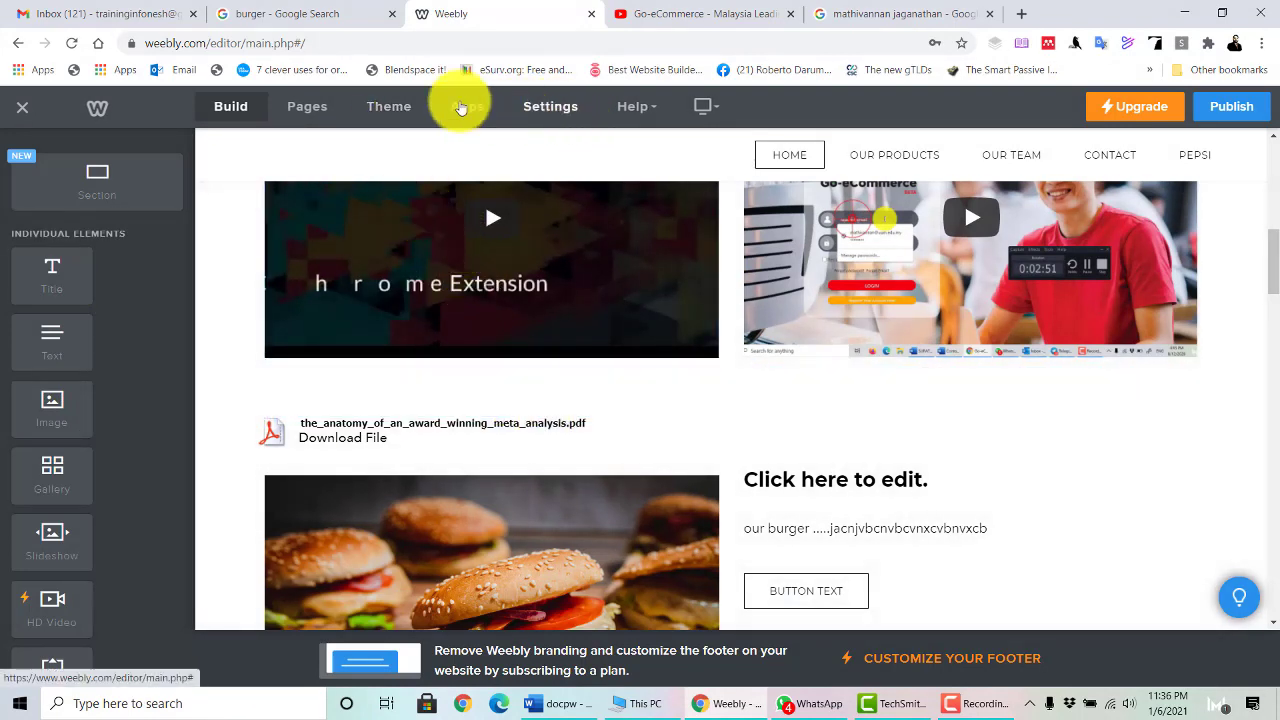
Step: Switch the site's theme to Dark
left_click(383, 112)
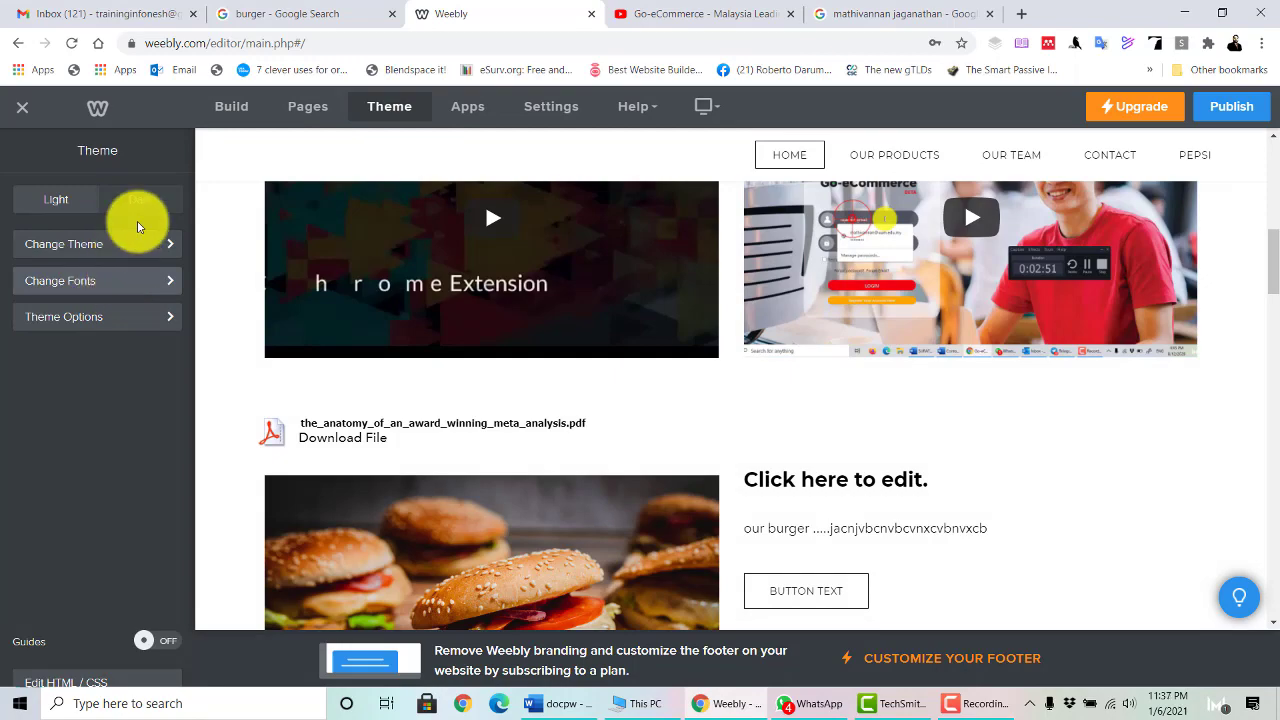
scroll(726, 337, "up", 10)
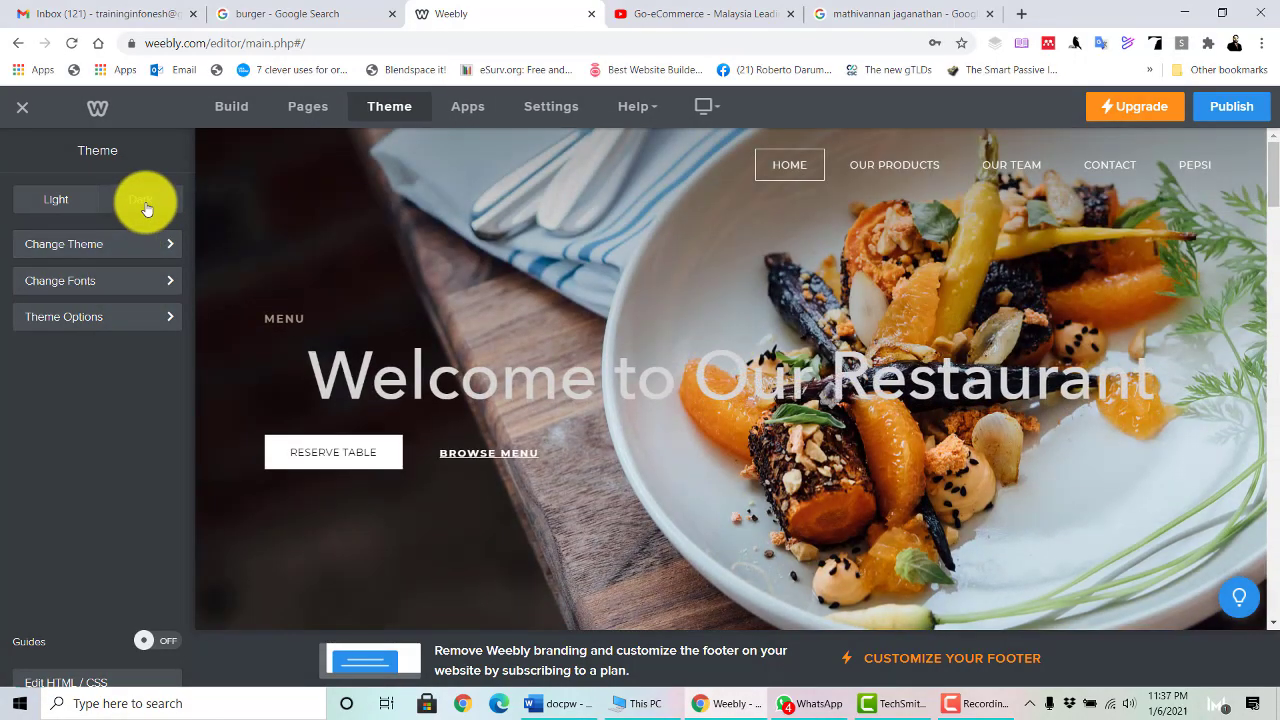
left_click(146, 206)
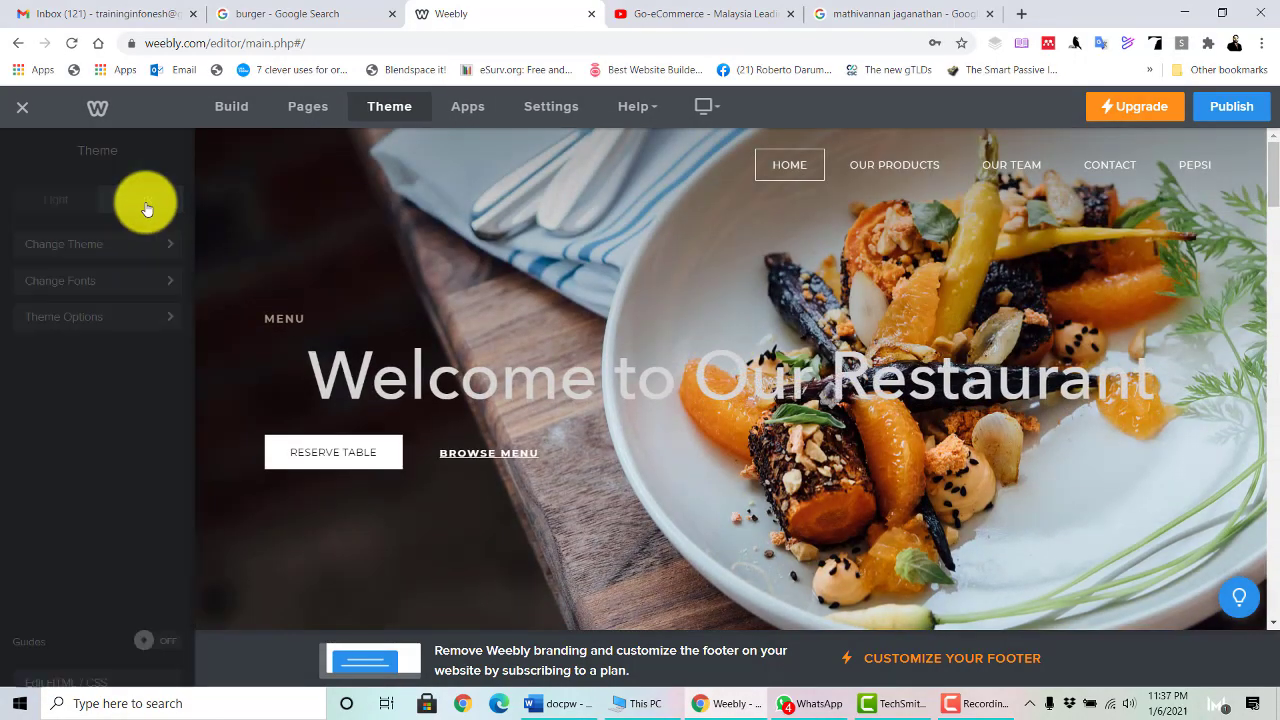
Step: Review the extra Theme Options, then return to the main theme settings
scroll(733, 341, "down", 10)
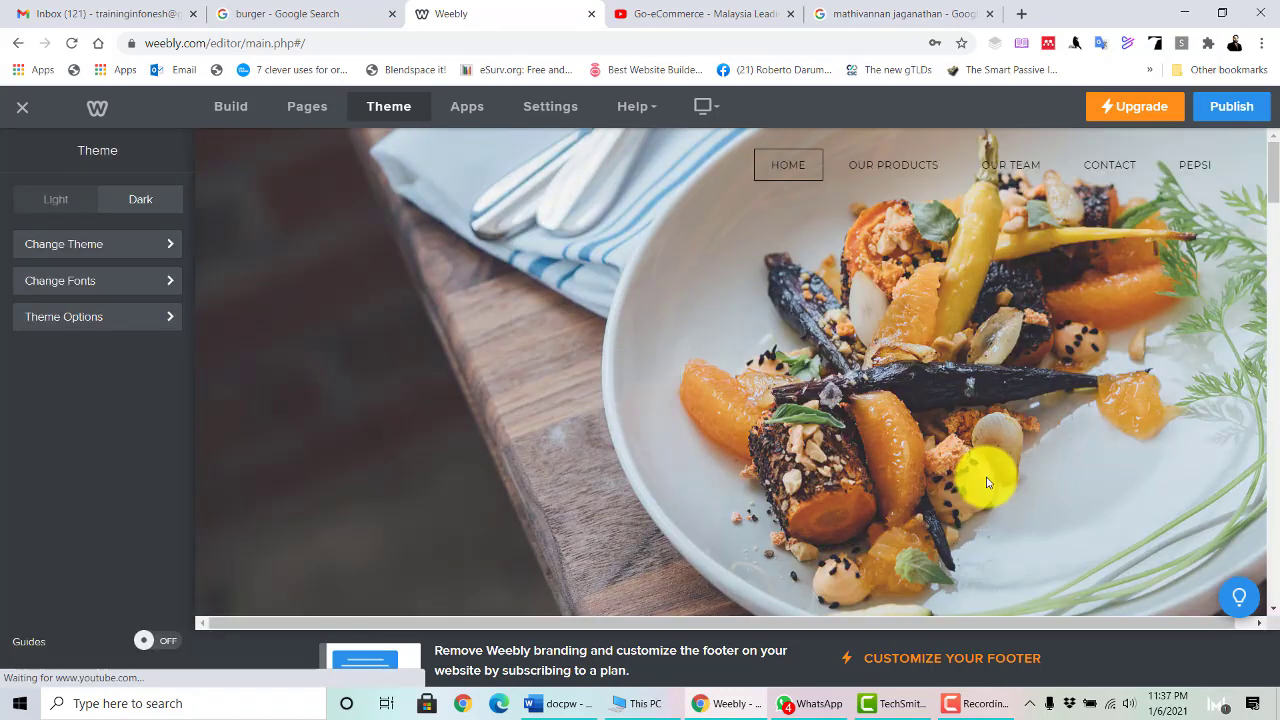
scroll(868, 408, "down", 3)
scroll(868, 408, "down", 3)
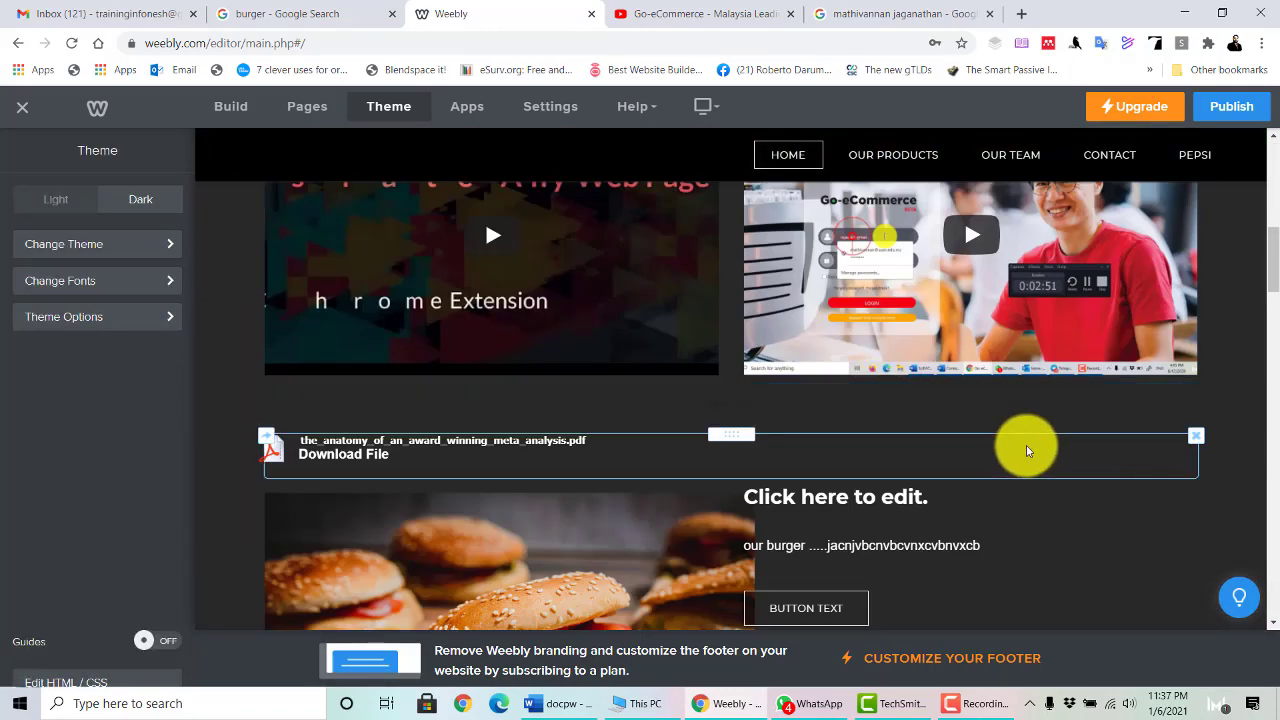
left_click(94, 317)
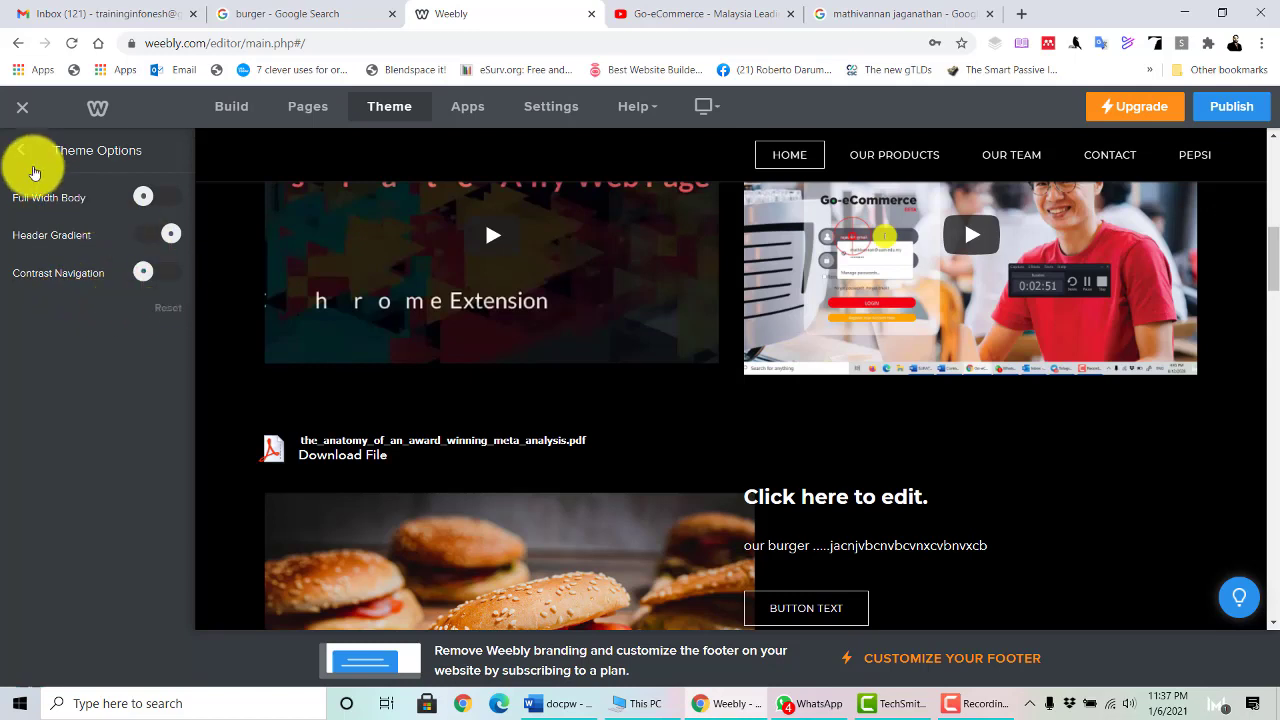
left_click(20, 151)
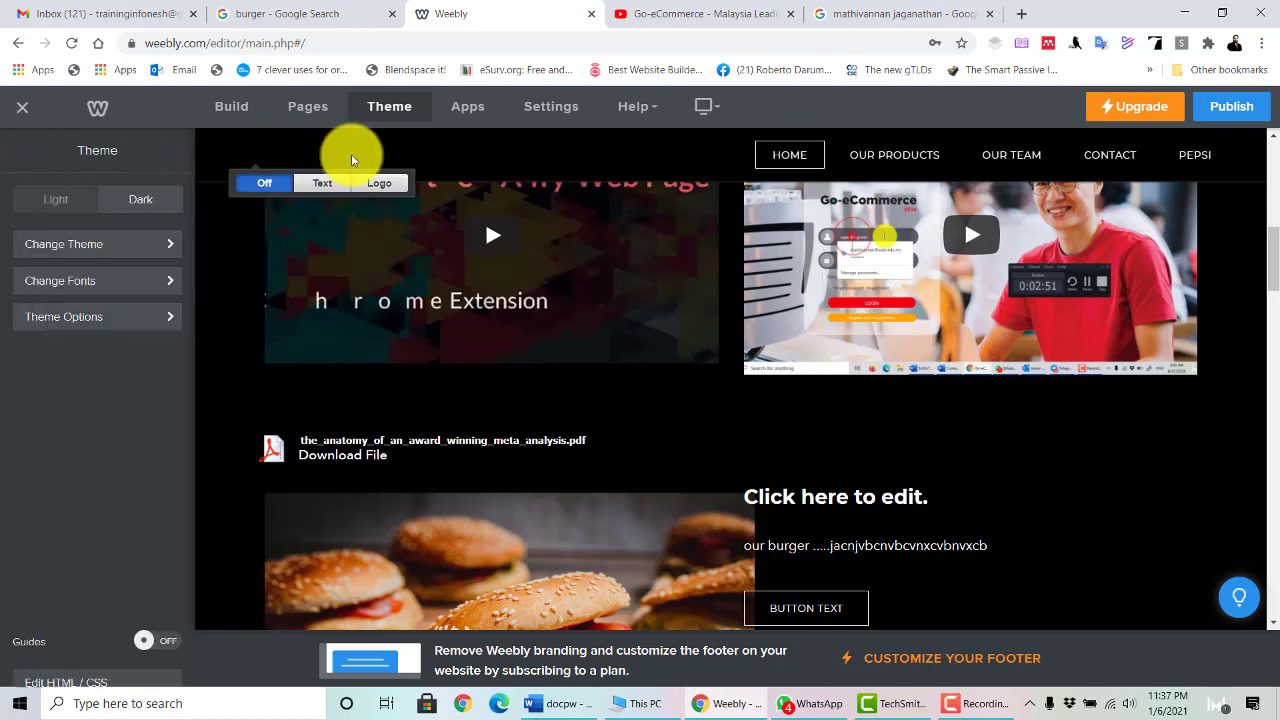
left_click(458, 113)
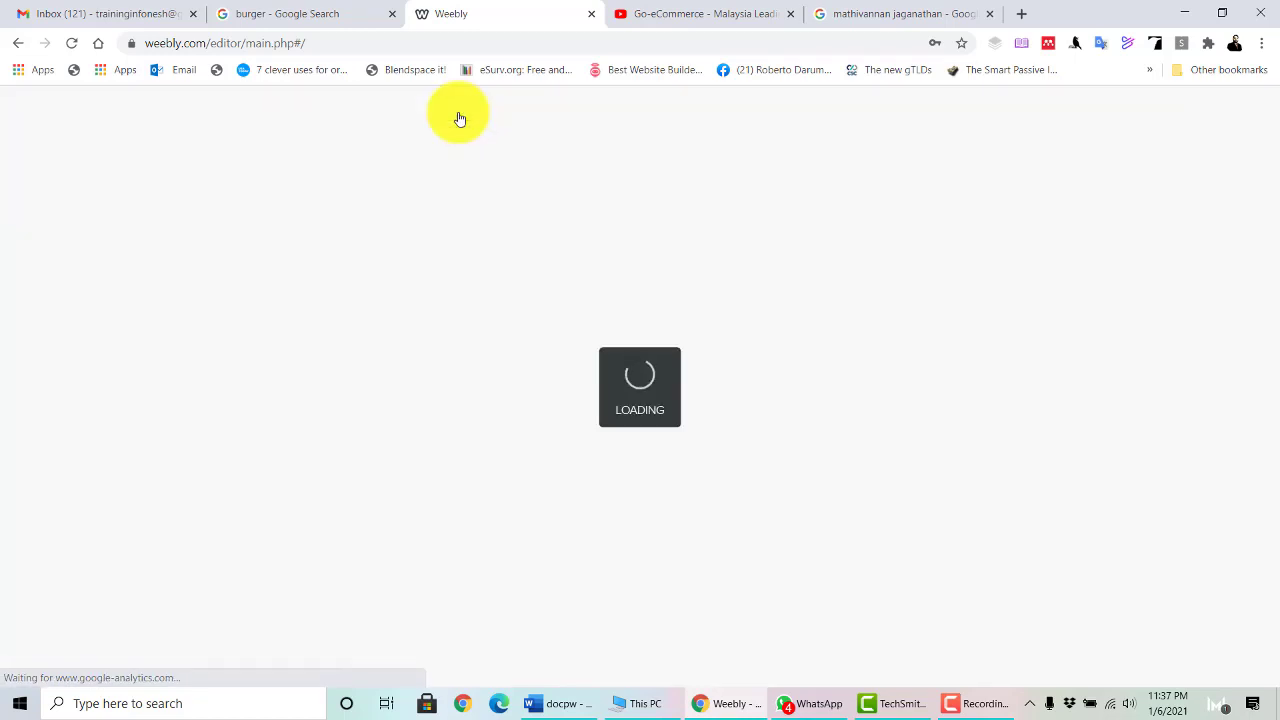
Step: Filter the app center to Free apps, then add and connect the Tabs app
scroll(929, 337, "down", 5)
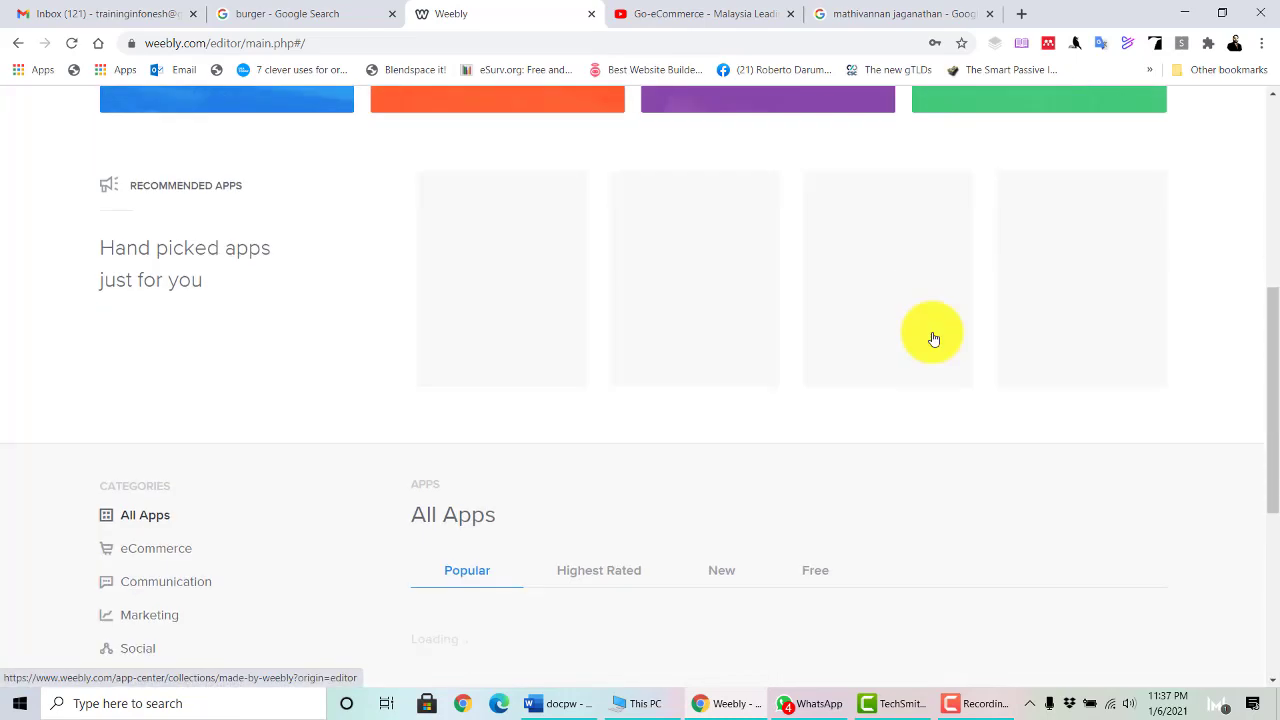
scroll(931, 337, "down", 4)
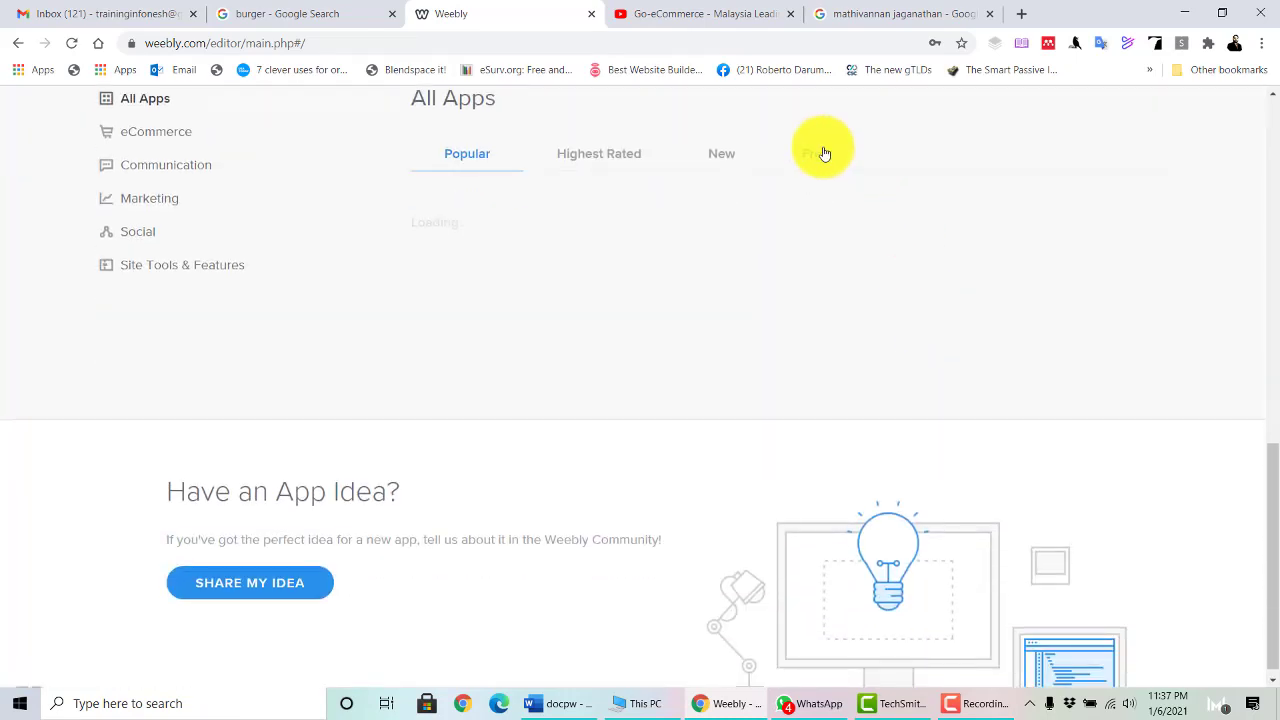
left_click(820, 153)
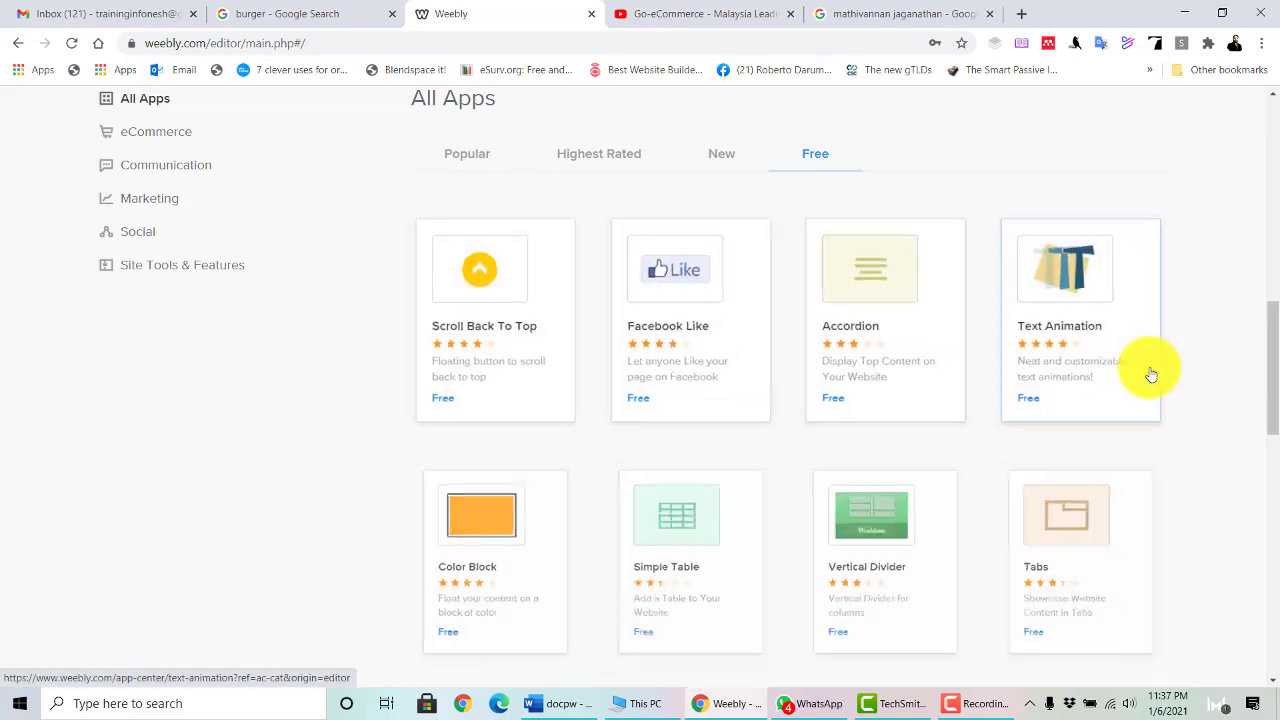
scroll(1152, 374, "down", 3)
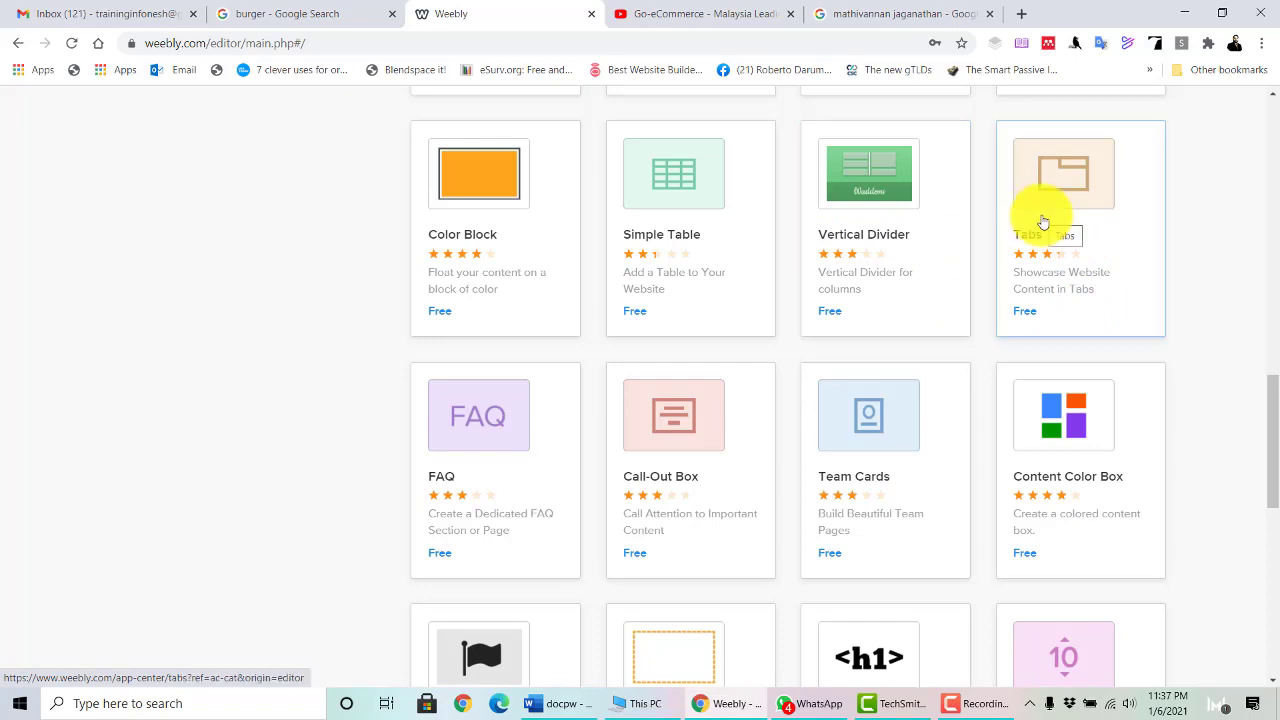
left_click(1020, 257)
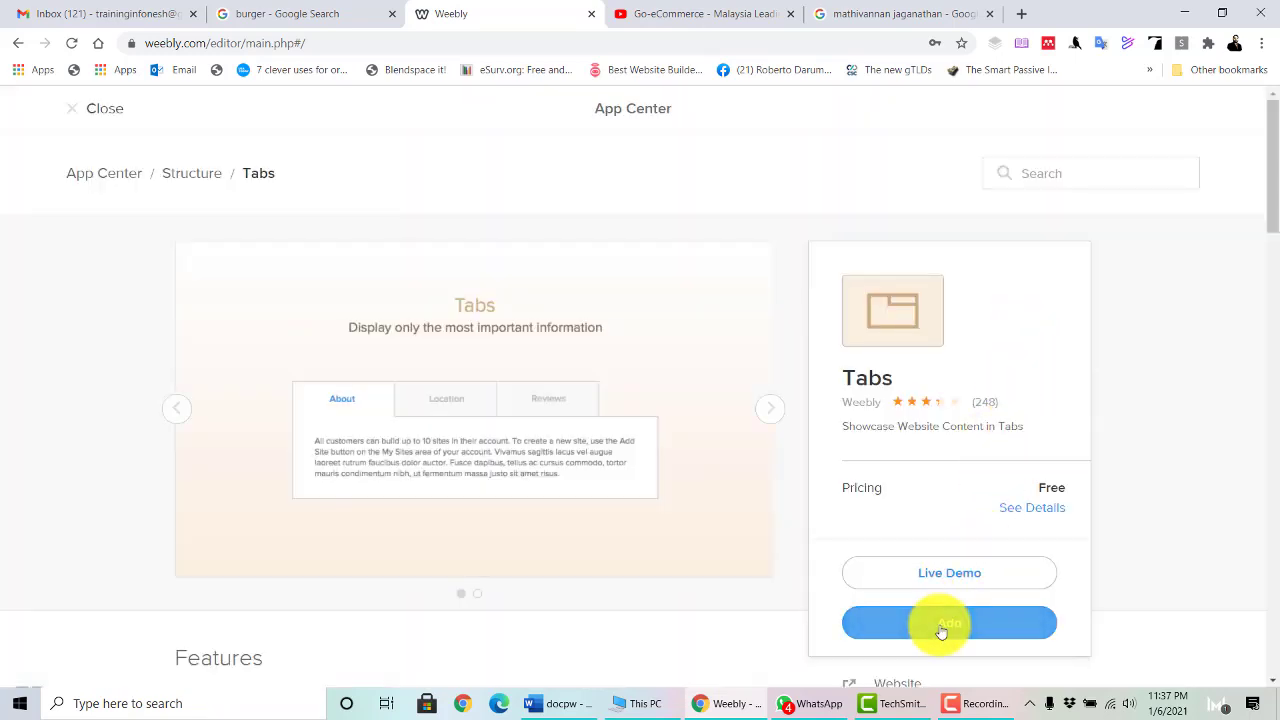
left_click(941, 626)
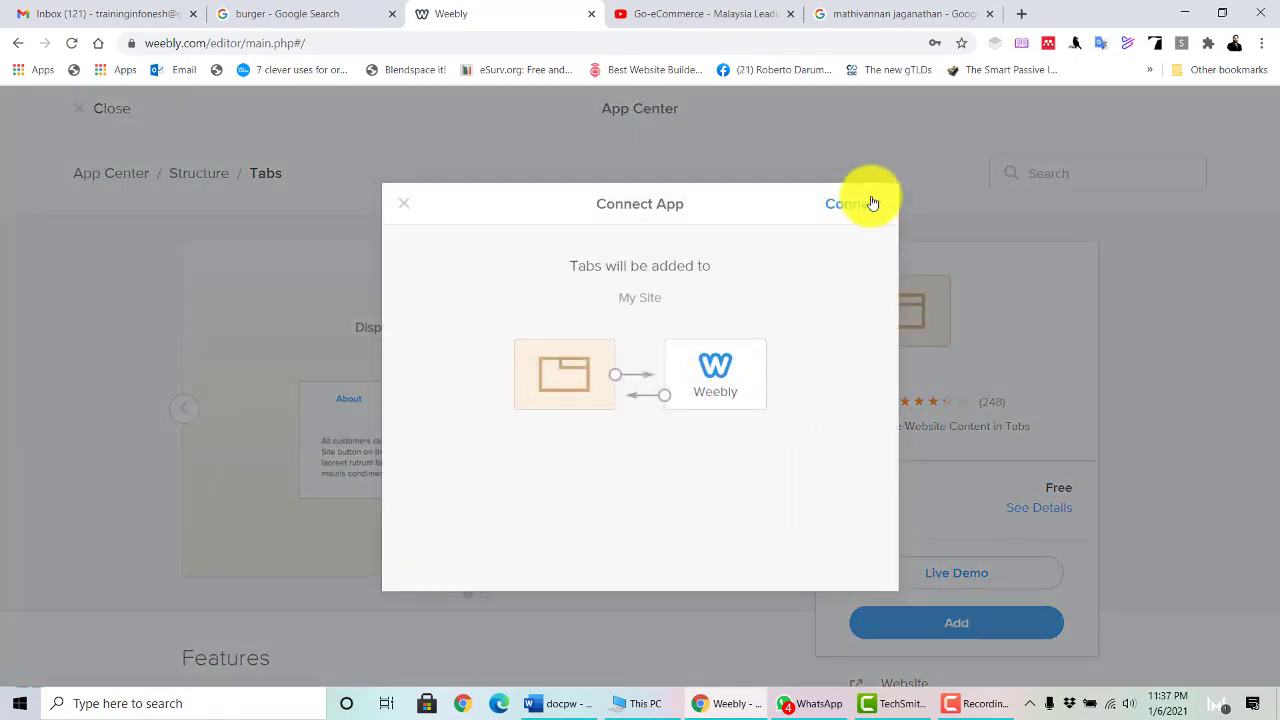
left_click(857, 203)
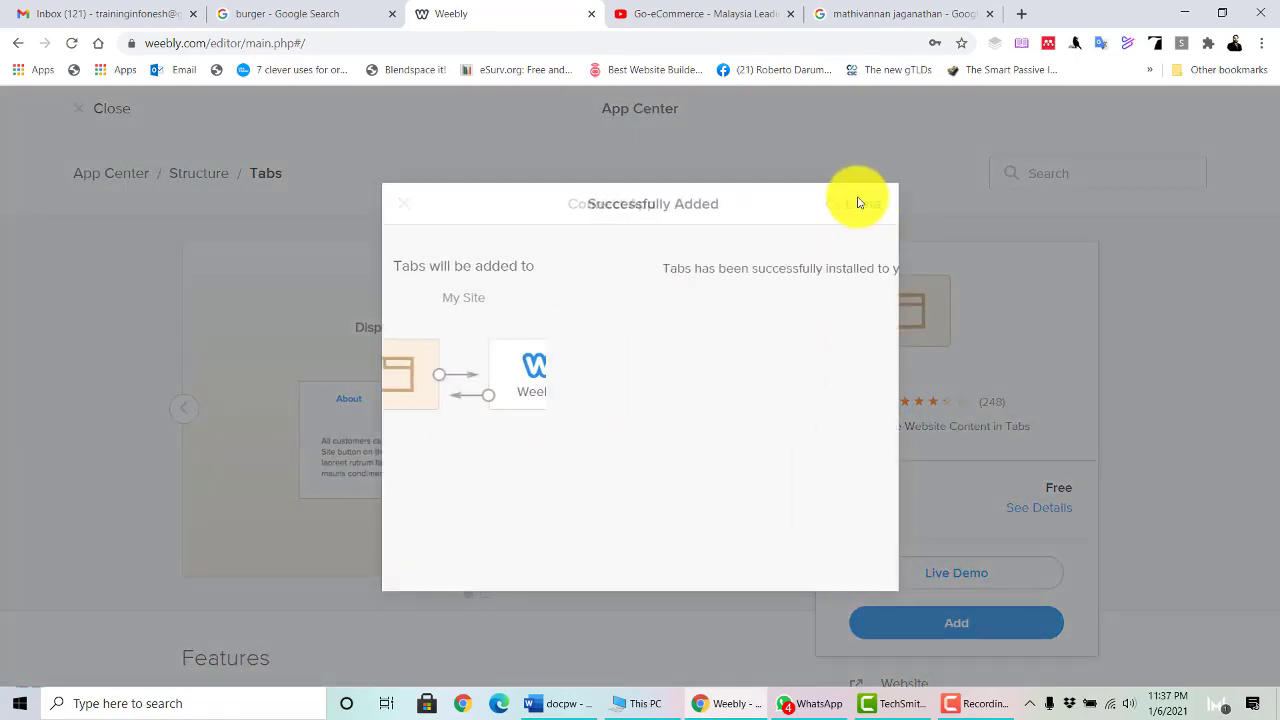
left_click(859, 204)
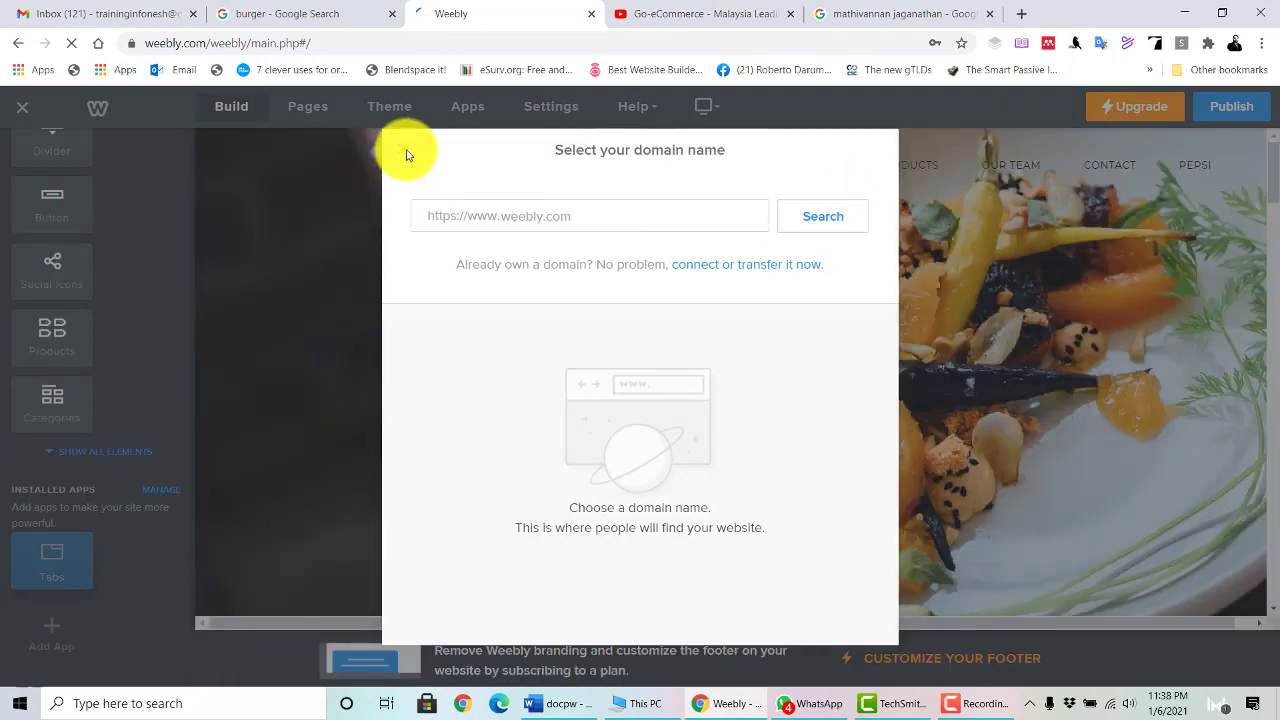
Step: Dismiss the domain name prompt and open the DRINKS page
left_click(406, 153)
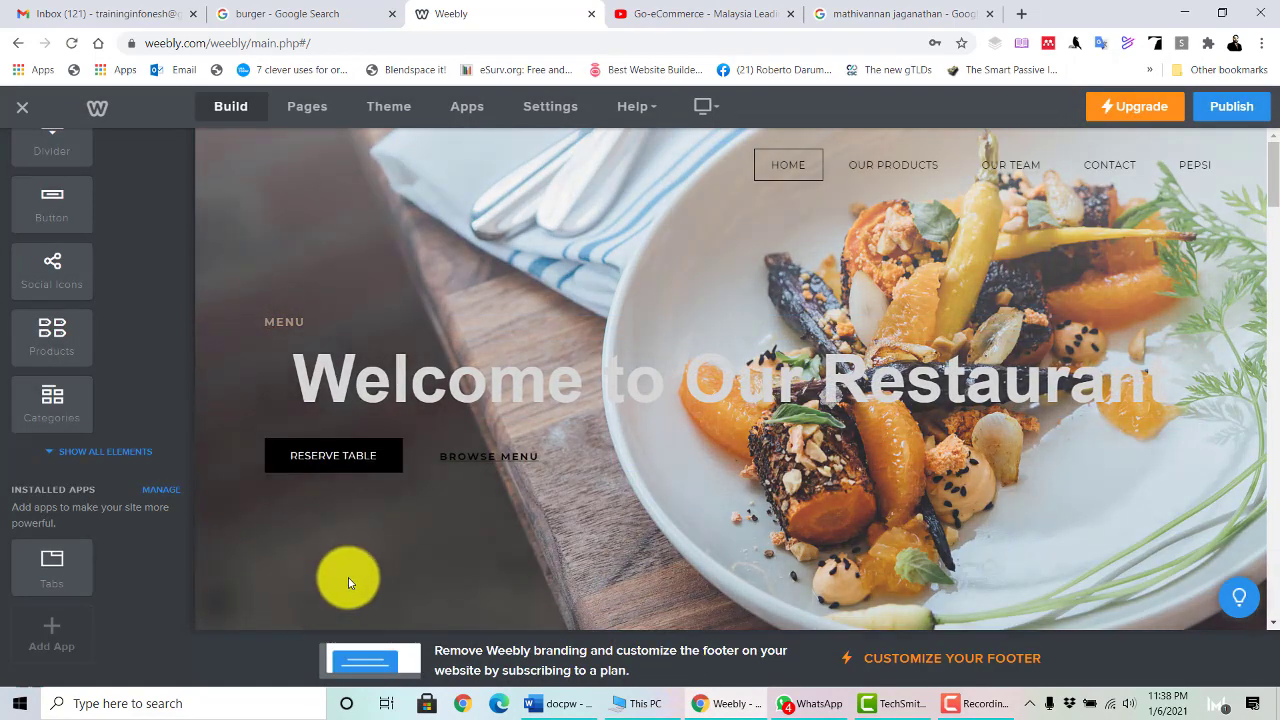
scroll(810, 473, "down", 5)
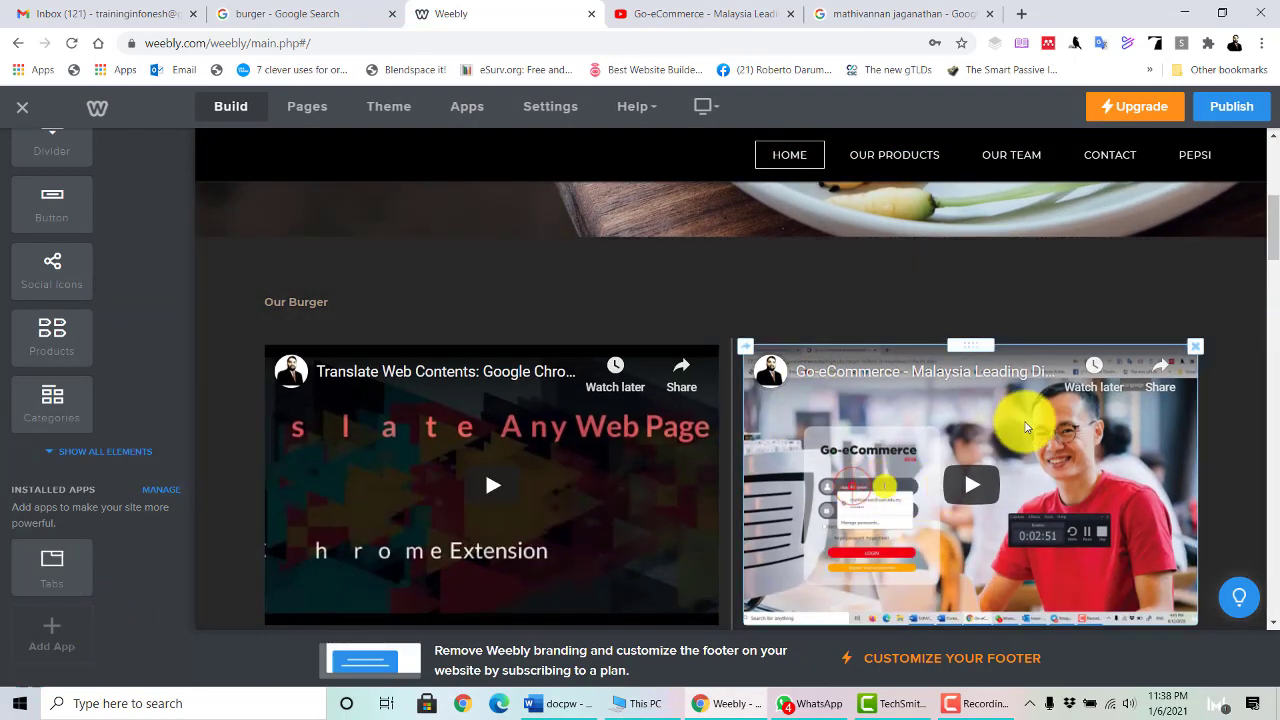
mouse_move(911, 163)
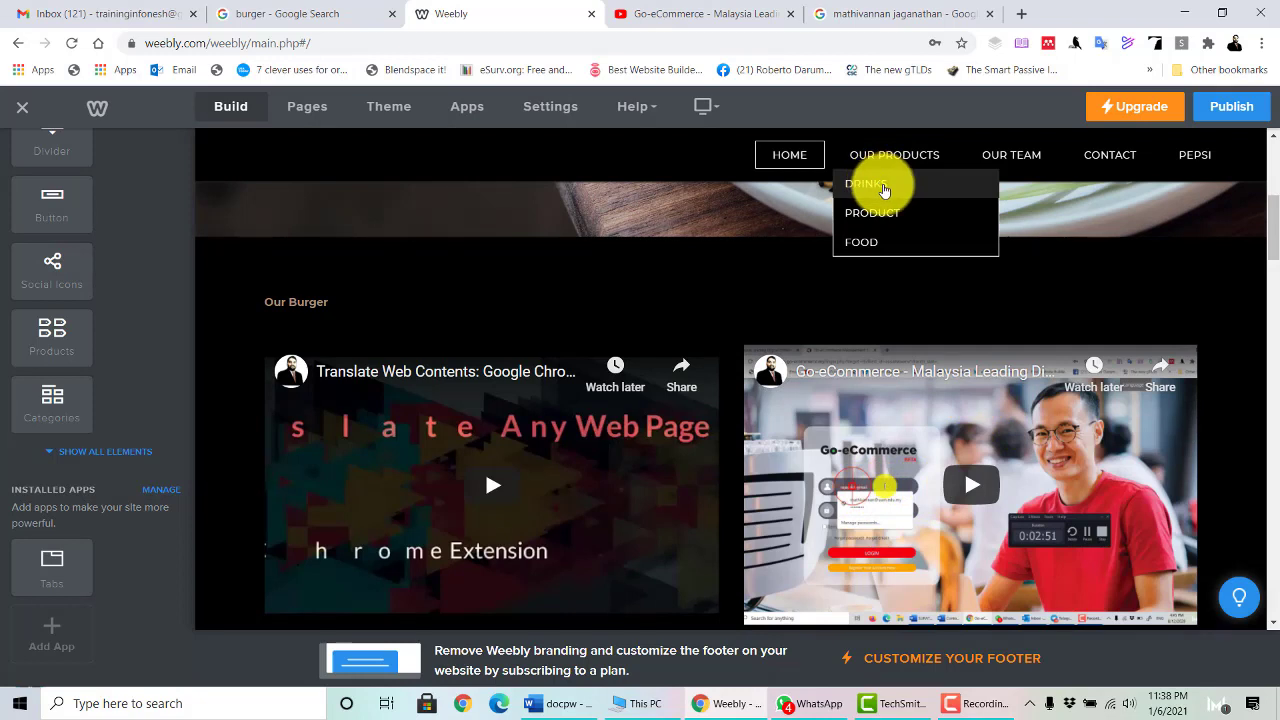
left_click(884, 188)
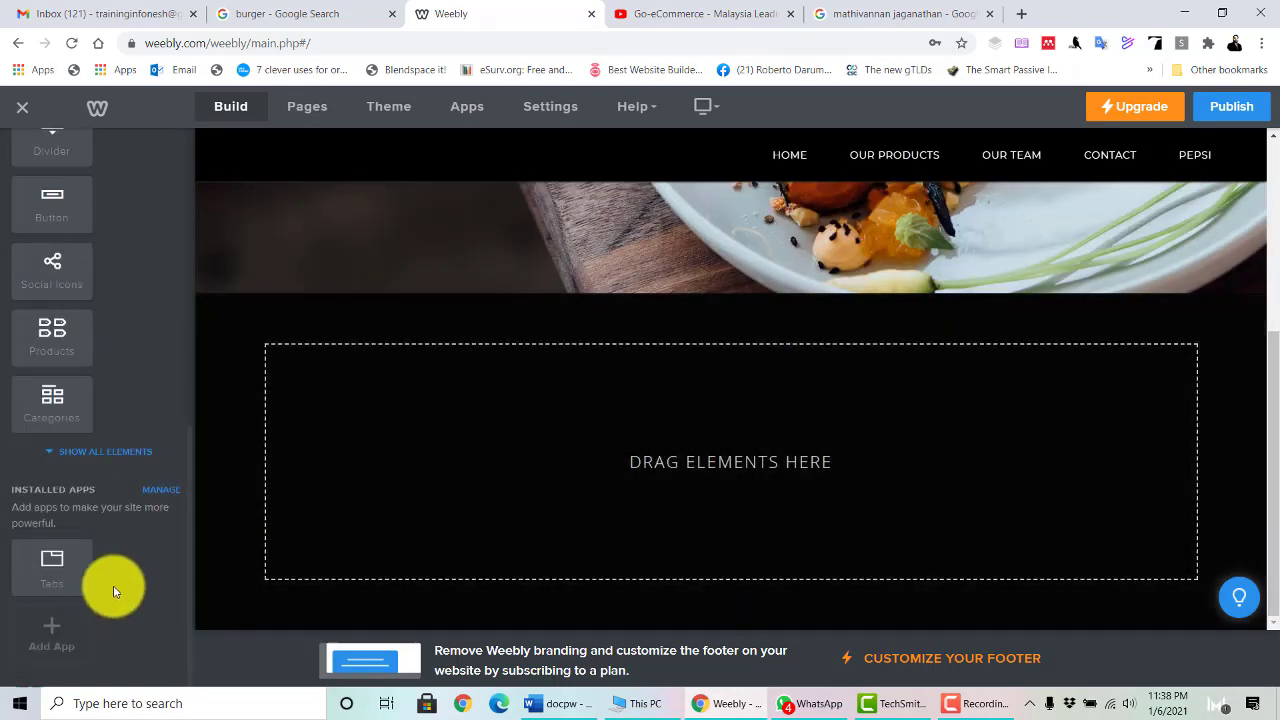
Step: Drop a Tabs element into the empty section and raise it to five tabs
left_click_drag(40, 557, 683, 385)
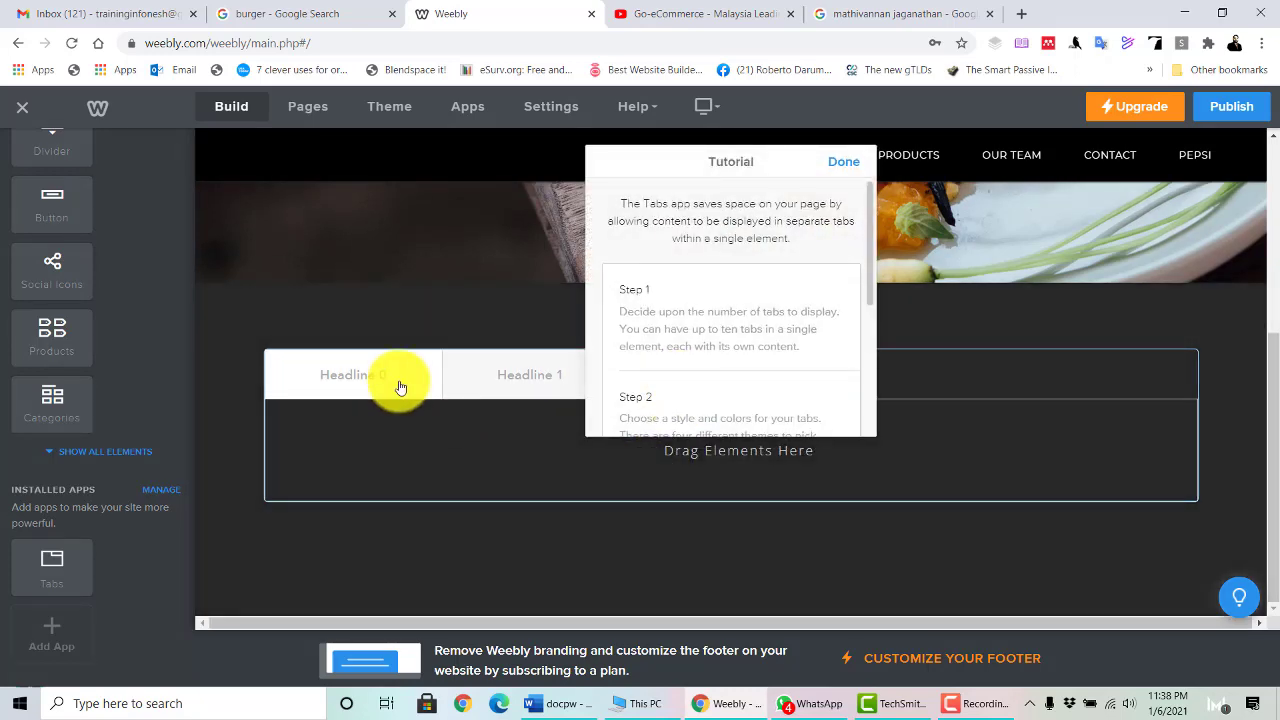
left_click(388, 376)
left_click(530, 372)
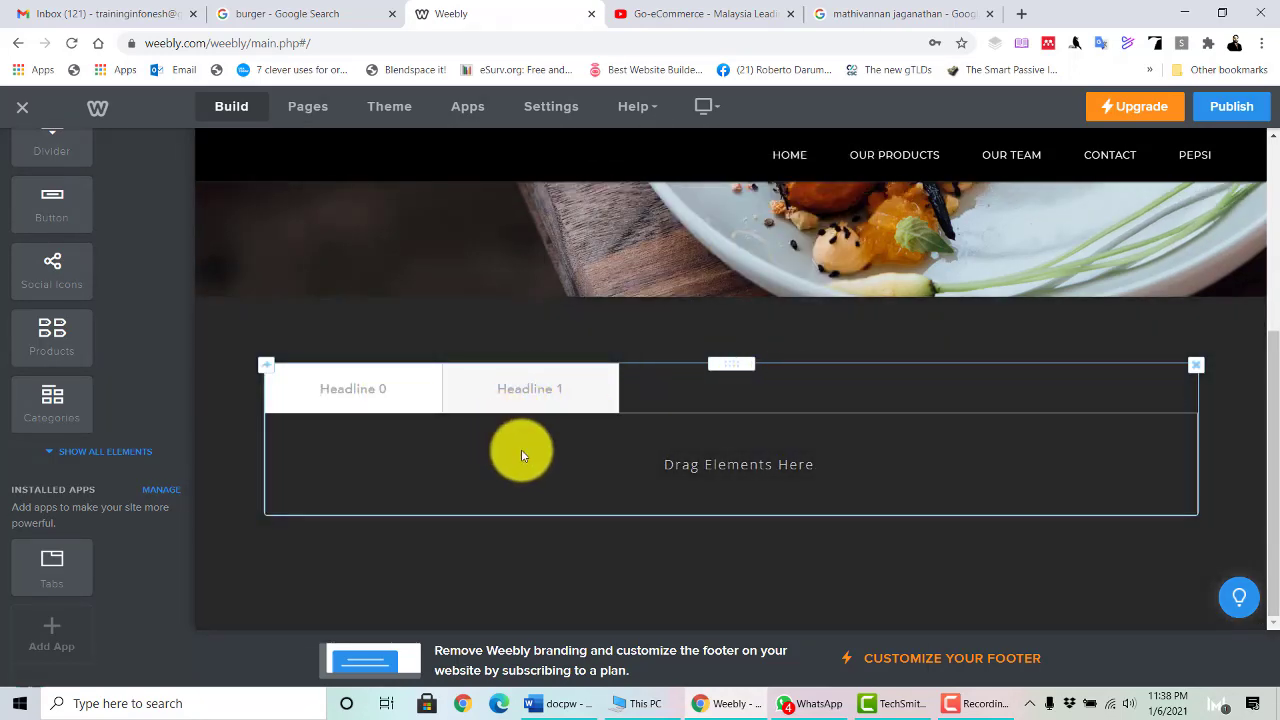
left_click(702, 373)
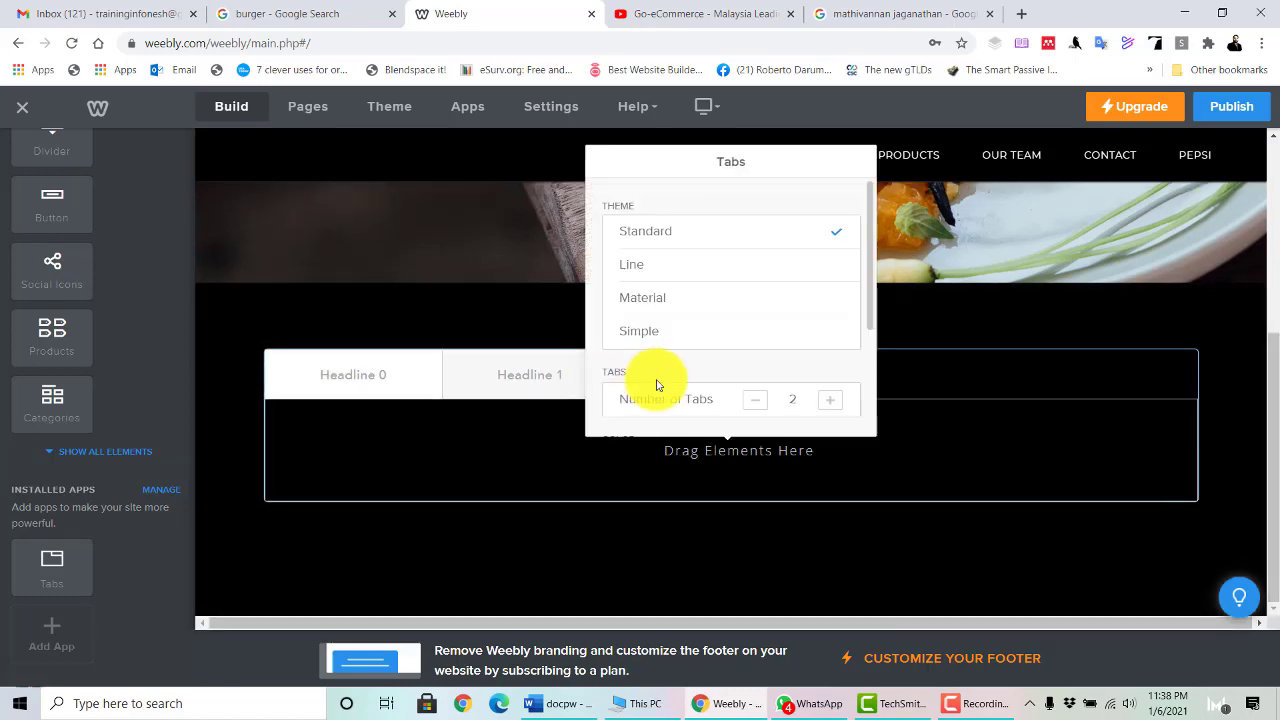
left_click(830, 406)
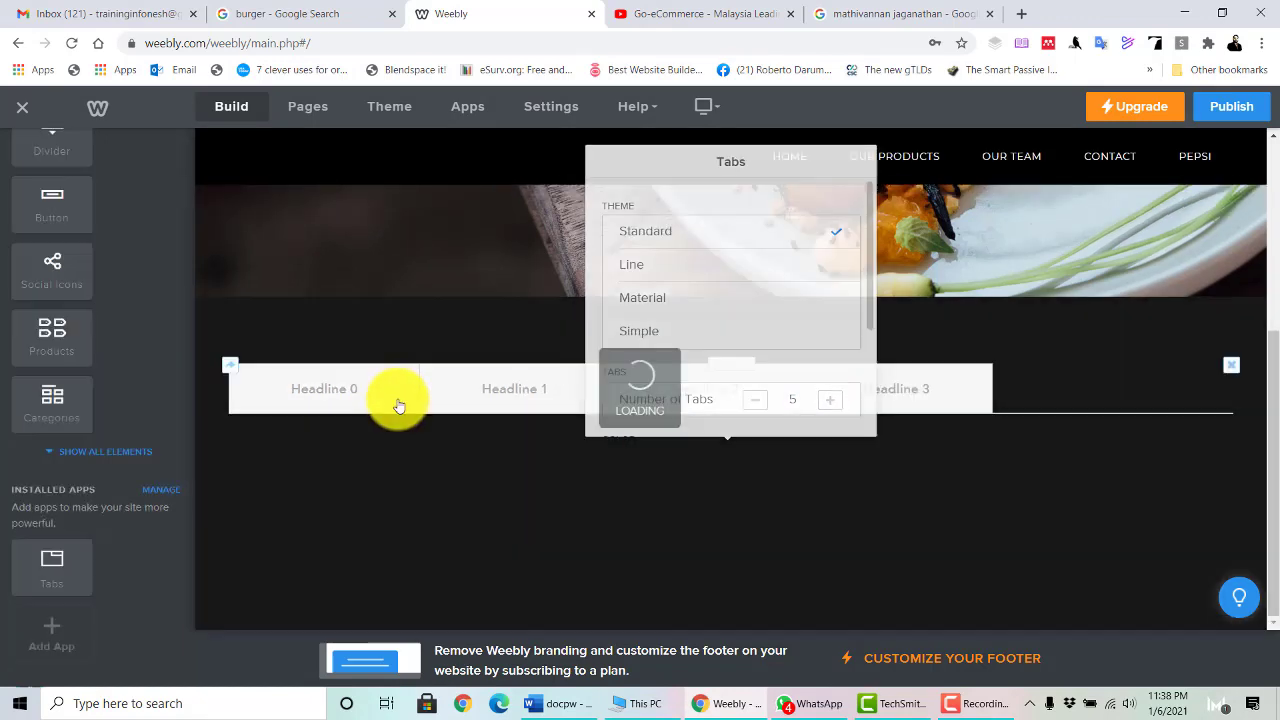
Step: Title the first three tabs Orange, Grape and Apple
left_click(366, 391)
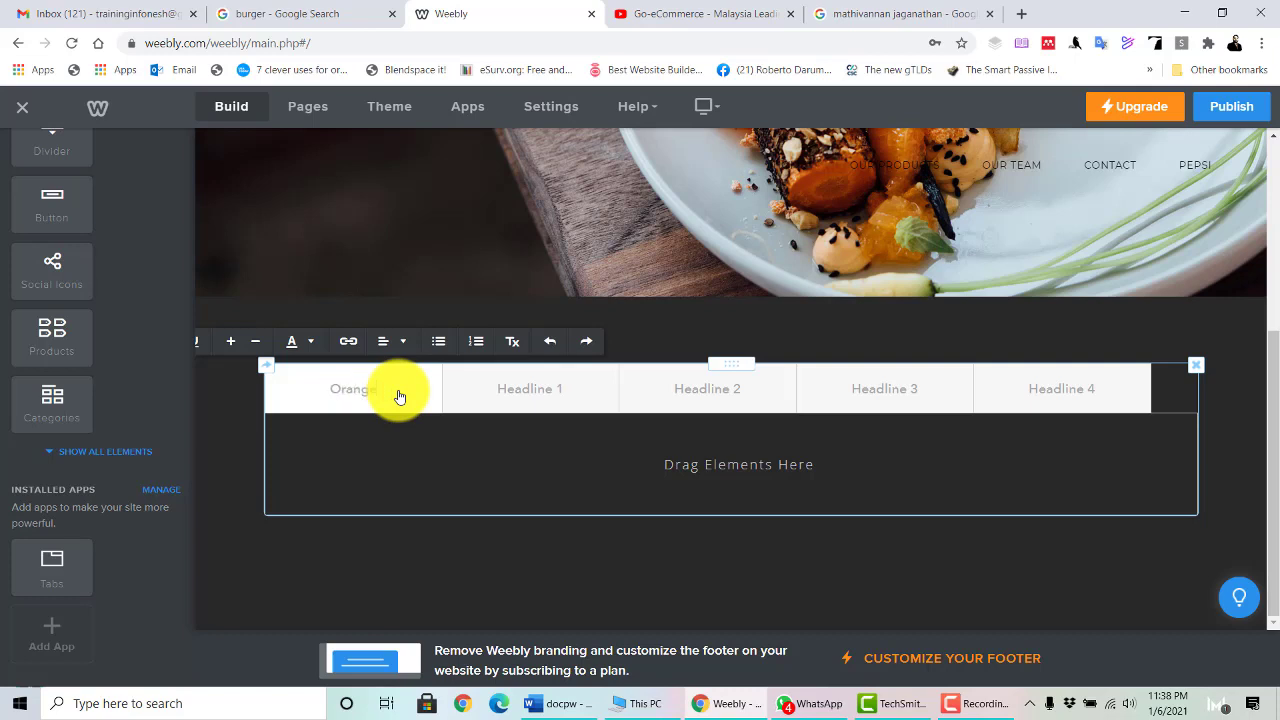
left_click(500, 391)
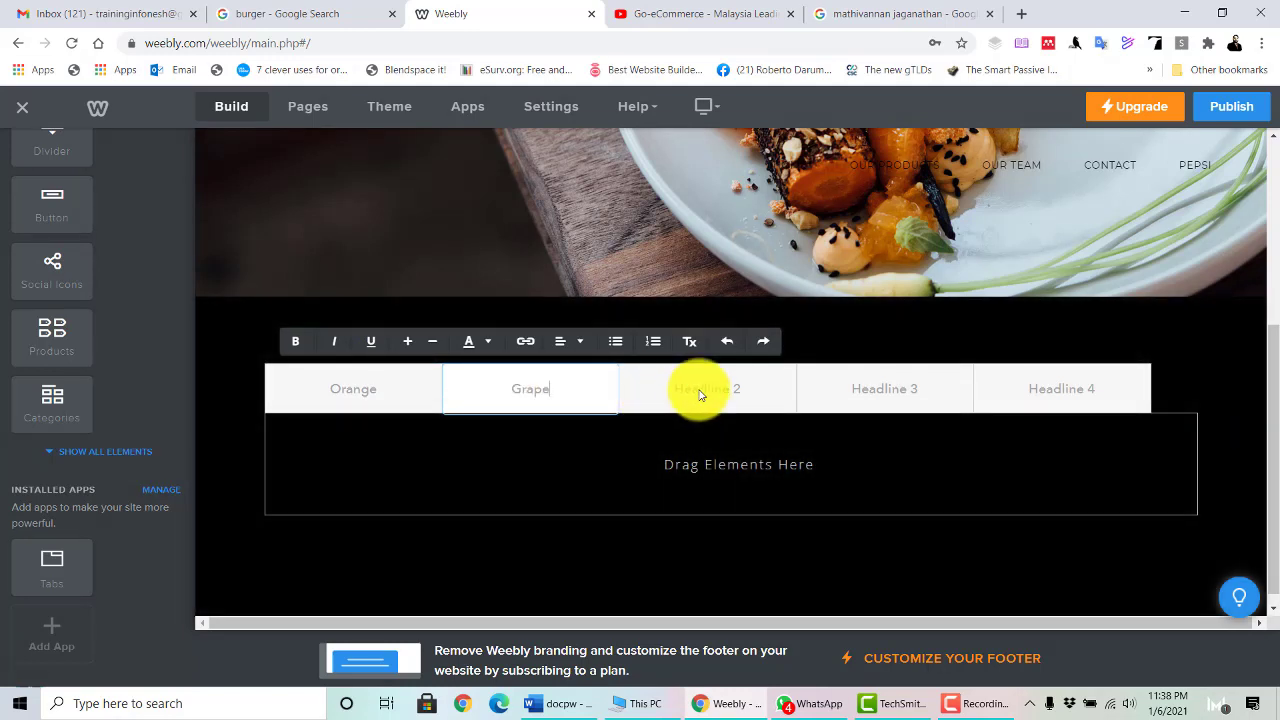
left_click(703, 395)
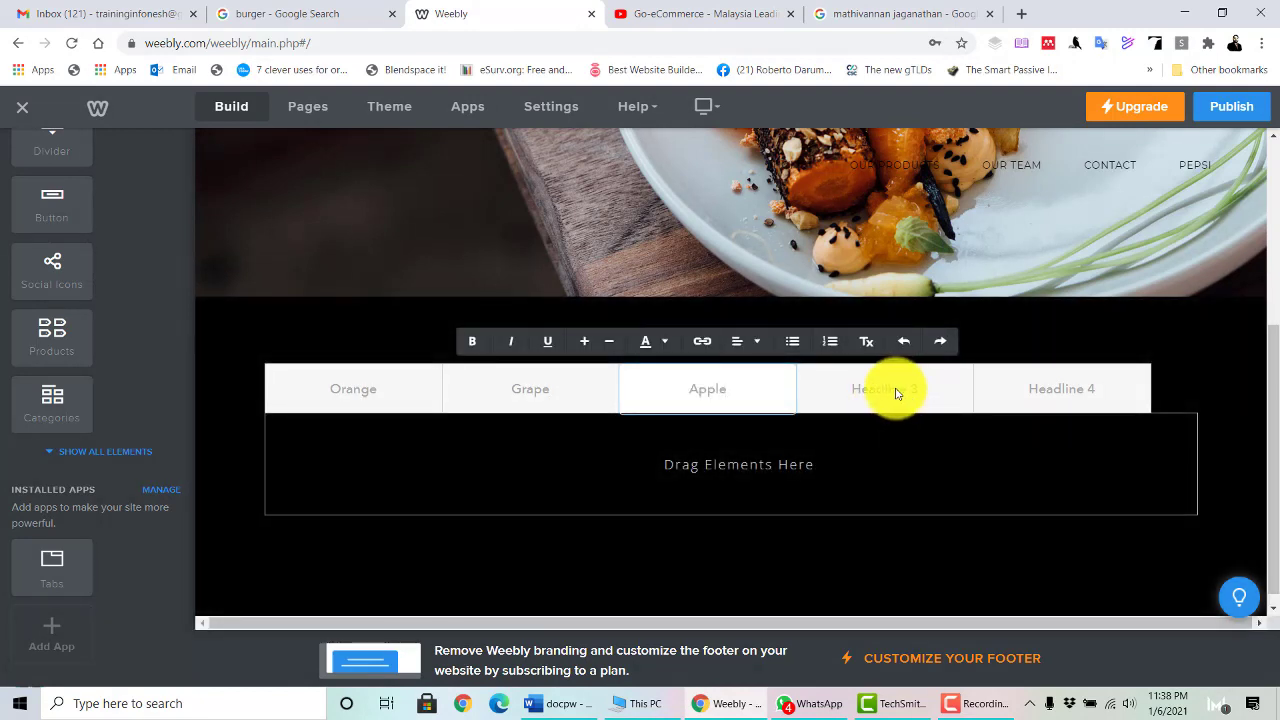
left_click(896, 393)
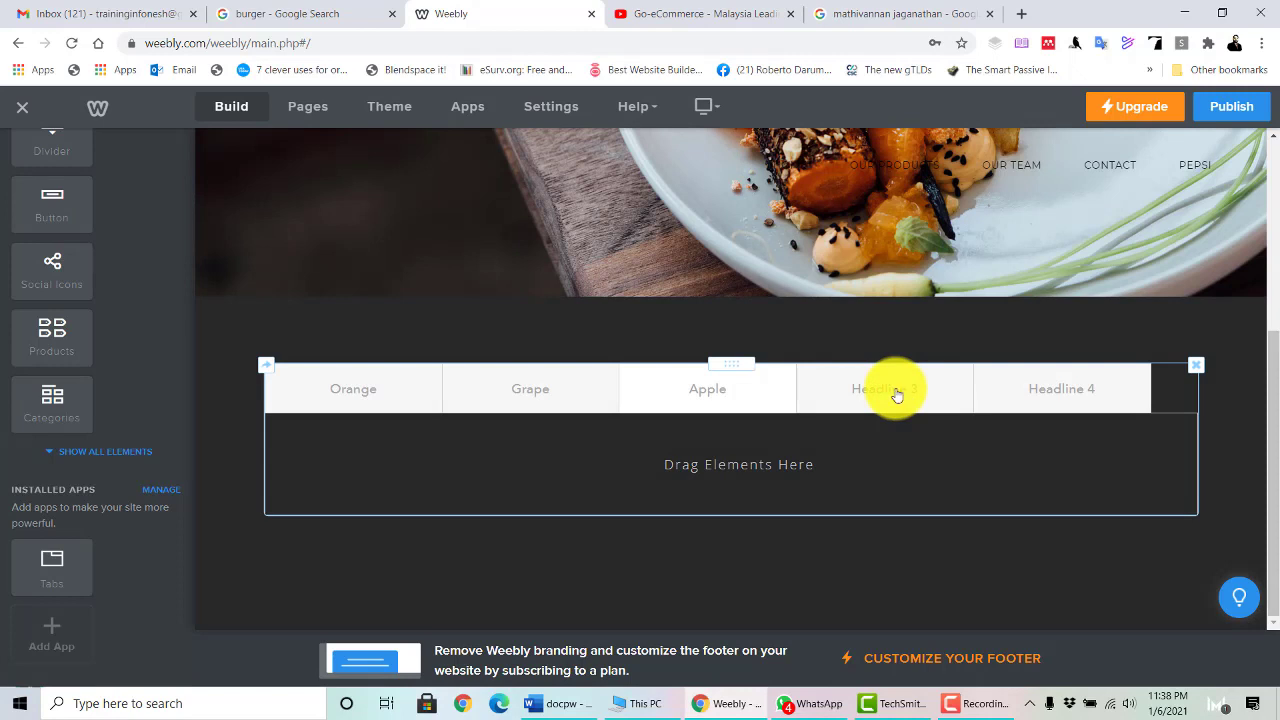
Step: Rename Headline 3 to Carrot and Headline 4 to Pineapple
left_click(896, 392)
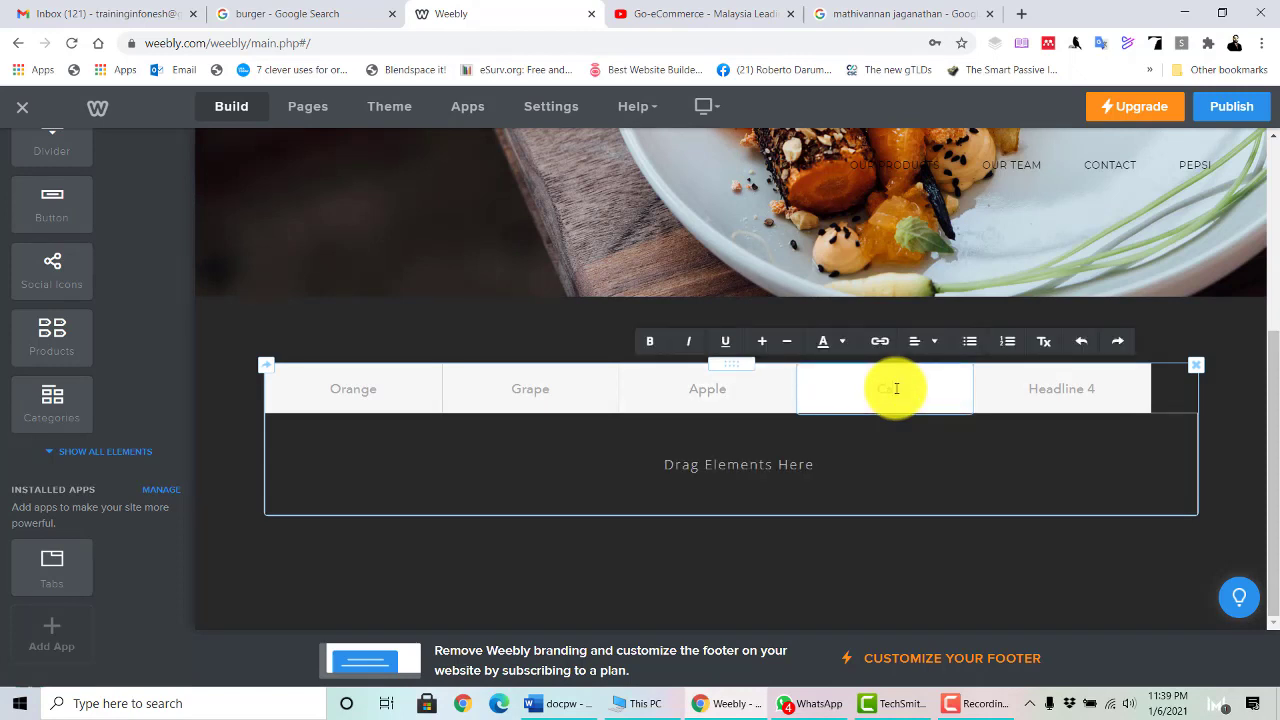
type("Carrot")
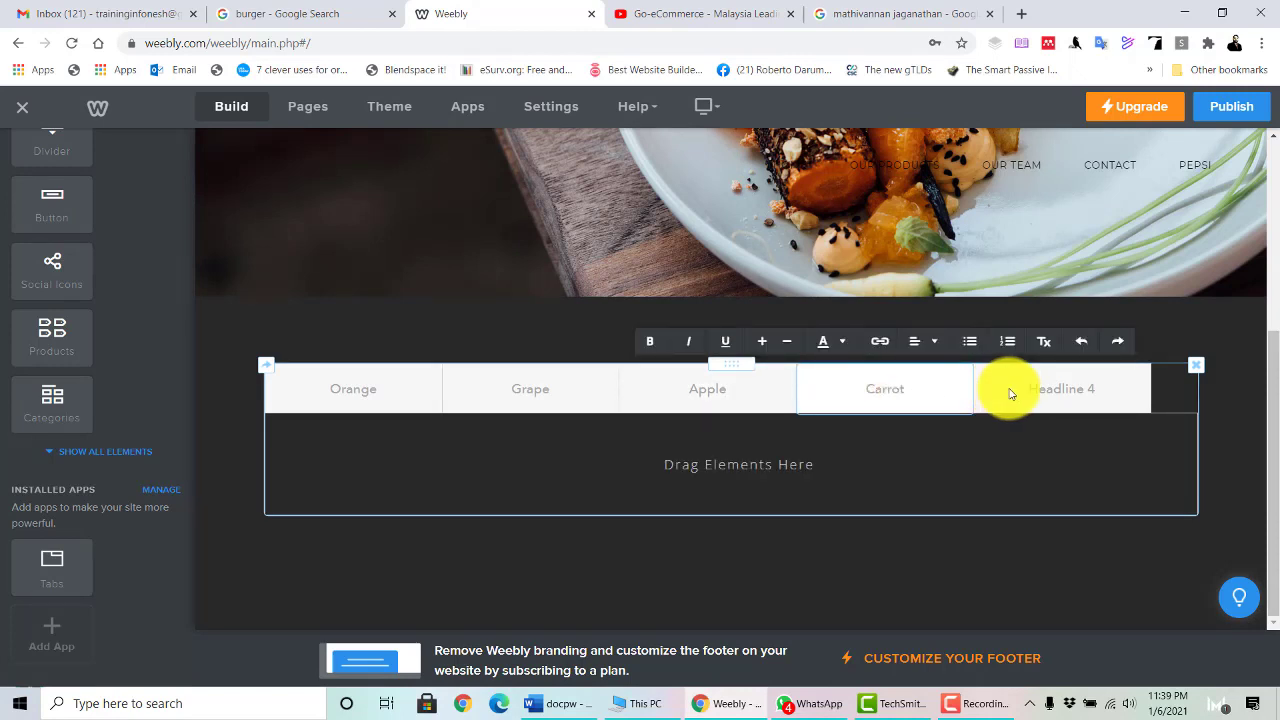
left_click(1054, 394)
left_click(1058, 397)
left_click(1059, 391)
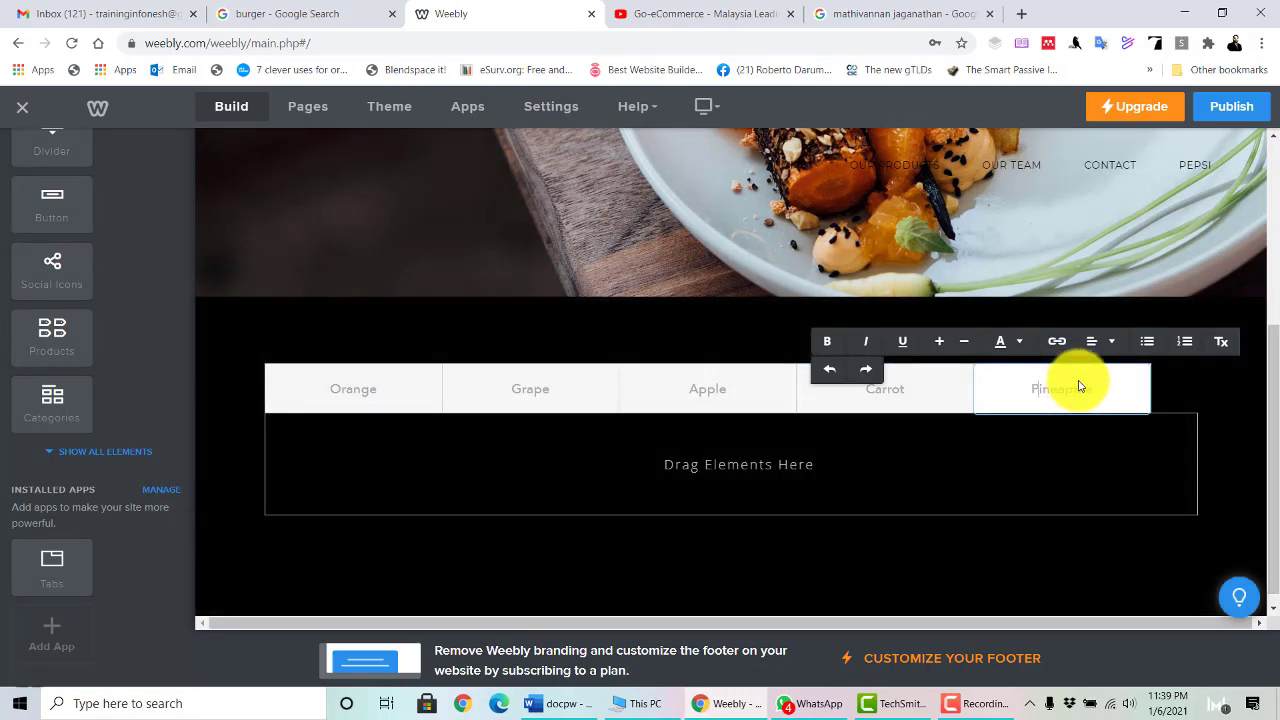
left_click(740, 466)
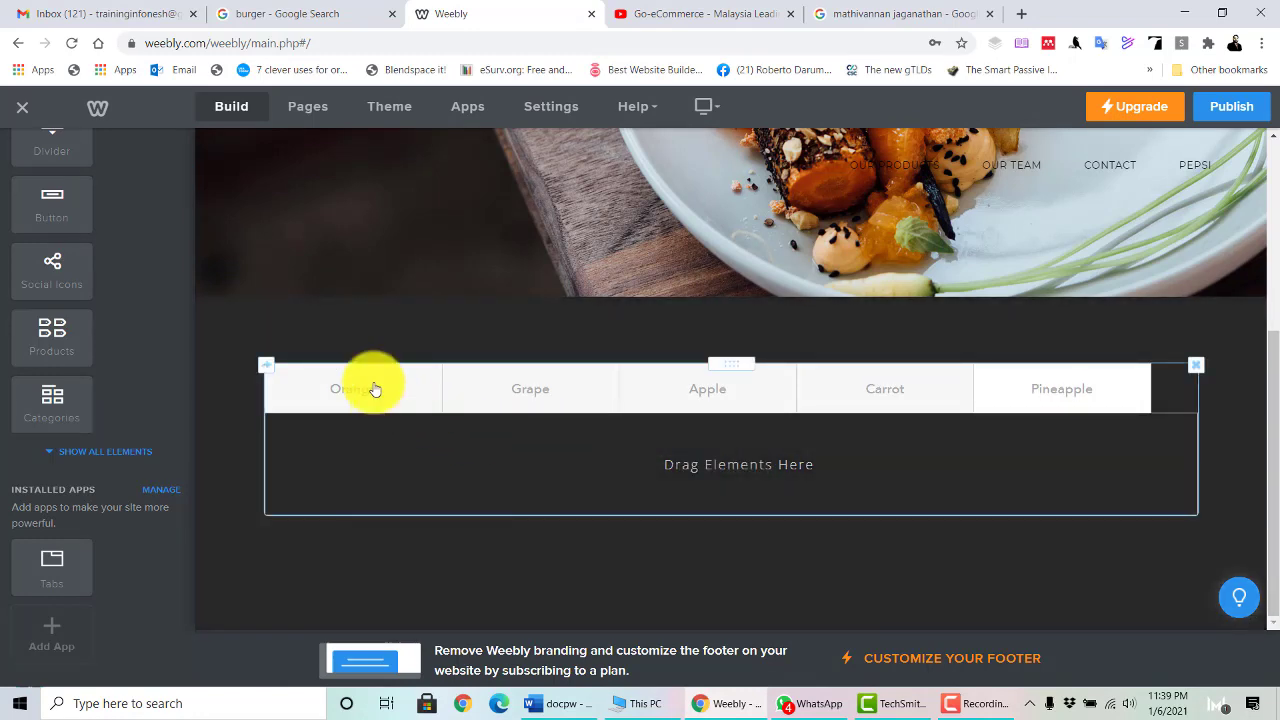
left_click(372, 389)
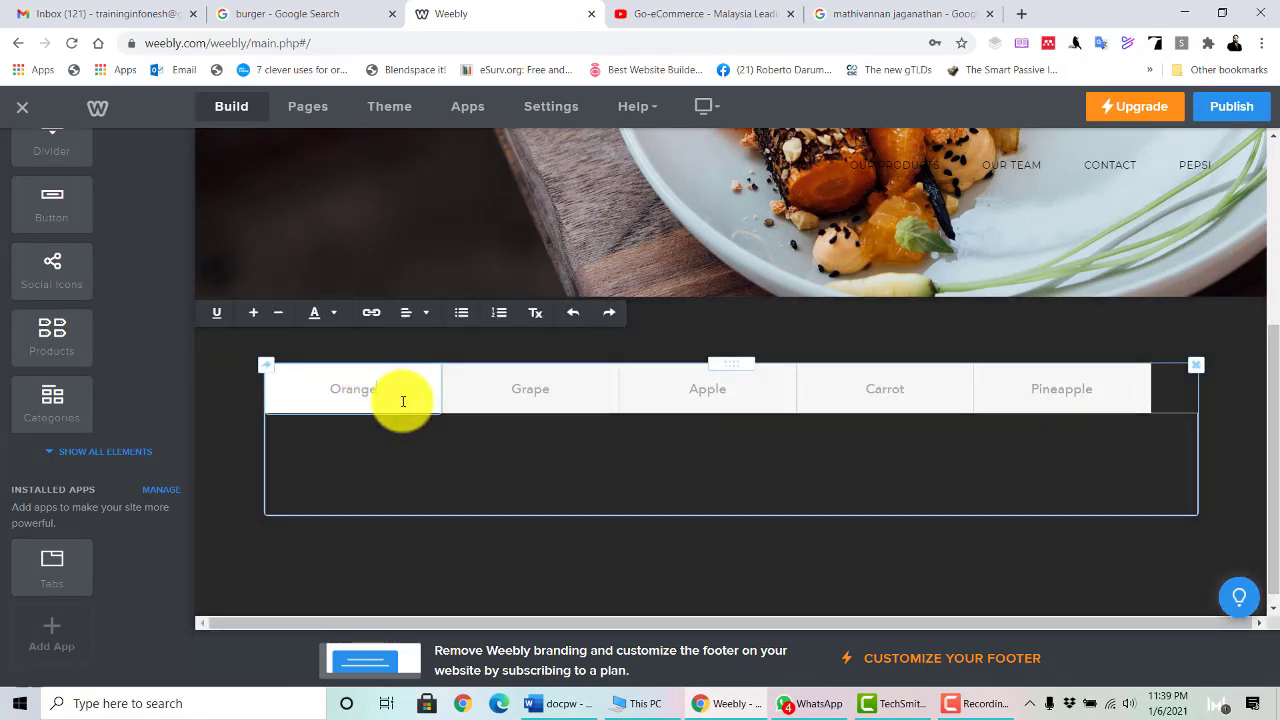
Step: Drop a Text block into the Orange tab and write 'Fresh Orang Juice'
scroll(86, 436, "up", 4)
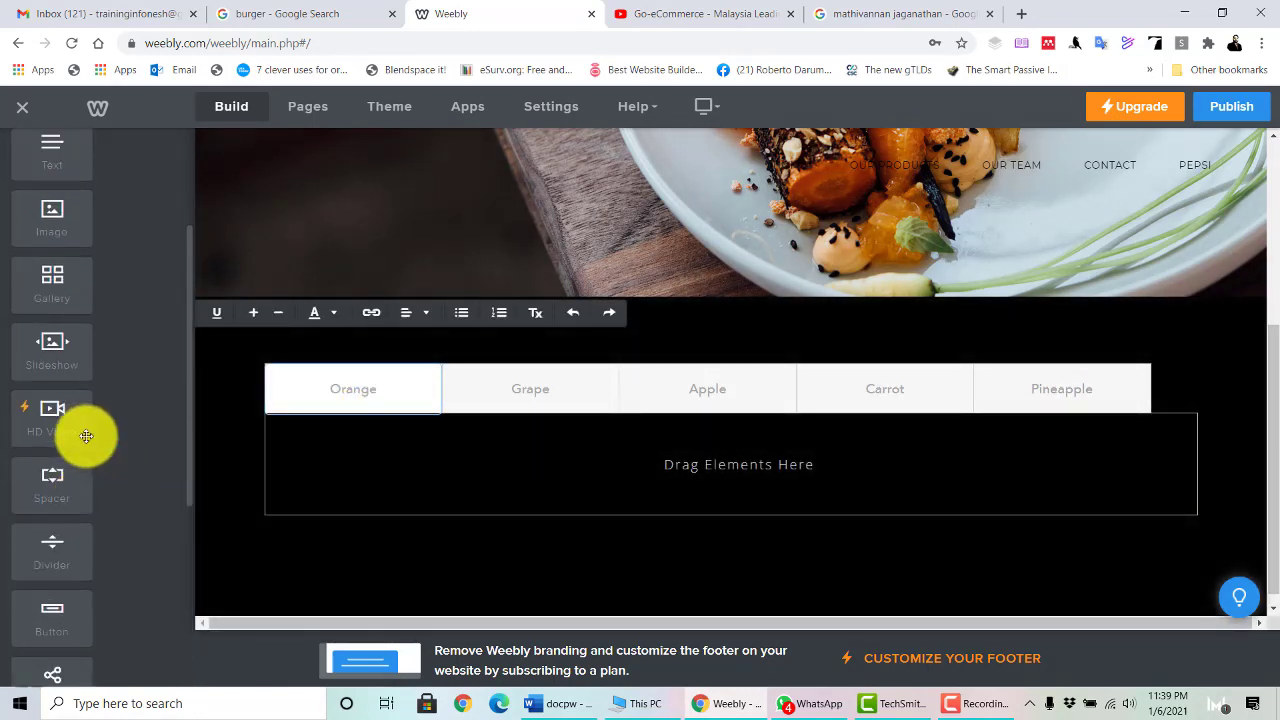
scroll(86, 436, "up", 3)
left_click_drag(88, 378, 613, 441)
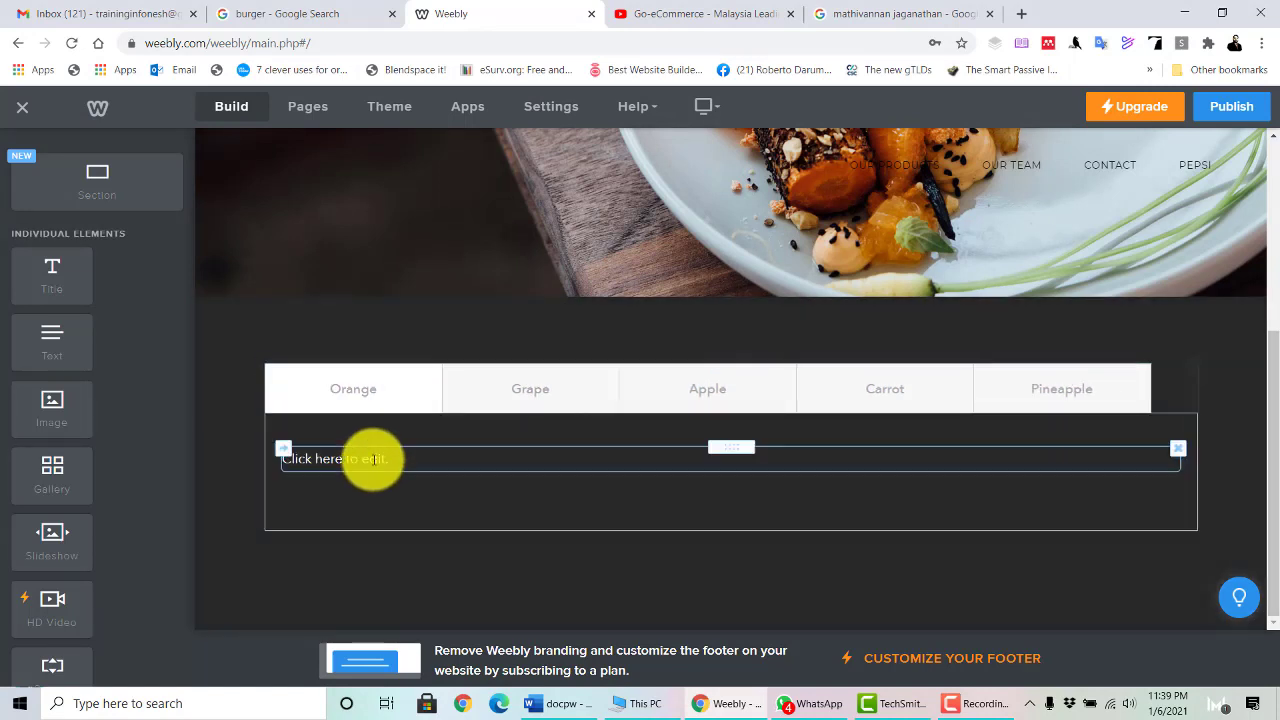
left_click(372, 458)
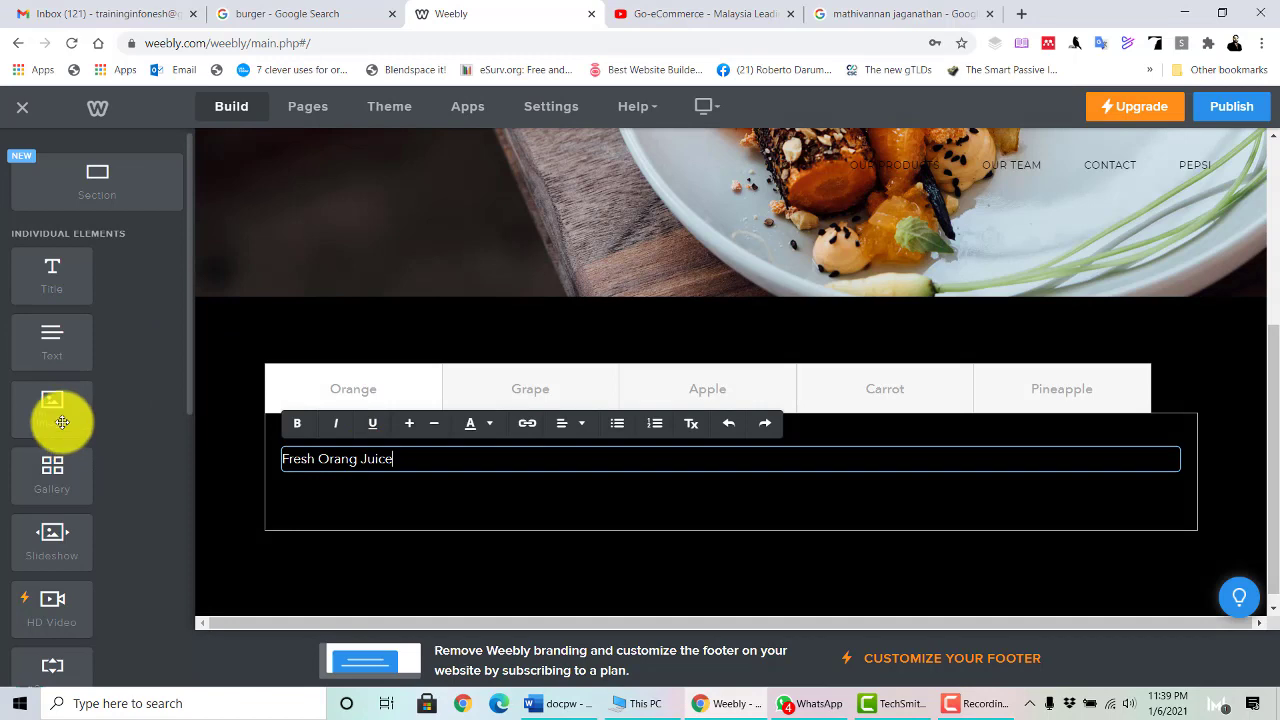
left_click_drag(55, 415, 300, 471)
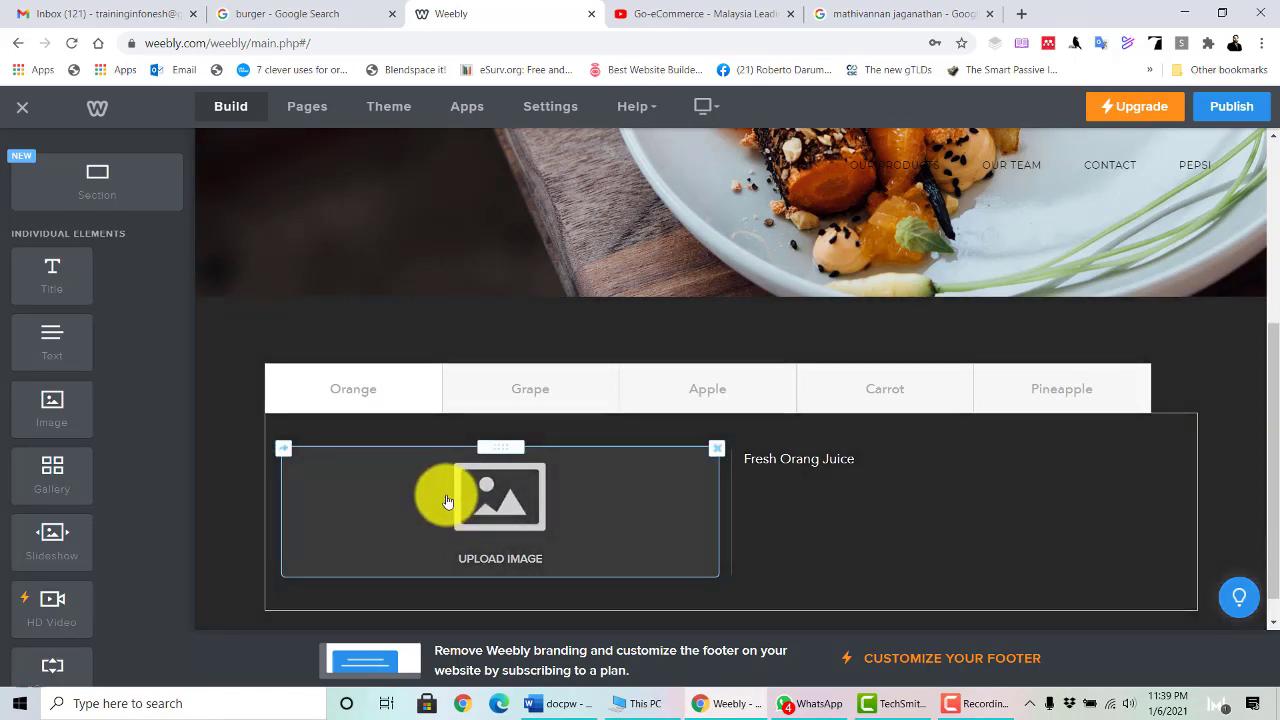
Step: Fill the new image block with the first 'orange juice' search photo
left_click(443, 491)
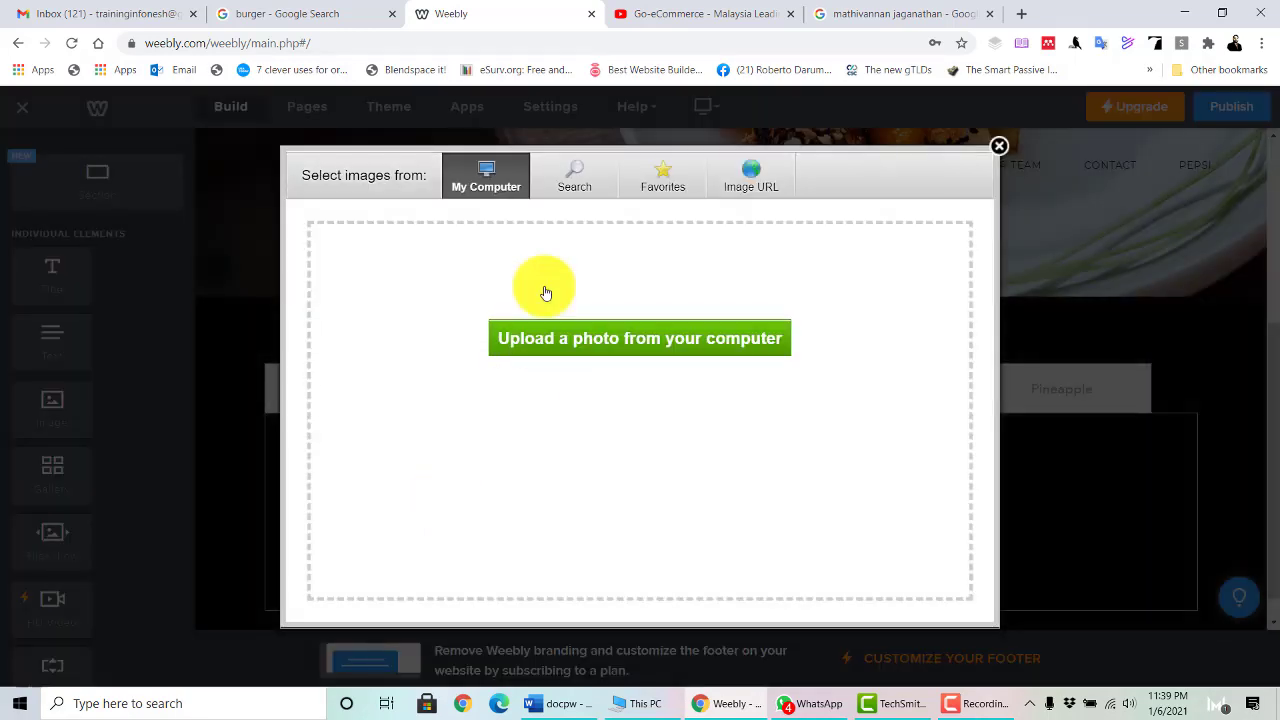
left_click(578, 182)
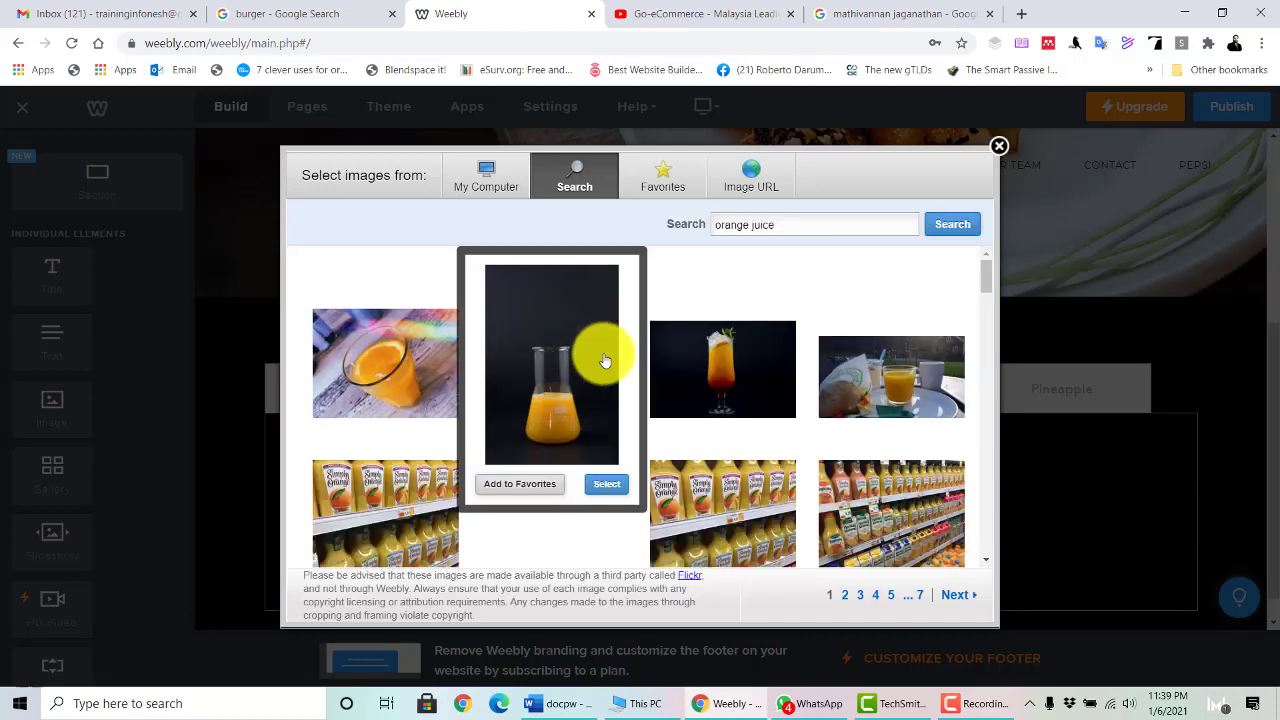
left_click(386, 412)
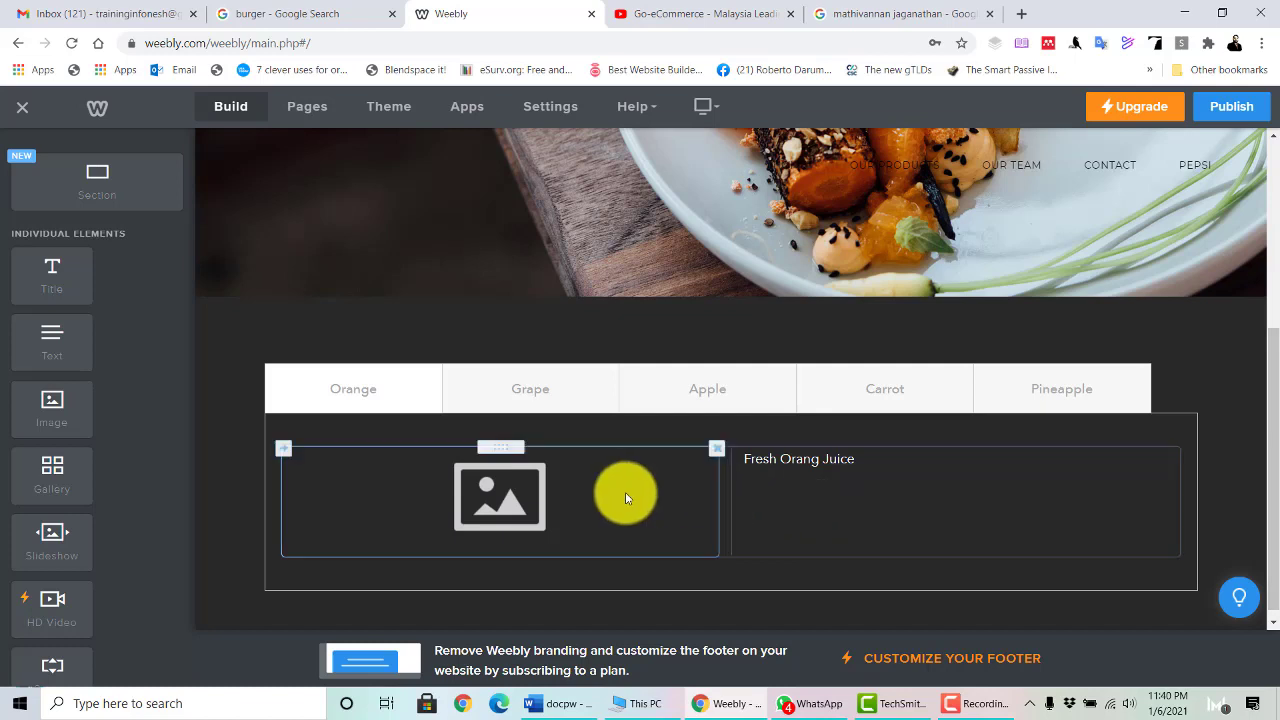
Step: Switch to the Grape tab and drop another image block onto the tabs
left_click(528, 396)
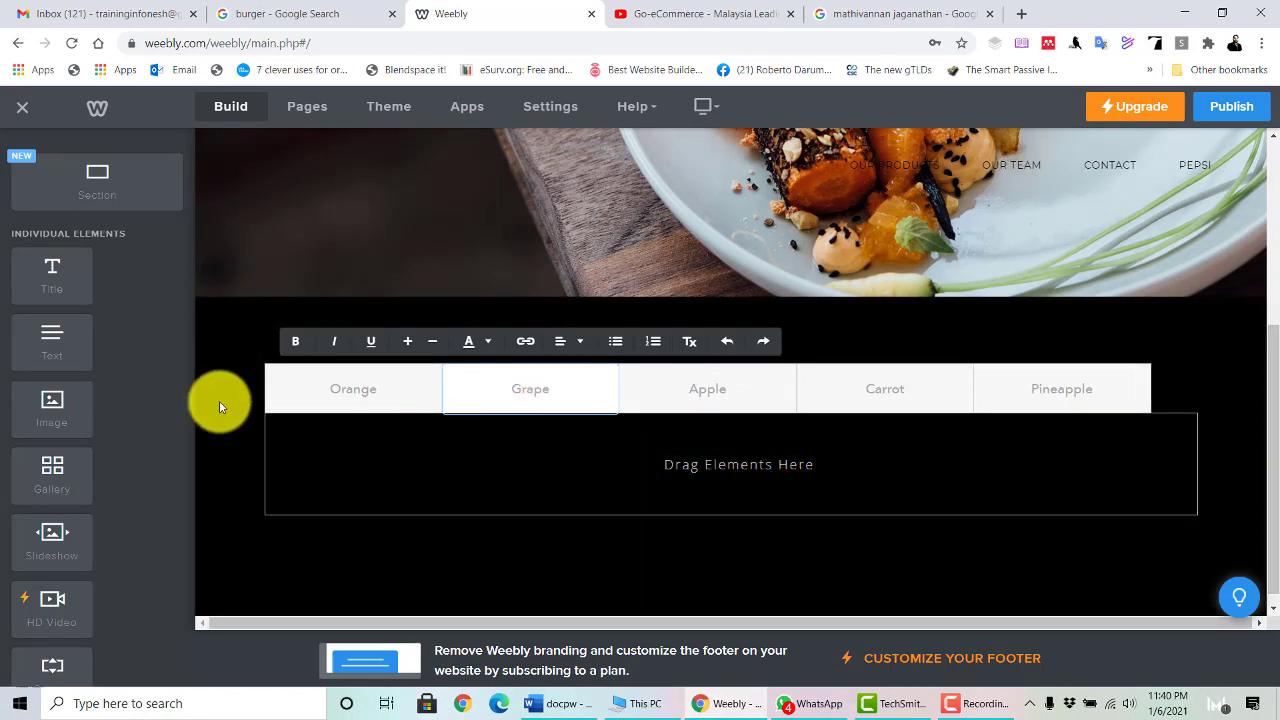
left_click_drag(55, 405, 286, 391)
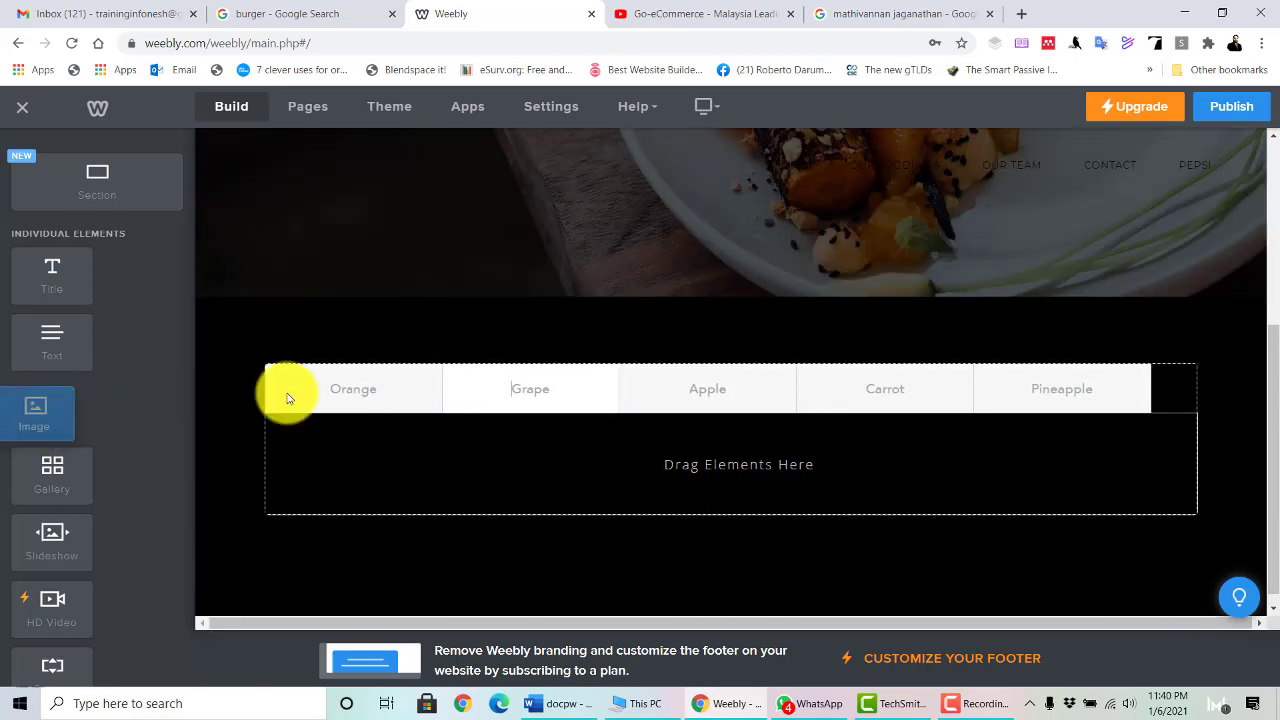
left_click(370, 390)
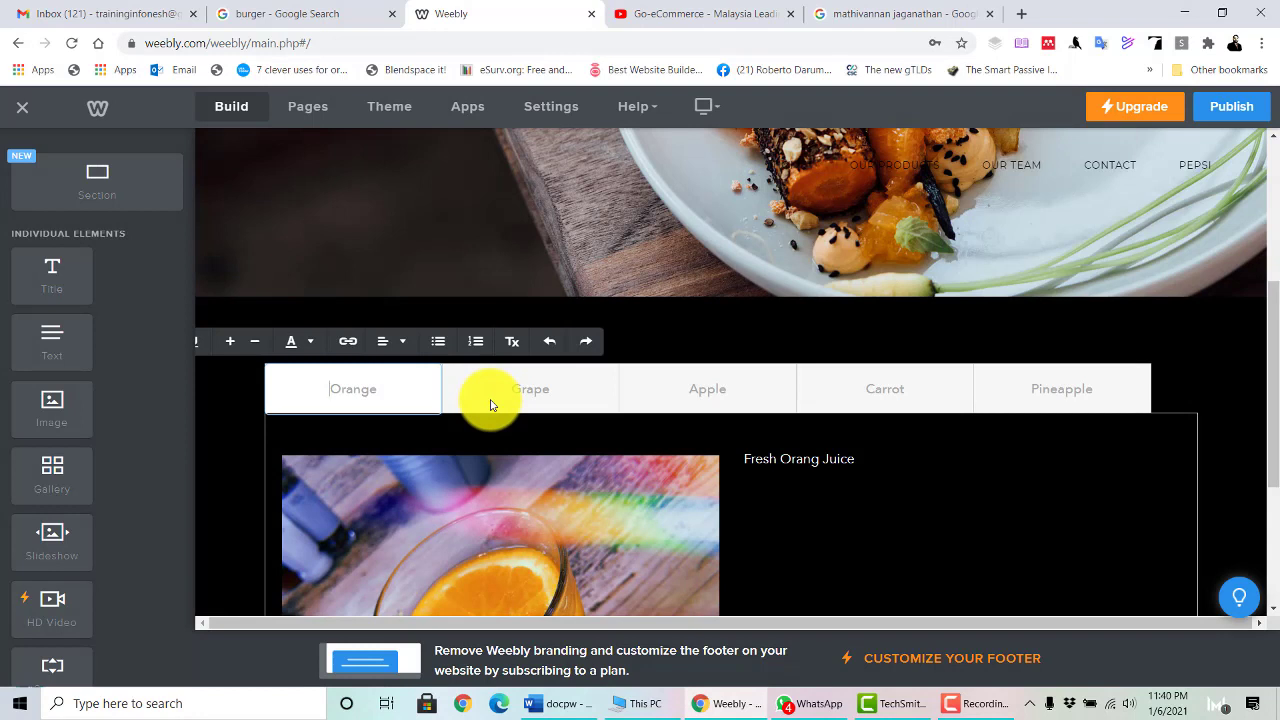
left_click(556, 114)
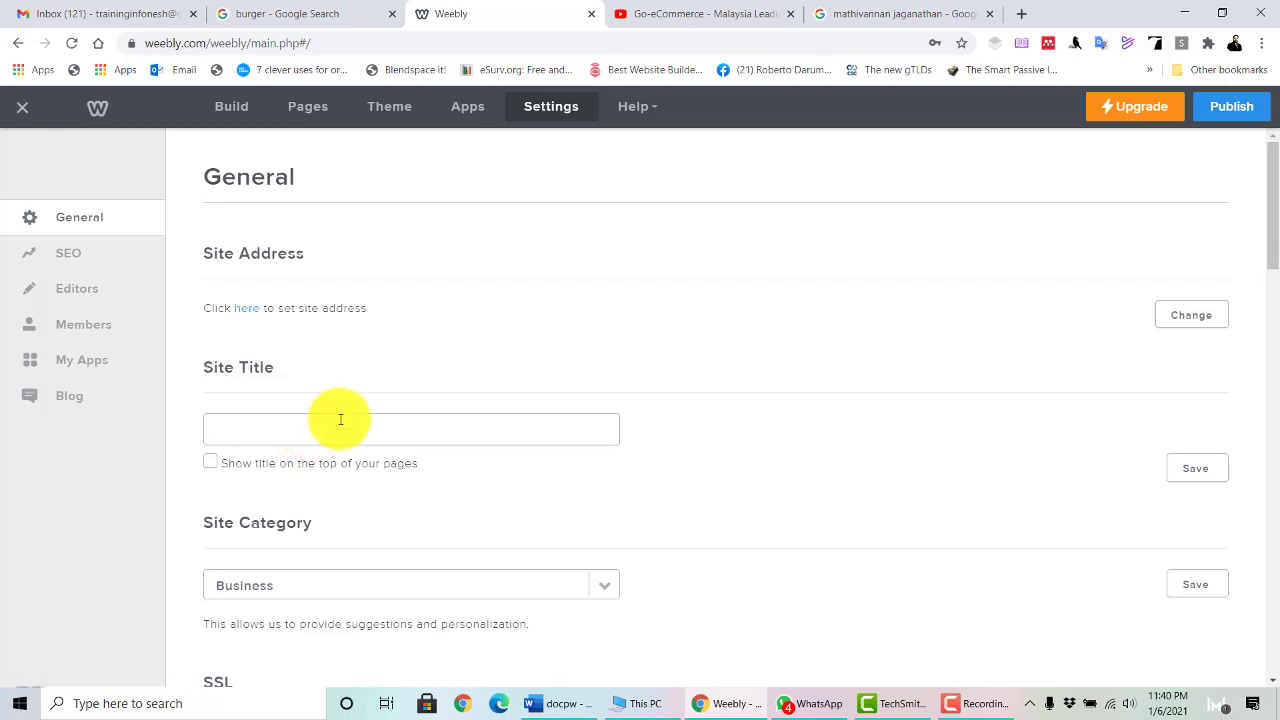
Step: Dismiss the domain chooser and set the Site Title to My First HomePage
left_click(253, 310)
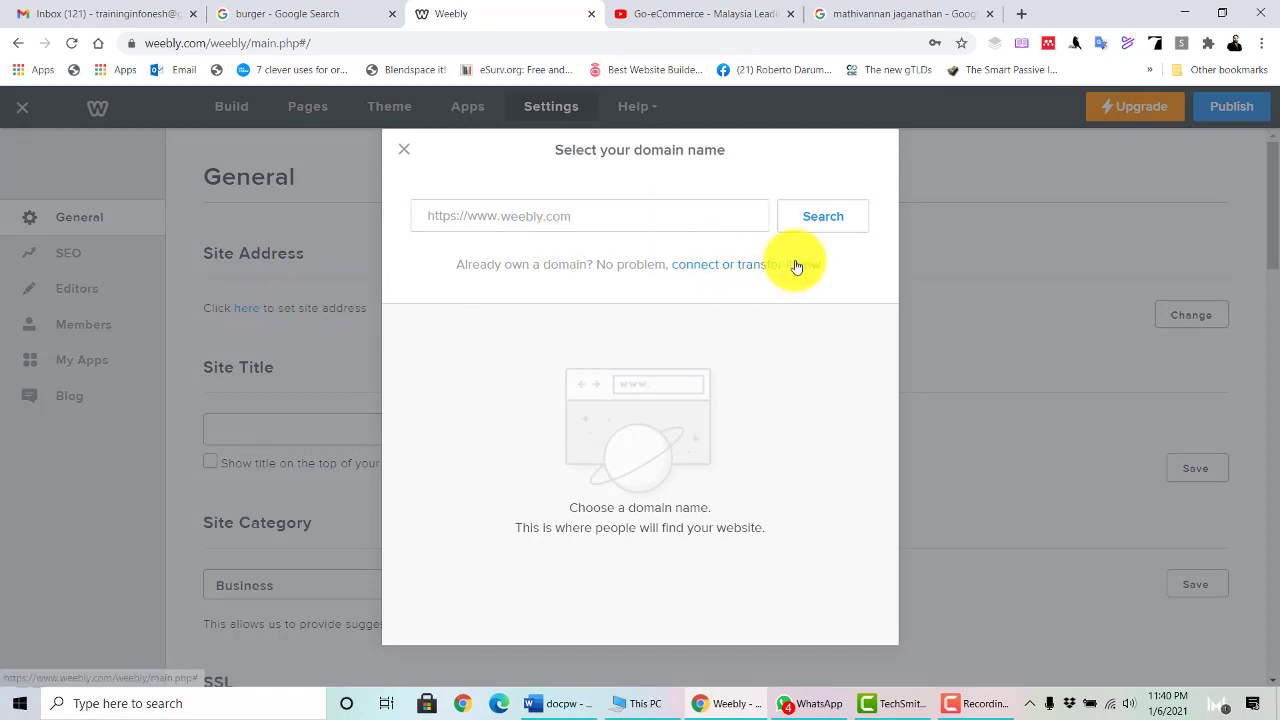
left_click(407, 150)
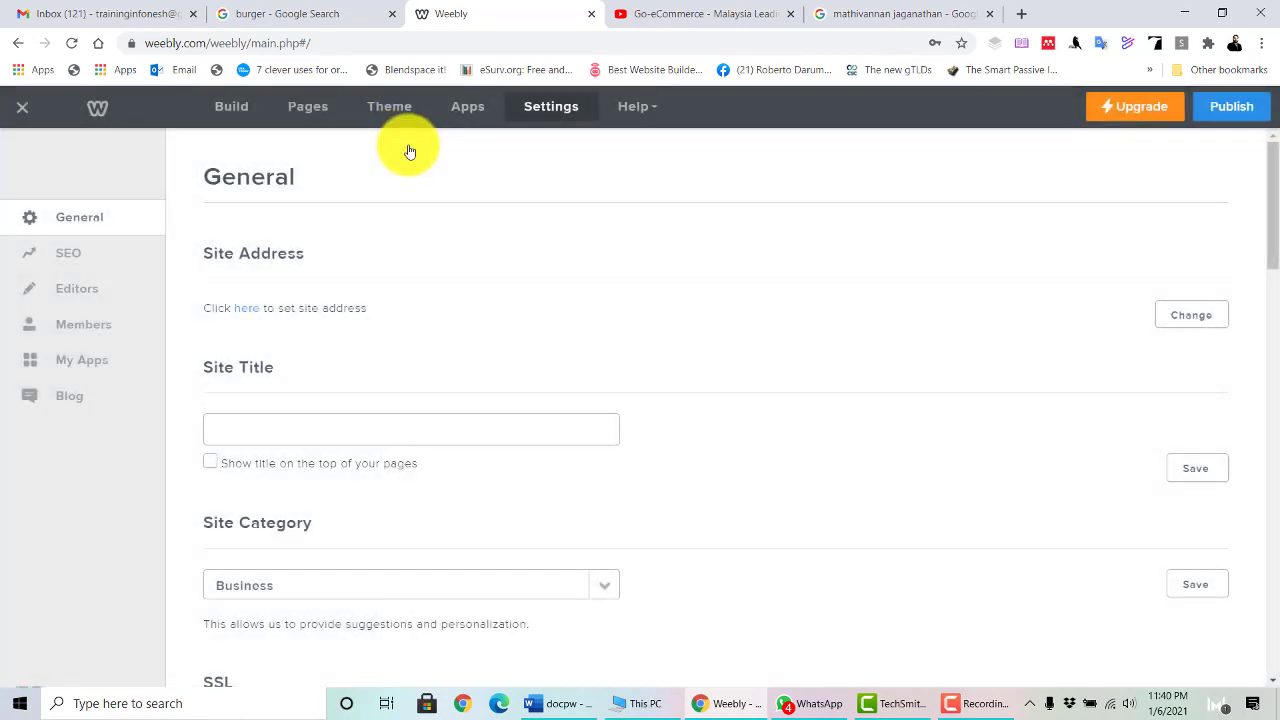
left_click(245, 430)
key("Escape")
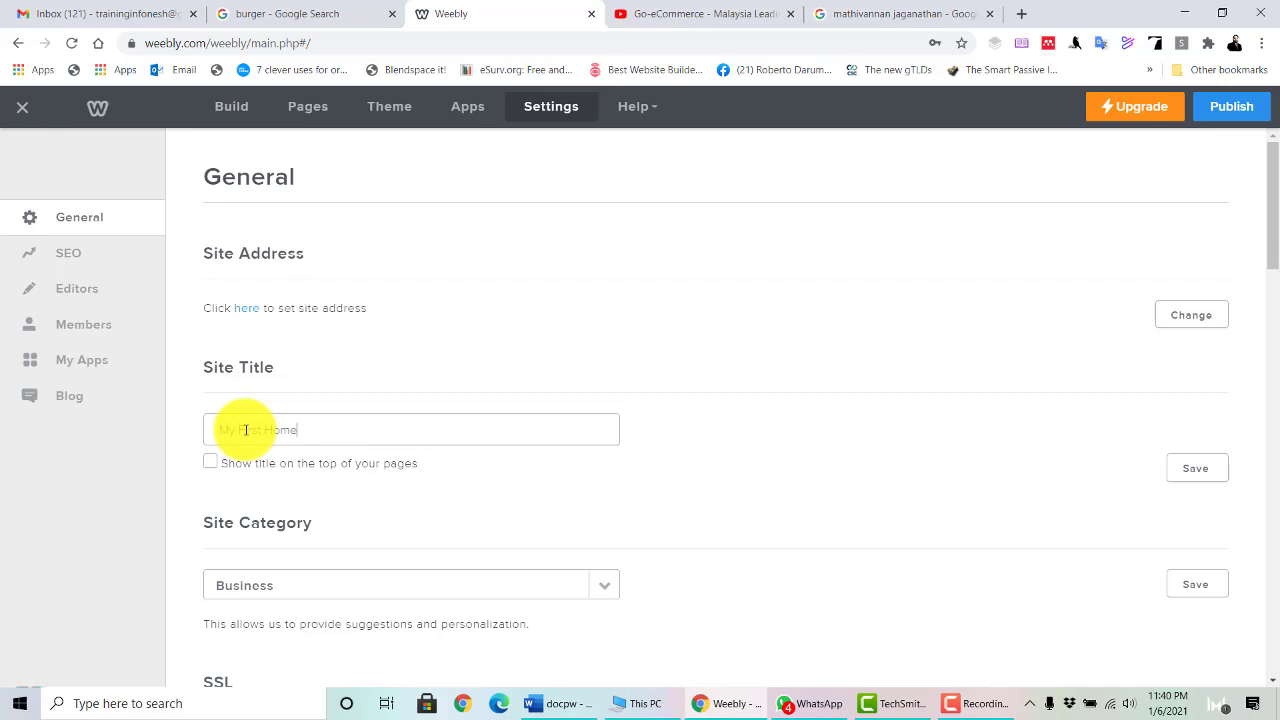
Step: Look through the SEO settings, then go to the Editors settings page
scroll(585, 398, "down", 2)
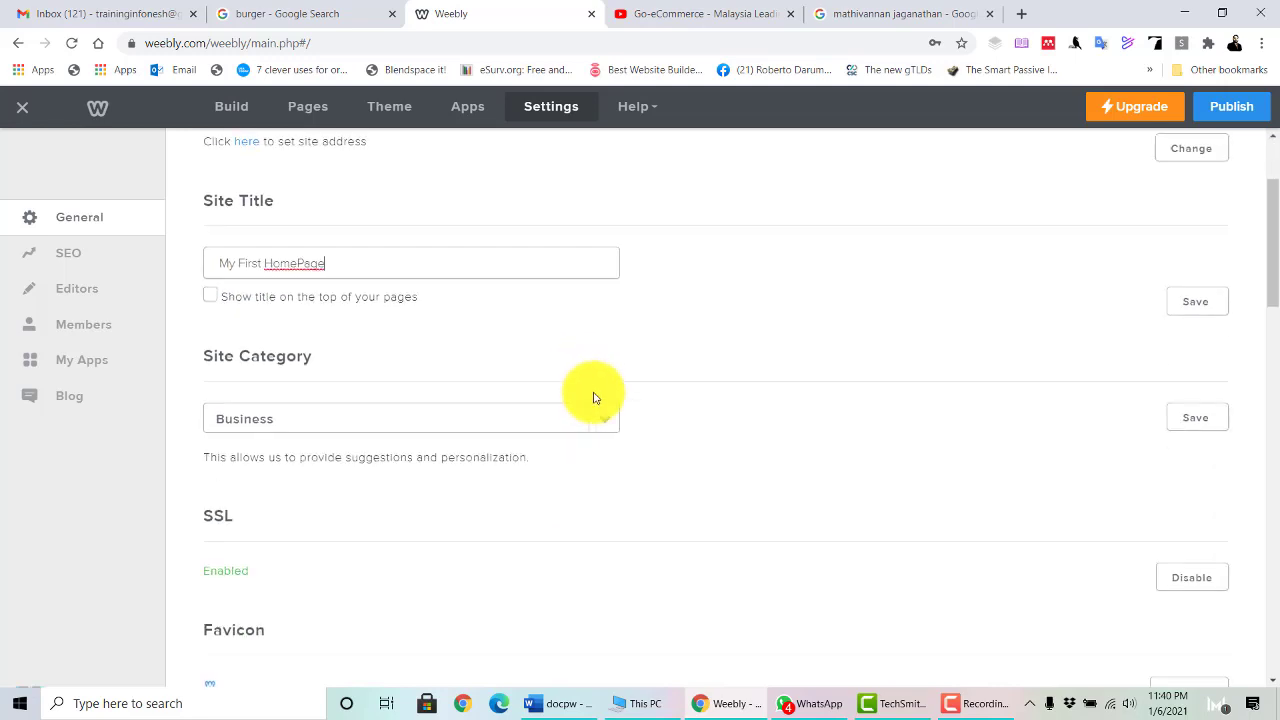
scroll(569, 403, "down", 3)
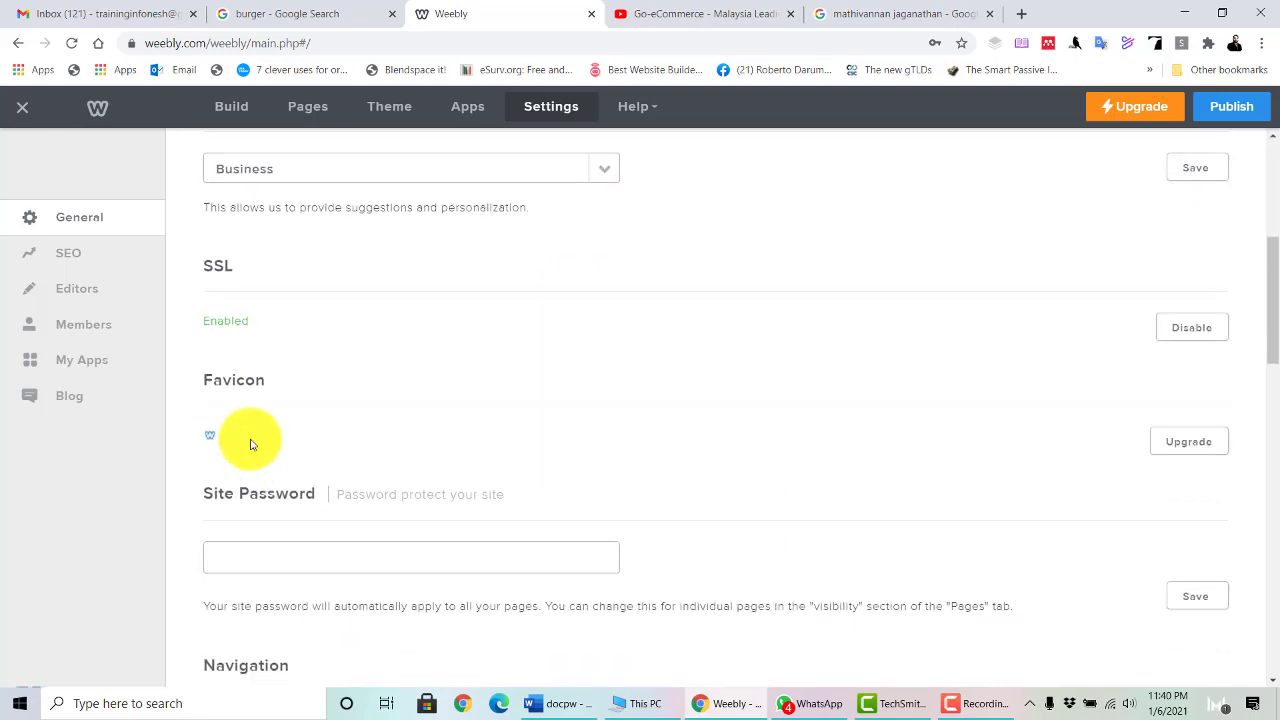
scroll(486, 449, "down", 4)
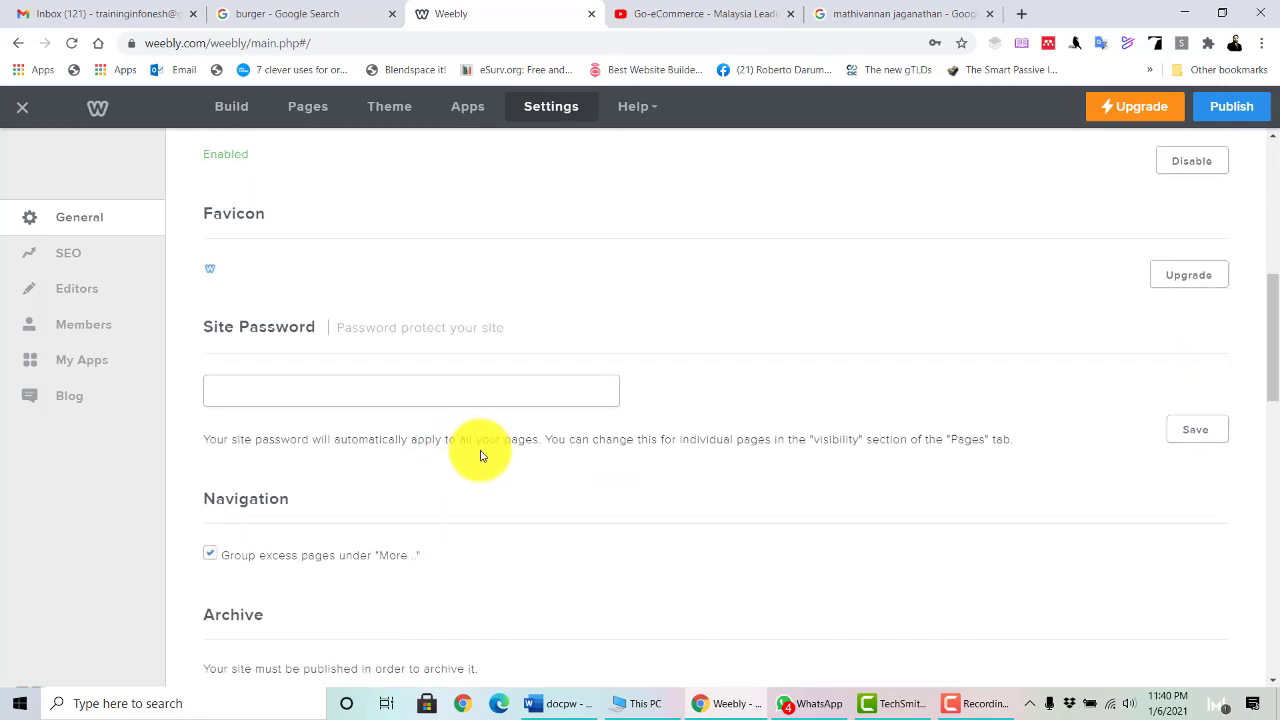
scroll(471, 488, "down", 10)
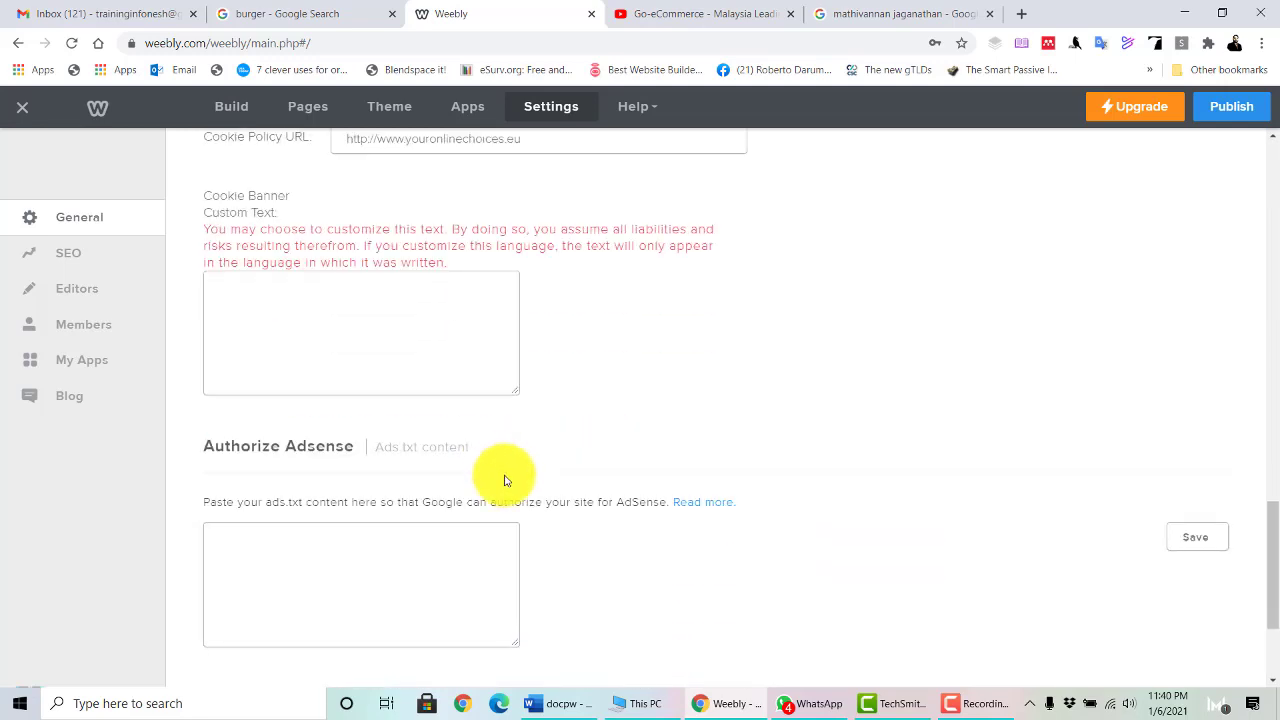
scroll(486, 457, "up", 6)
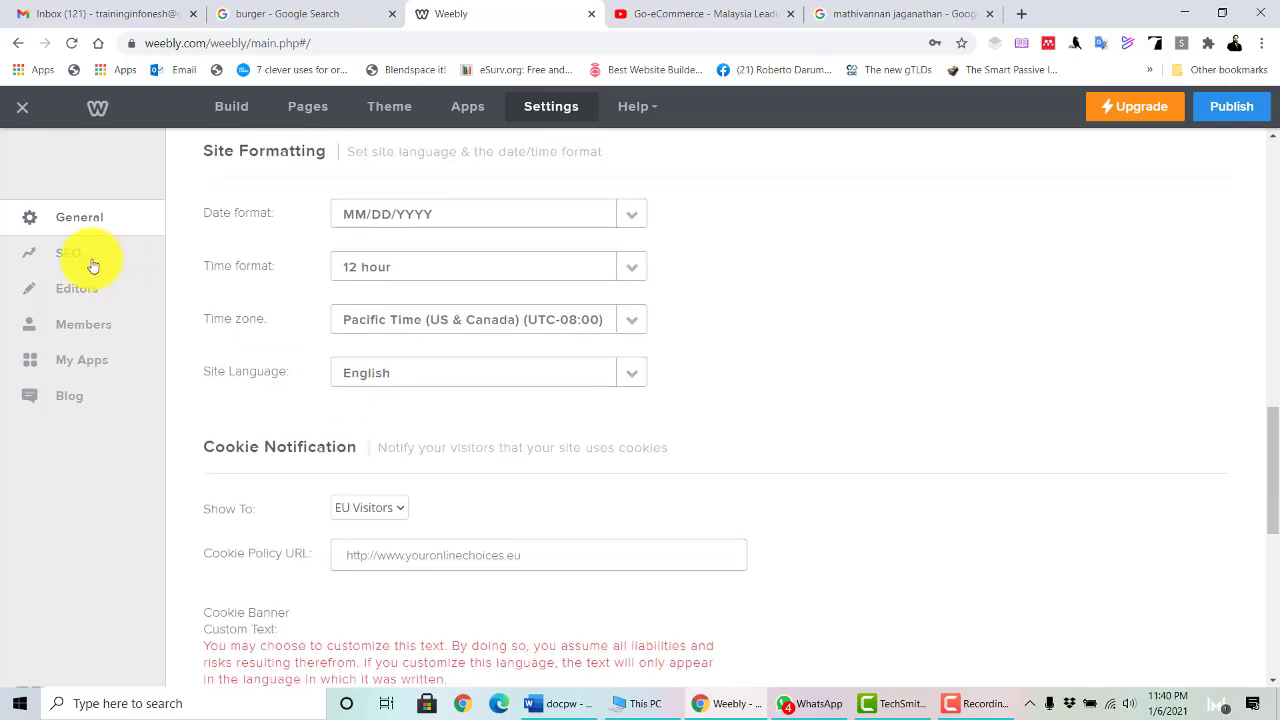
left_click(92, 266)
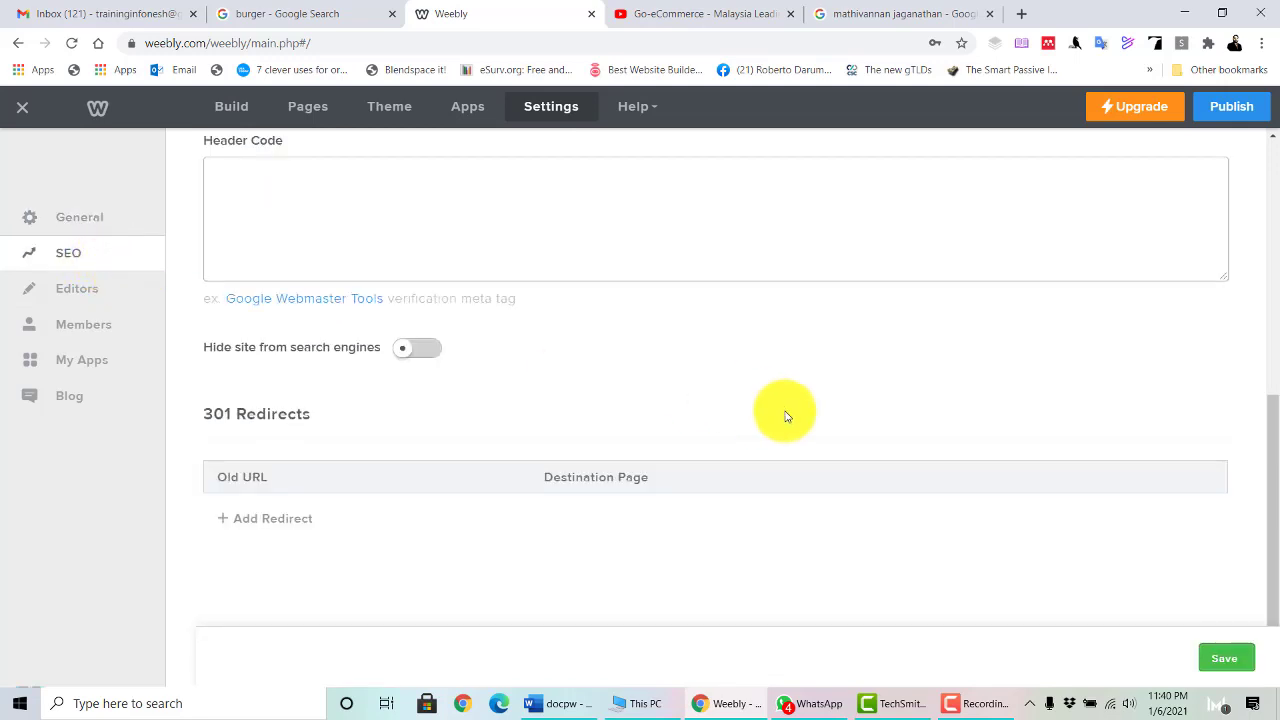
scroll(786, 414, "up", 5)
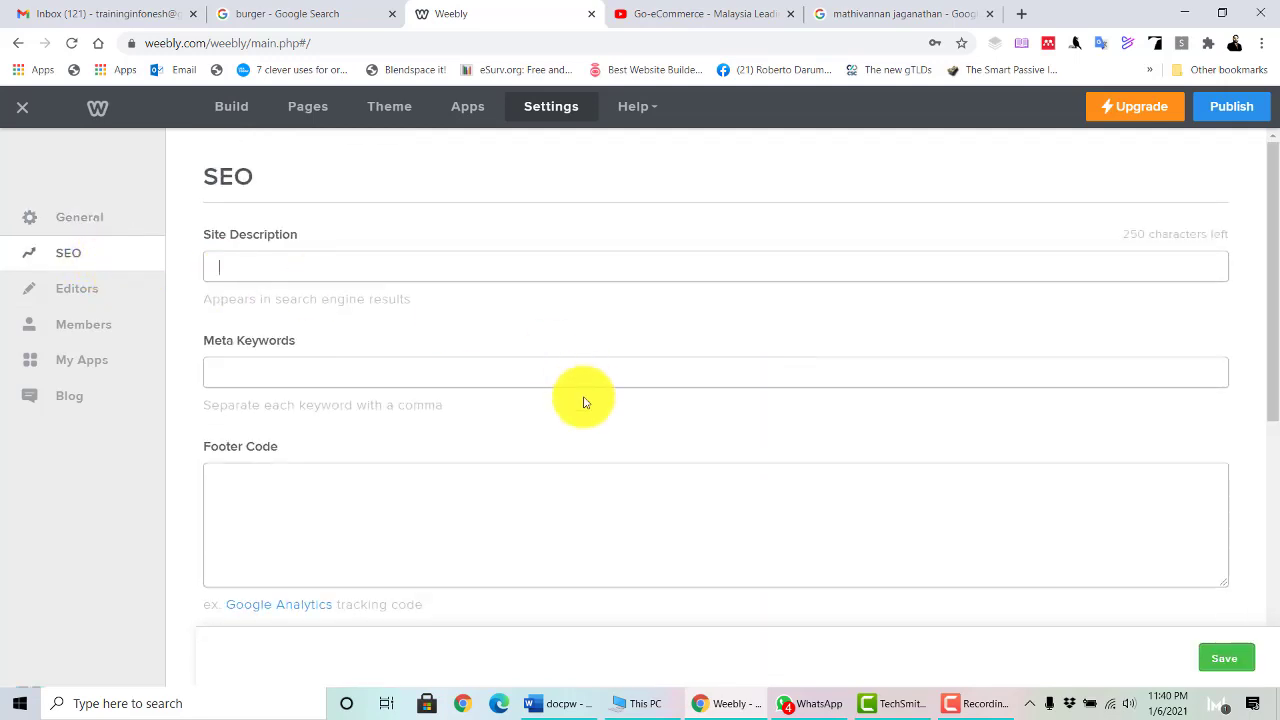
left_click(65, 288)
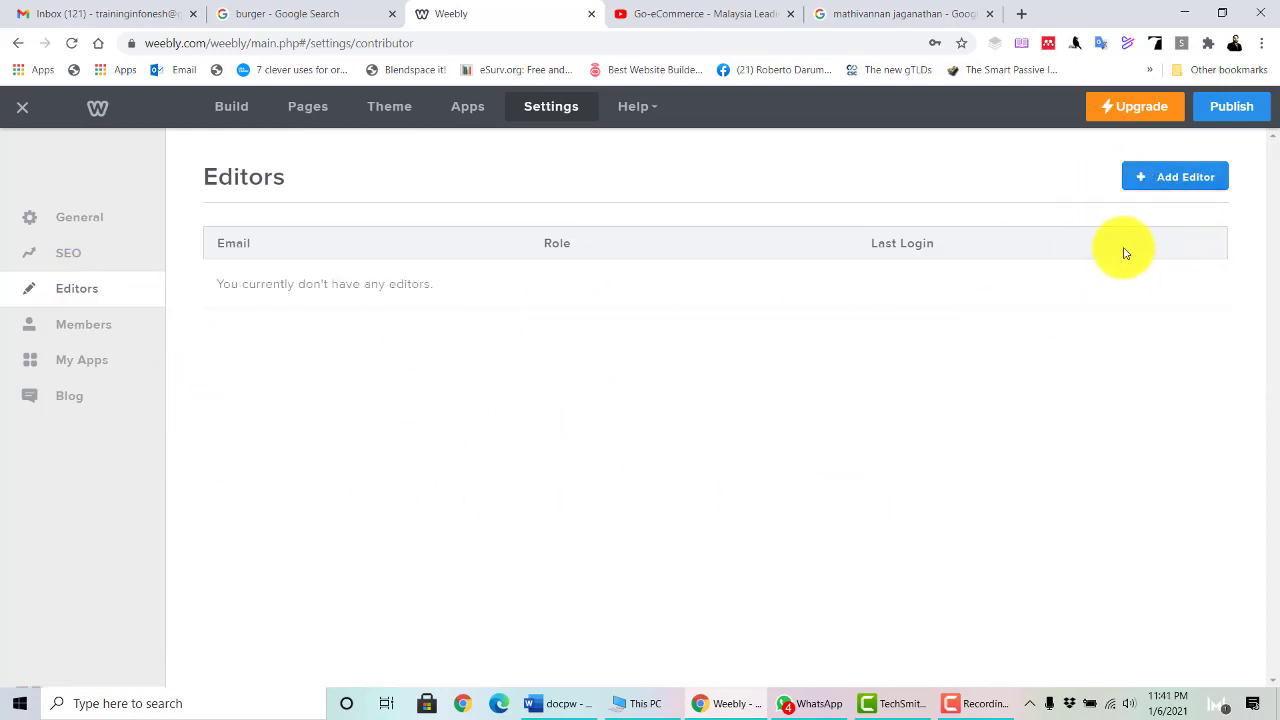
Step: Invite a new editor by e-mail with Admin rights and save the invitation
left_click(1174, 189)
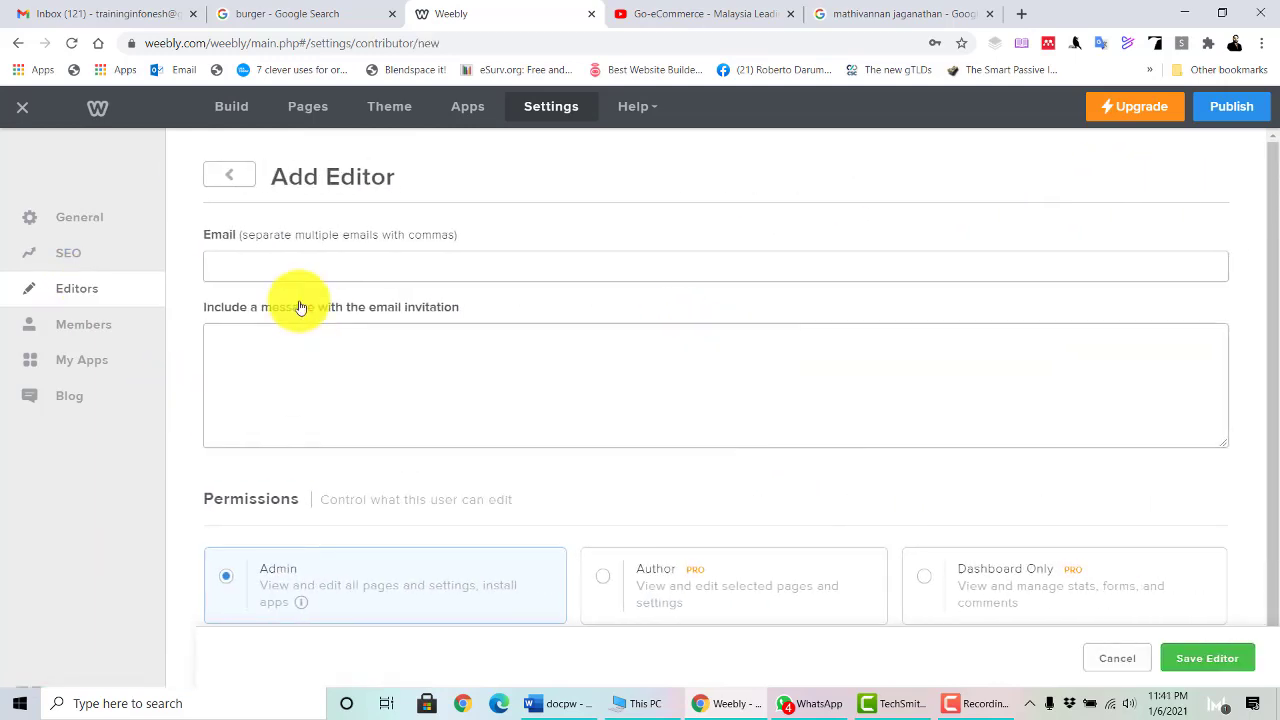
left_click(282, 263)
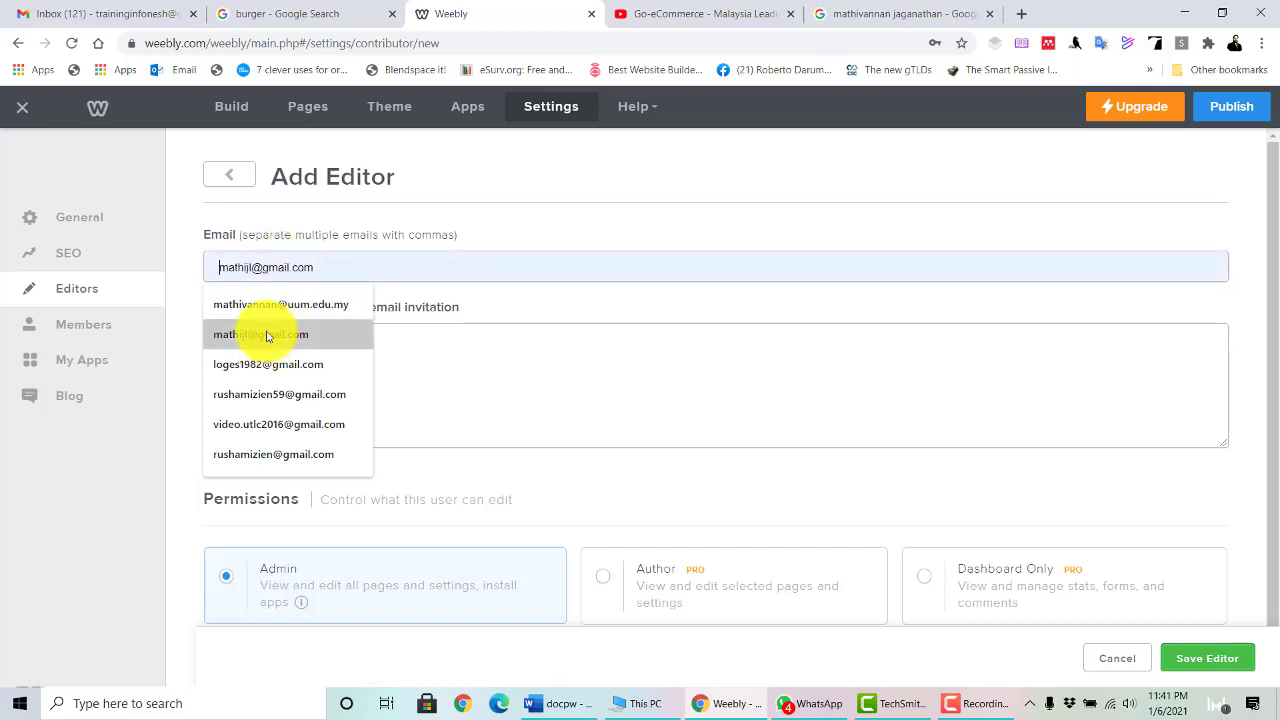
left_click(265, 333)
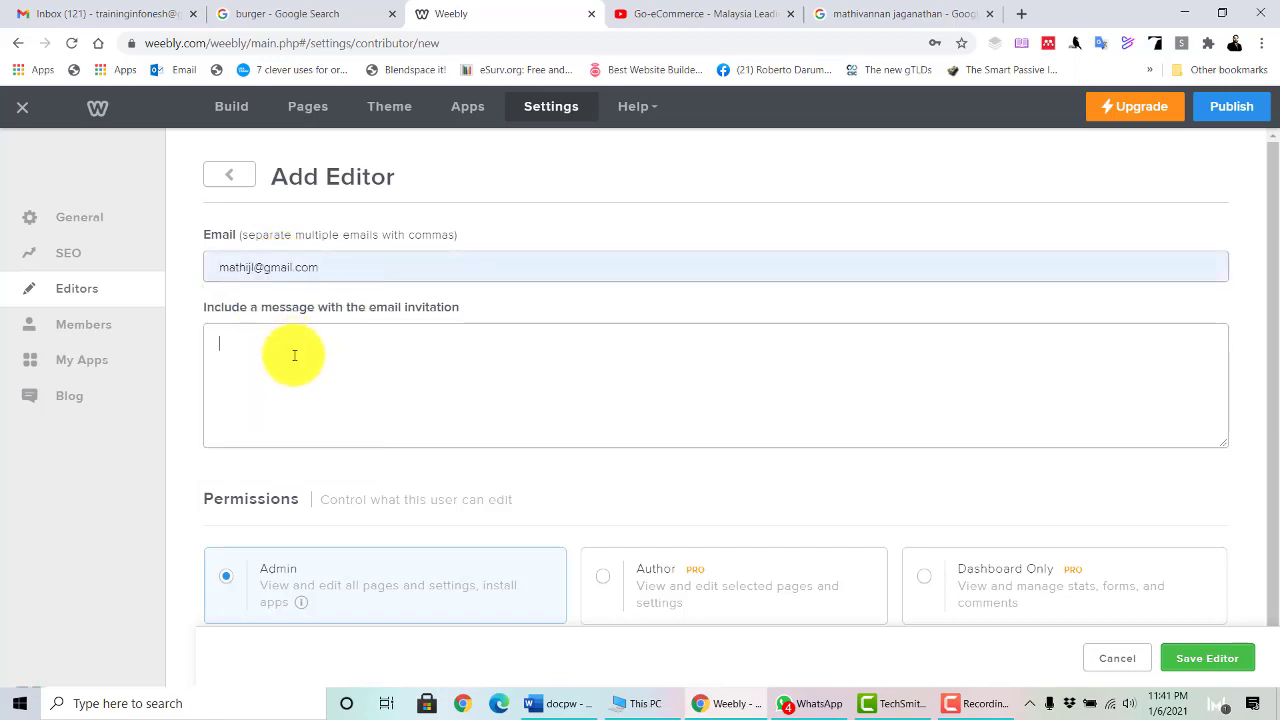
scroll(1200, 514, "down", 1)
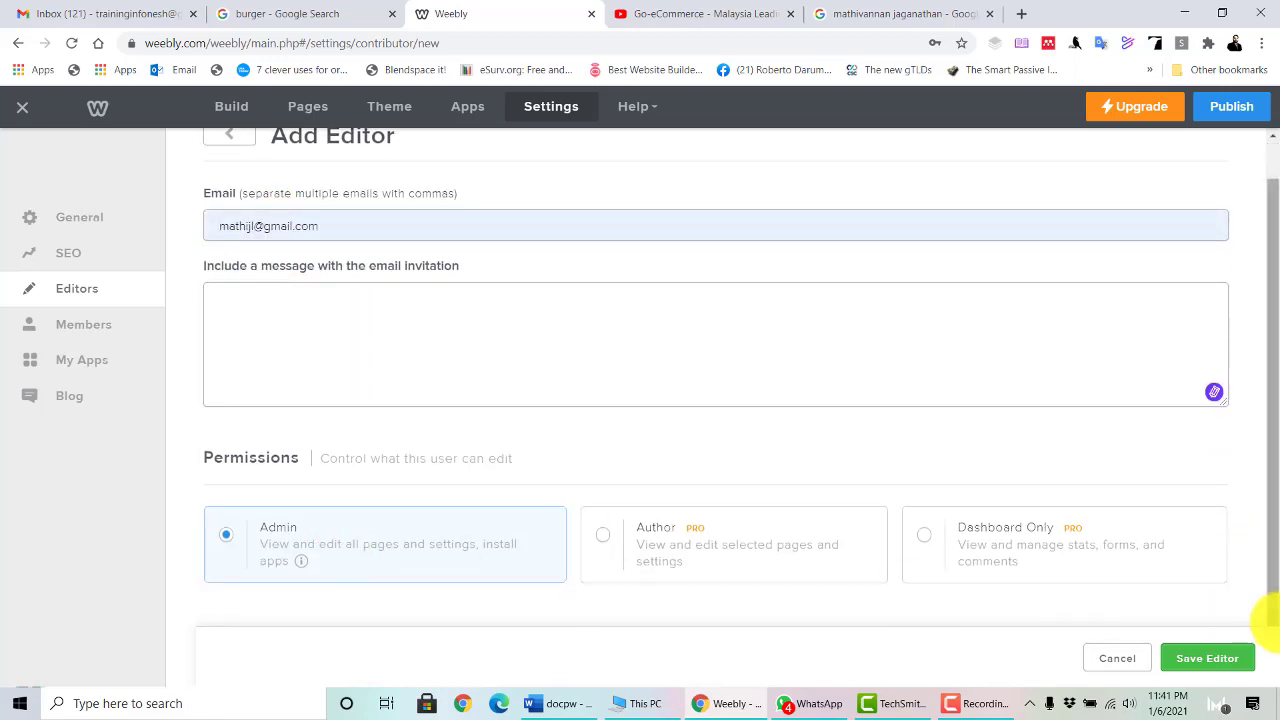
left_click(1196, 669)
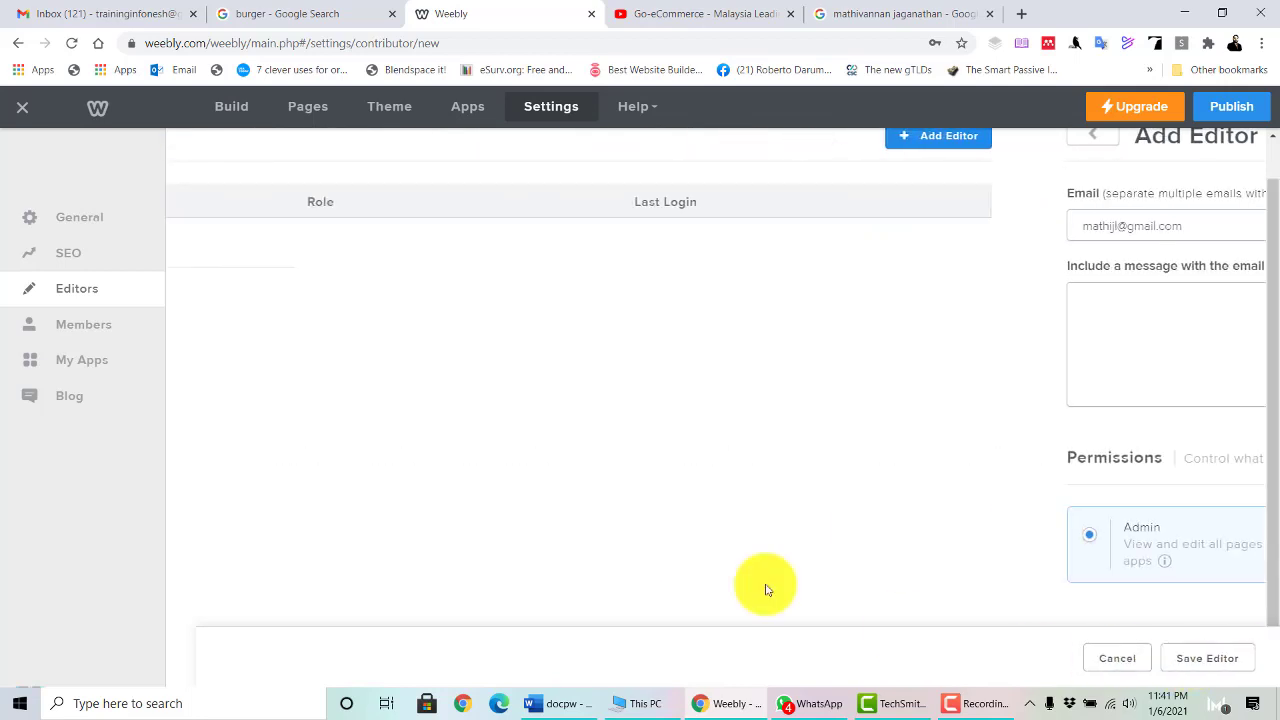
left_click(1233, 107)
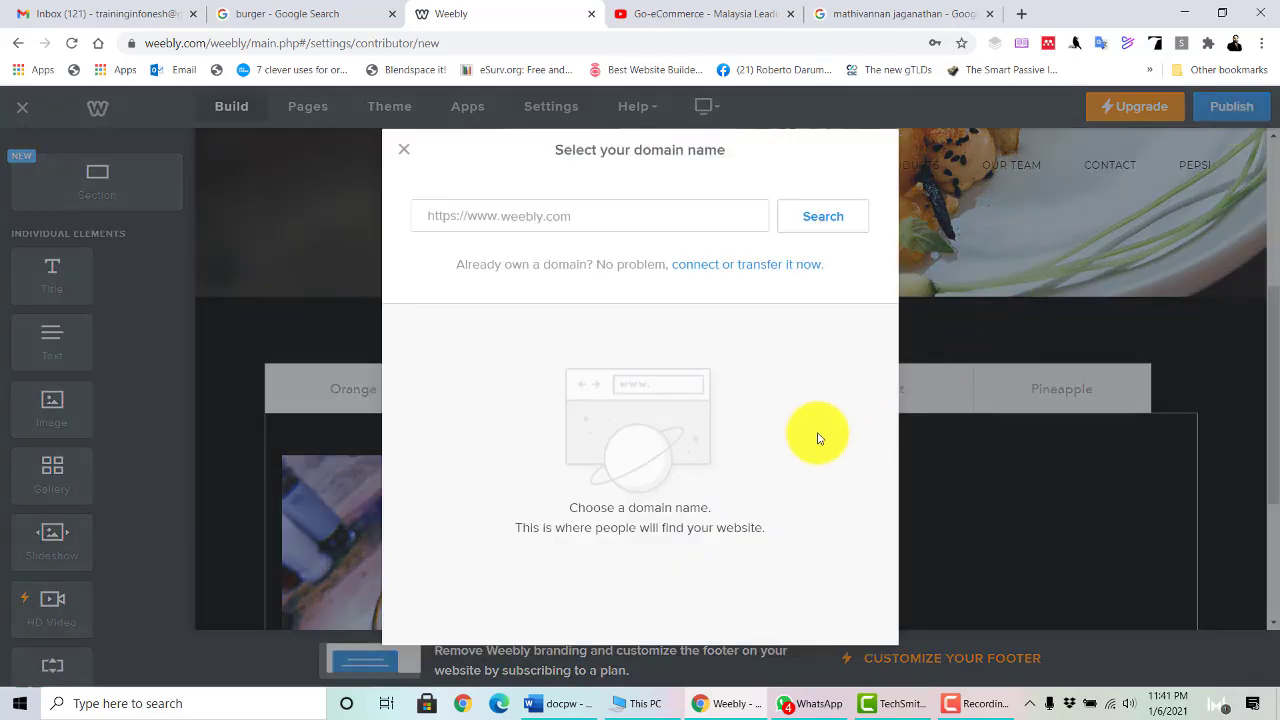
Step: Close the domain chooser without picking a domain
left_click(404, 153)
left_click(985, 707)
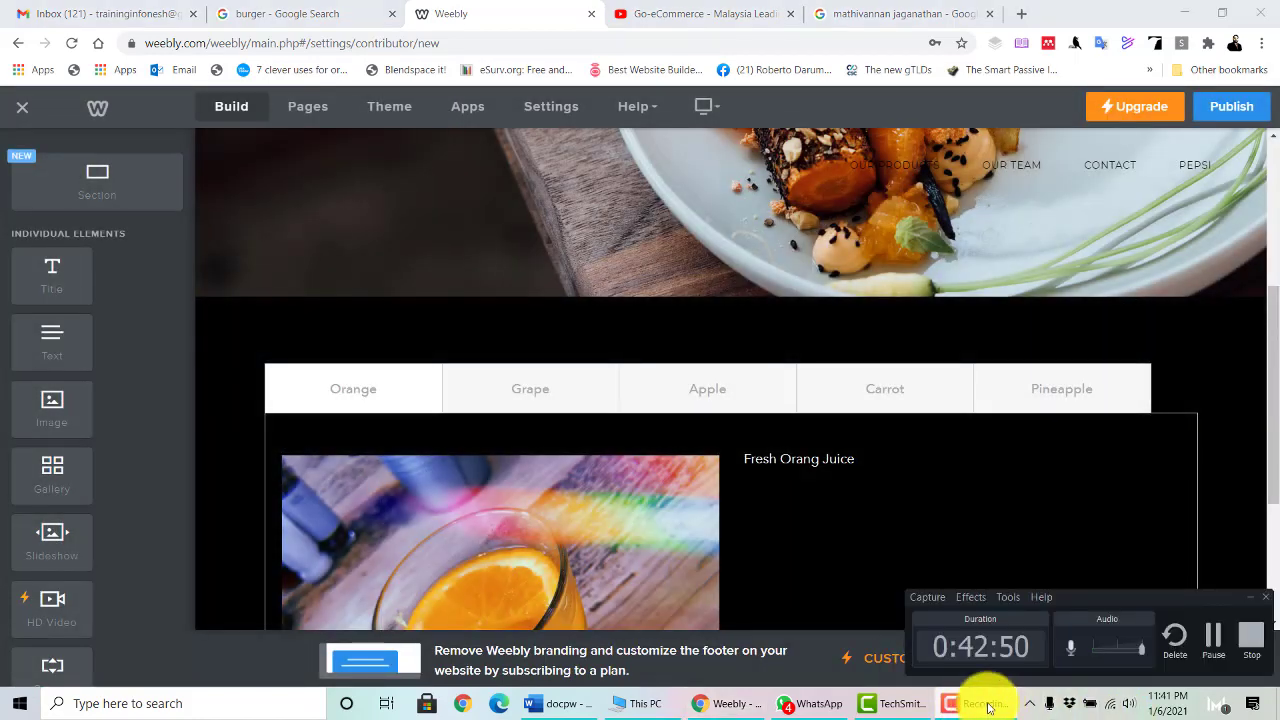
left_click(1210, 647)
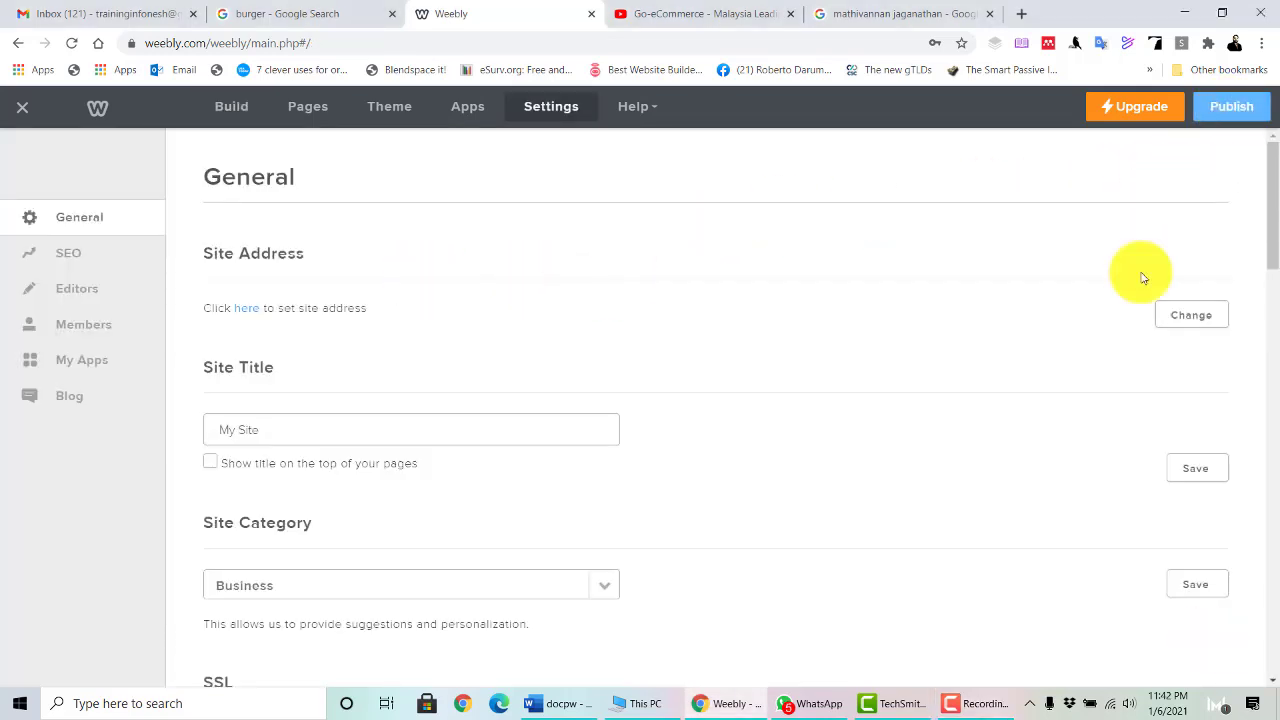
left_click(985, 707)
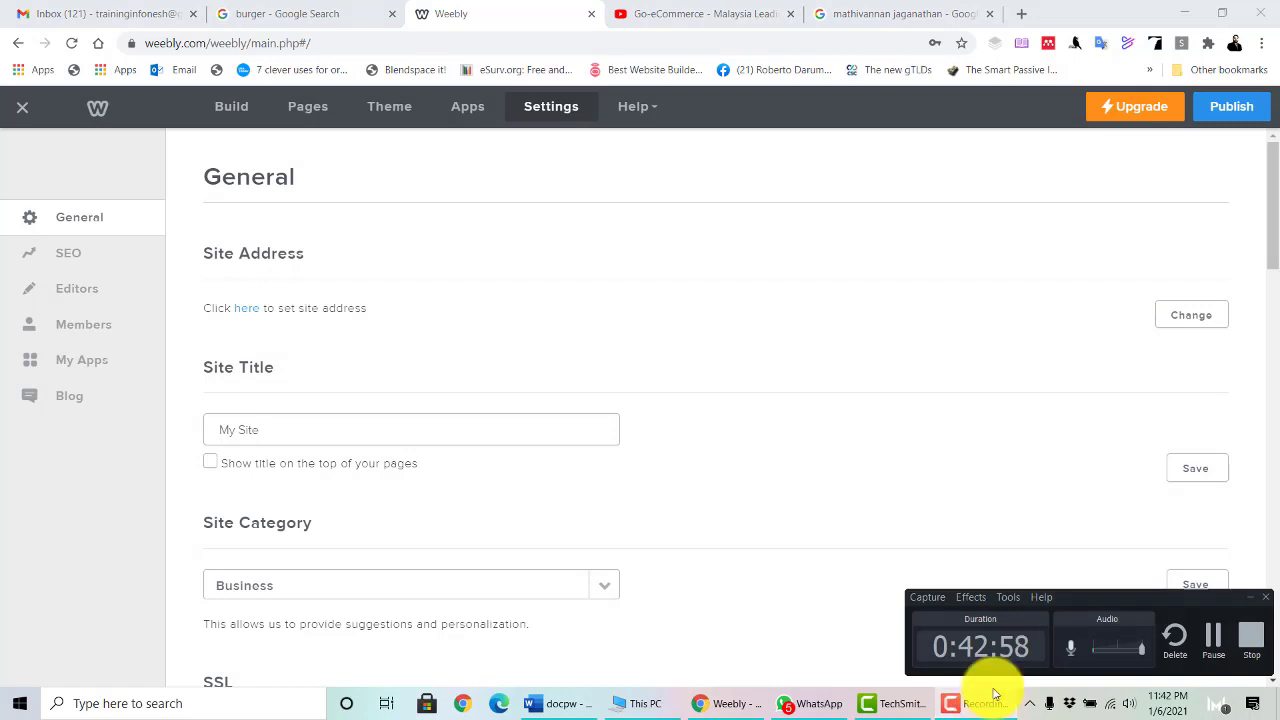
Step: Search 'restaurantmj' and publish on the free restaurantmj.weebly.com subdomain
left_click(1234, 106)
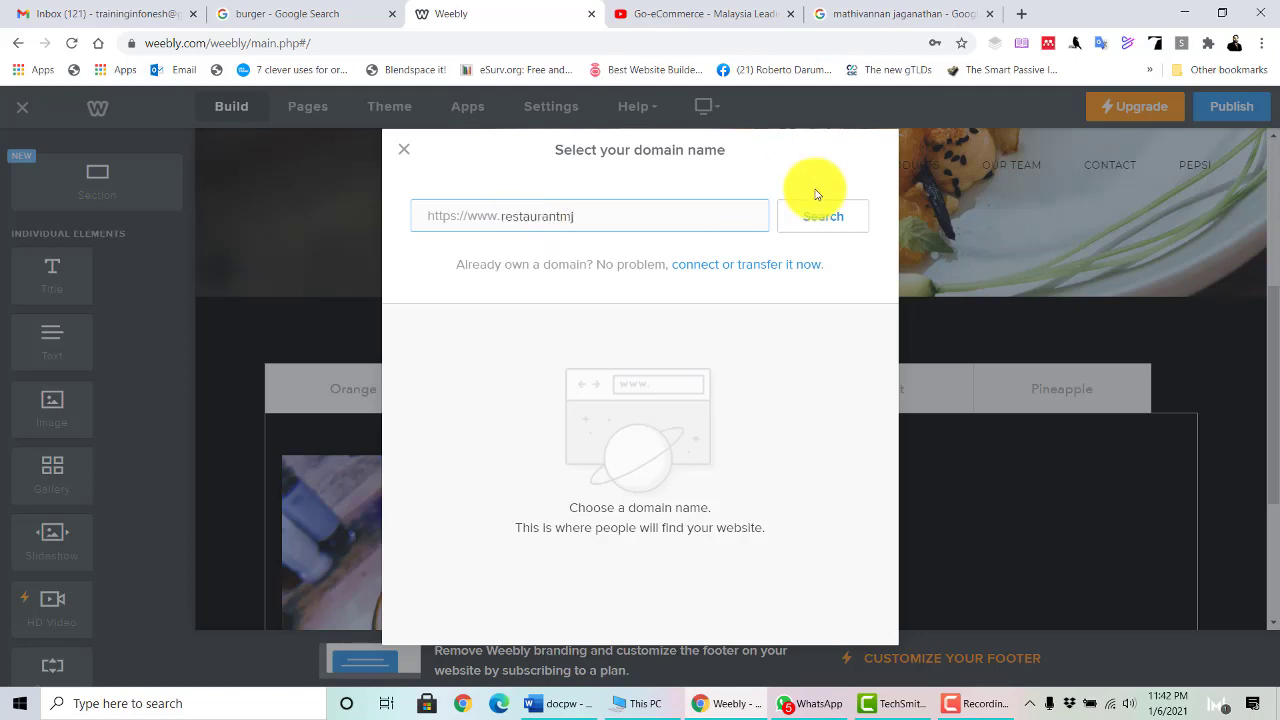
left_click(816, 221)
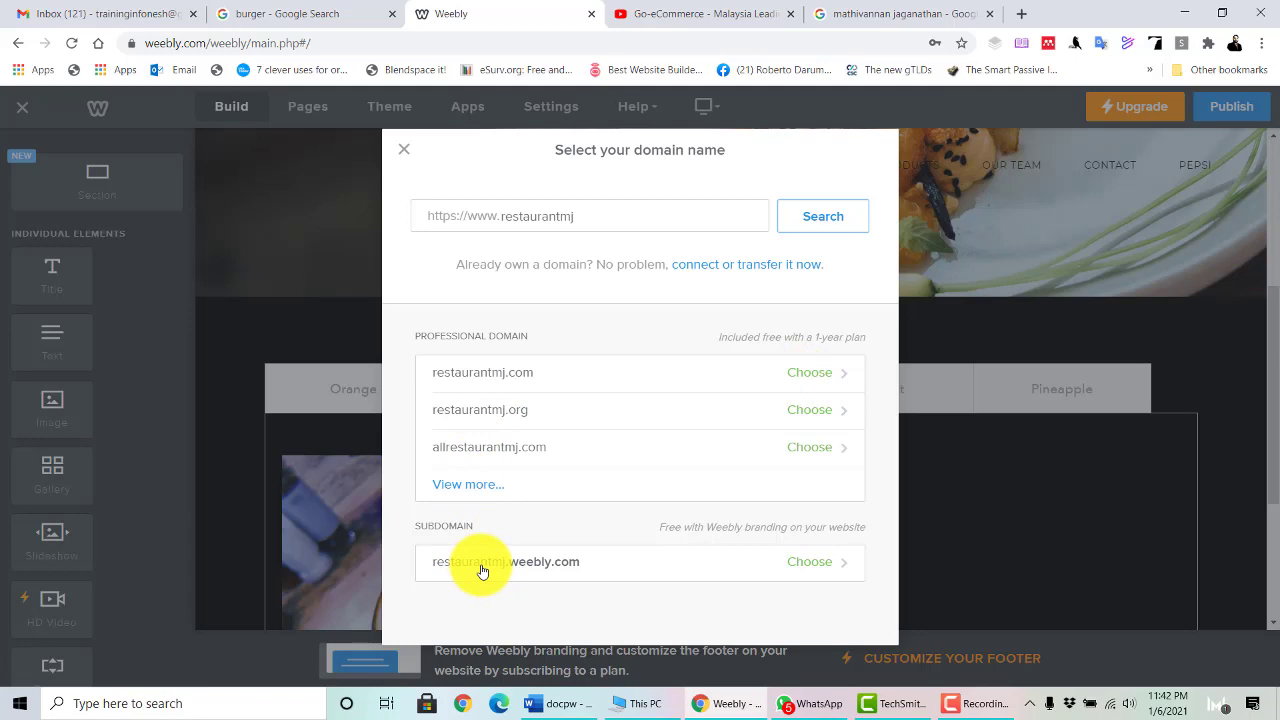
left_click(814, 568)
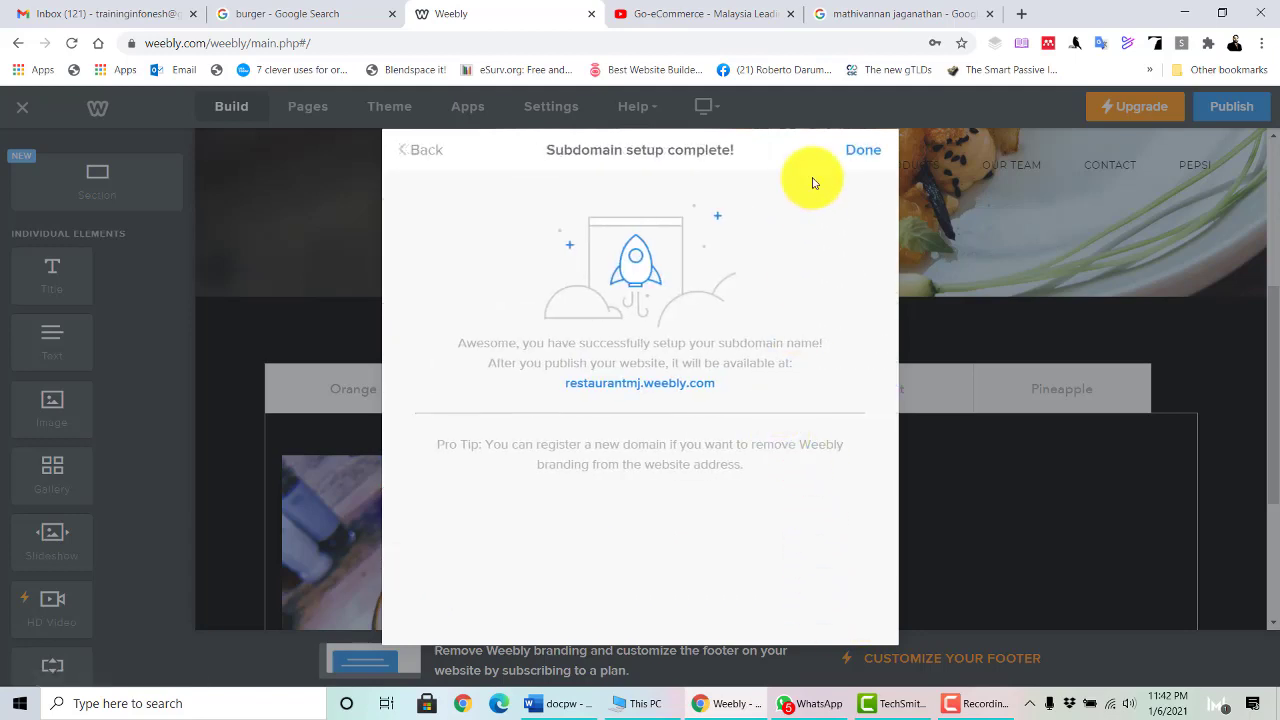
left_click(862, 155)
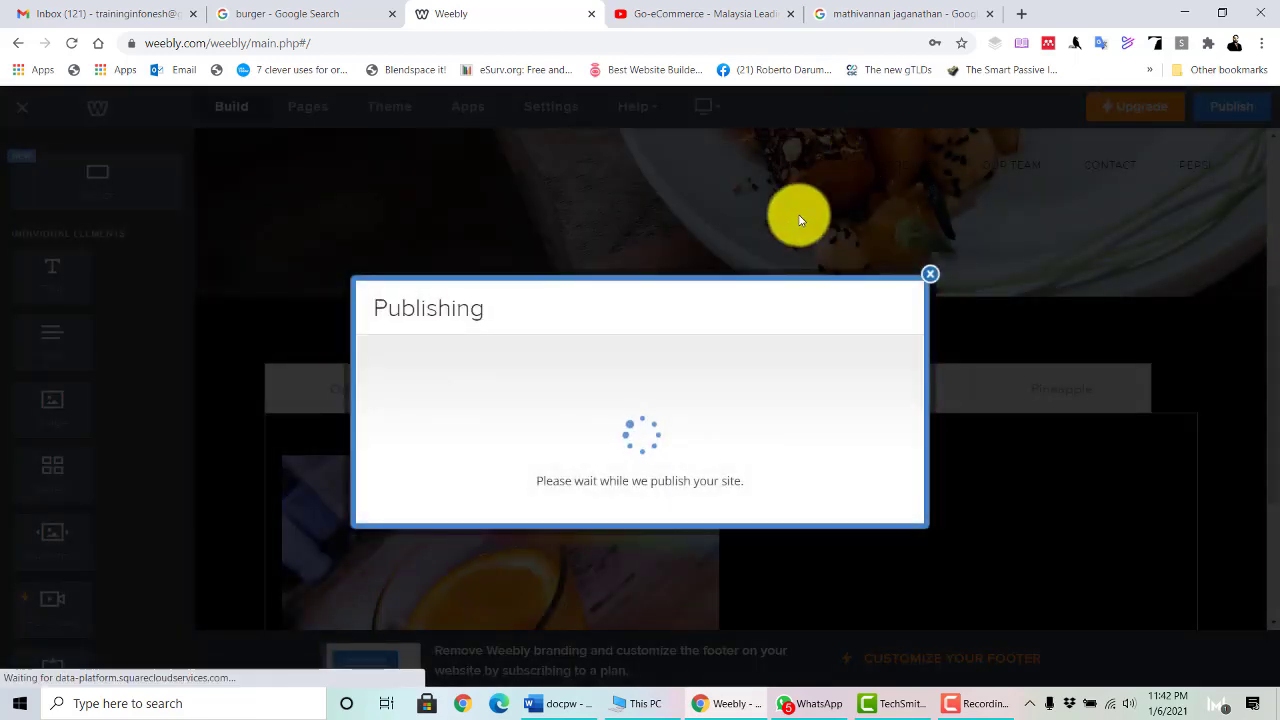
left_click(790, 13)
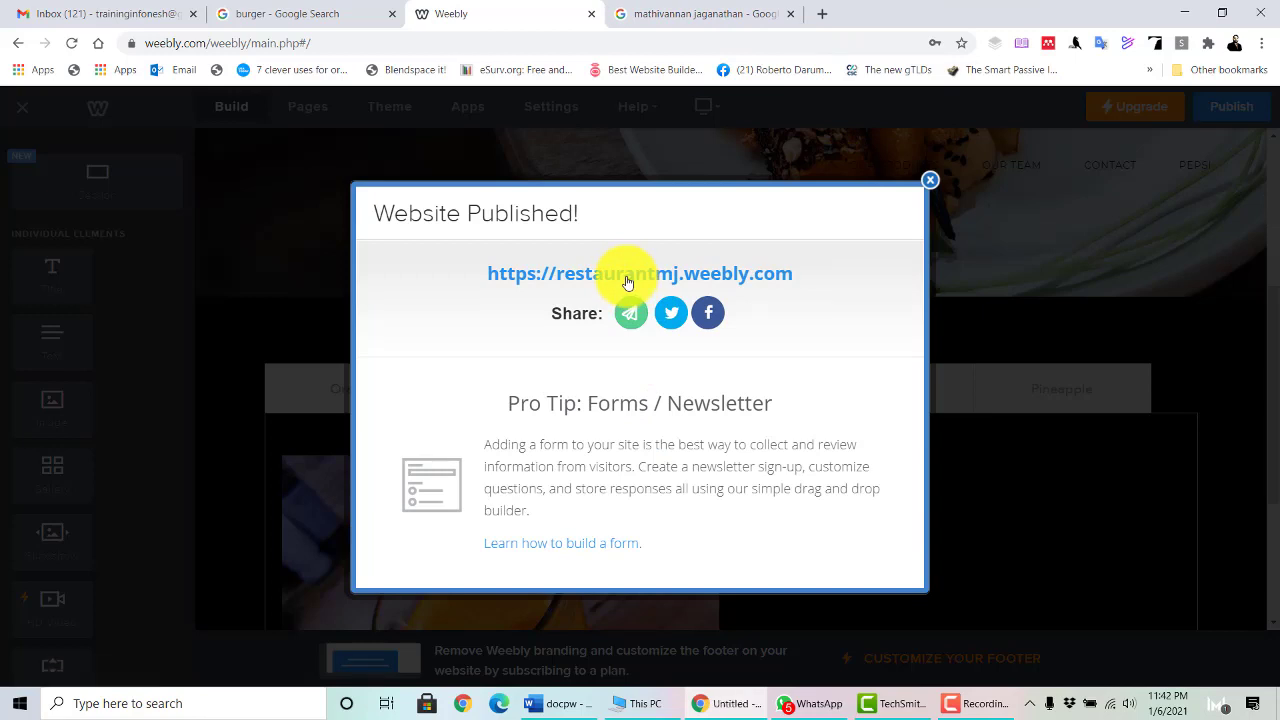
Step: Open the live restaurantmj.weebly.com site, follow its PEPSI product link, then close Pepsi.com
left_click(628, 283)
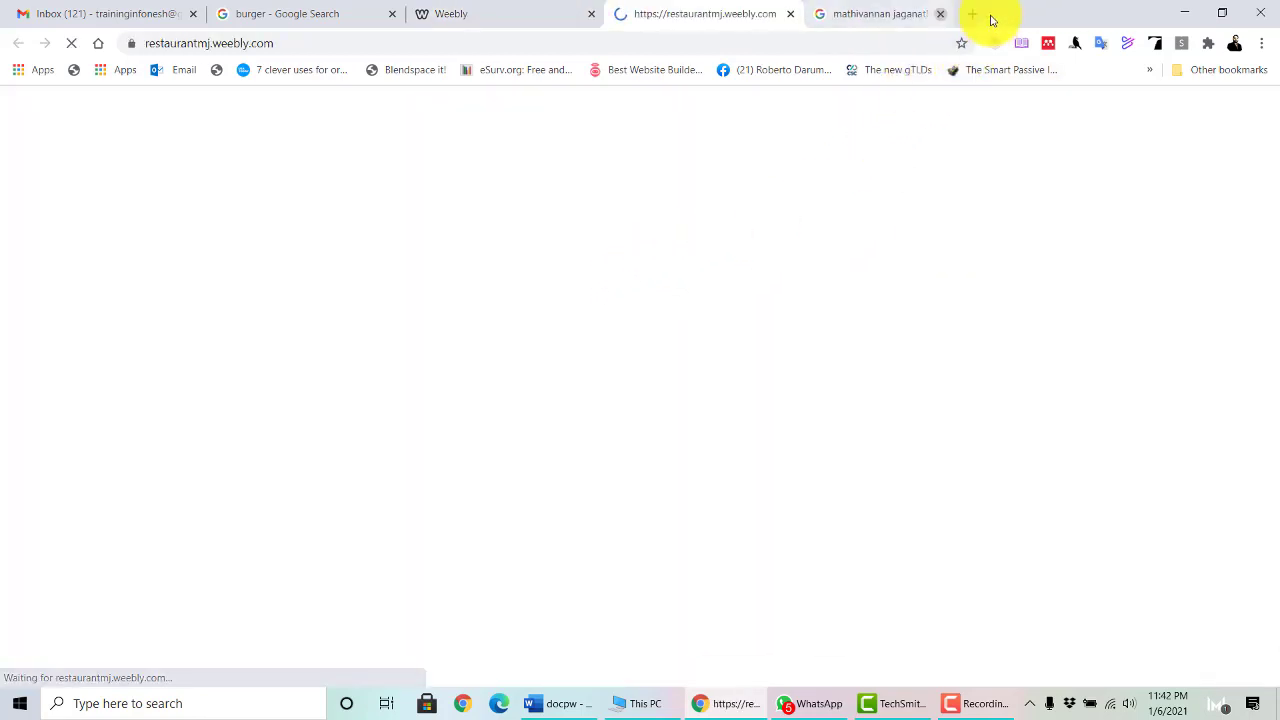
left_click(940, 13)
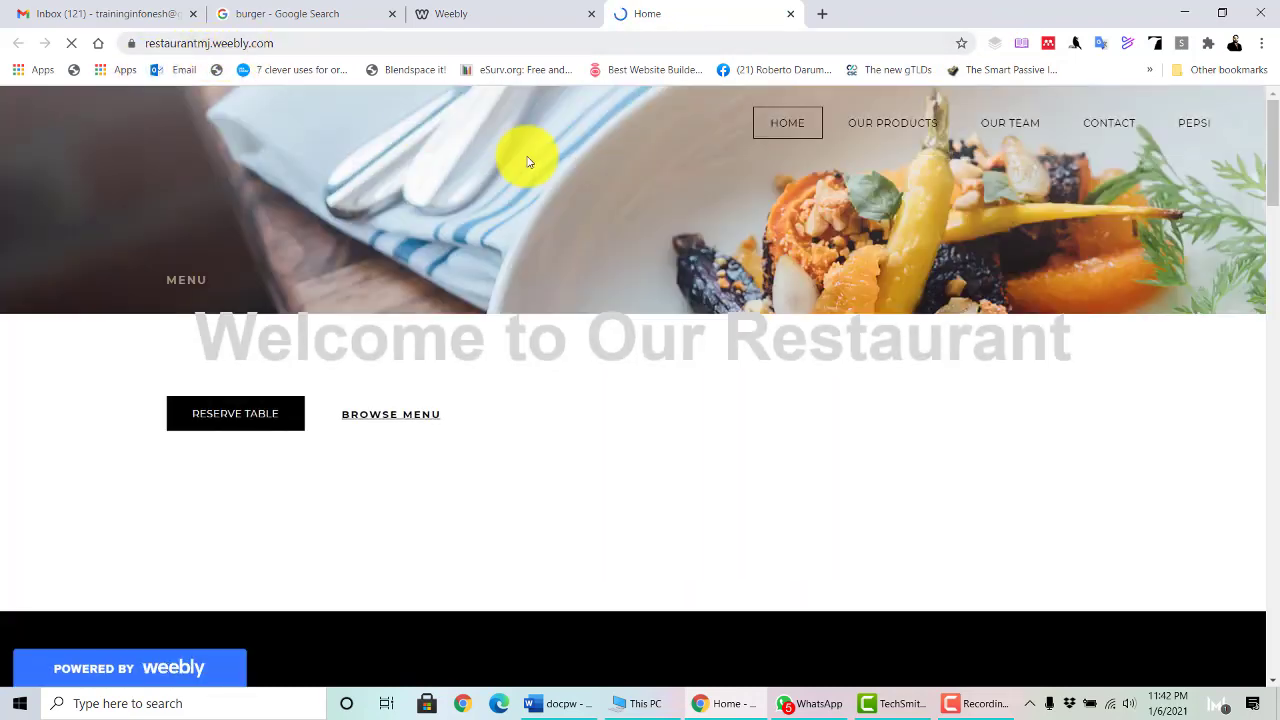
mouse_move(909, 118)
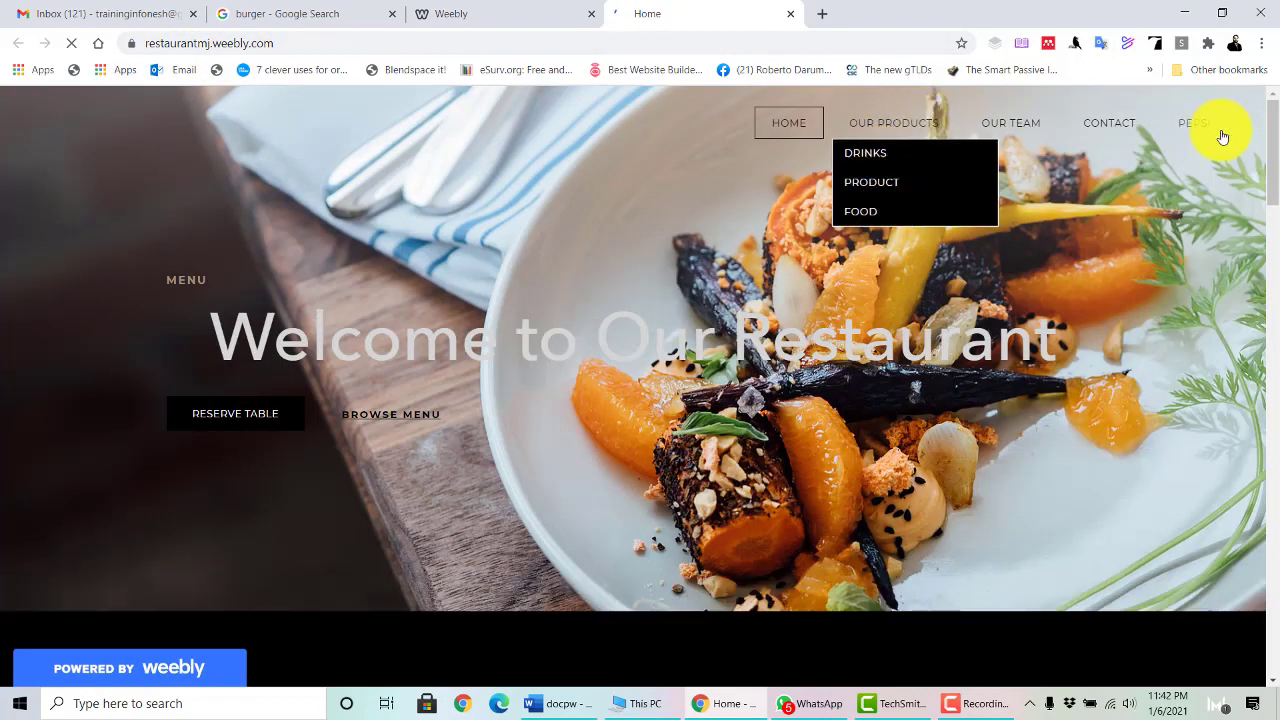
left_click(1190, 123)
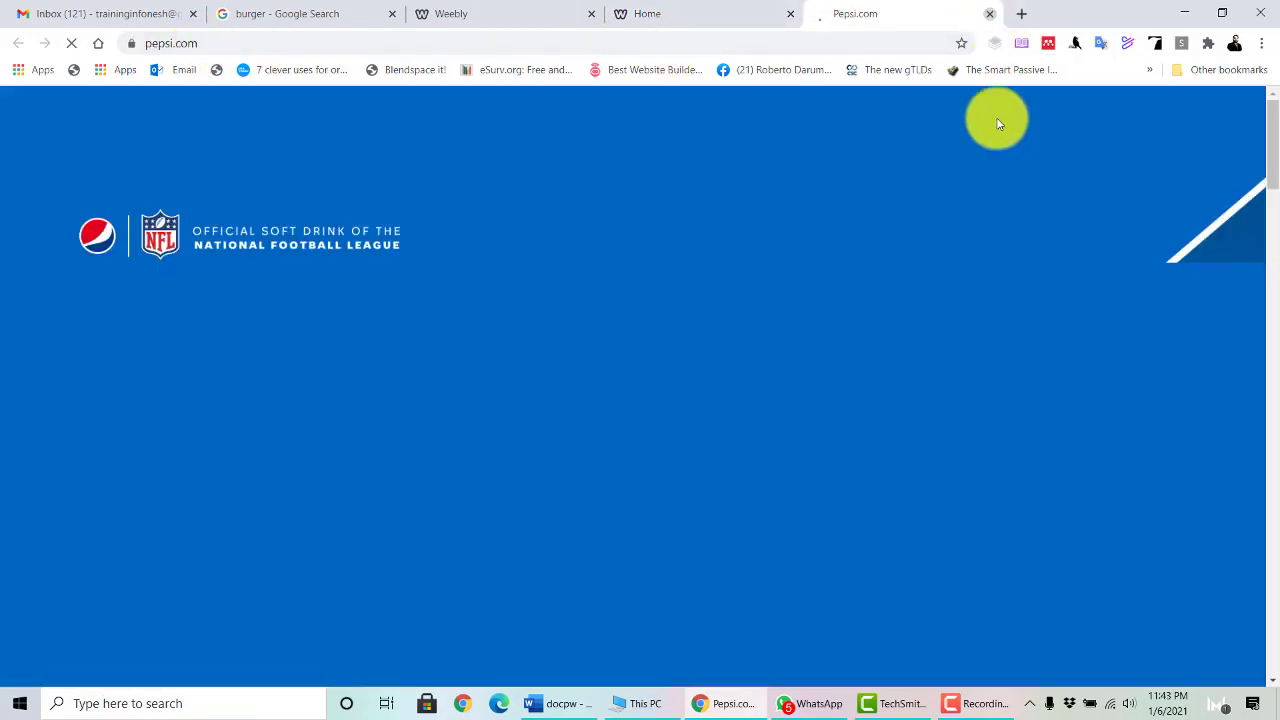
left_click(991, 14)
Step: On the Drinks page, view the Grape juice, Pineapple juice and Orange juice tabs
mouse_move(871, 127)
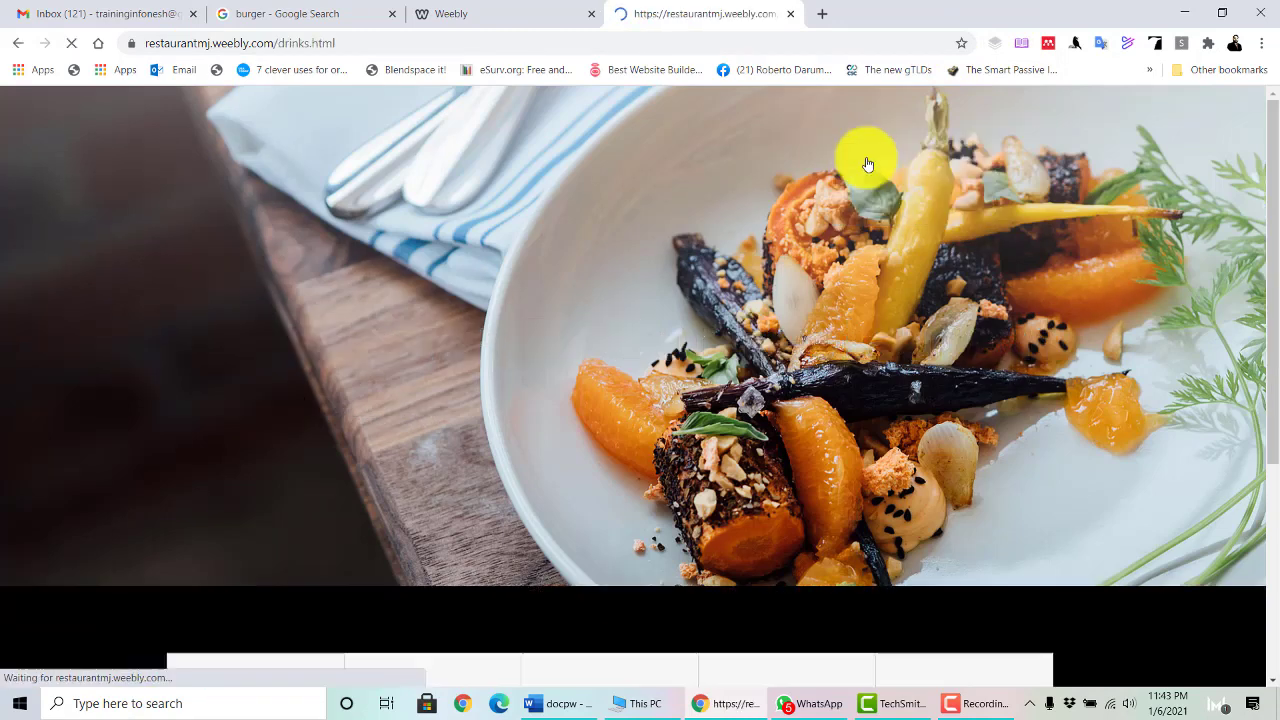
scroll(745, 368, "down", 5)
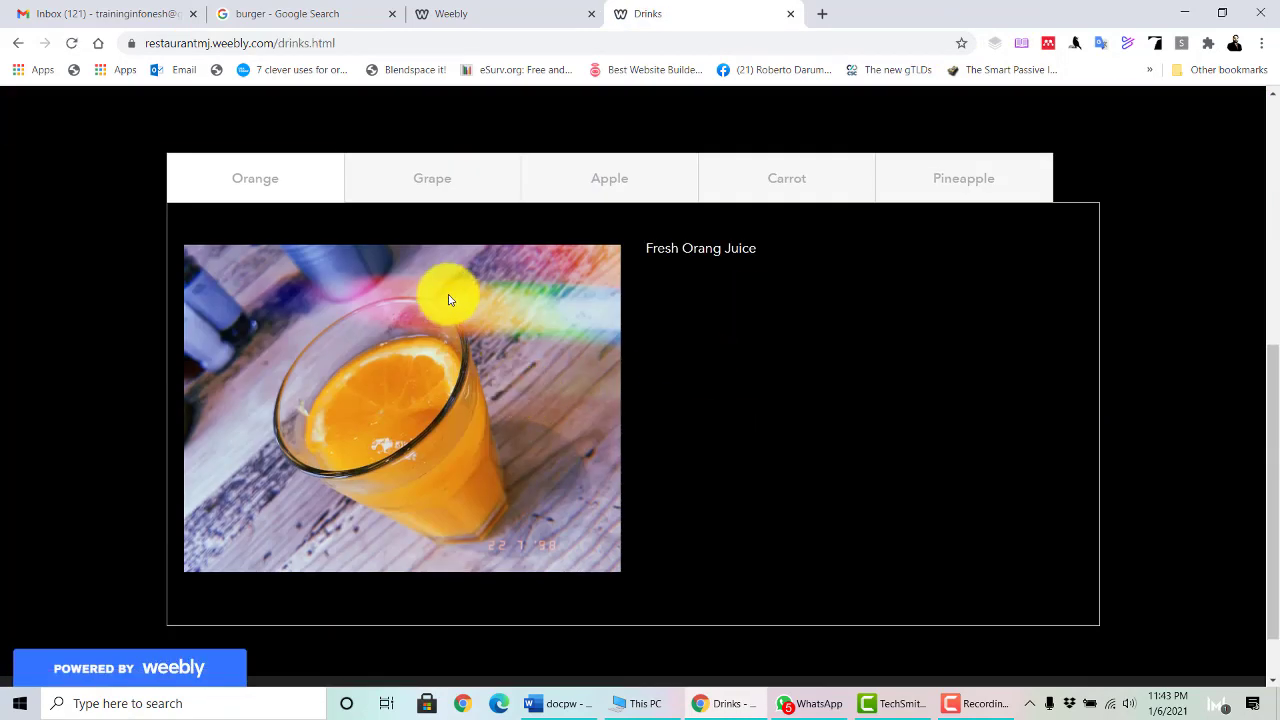
left_click(436, 186)
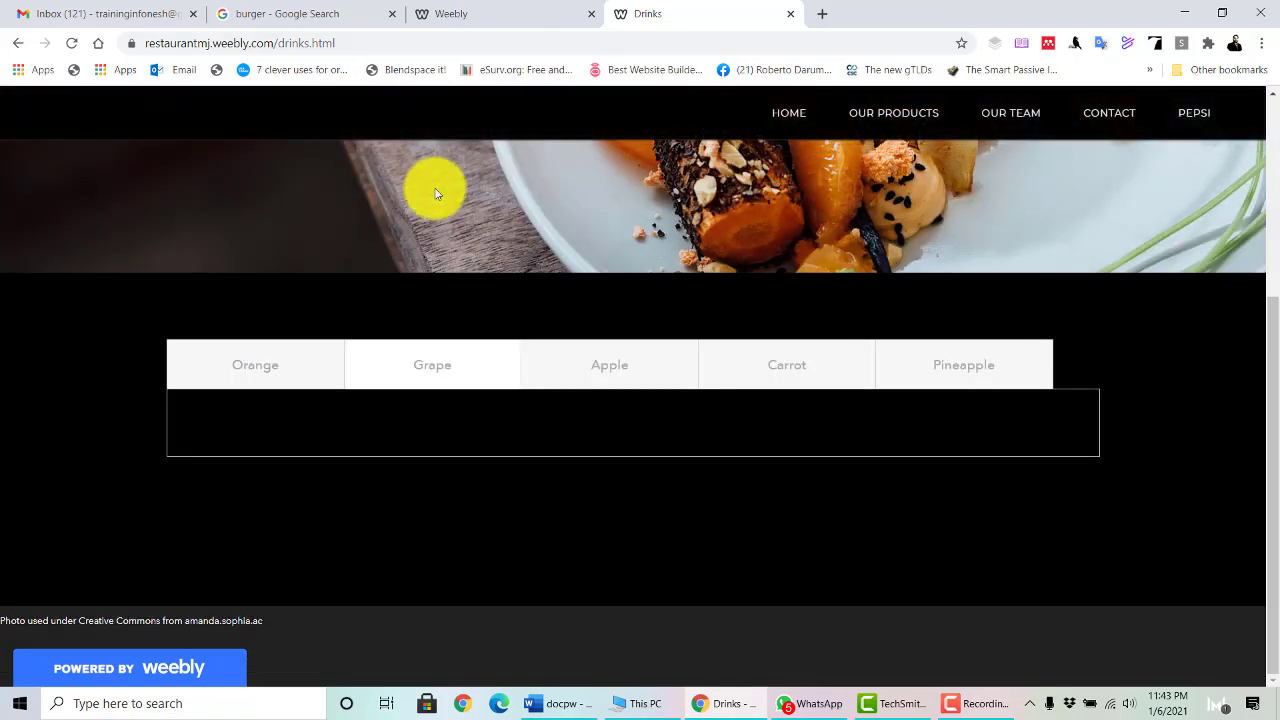
left_click(960, 375)
left_click(240, 371)
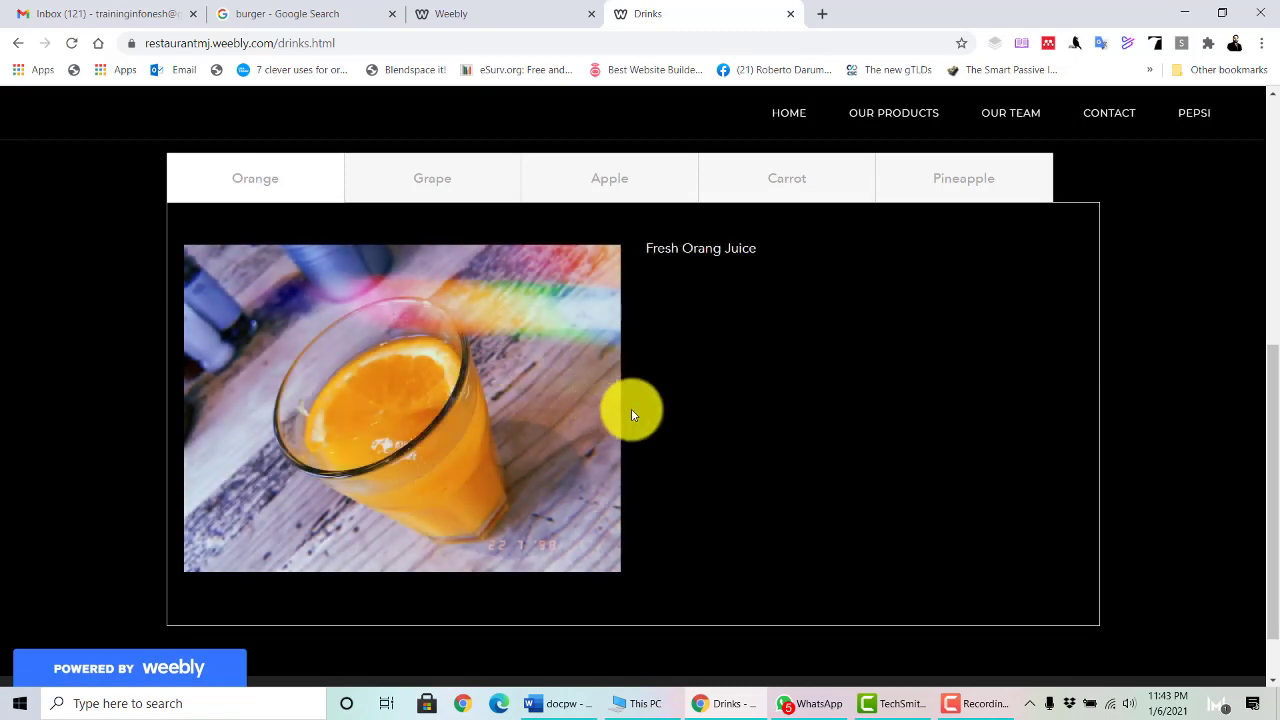
scroll(900, 300, "up", 3)
Step: Open the site's Contact page and scroll through its Drop Us a Line form and map
left_click(1118, 122)
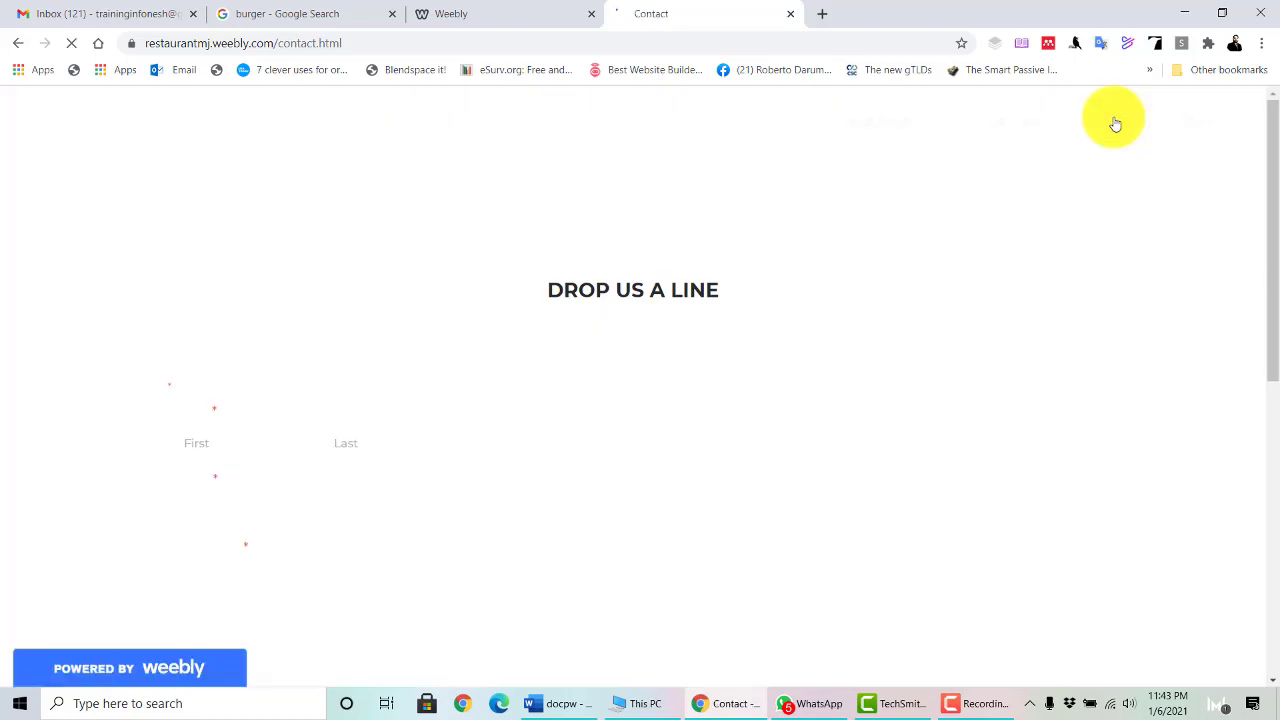
scroll(411, 468, "down", 2)
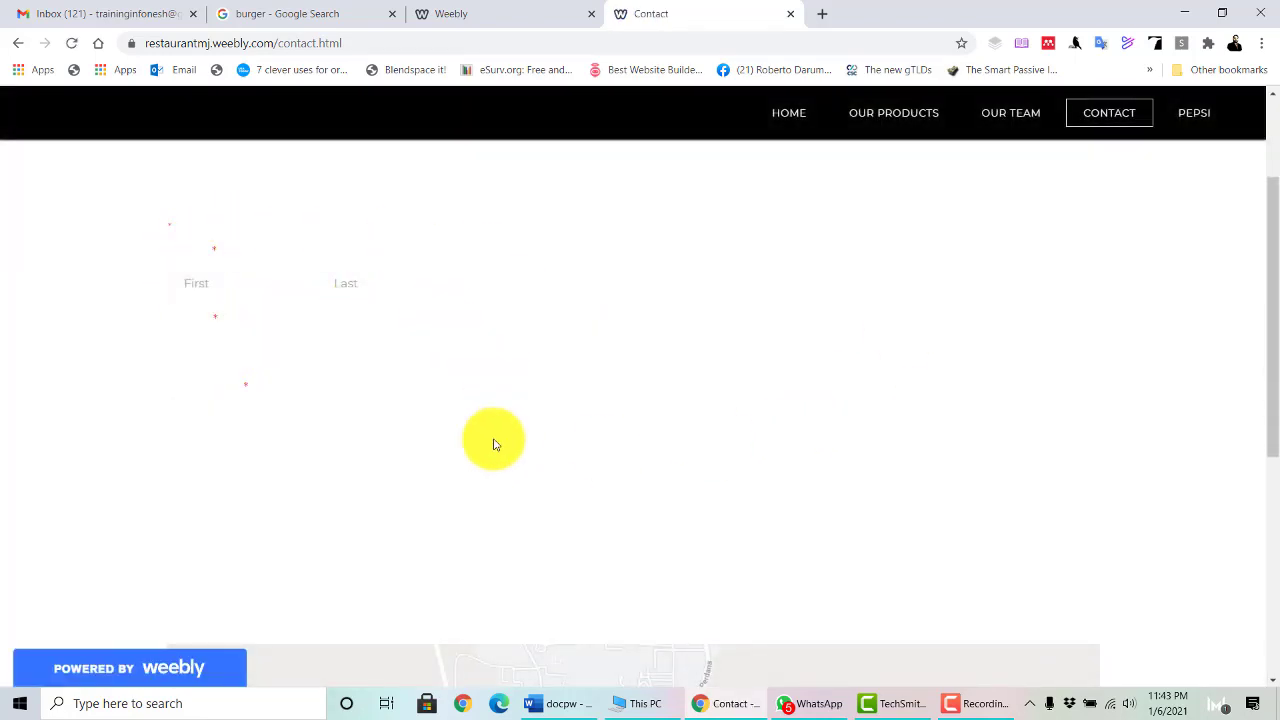
scroll(495, 437, "up", 2)
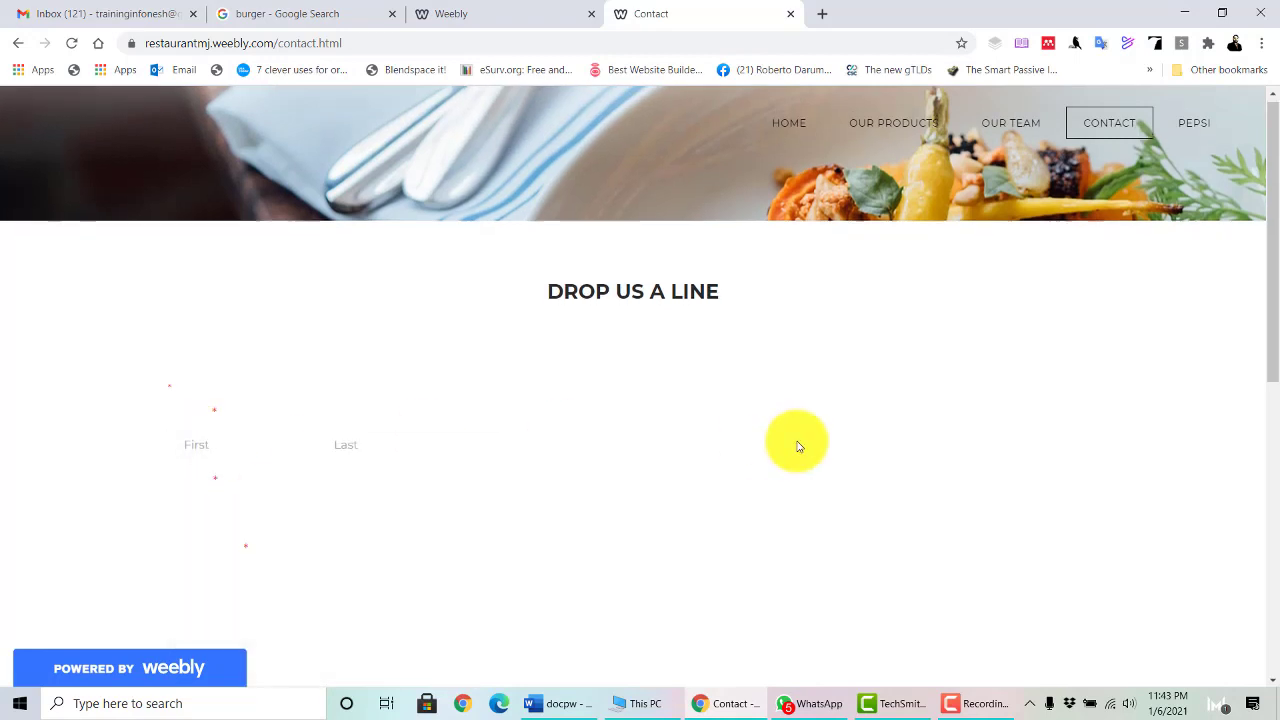
scroll(551, 423, "down", 3)
scroll(549, 427, "up", 3)
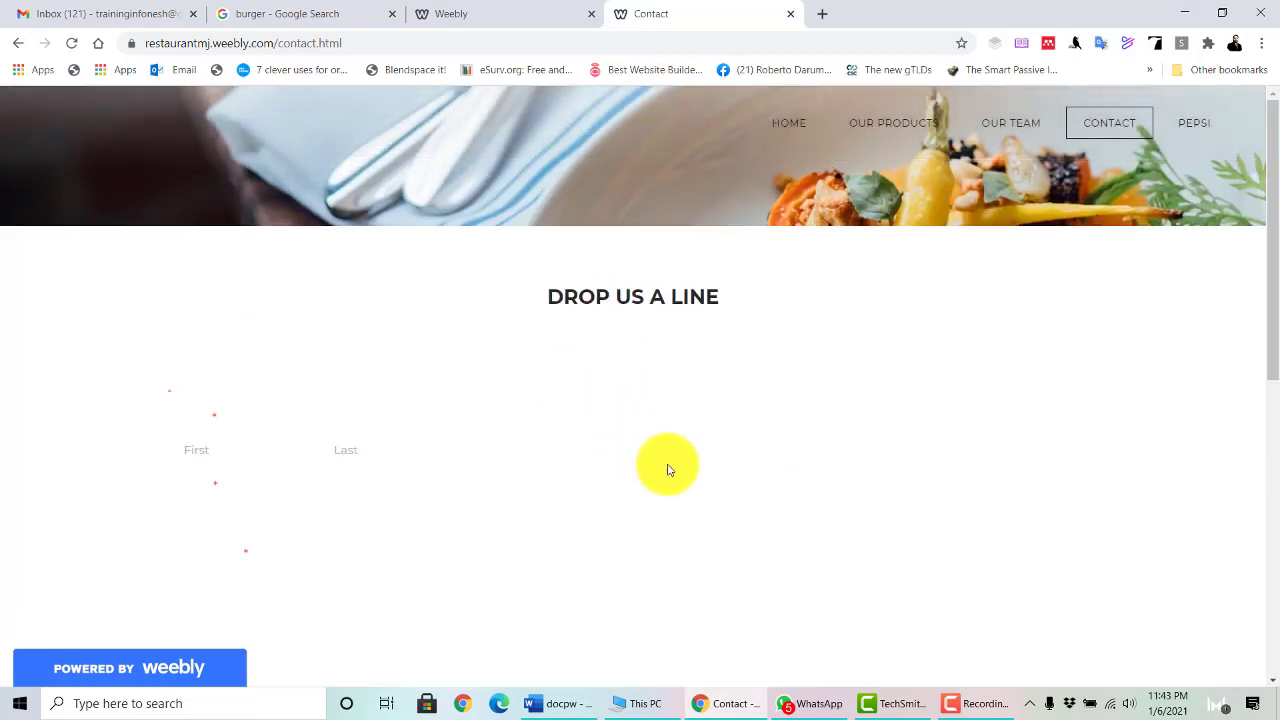
scroll(395, 390, "down", 2)
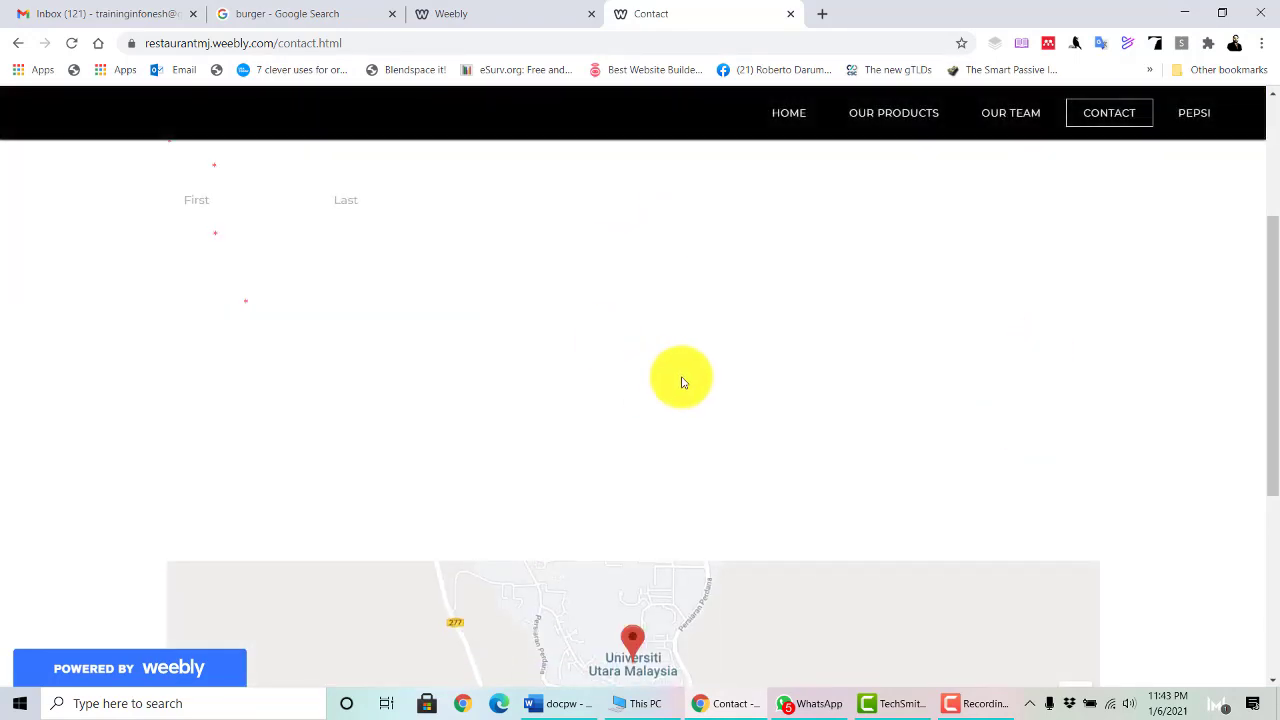
scroll(680, 377, "up", 2)
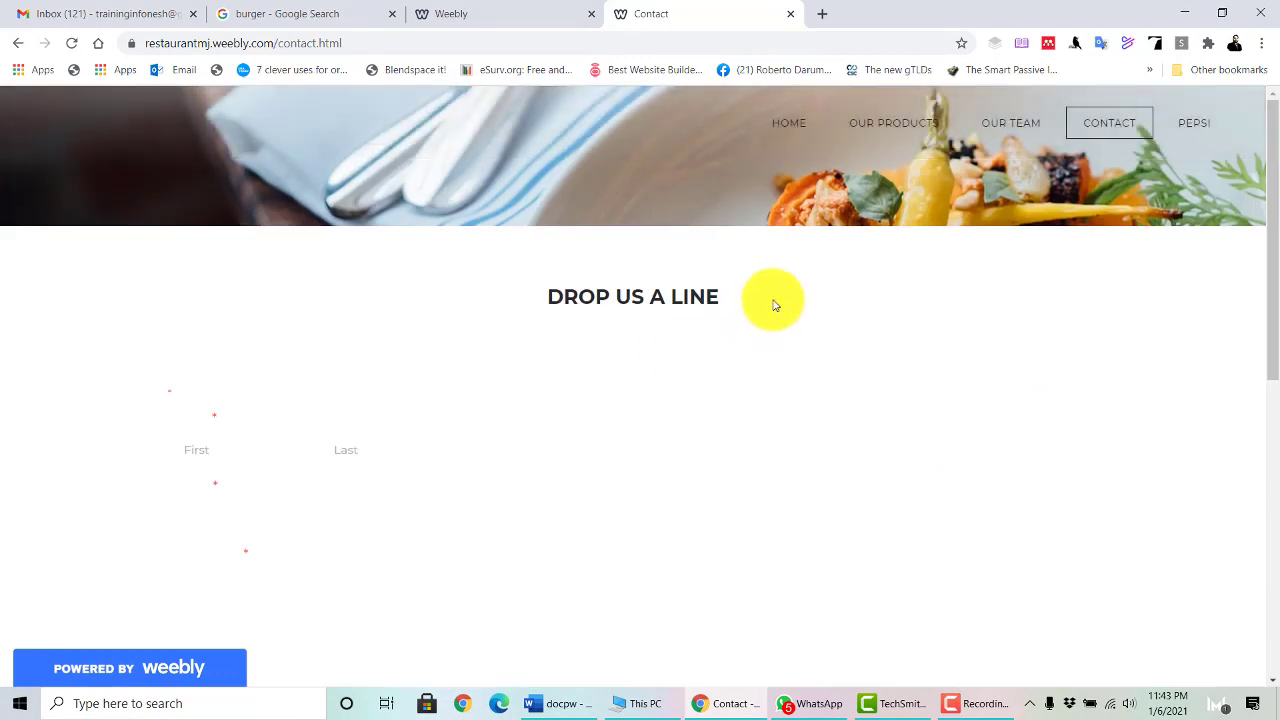
Step: Change the restaurant site's theme from Dark to Light and publish it
left_click(469, 13)
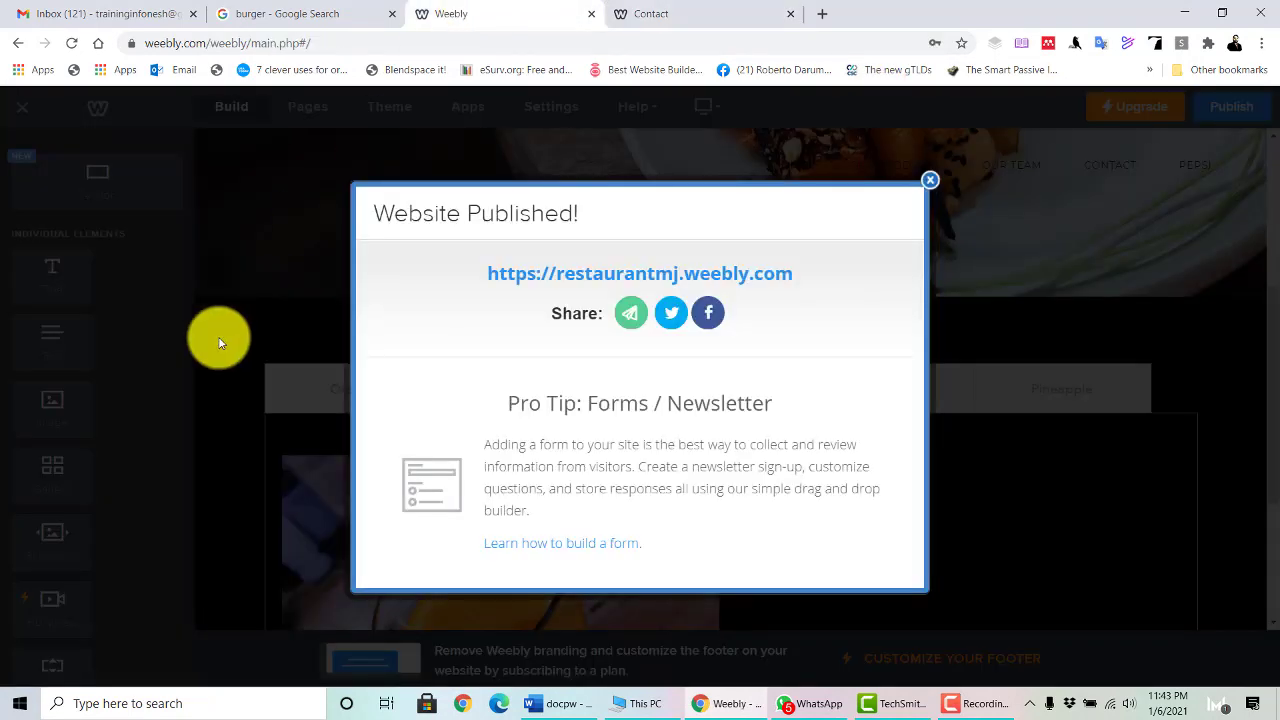
left_click(931, 185)
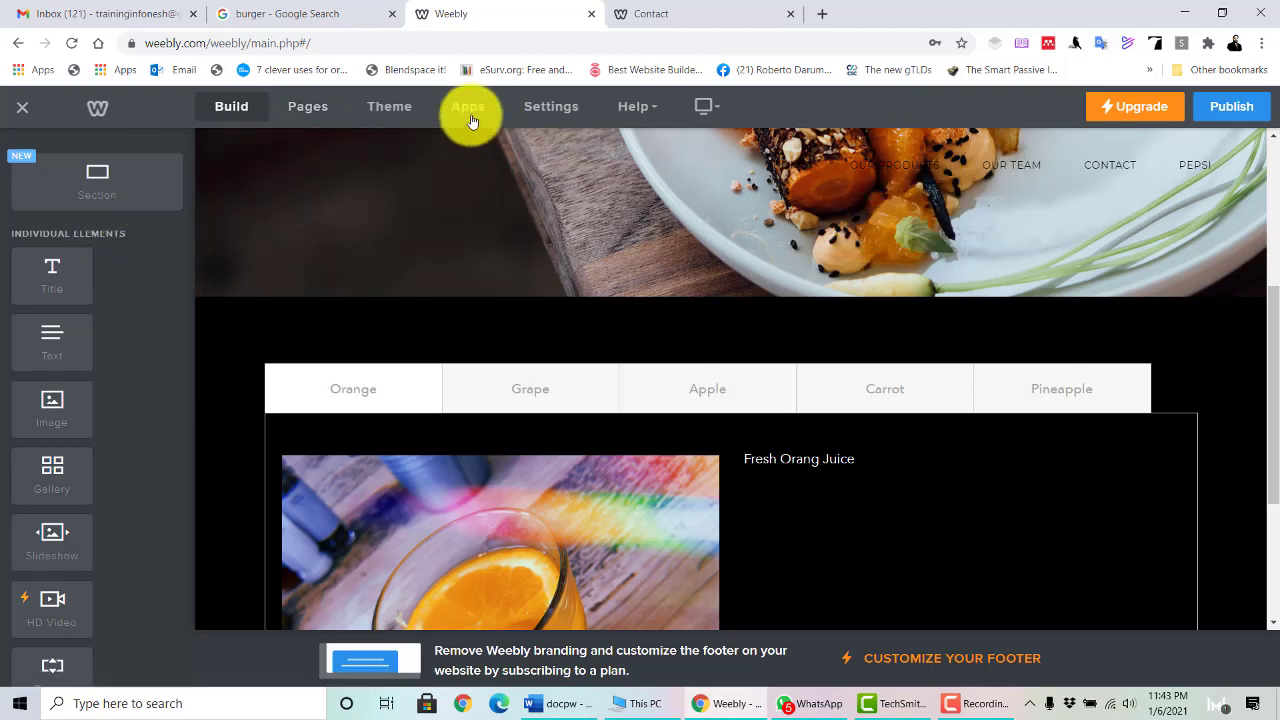
left_click(366, 112)
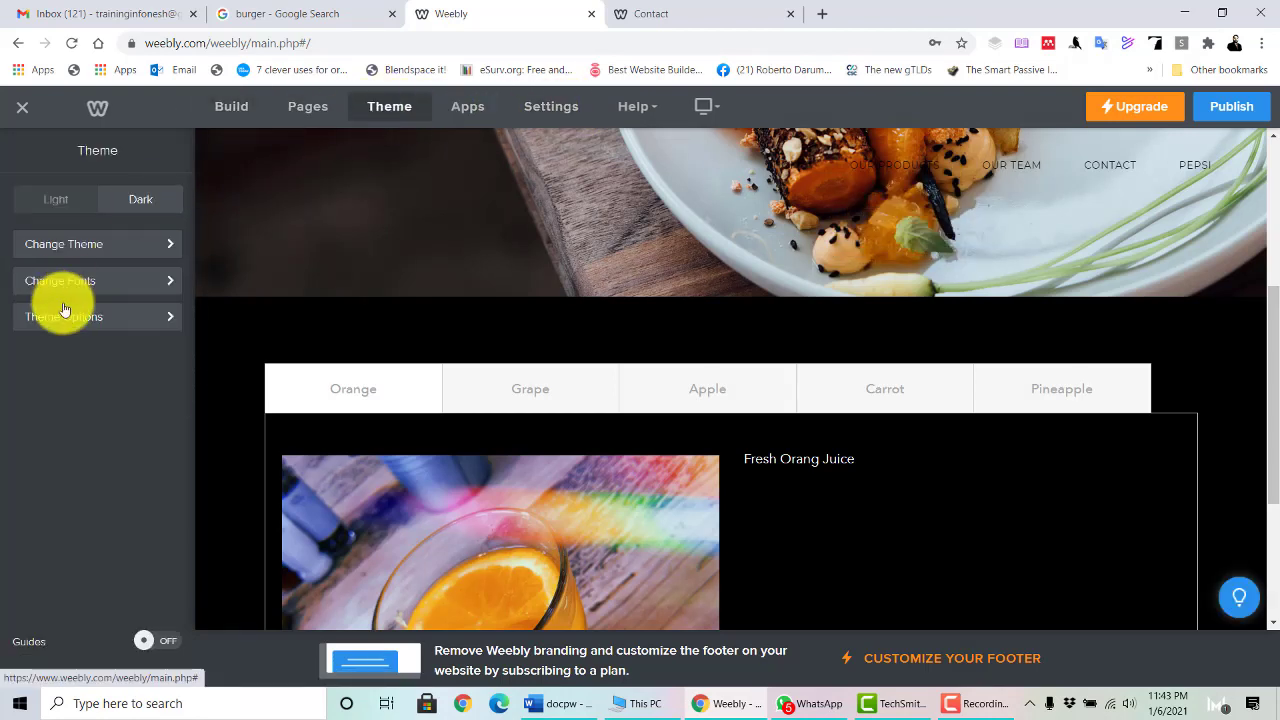
left_click(111, 252)
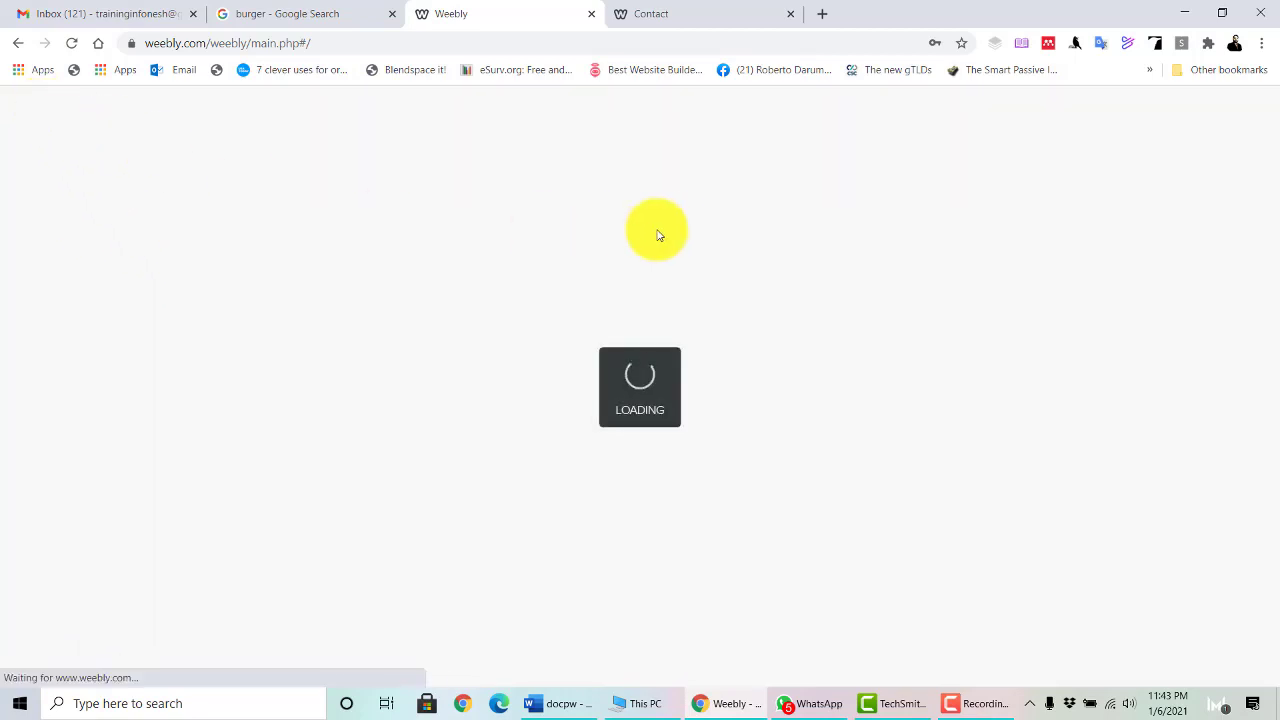
left_click(55, 108)
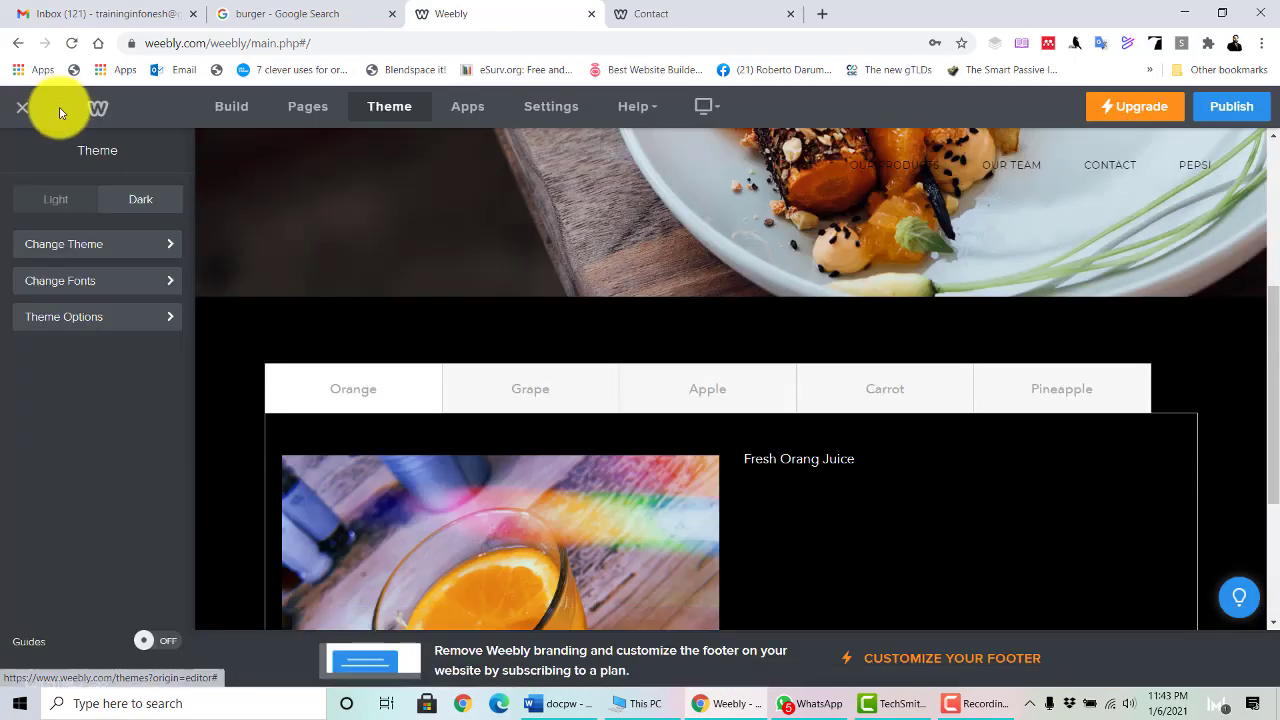
left_click(61, 212)
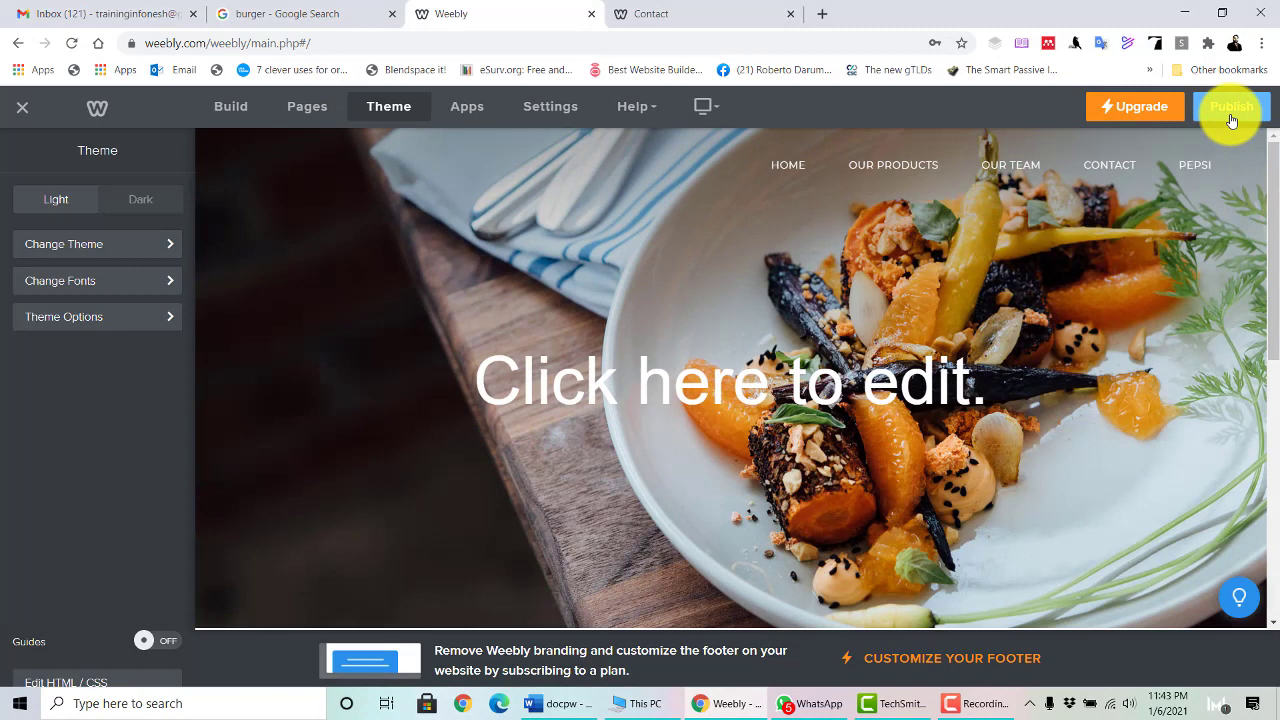
left_click(1231, 108)
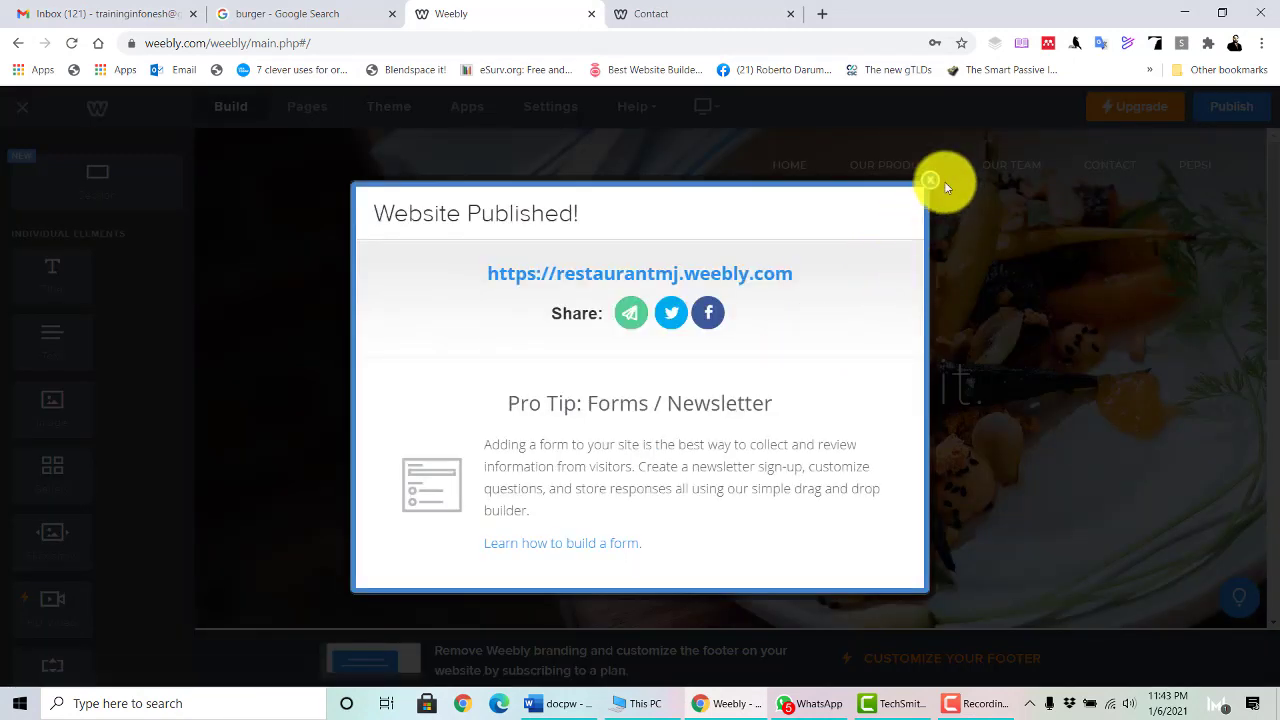
Step: Reload the live Contact page and view the Home page in the new light theme
left_click(930, 186)
left_click(691, 12)
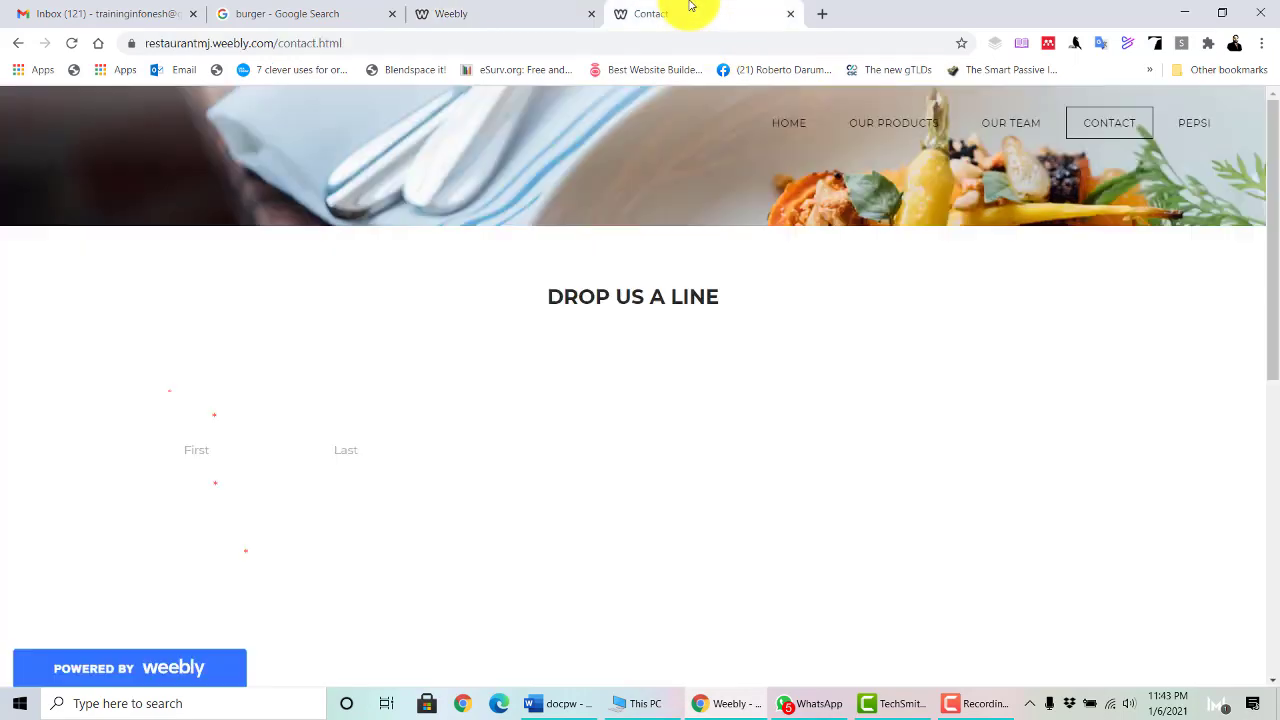
right_click(711, 303)
left_click(783, 352)
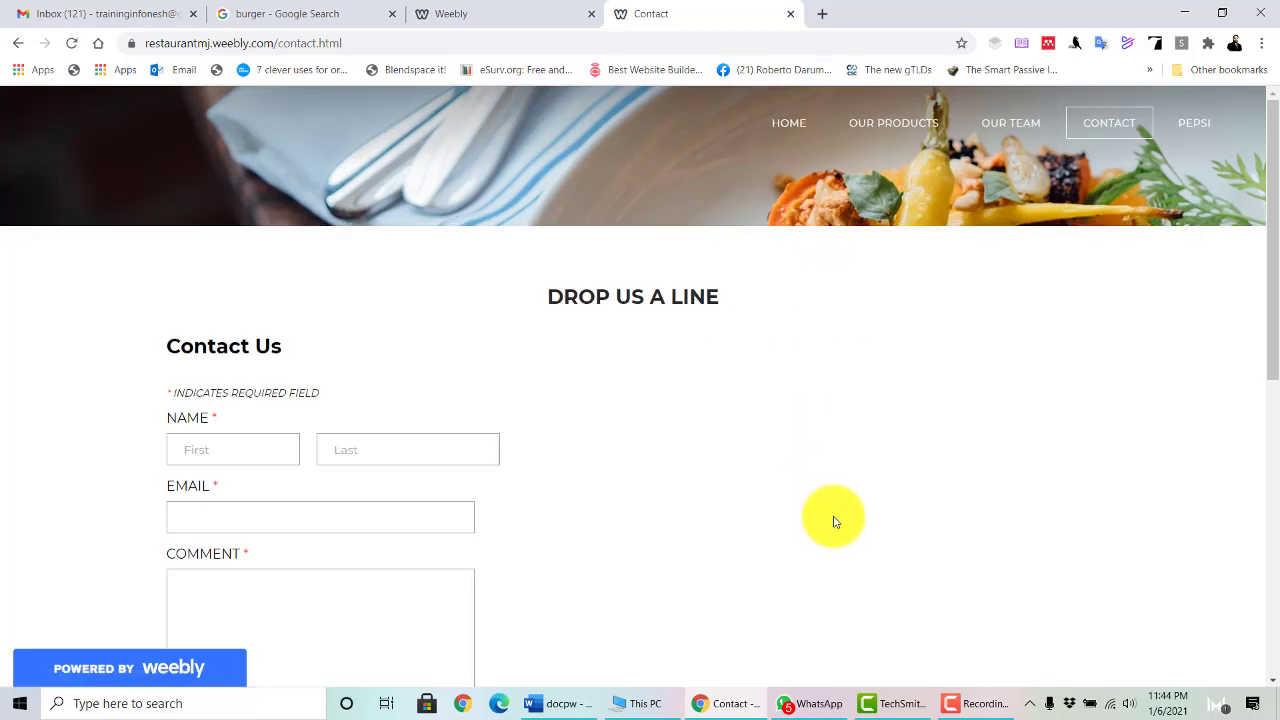
left_click(790, 122)
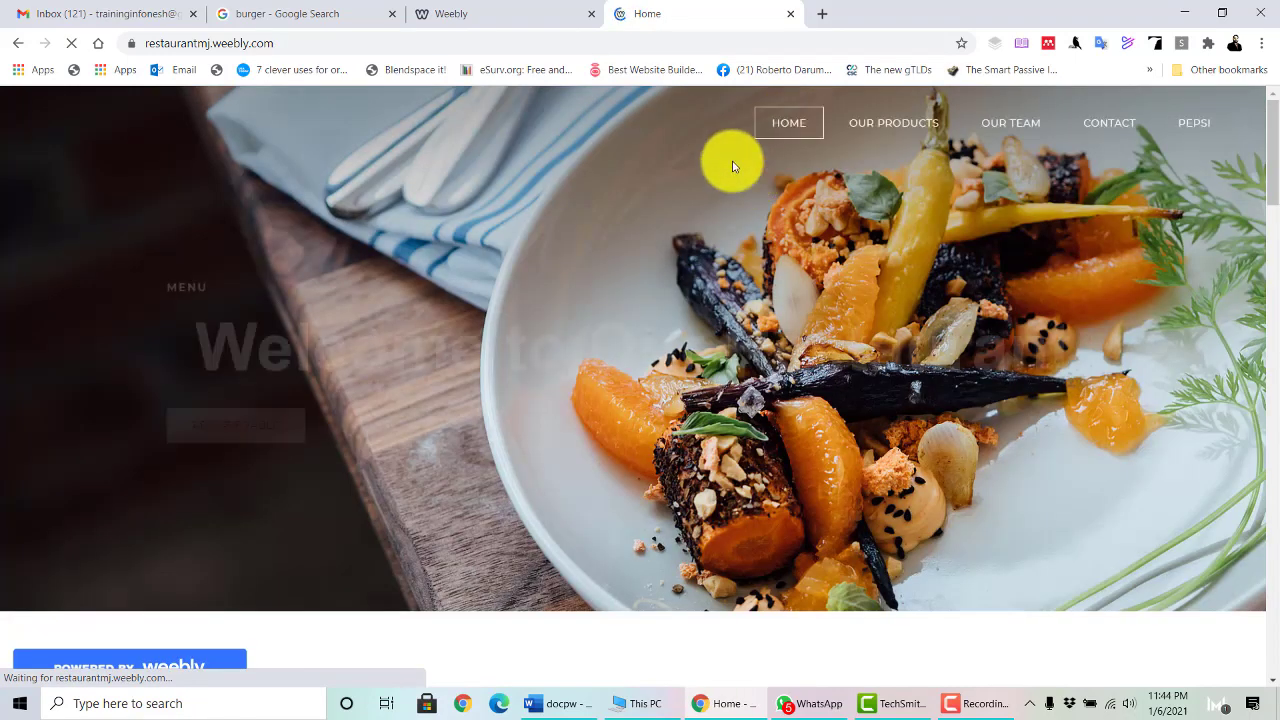
left_click(790, 16)
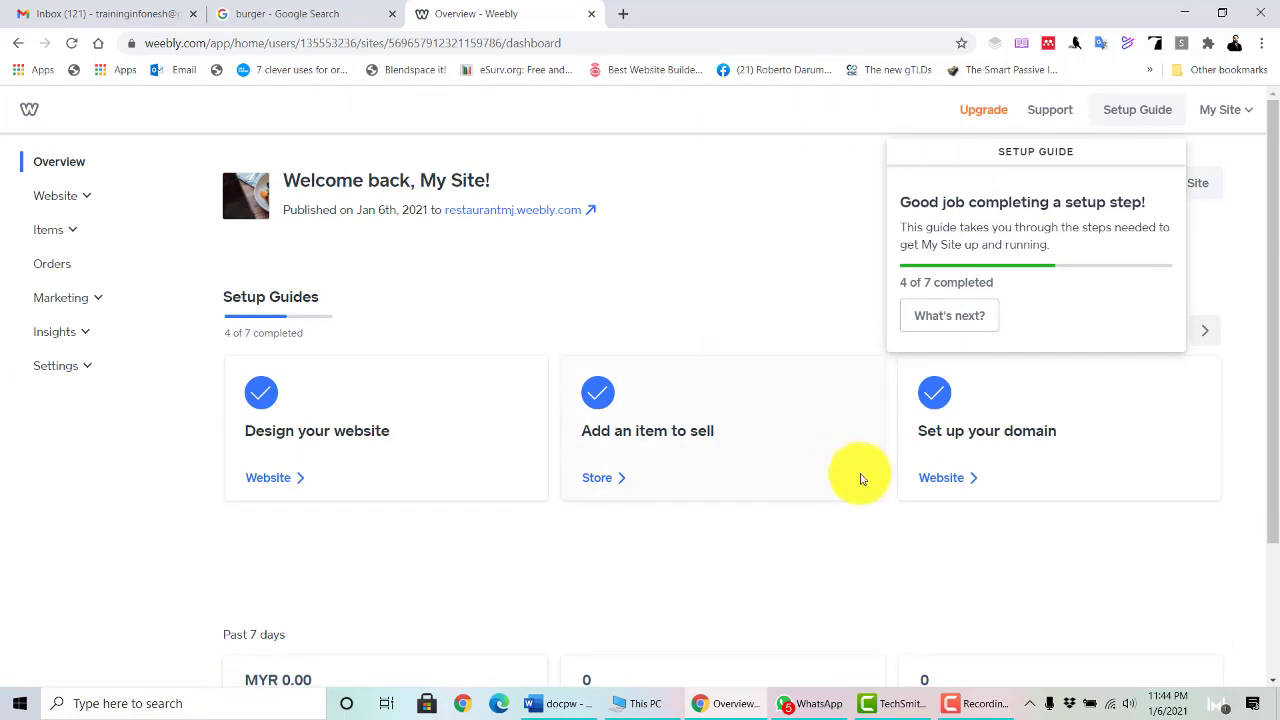
Step: Dismiss the setup guide popup and sign out from the site and account menu
left_click(971, 566)
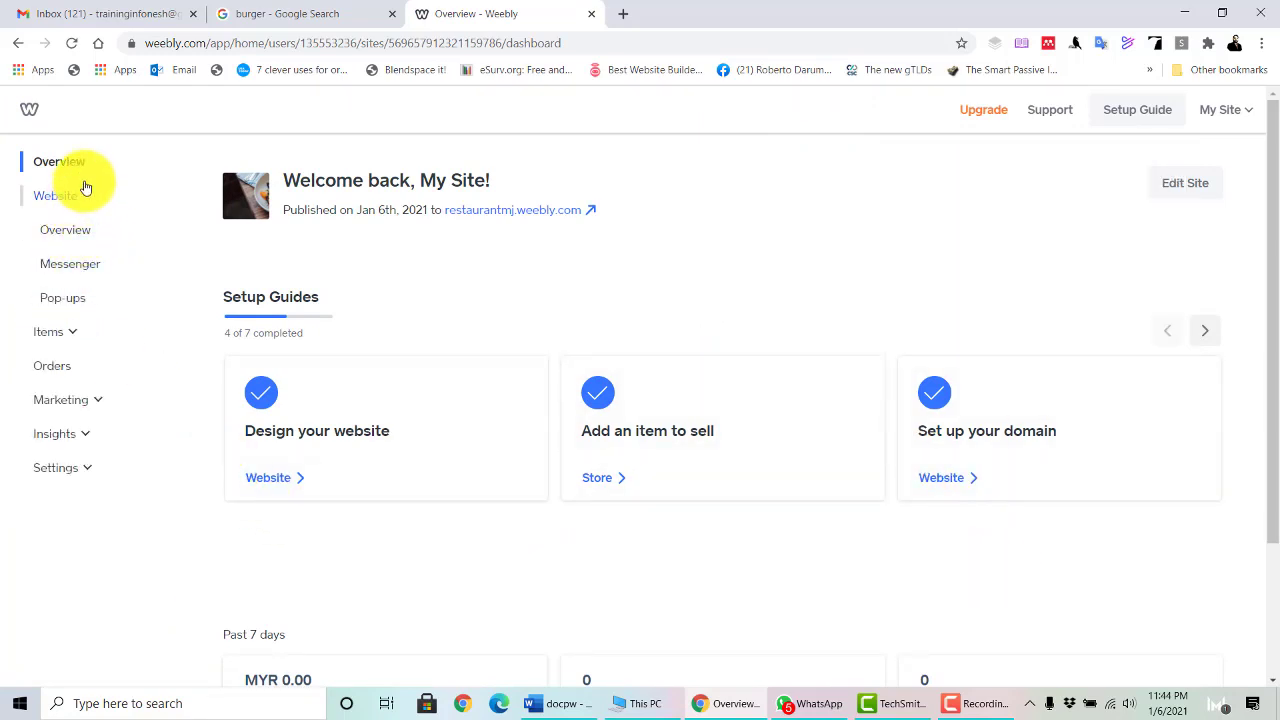
left_click(1238, 108)
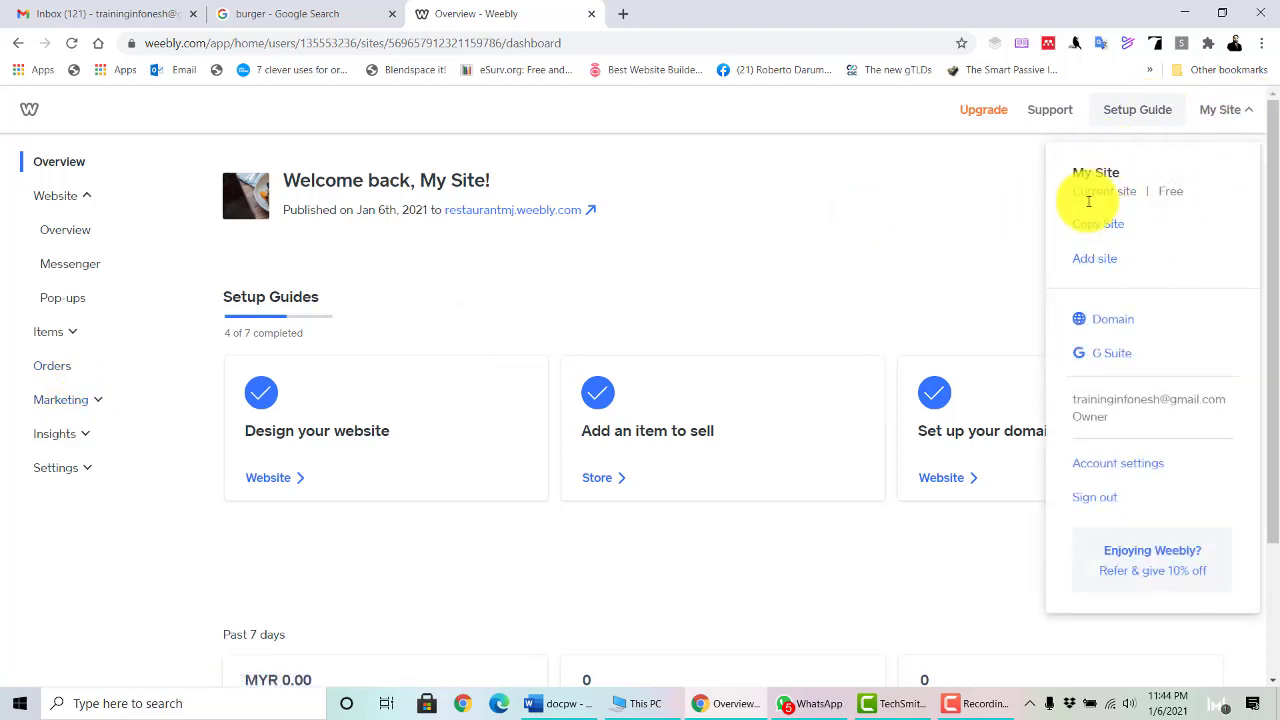
left_click(1097, 259)
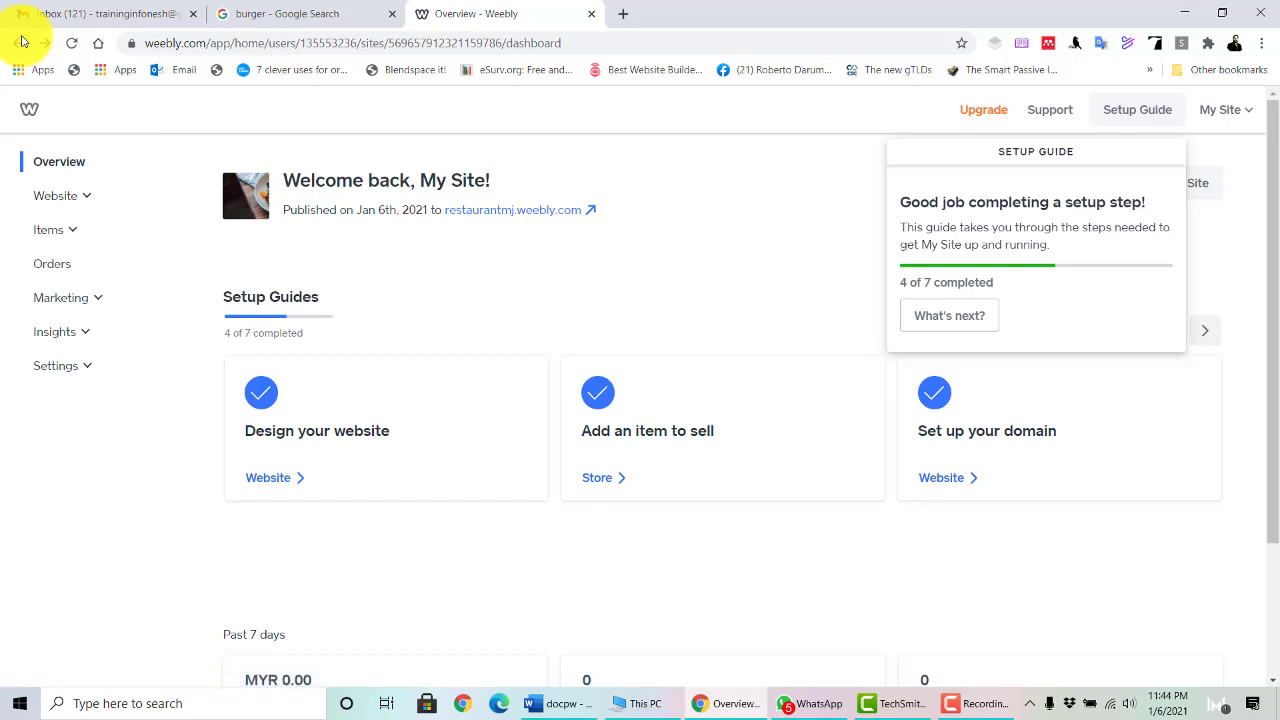
left_click(1249, 117)
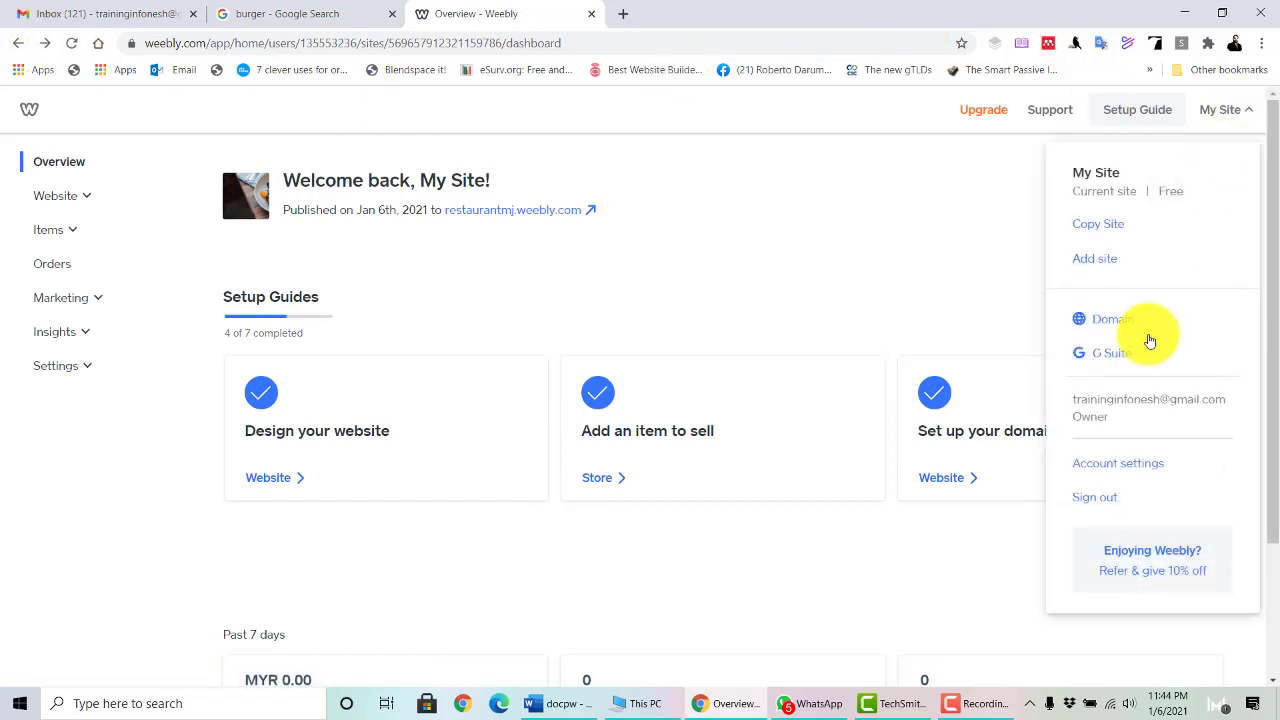
left_click(1097, 498)
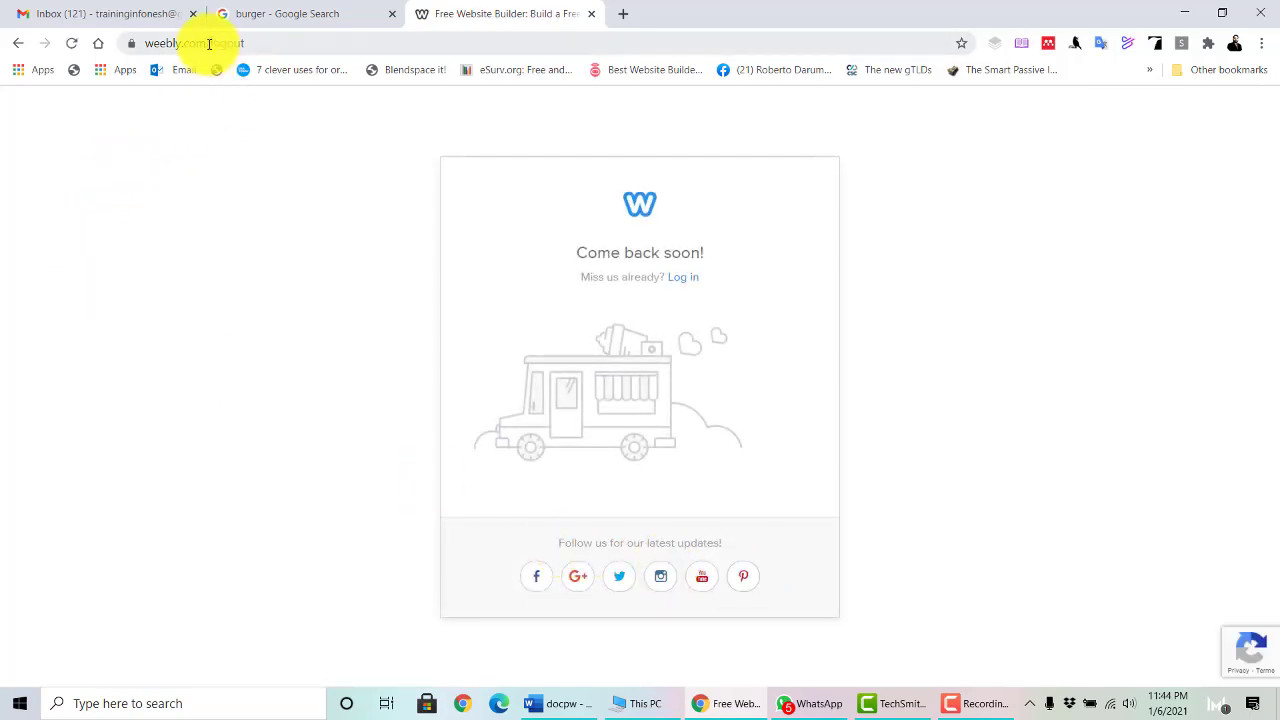
Step: Remove /logout from the address to load the Weebly home page and open the login form
left_click_drag(209, 43, 509, 41)
key("BackSpace")
key("Return")
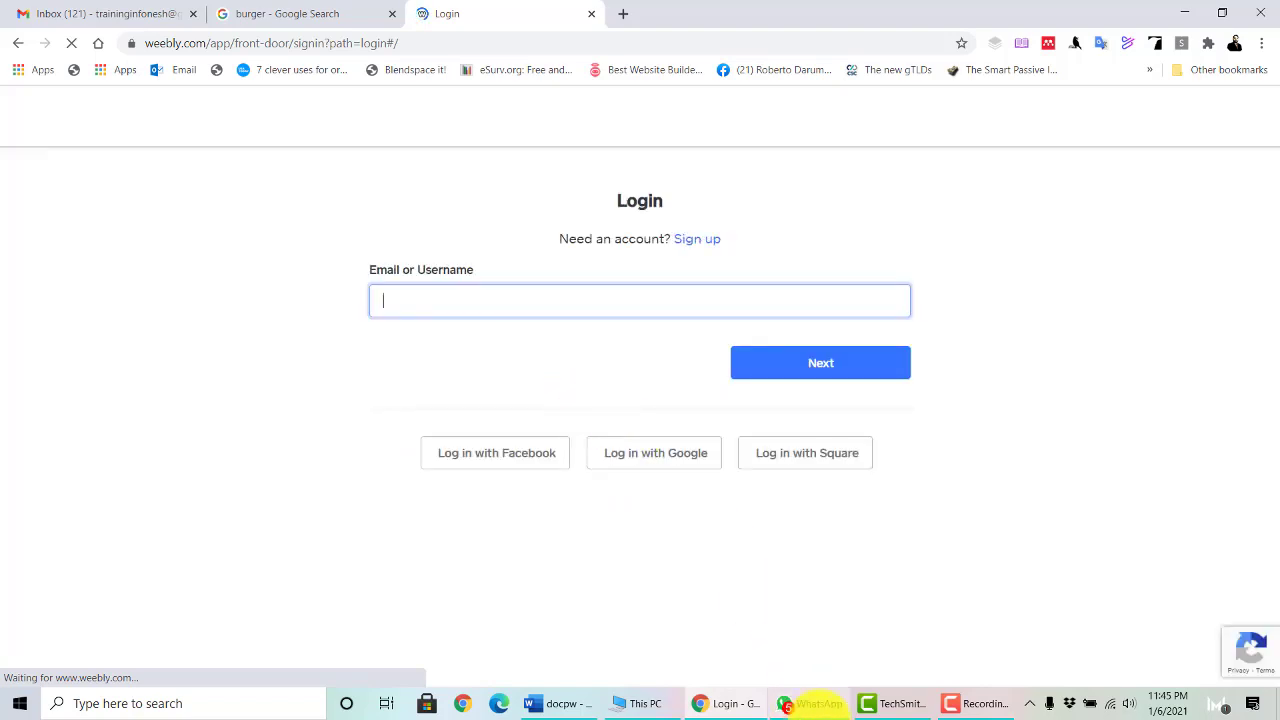
left_click(451, 305)
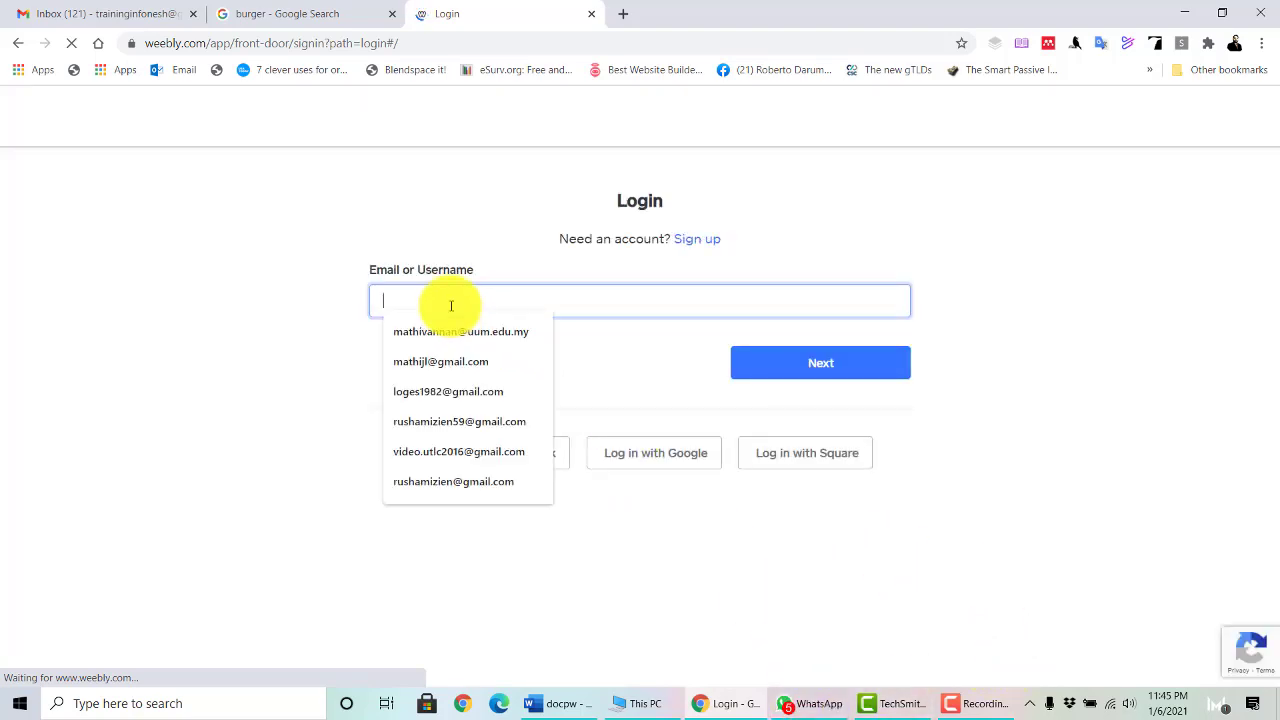
left_click(206, 460)
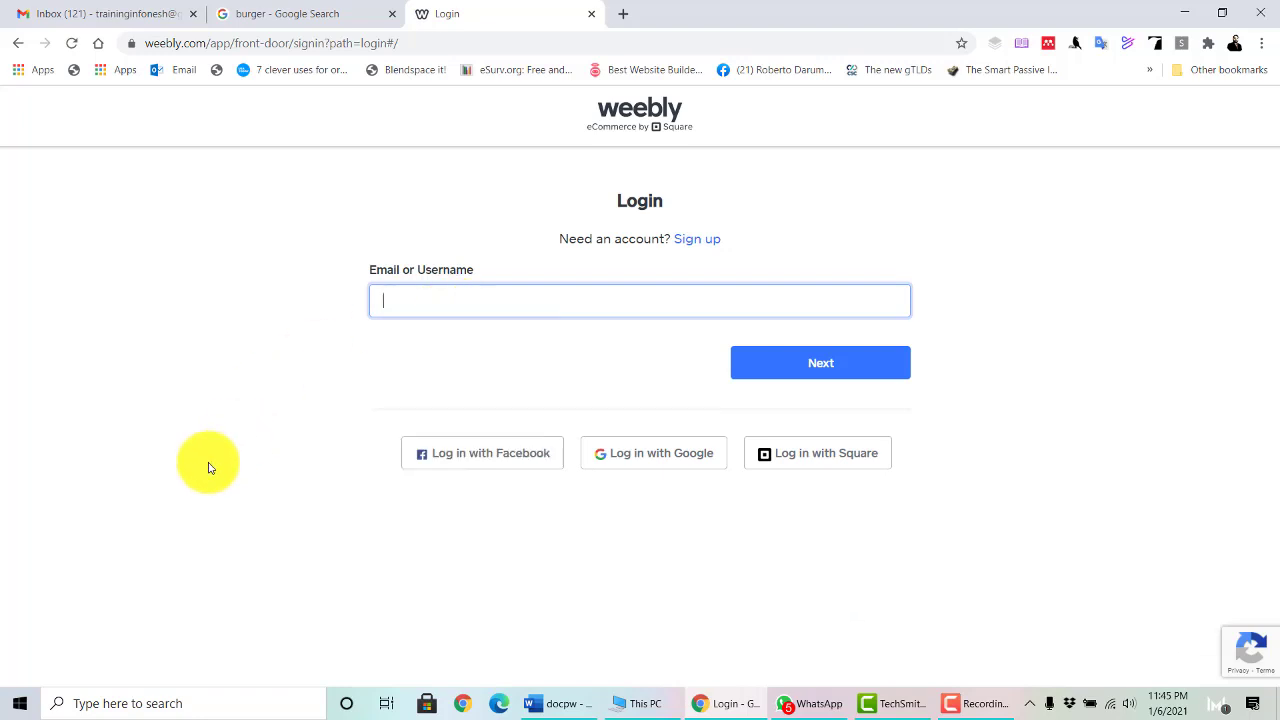
left_click(970, 700)
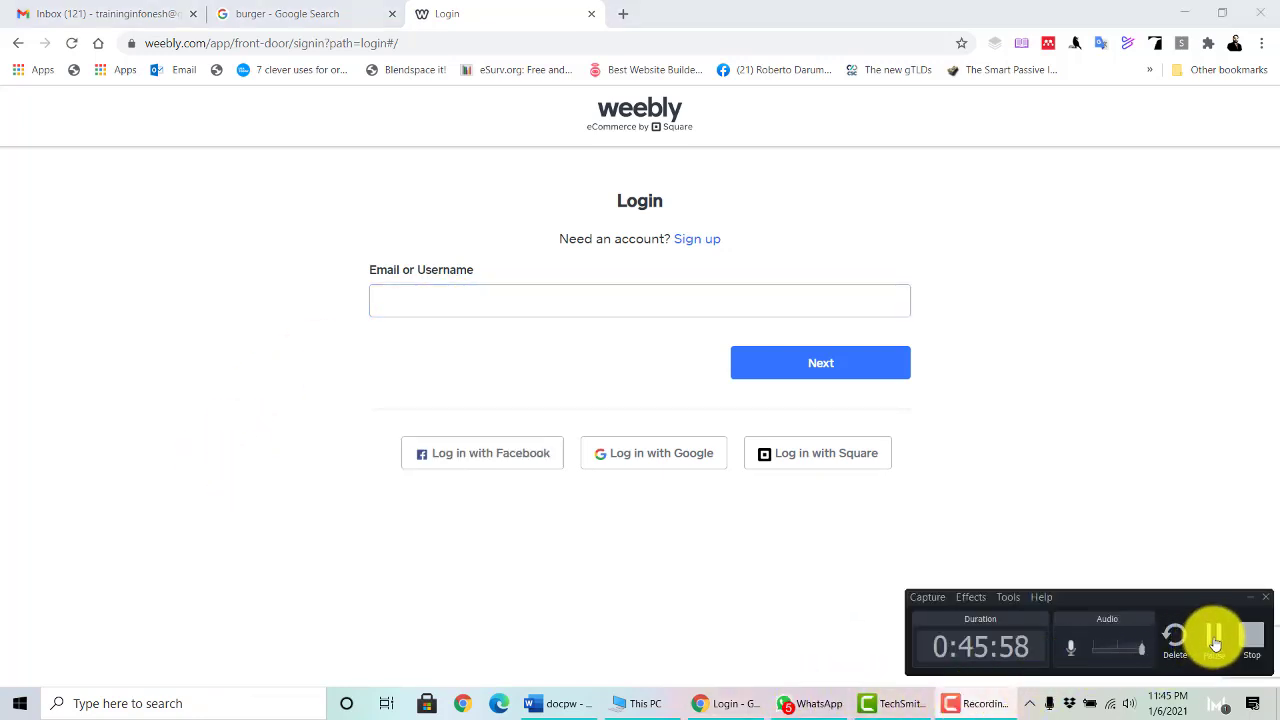
Step: Paste the account e-mail, strip its mailto: prefix, and log in through Square
left_click(563, 297)
right_click(557, 300)
left_click(603, 431)
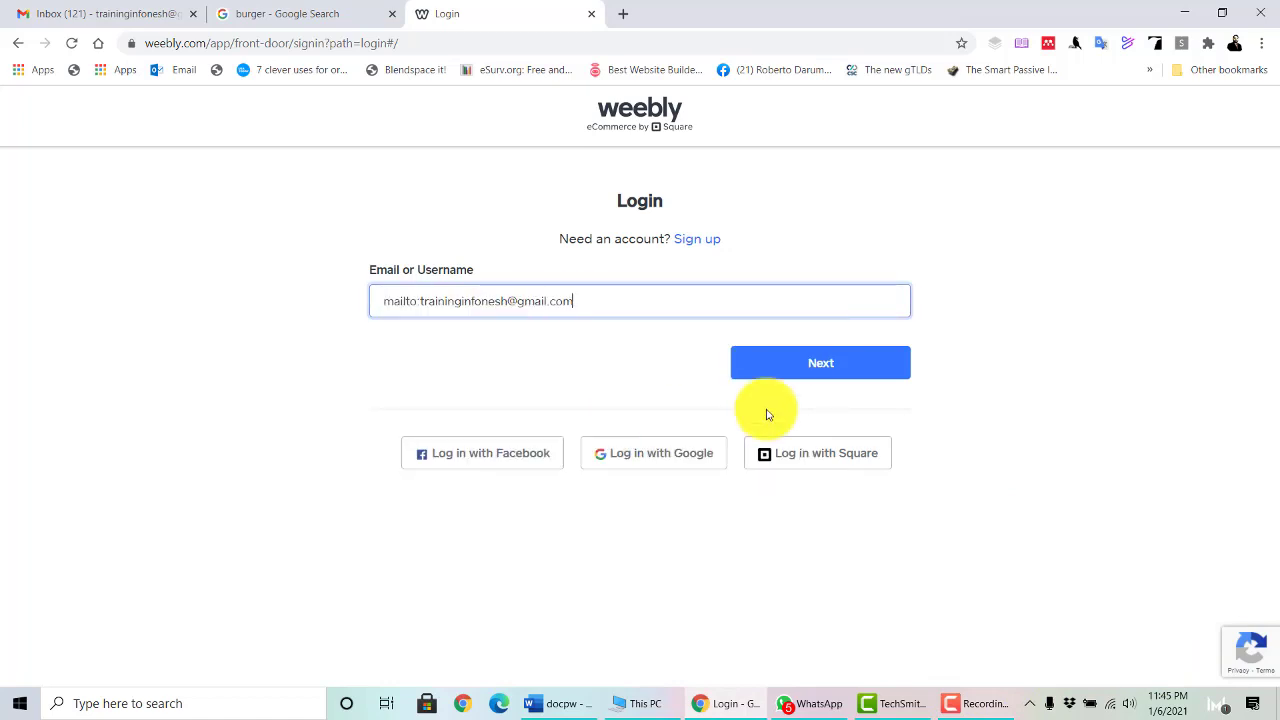
left_click(809, 371)
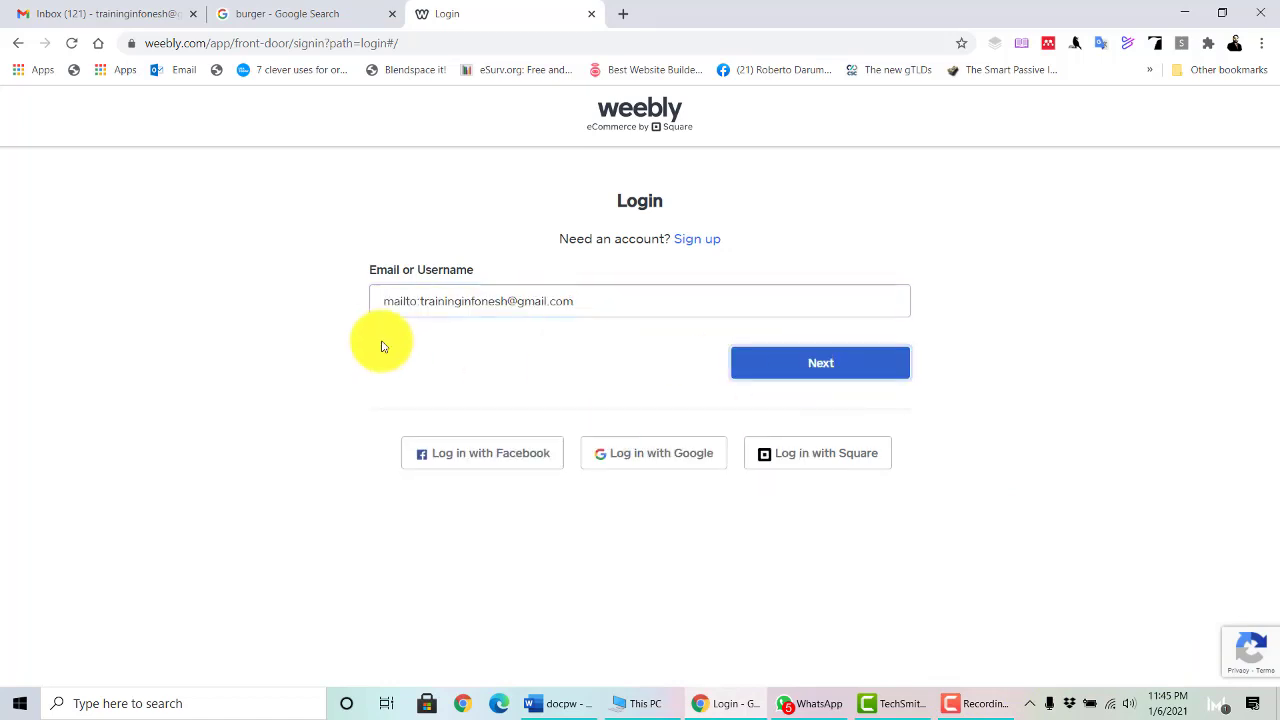
left_click_drag(420, 301, 354, 304)
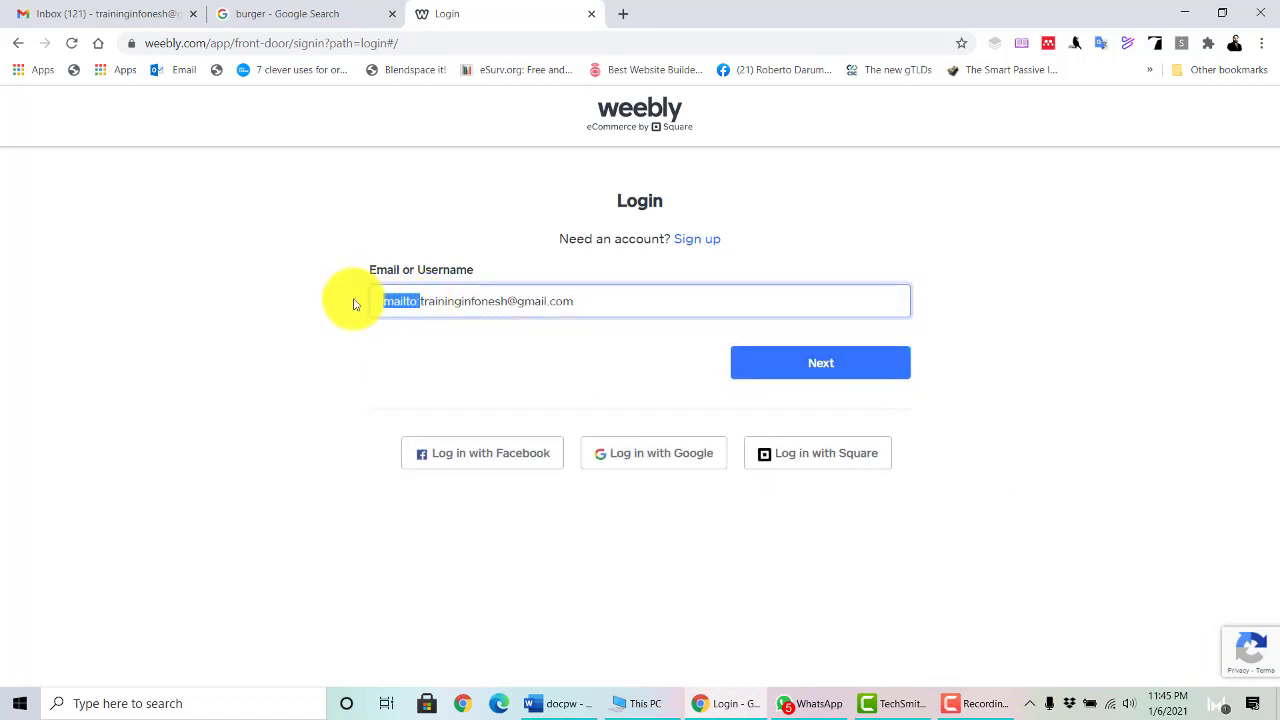
left_click(835, 370)
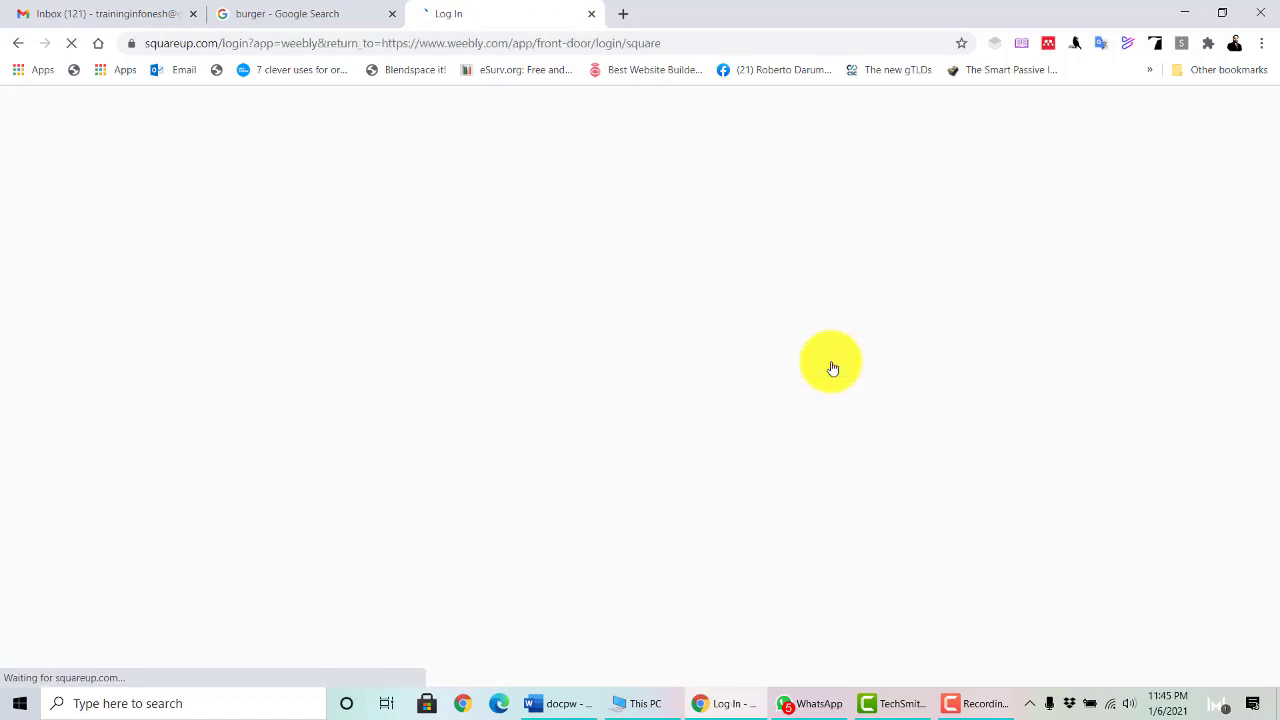
left_click(785, 470)
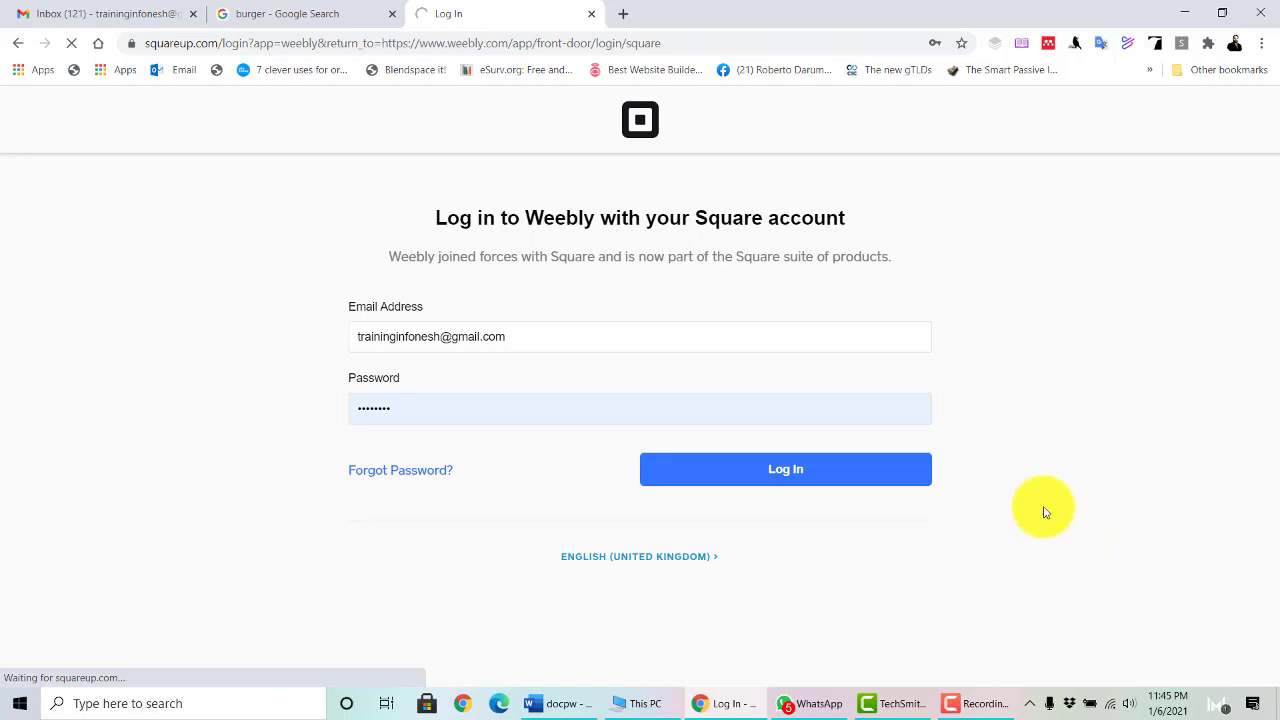
left_click(129, 14)
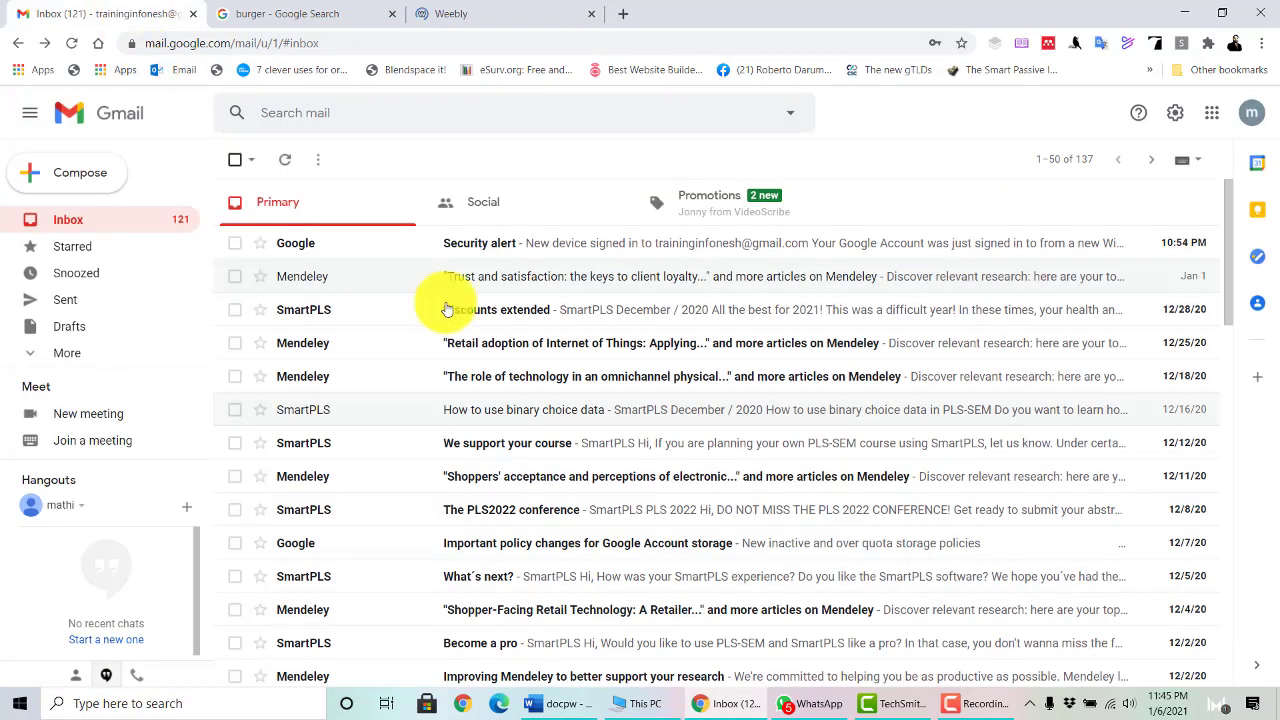
Step: Read the Gmail new-device security alert, then return to the Weebly dashboard and choose Edit Site
left_click(516, 244)
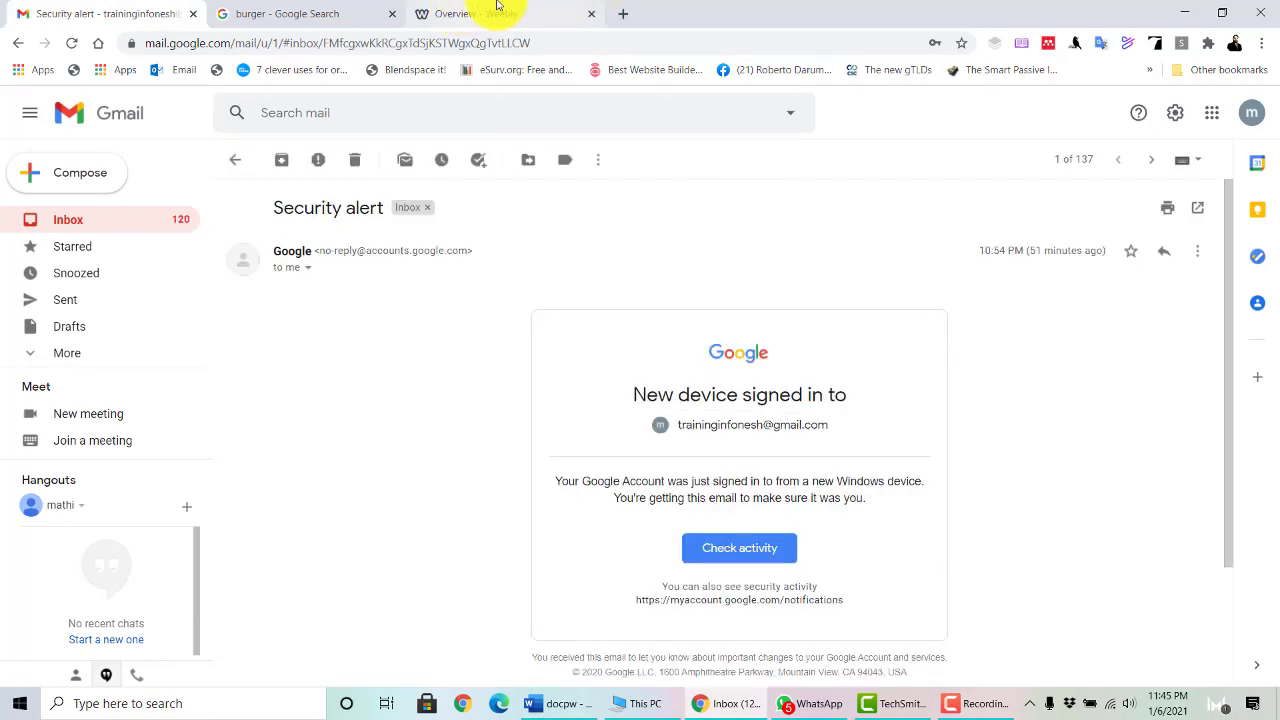
left_click(487, 13)
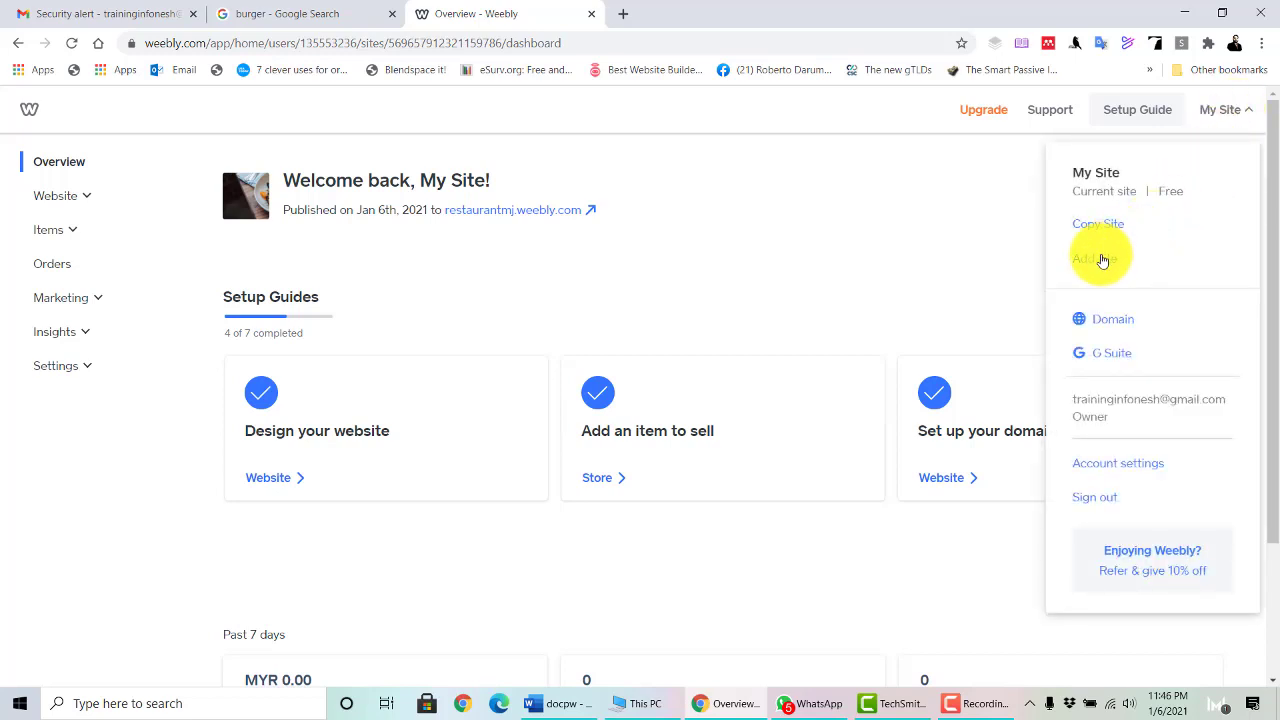
left_click(971, 206)
left_click(1184, 185)
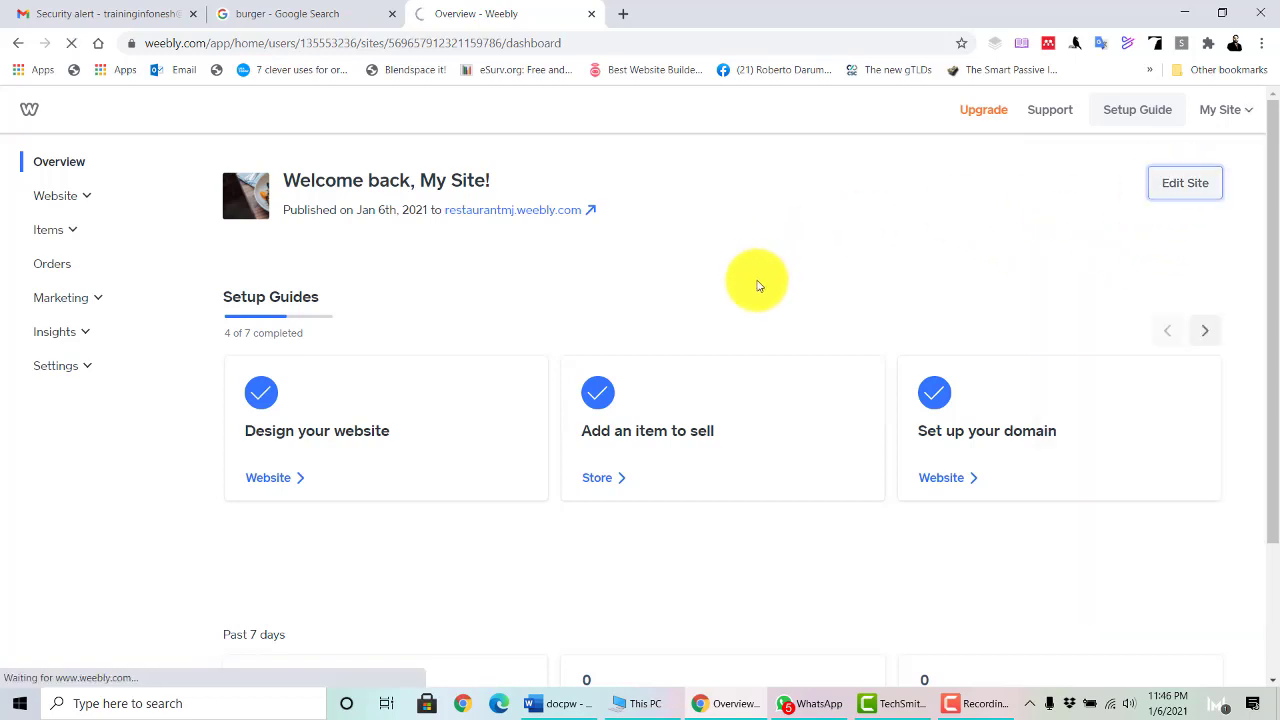
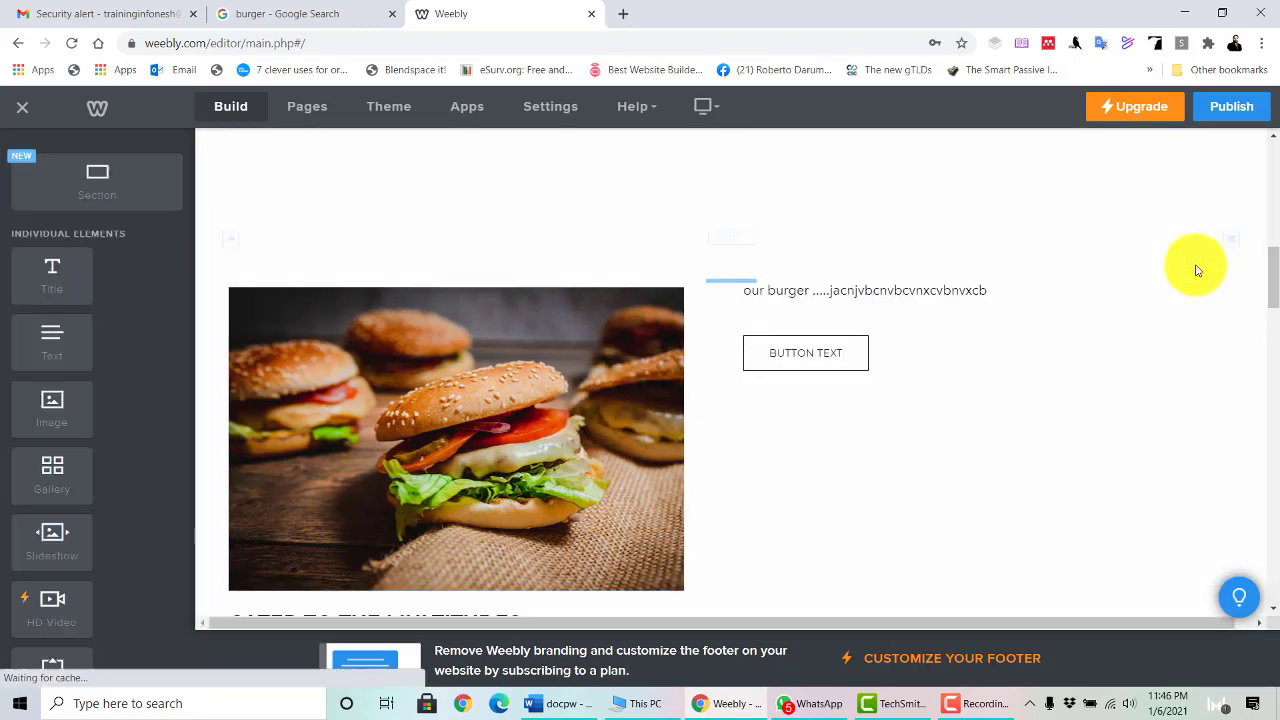
Step: Delete the burger section's title, description text and BUTTON TEXT button
left_click(1195, 267)
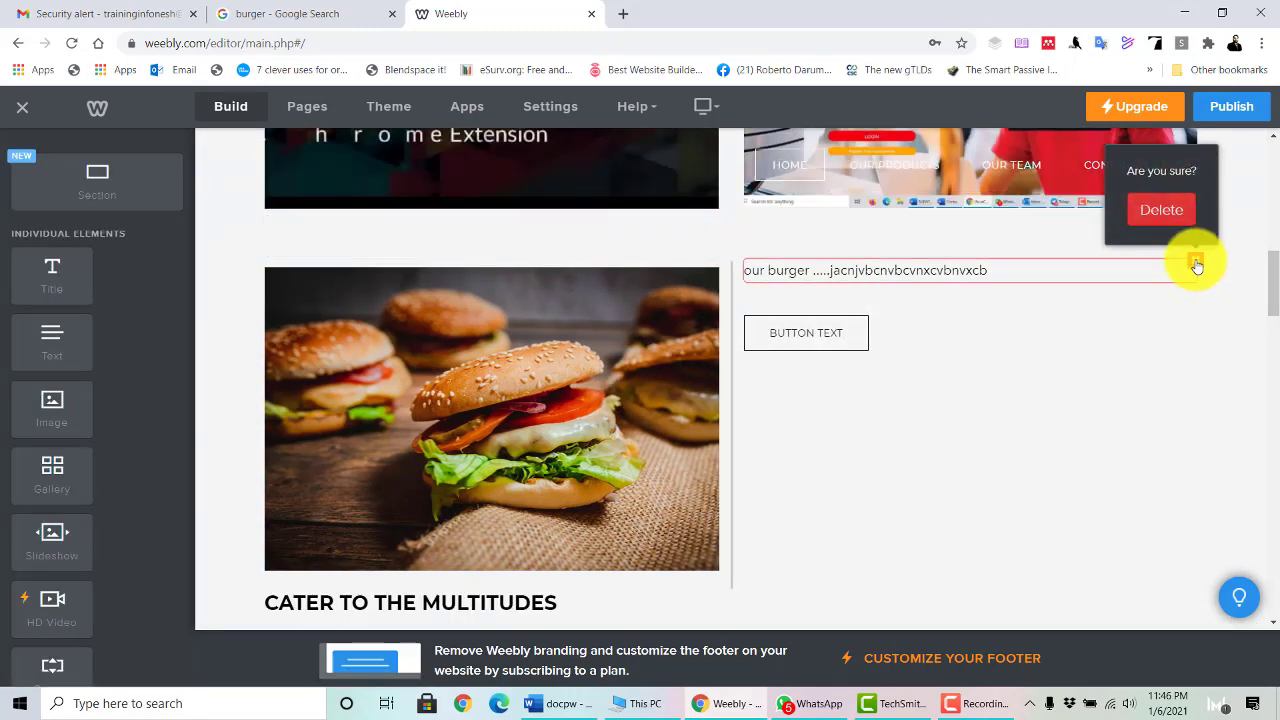
left_click(1167, 213)
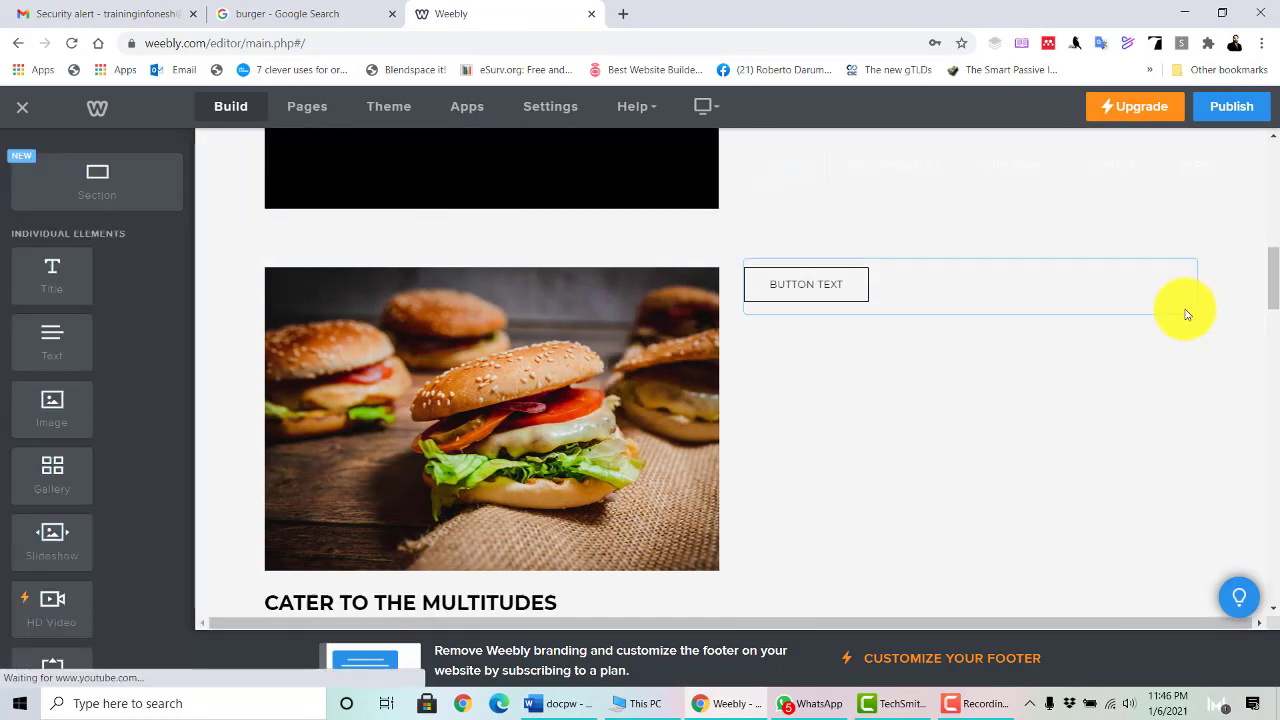
left_click(1160, 300)
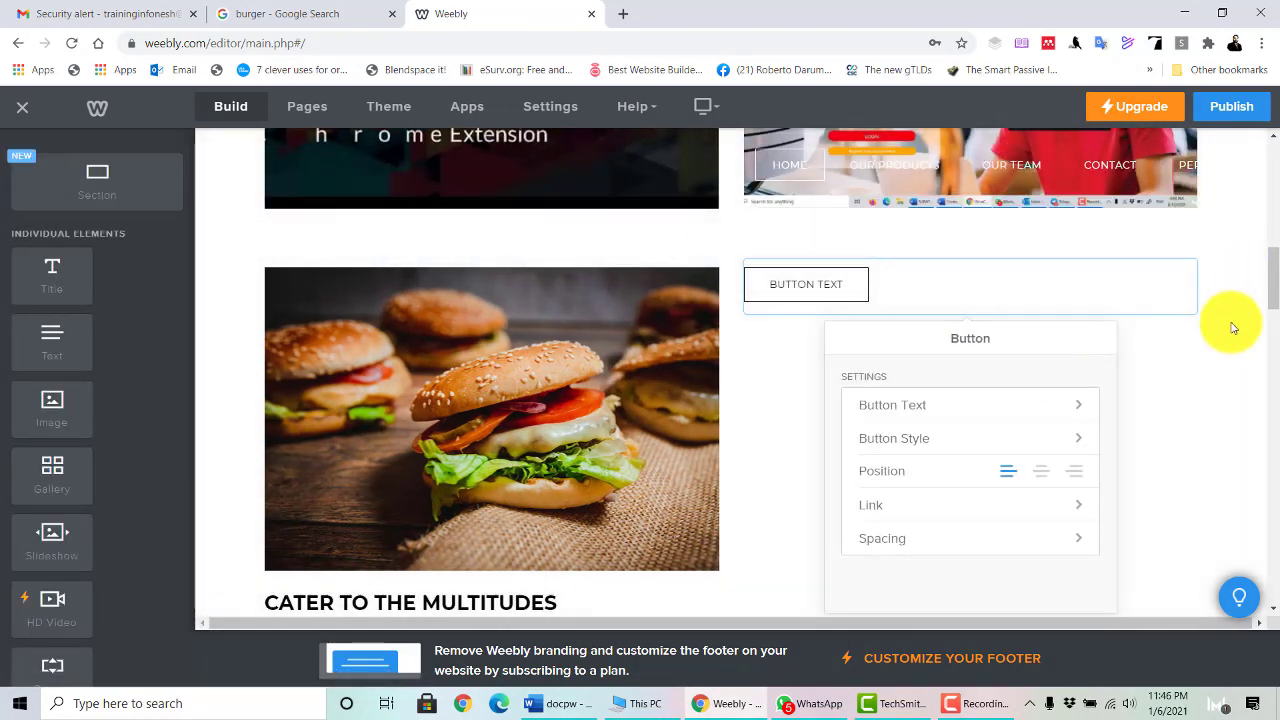
left_click(1173, 269)
left_click(1194, 262)
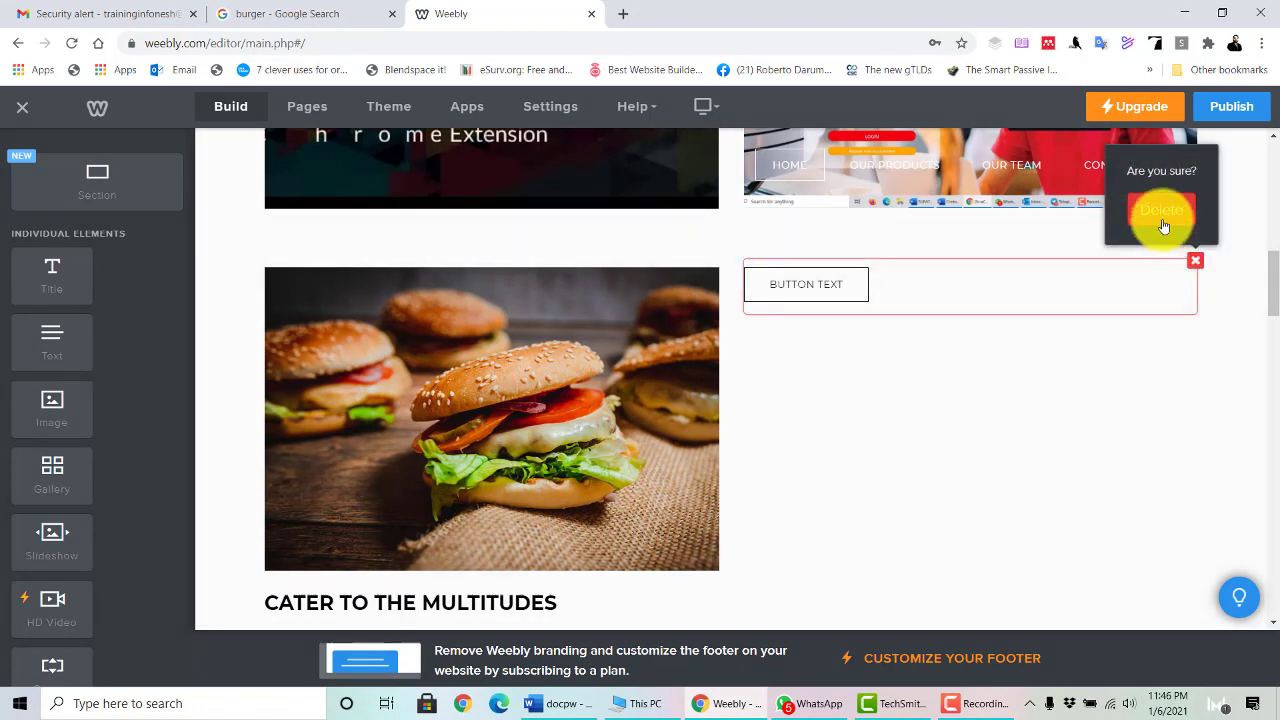
left_click(1163, 222)
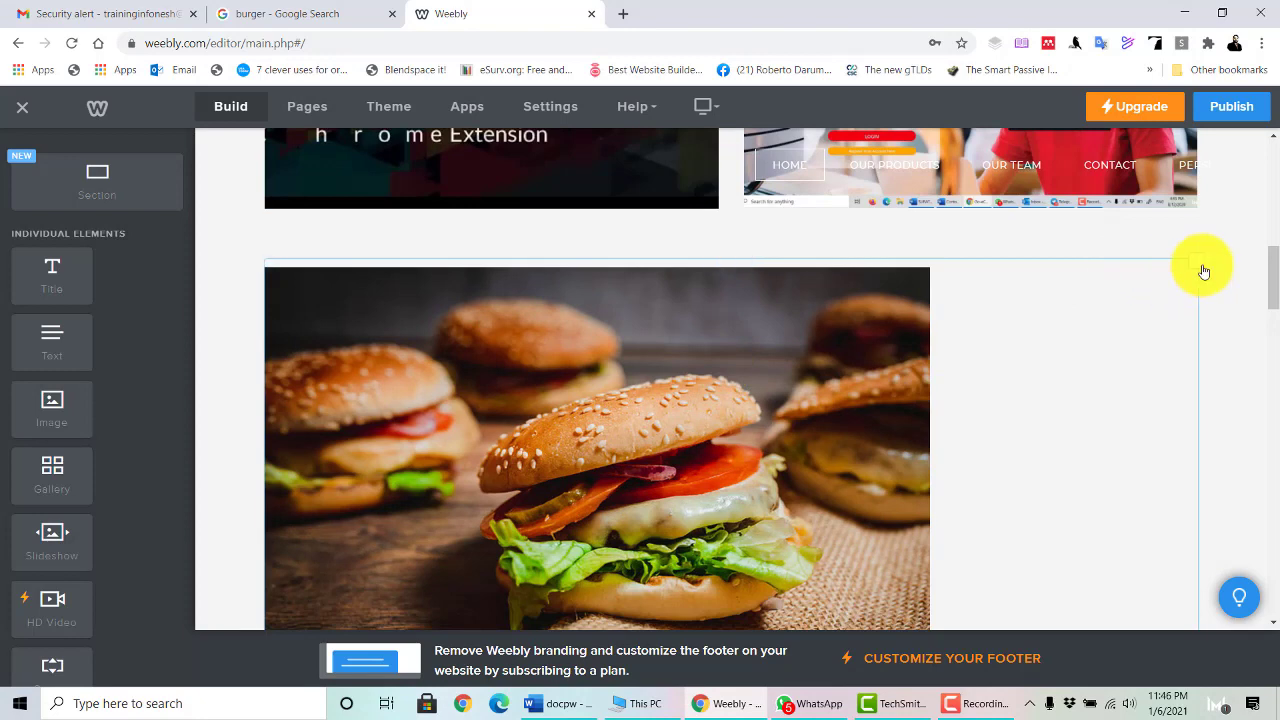
Step: Delete the burger image row, then check the reserve-table note further down
left_click(1199, 263)
left_click(1158, 208)
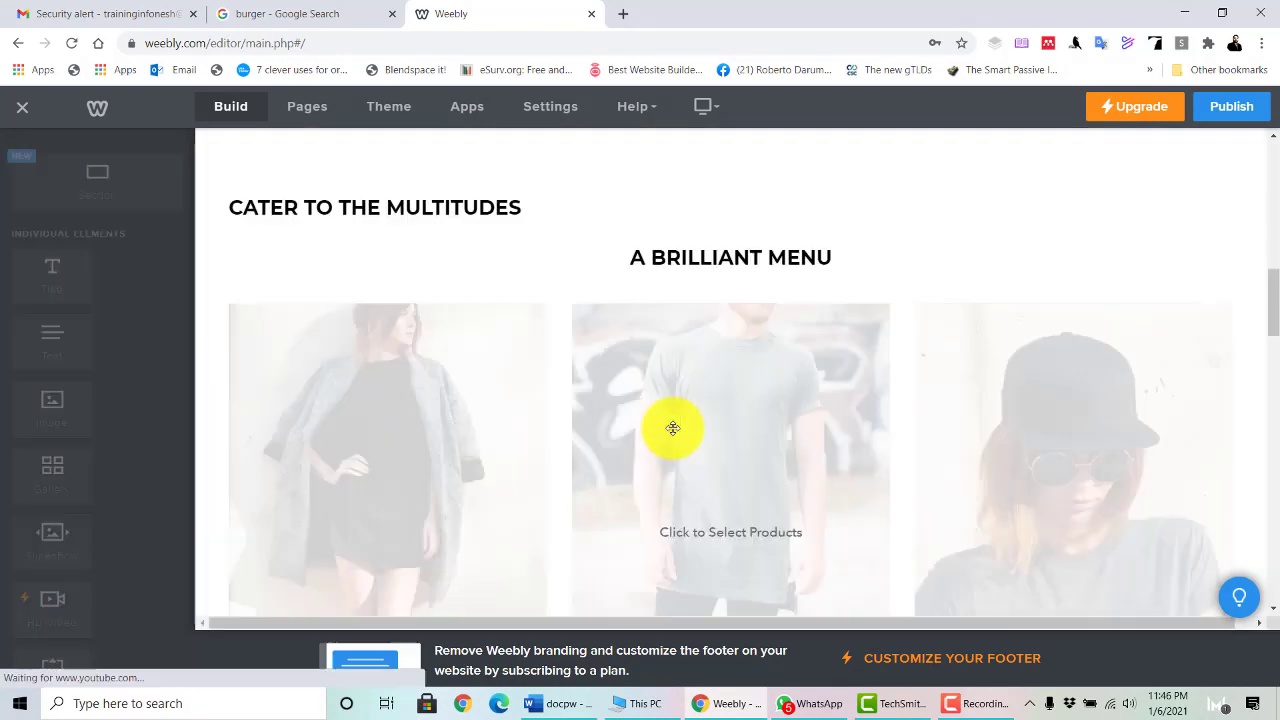
scroll(673, 428, "down", 3)
scroll(673, 428, "down", 5)
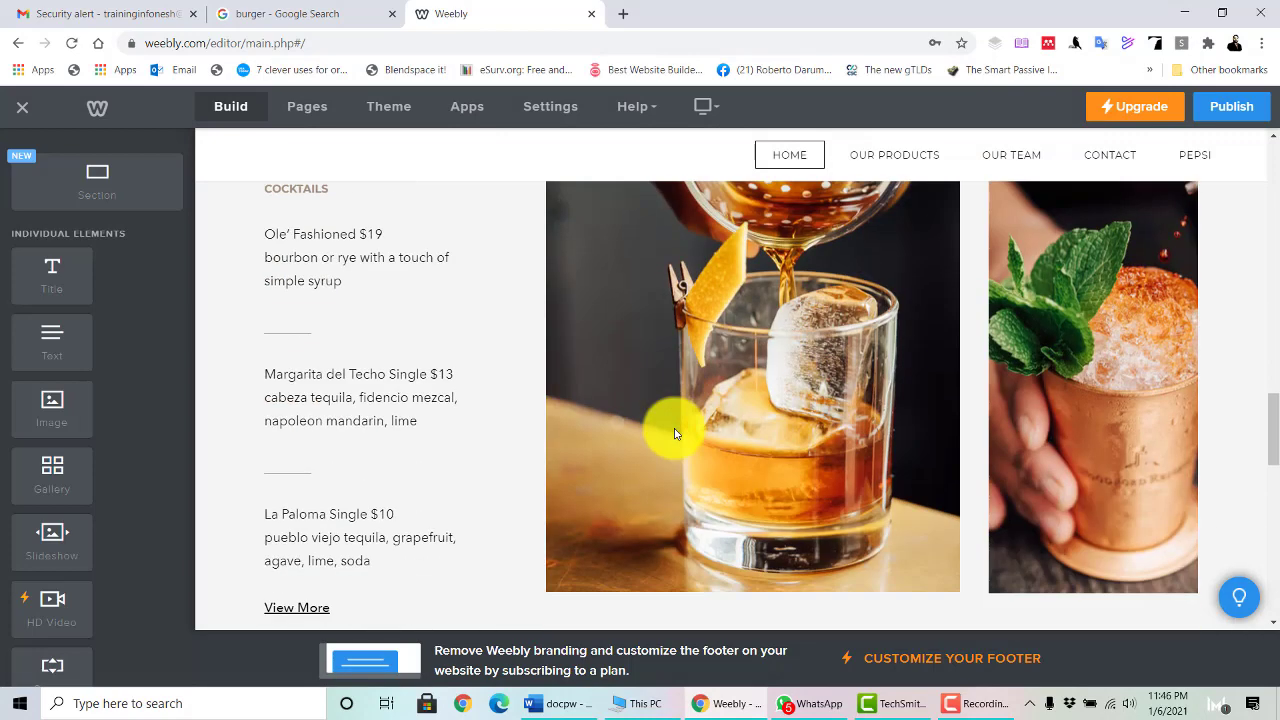
scroll(674, 434, "down", 10)
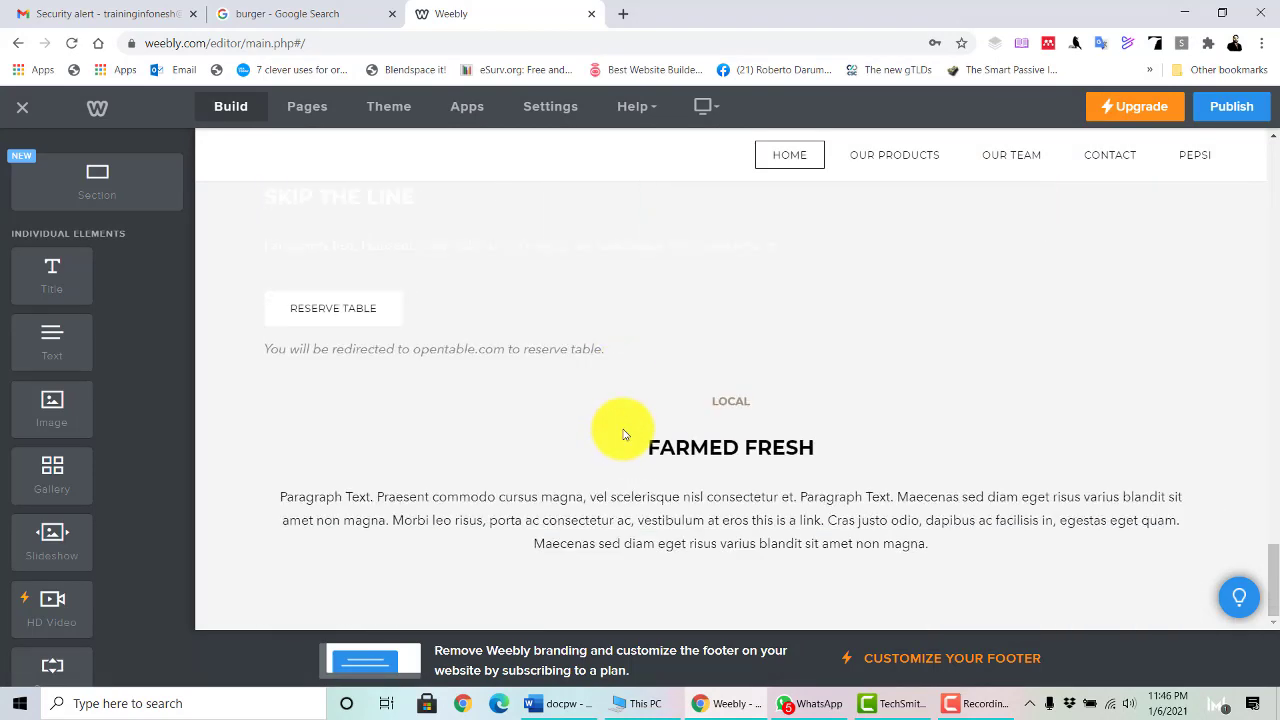
left_click(656, 357)
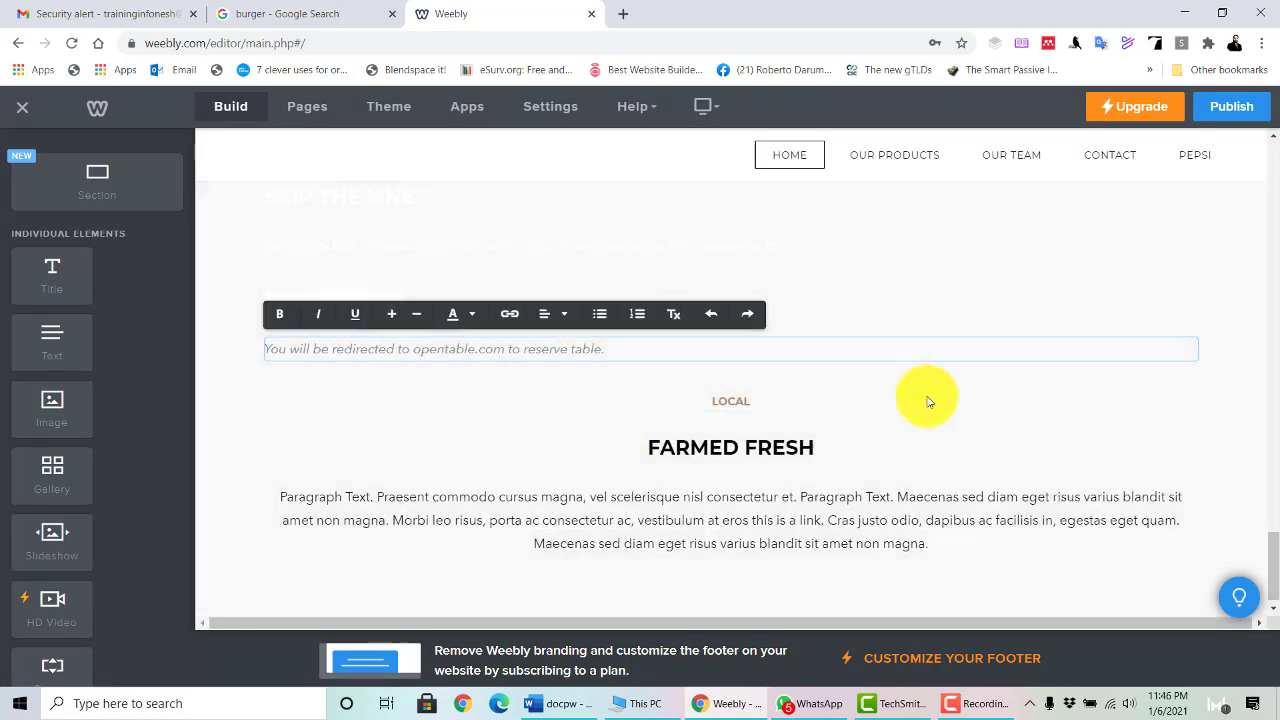
scroll(914, 390, "up", 15)
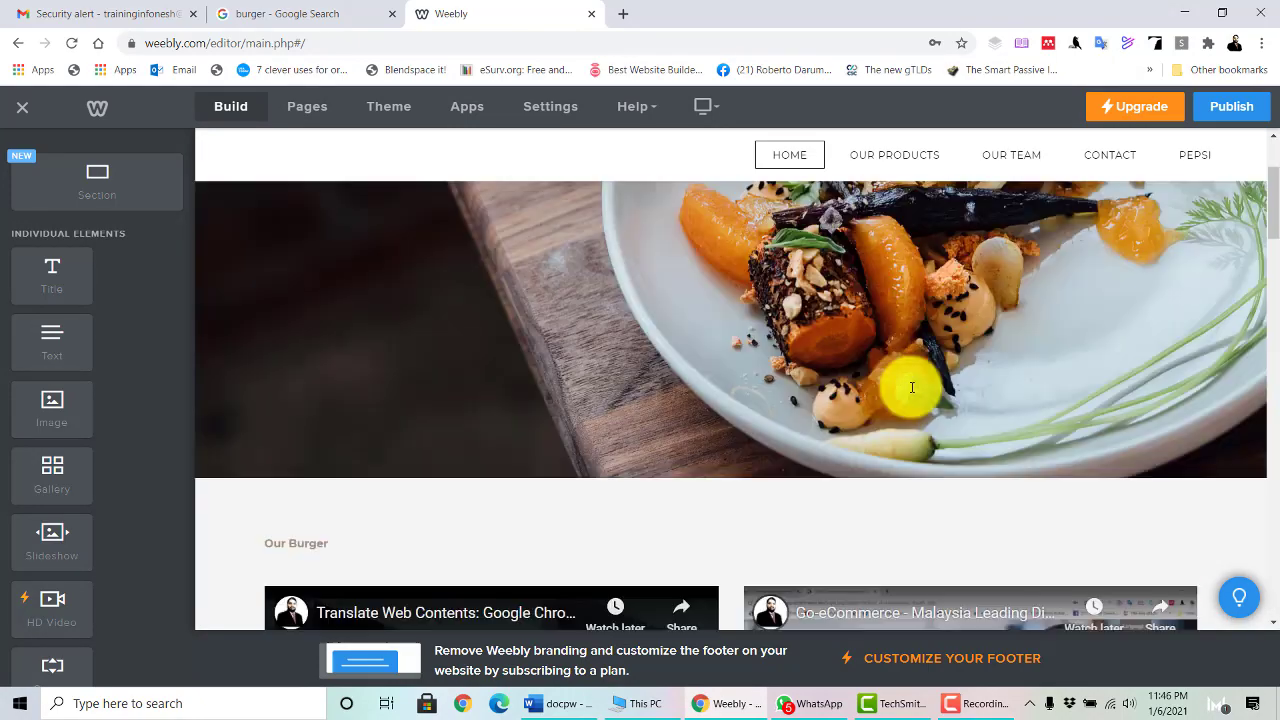
scroll(912, 388, "up", 3)
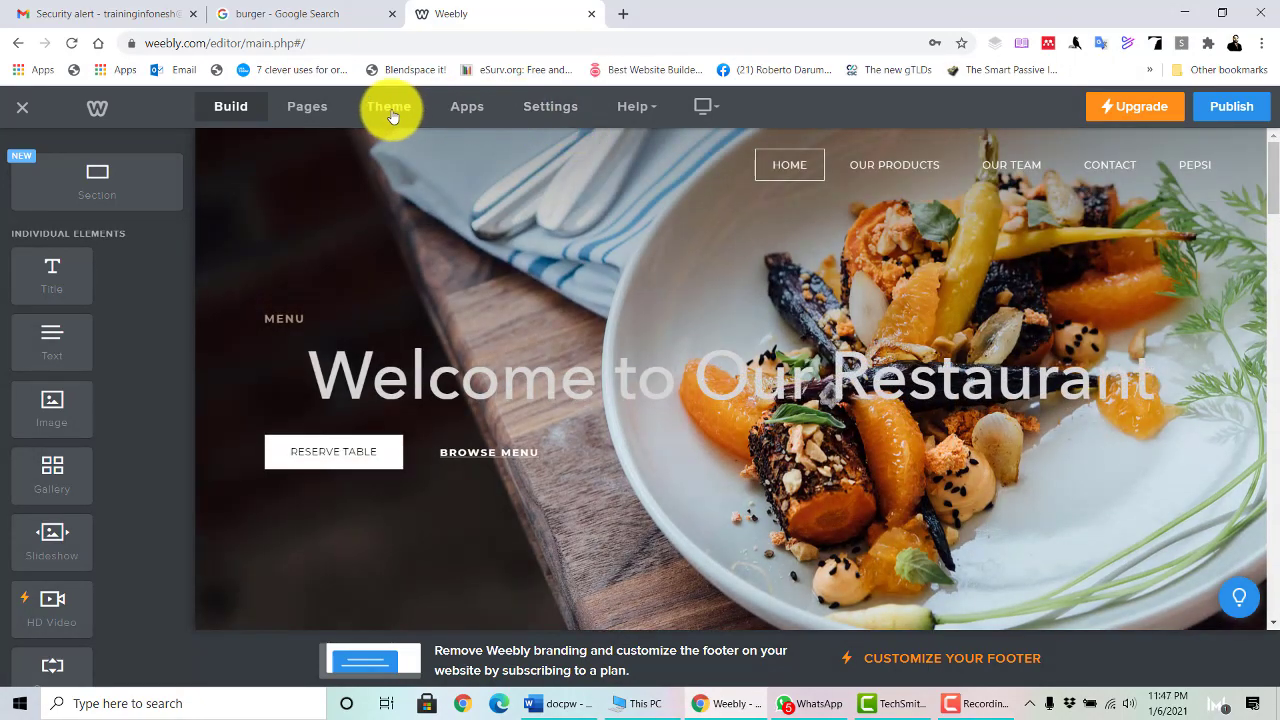
Step: Pick Bayside Inn - CleanLines from the Theme Gallery and apply it to the site
left_click(390, 110)
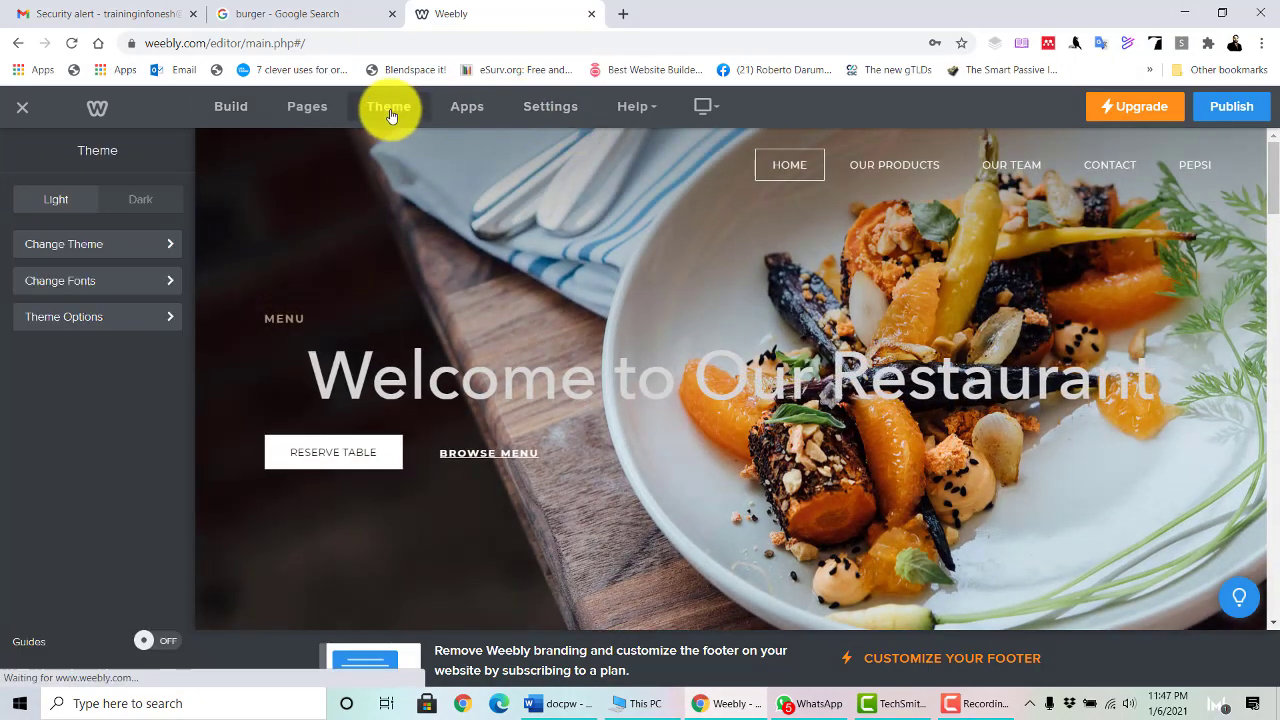
left_click(104, 250)
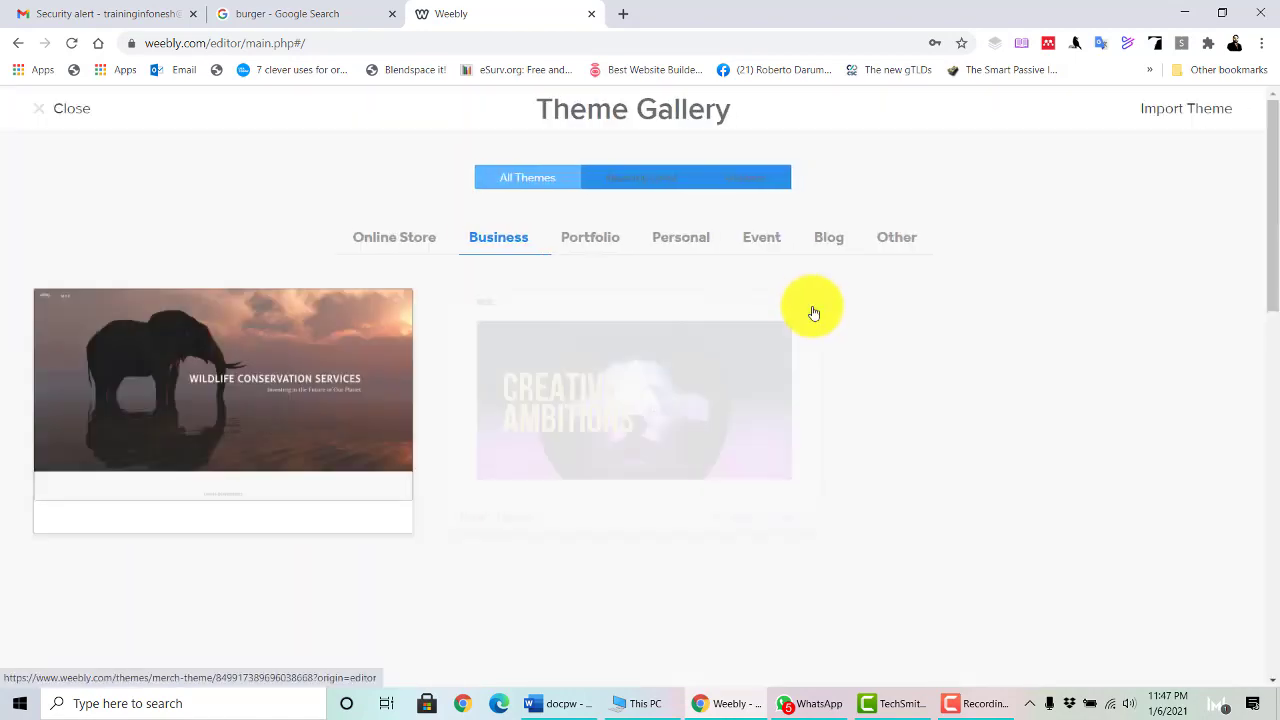
scroll(708, 418, "down", 5)
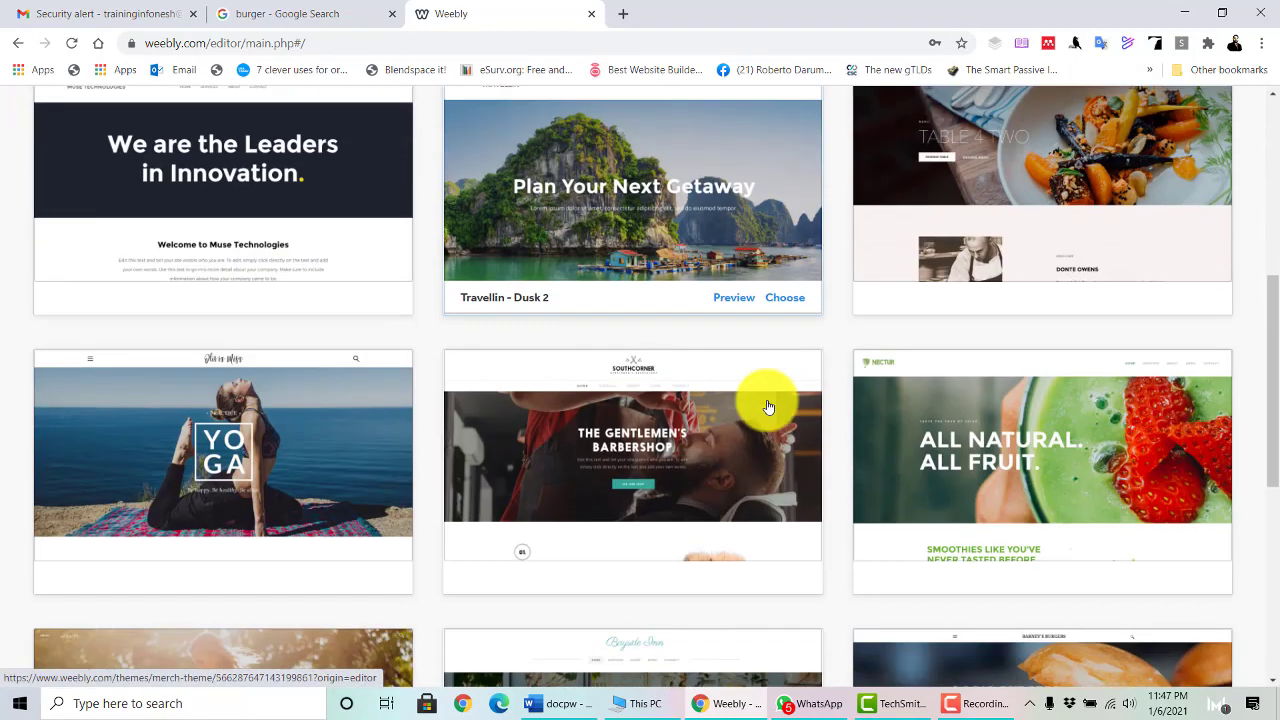
scroll(743, 386, "down", 2)
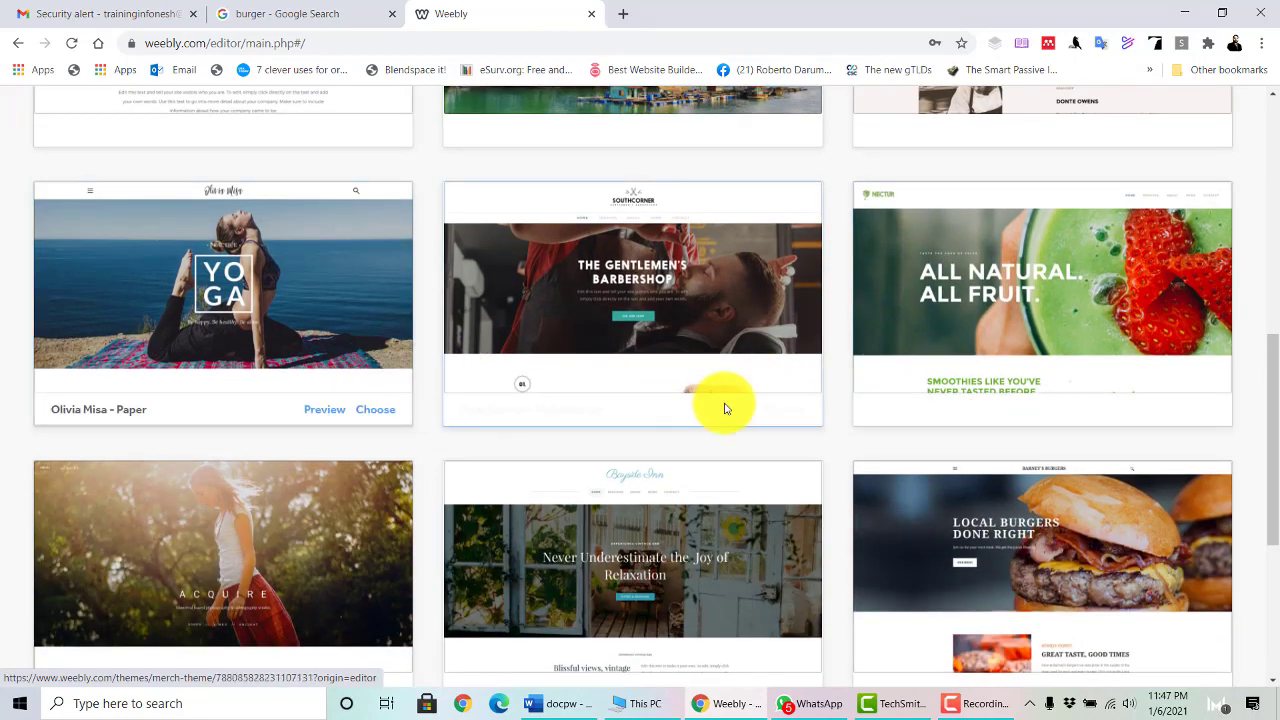
scroll(806, 406, "down", 3)
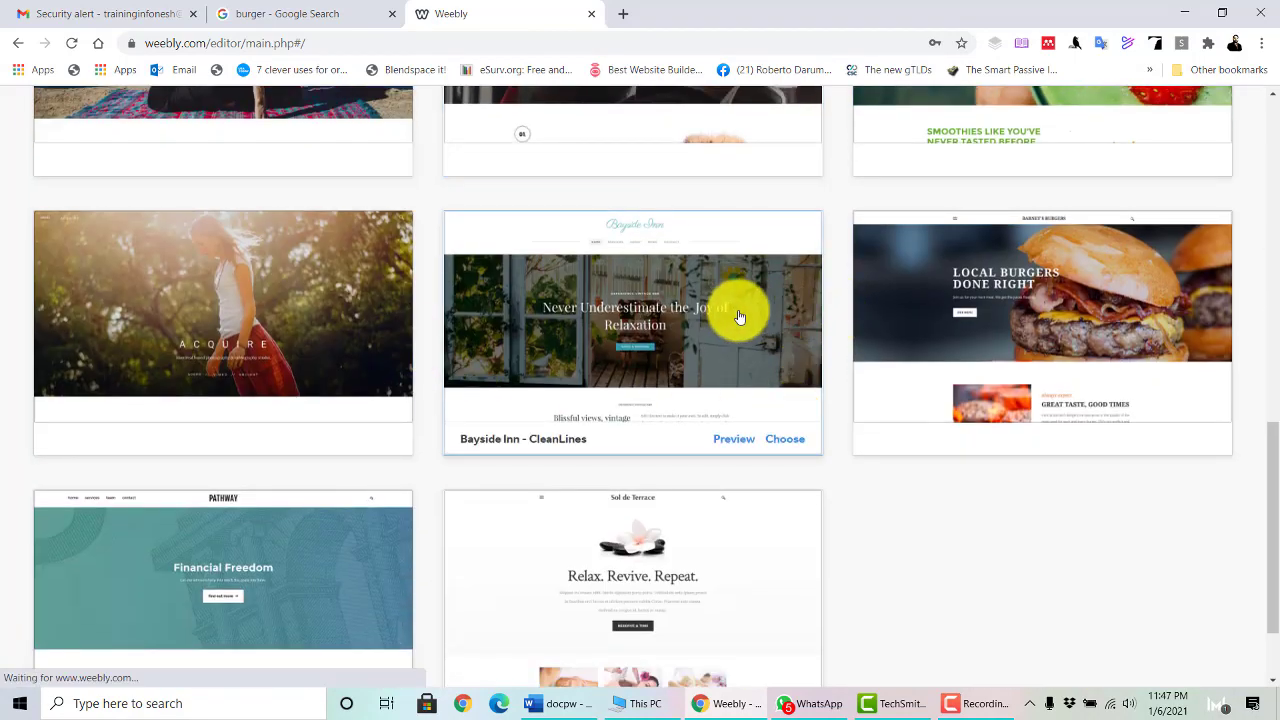
left_click(737, 314)
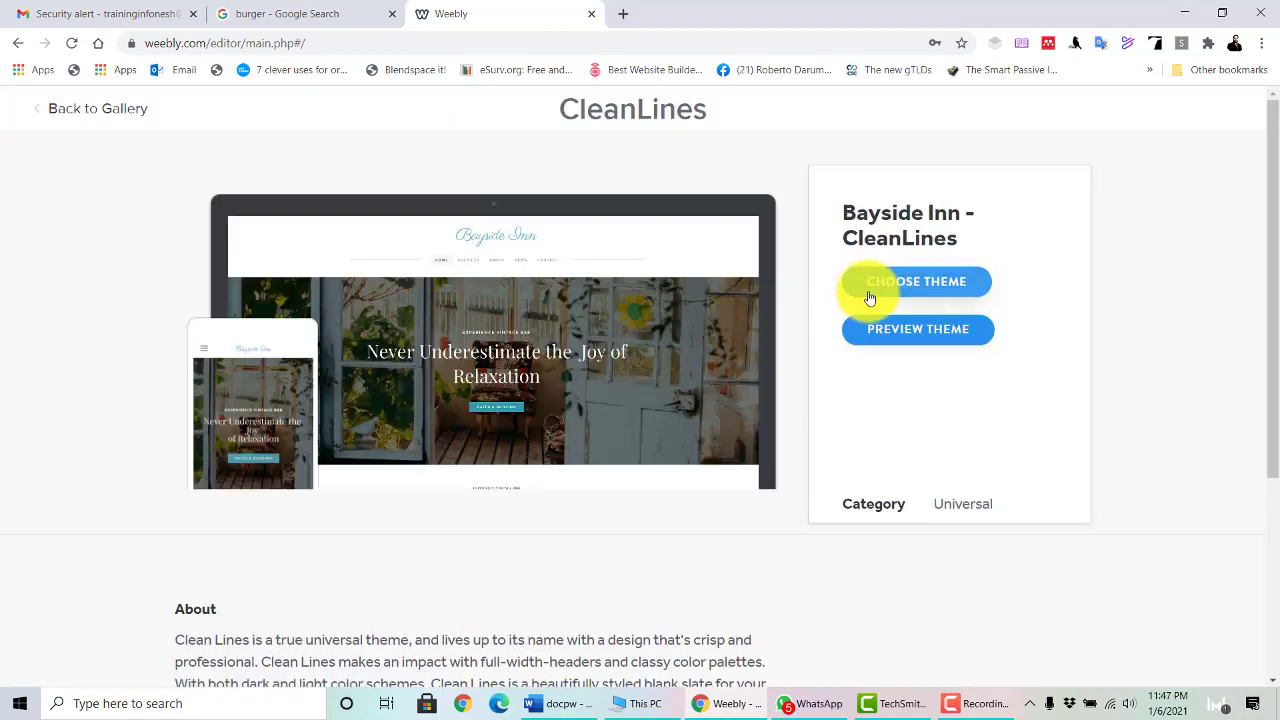
left_click(872, 296)
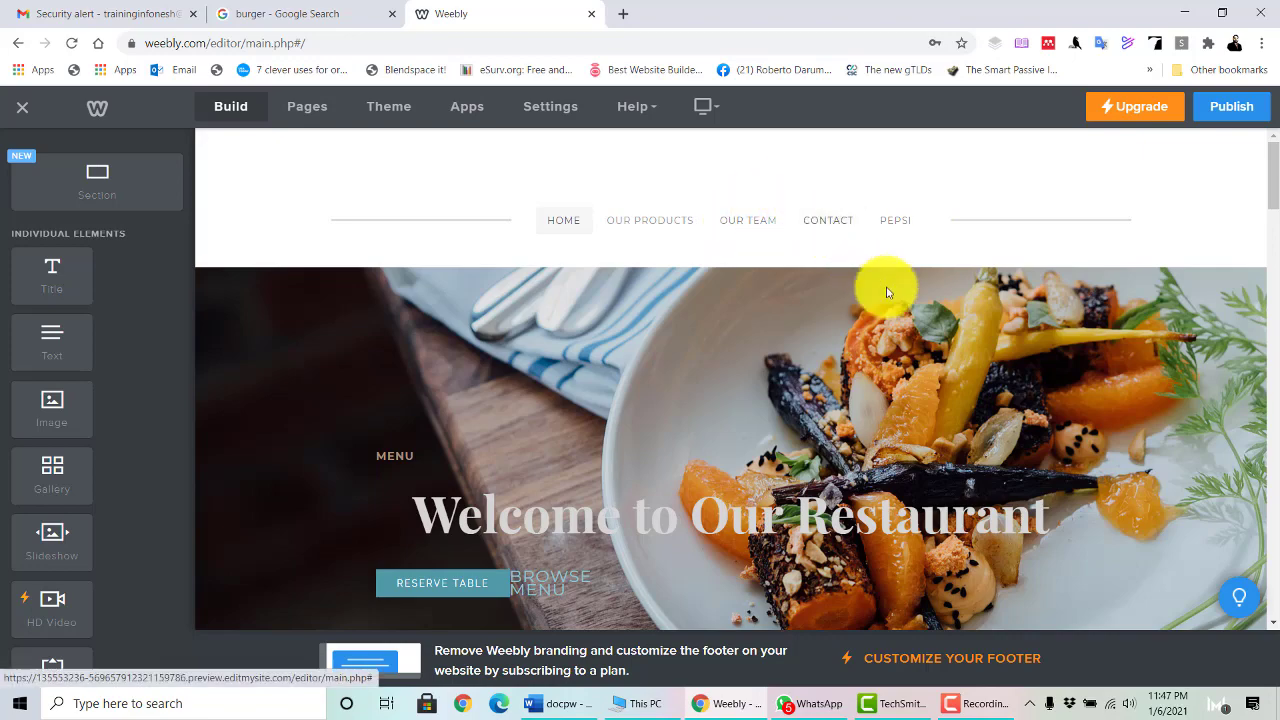
scroll(829, 274, "down", 9)
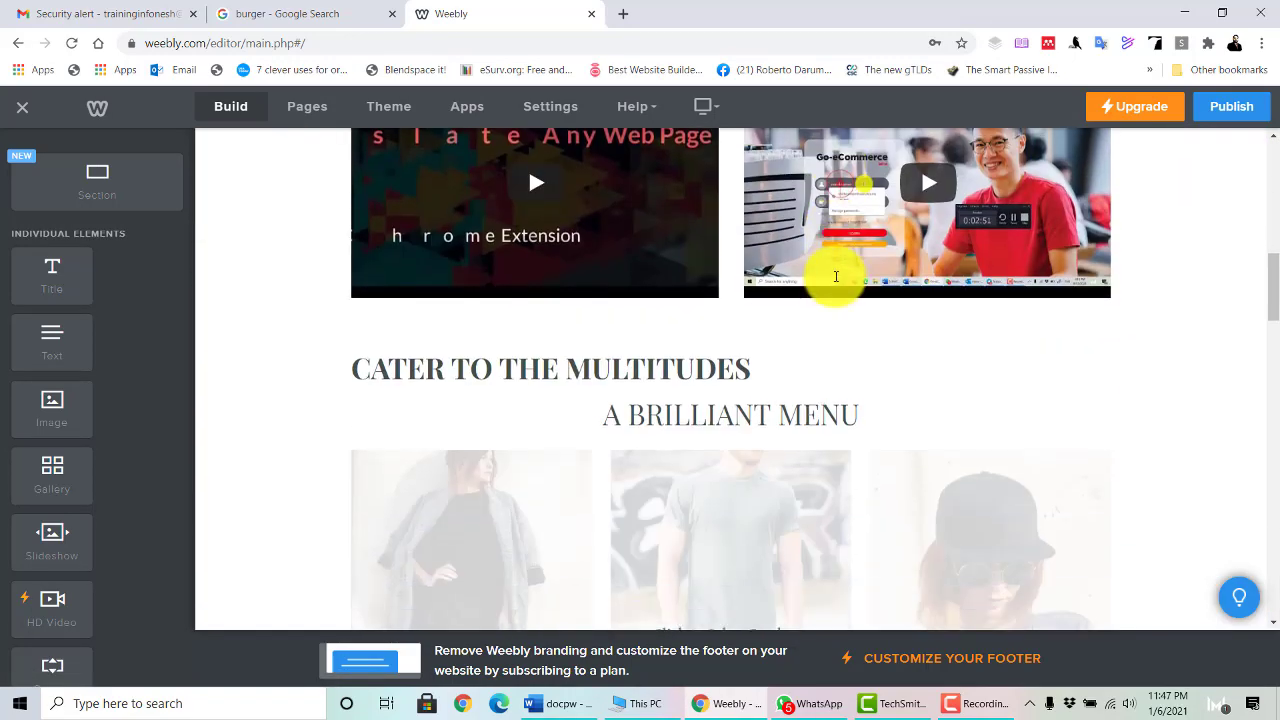
scroll(835, 278, "down", 2)
scroll(729, 366, "up", 4)
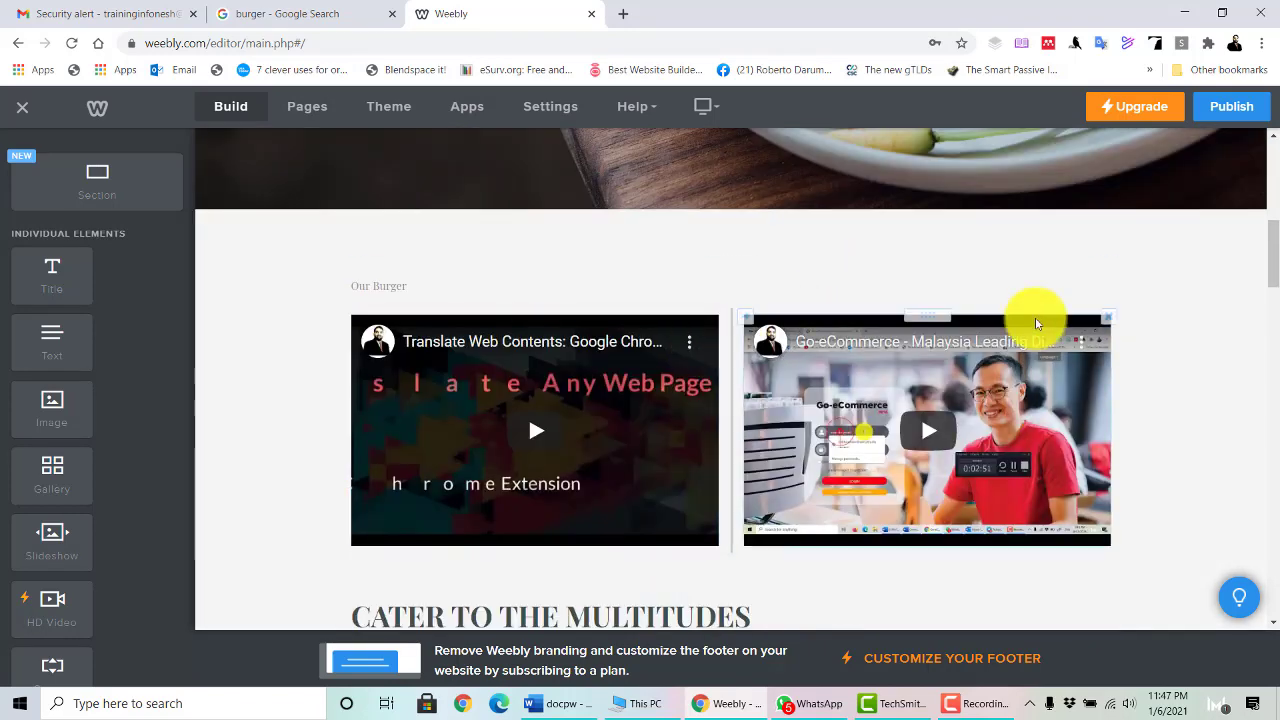
scroll(1130, 300, "up", 2)
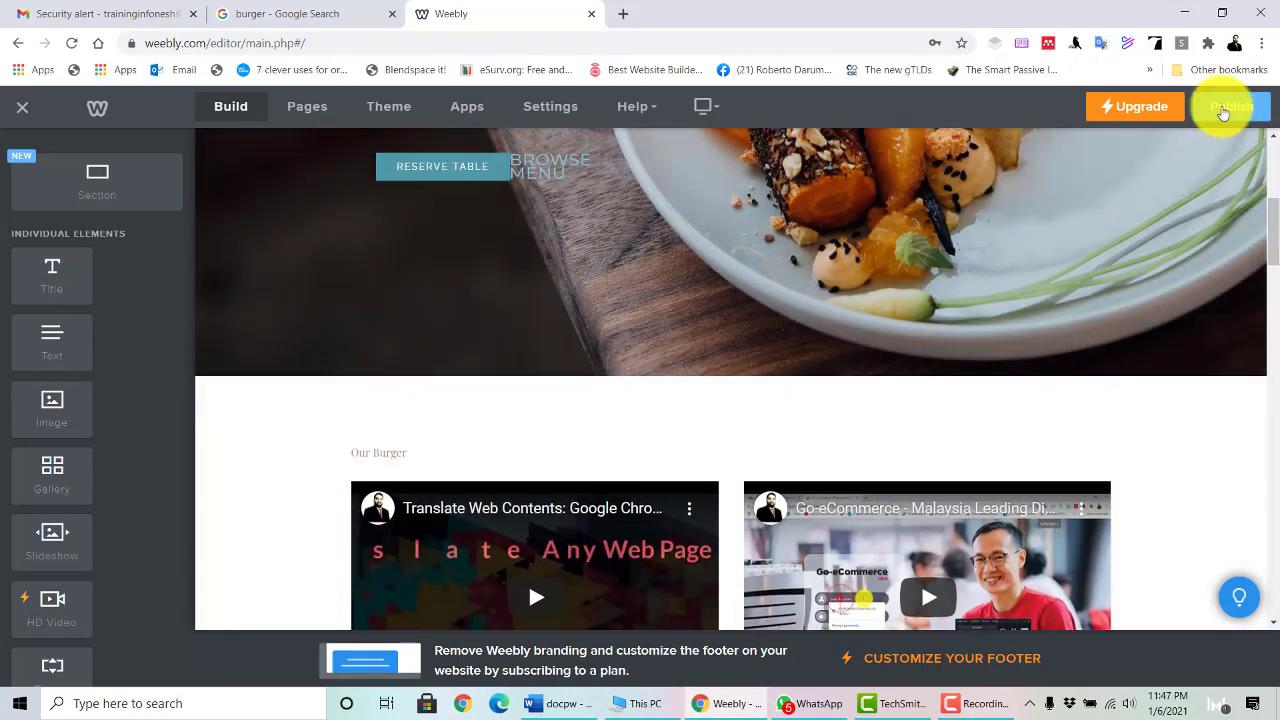
left_click(1222, 112)
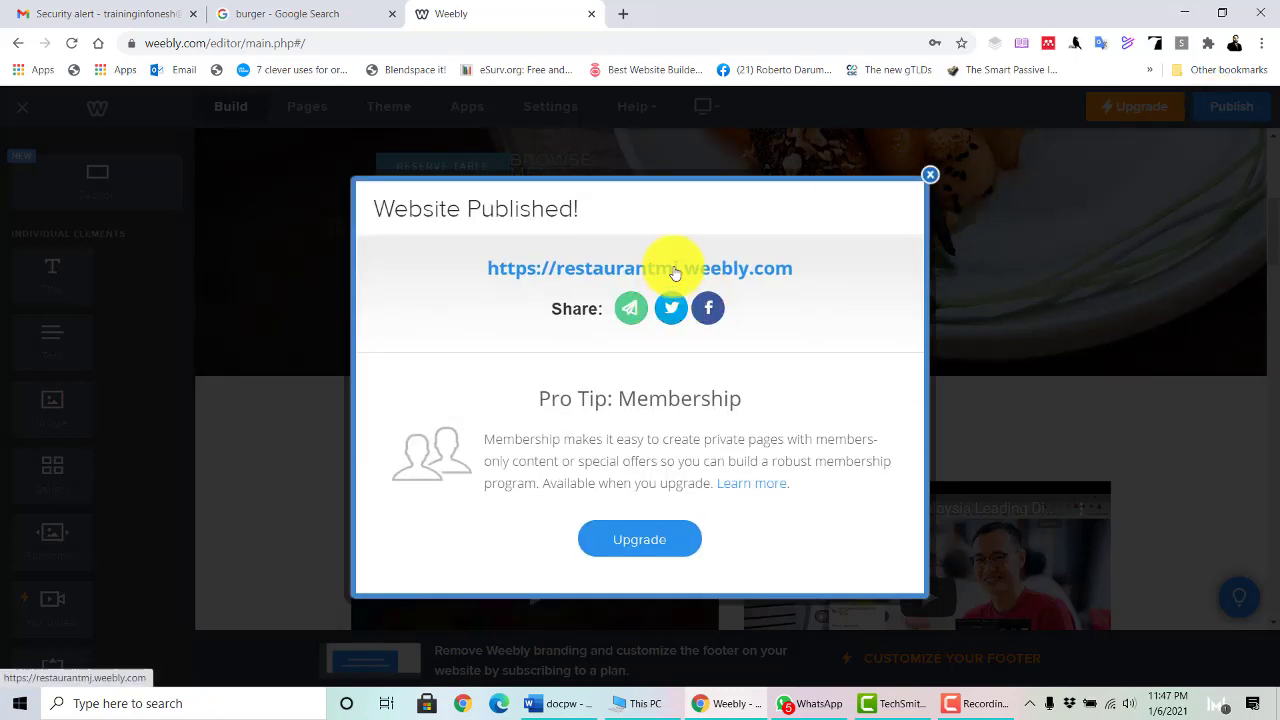
left_click(675, 270)
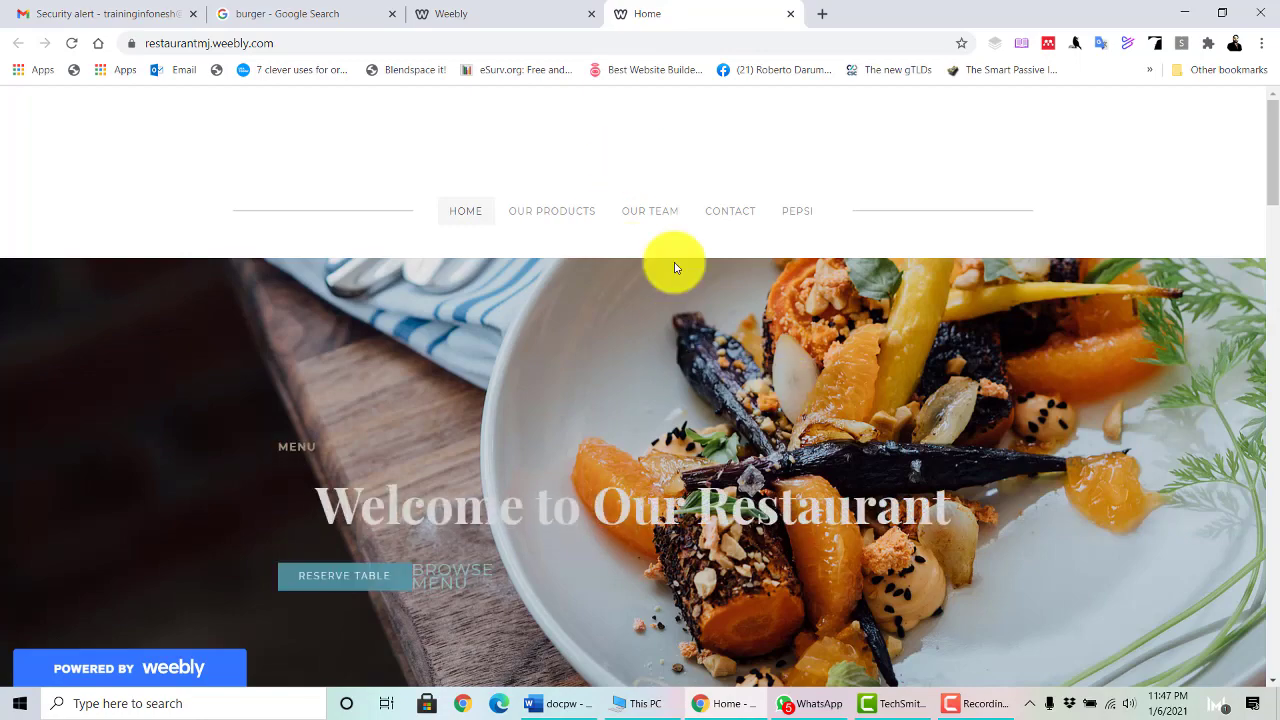
Step: Play the left YouTube burger video under Our Burger, then return to the page header
mouse_move(573, 210)
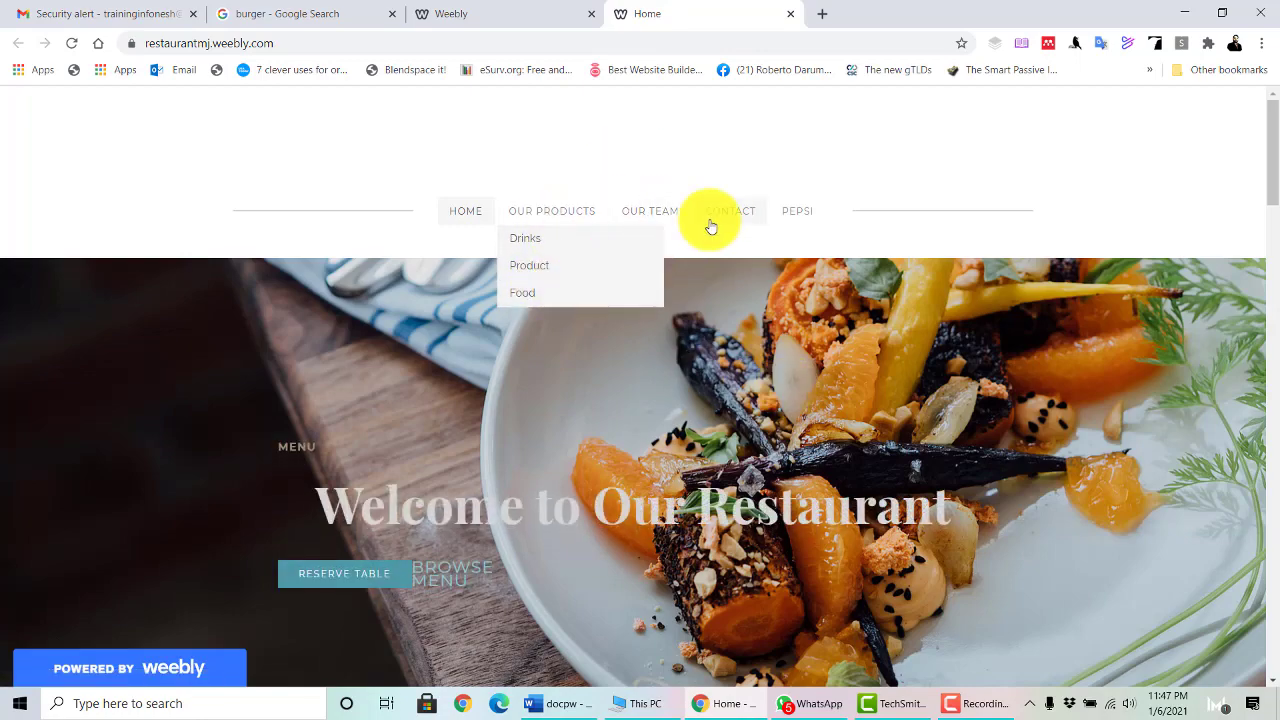
scroll(702, 363, "down", 5)
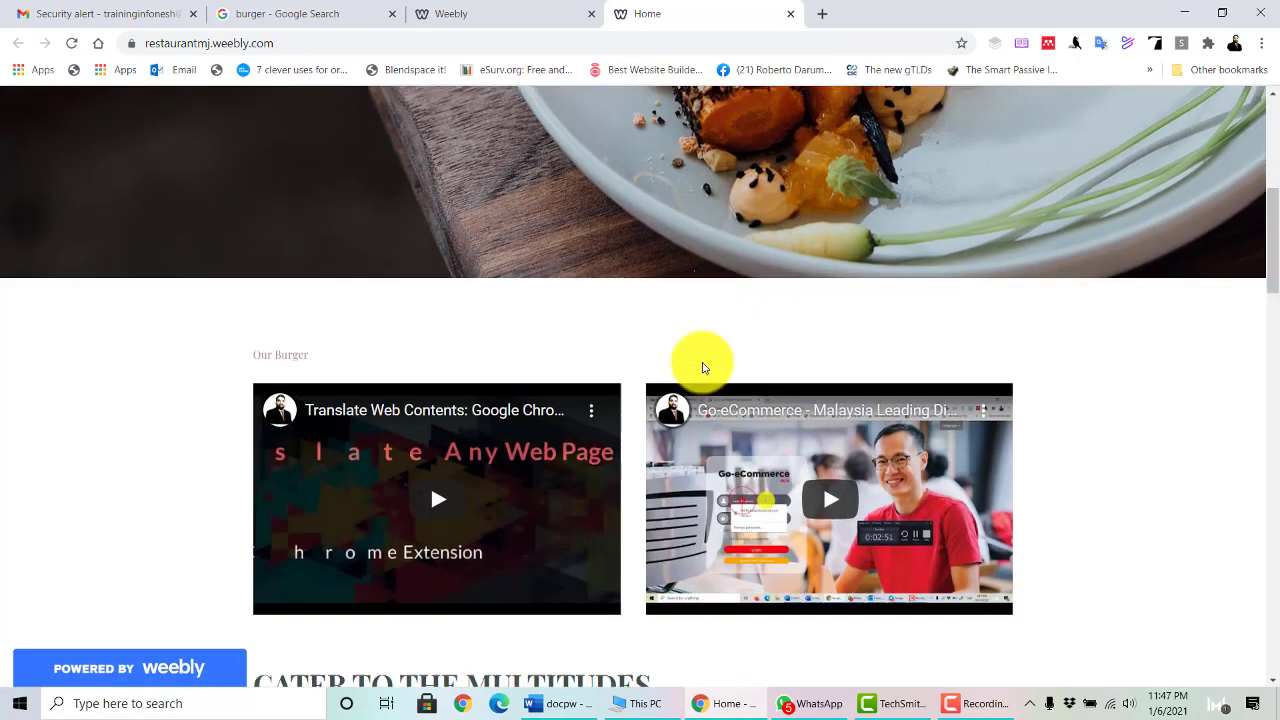
scroll(702, 366, "down", 5)
scroll(700, 366, "up", 4)
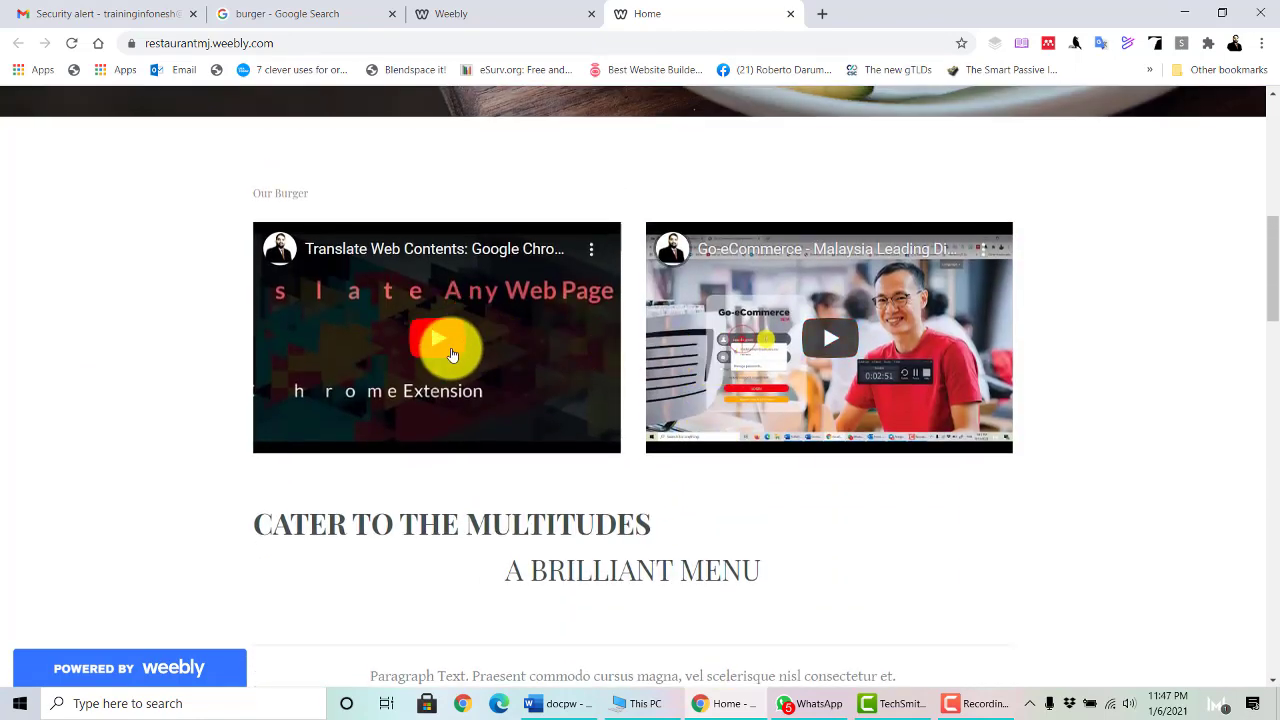
left_click(417, 350)
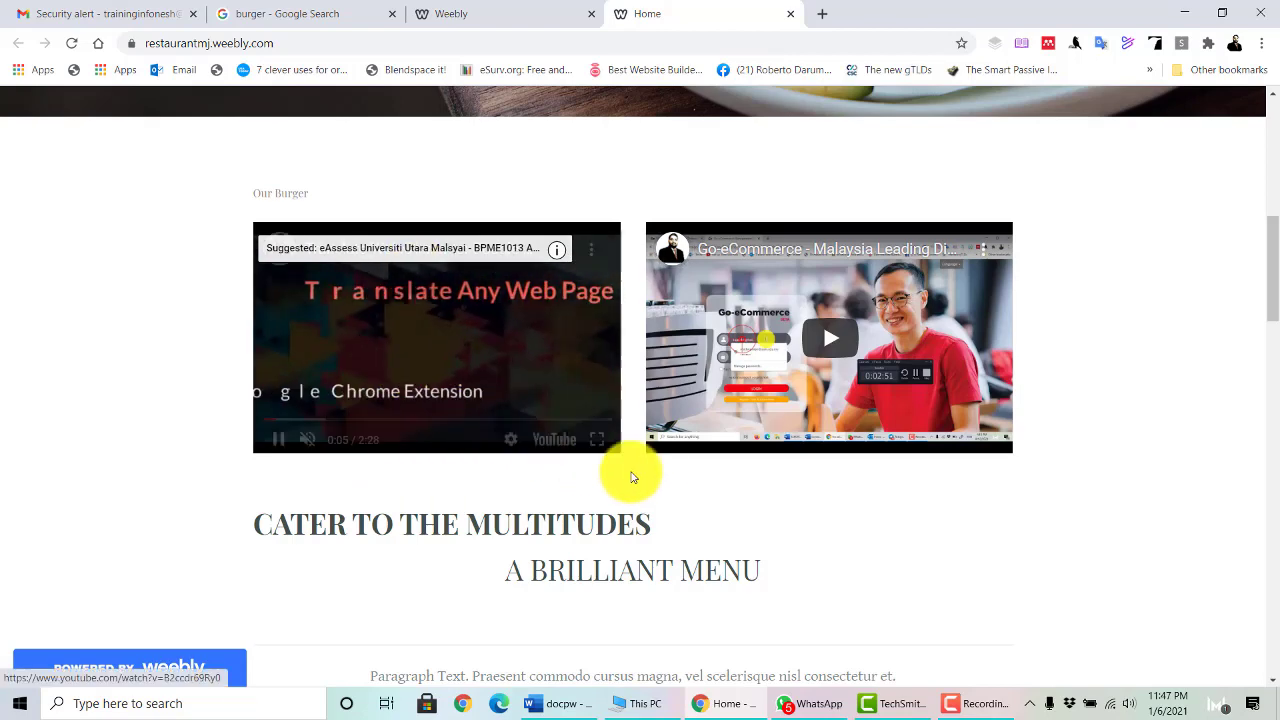
scroll(877, 546, "up", 5)
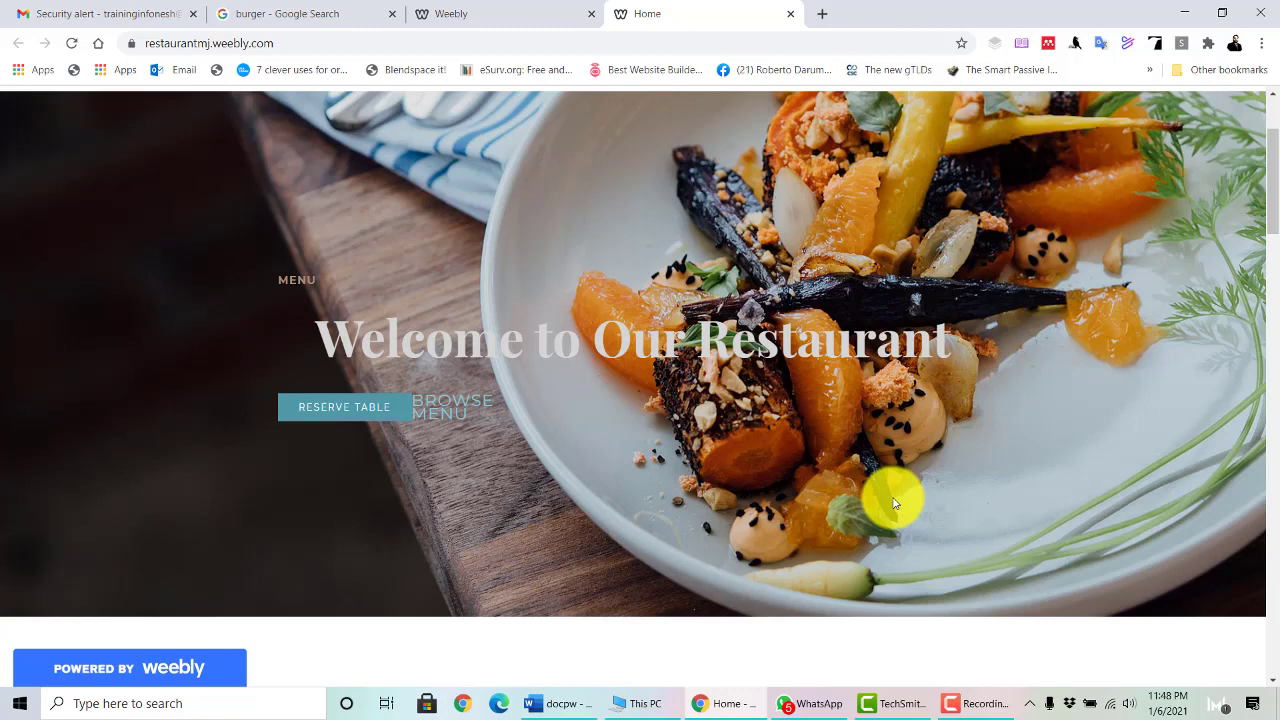
left_click(977, 703)
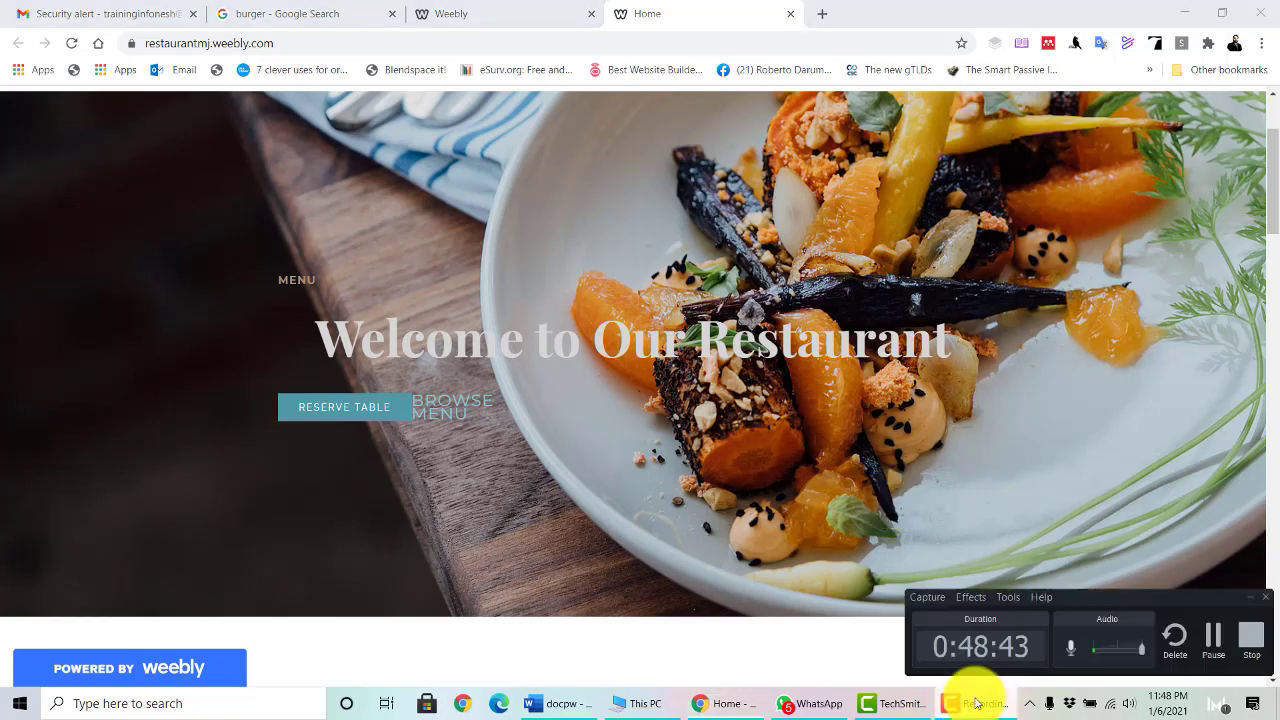